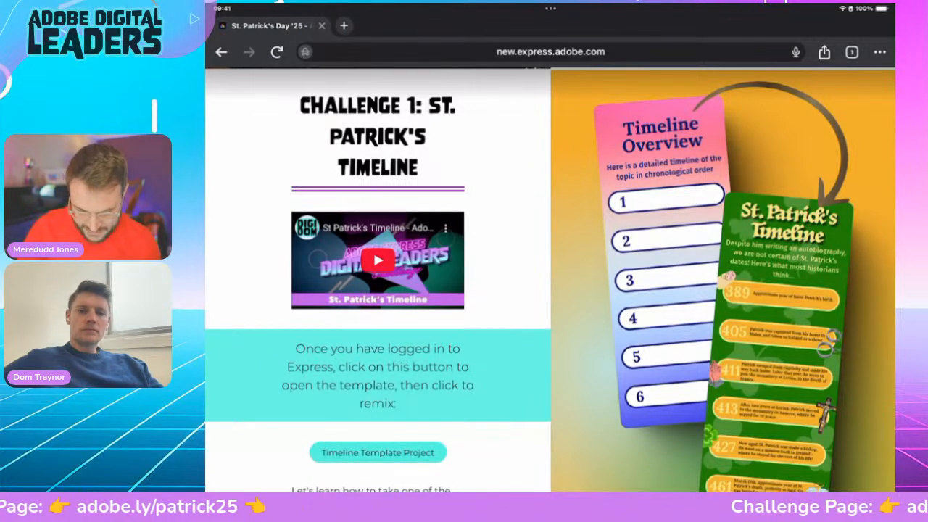
Switch to the Adobe Express app and leave the open untitled timeline document for the home page.
left_click_drag(550, 489, 576, 326)
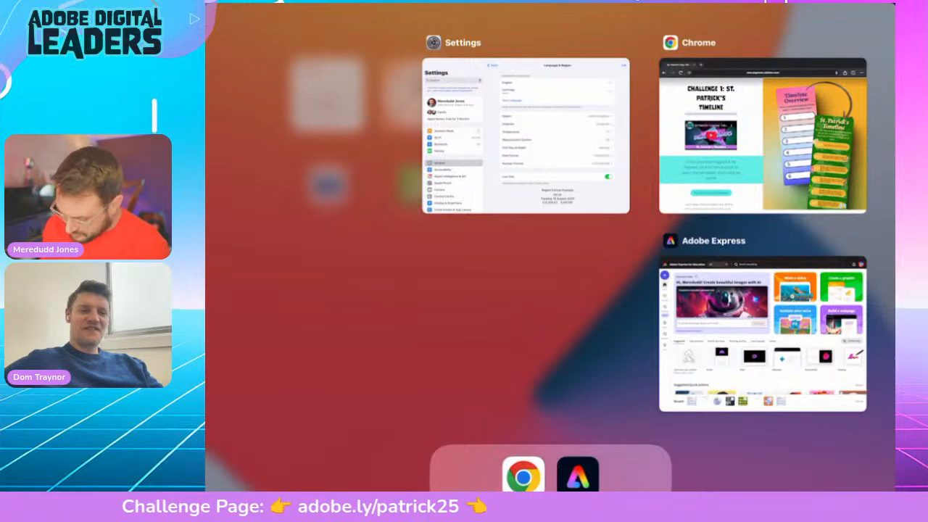
left_click(761, 333)
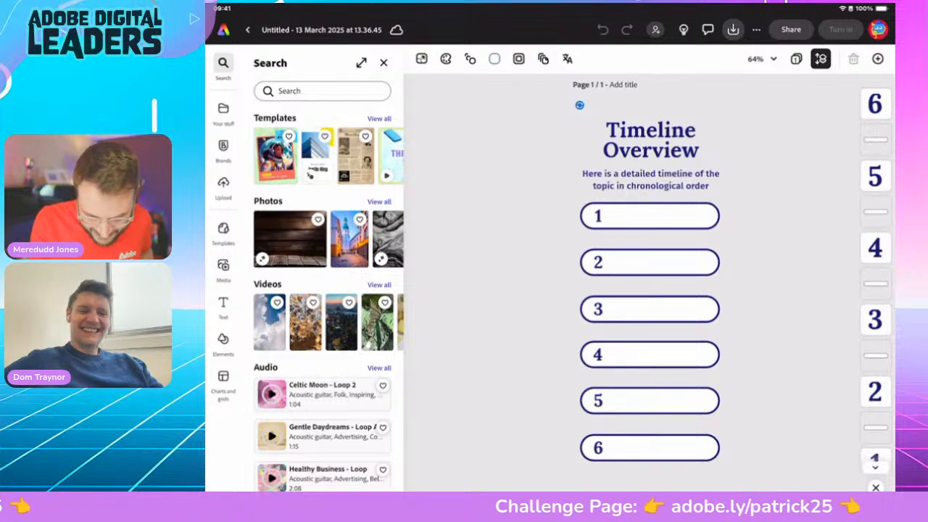
left_click(248, 30)
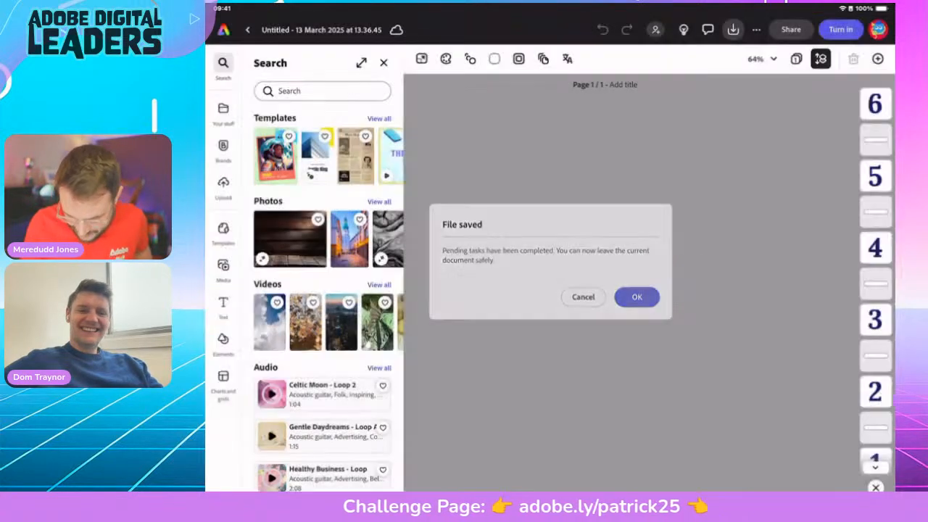
left_click(636, 297)
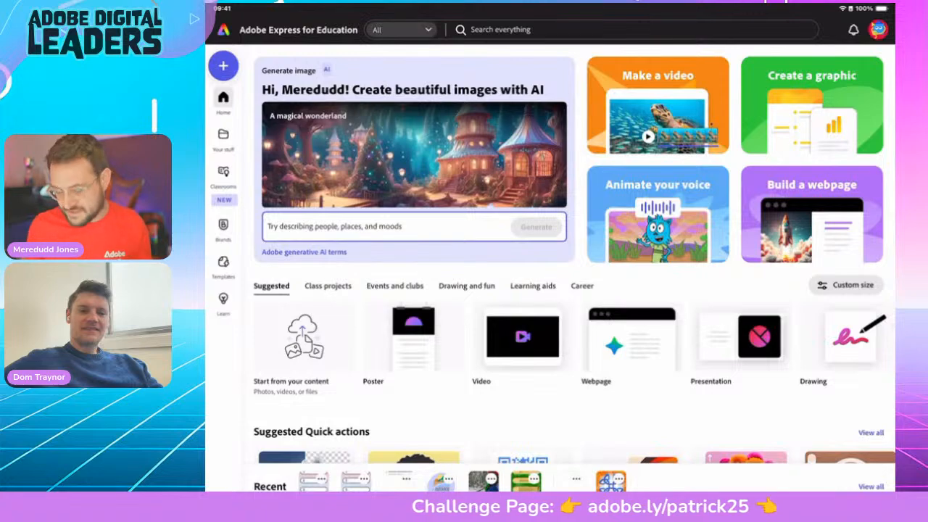
Switch back to Chrome, open Challenge 1's Timeline Template Project and remix it, allowing the site to open the Adobe Express app.
left_click_drag(551, 490, 584, 348)
left_click(761, 334)
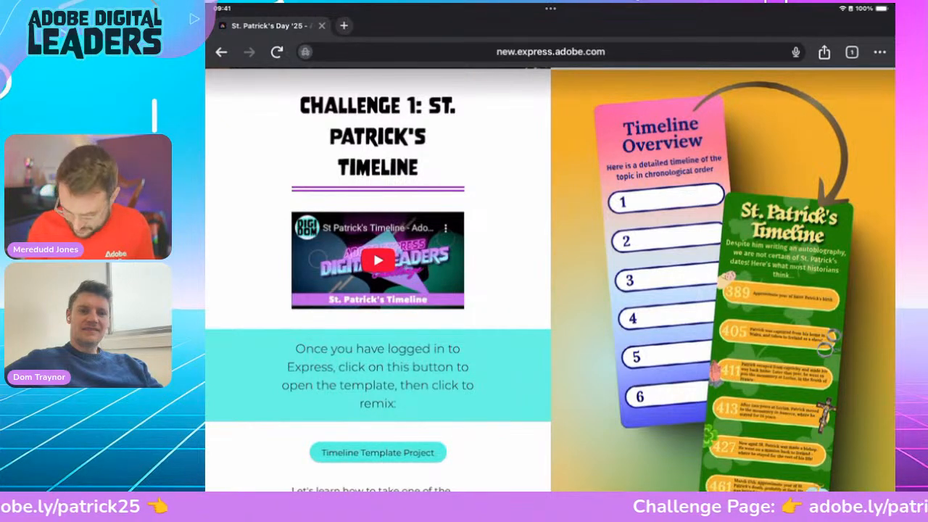
scroll(378, 290, "down", 4)
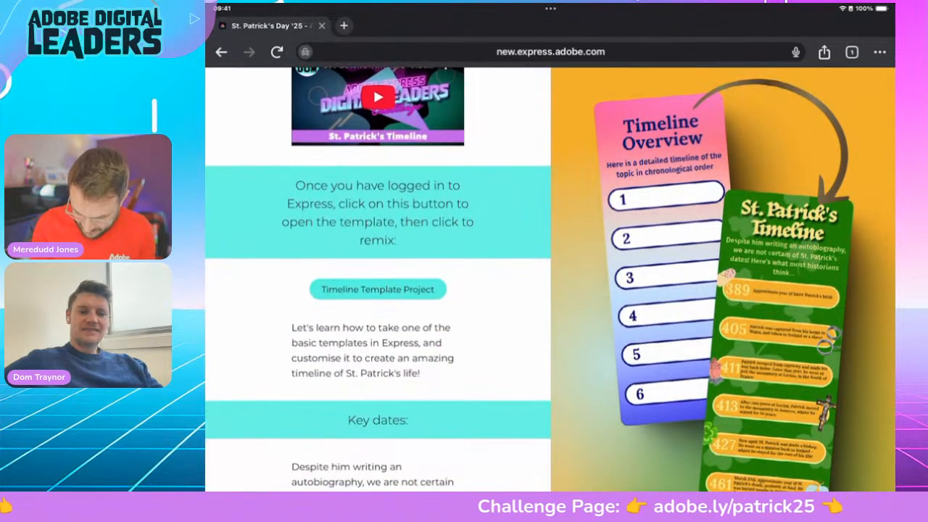
scroll(312, 319, "up", 5)
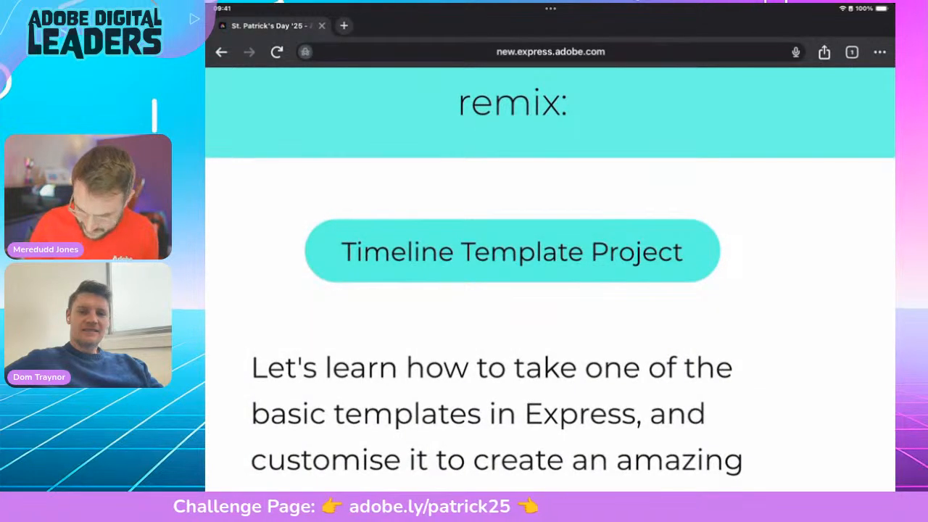
left_click(512, 251)
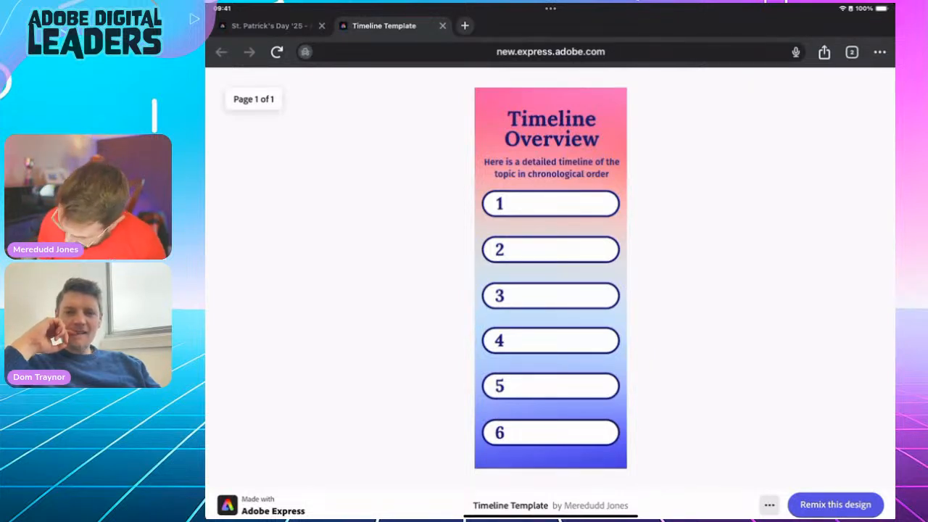
left_click(835, 504)
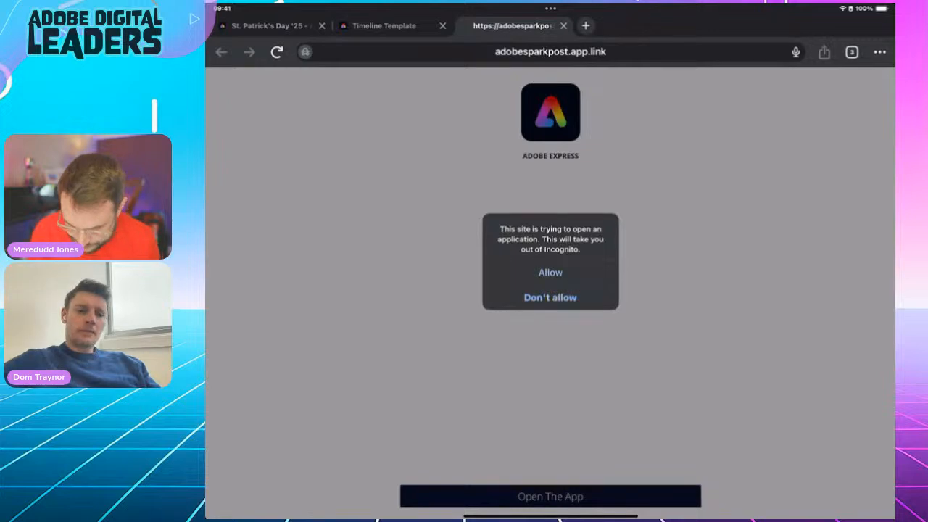
left_click(550, 272)
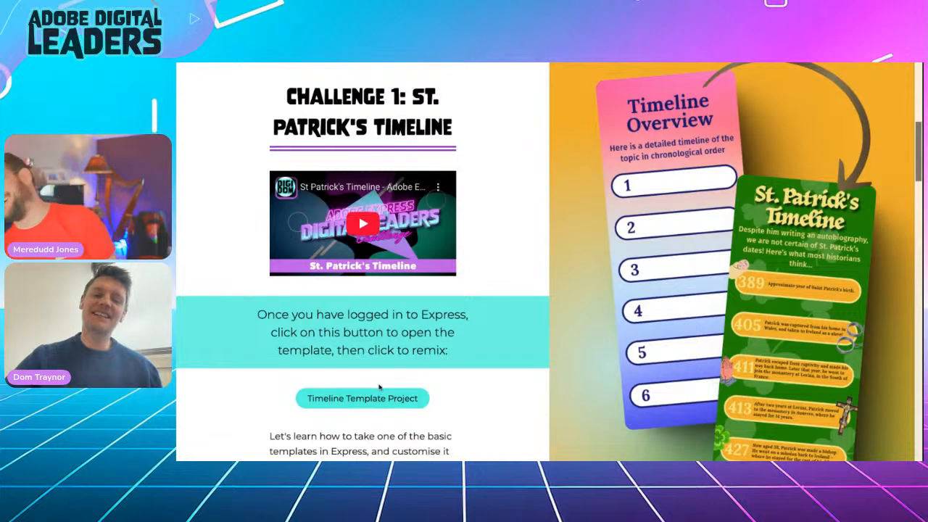
Remix the Timeline Template Project from the challenge page in the desktop browser and close the search pane beside the design.
scroll(368, 403, "up", 1)
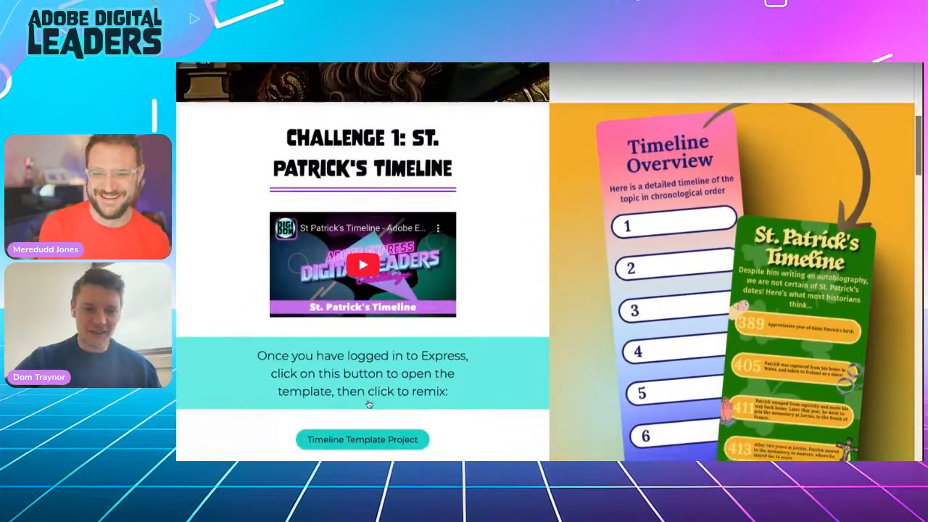
scroll(369, 404, "down", 1)
scroll(548, 262, "up", 1)
scroll(549, 262, "down", 1)
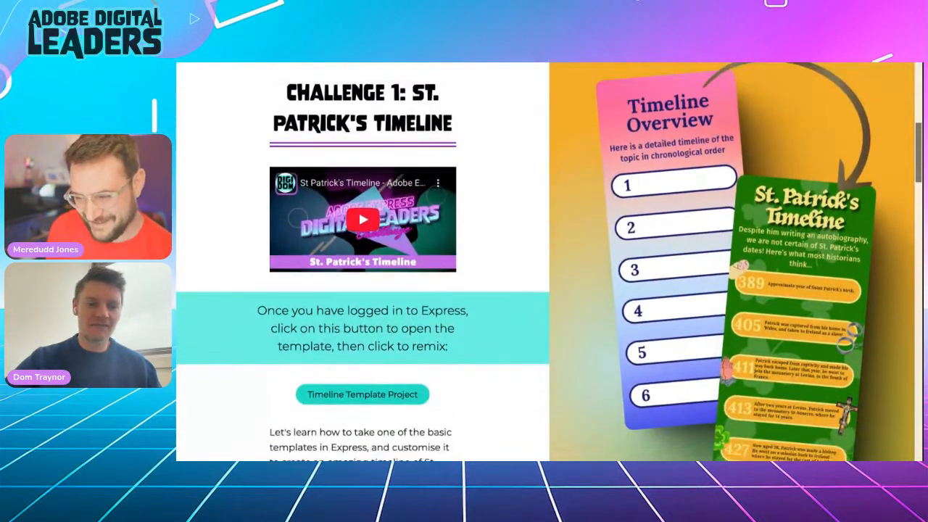
scroll(549, 262, "up", 2)
scroll(549, 262, "down", 3)
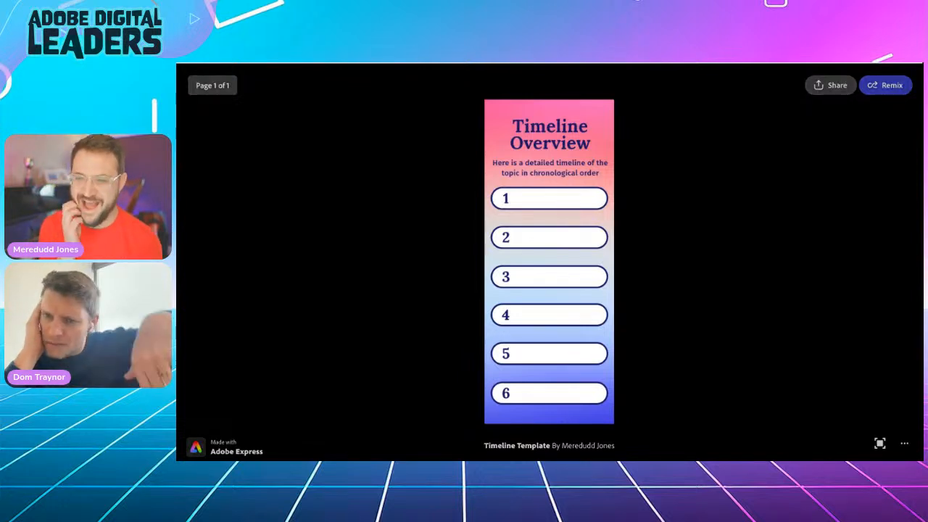
left_click(891, 86)
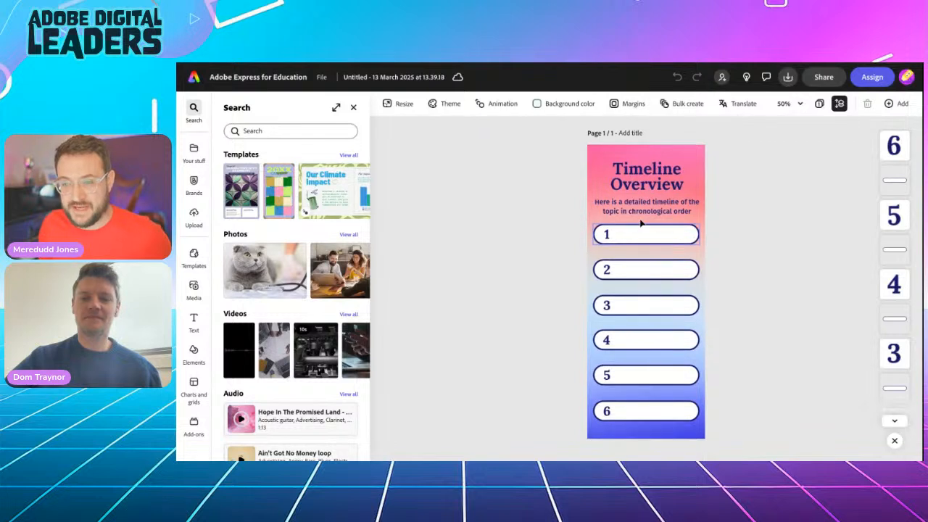
left_click(353, 108)
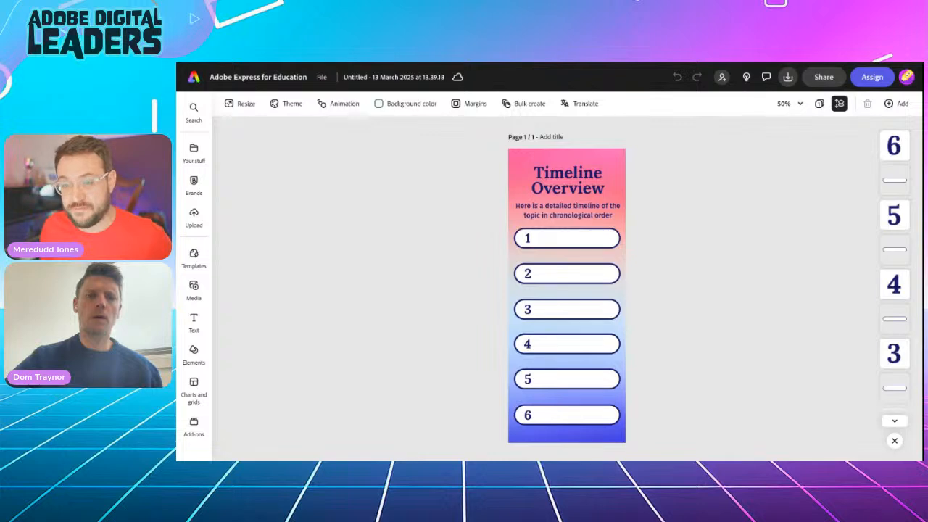
Return to the Adobe Express home page and search all content for "TIMELINE OVERVIEW".
left_click(196, 82)
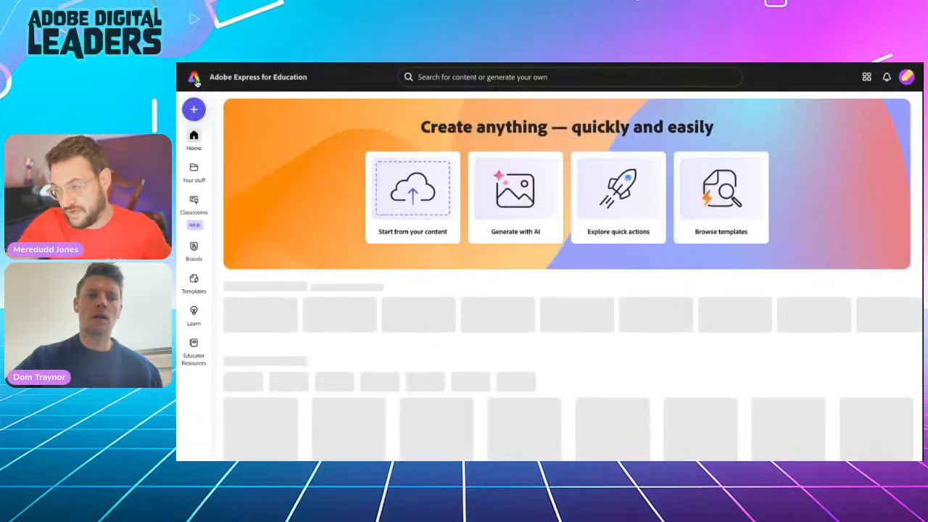
left_click(426, 74)
type("TIMEL")
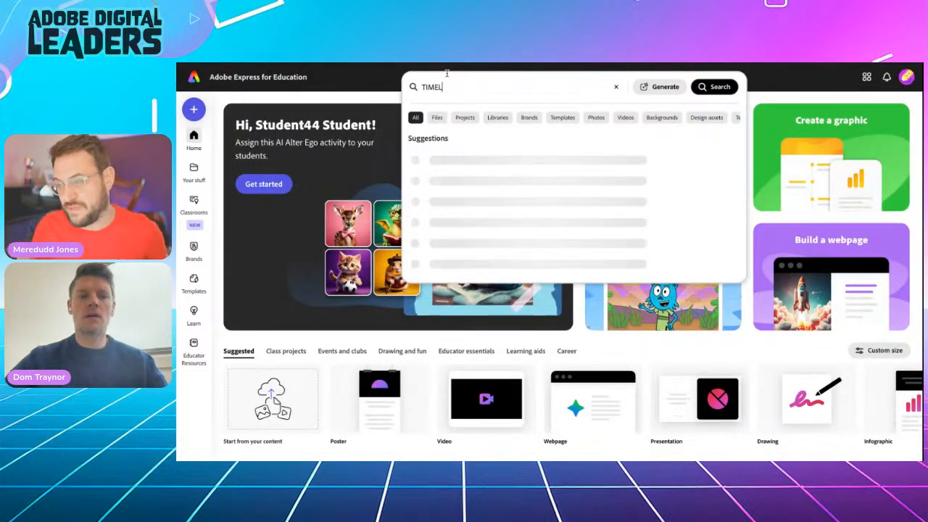
type("INE OVERVIEW")
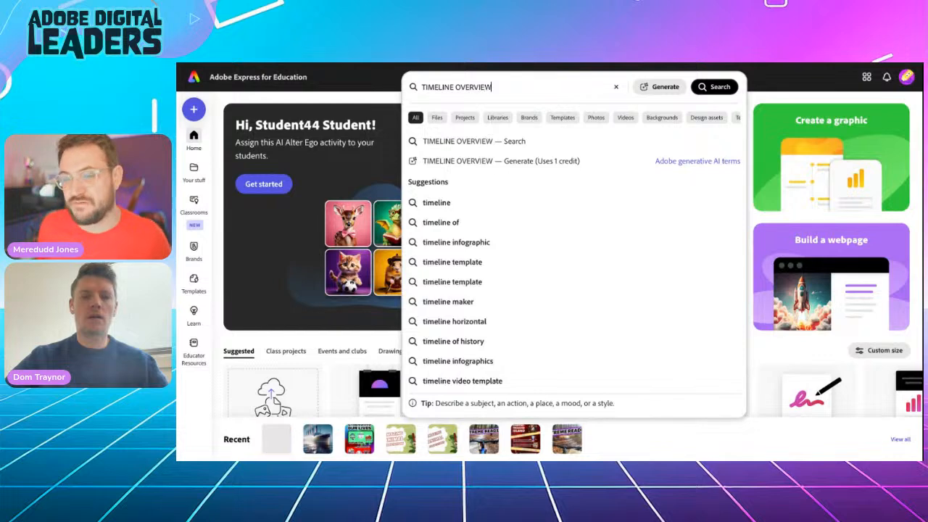
key("Return")
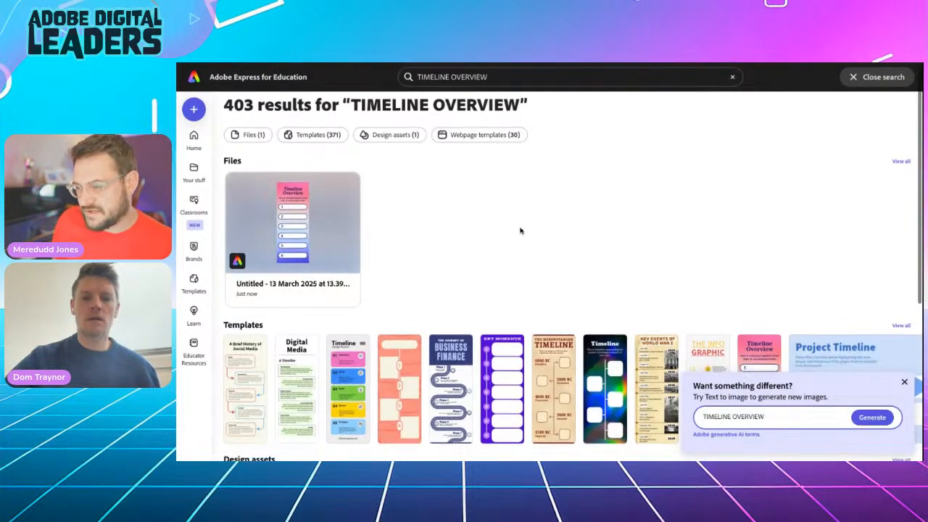
Preview the Blue and Pink Timeline Overview Infographic among the template results and close the preview.
scroll(520, 229, "down", 3)
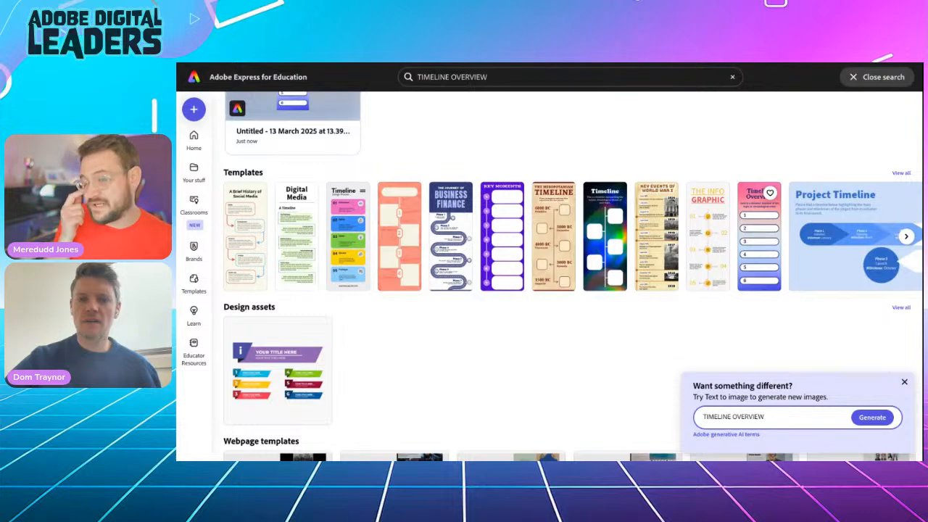
left_click(759, 239)
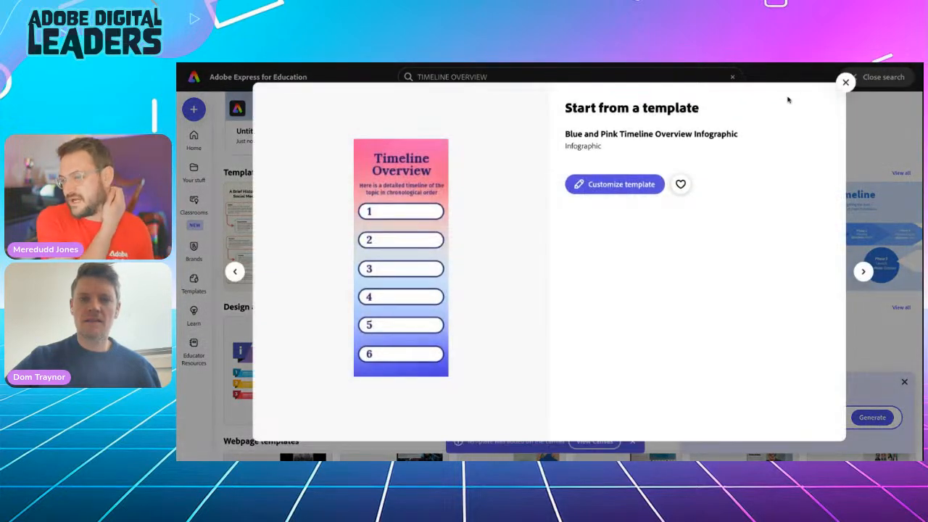
left_click(844, 83)
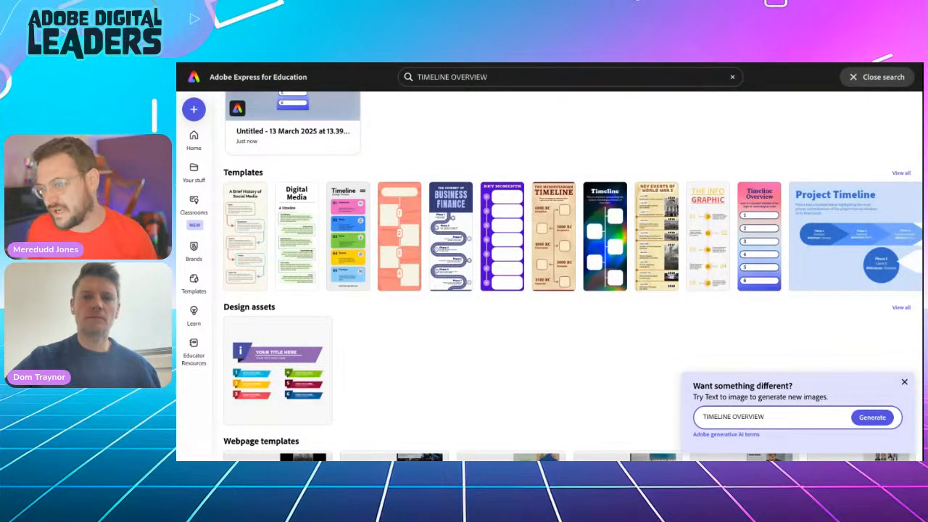
scroll(475, 181, "up", 2)
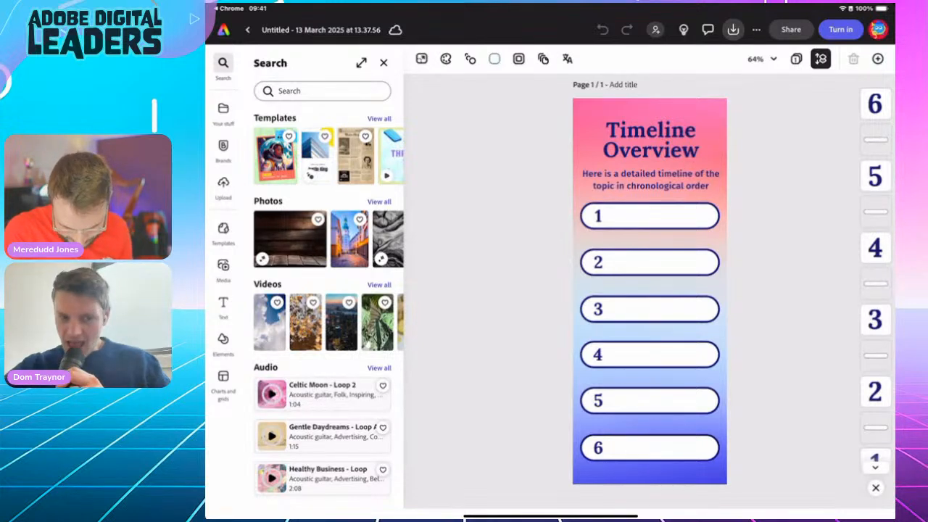
Search the background elements for "Ireland" in the remixed timeline document.
left_click(223, 339)
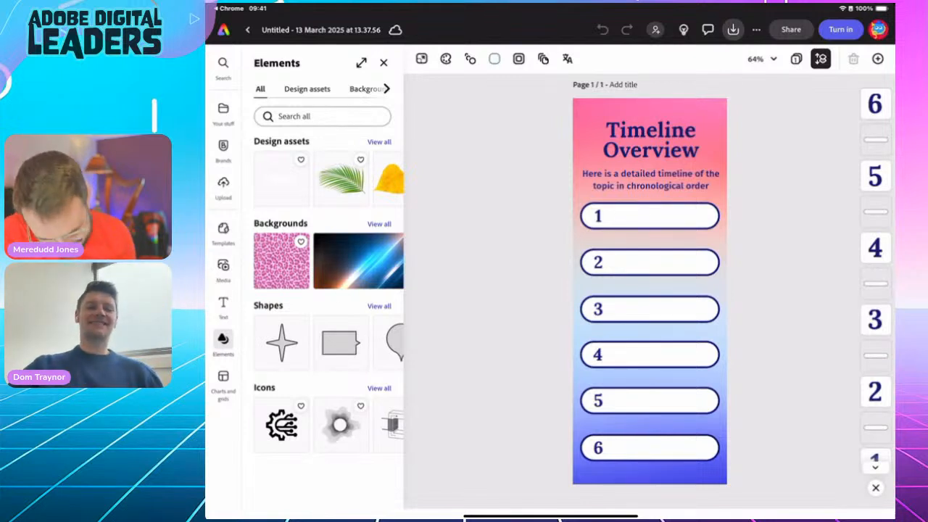
left_click(367, 89)
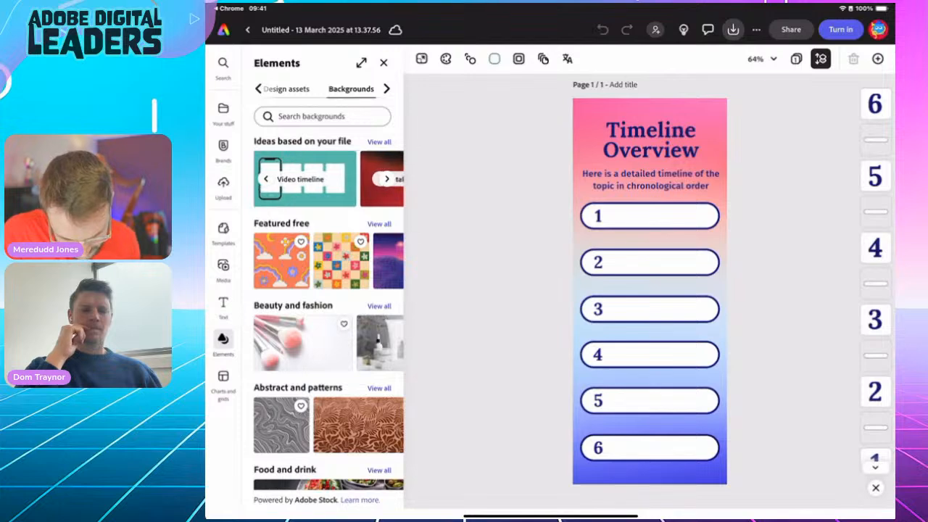
left_click(323, 116)
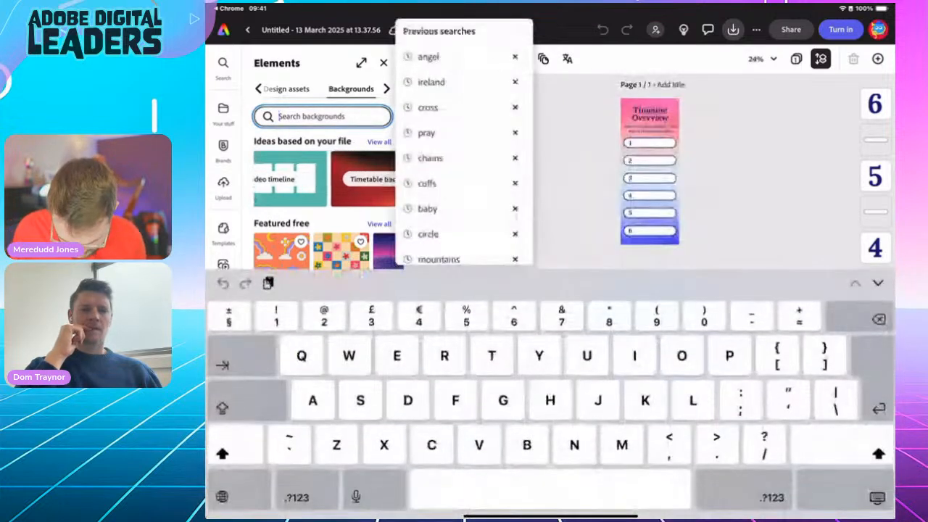
type("tre")
type("land")
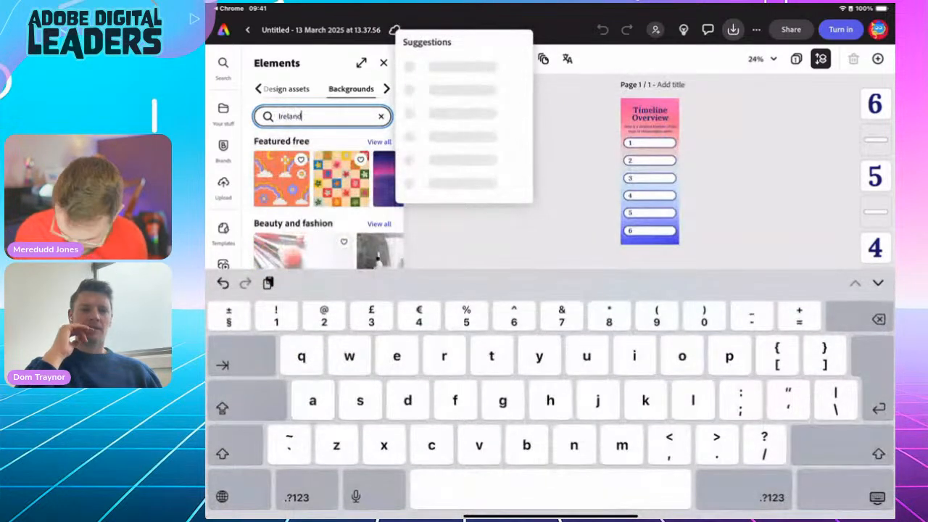
key("Return")
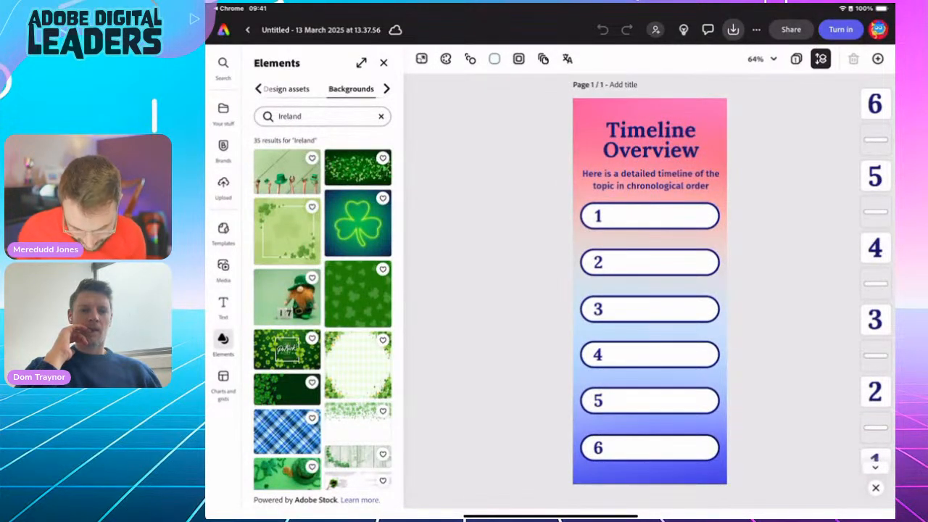
Try several Ireland backgrounds on the timeline page, including the pale clover frame, neon shamrock, bearded gnome and dark green clover images.
left_click(286, 387)
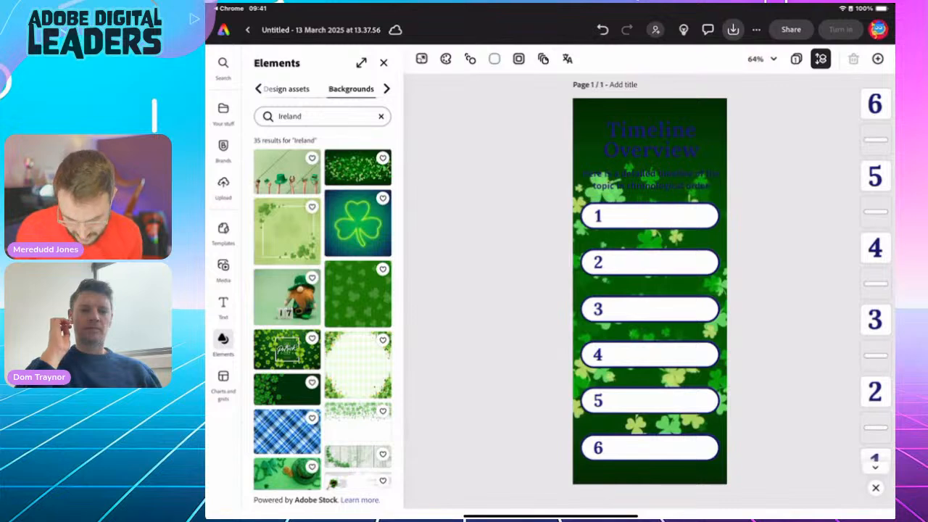
left_click(286, 230)
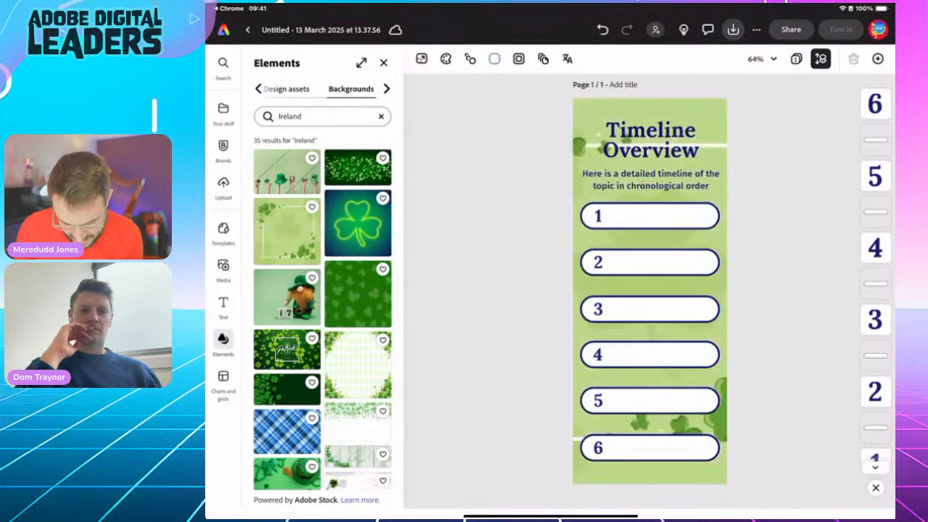
left_click(357, 224)
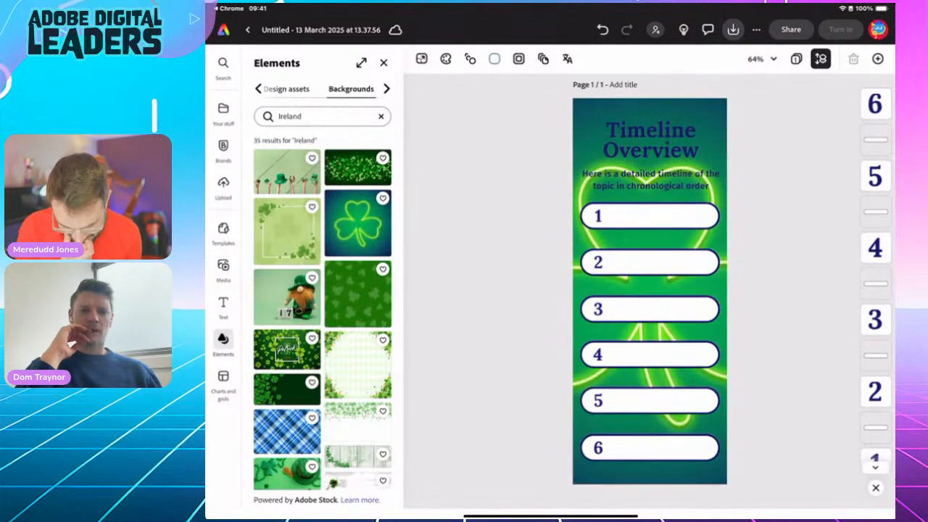
left_click(357, 294)
left_click(286, 297)
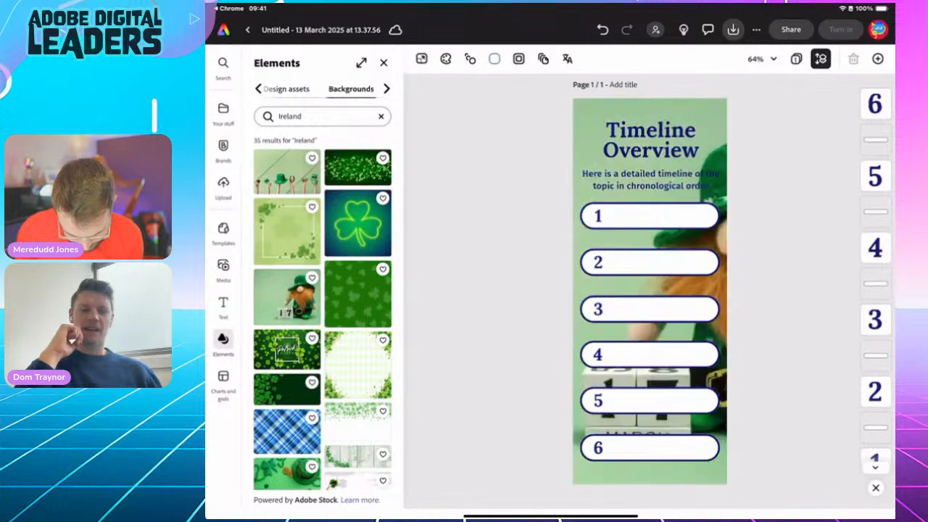
left_click(286, 349)
left_click(286, 388)
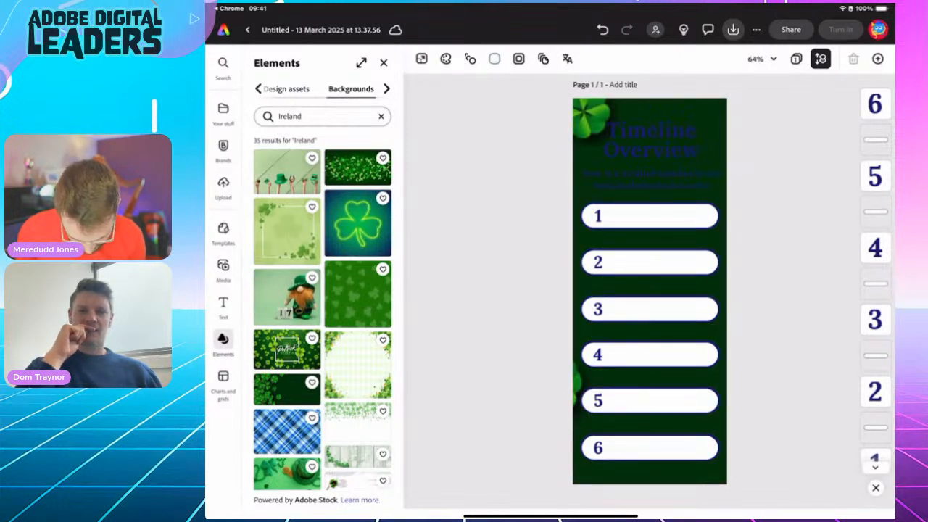
Try the green party-props background from further down the results, and replace it with the bright green glowing shamrock background.
scroll(322, 312, "down", 2)
left_click(286, 428)
scroll(323, 312, "down", 2)
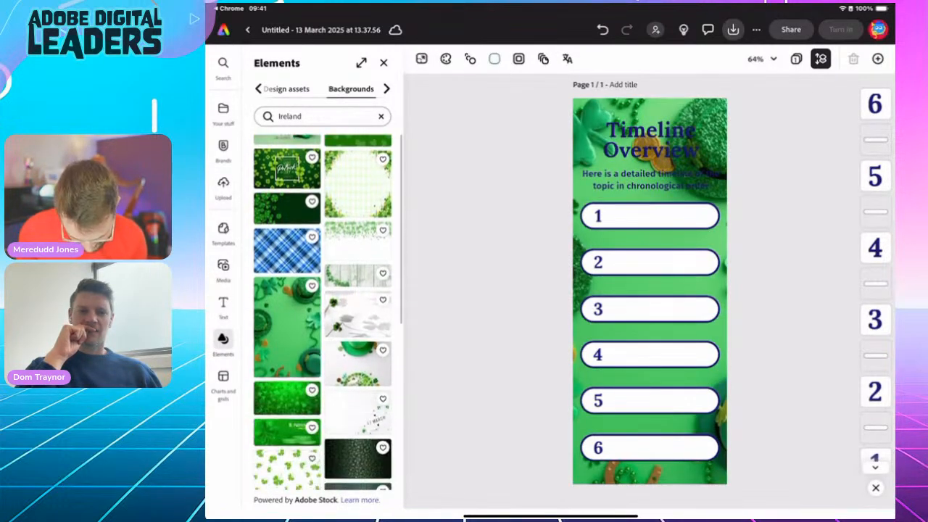
left_click(287, 398)
scroll(322, 312, "down", 1)
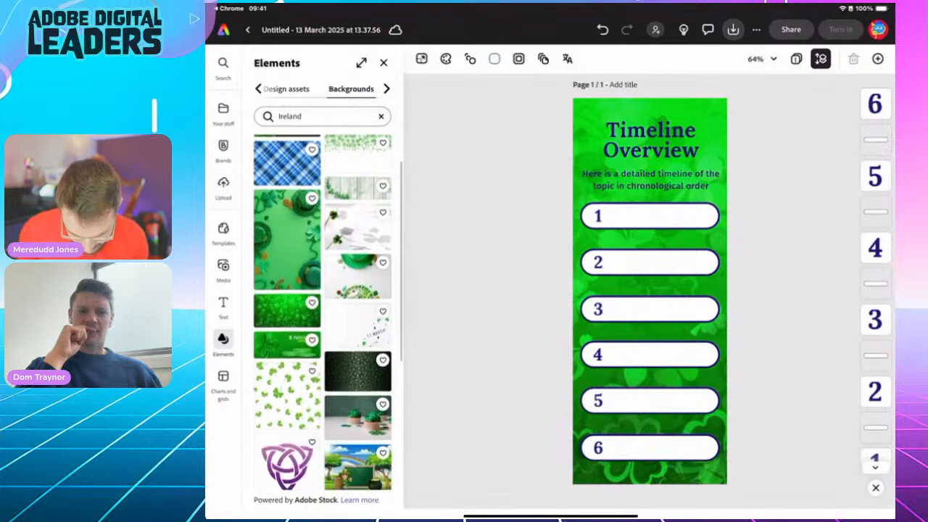
Try the St. Patrick's banner, pale green gradient and dark clover-vine backgrounds, and return to the bright green glowing shamrock background.
left_click(286, 395)
scroll(323, 311, "down", 2)
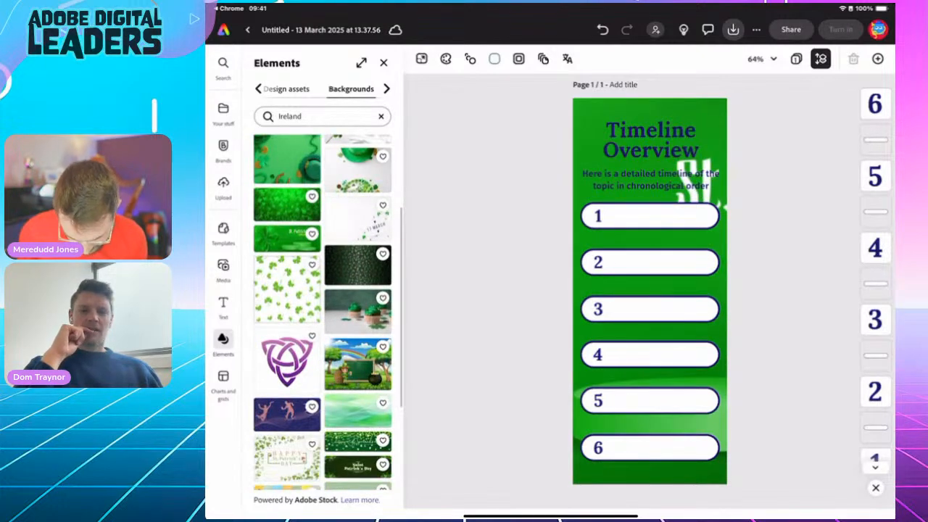
left_click(357, 411)
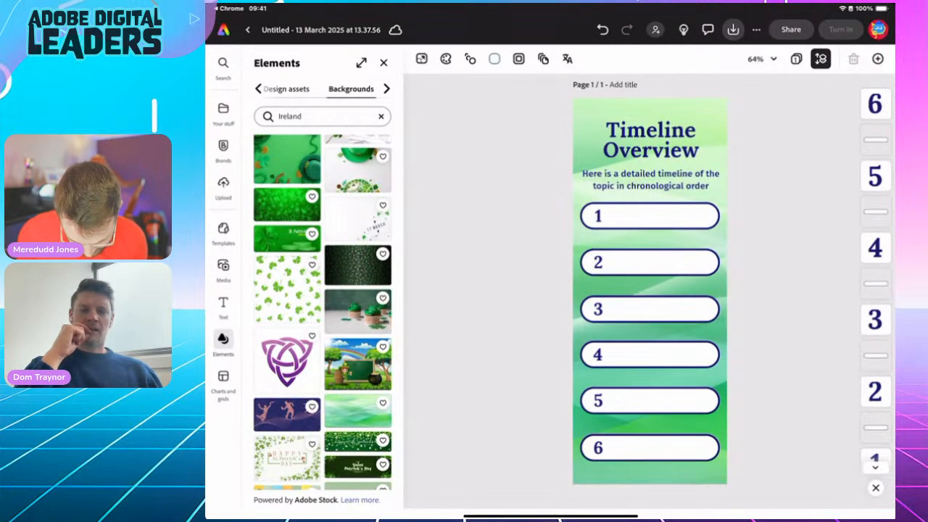
left_click(358, 265)
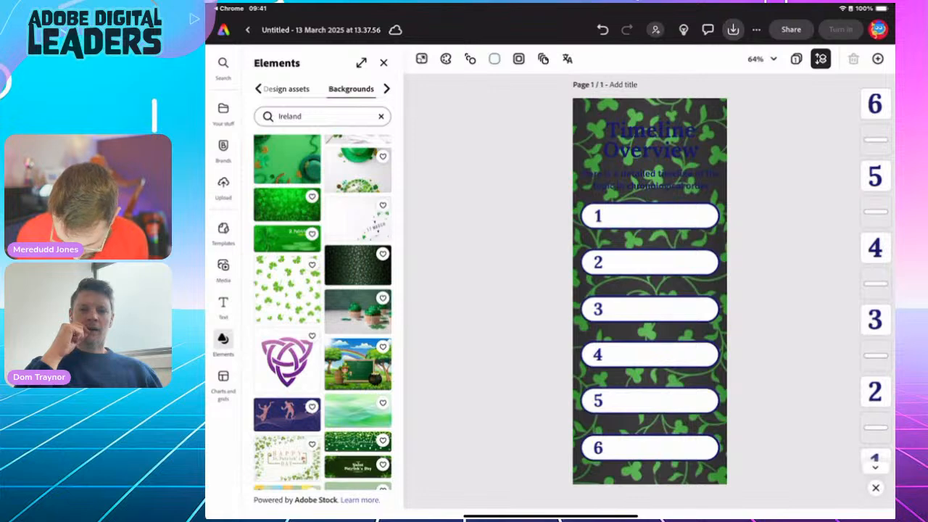
scroll(322, 311, "down", 3)
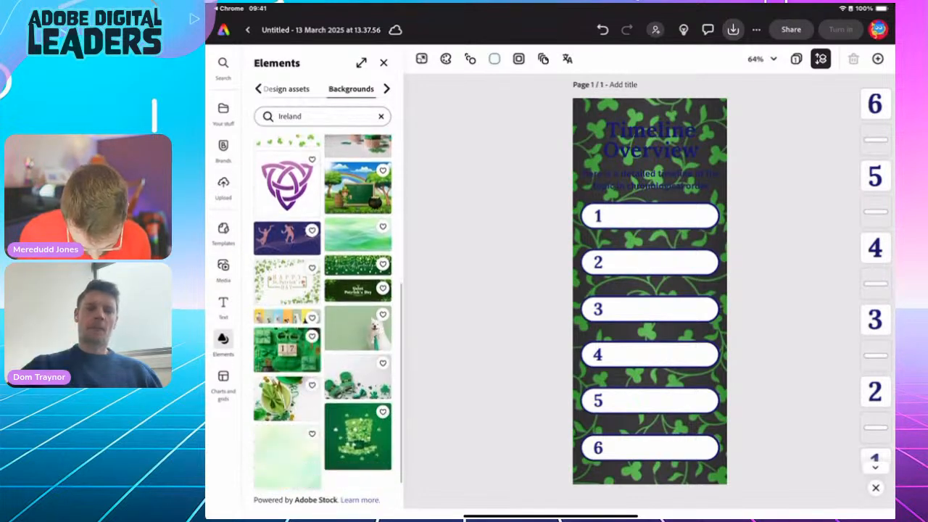
scroll(322, 312, "up", 5)
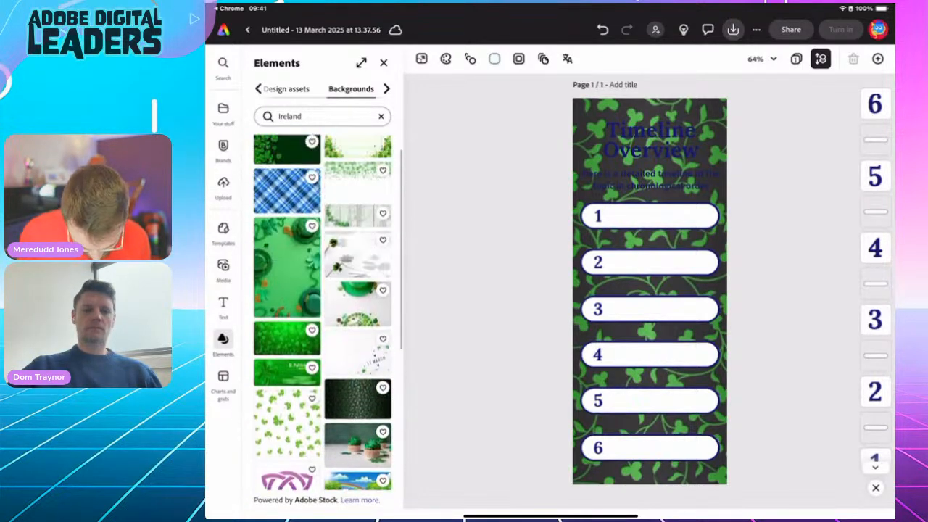
left_click(287, 338)
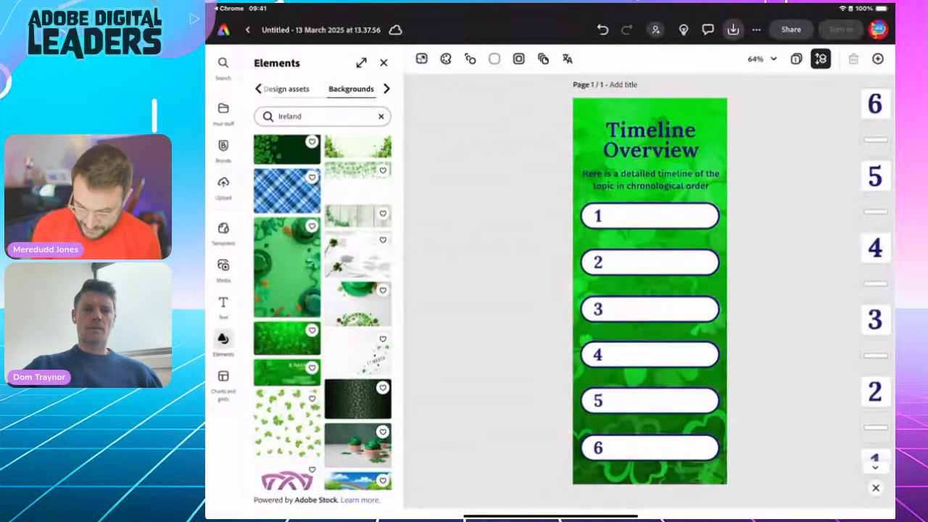
left_click(383, 63)
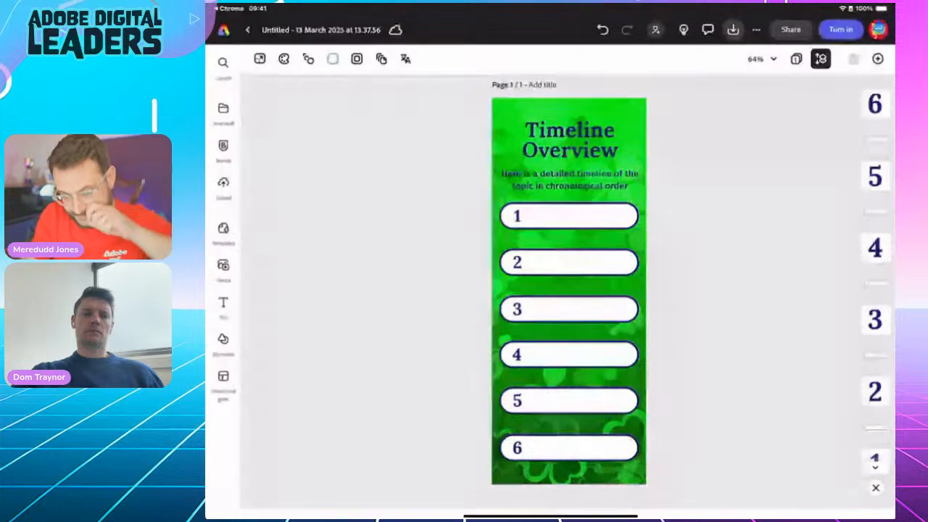
Search the color themes for "Green gold", replacing the earlier Ireland search.
left_click(283, 59)
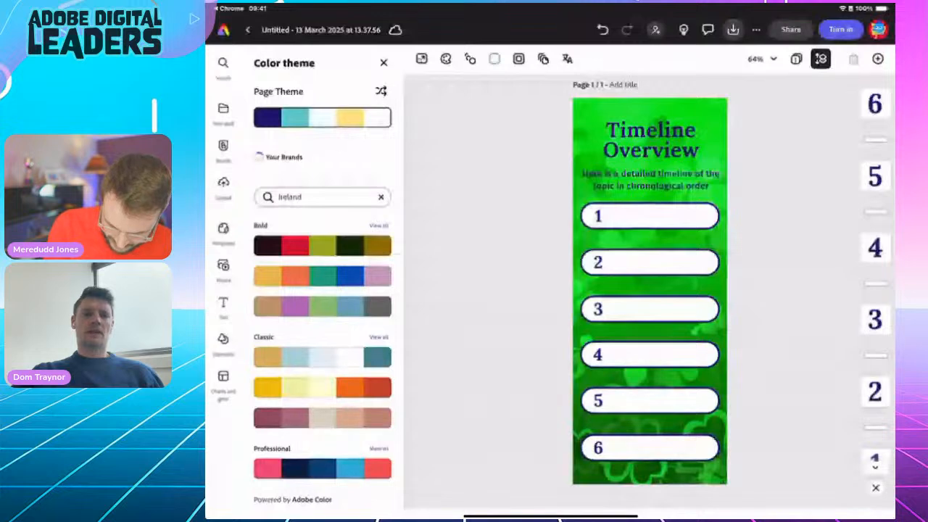
left_click(322, 197)
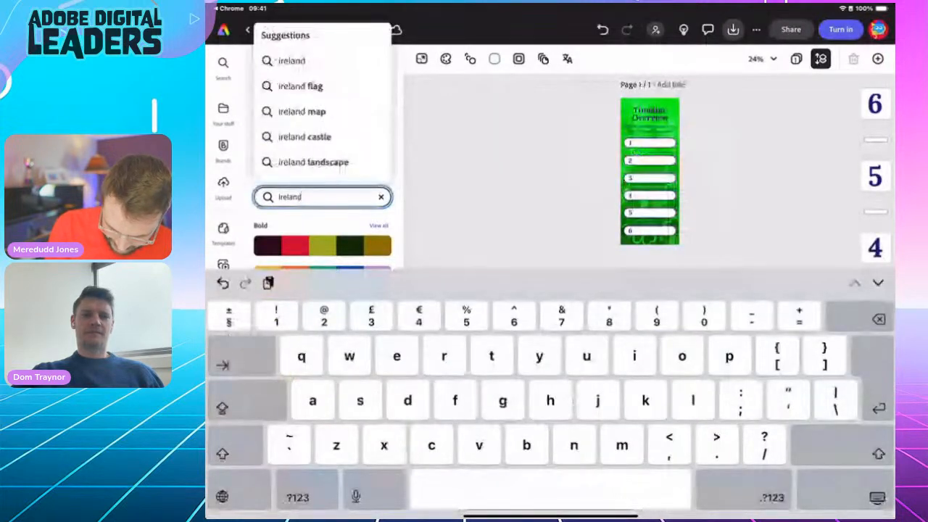
key("Return")
left_click(322, 197)
left_click(321, 197)
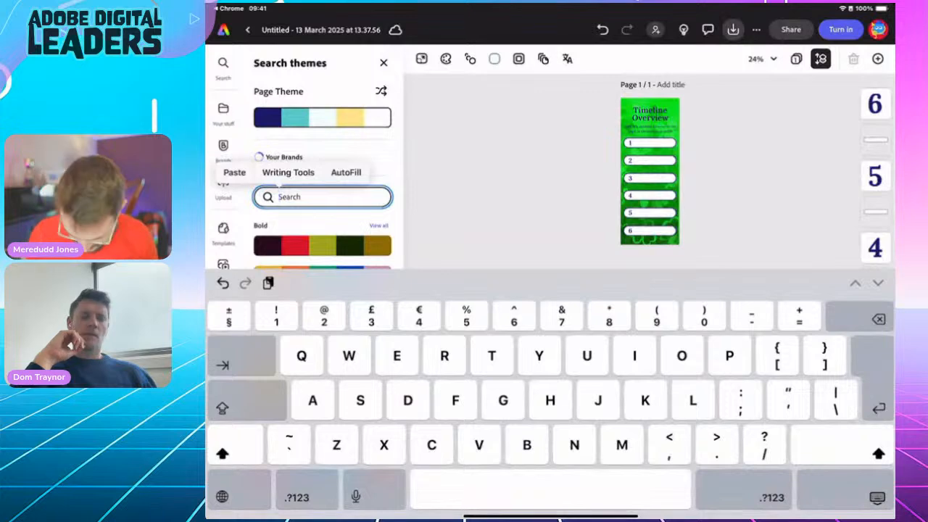
type("Green")
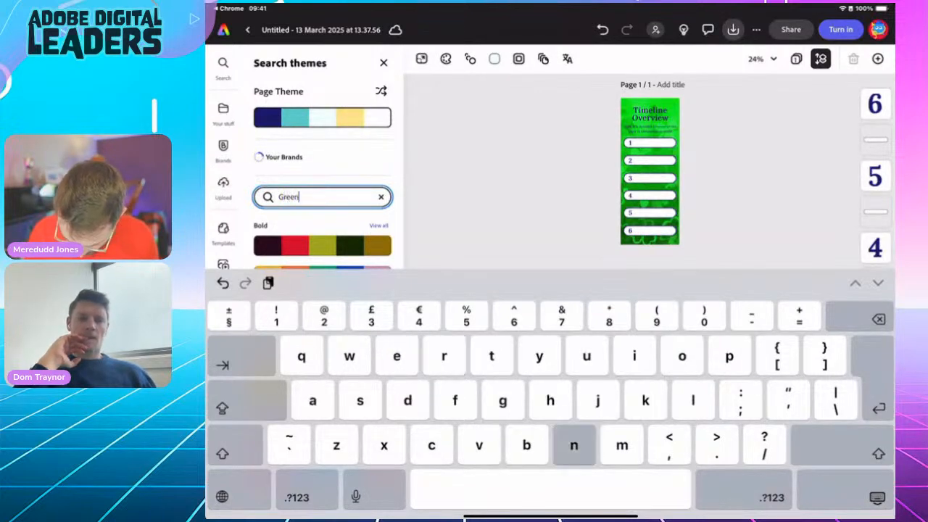
type(" gold")
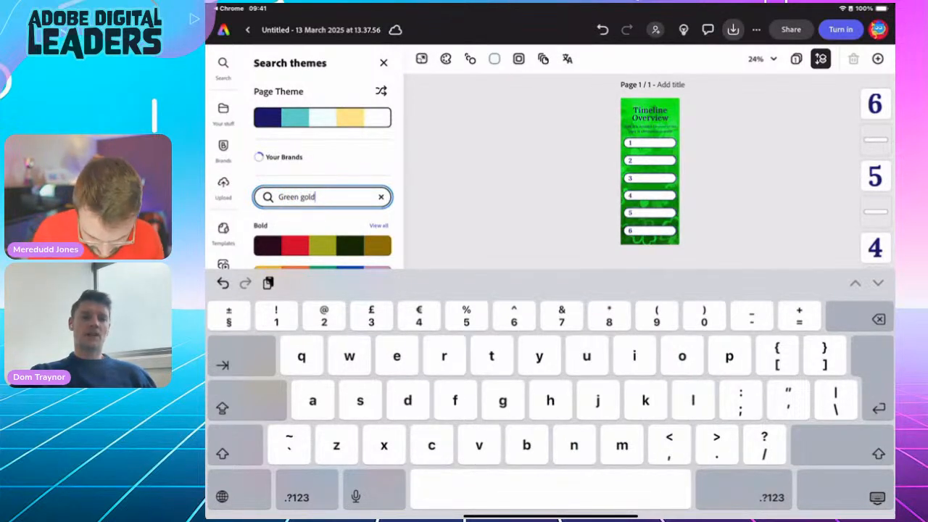
key("Return")
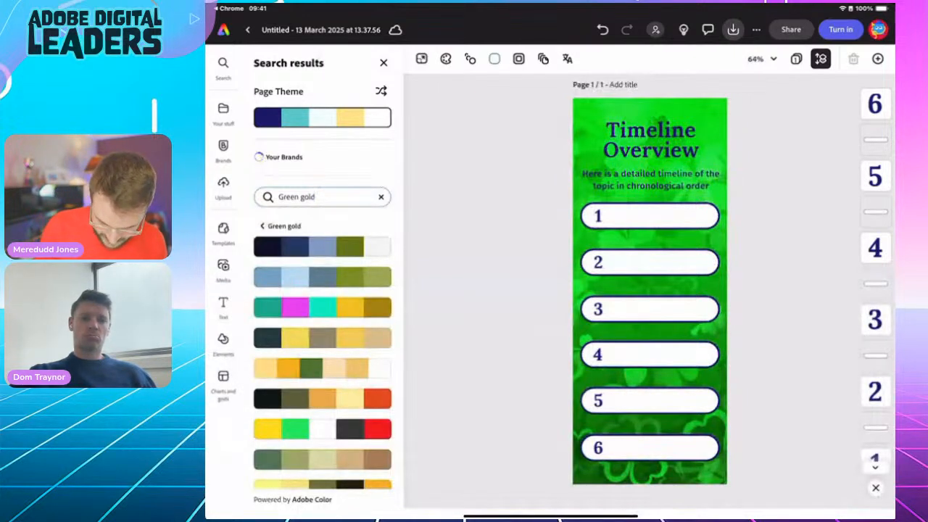
Apply the yellow, orange, dark green and cream color theme from the Green gold results to the page.
scroll(322, 283, "down", 10)
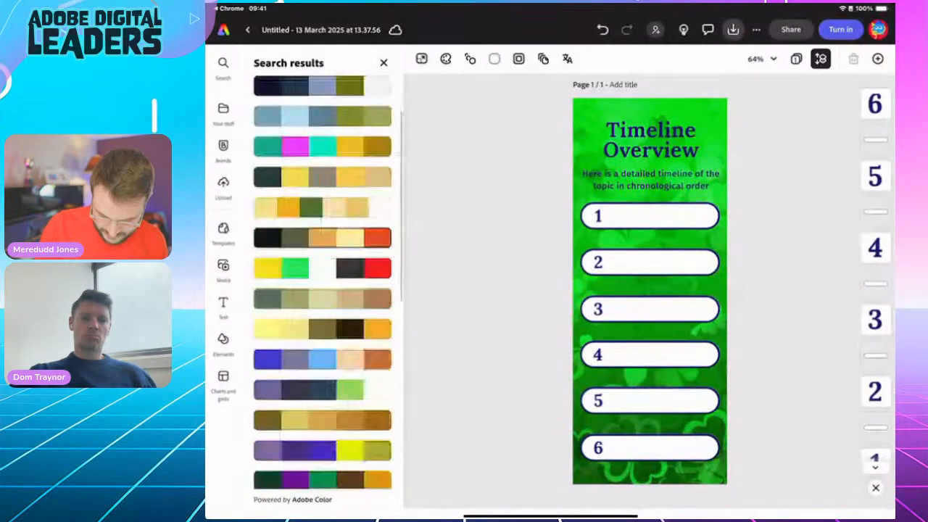
scroll(323, 283, "up", 3)
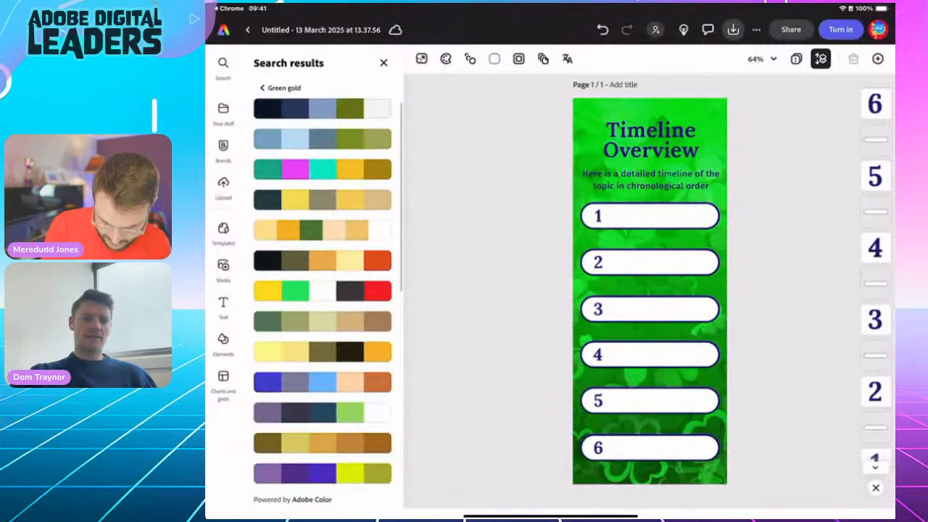
left_click(322, 229)
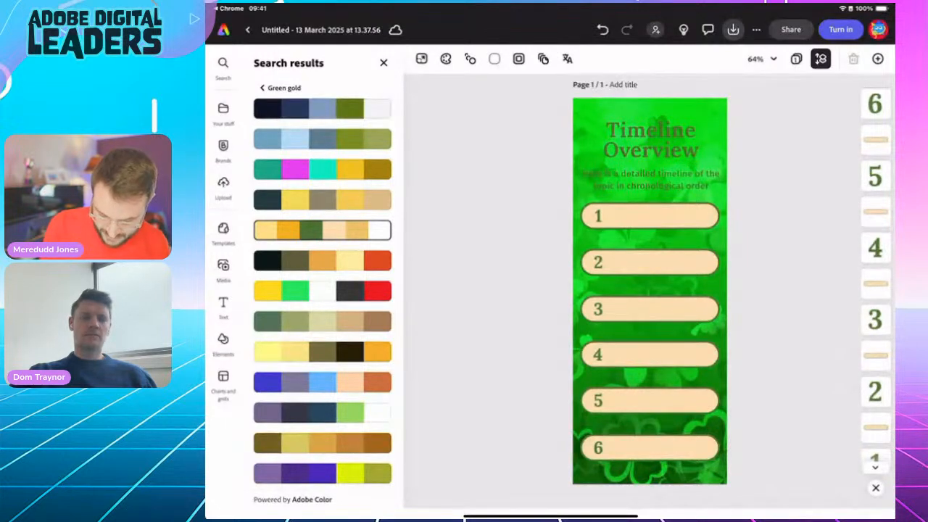
scroll(323, 290, "up", 3)
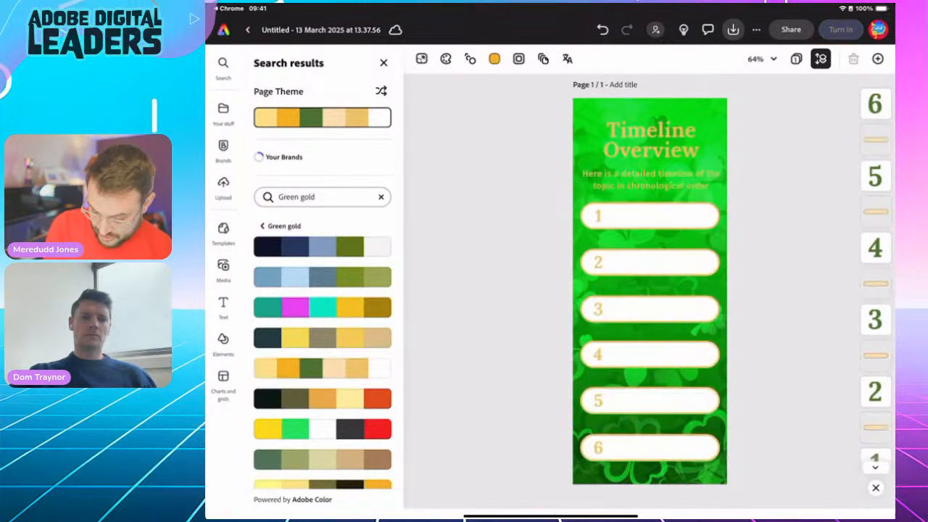
Shuffle the page theme's colors several times to try different combinations on the heading, numbers and timeline bars.
left_click(380, 90)
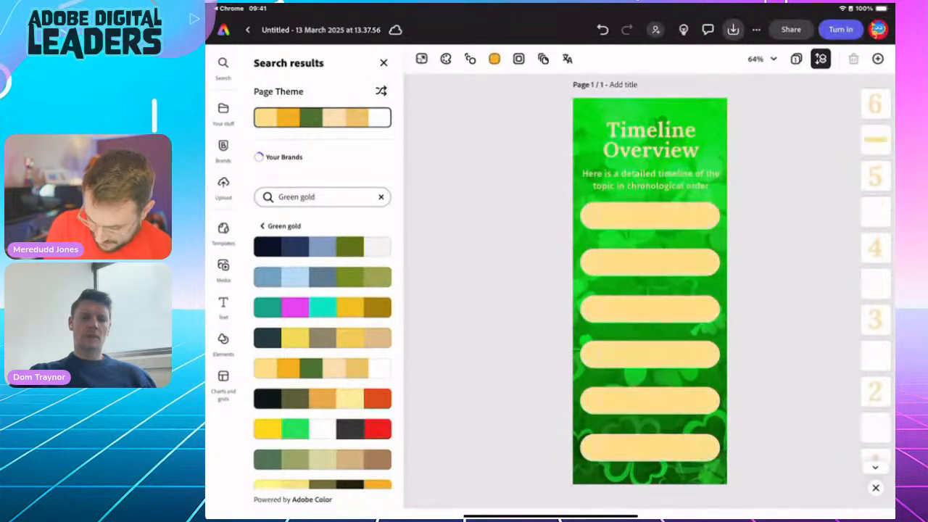
left_click(381, 90)
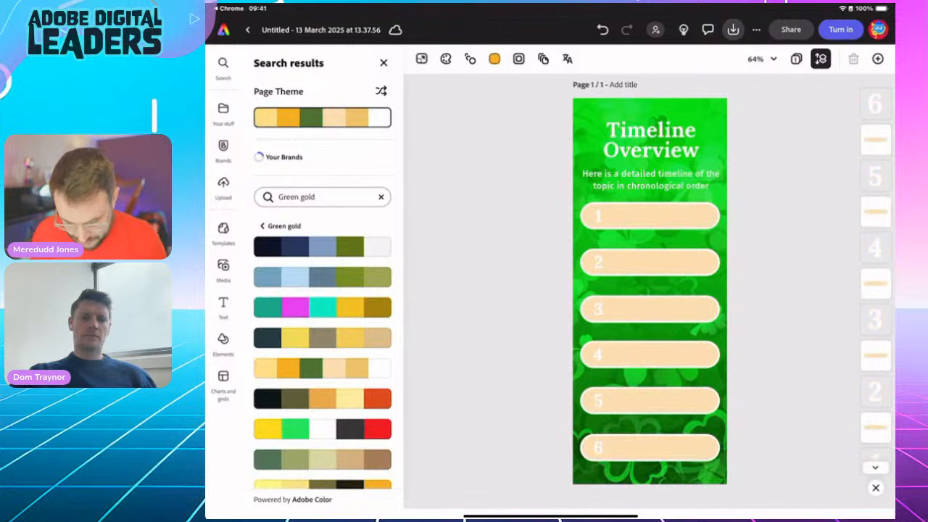
left_click(381, 90)
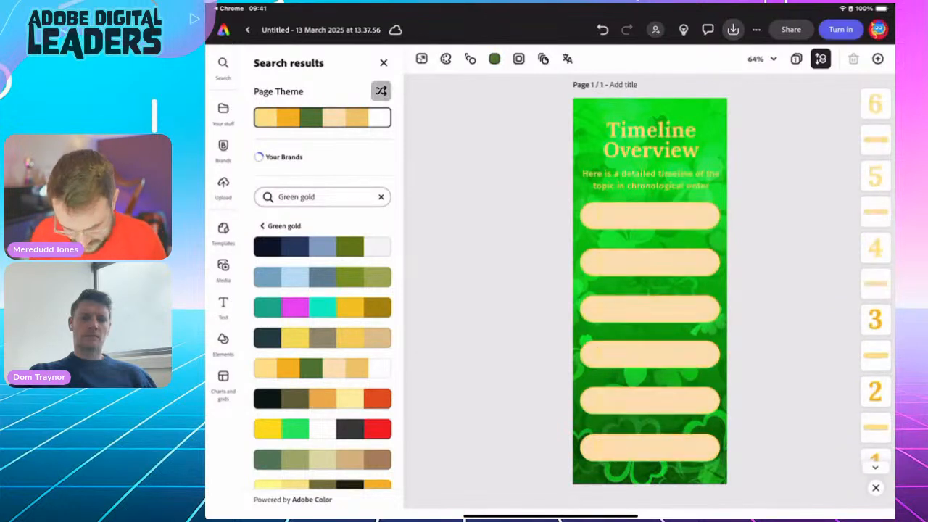
left_click(380, 91)
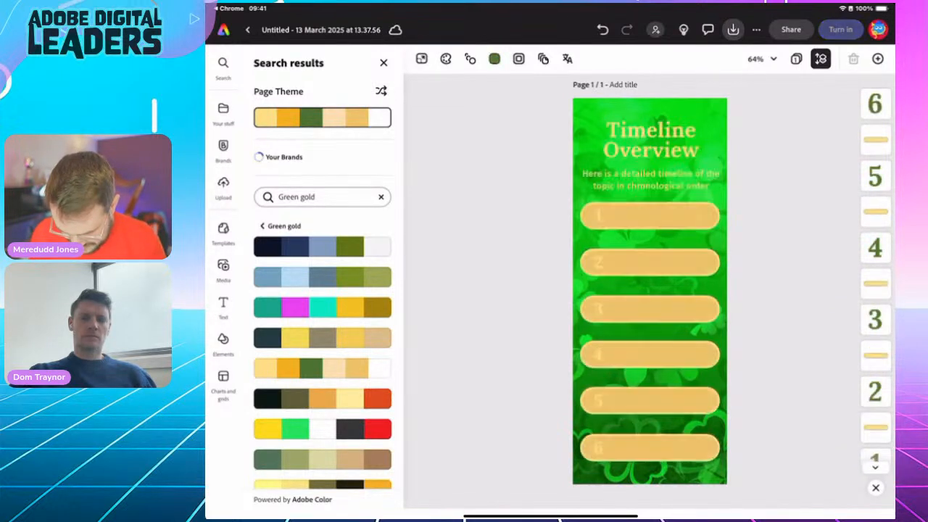
left_click(380, 90)
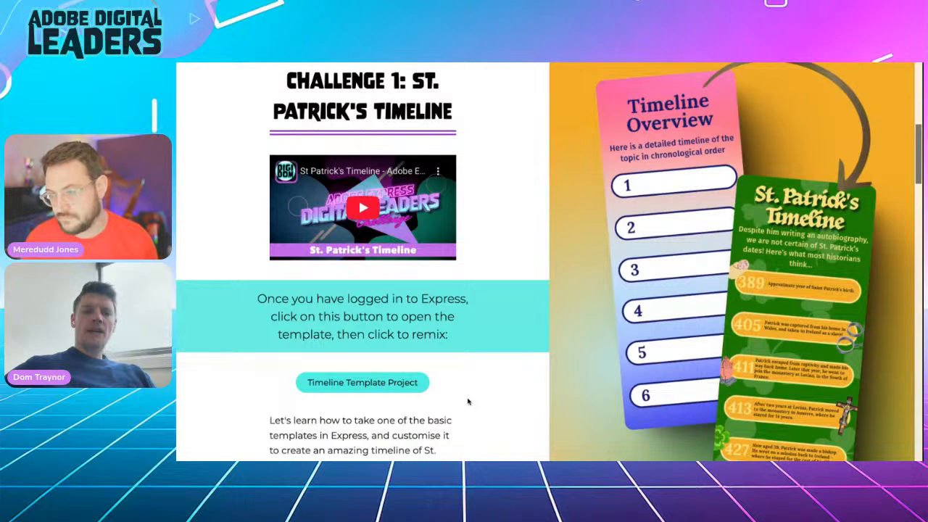
Remix the Timeline Template Project linked on the St. Patrick's Timeline challenge page and rename the new document "St P timeline".
left_click(363, 383)
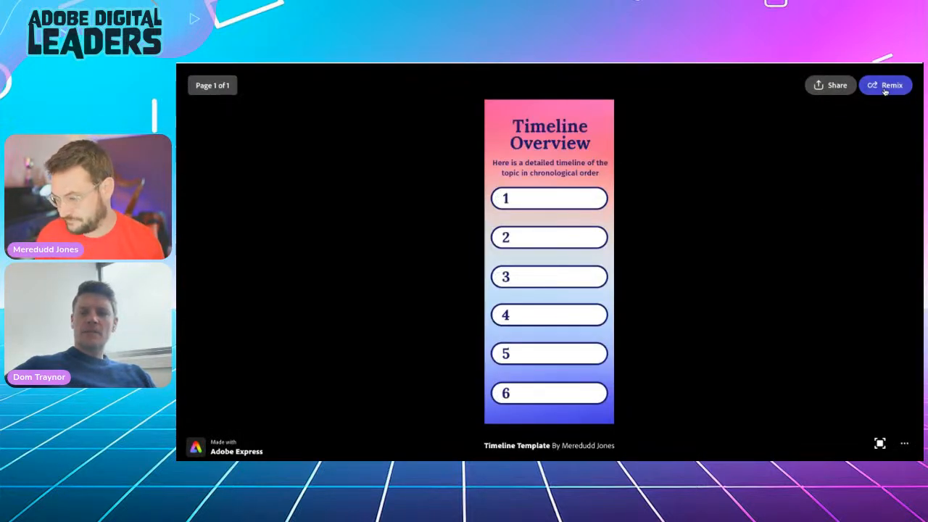
left_click(882, 90)
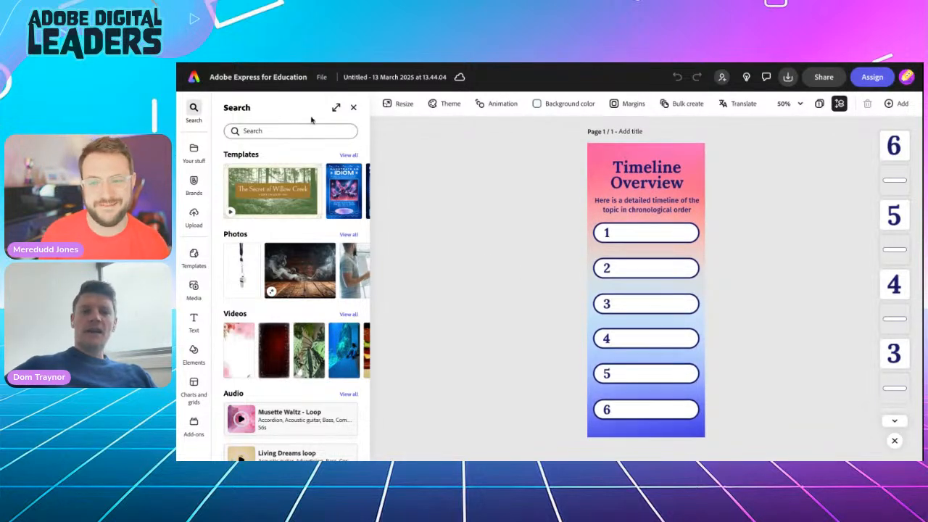
left_click(353, 77)
type("St P time")
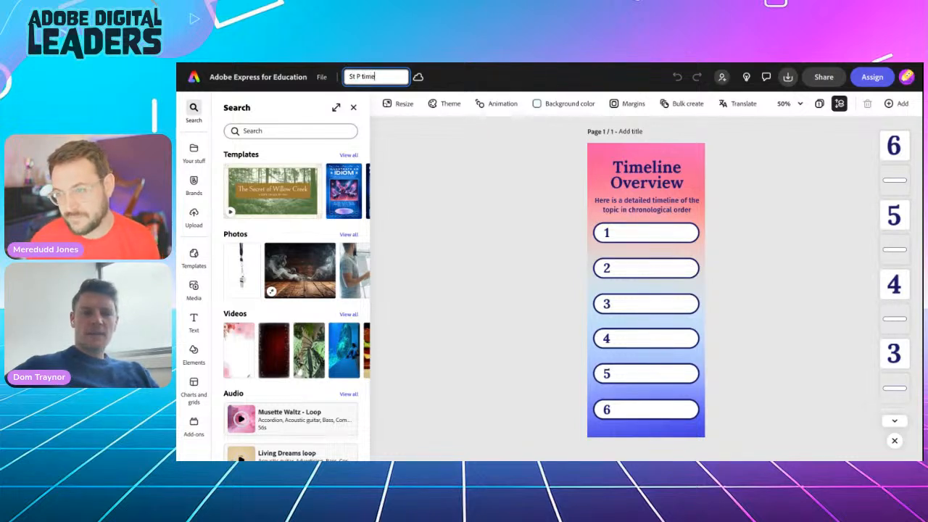
type("line")
key("Return")
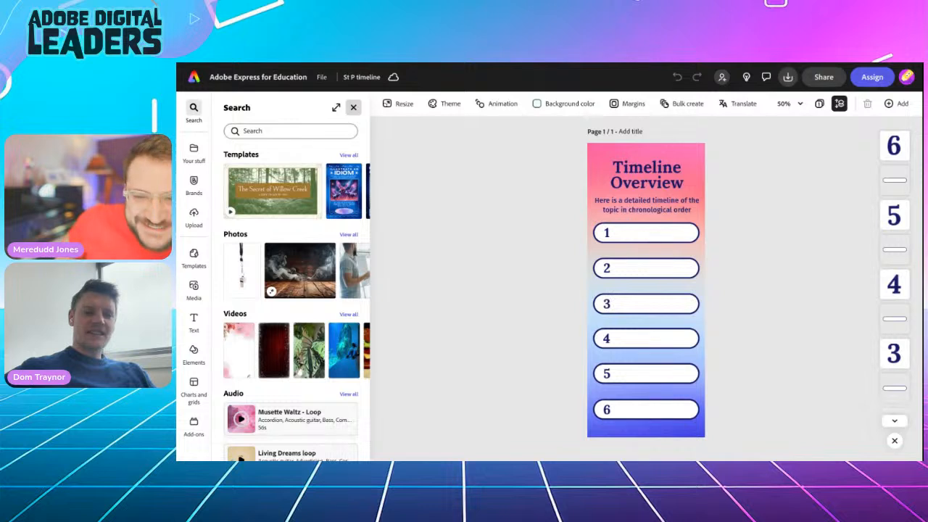
left_click(353, 107)
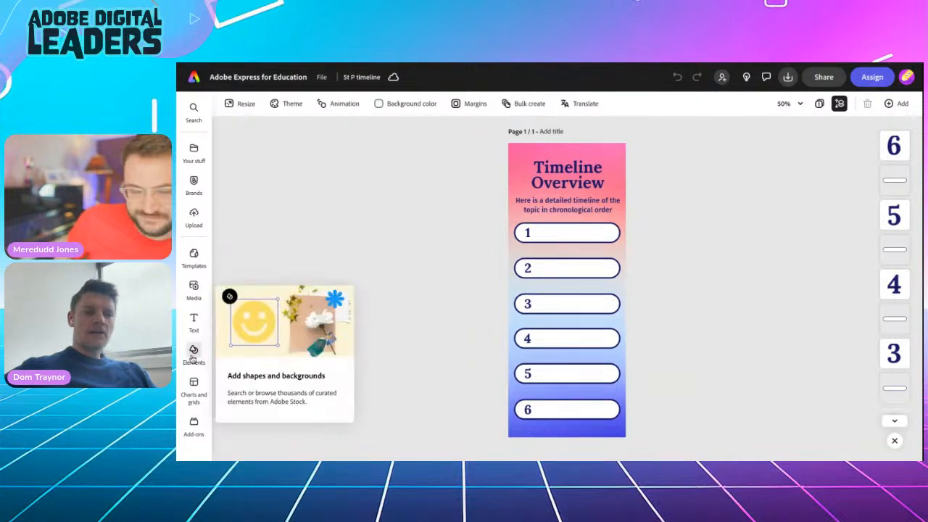
Search the background elements for "ireland".
left_click(193, 352)
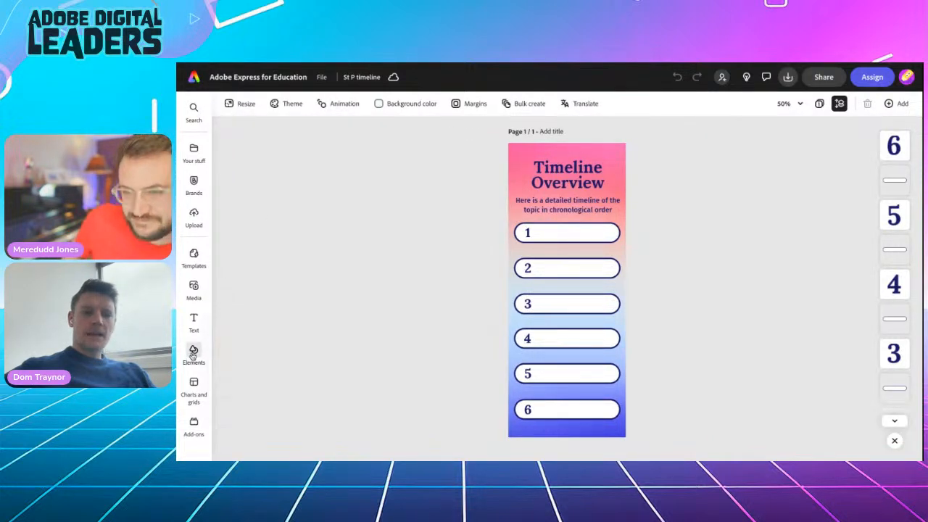
left_click(322, 128)
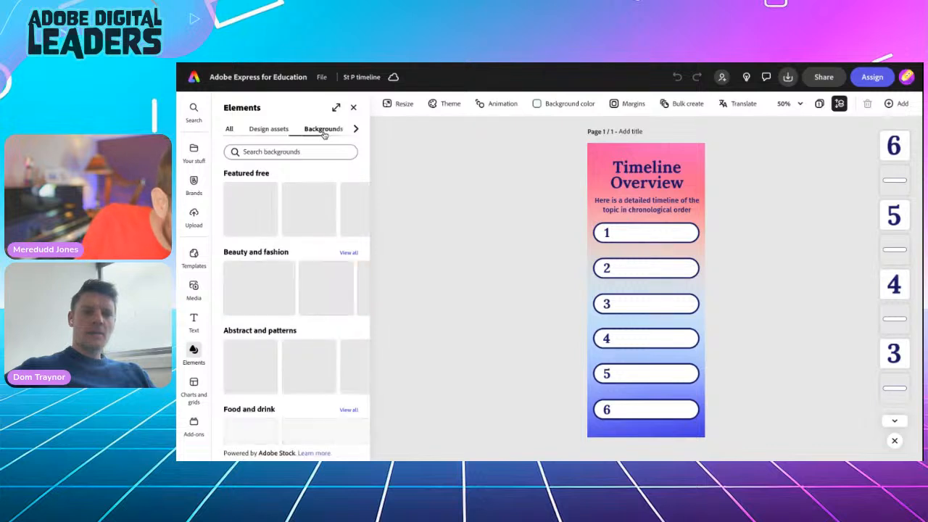
left_click(262, 151)
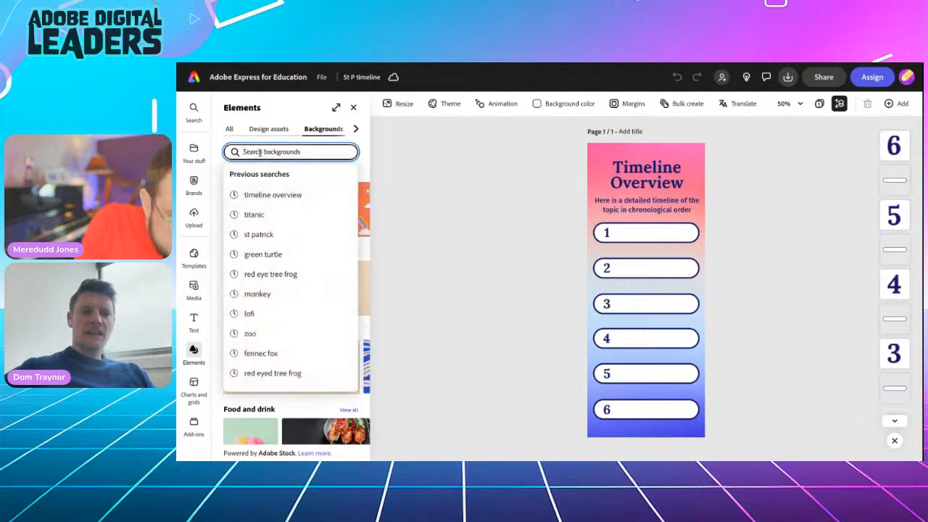
type("ireland")
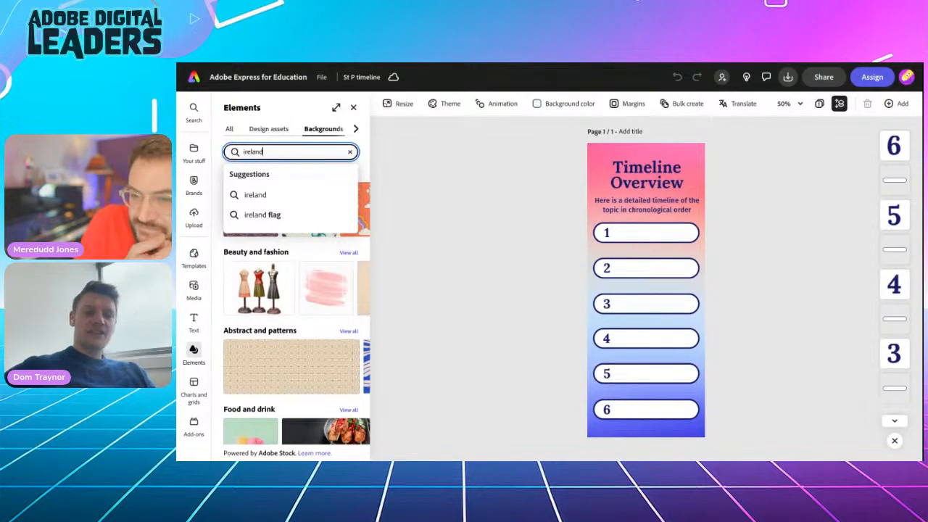
key("Return")
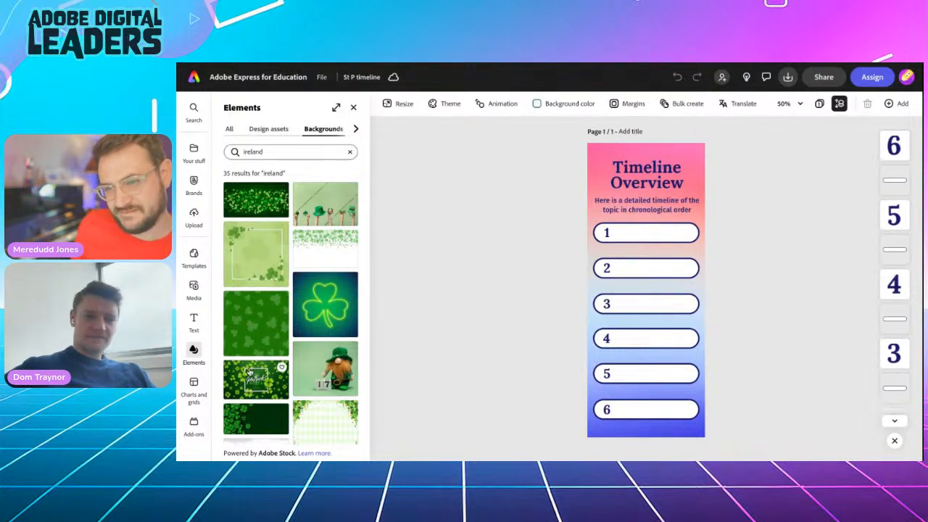
Try the black background with green clover vines from the ireland results on the timeline page.
scroll(255, 388, "down", 5)
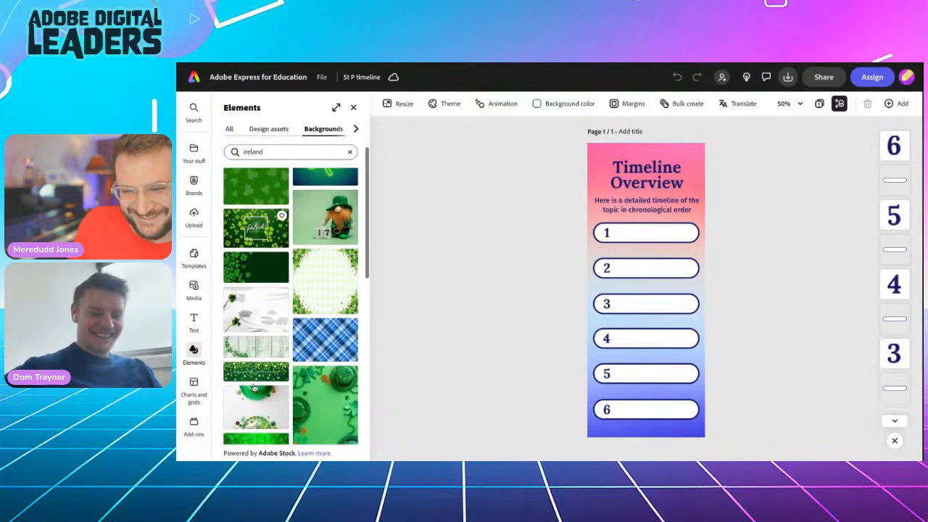
scroll(255, 402, "down", 10)
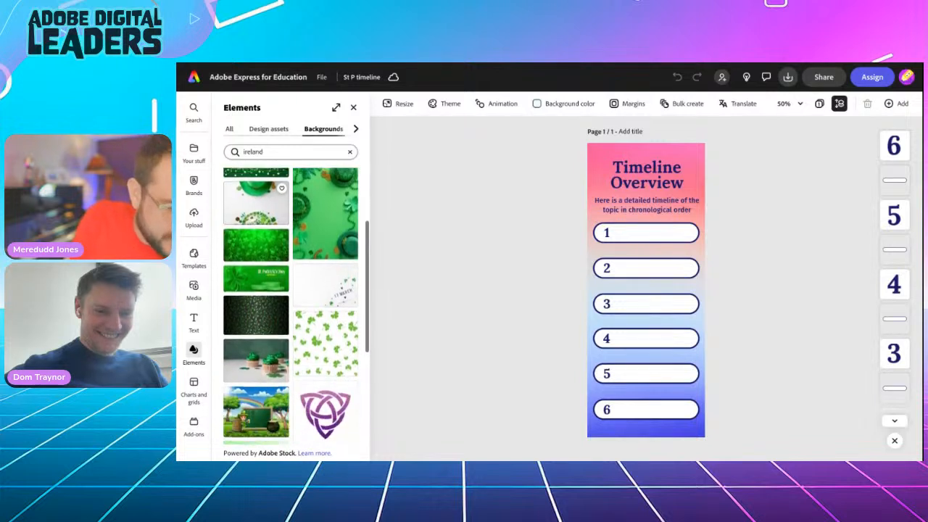
scroll(289, 326, "down", 5)
scroll(290, 326, "up", 3)
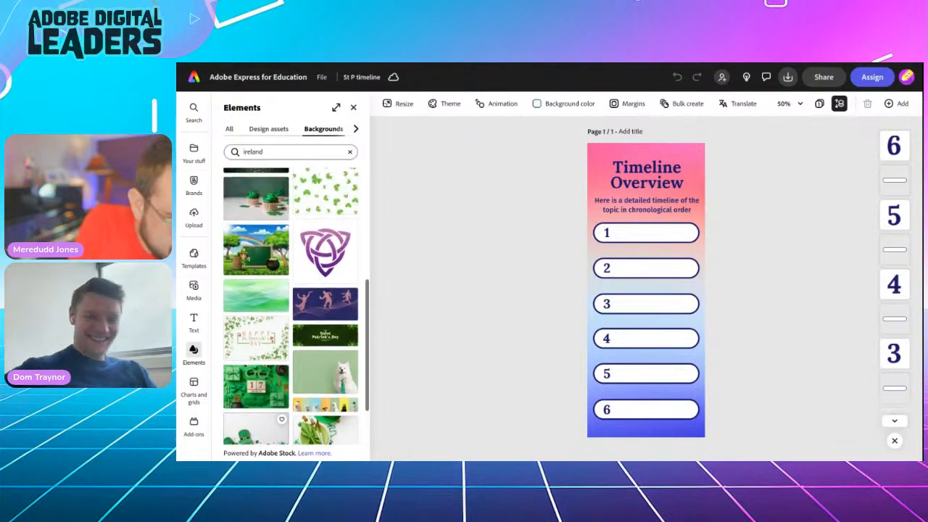
scroll(252, 361, "up", 2)
left_click(247, 233)
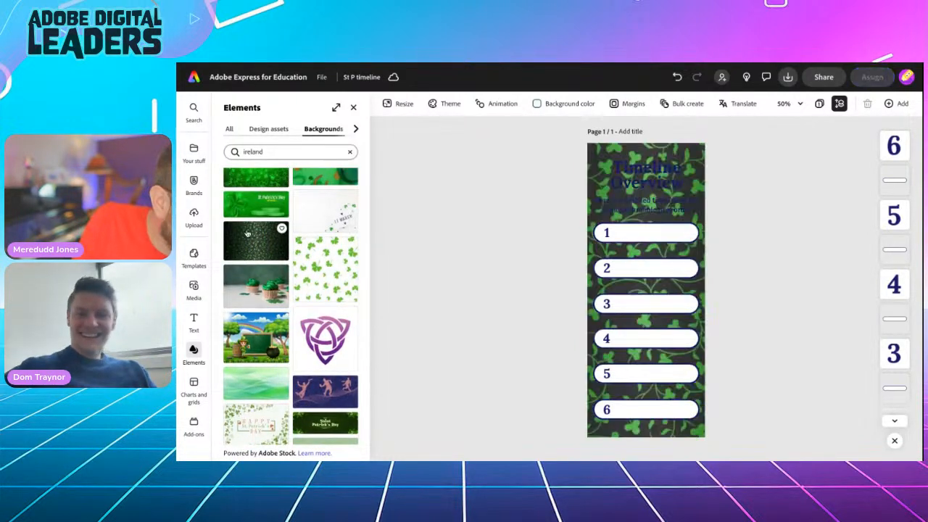
Browse more of the ireland backgrounds and try the neon green shamrock one on the page.
scroll(316, 377, "down", 4)
scroll(317, 377, "down", 3)
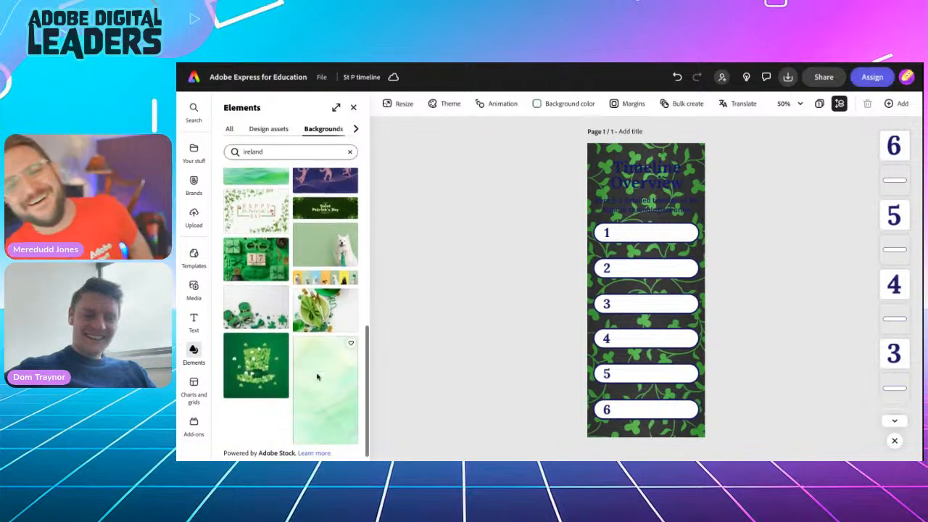
scroll(319, 377, "up", 2)
scroll(319, 406, "up", 8)
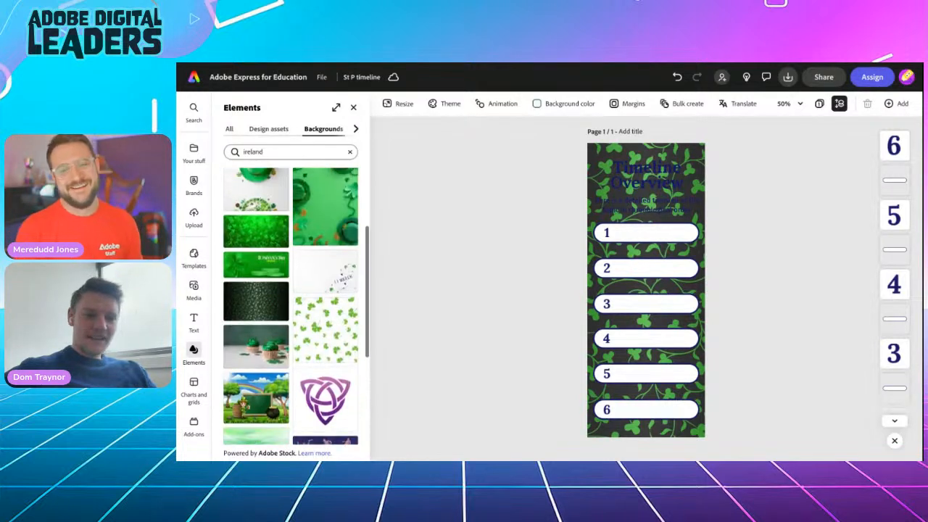
scroll(320, 406, "up", 3)
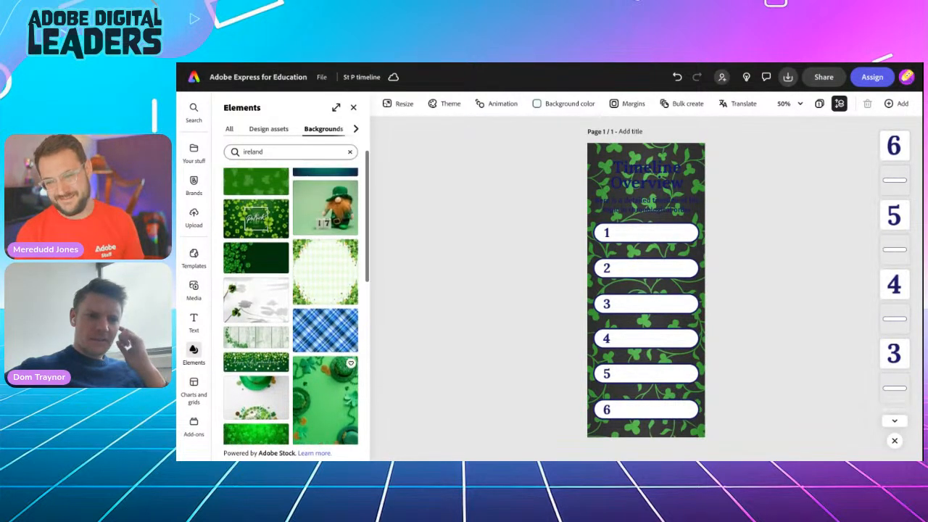
left_click(320, 278)
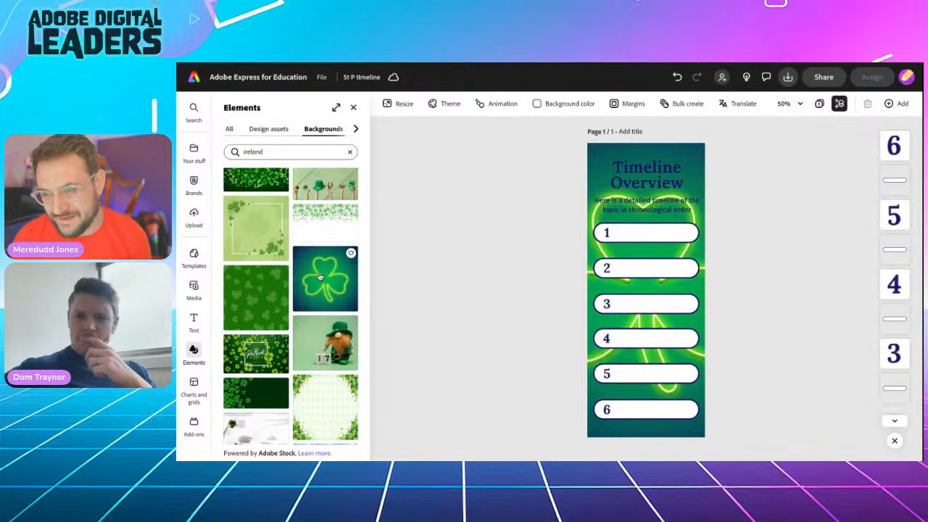
Compare the pale green framed, dark glittering and plain green clover backgrounds, settling on the neon shamrock for the page.
scroll(257, 317, "up", 1)
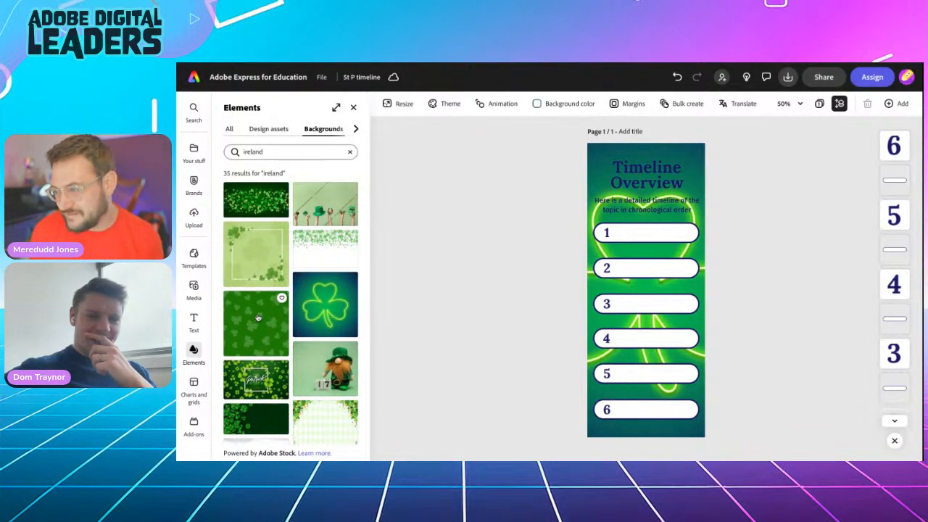
left_click(253, 252)
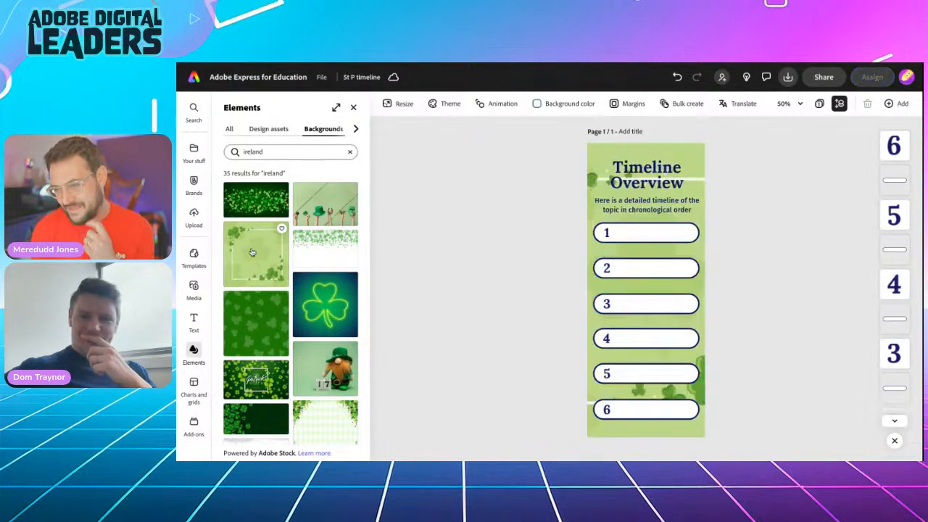
left_click(254, 208)
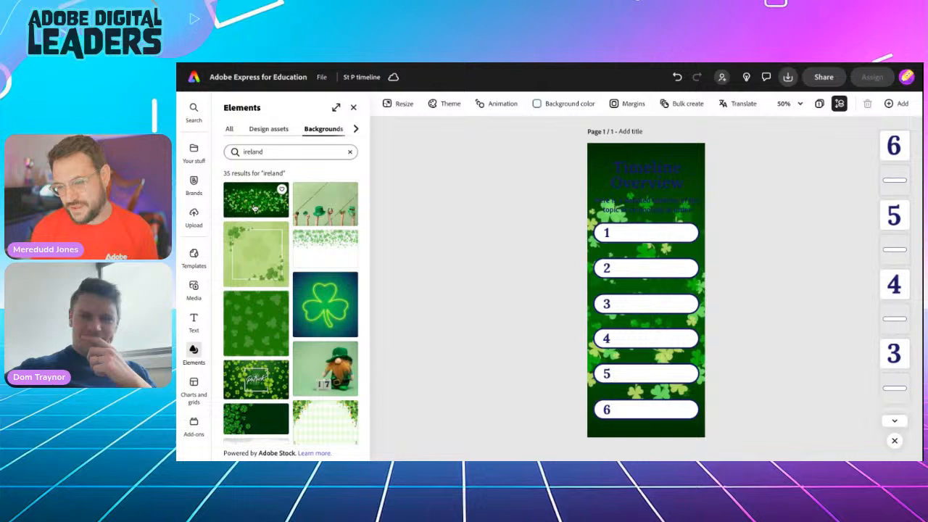
left_click(326, 303)
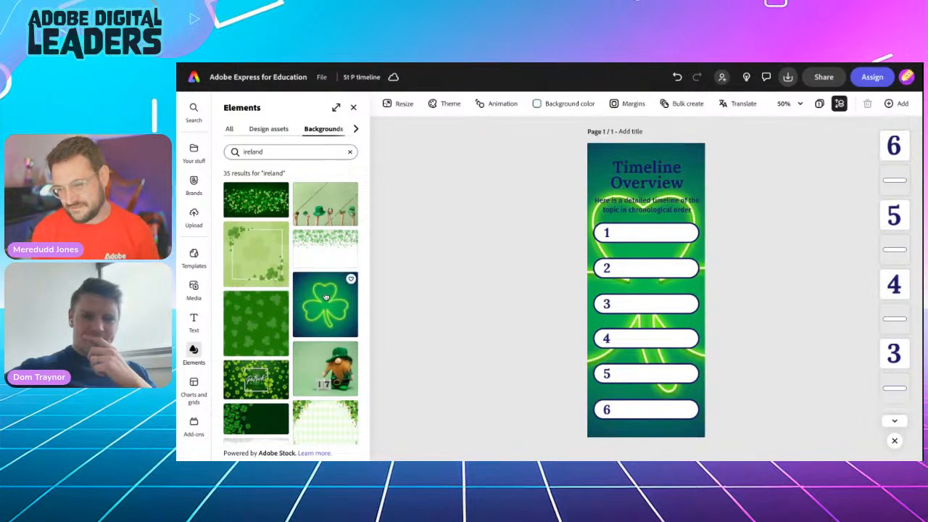
left_click(236, 326)
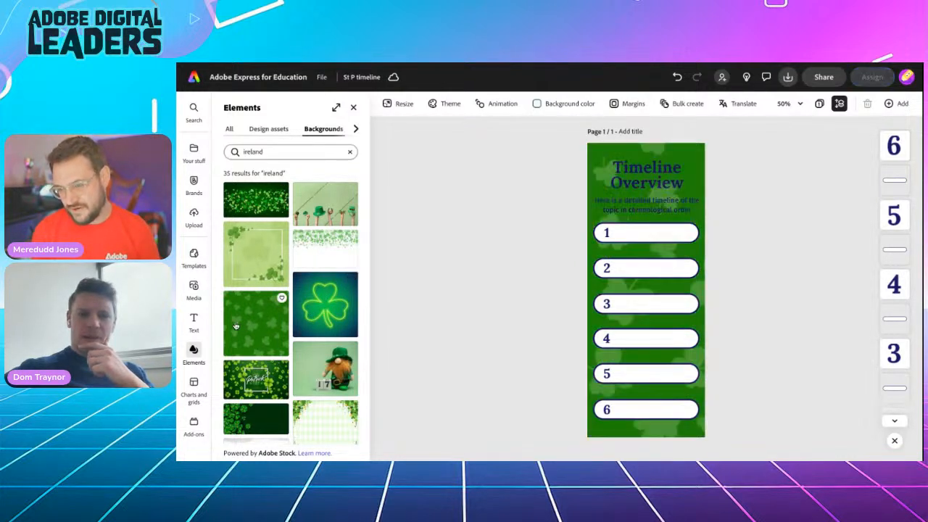
left_click(345, 317)
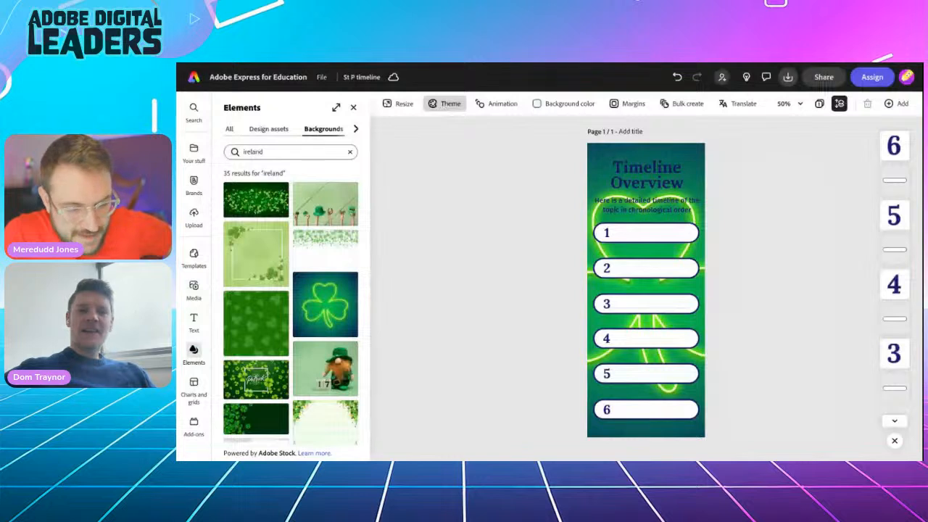
Search the color themes for "green gold orange", replacing the ireland search.
left_click(444, 104)
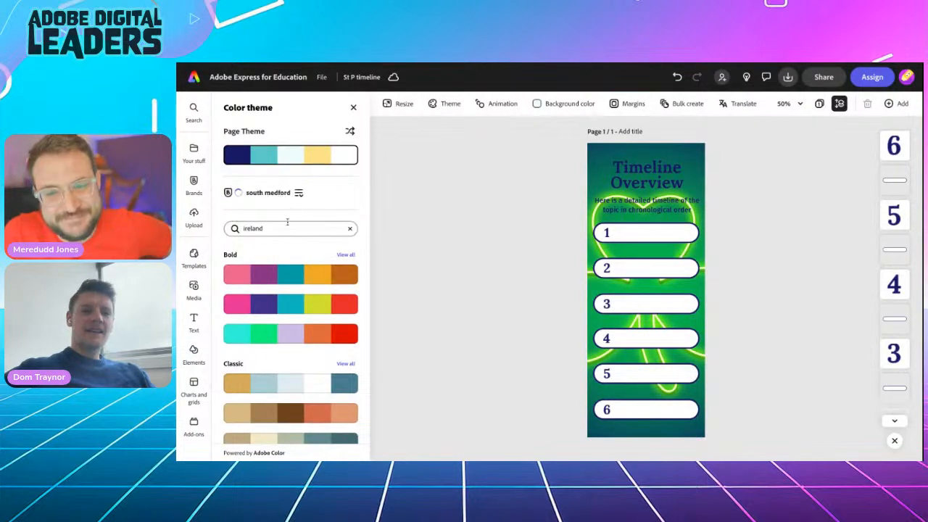
double_click(266, 249)
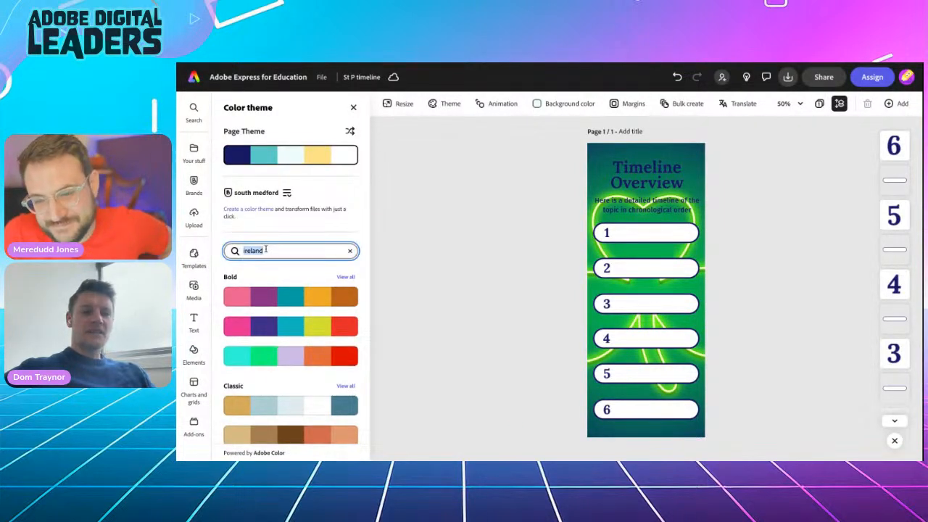
type("green go")
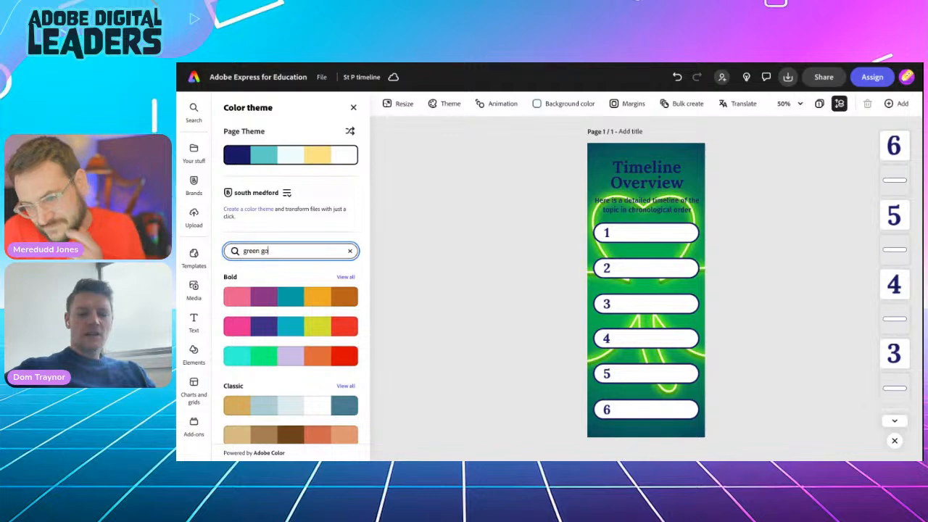
type("ld orange")
key("Return")
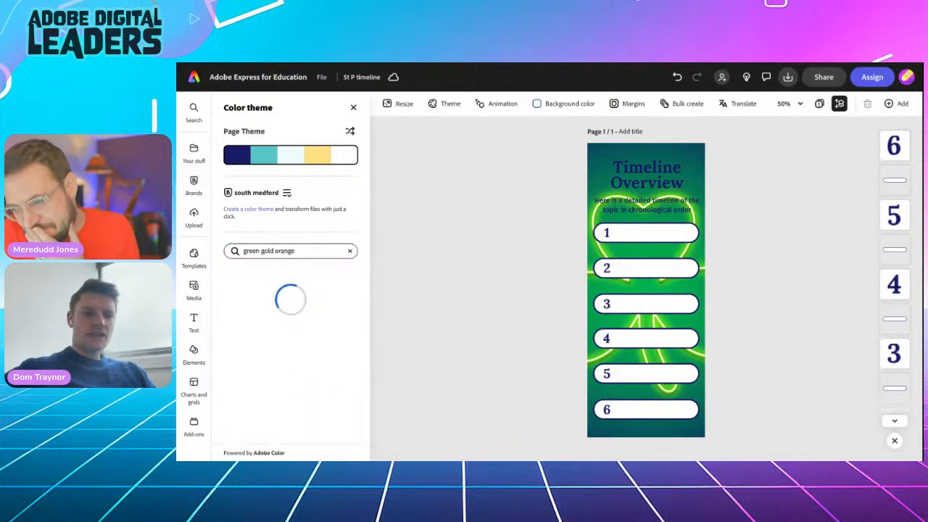
Apply the dark teal, green, orange, yellow and light green color theme from the green gold orange results to the page.
scroll(300, 326, "down", 2)
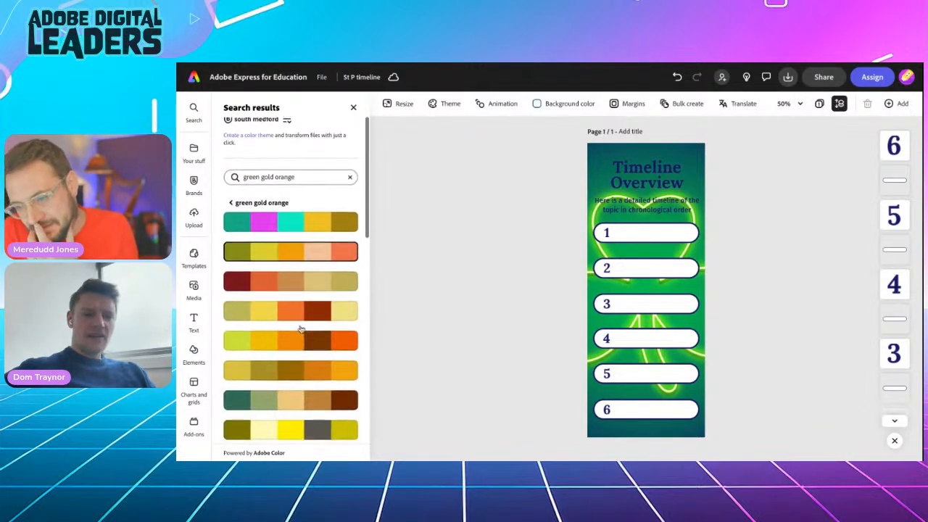
scroll(300, 328, "down", 8)
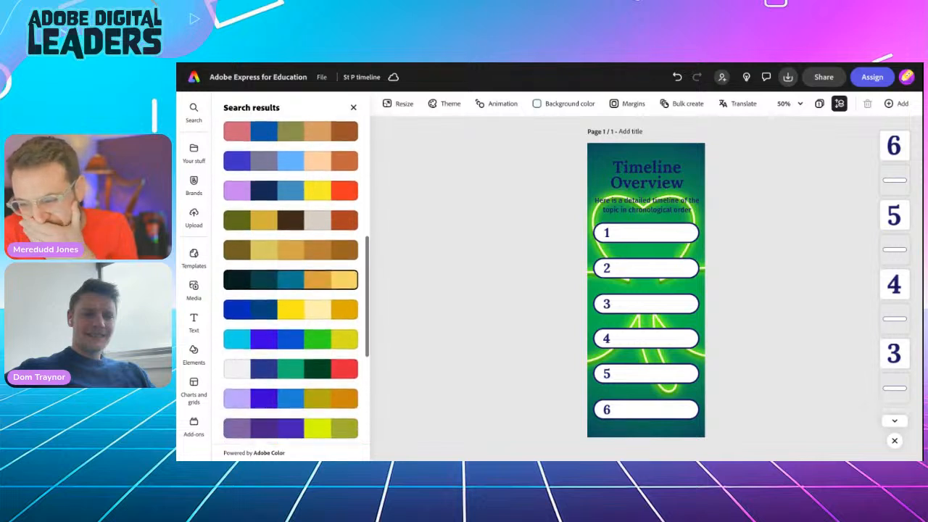
scroll(290, 281, "down", 6)
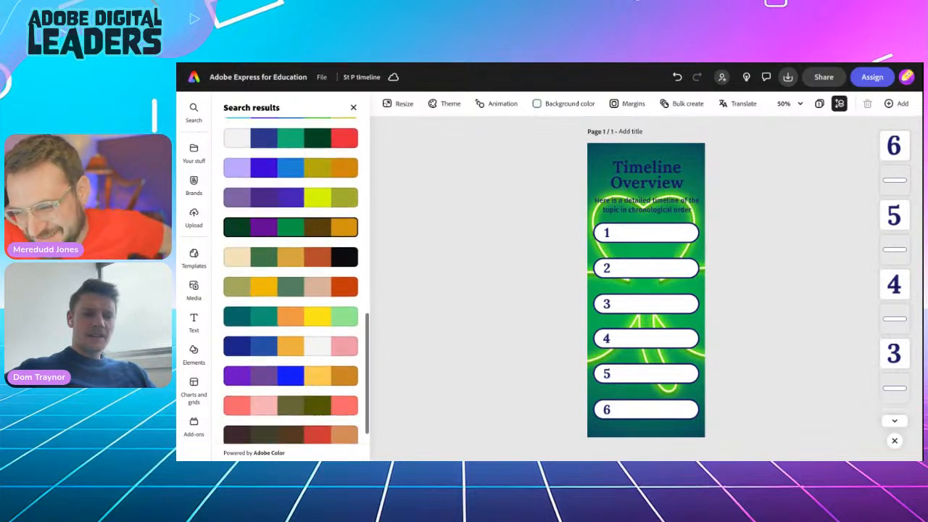
scroll(288, 306, "down", 1)
left_click(287, 304)
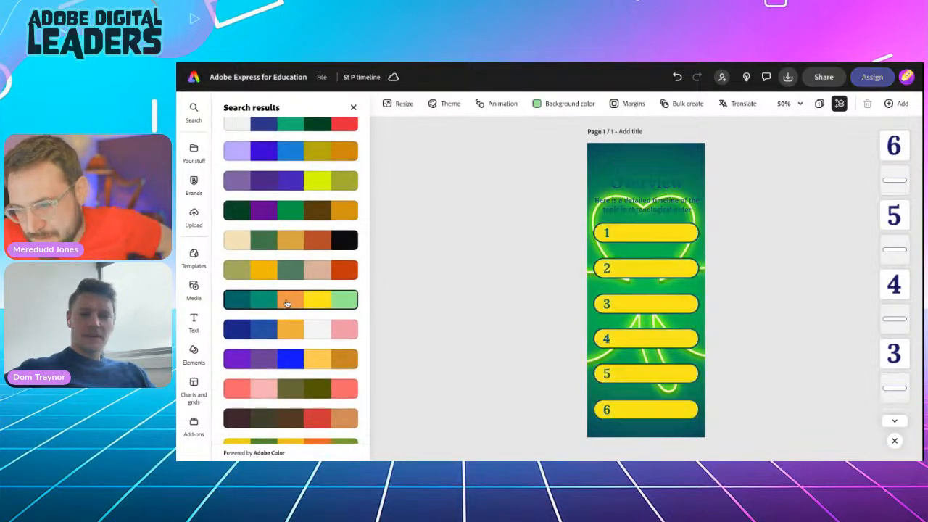
Shuffle the teal, green, orange and yellow page theme repeatedly to try different colors on the heading, numbers and timeline bars.
scroll(290, 290, "up", 10)
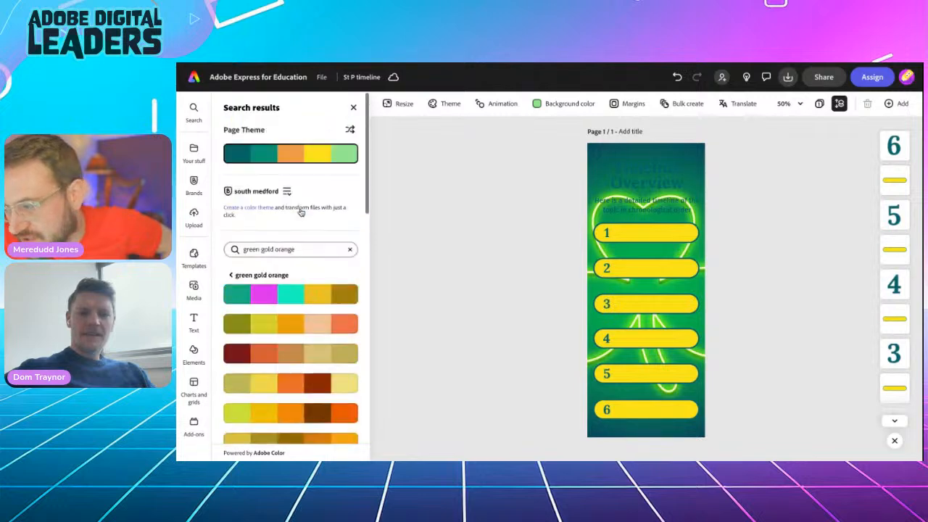
left_click(350, 131)
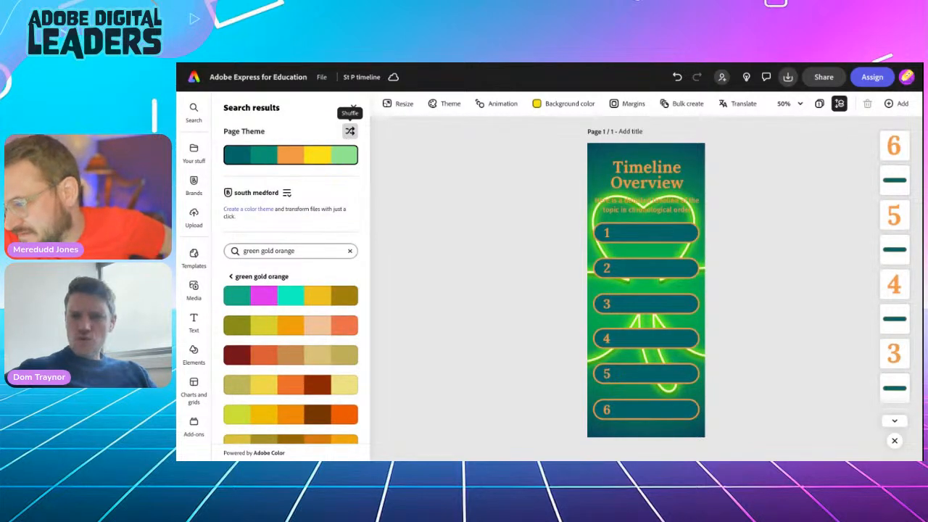
left_click(349, 131)
left_click(349, 131)
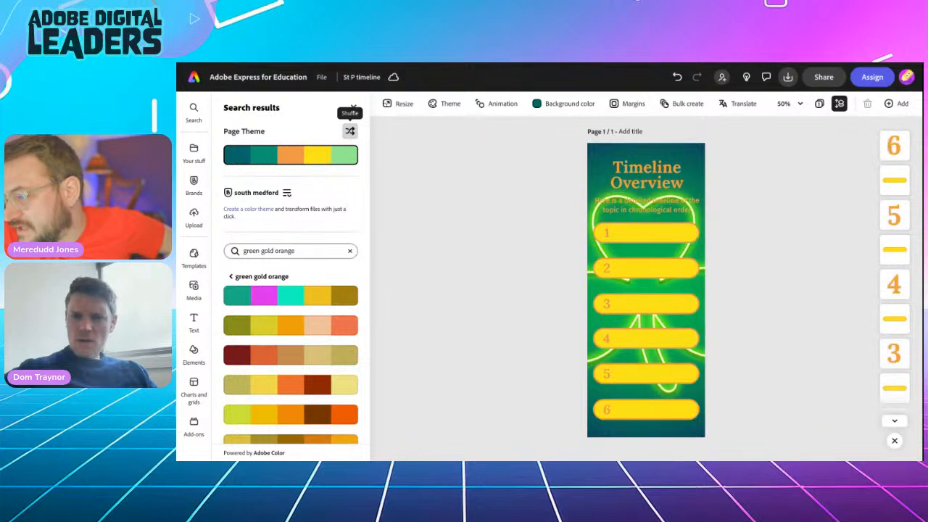
left_click(350, 132)
left_click(349, 131)
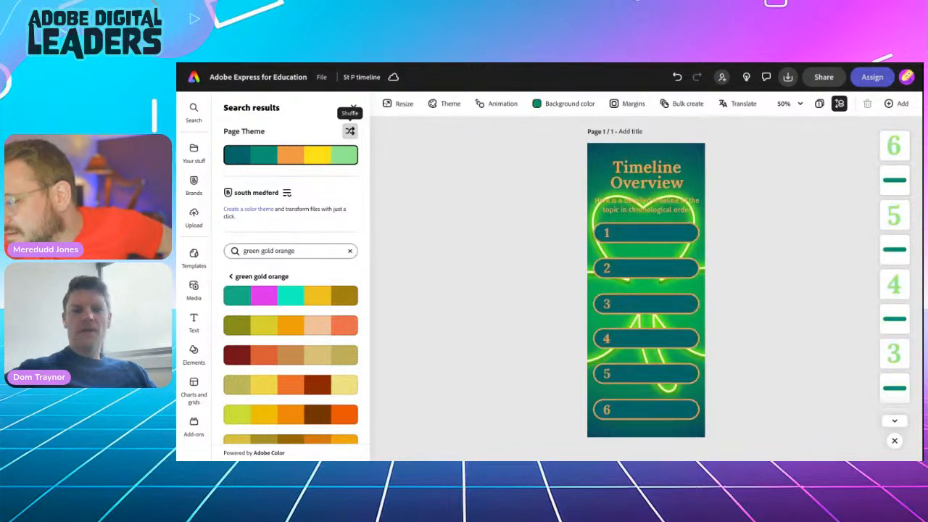
left_click(349, 131)
left_click(349, 131)
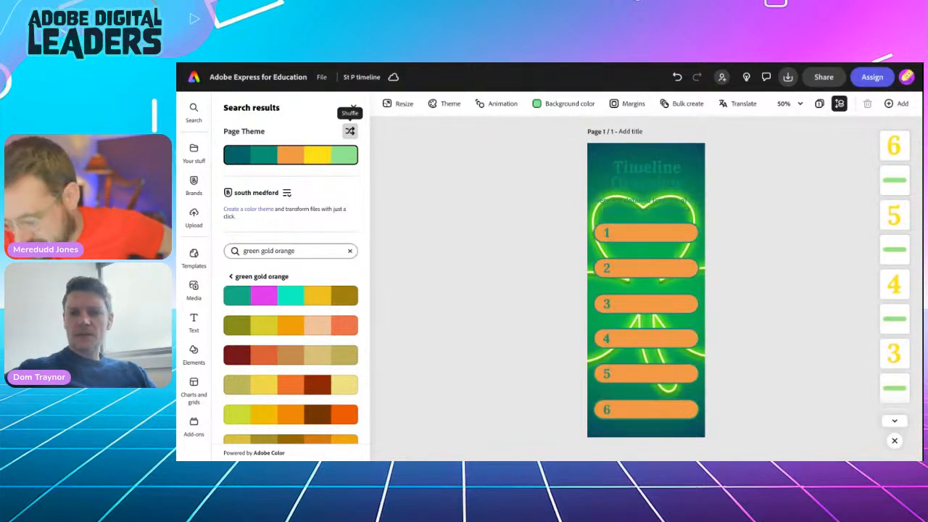
left_click(349, 131)
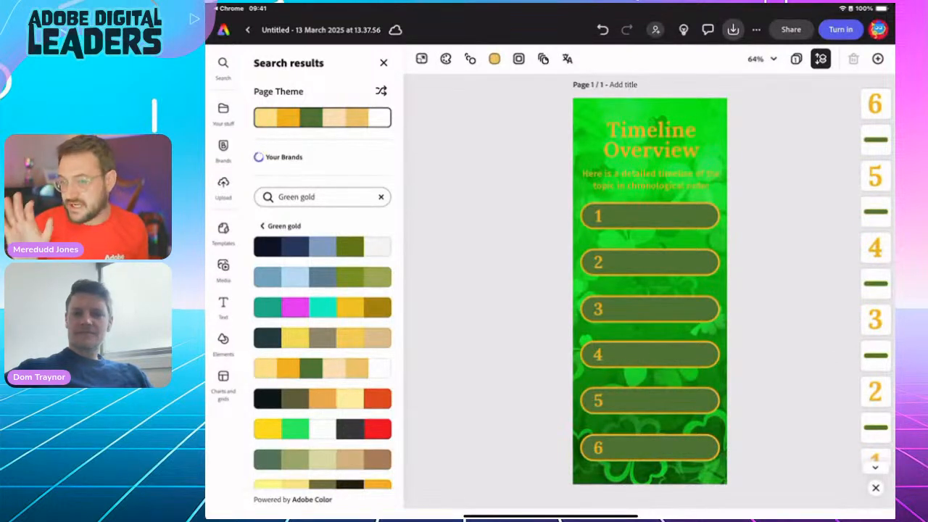
Replace the "Timeline Overview" heading text with "St. Patrick's Timeline".
left_click(650, 139)
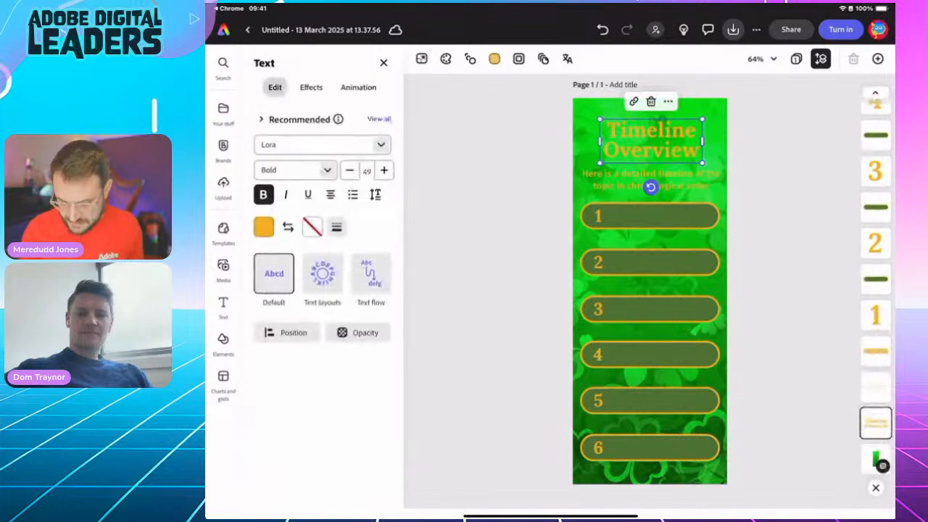
scroll(651, 218, "up", 5)
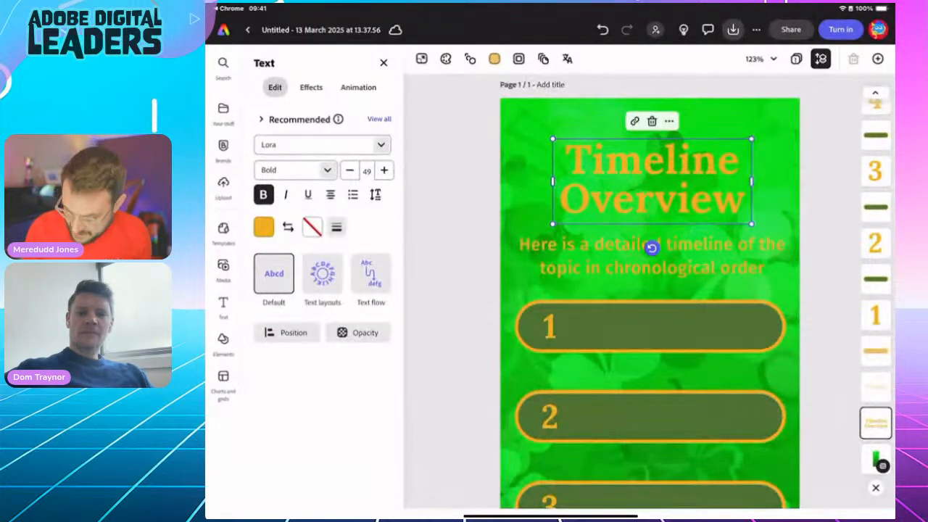
double_click(650, 179)
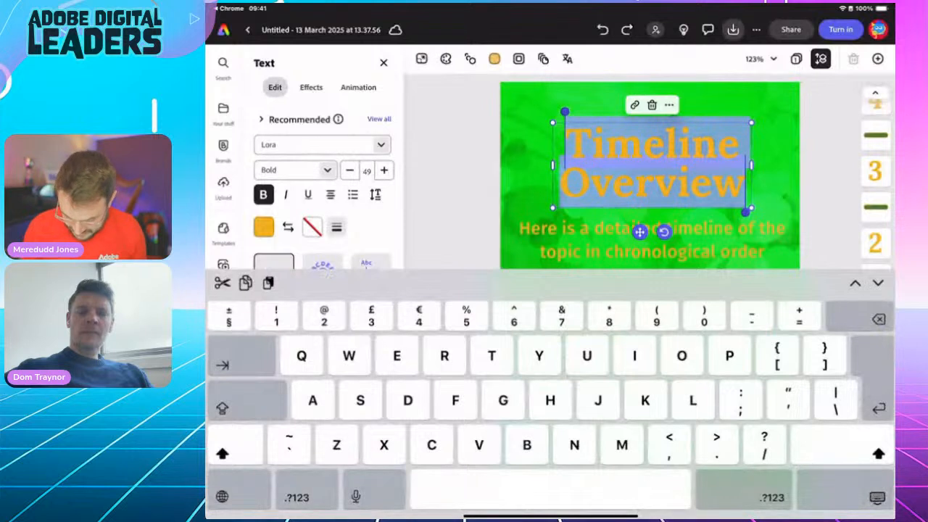
type("St.")
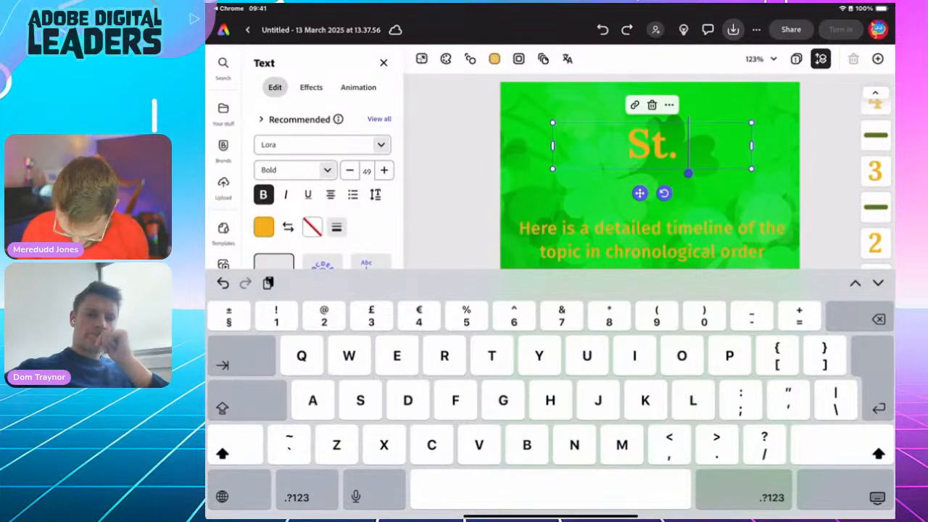
type("Patrick's")
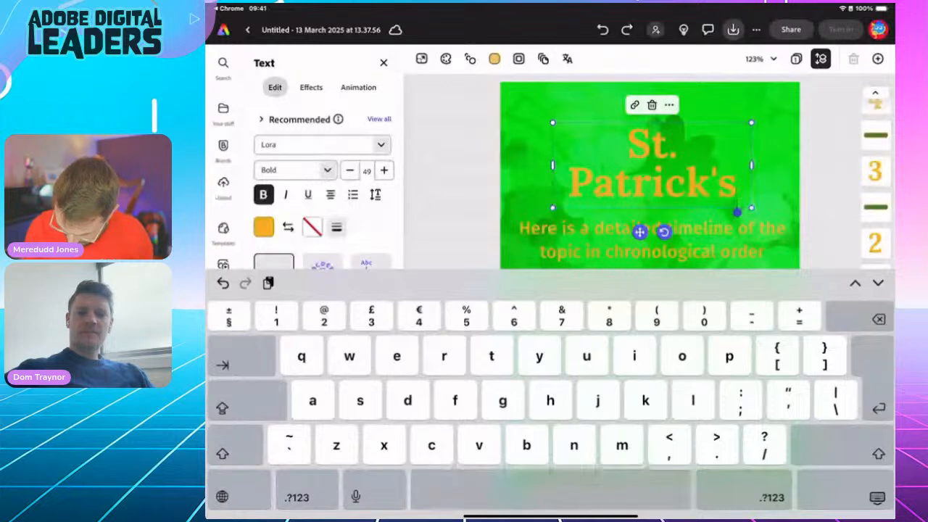
type("Timeli")
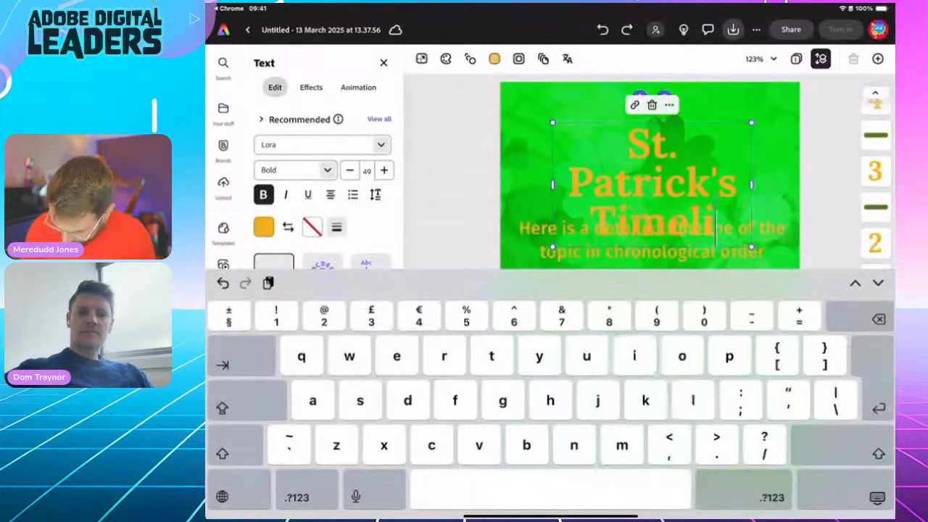
type("ne")
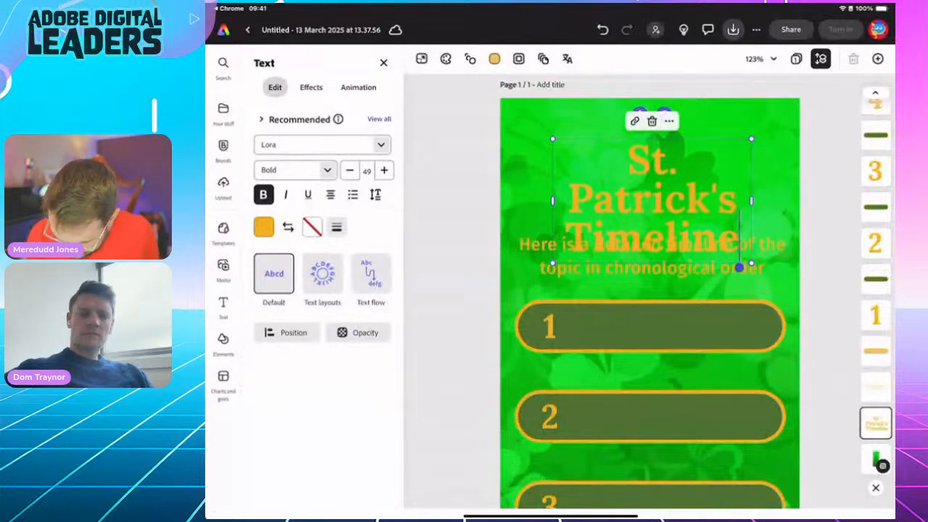
left_click(734, 238)
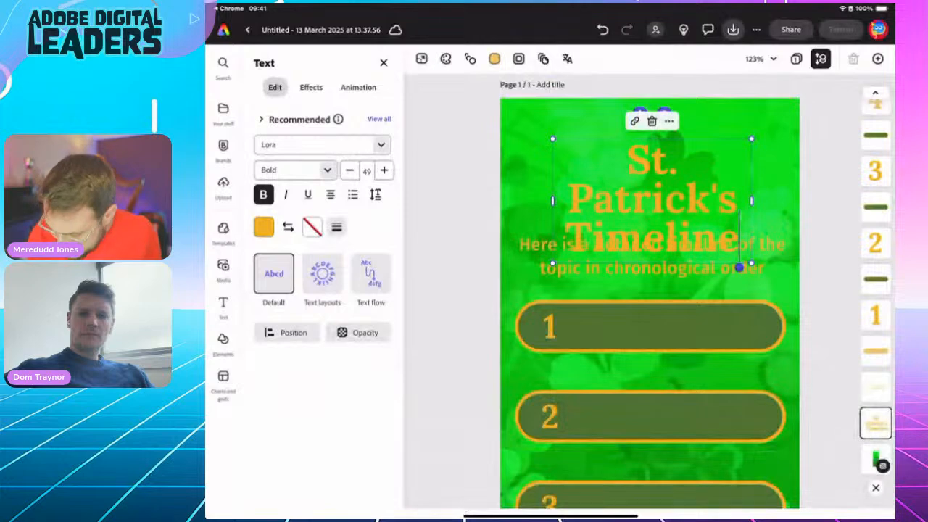
Widen the heading's text box so it fits on two lines, move it up, and enlarge it to size 59 across the page width.
left_click_drag(751, 201, 801, 181)
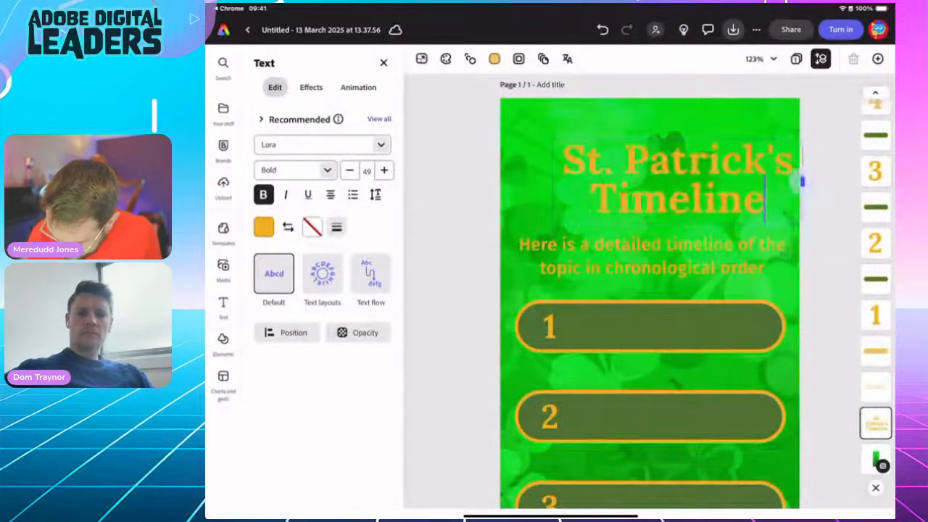
left_click(763, 210)
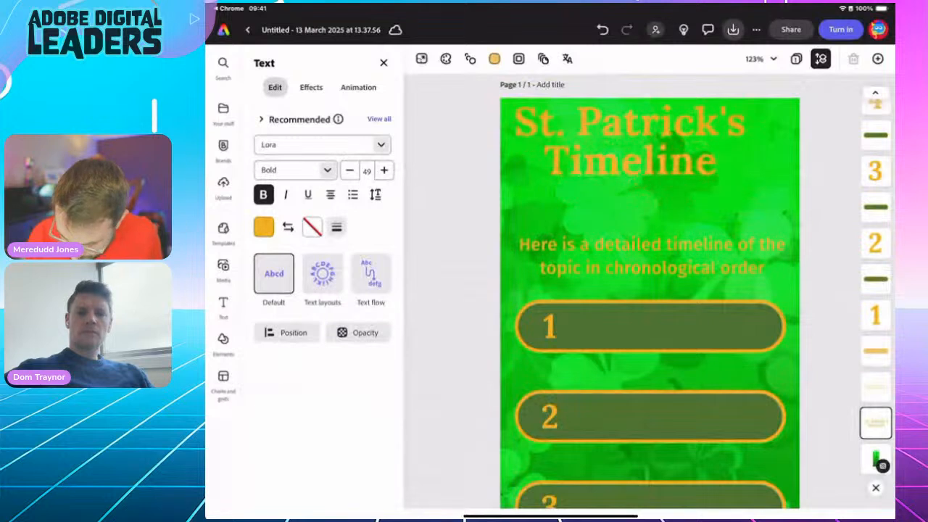
left_click(623, 149)
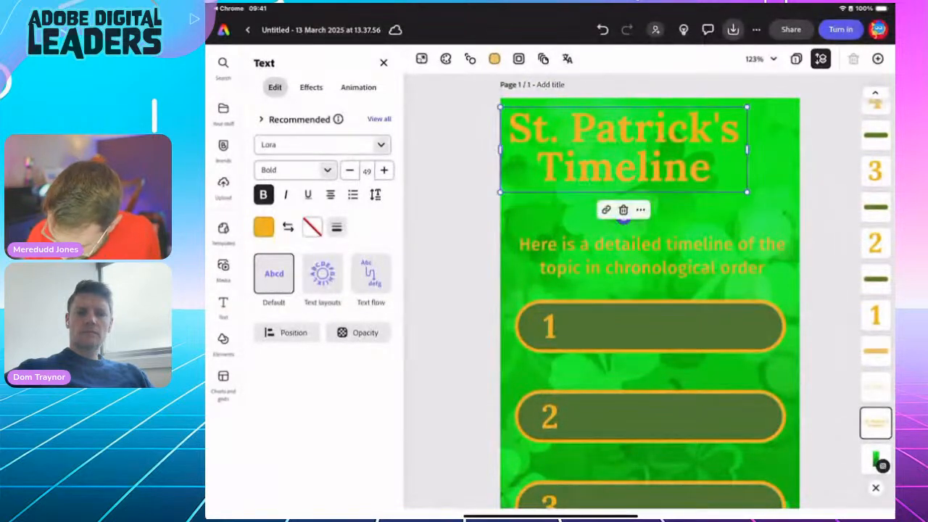
left_click_drag(746, 191, 797, 209)
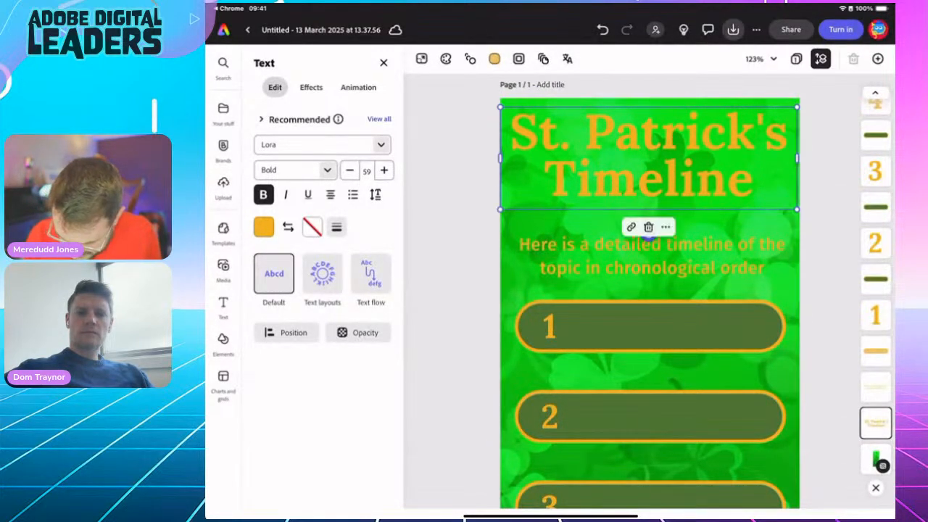
mouse_move(649, 158)
left_mouse_down()
mouse_move(648, 145)
mouse_move(648, 160)
left_mouse_up()
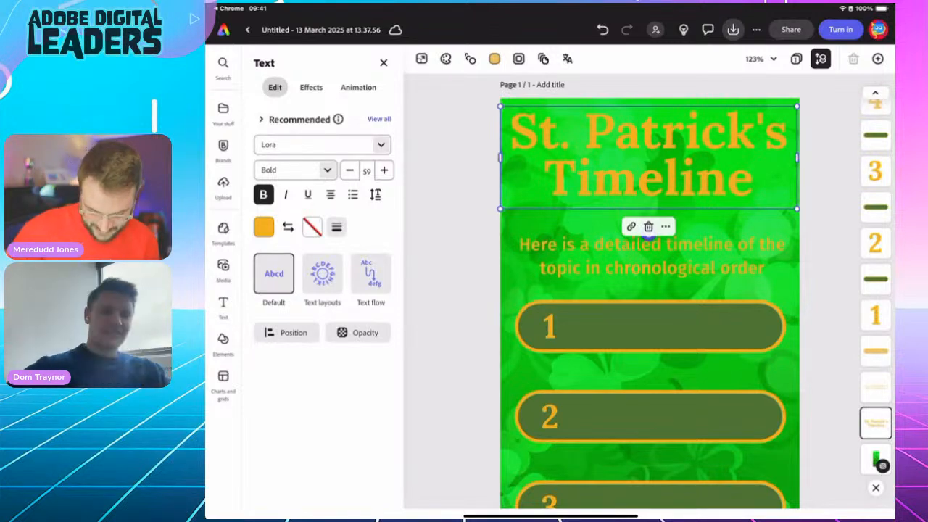
Fill the heading text with the dark green from the page theme, after trying its gold shades.
left_click(264, 226)
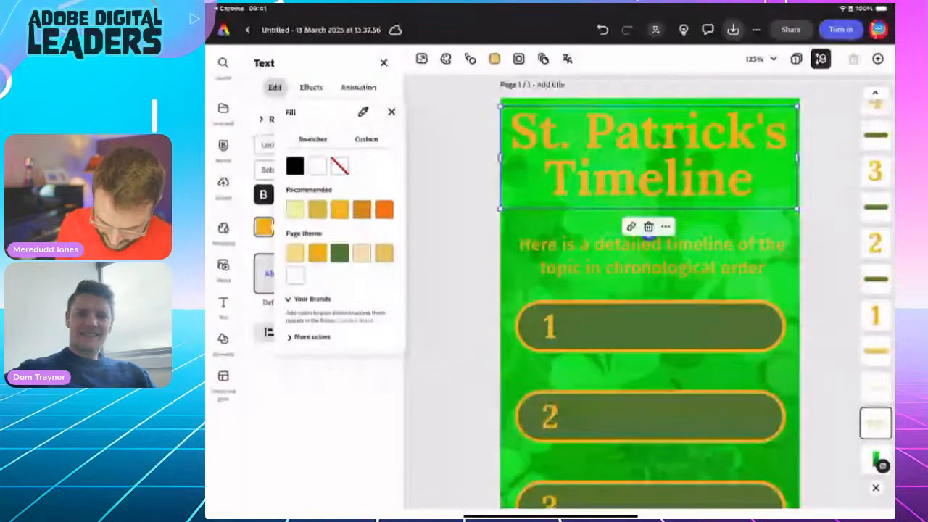
left_click(339, 252)
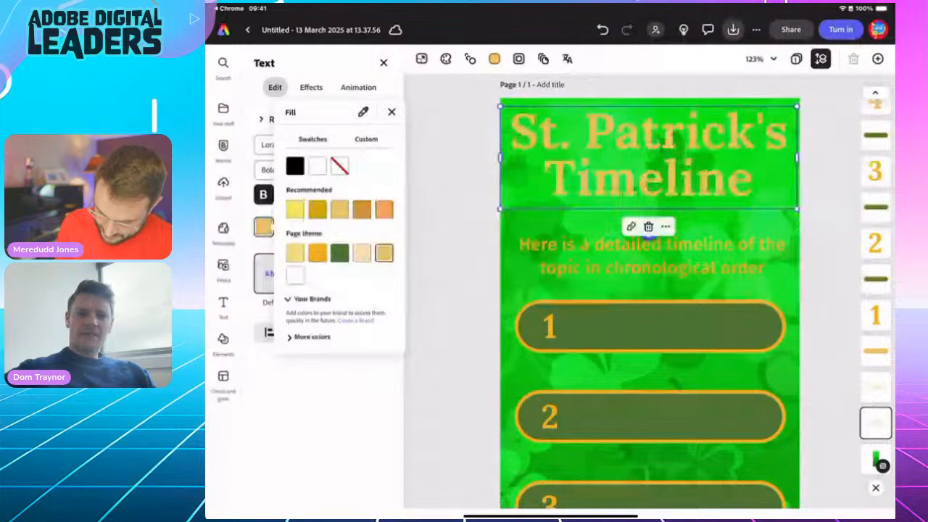
left_click(294, 253)
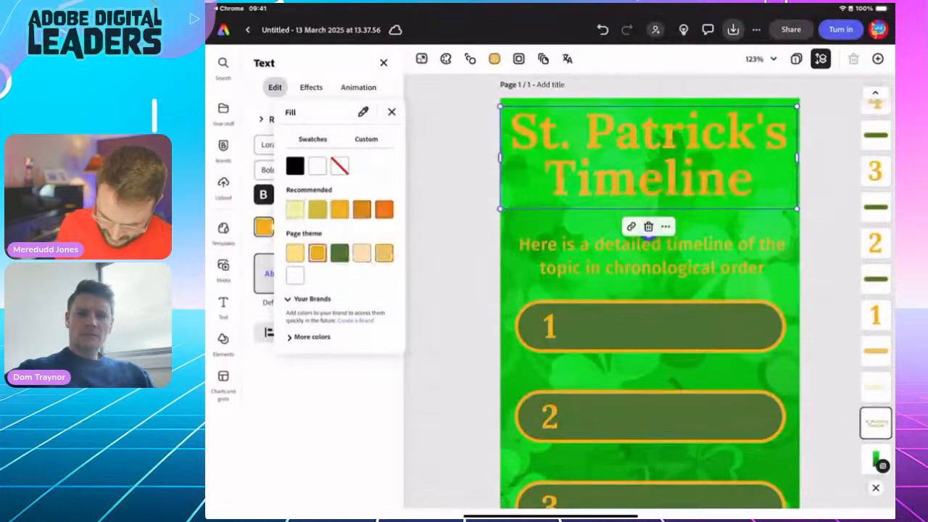
left_click(339, 252)
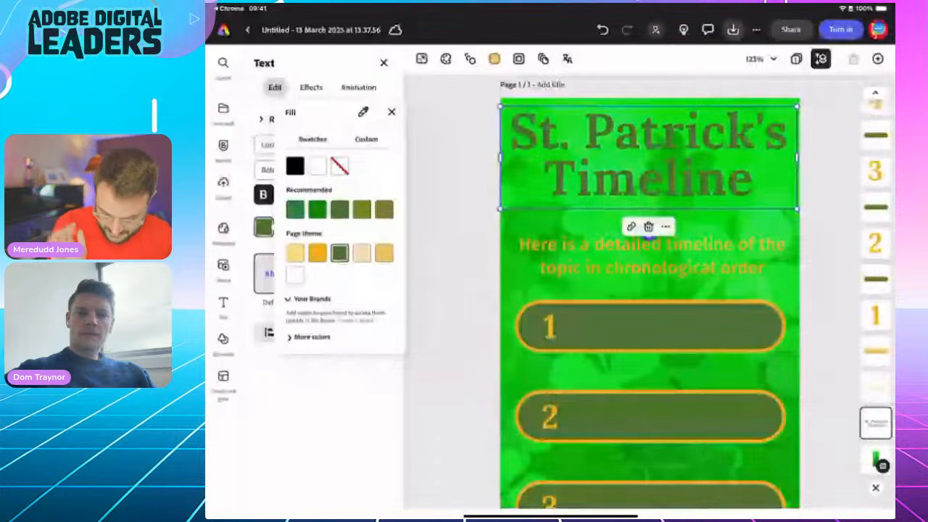
left_click(391, 111)
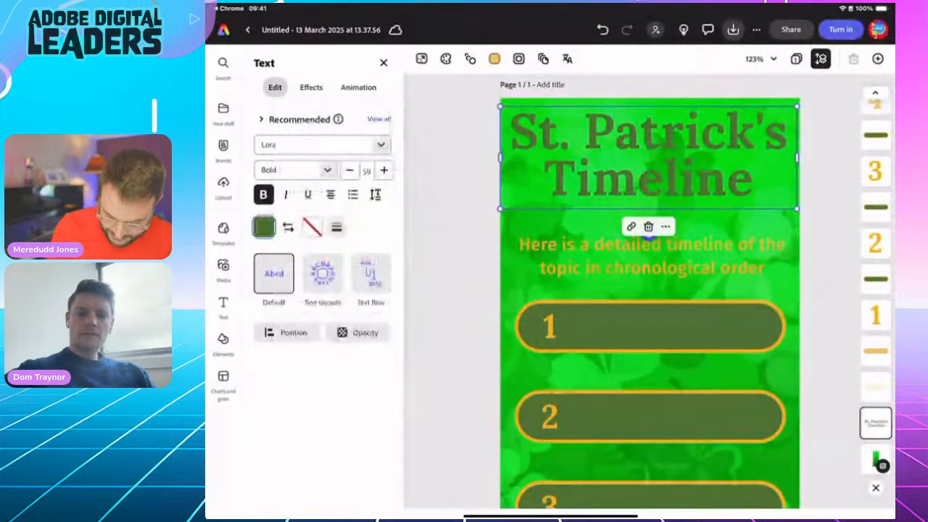
Give the heading a thick outline in the page theme's orange-gold, after trying the paler gold shades.
left_click(335, 226)
left_click_drag(296, 283, 356, 283)
left_click(311, 226)
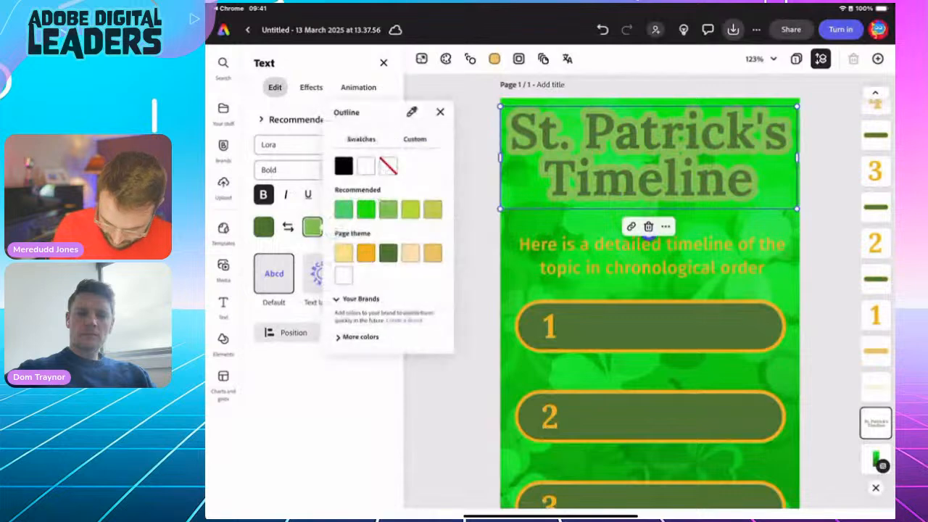
left_click(411, 253)
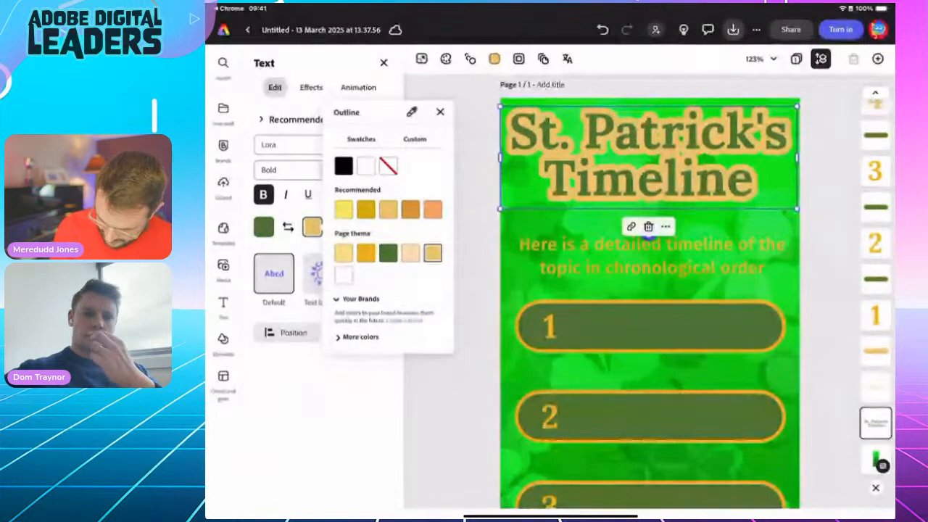
left_click(366, 253)
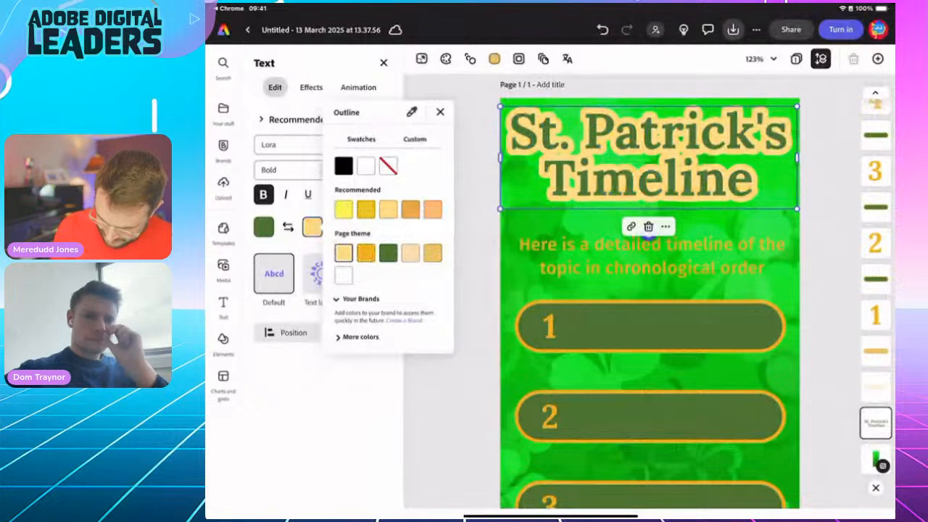
left_click(440, 112)
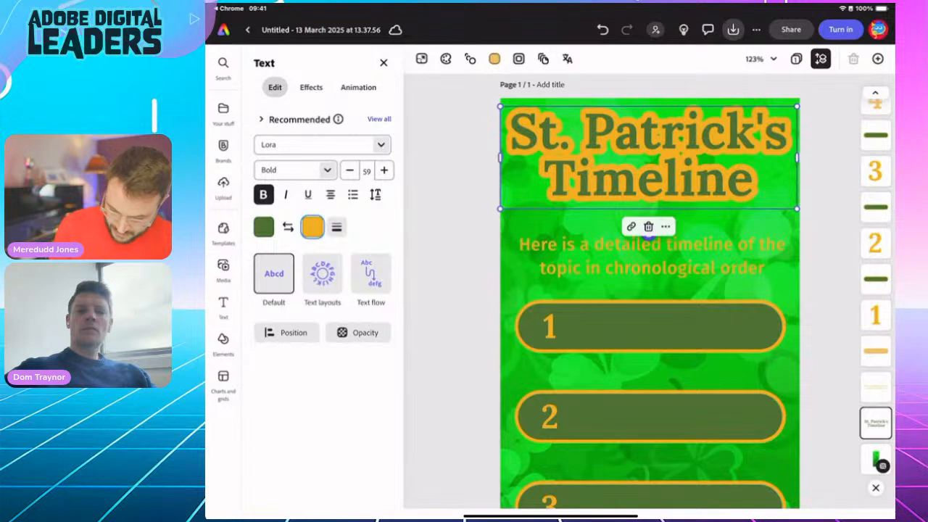
Change the heading's font to DynaPuff from the full English font list, then shrink it to size 55 and center it on the page.
left_click(318, 144)
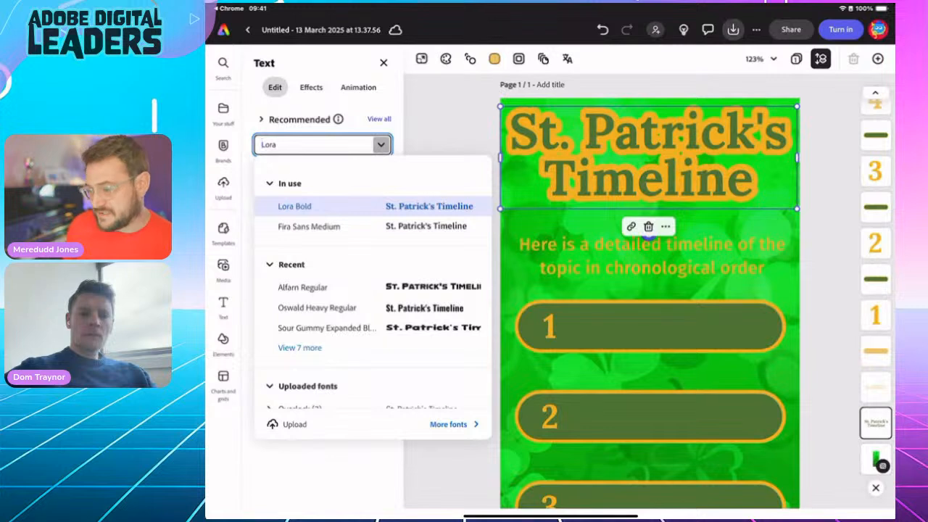
scroll(373, 290, "down", 10)
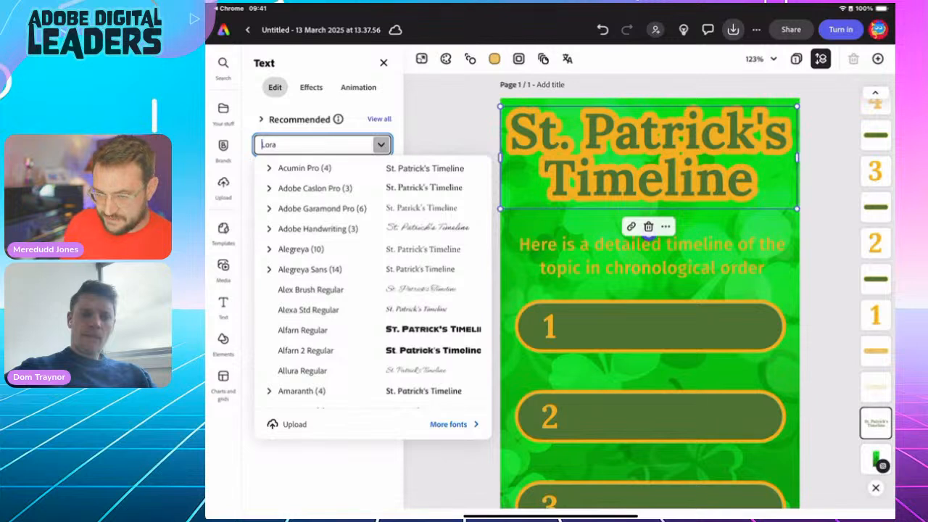
left_click(448, 424)
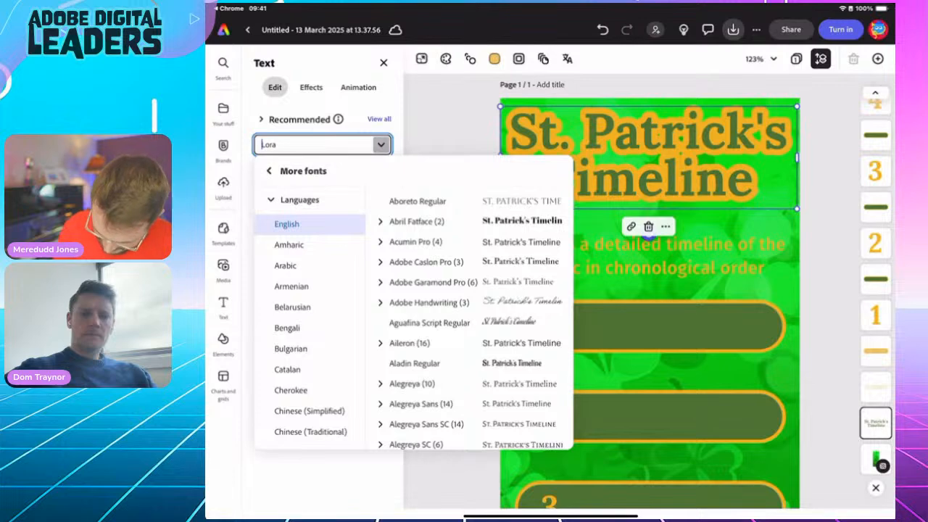
scroll(476, 319, "down", 5)
scroll(475, 319, "down", 15)
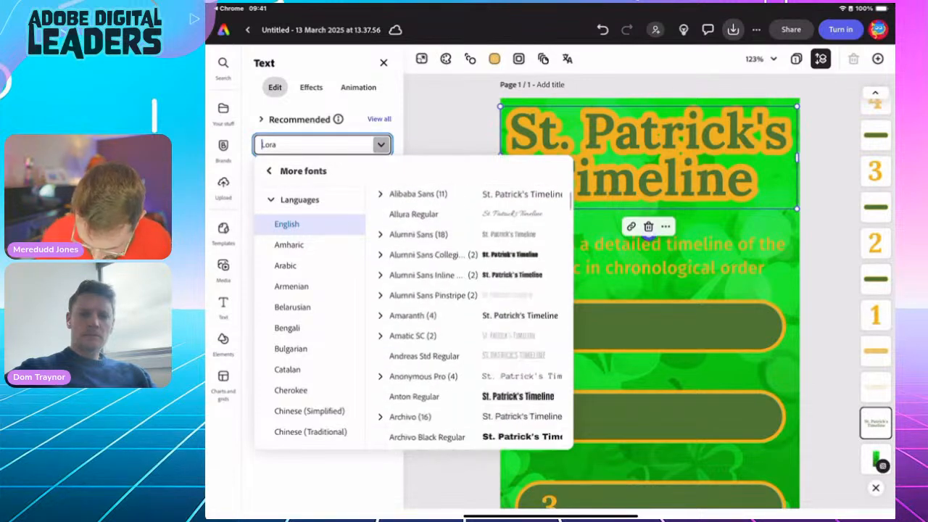
scroll(476, 319, "down", 20)
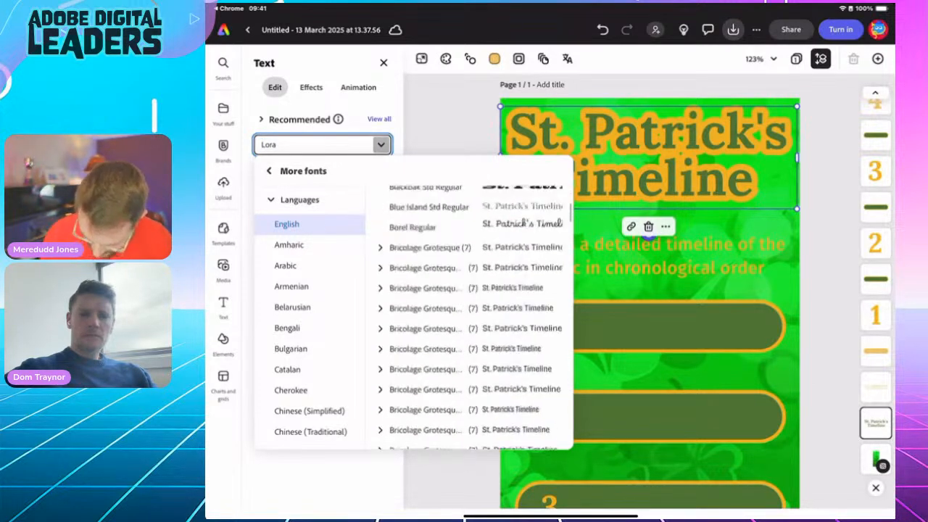
scroll(475, 319, "down", 20)
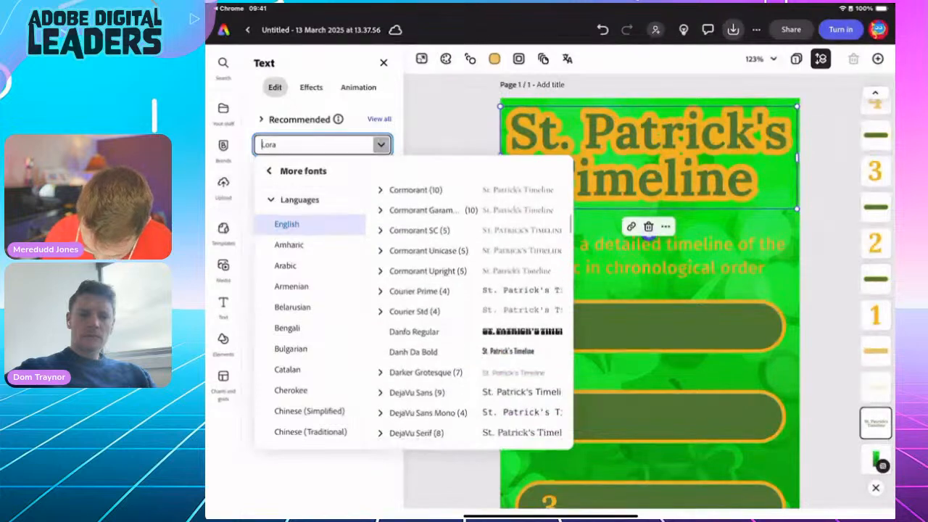
scroll(476, 319, "down", 1)
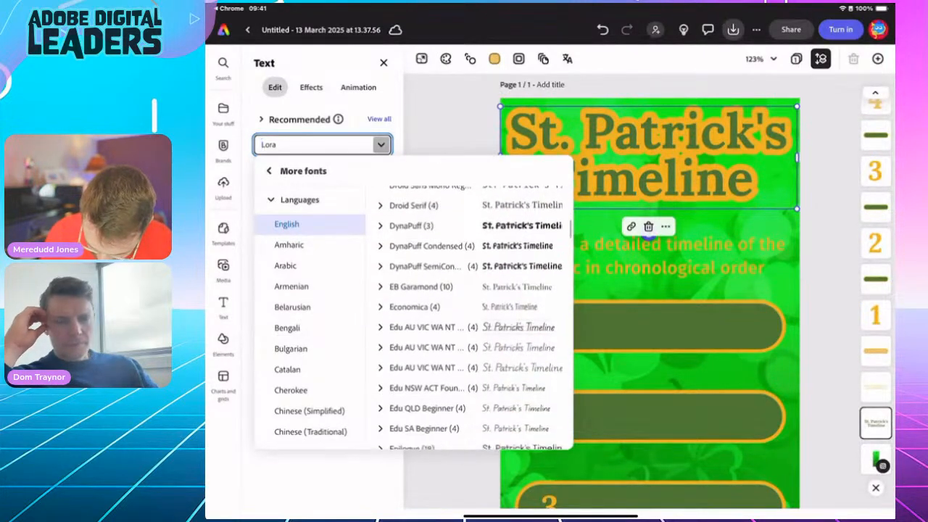
scroll(476, 319, "up", 1)
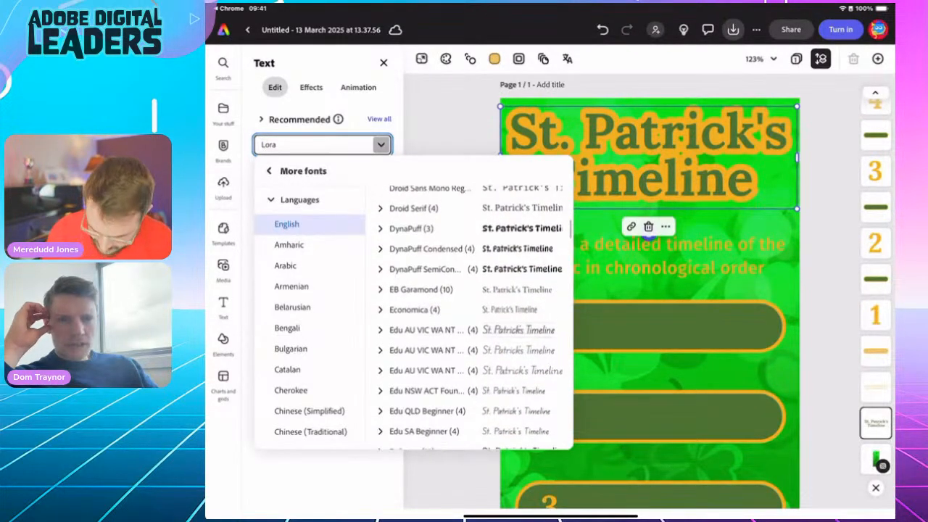
left_click(521, 227)
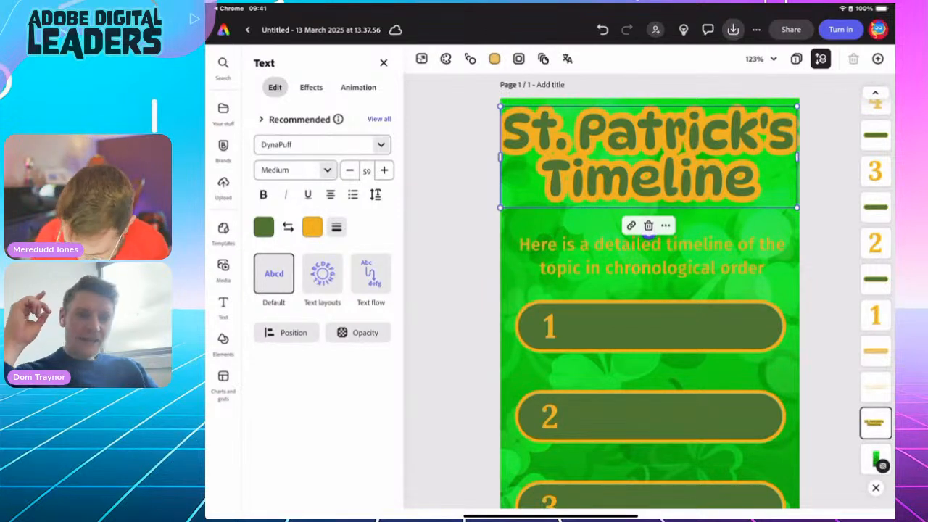
left_click_drag(797, 208, 779, 201)
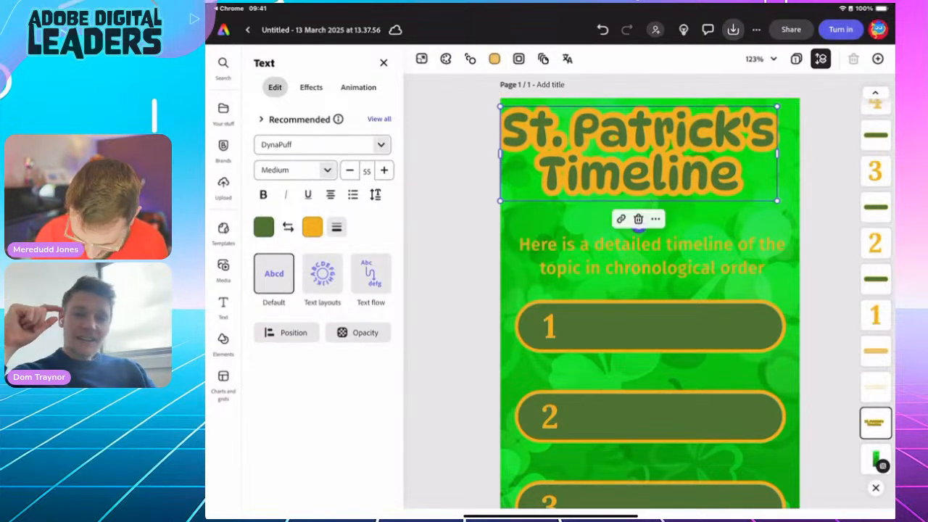
mouse_move(639, 154)
left_mouse_down()
mouse_move(659, 160)
mouse_move(649, 159)
left_mouse_up()
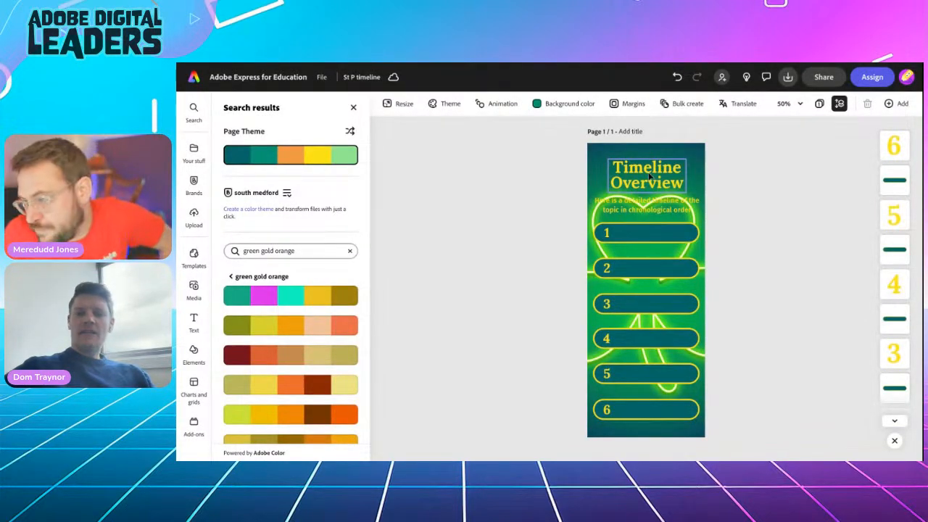
Replace the "Timeline Overview" heading text with "St. Patrick's Timeline".
scroll(649, 174, "up", 10)
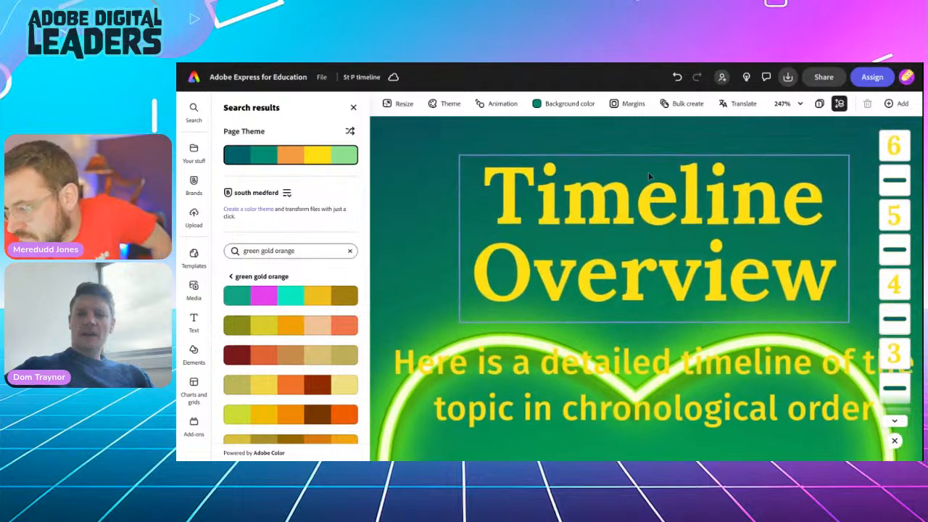
scroll(649, 174, "down", 4)
double_click(650, 229)
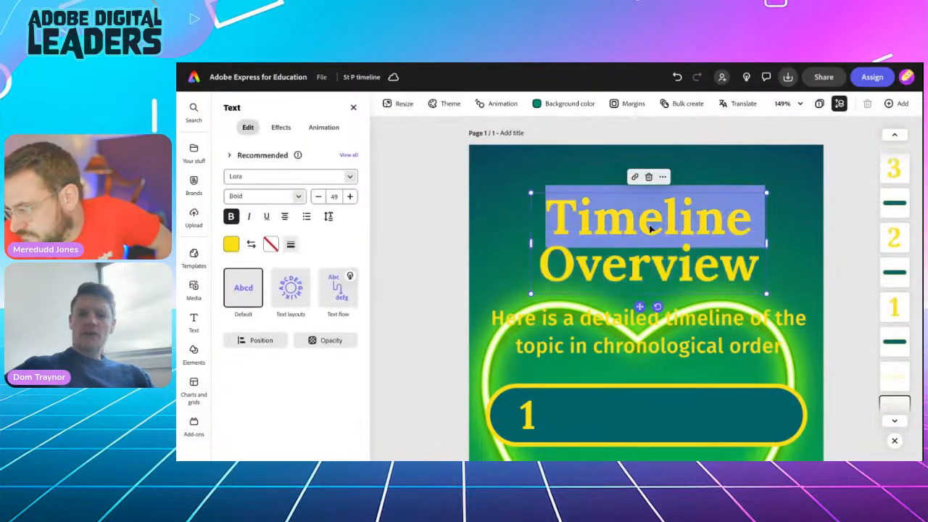
key("ctrl+a")
type("S")
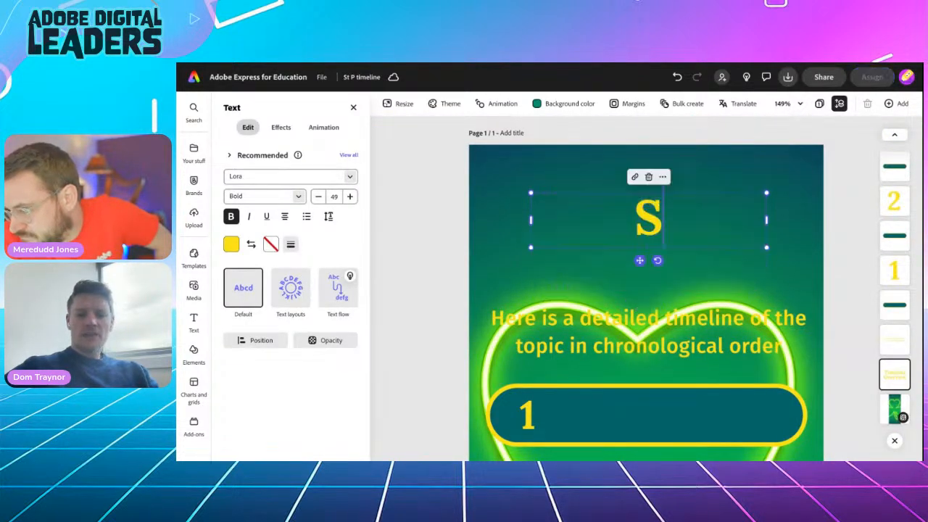
type("t. Patrick's")
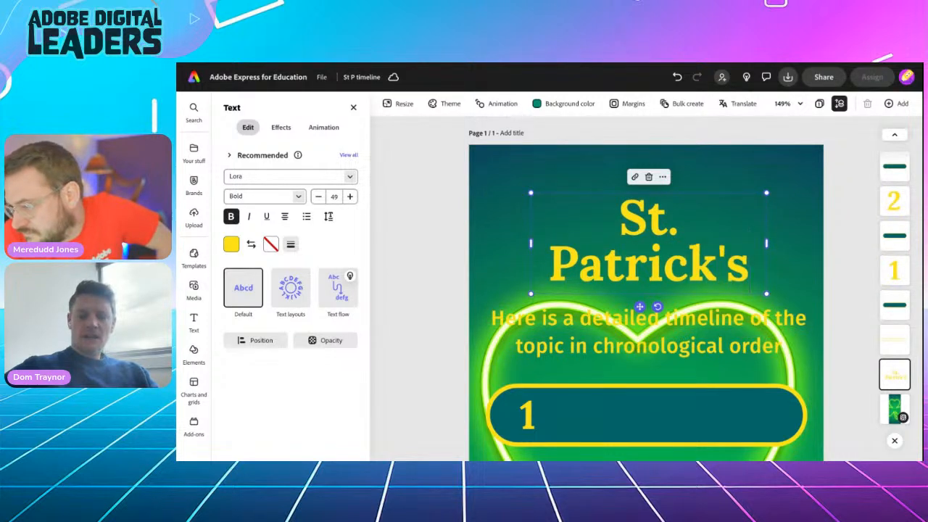
type(" Timeline")
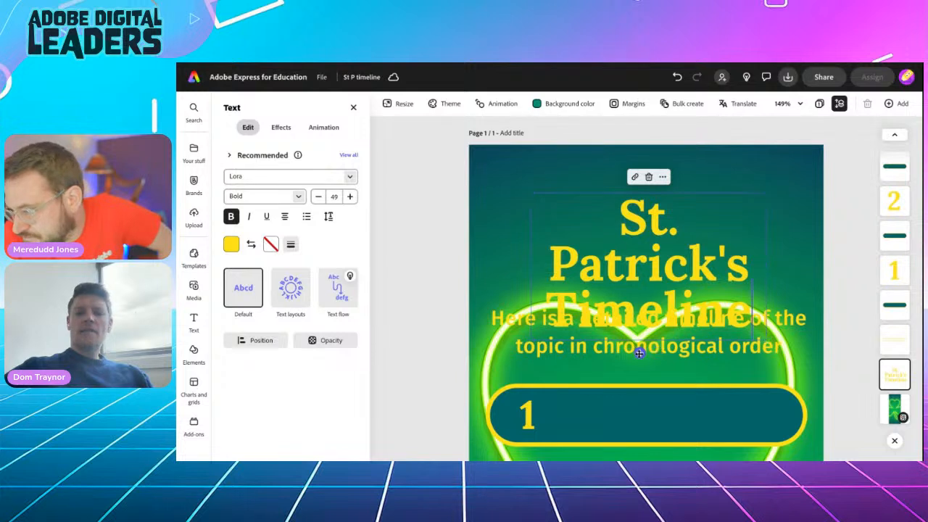
Move the heading up, widen its text box so it fits on two lines, and enlarge it to size 57.
left_click_drag(639, 352, 640, 319)
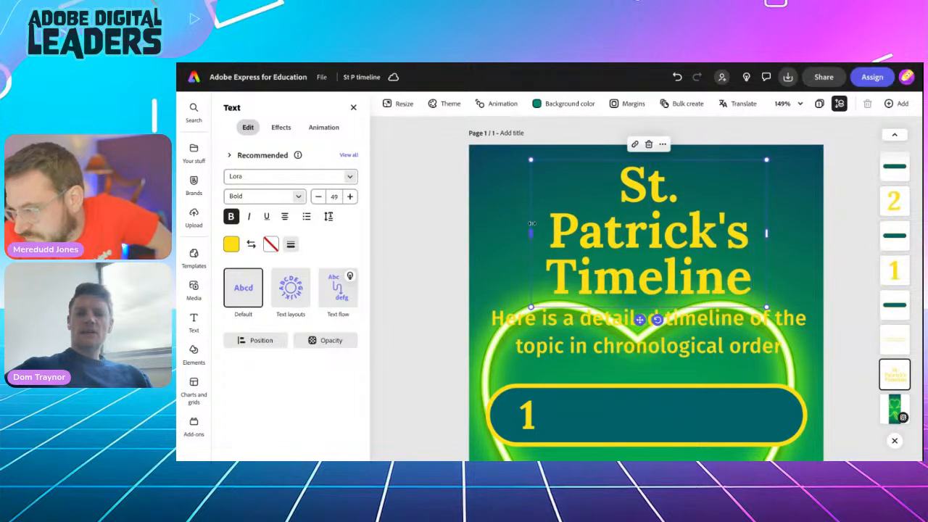
left_click_drag(532, 224, 482, 231)
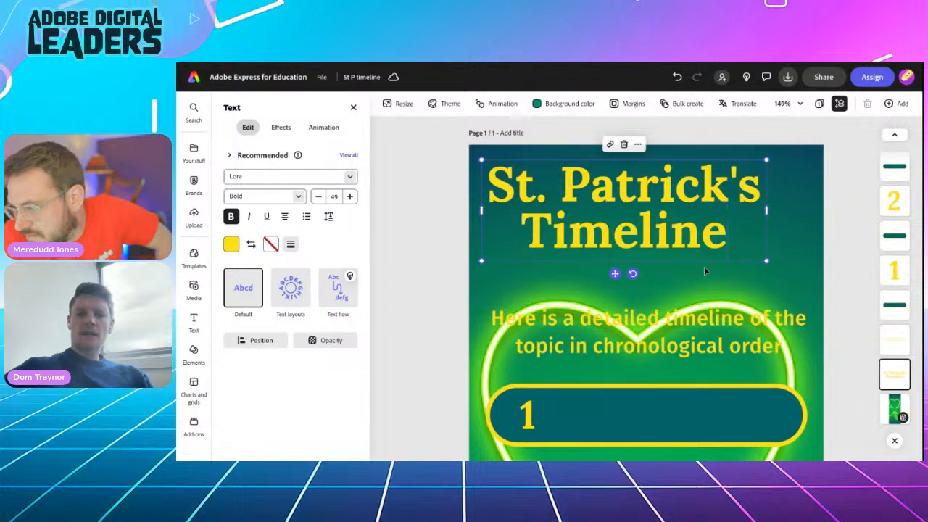
left_click_drag(766, 261, 792, 277)
mouse_move(637, 286)
left_mouse_down()
mouse_move(644, 288)
mouse_move(637, 285)
left_mouse_up()
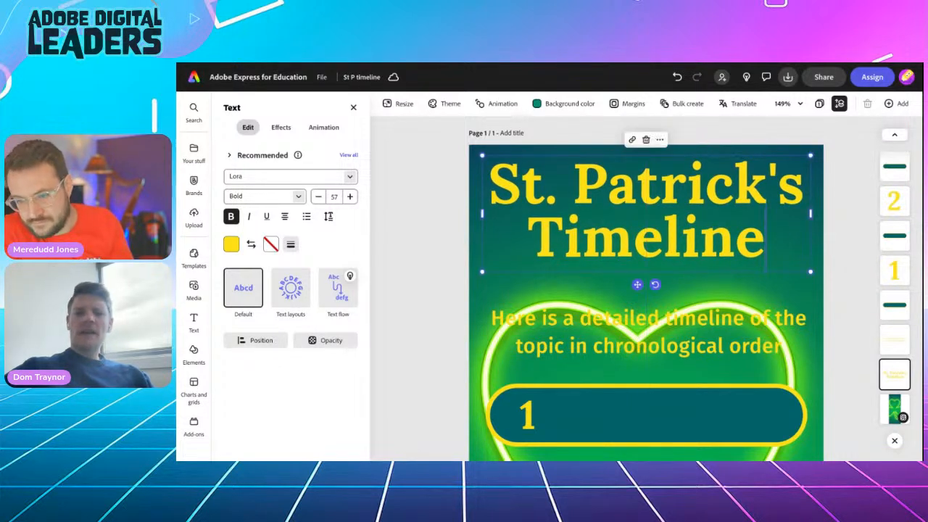
Browse the full list of English fonts for a playful font for the heading.
left_click(350, 178)
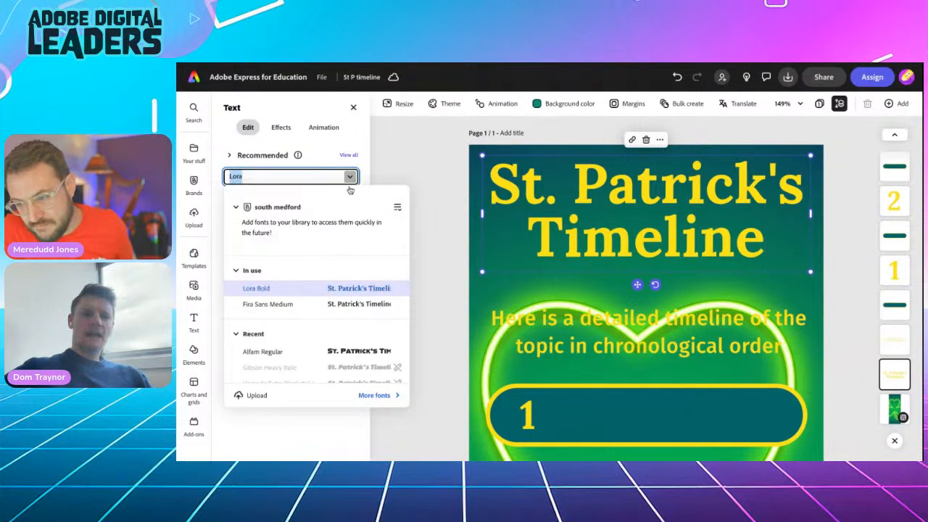
left_click(378, 395)
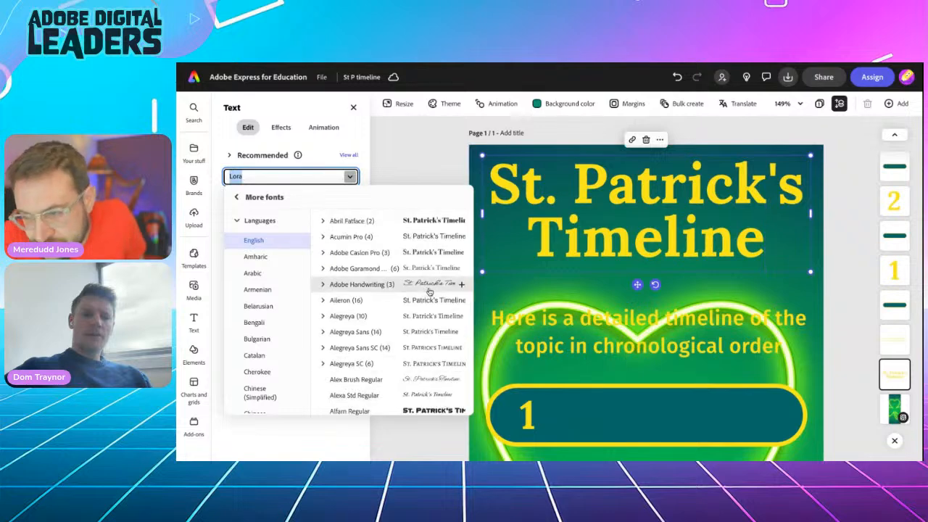
scroll(386, 361, "down", 5)
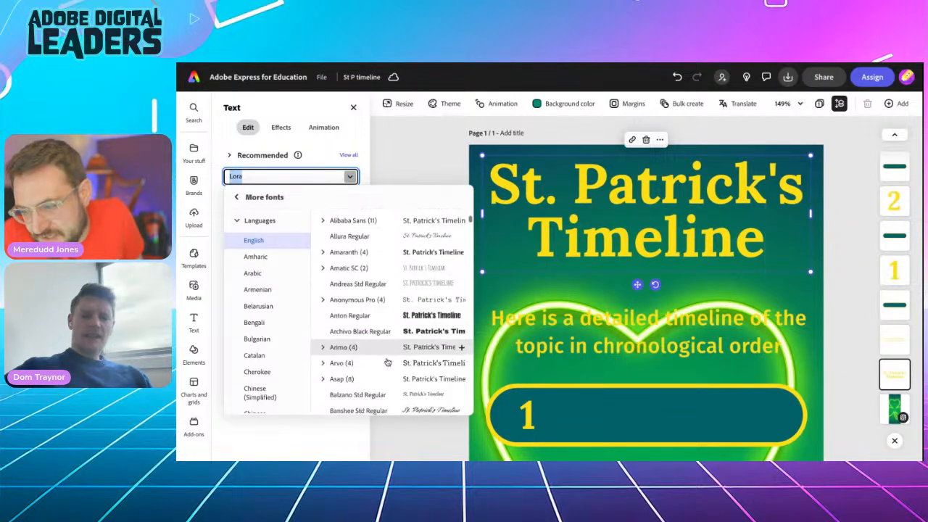
scroll(386, 361, "down", 4)
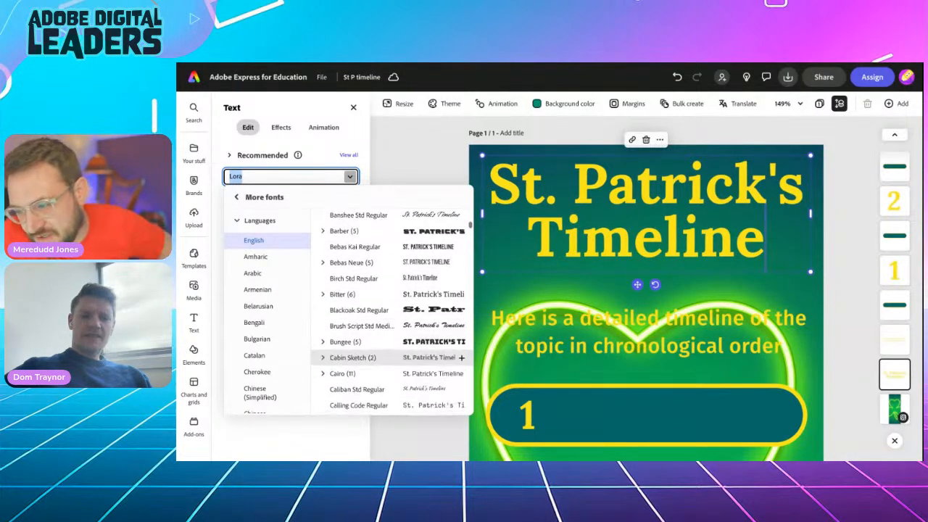
scroll(386, 348, "down", 5)
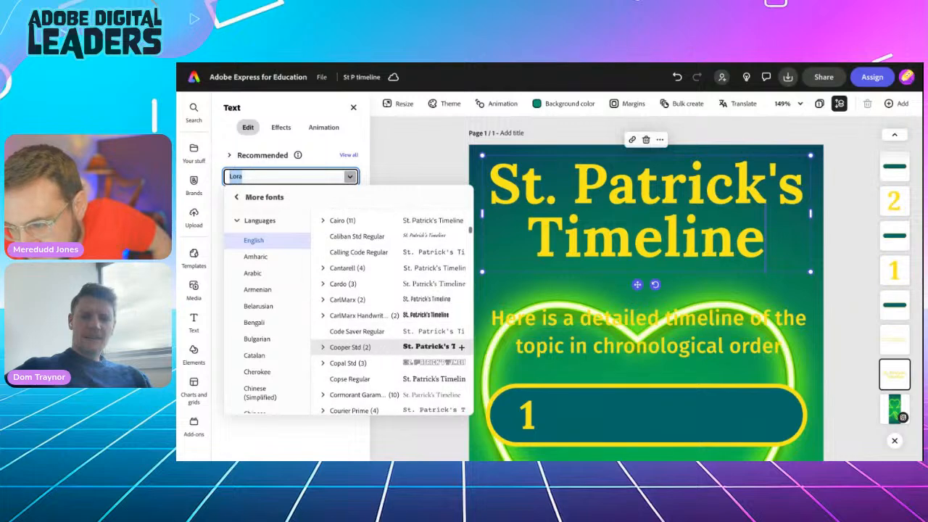
scroll(387, 348, "down", 5)
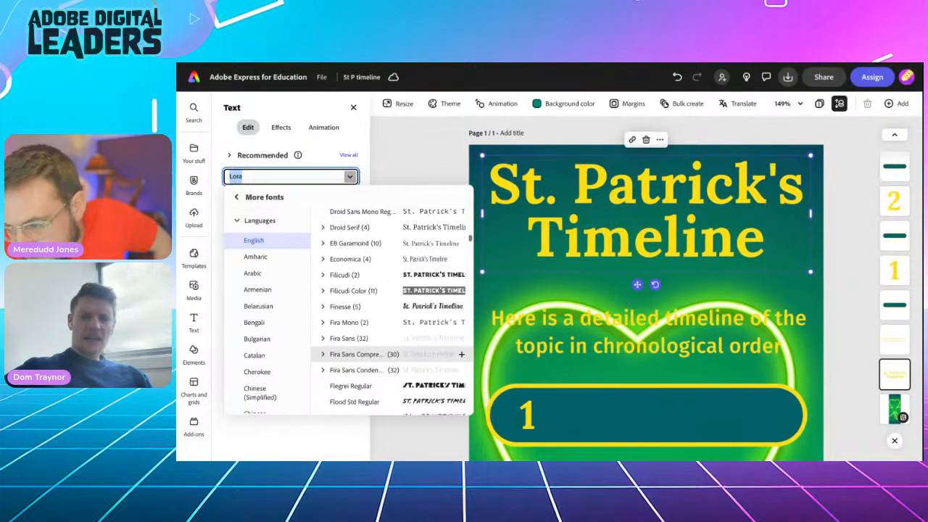
scroll(386, 351, "down", 4)
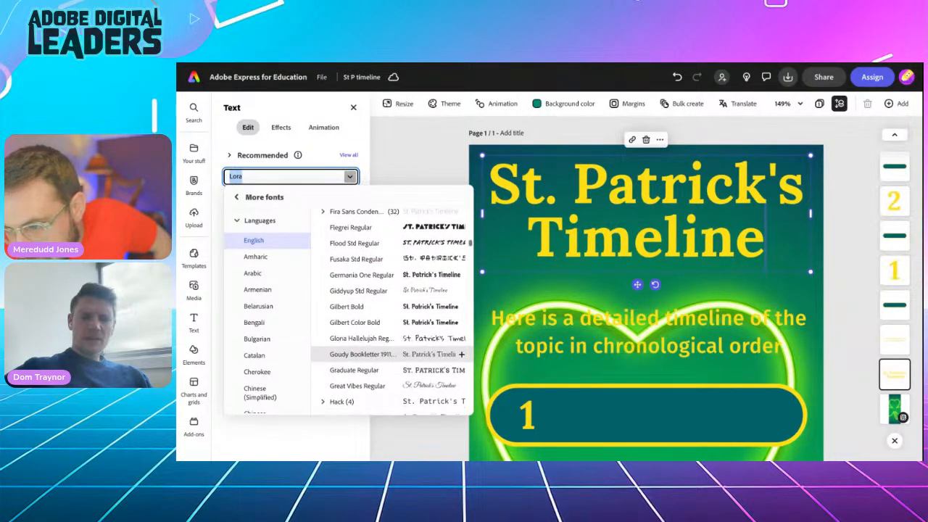
scroll(386, 360, "down", 4)
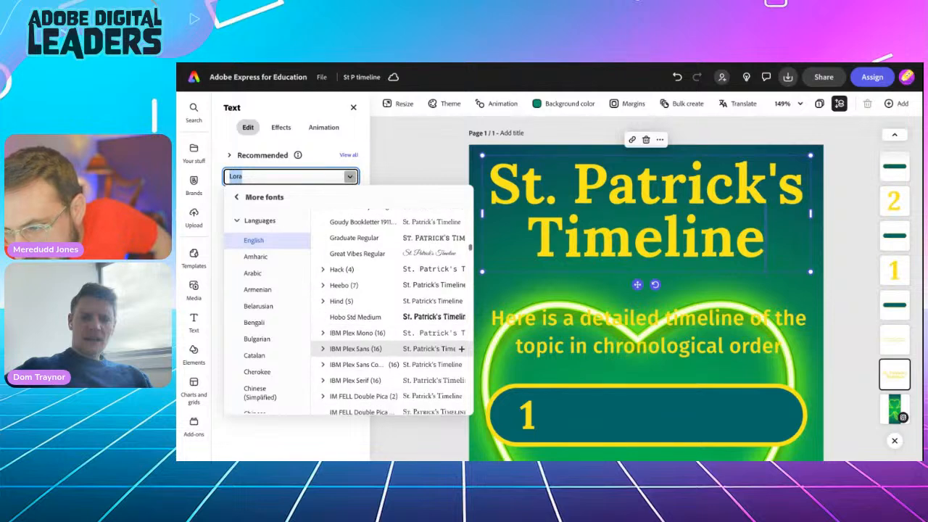
scroll(386, 363, "up", 9)
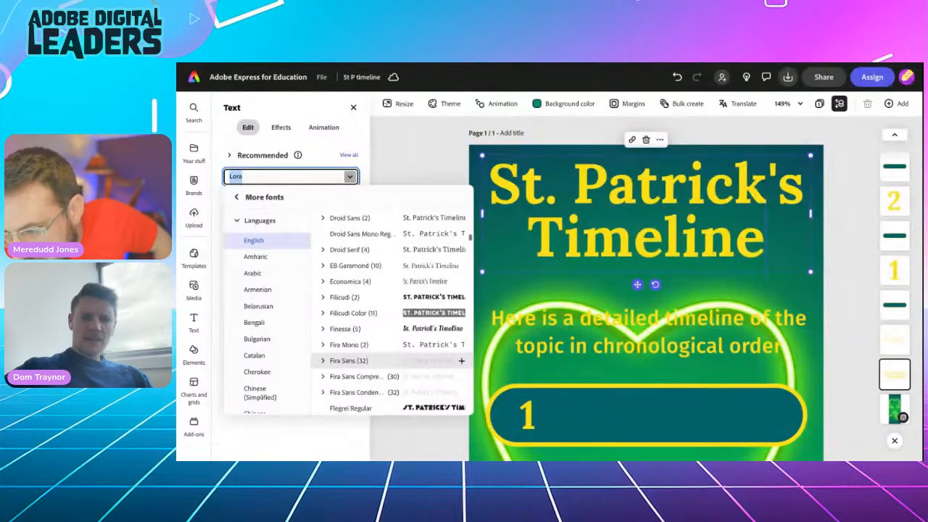
scroll(387, 371, "up", 1)
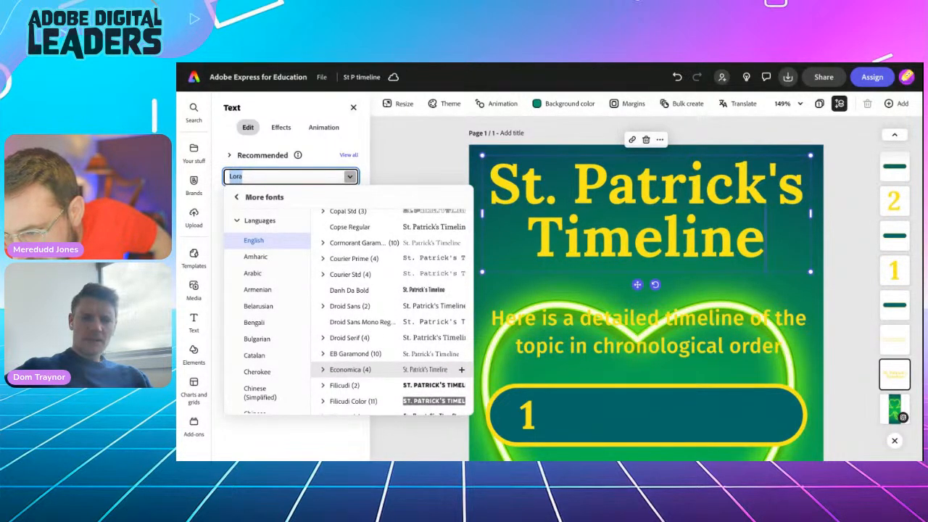
Search the fonts for "dyna", apply DynaPuff Bold to the heading, and reduce it to size 54 so it fits on two lines.
left_click(263, 180)
type("dynam")
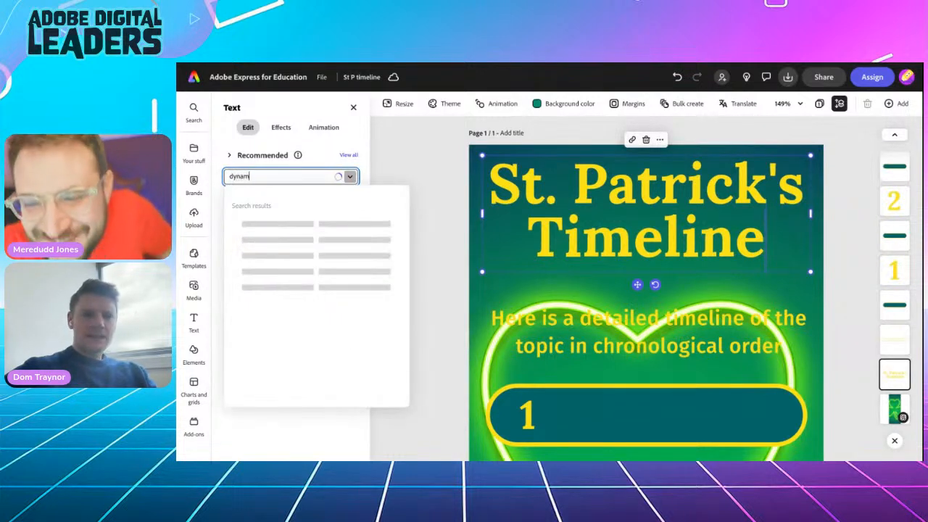
key("BackSpace")
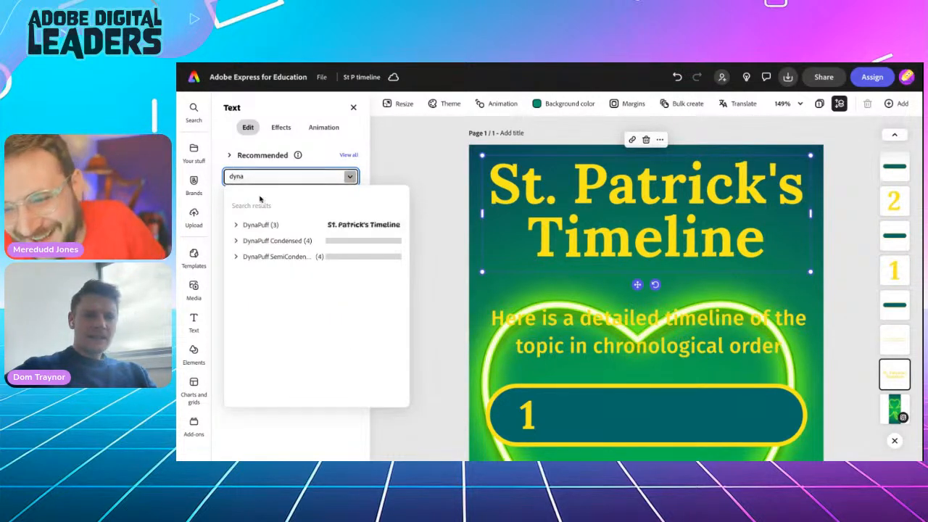
left_click(236, 226)
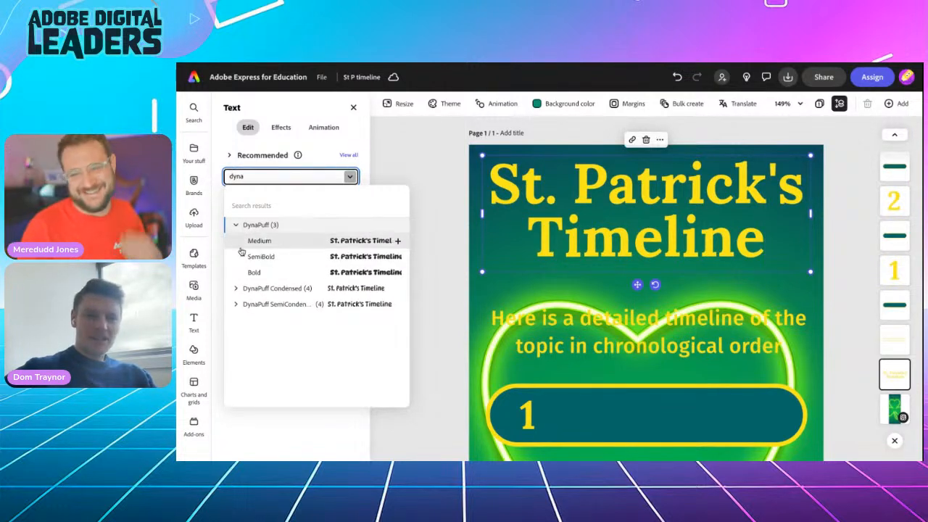
left_click(253, 274)
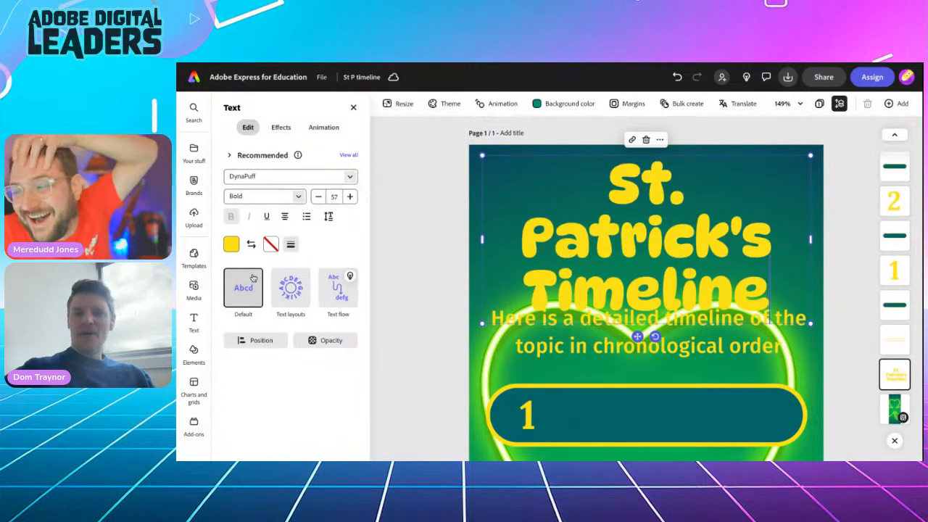
left_click(317, 197)
left_click(318, 197)
left_click(318, 196)
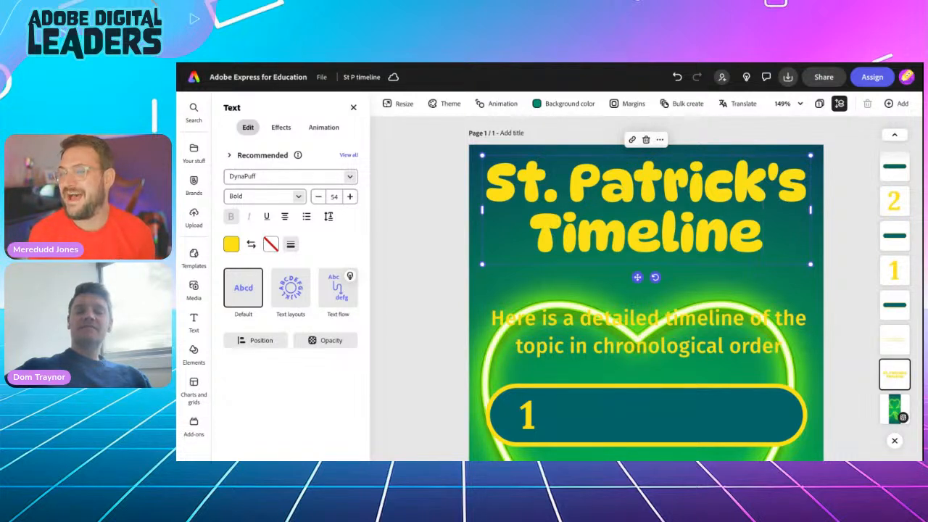
Outline the heading in the page theme's light green, after trying the orange.
left_click(270, 247)
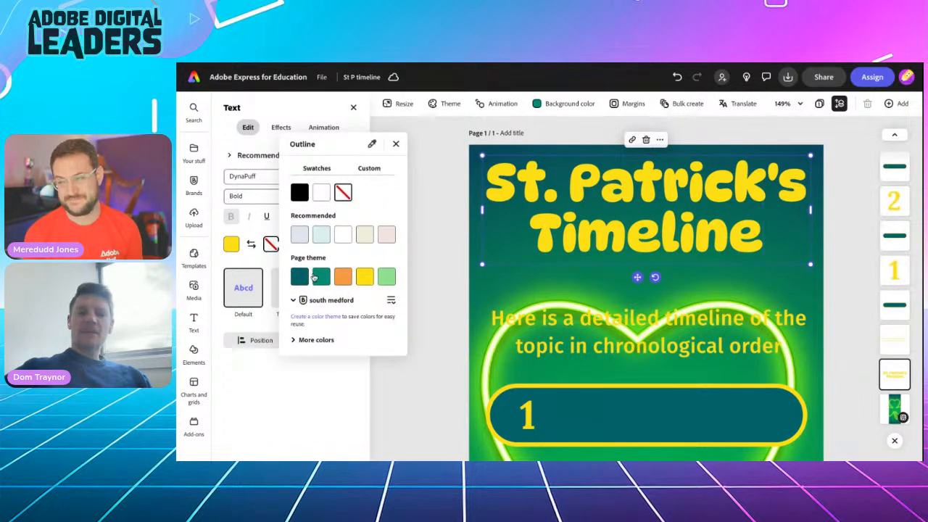
left_click(352, 279)
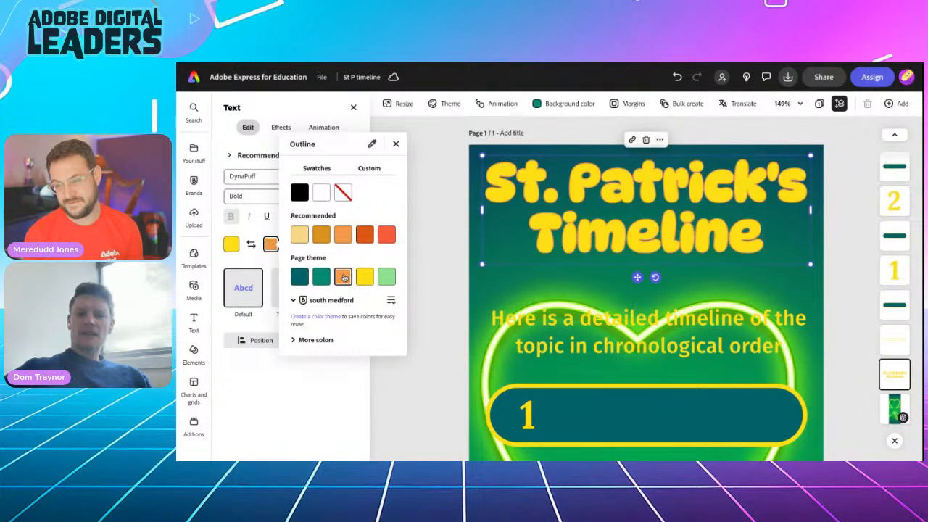
left_click(386, 277)
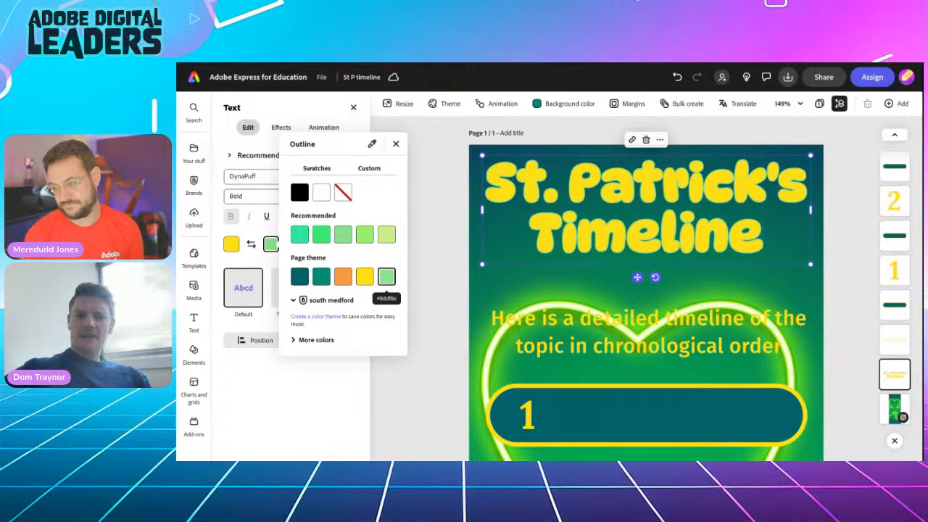
left_click(437, 217)
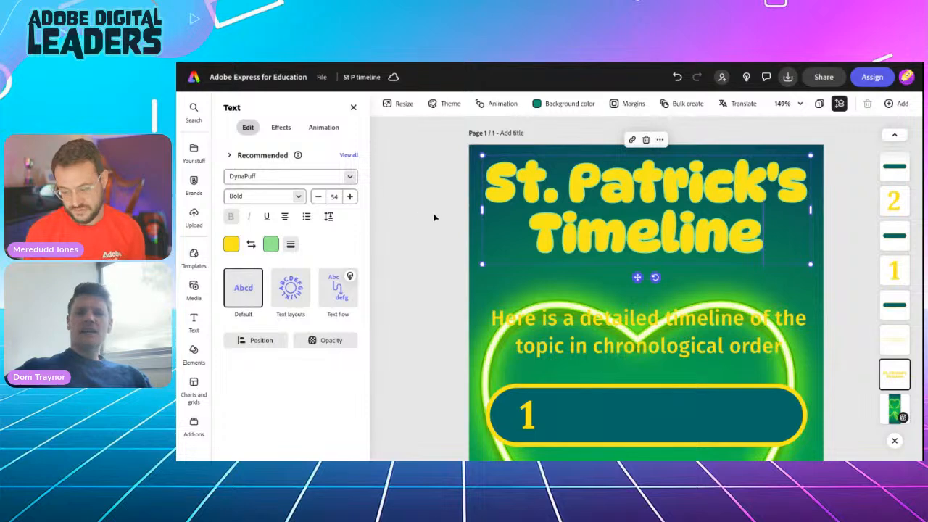
left_click(433, 217)
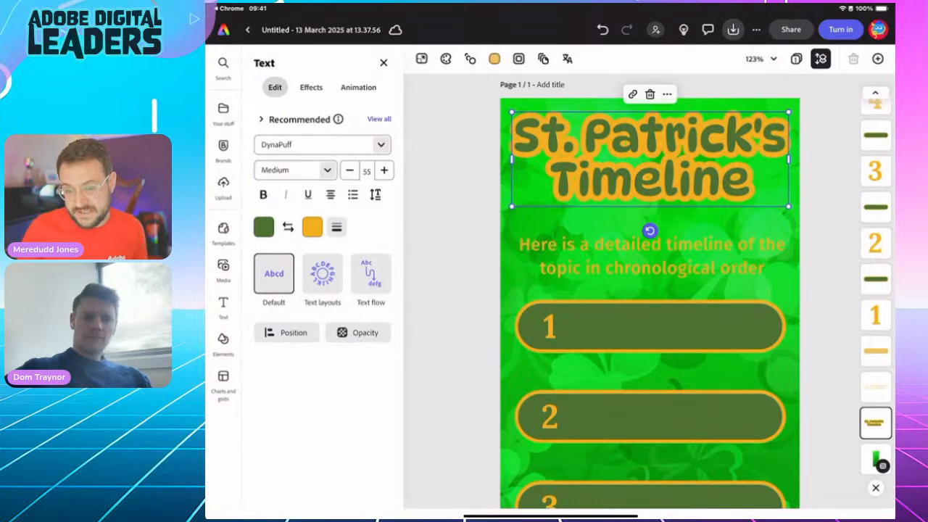
Switch to Chrome and read through the key dates of St. Patrick's life on the St. Patrick's Day '25 page.
left_click_drag(551, 516, 607, 370)
left_click(750, 331)
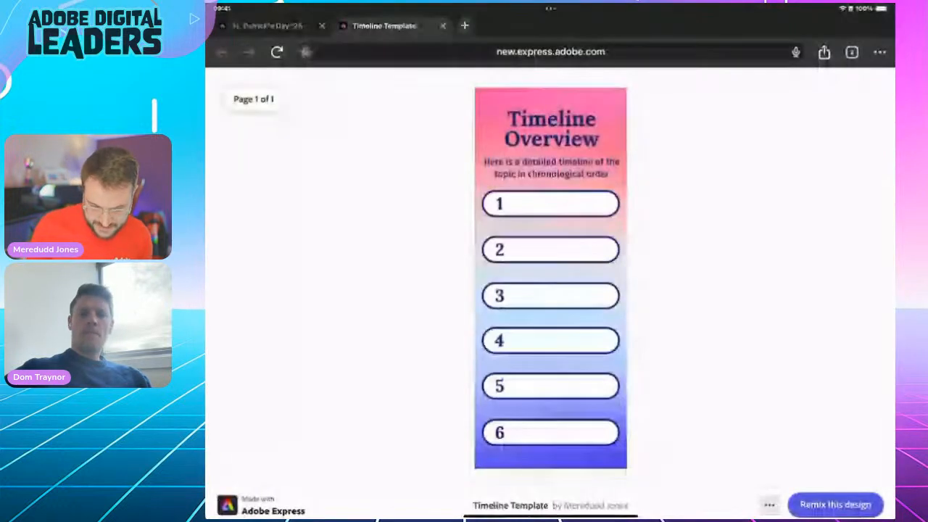
left_click(269, 25)
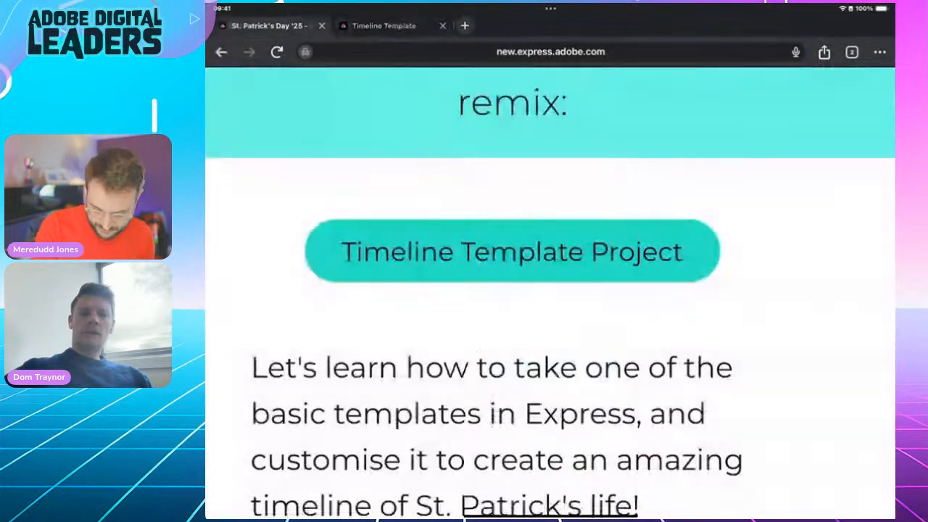
scroll(550, 290, "down", 5)
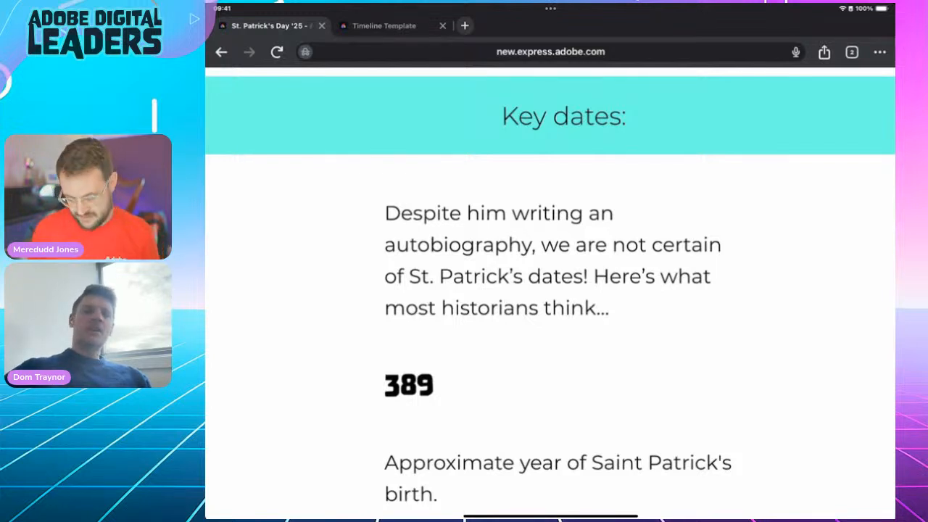
scroll(550, 293, "up", 2)
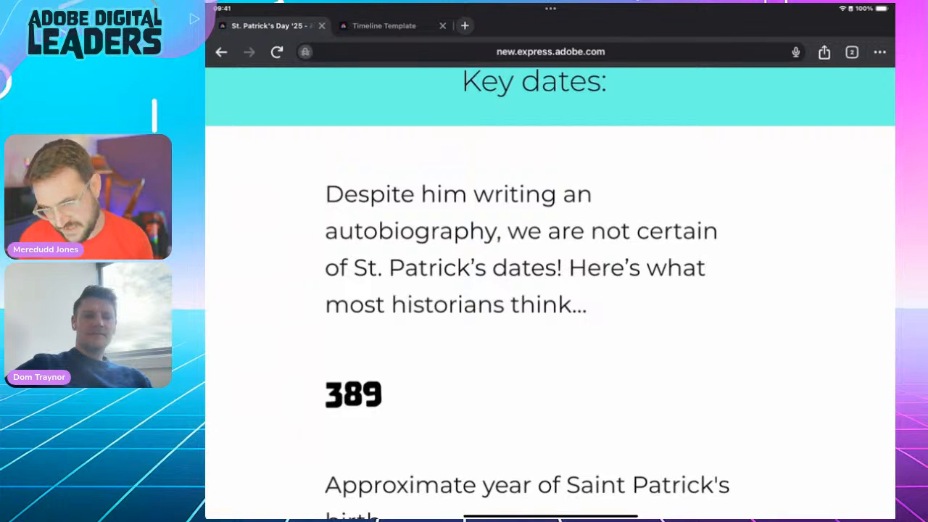
left_click(353, 395)
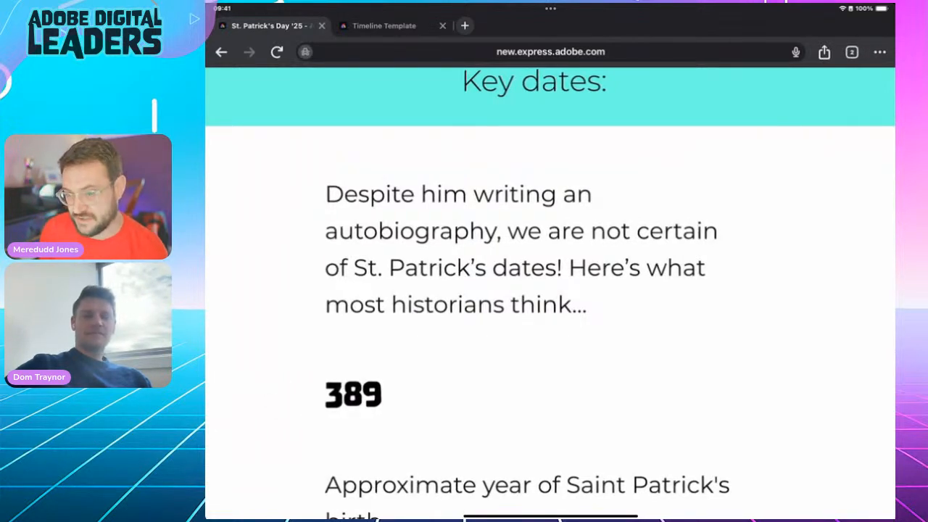
scroll(536, 290, "down", 5)
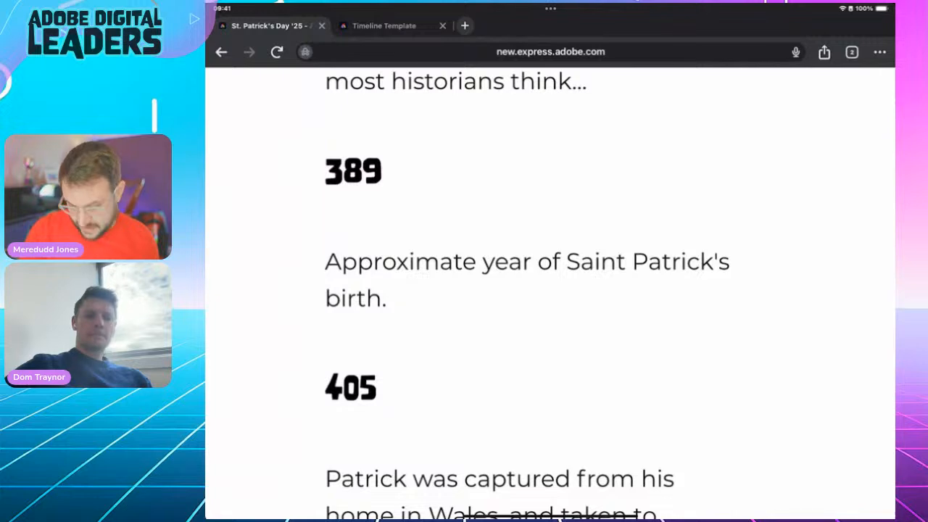
scroll(527, 295, "down", 15)
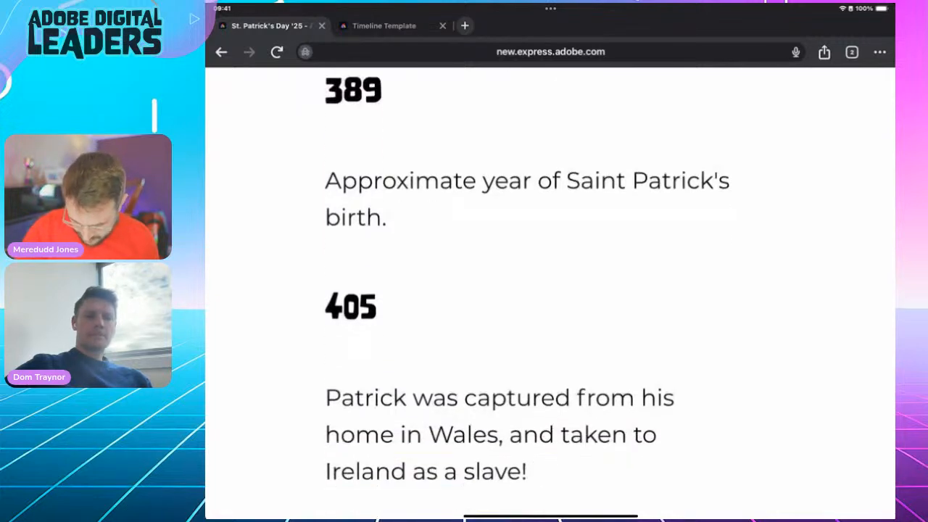
scroll(551, 290, "down", 12)
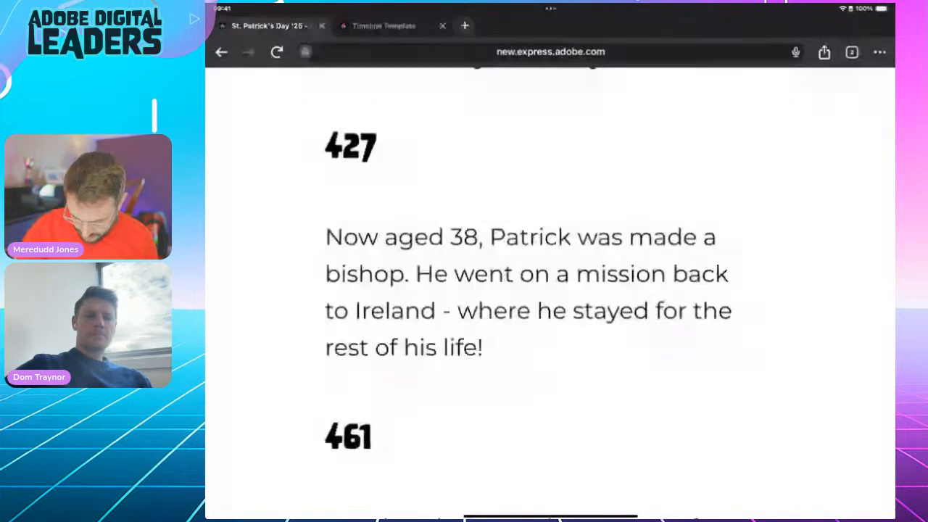
scroll(550, 290, "down", 1)
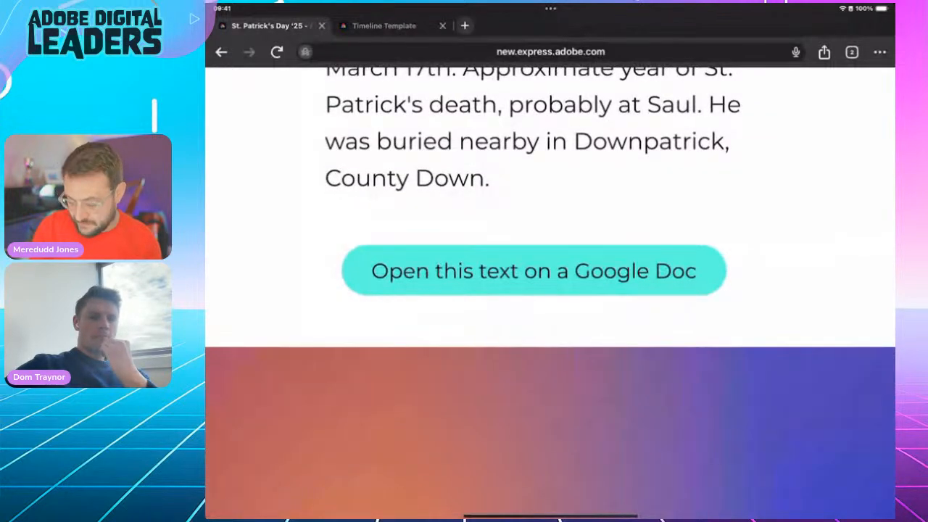
Open the Google Doc version of the key dates text in a new browser tab and view the list of dates.
left_click(534, 270)
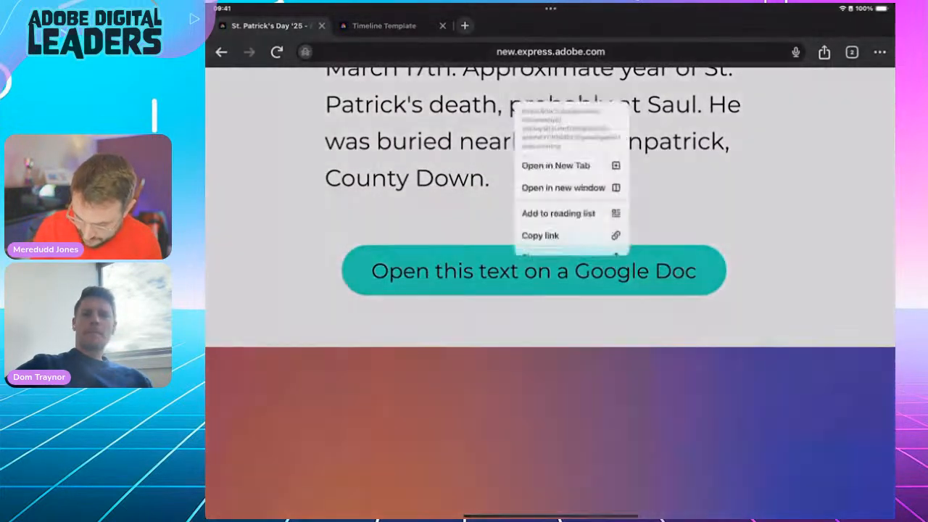
left_click(572, 140)
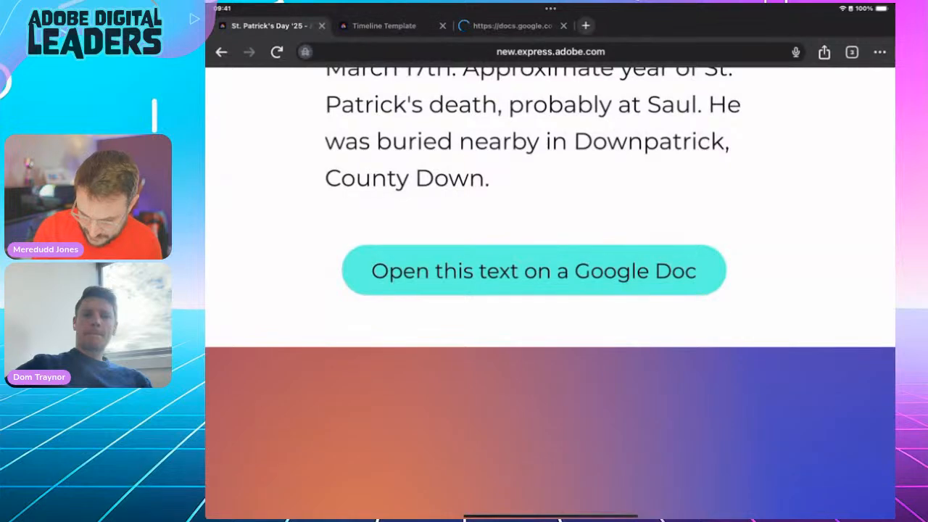
left_click(511, 26)
scroll(428, 188, "up", 5)
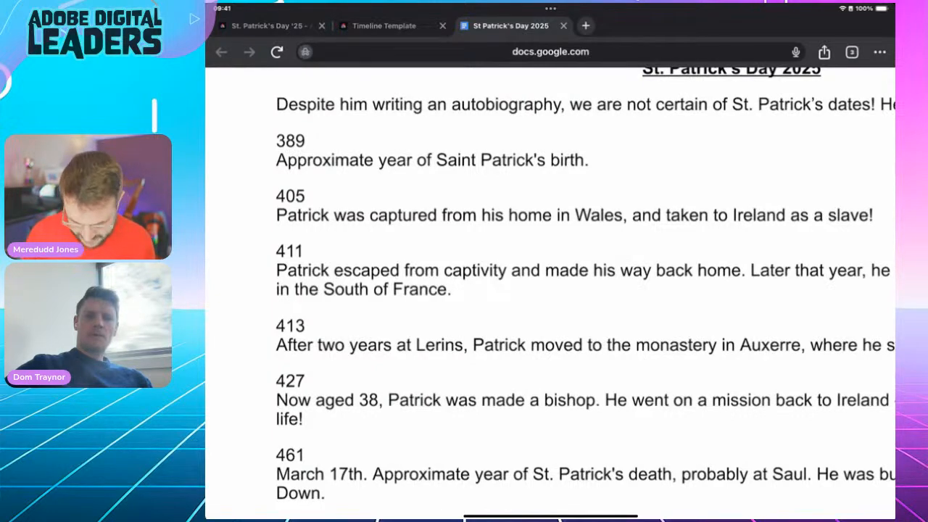
Switch to Adobe Express and replace the number in the first timeline bar with 389.
left_click_drag(551, 517, 551, 304)
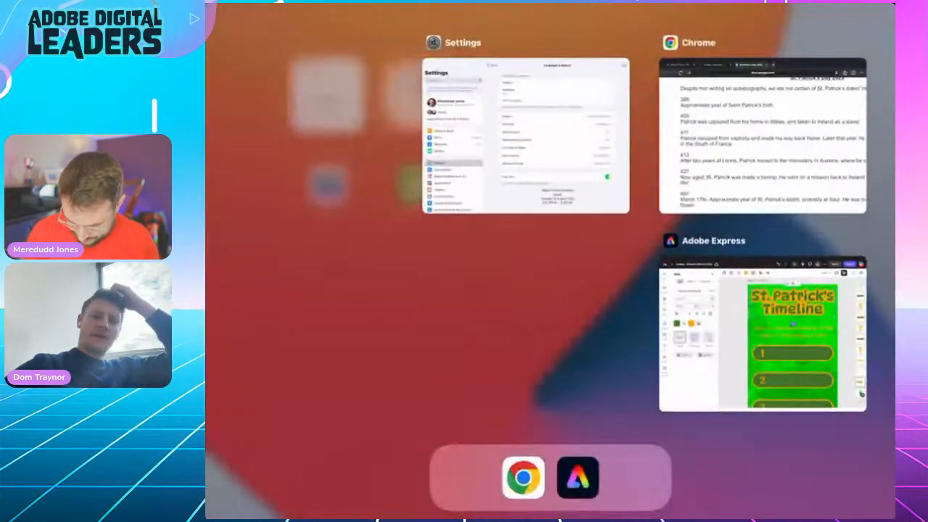
left_click(746, 332)
left_click(549, 327)
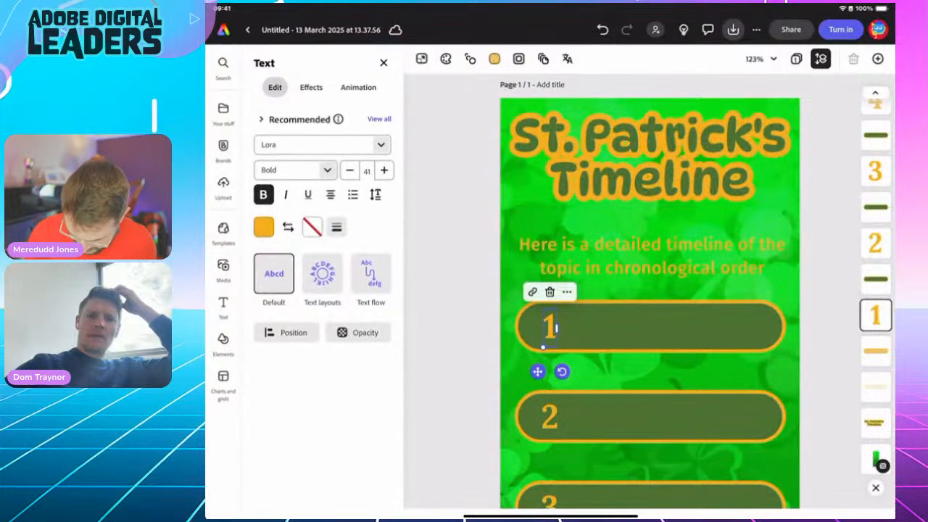
double_click(548, 326)
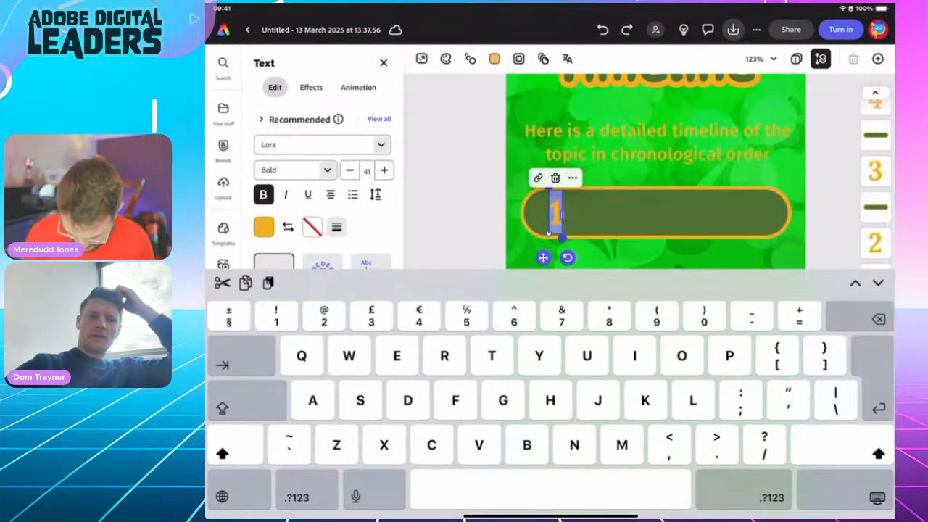
type("3")
type("89")
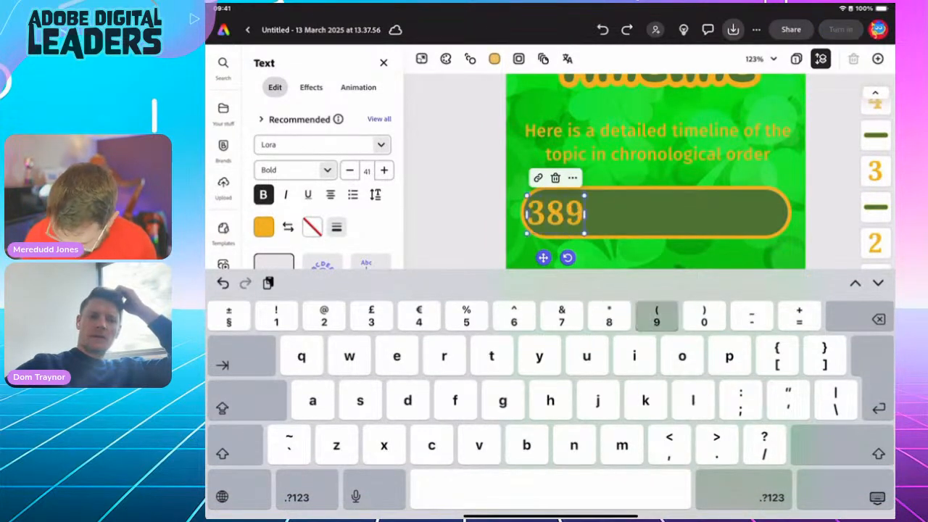
left_click(877, 497)
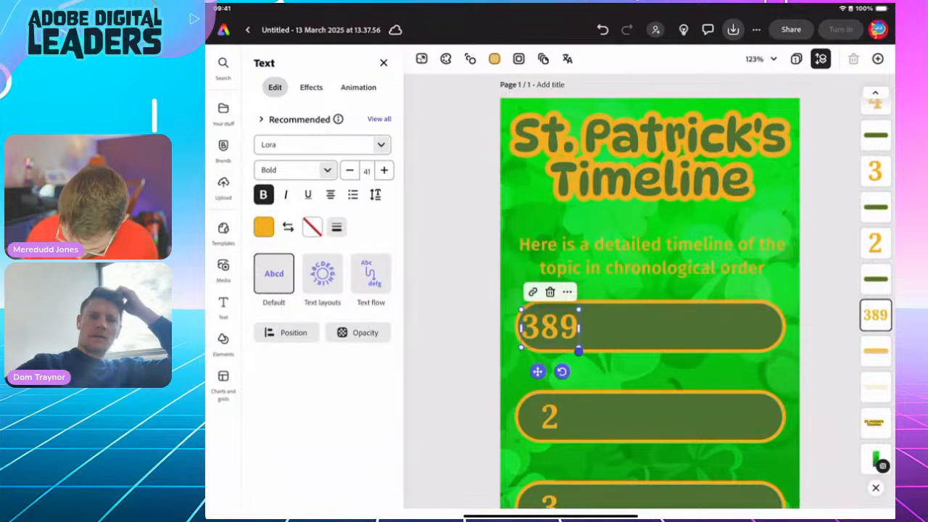
Replace the number in the second timeline bar with 405 and deselect it.
left_click(549, 415)
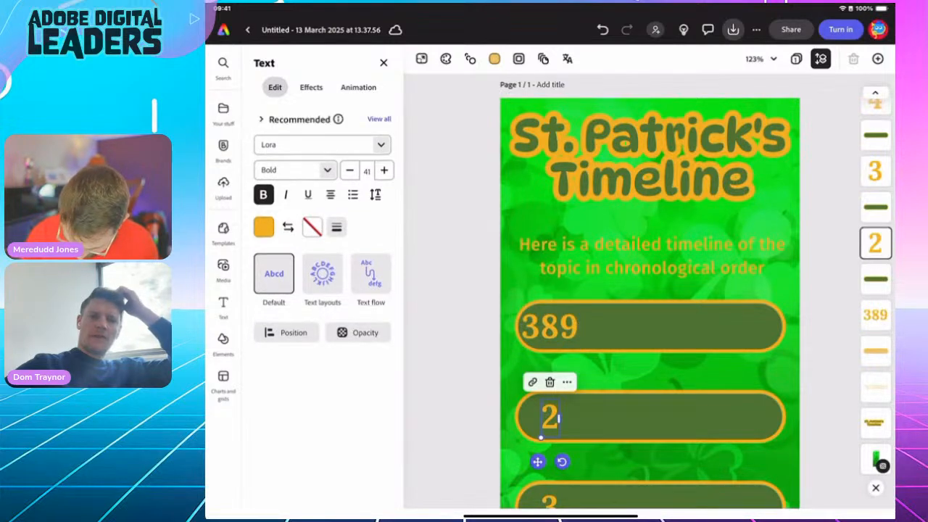
double_click(550, 415)
type("405")
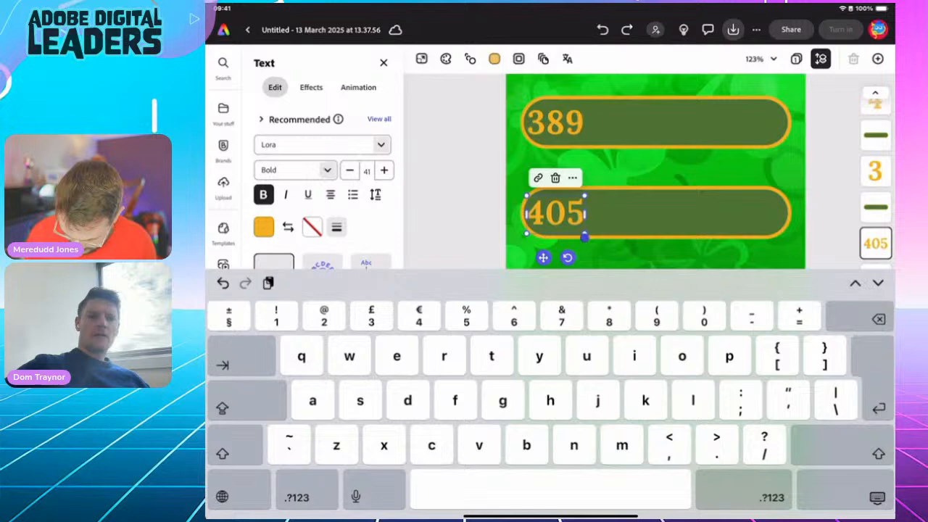
left_click(877, 497)
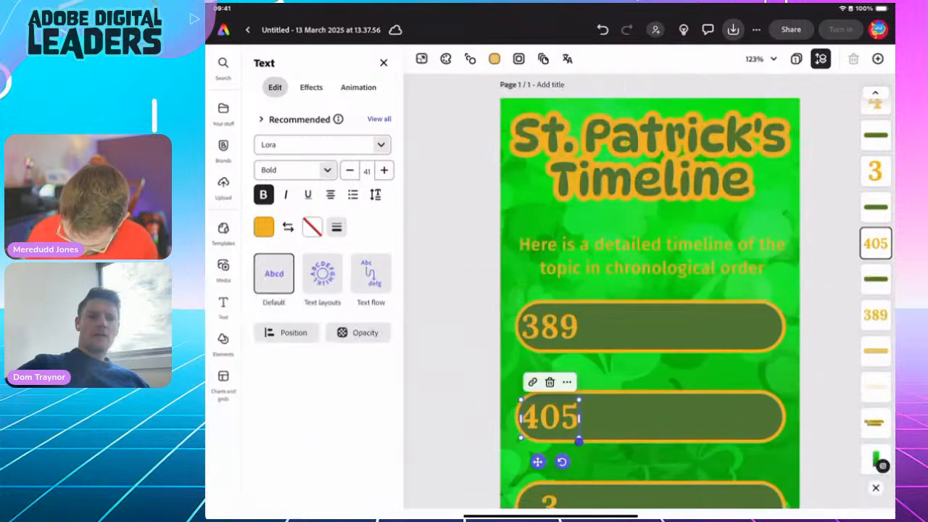
left_click(449, 289)
Replace the numbers in the third and fourth timeline bars with 411 and 413.
scroll(650, 290, "down", 3)
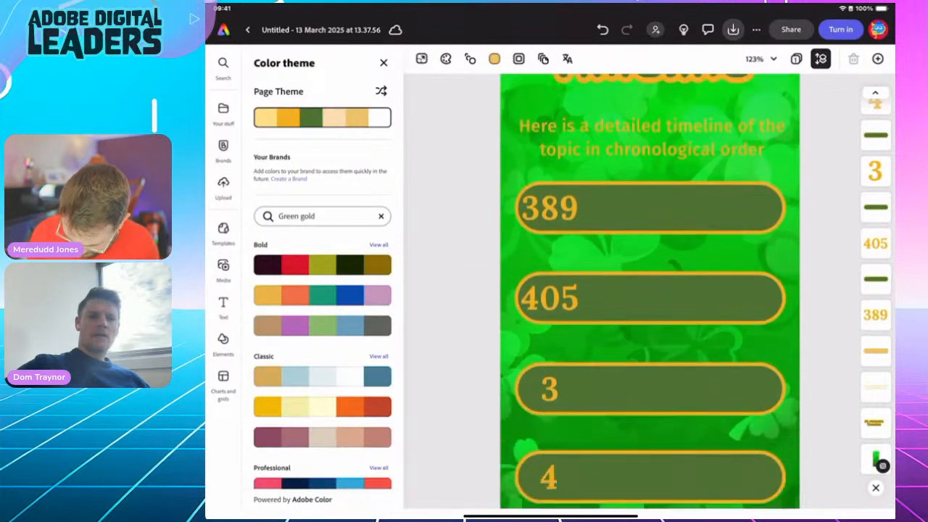
left_click(550, 345)
left_click(549, 345)
double_click(550, 345)
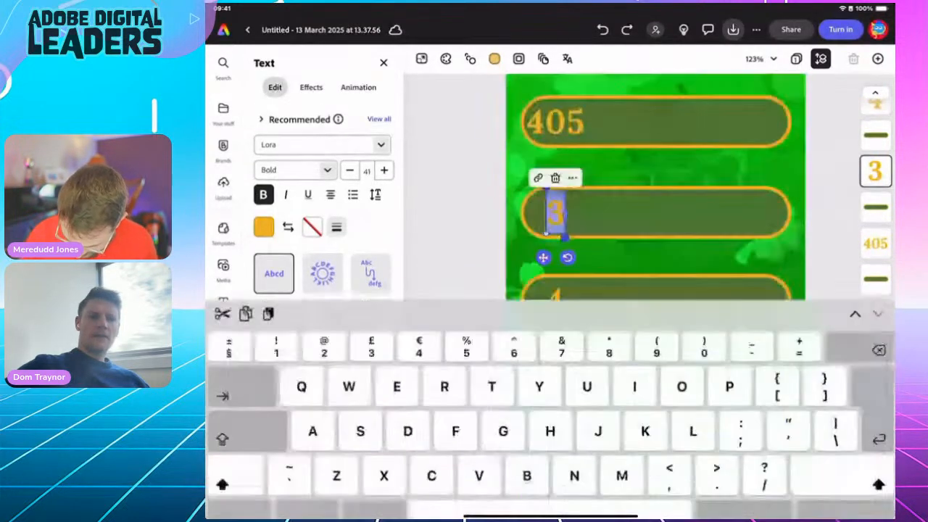
type("411")
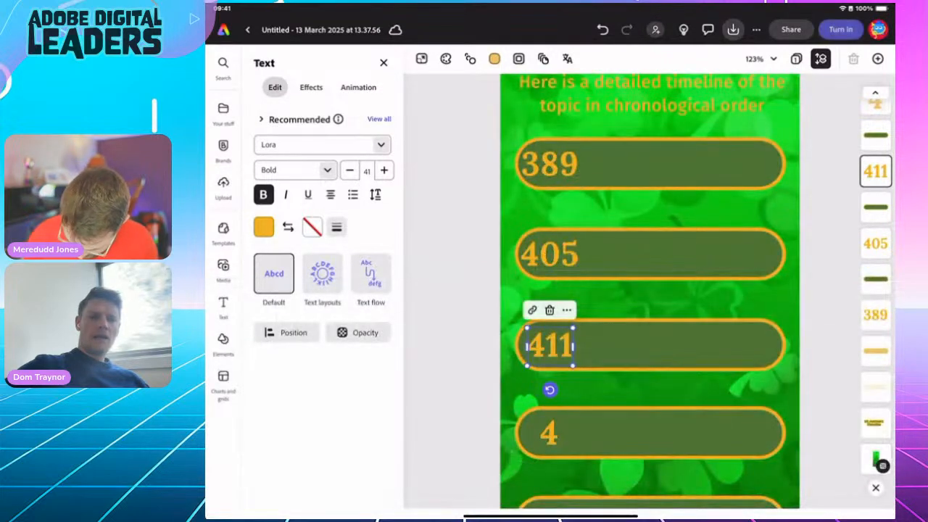
left_click(549, 433)
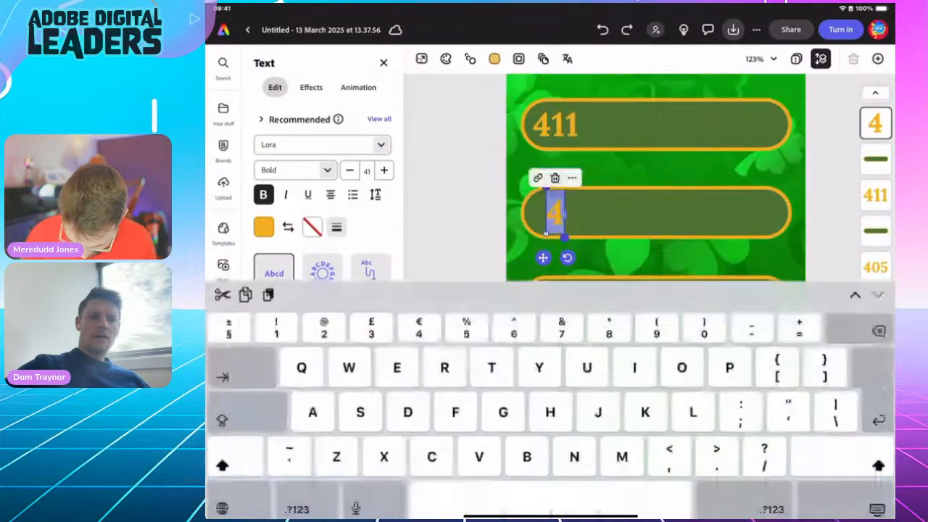
type("13")
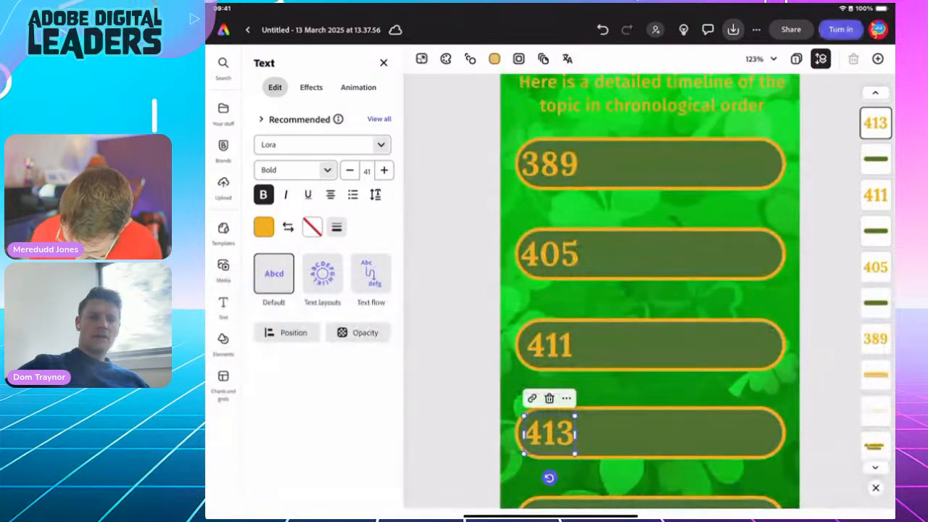
Replace the numbers in the fifth and sixth timeline bars with 427 and 461.
left_click(550, 323)
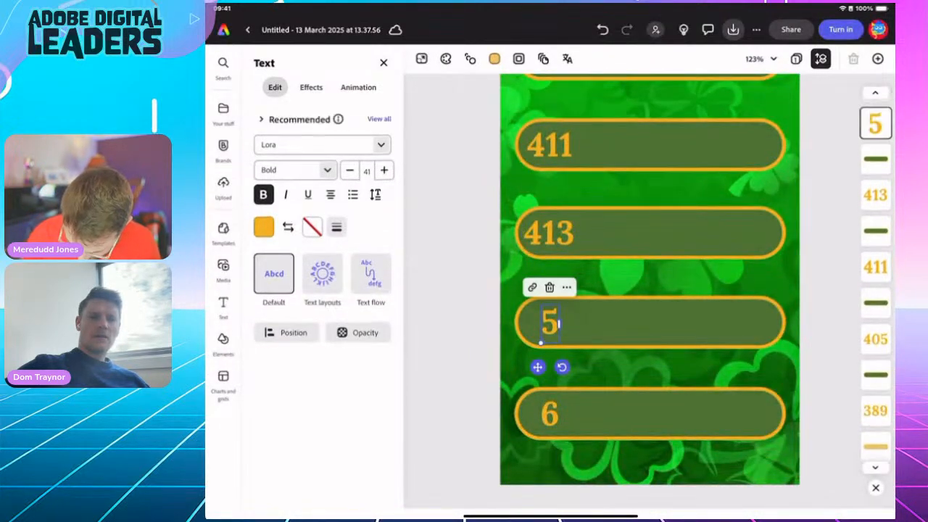
double_click(550, 322)
type("427")
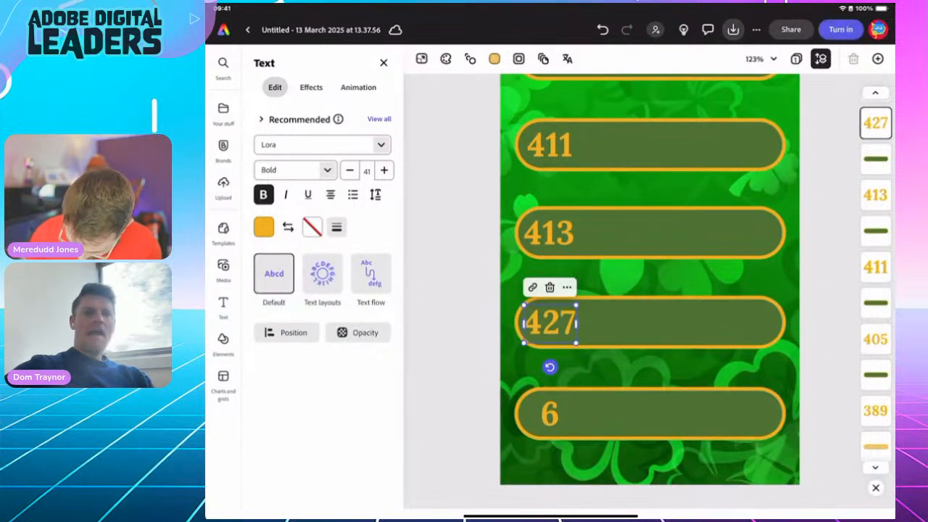
left_click(549, 413)
double_click(550, 413)
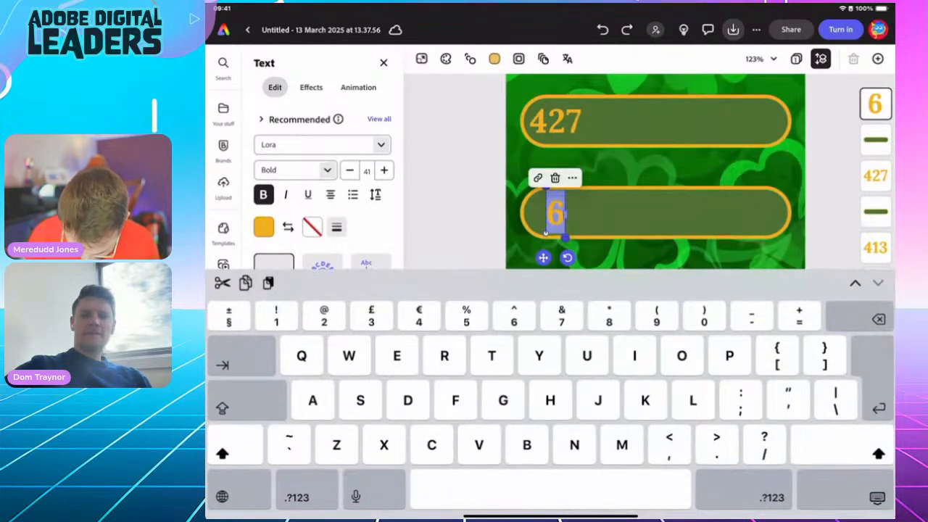
type("461")
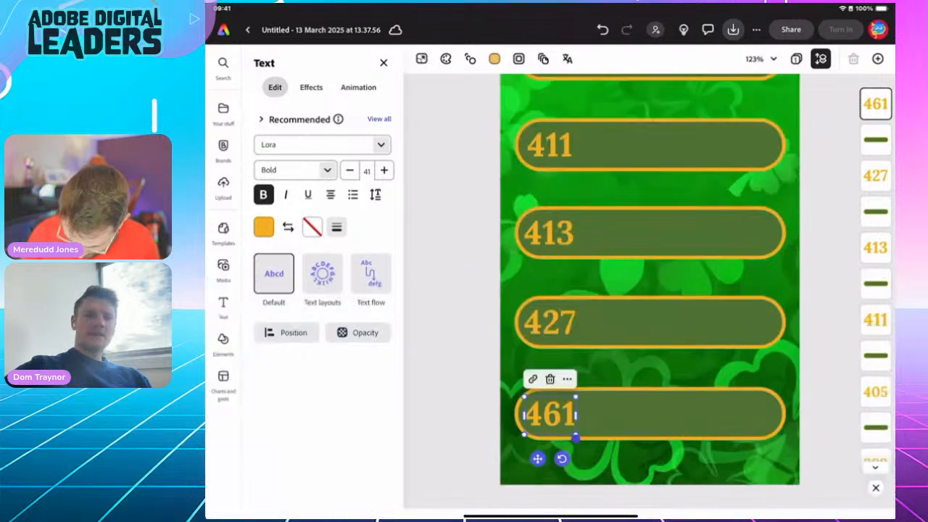
left_click(452, 305)
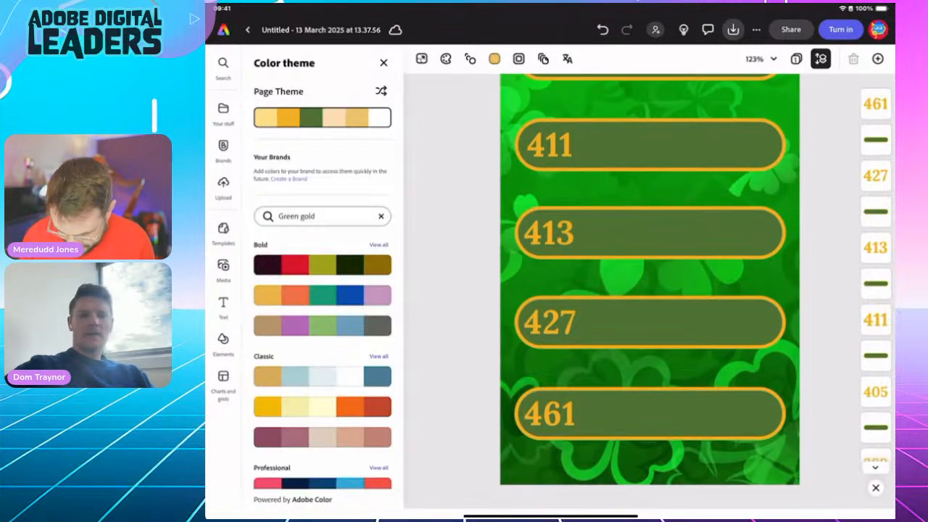
Select the timeline's subtitle, switch to Chrome and copy the introductory sentence starting "Despite him writing an autobiography" from the Google Doc.
scroll(649, 289, "up", 5)
scroll(650, 290, "down", 2)
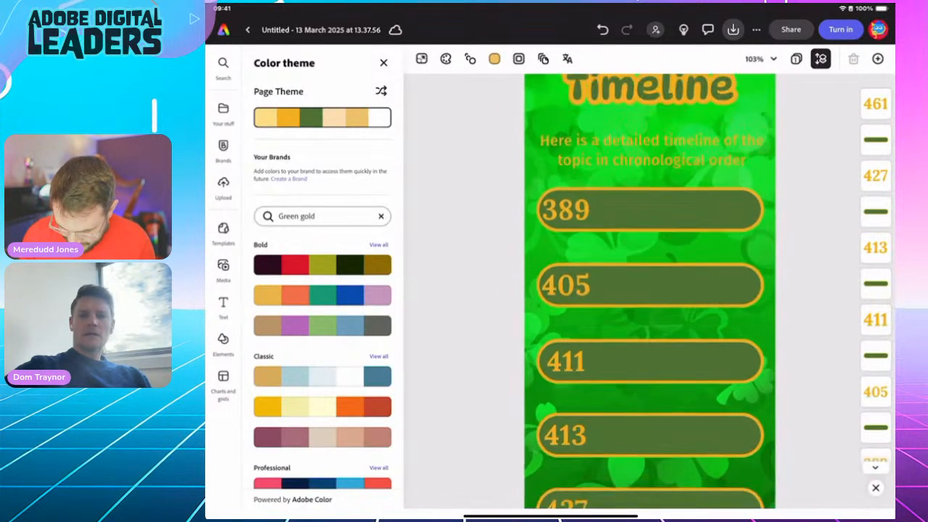
scroll(649, 290, "down", 3)
scroll(650, 290, "up", 1)
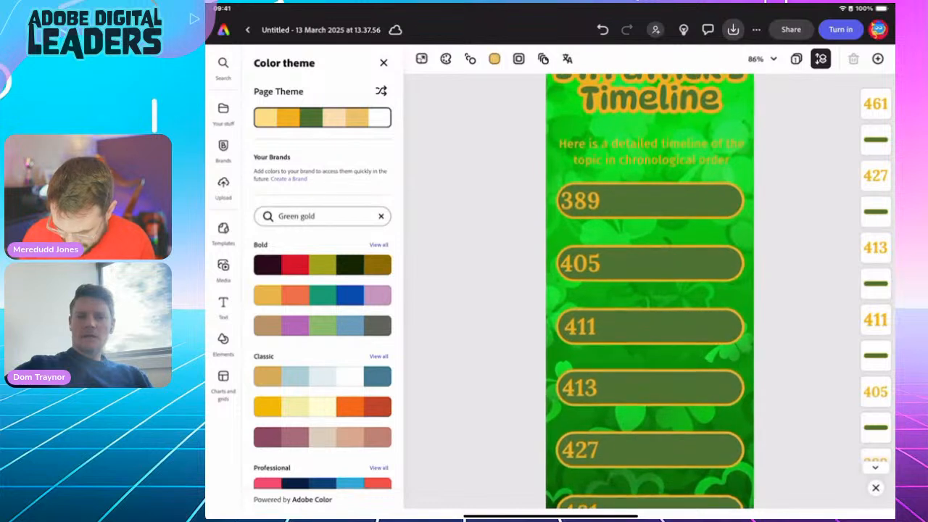
scroll(649, 290, "down", 1)
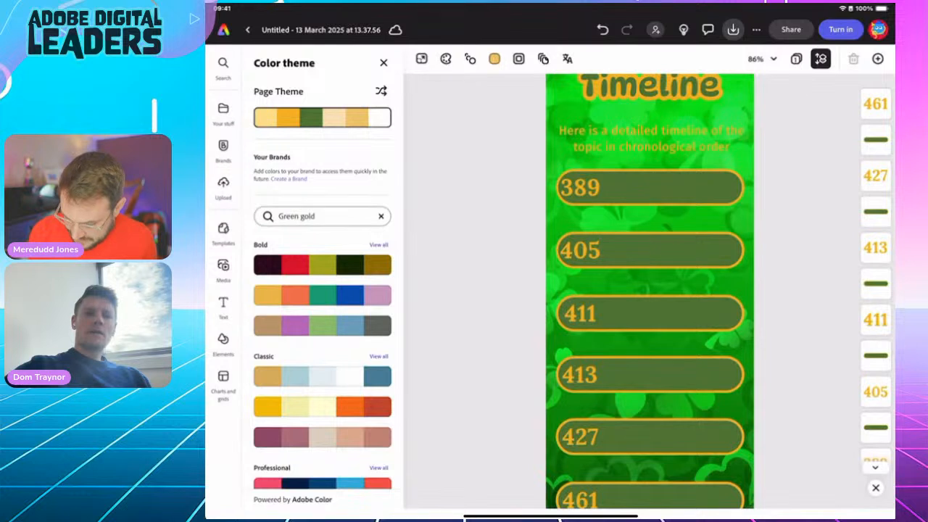
left_click(651, 138)
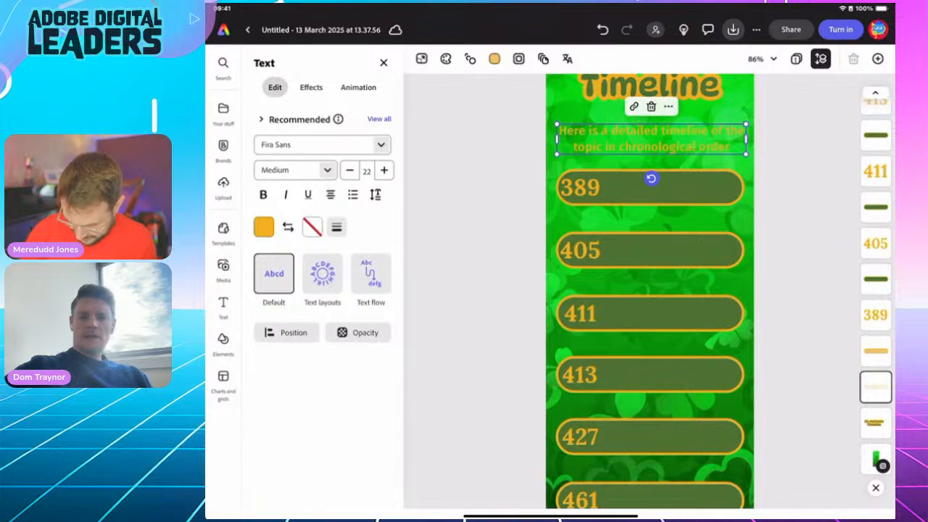
left_click_drag(551, 516, 580, 341)
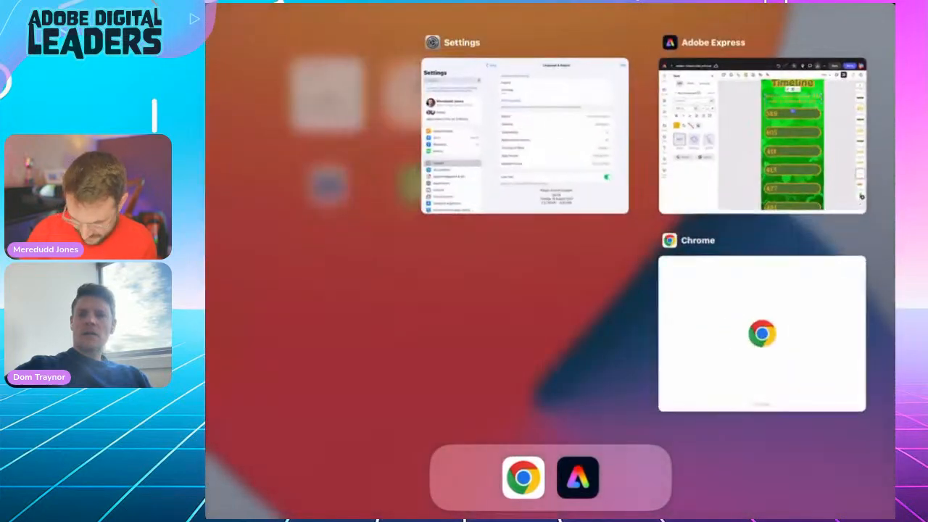
left_click(762, 333)
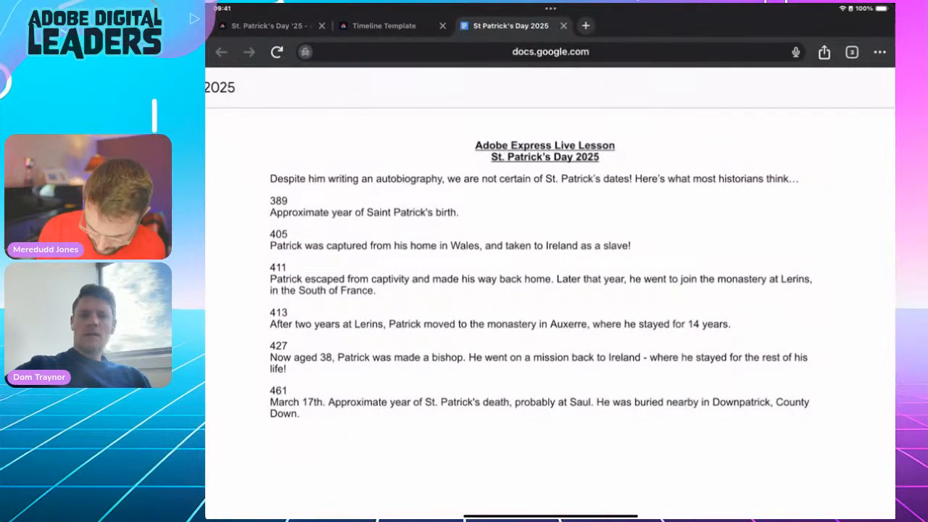
left_click_drag(272, 178, 798, 182)
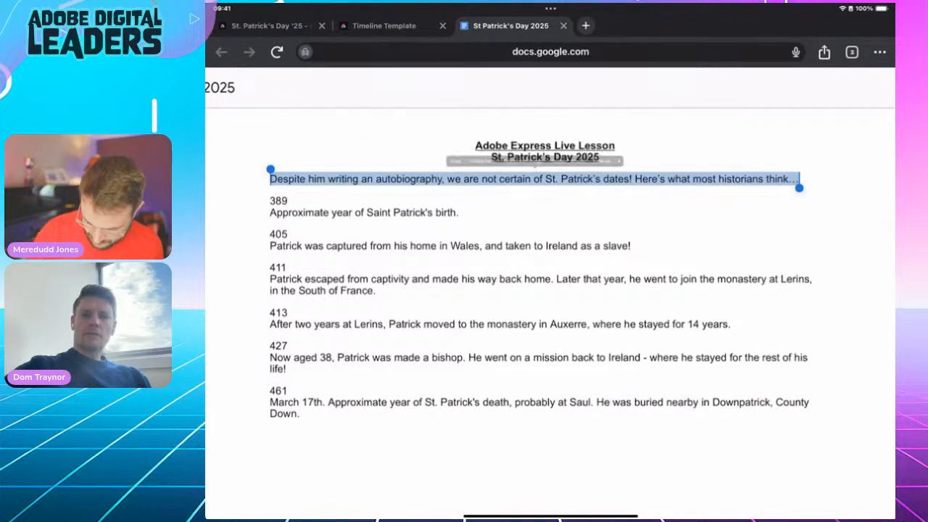
Return to Adobe Express and replace the subtitle text with the copied sentence about St. Patrick's uncertain dates.
left_click_drag(551, 516, 550, 363)
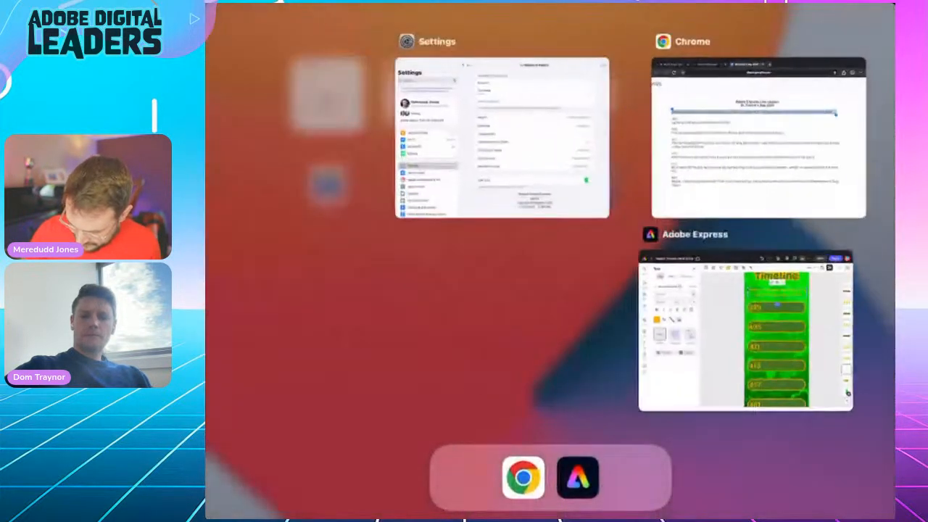
left_click(725, 333)
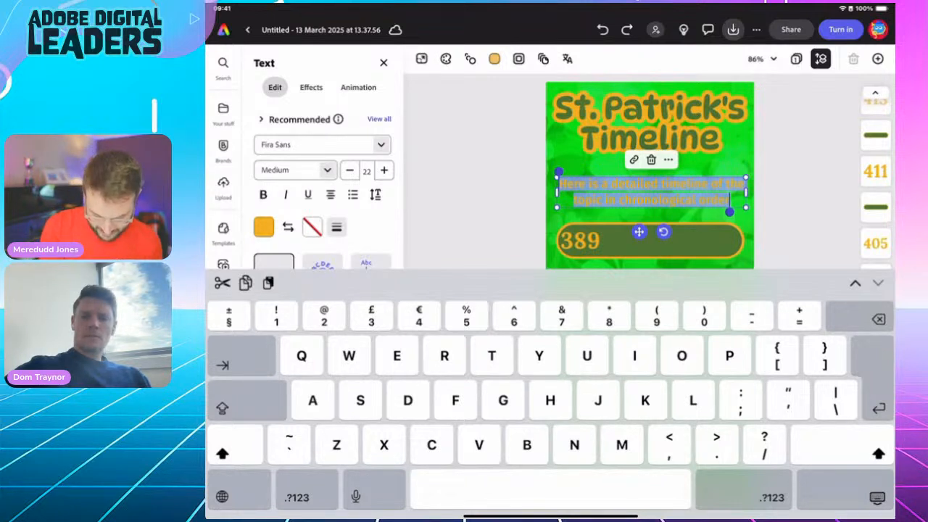
type("Despite him writing an autobiography, we are not certain of St. Patrick's dates! Here's what most historians think...")
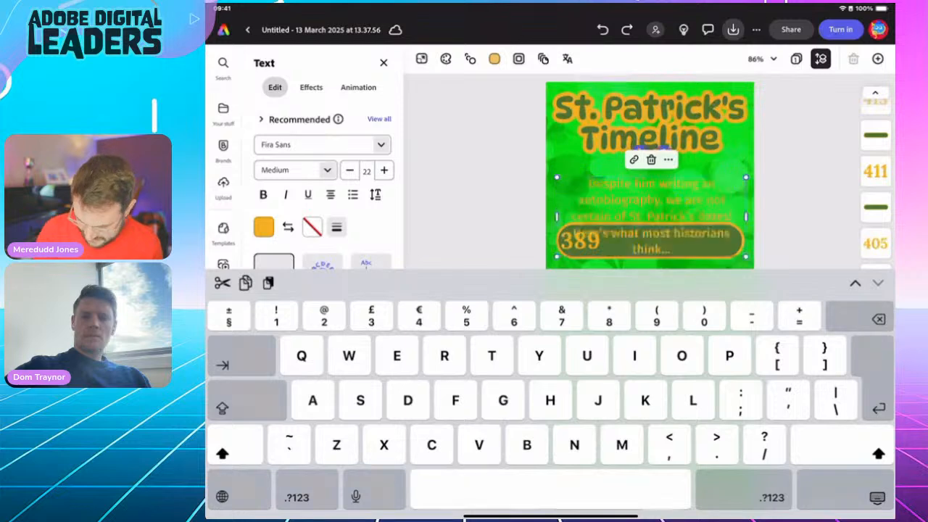
left_click(877, 497)
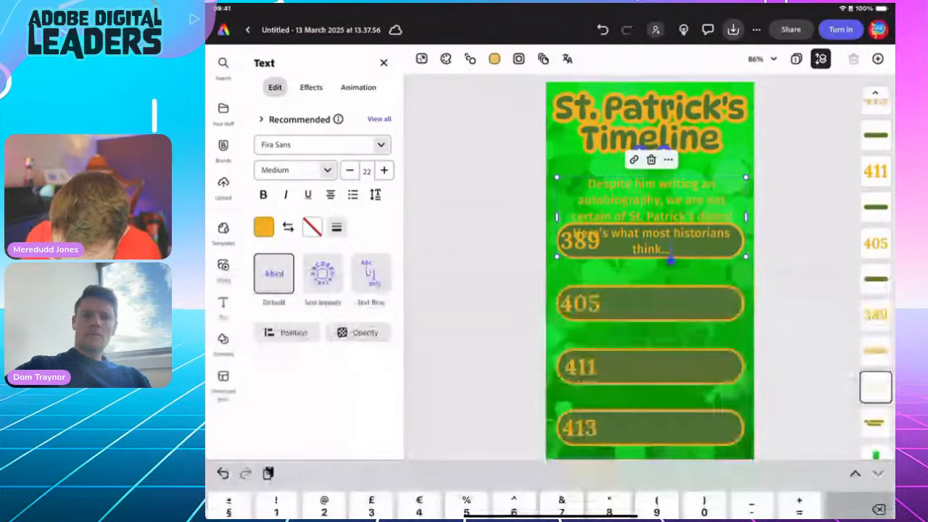
Resize the introductory text to font size 19 and fit it between the title and the 389 bar.
left_click_drag(746, 203, 700, 185)
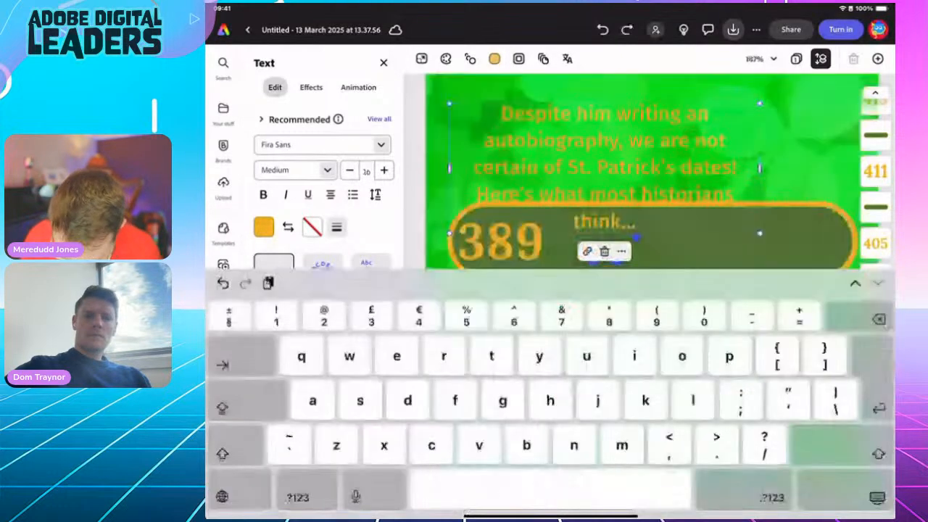
left_click(877, 498)
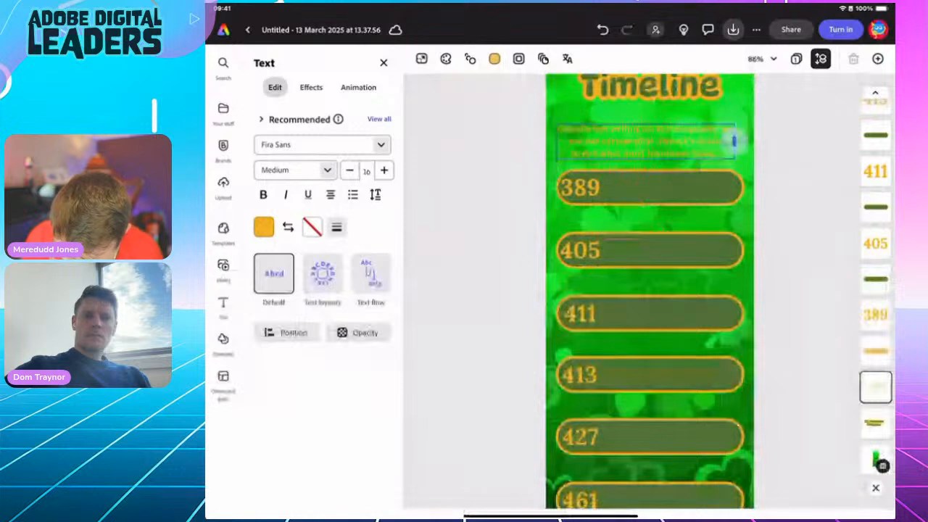
left_click_drag(736, 141, 730, 141)
left_click_drag(642, 142, 635, 124)
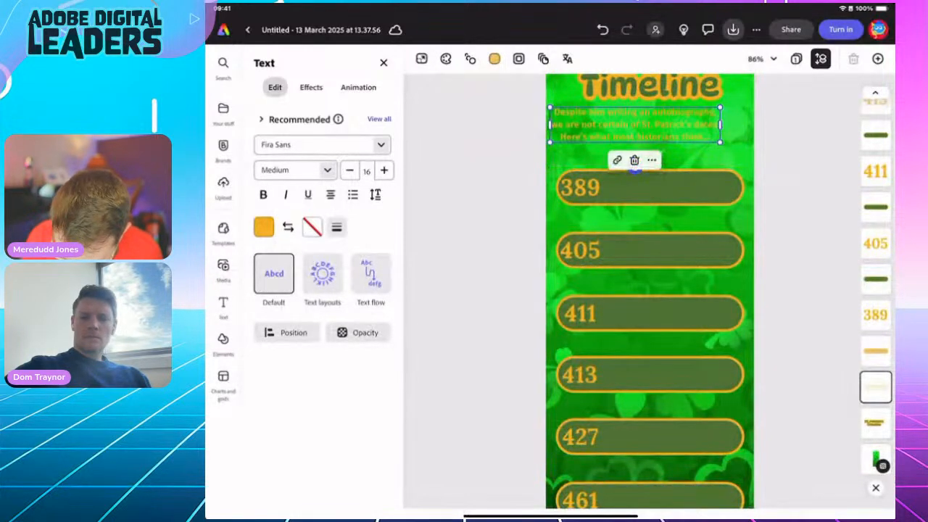
left_click_drag(720, 124, 745, 163)
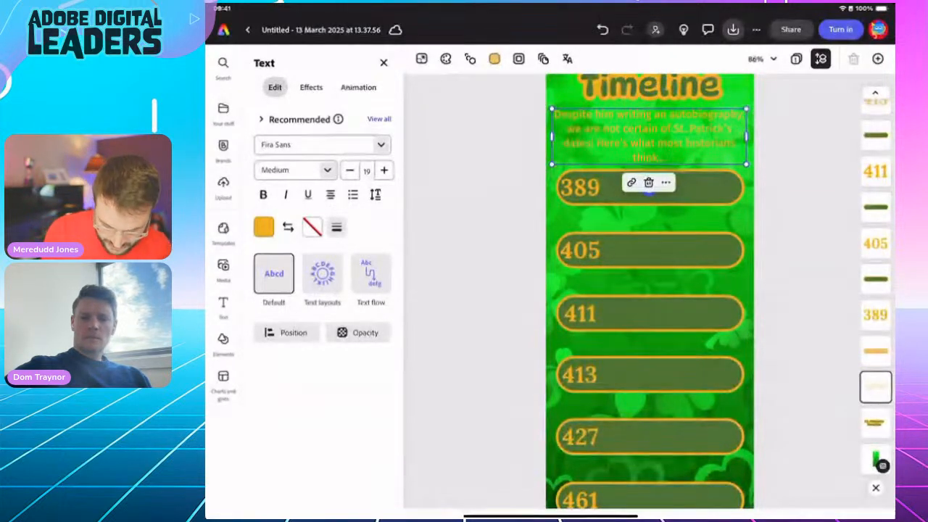
Change the introductory text's fill to the dark green from the page theme.
left_click(264, 226)
left_click(339, 253)
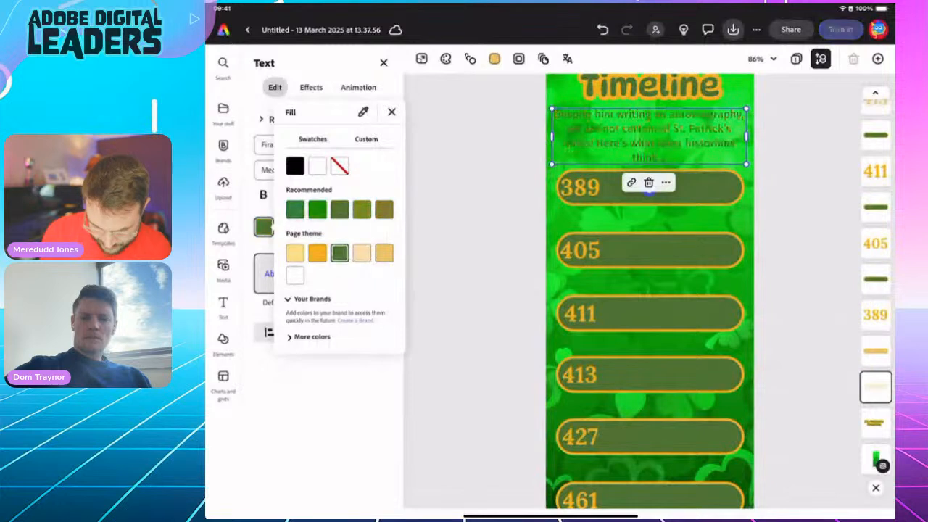
left_click(391, 112)
Give the introductory text a pale cream page-theme outline with thickness 100, and deselect it.
left_click(336, 227)
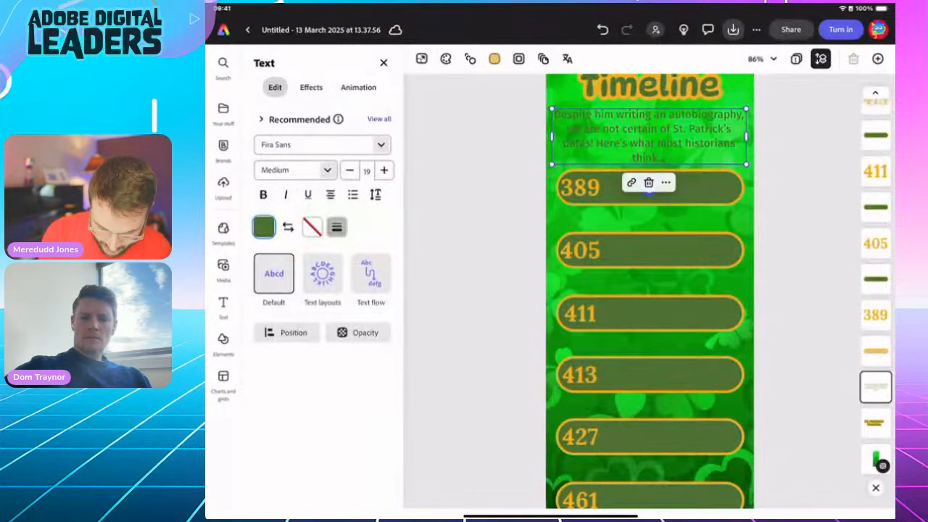
left_click_drag(279, 282, 365, 282)
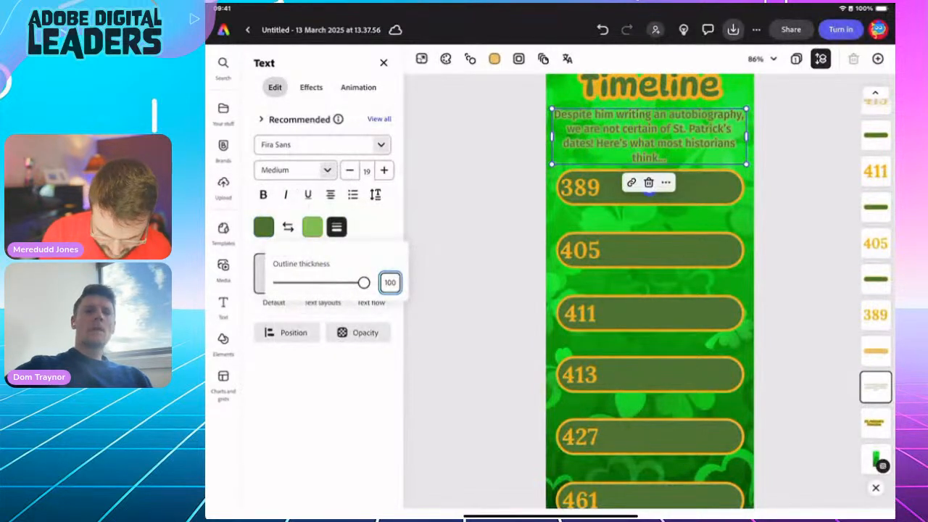
left_click(312, 227)
left_click(410, 252)
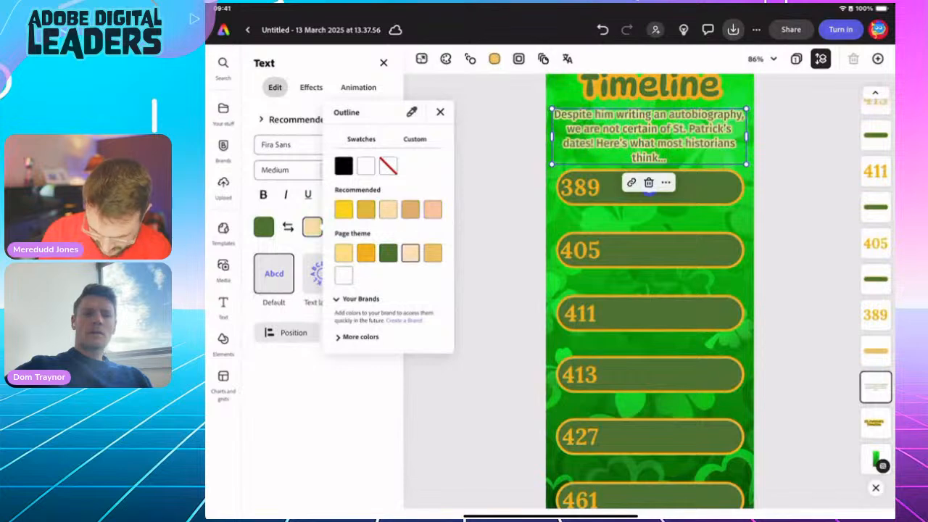
left_click(440, 112)
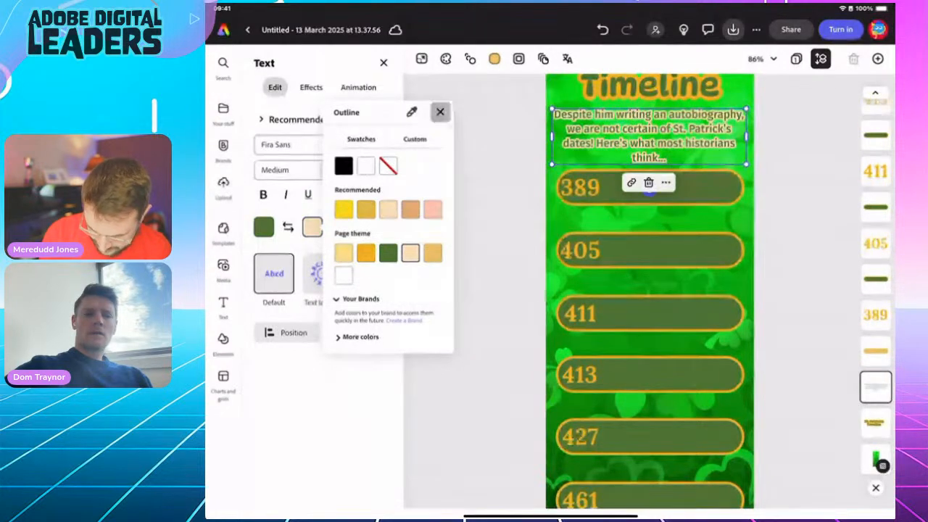
left_click(446, 58)
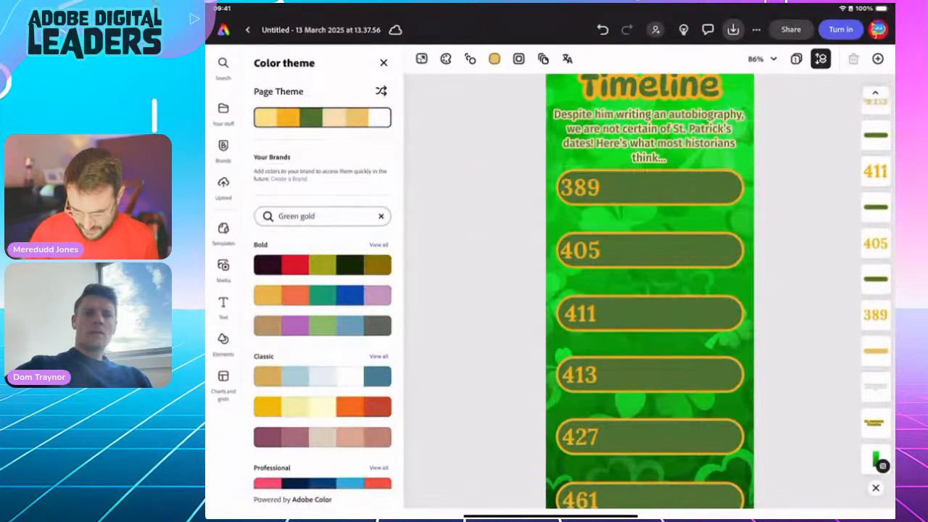
scroll(650, 290, "down", 2)
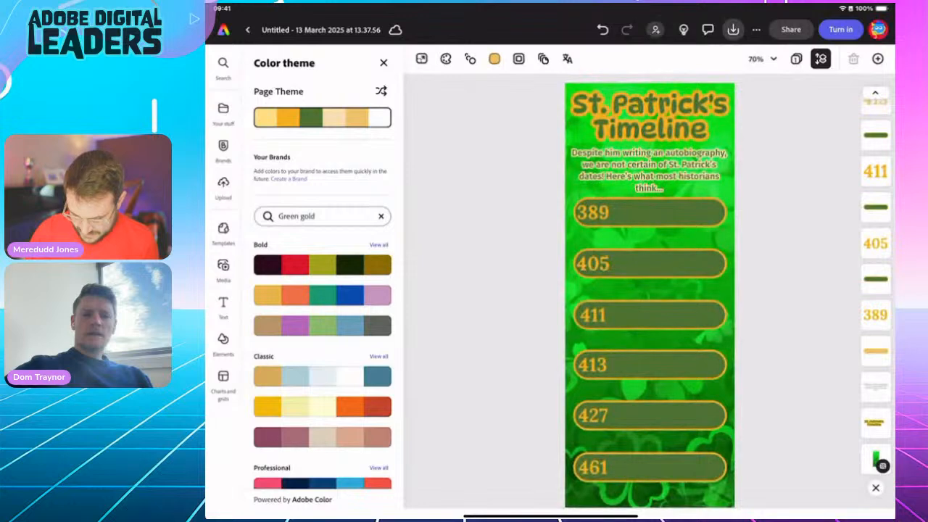
scroll(649, 290, "down", 1)
scroll(649, 290, "down", 1)
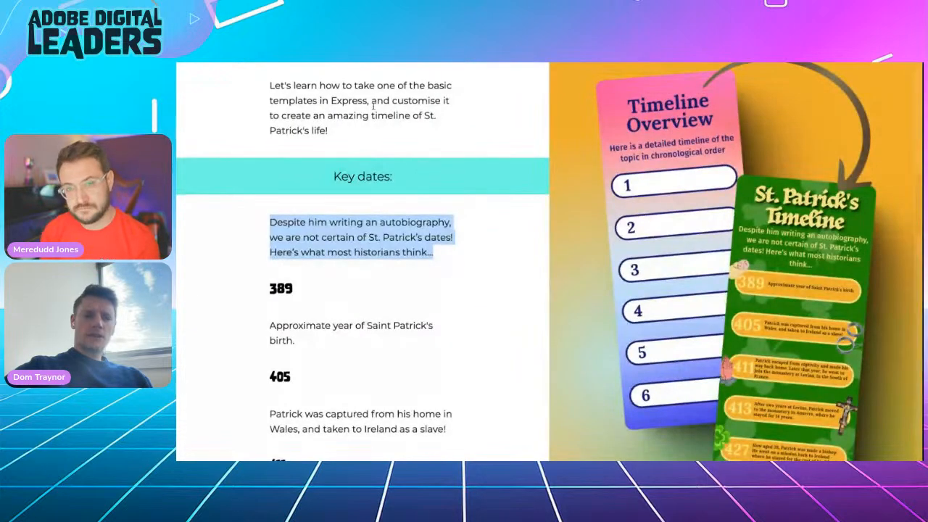
Copy the introductory paragraph below the Key dates heading on the lesson web page.
left_click(274, 227)
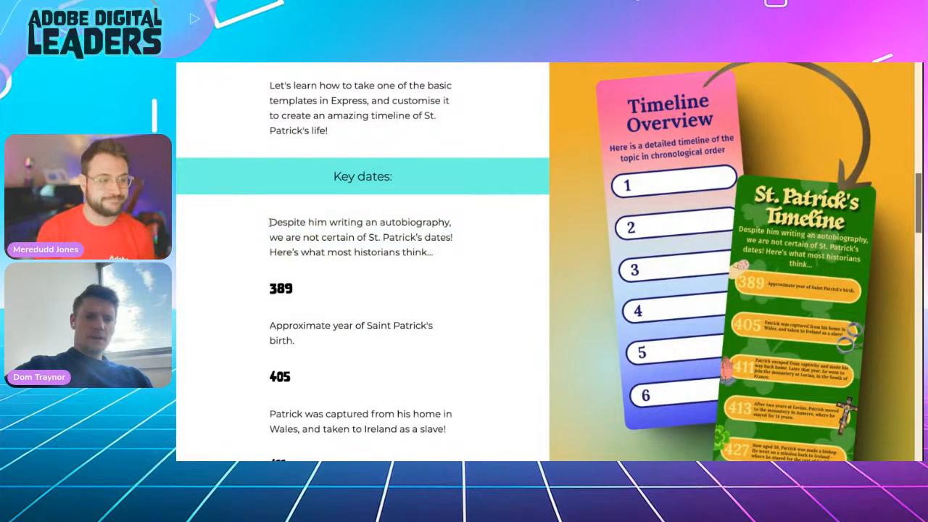
left_click_drag(269, 222, 447, 252)
key("ctrl+c")
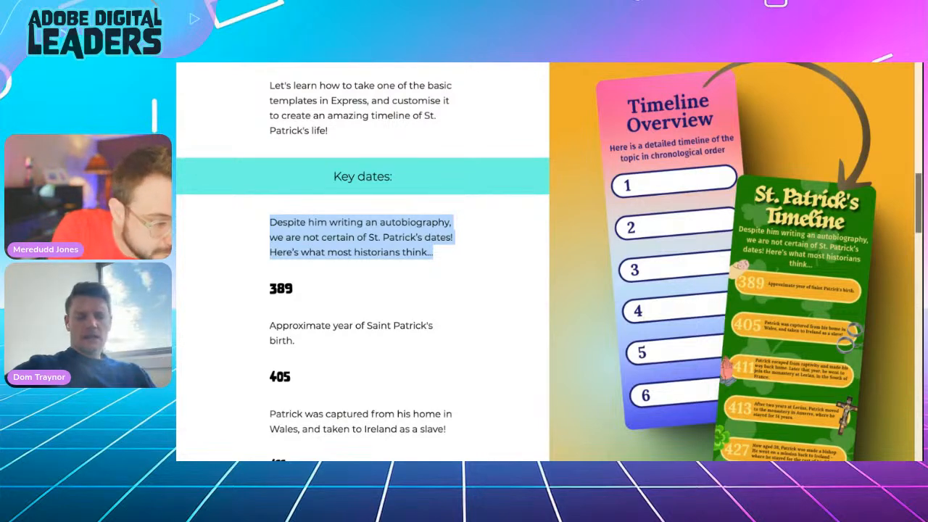
Switch to the St P timeline design in Adobe Express and replace its subtitle with the copied paragraph.
left_click(427, 65)
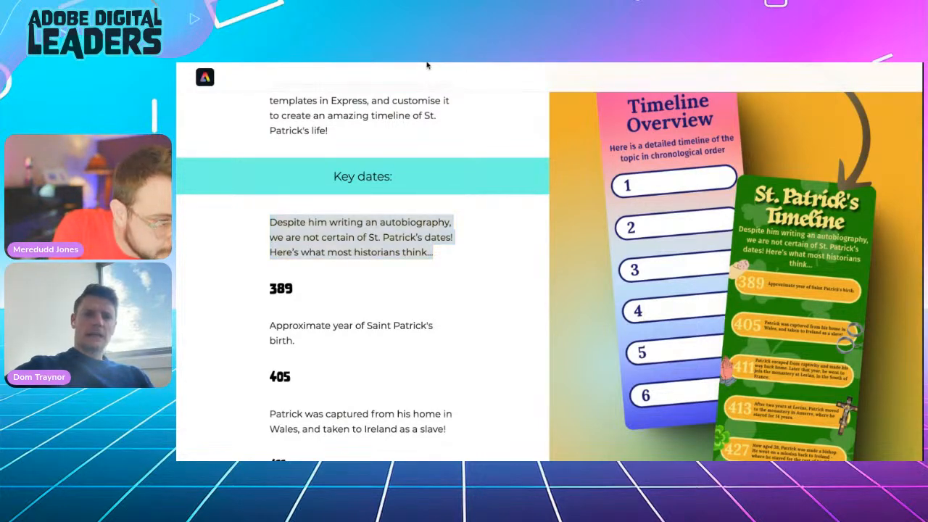
left_click(427, 65)
scroll(642, 221, "up", 5)
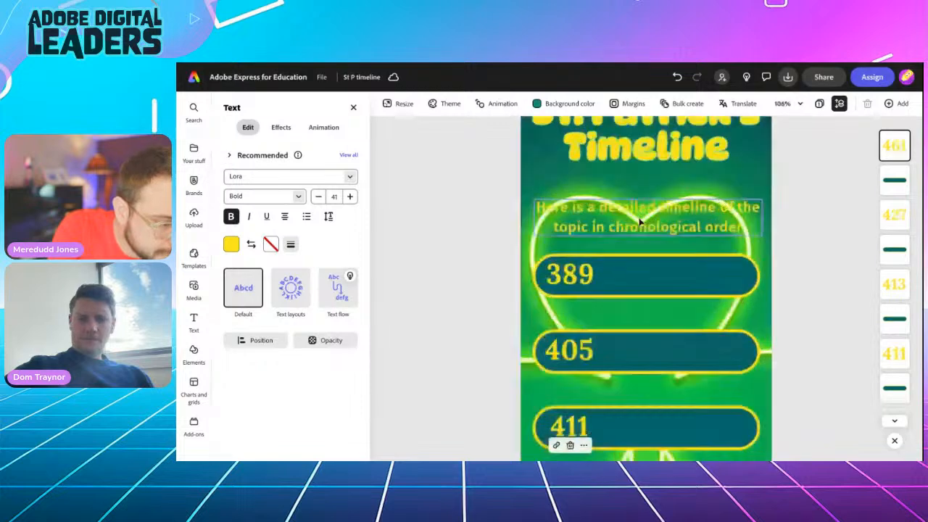
double_click(629, 207)
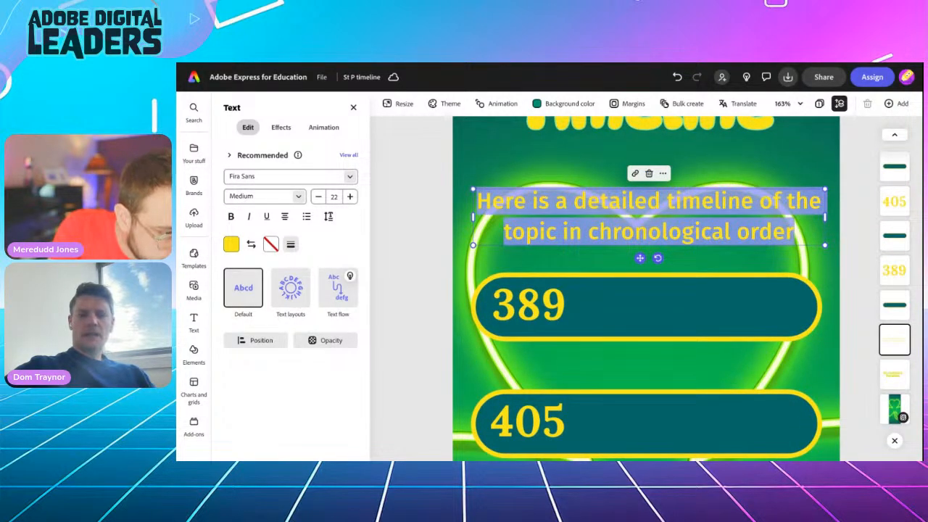
key("ctrl+v")
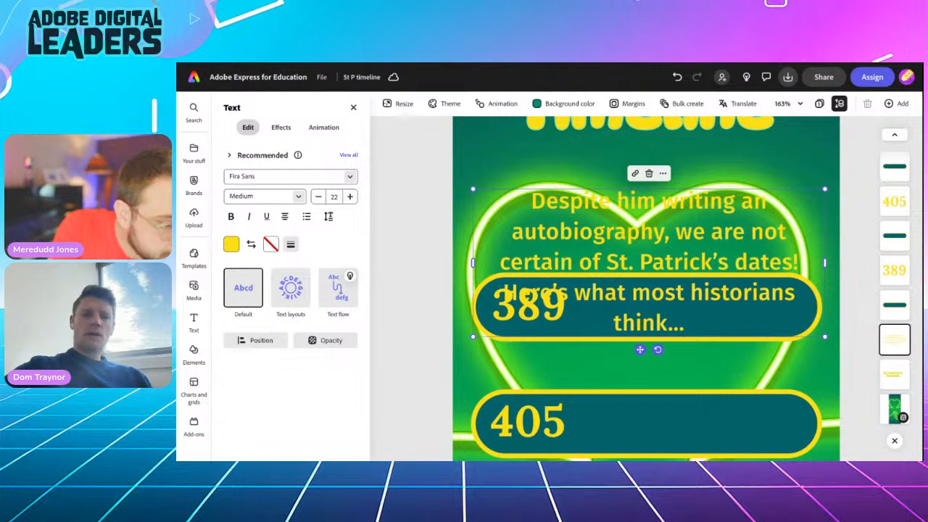
Reduce the introductory text to font size 18 and move it slightly up, clear of the 389 bar.
left_click(319, 196)
left_click(319, 196)
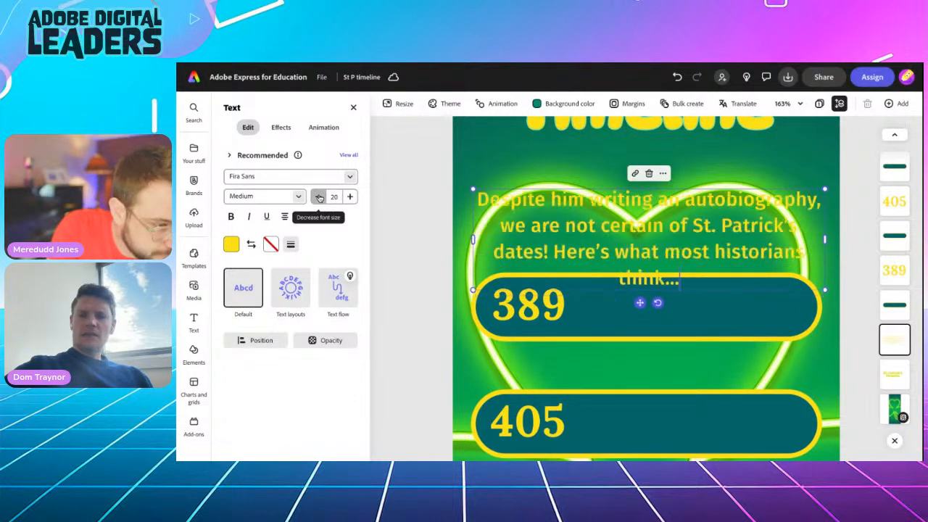
left_click(319, 197)
left_click(319, 196)
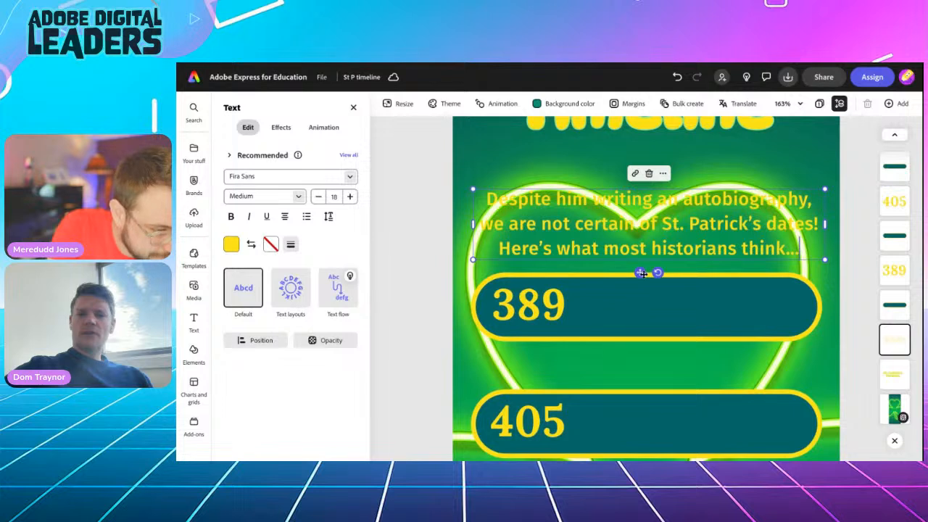
left_click_drag(641, 273, 637, 255)
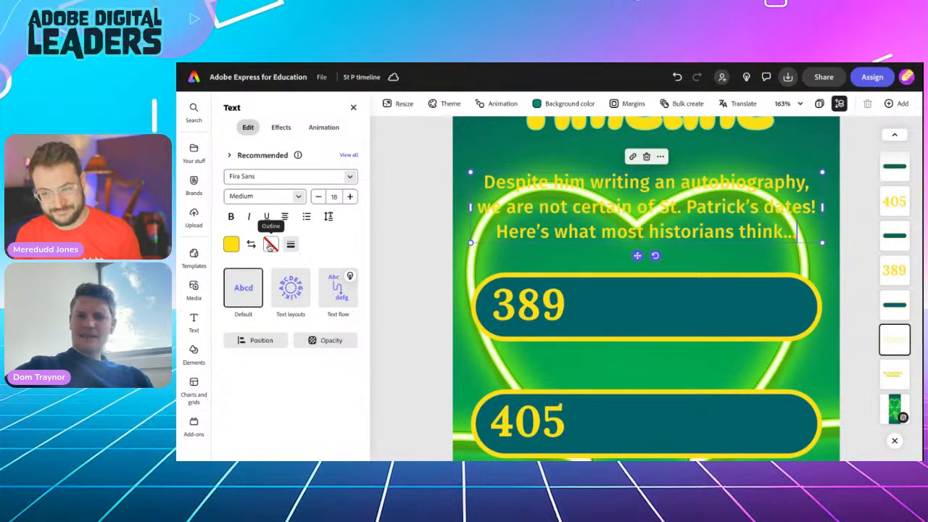
Give the introductory text a light green page-theme outline with thickness 46.
left_click(549, 345)
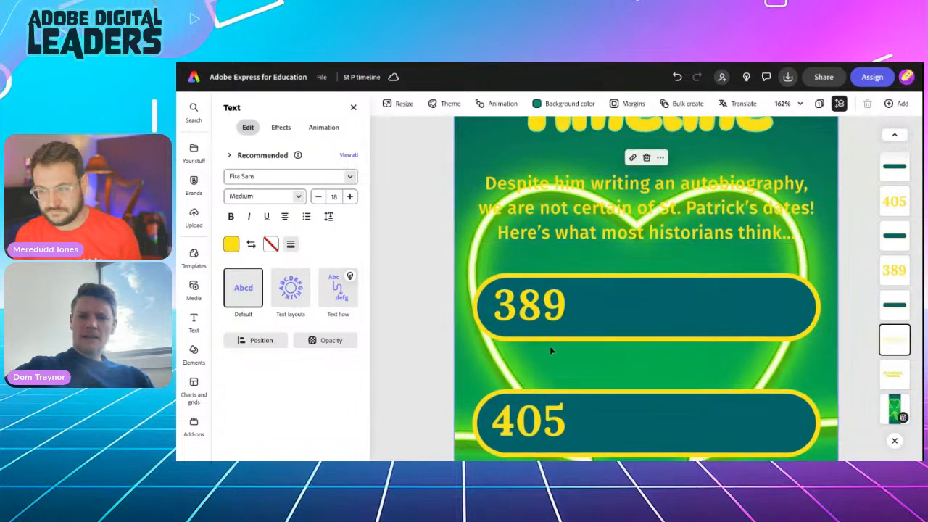
scroll(549, 346, "down", 5)
scroll(549, 346, "down", 3)
left_click(592, 224)
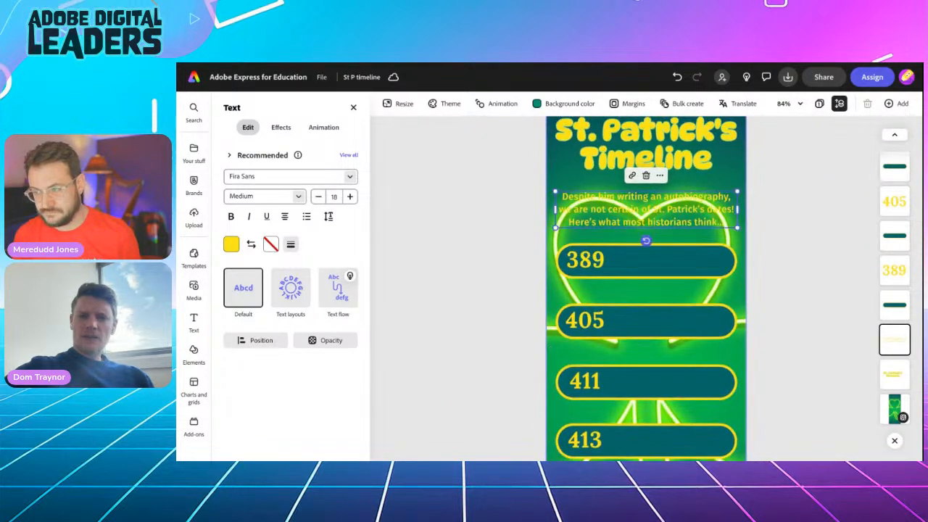
left_click(270, 246)
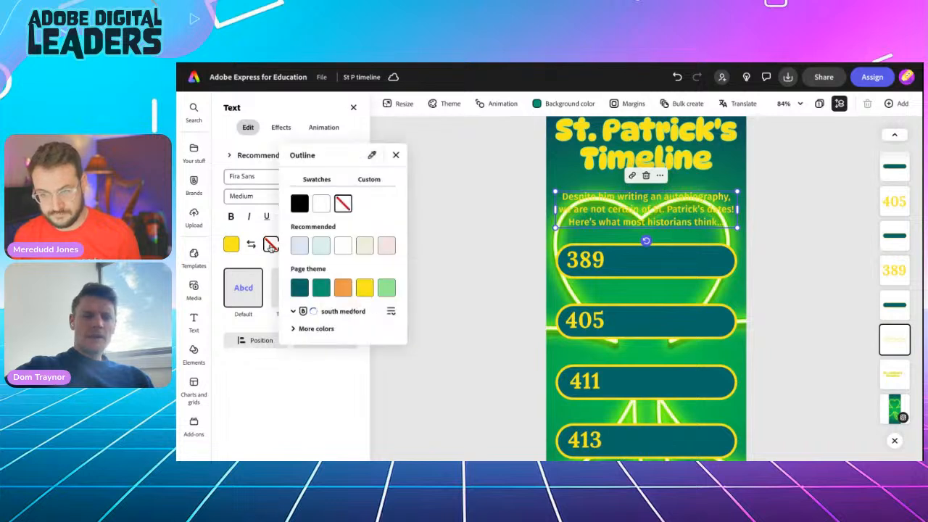
left_click(384, 279)
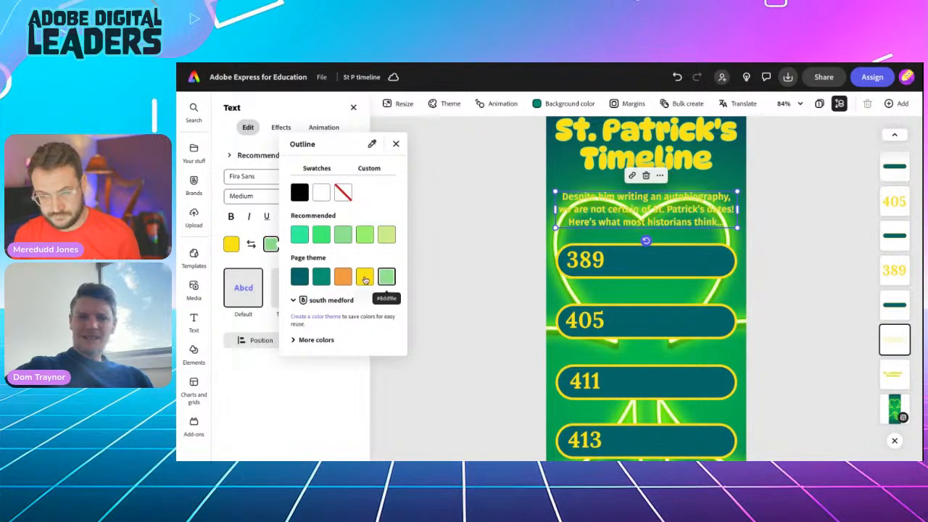
left_click(343, 277)
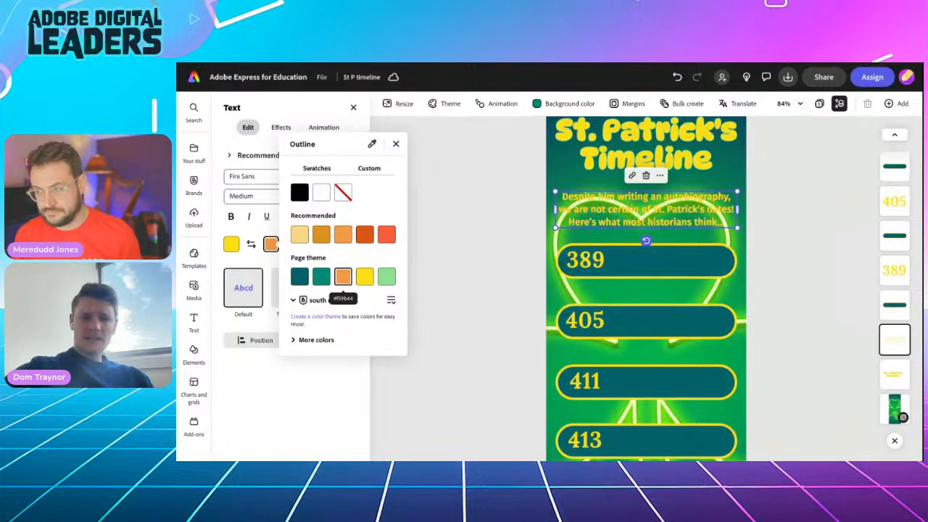
left_click(323, 279)
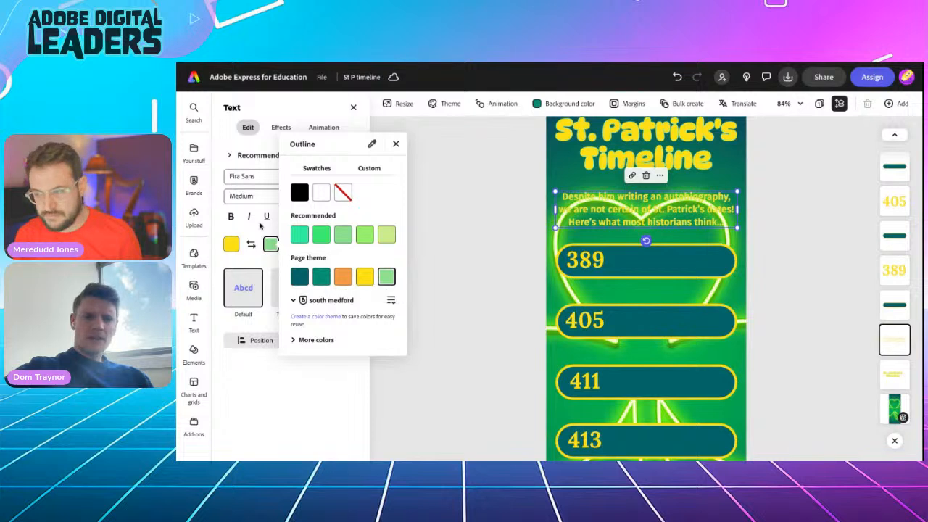
left_click(271, 244)
left_click(290, 244)
left_click_drag(249, 290, 273, 291)
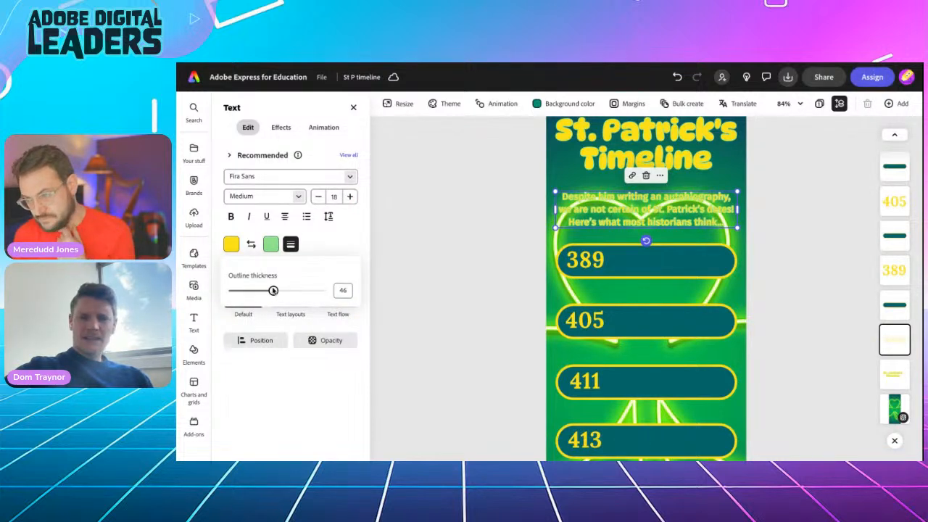
Change the introductory text's outline to the teal green page-theme colour and deselect the text.
left_click(270, 248)
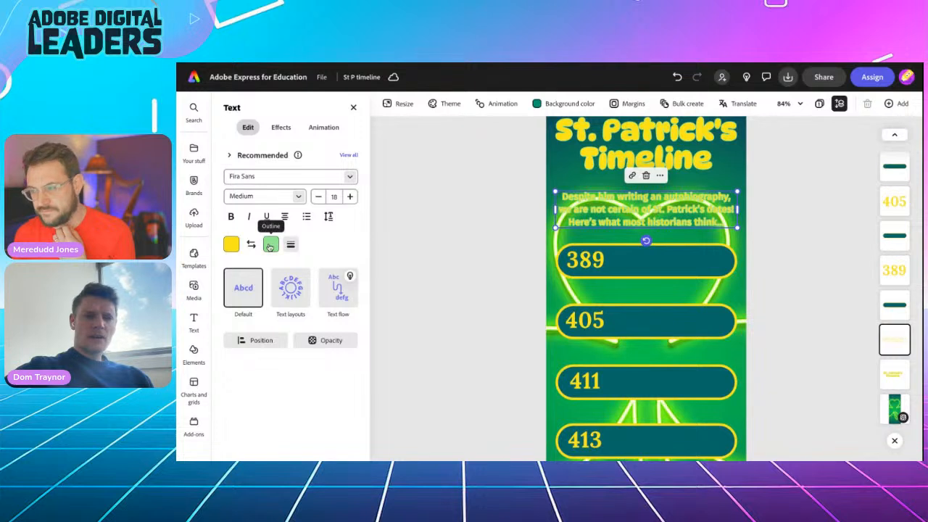
left_click(269, 248)
left_click(343, 278)
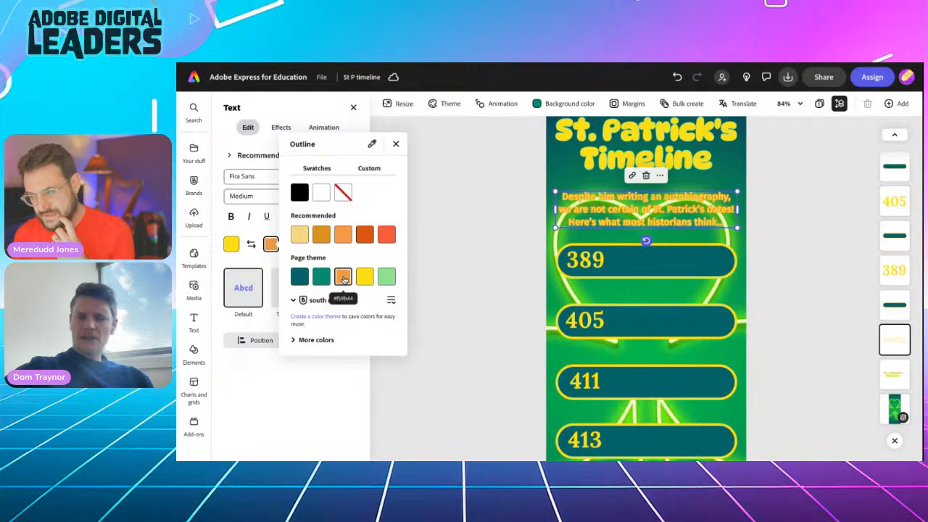
left_click(321, 277)
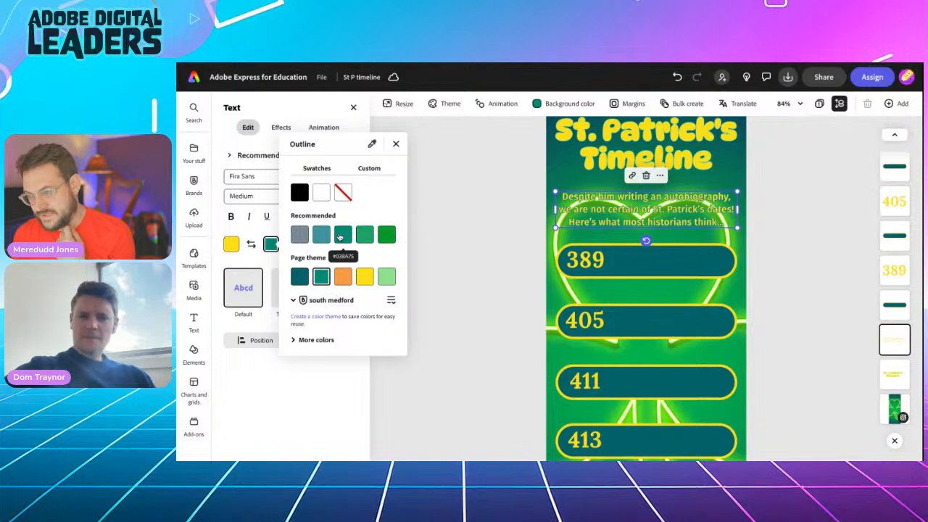
left_click(320, 191)
left_click(321, 276)
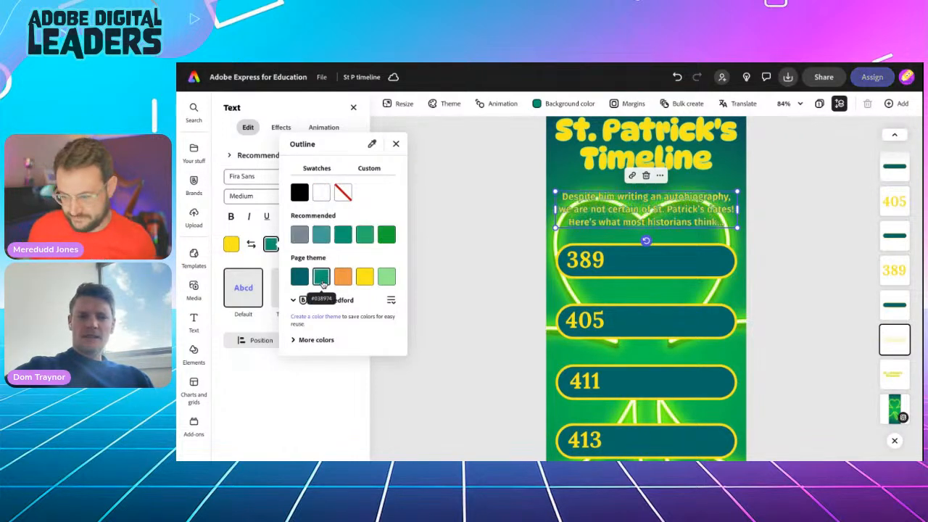
left_click(477, 210)
left_click(478, 210)
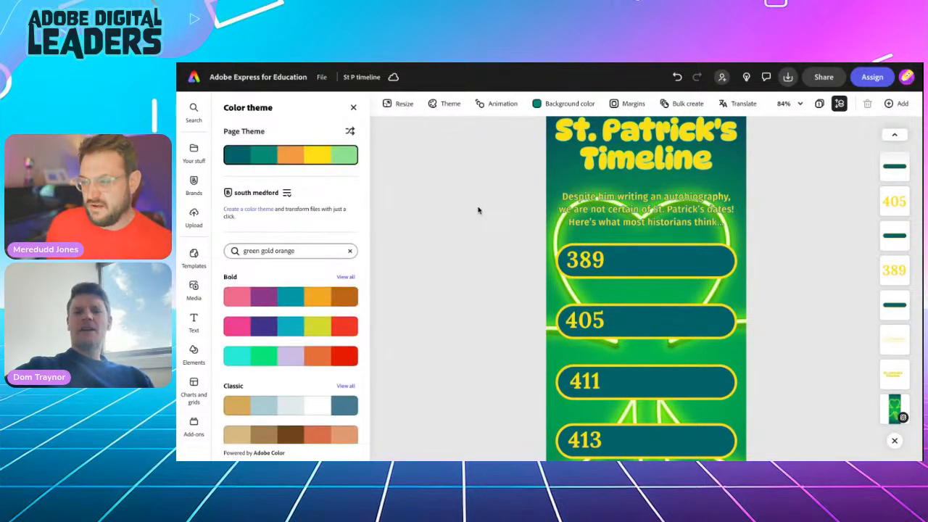
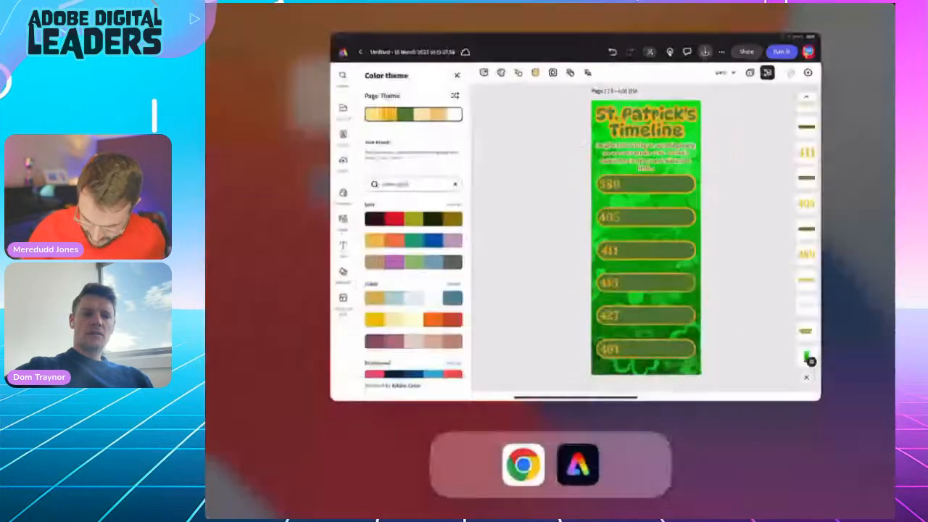
Switch to the St Patrick's Day 2025 document in Chrome and copy the paragraph below the 411 date.
left_click_drag(551, 516, 551, 326)
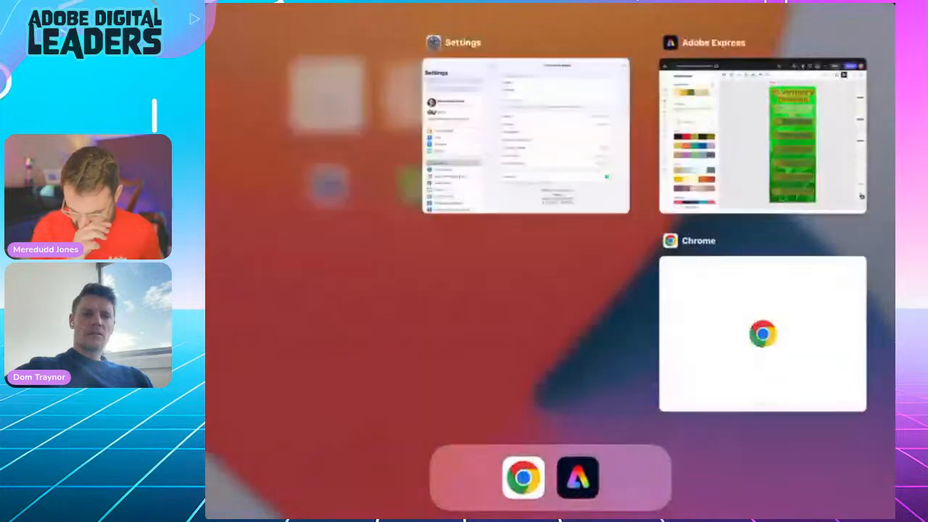
left_click(763, 333)
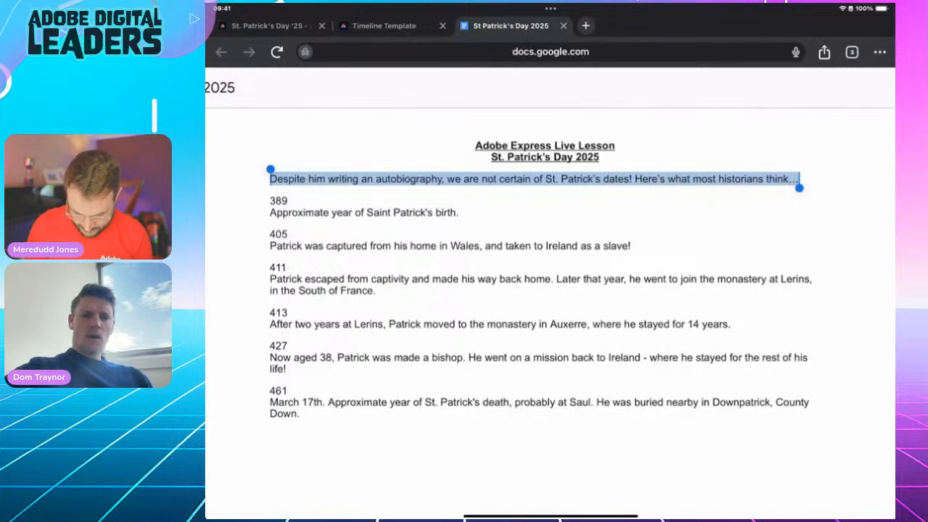
left_click(544, 464)
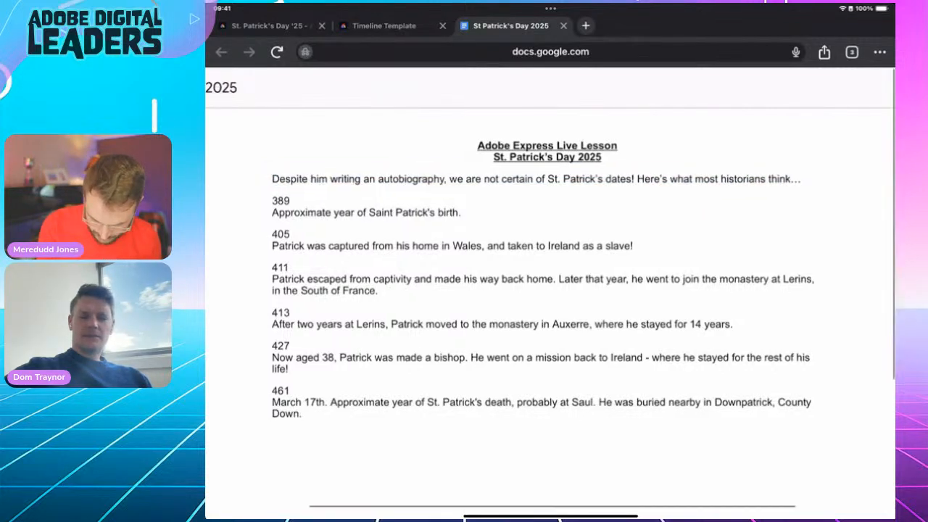
scroll(551, 290, "left", 2)
left_click_drag(304, 279, 398, 294)
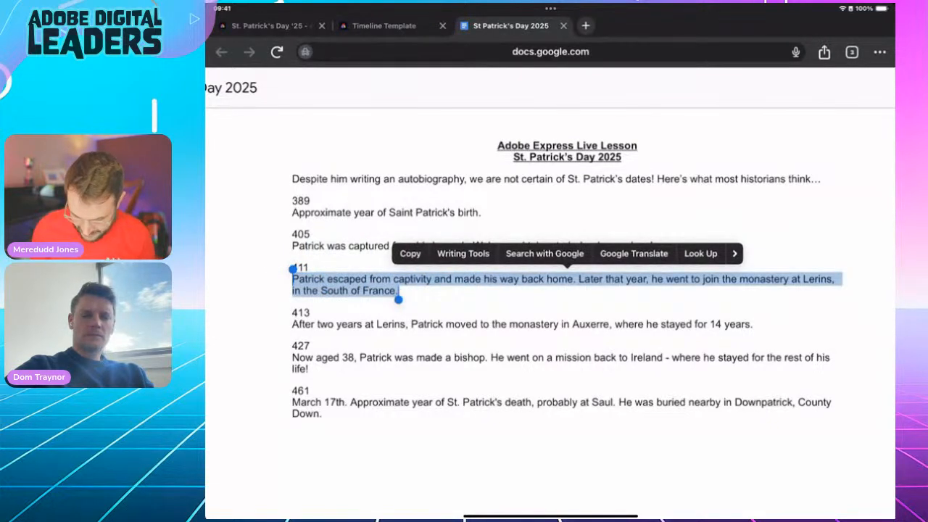
left_click(409, 253)
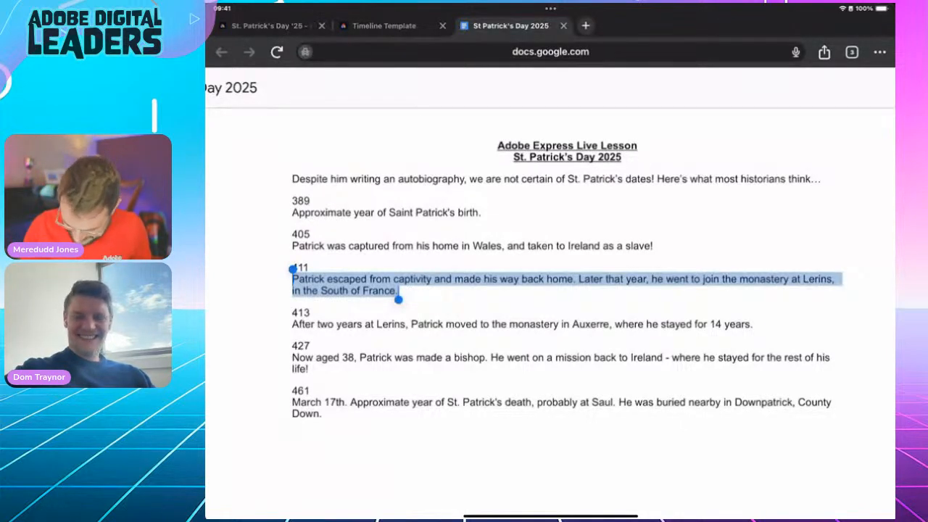
Switch back to Adobe Express and add a new text box containing the copied 411 paragraph.
left_click_drag(550, 516, 551, 326)
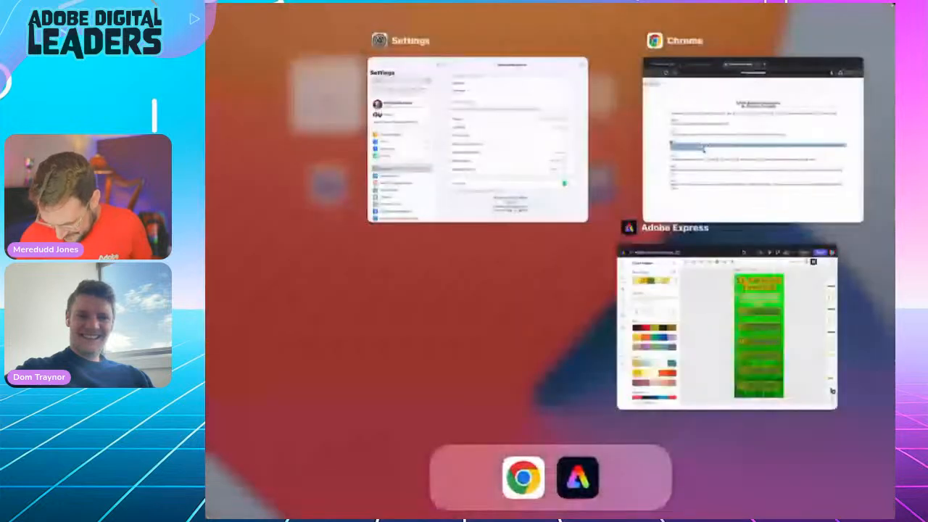
left_click(761, 334)
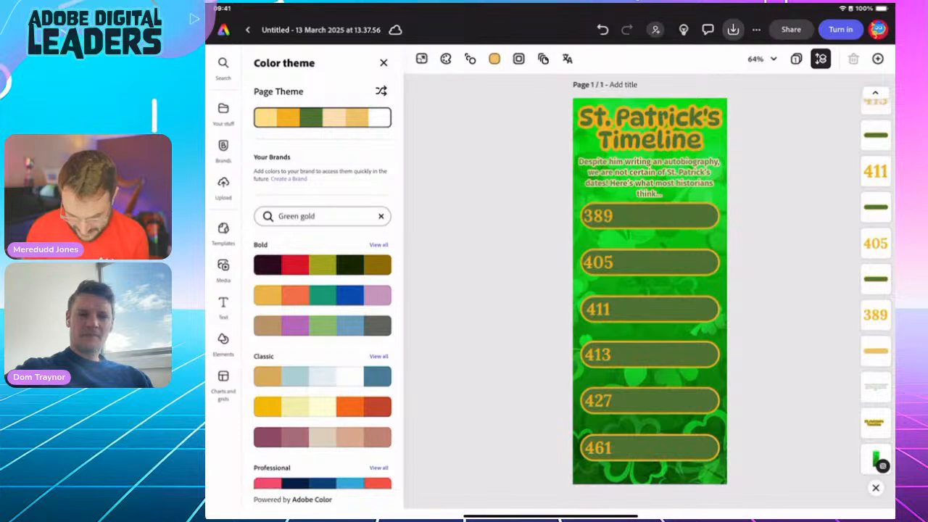
left_click(223, 305)
double_click(598, 262)
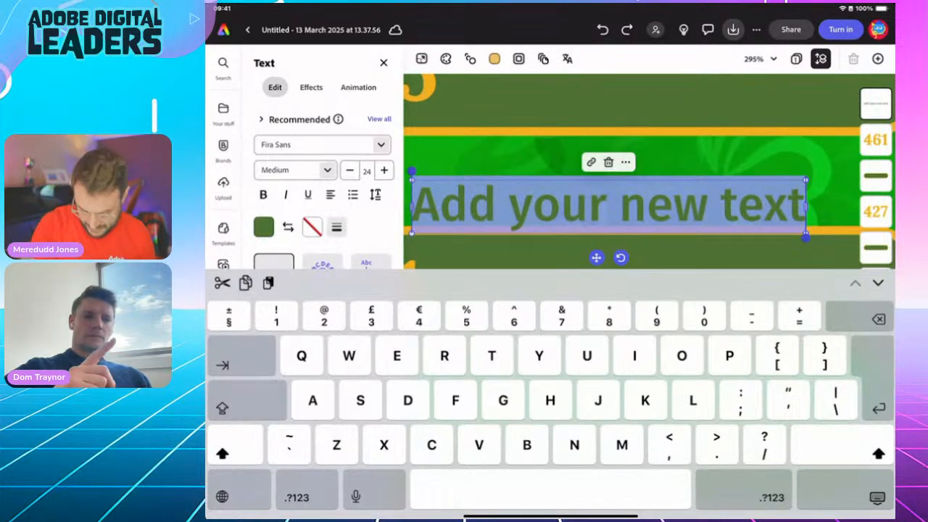
left_click(269, 283)
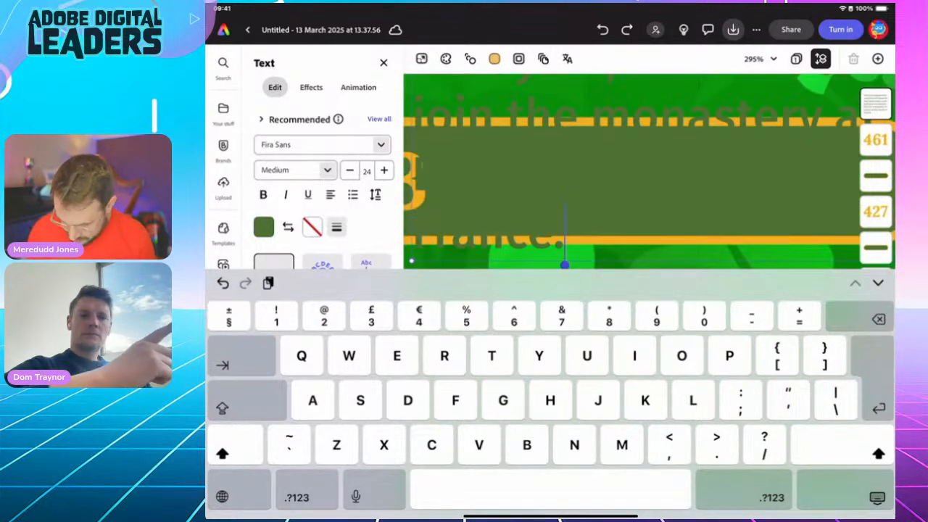
left_click(877, 498)
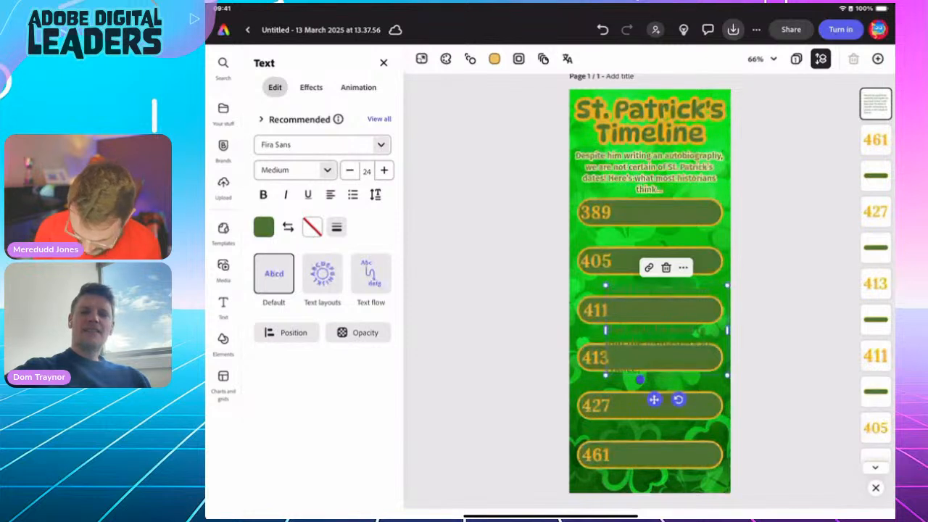
Compare fill colours for the 411 paragraph and give it the pale peach page-theme colour.
left_click(263, 227)
left_click(362, 253)
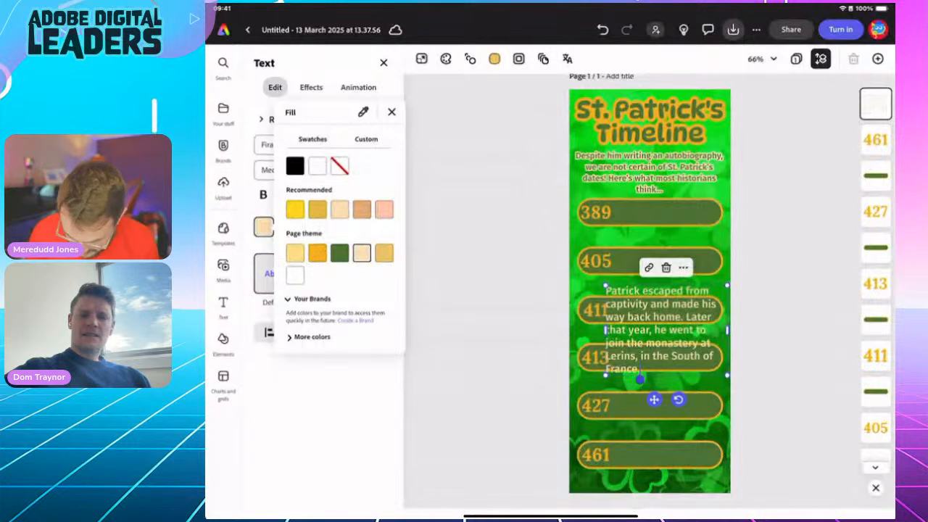
left_click(295, 252)
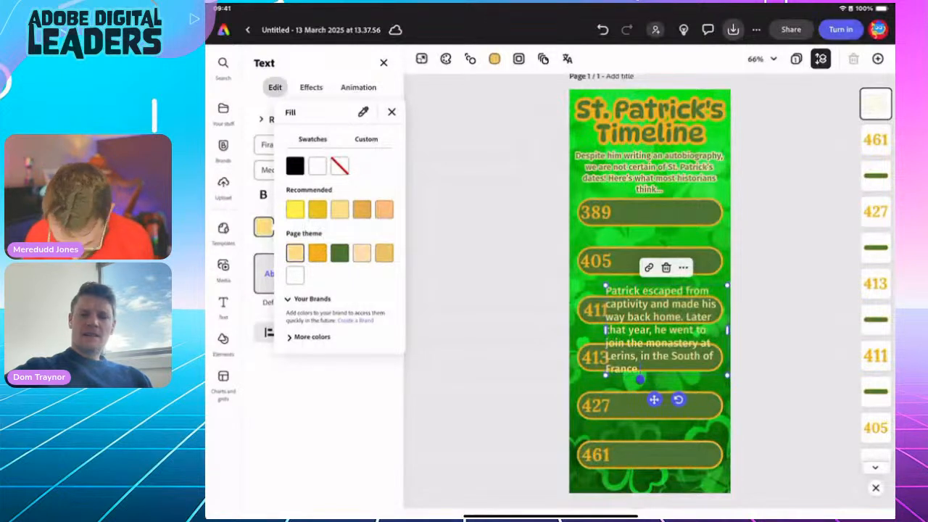
left_click(317, 252)
left_click(362, 252)
left_click(384, 252)
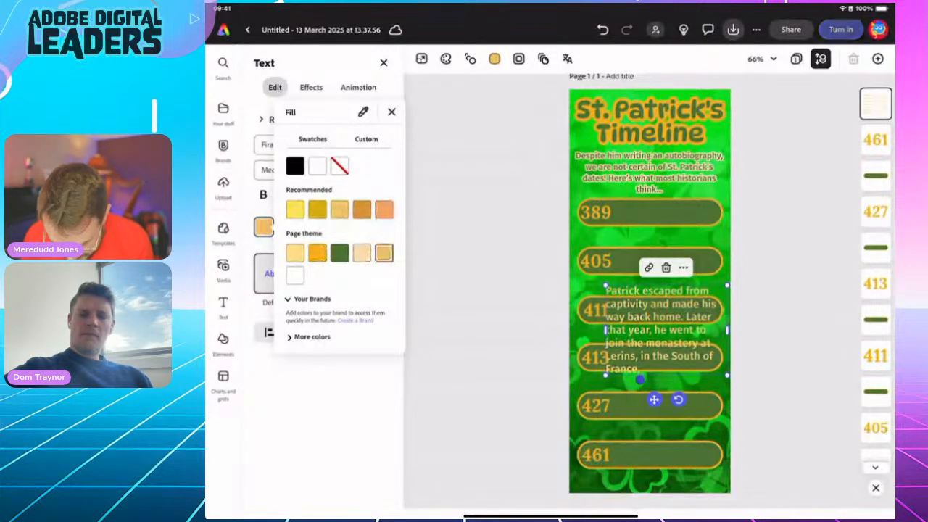
left_click(361, 252)
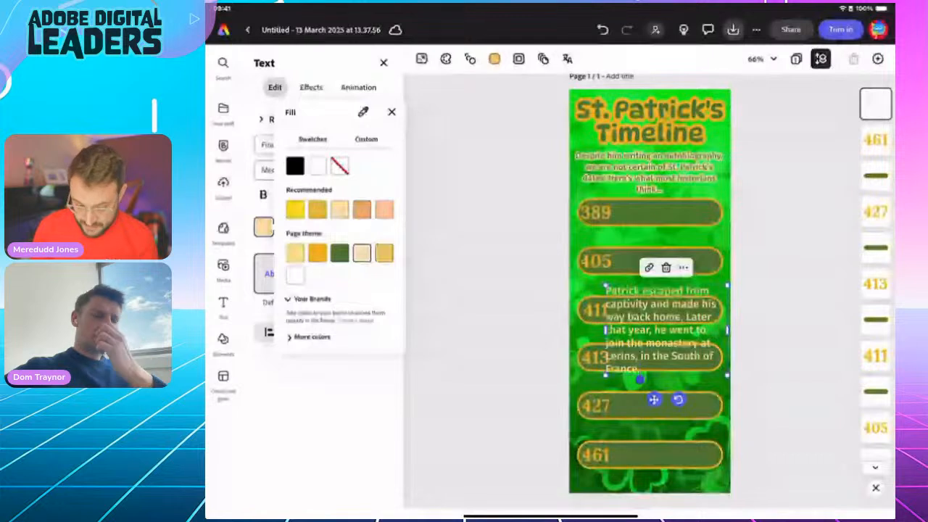
left_click(317, 166)
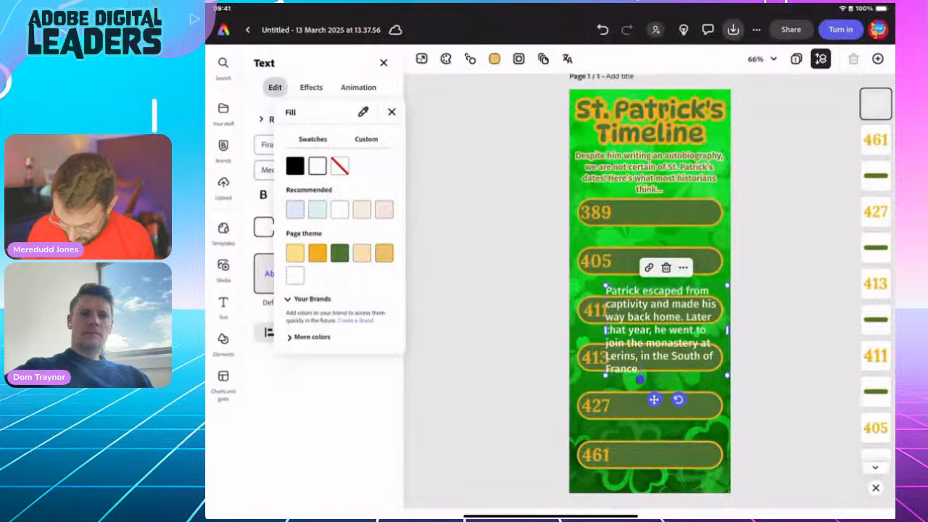
left_click(294, 166)
left_click(318, 166)
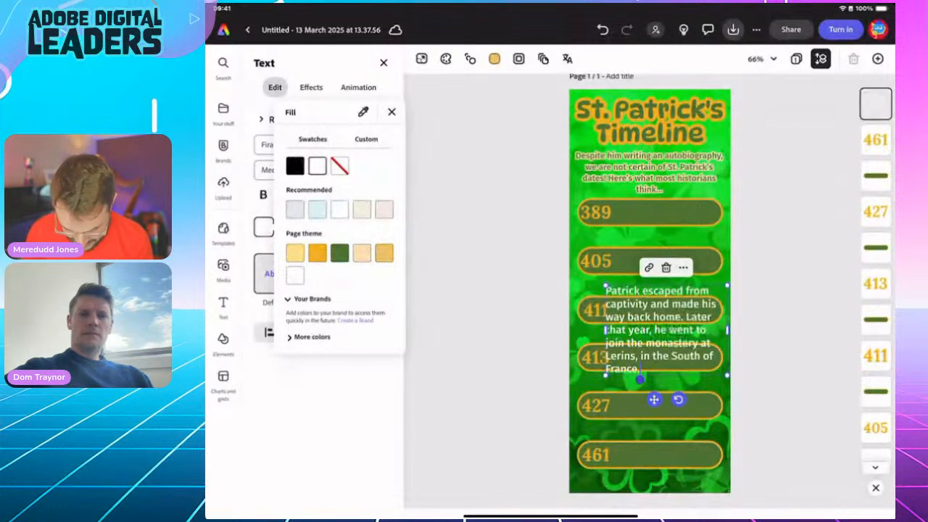
left_click(362, 252)
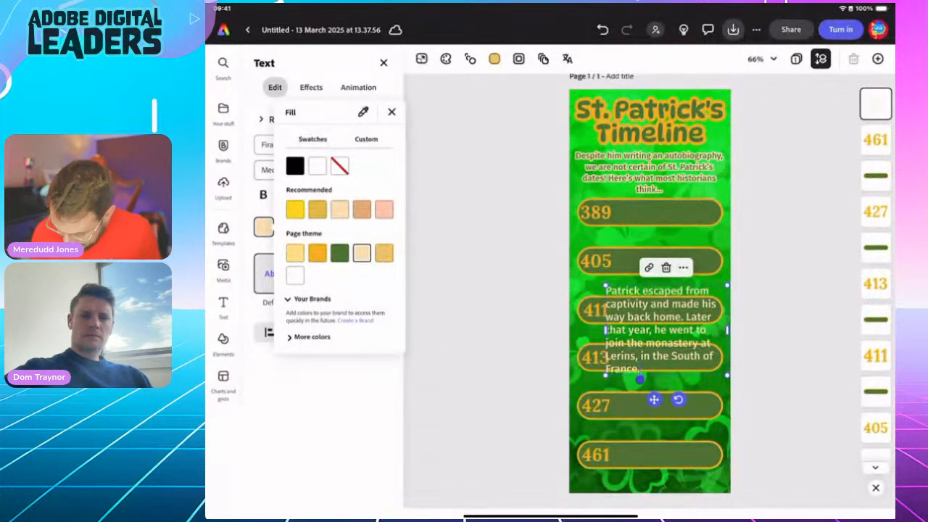
left_click(392, 111)
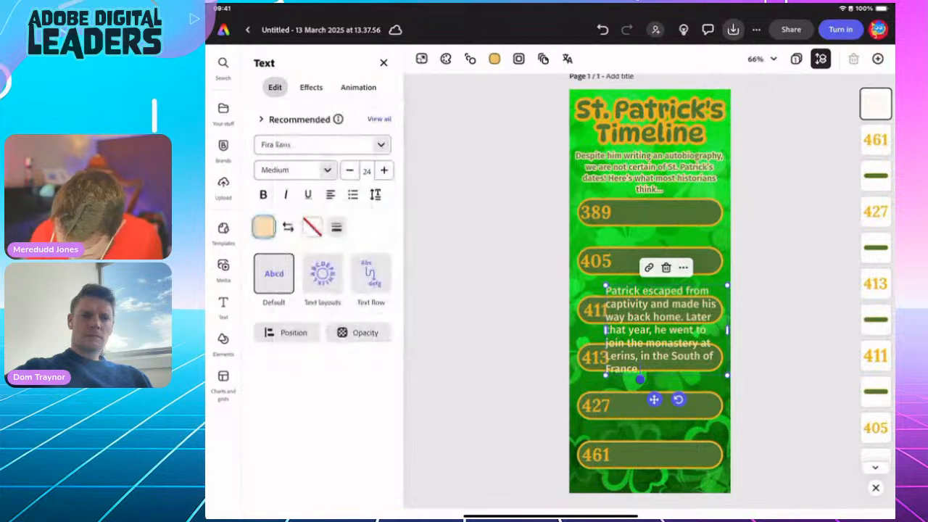
Shrink the 411 paragraph to font size 11, move it inside the 411 bar beside the date, and narrow its text box.
scroll(650, 291, "down", 1)
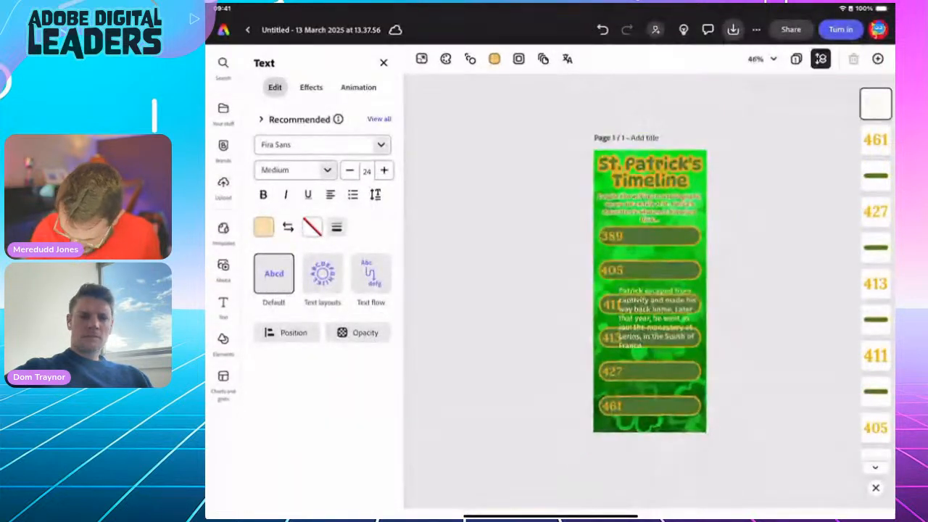
scroll(649, 291, "up", 5)
scroll(652, 319, "up", 5)
scroll(652, 319, "down", 5)
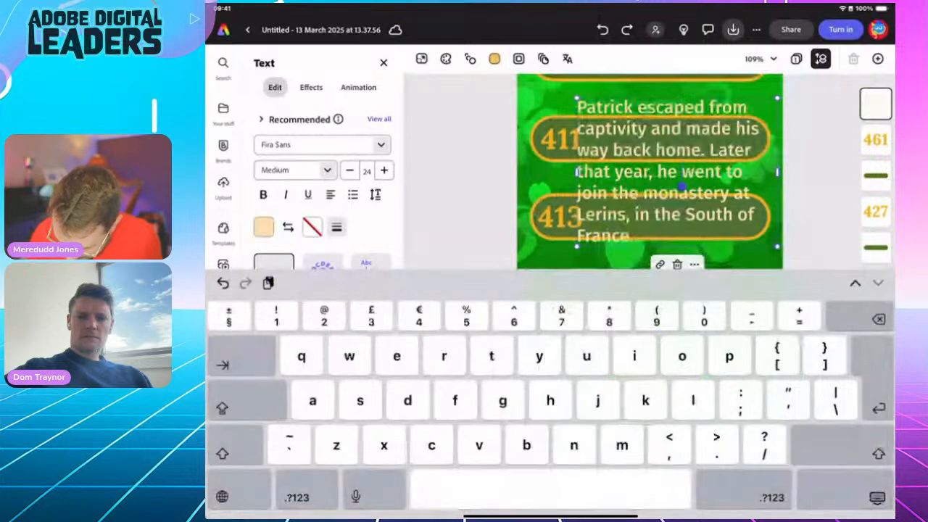
left_click(852, 492)
left_click_drag(777, 385, 749, 259)
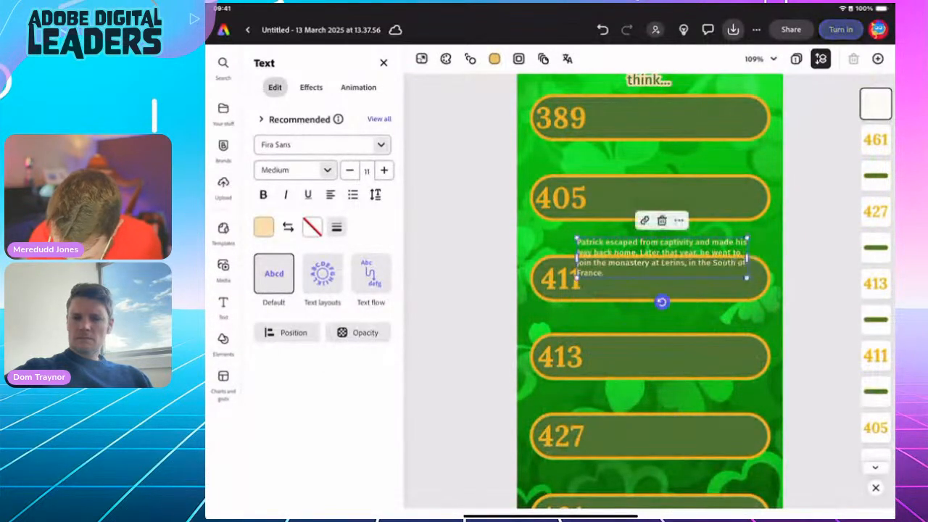
left_click_drag(662, 258, 668, 278)
left_click_drag(752, 298, 734, 277)
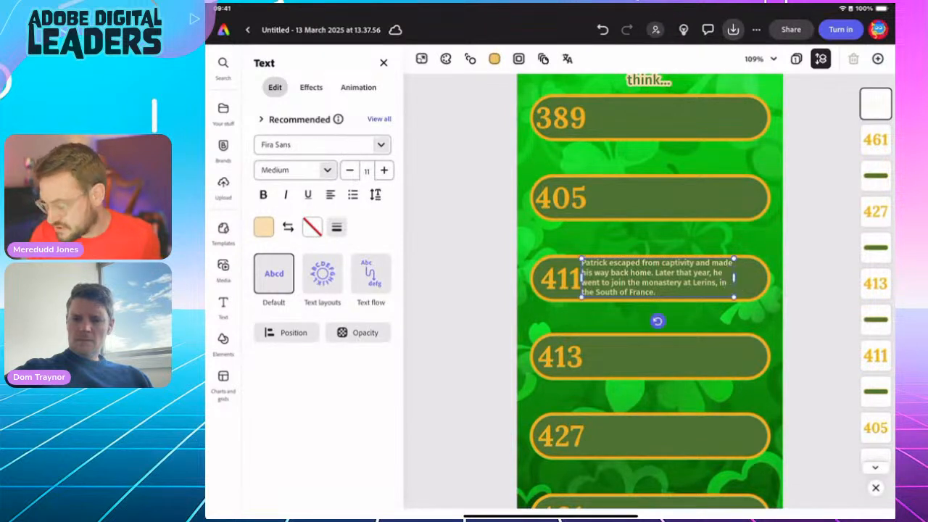
Duplicate the 411 paragraph and place the copy inside the 405 bar beside the date.
left_click(657, 321)
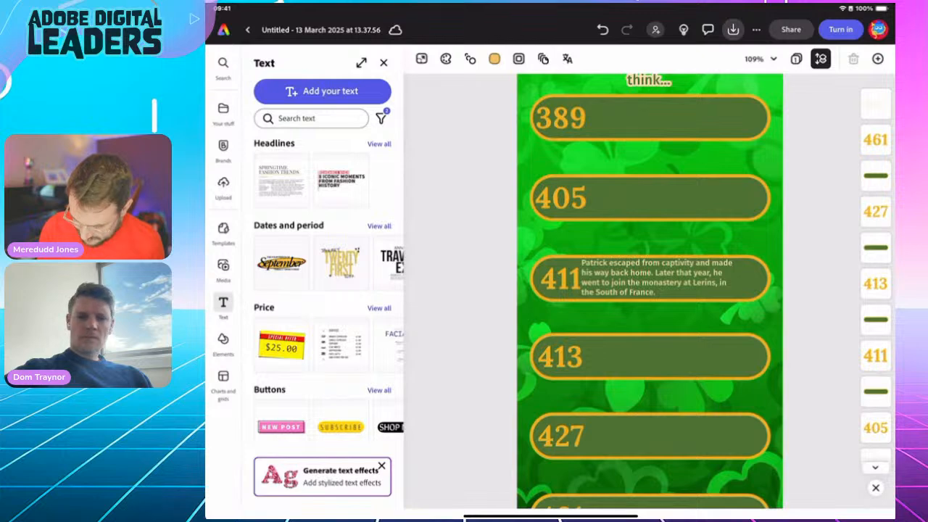
left_click(656, 278)
left_click(674, 241)
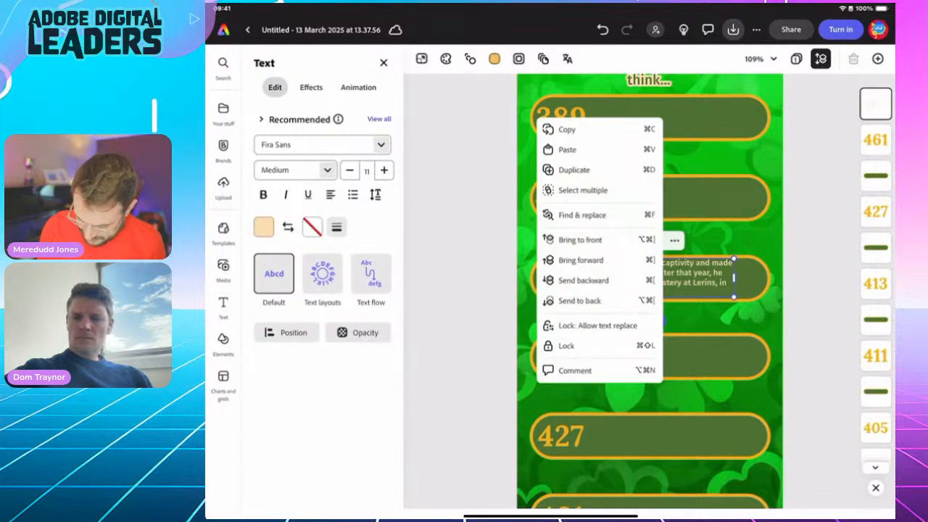
left_click(574, 170)
left_click_drag(677, 279, 663, 199)
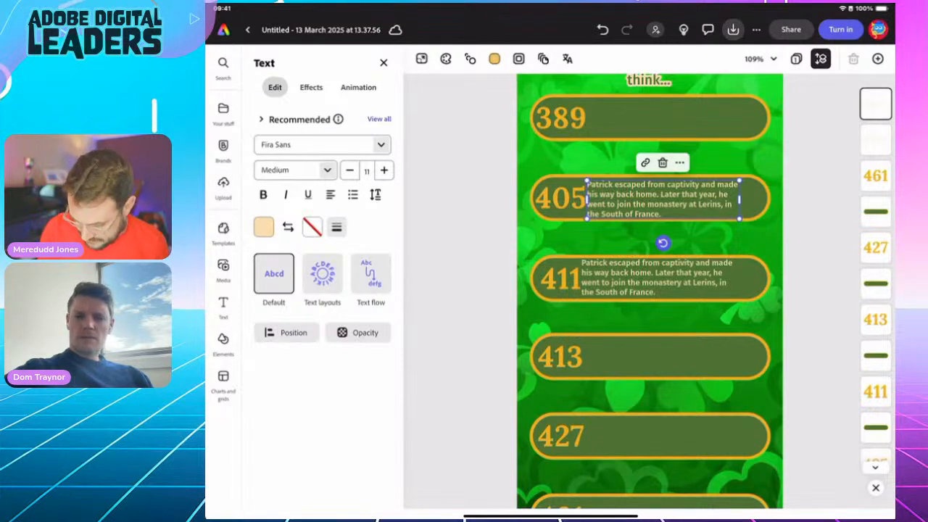
Duplicate the paragraph in the 405 bar and place the copy inside the 389 bar.
left_click(680, 163)
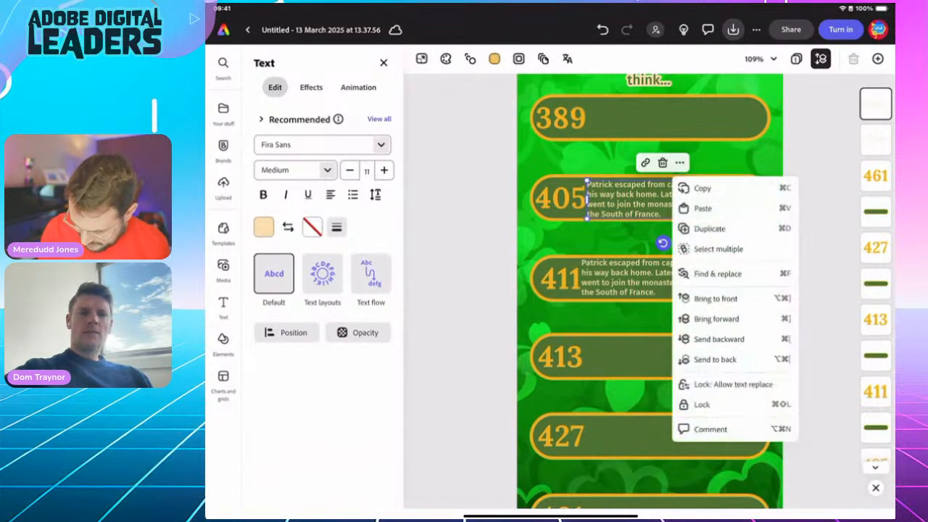
left_click(709, 228)
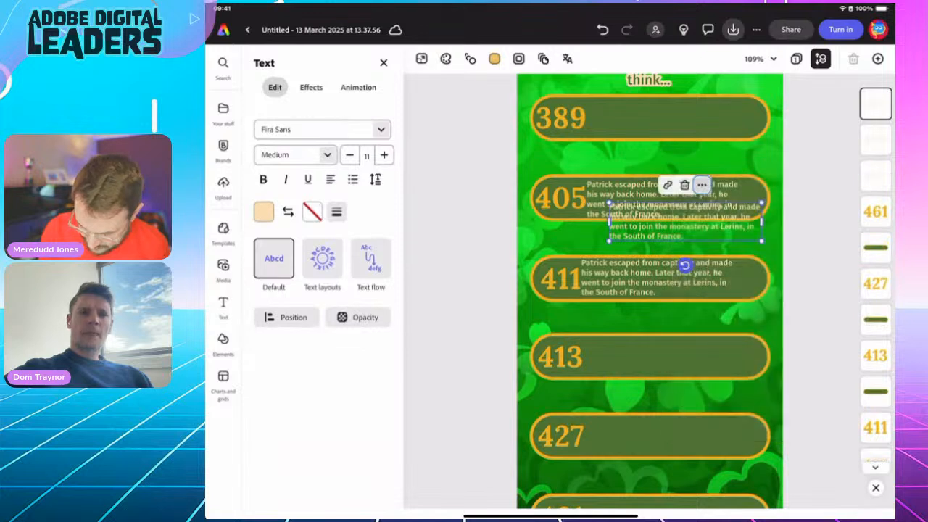
left_click_drag(663, 199, 658, 116)
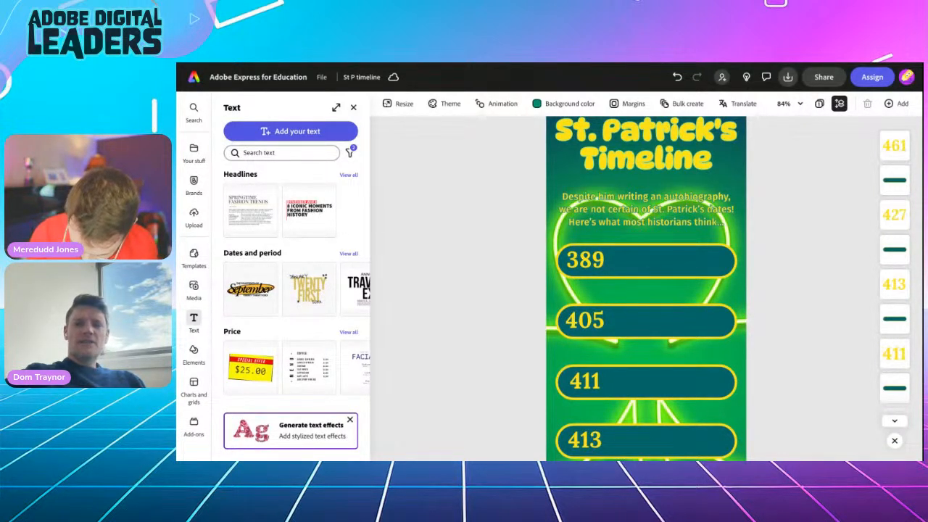
Copy the 411 paragraph from the lesson page and add it as a new text box in the St P timeline project.
left_click(464, 63)
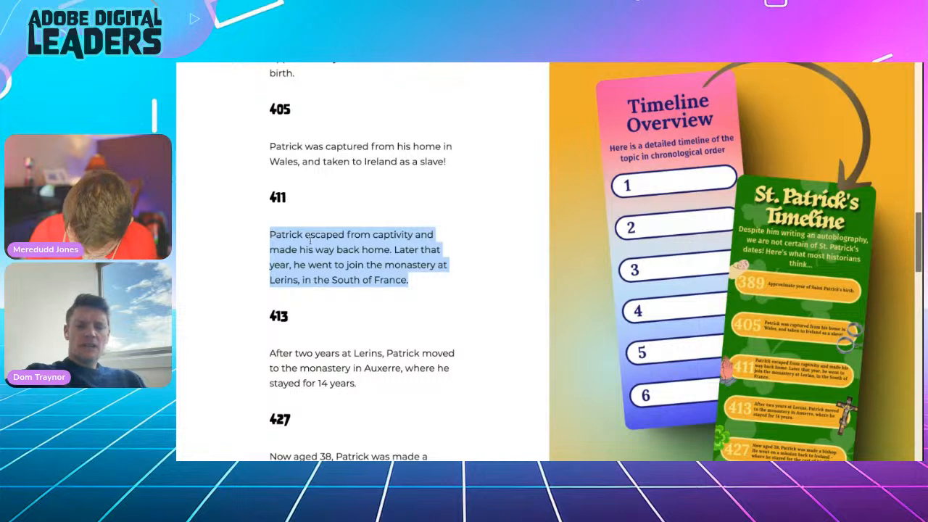
left_click(448, 66)
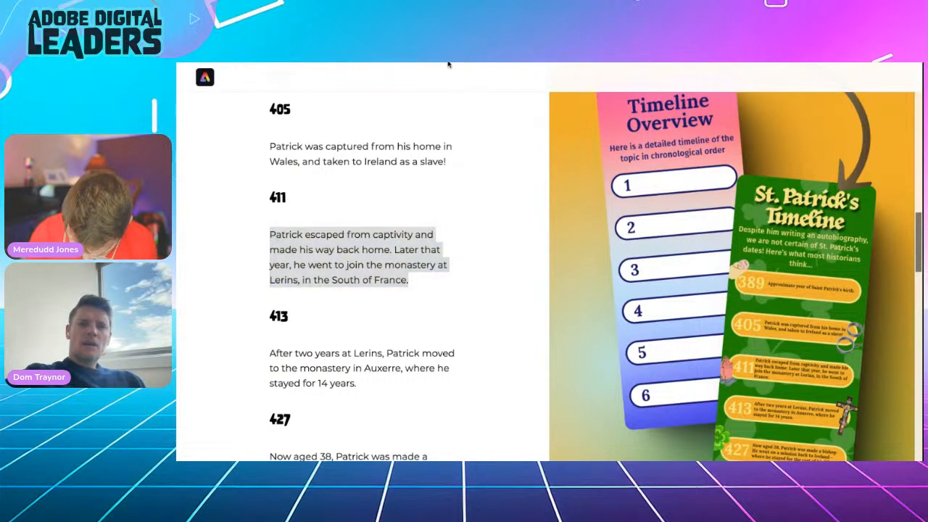
key("alt+Tab")
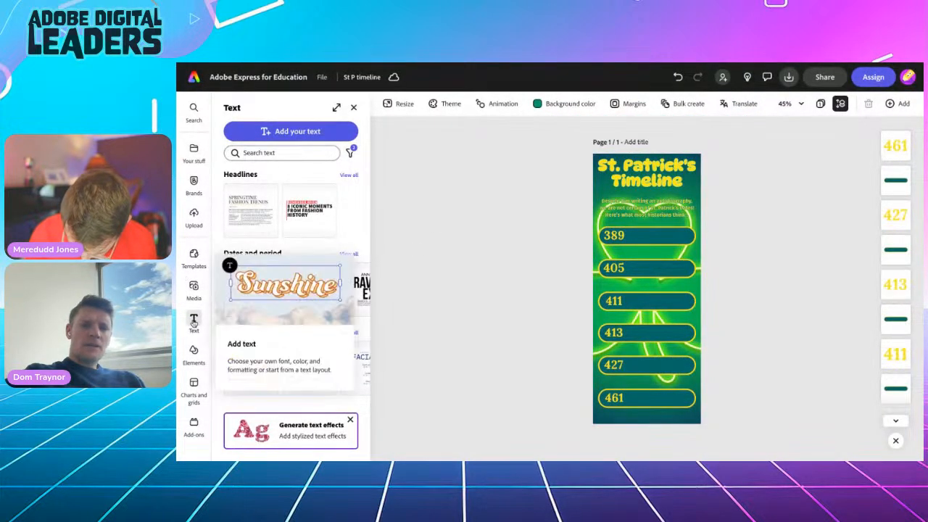
left_click(286, 130)
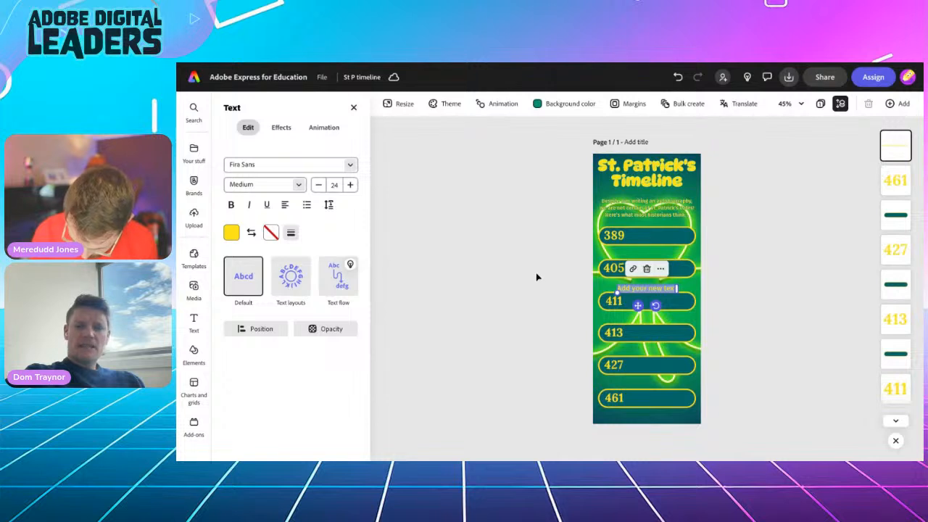
type("Patrick escaped from captivity and made his way back home. Later that year, he went to join the monastery at Lerins, in the South of France.")
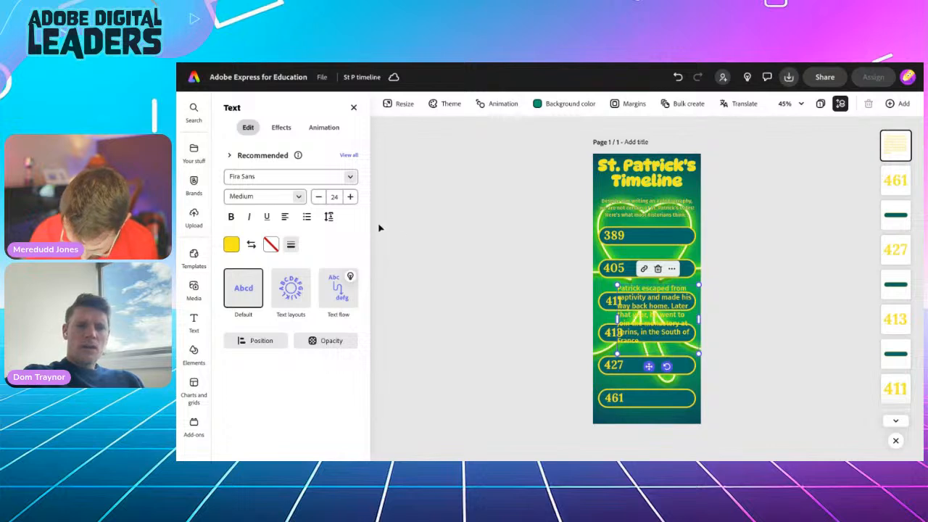
Shrink the new 411 paragraph in the St P timeline to font size 10.
left_click(317, 196)
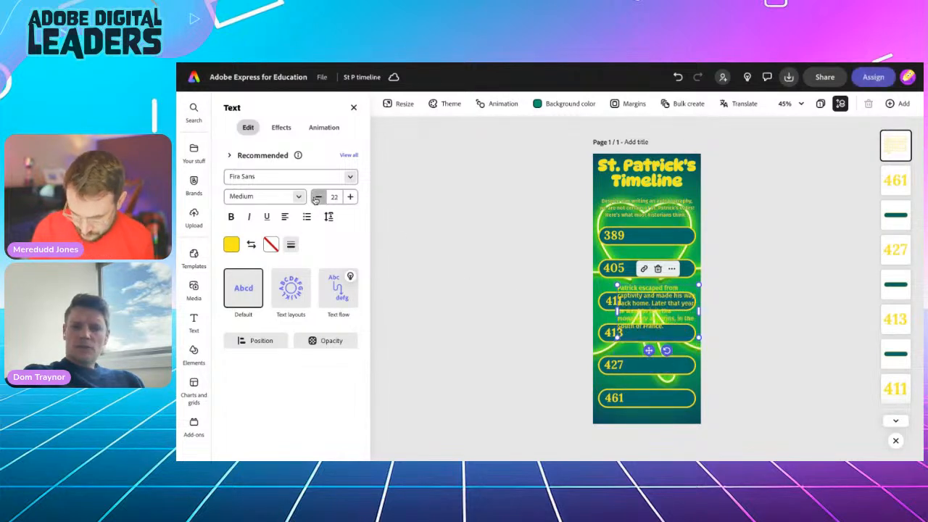
left_click(317, 196)
left_click(318, 196)
left_click(317, 198)
left_click(317, 197)
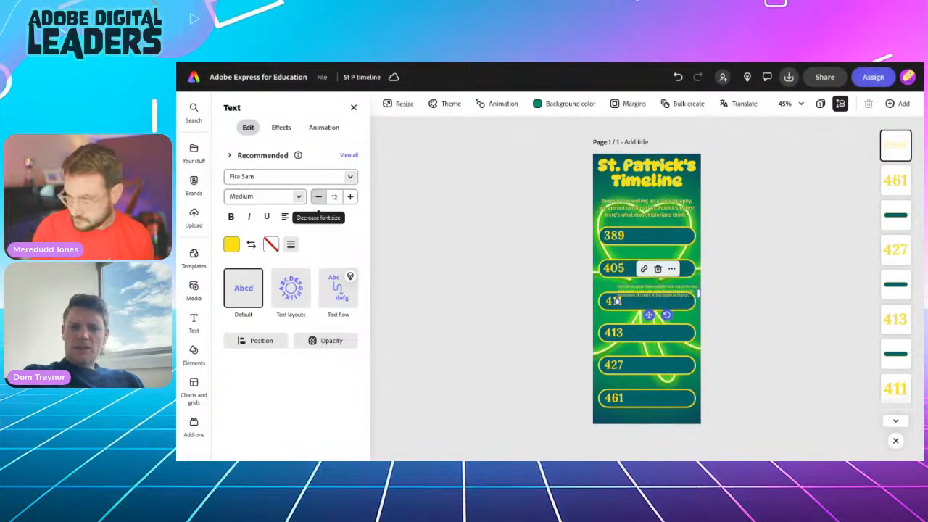
scroll(665, 329, "up", 6)
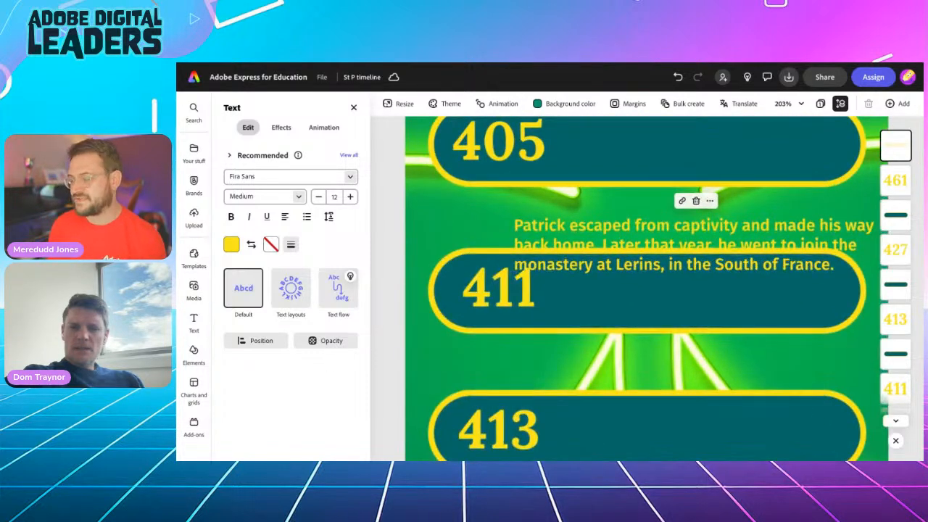
scroll(665, 328, "up", 2)
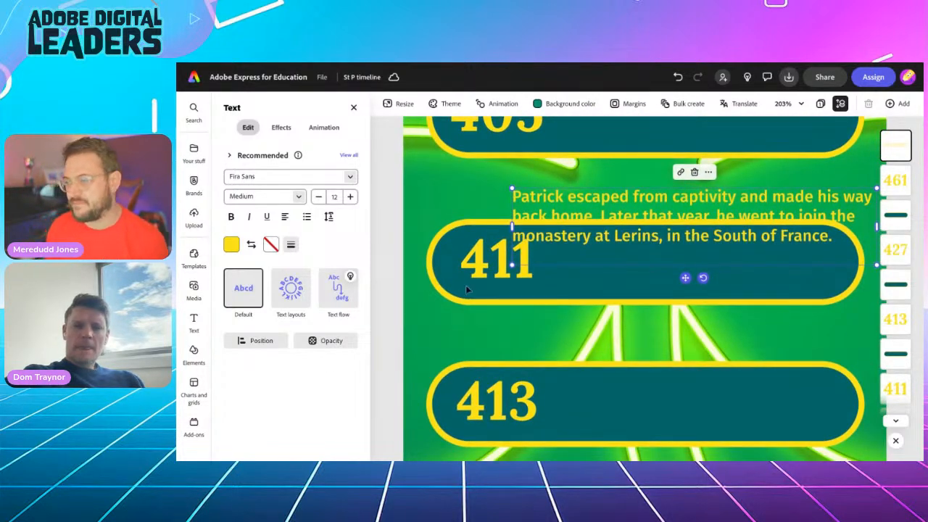
left_click(317, 197)
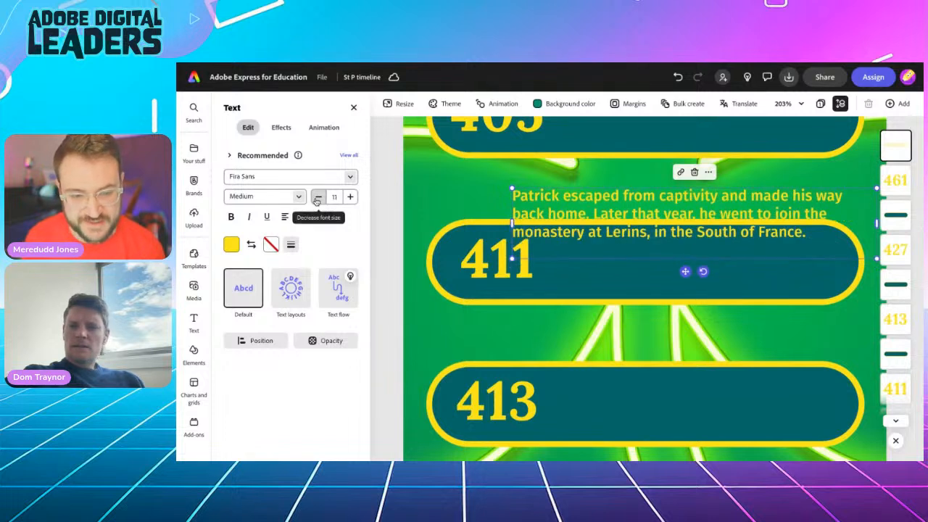
left_click(316, 197)
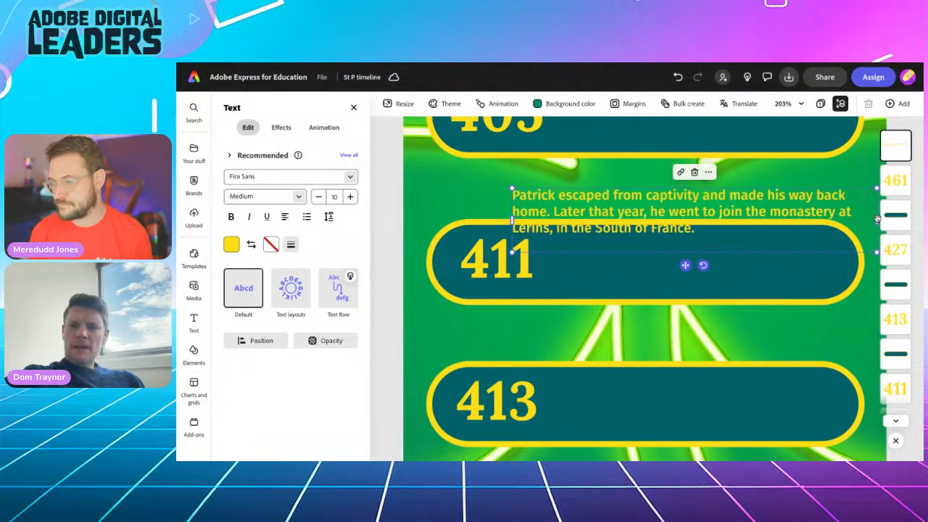
Narrow the 411 paragraph's text box, reduce it to font size 9, and fit it inside the 411 bar beside the date.
scroll(869, 225, "up", 1)
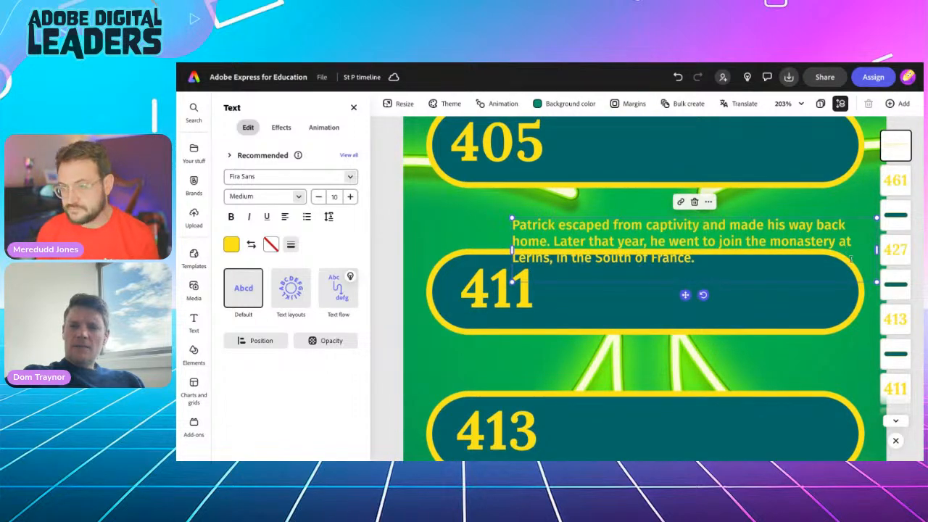
scroll(810, 268, "up", 3, "ctrl")
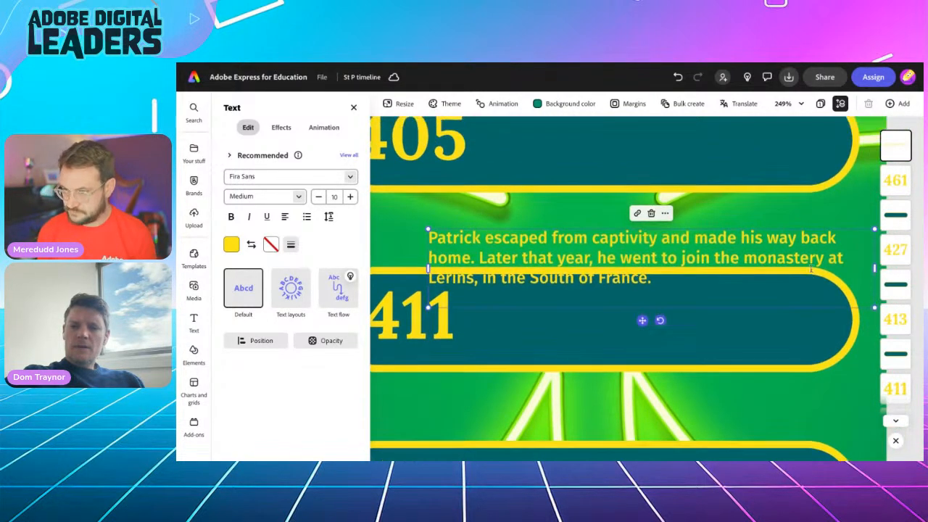
scroll(858, 268, "down", 4, "ctrl")
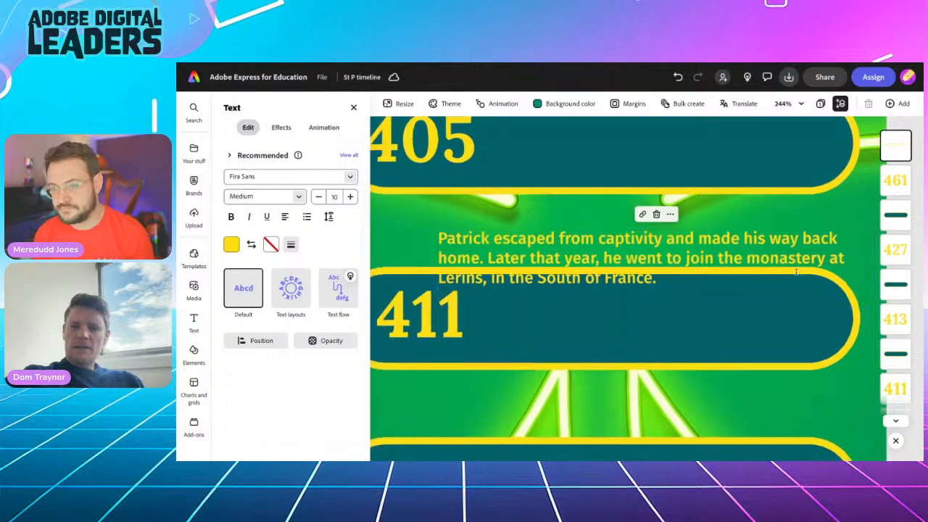
left_click_drag(824, 268, 752, 276)
left_click(318, 196)
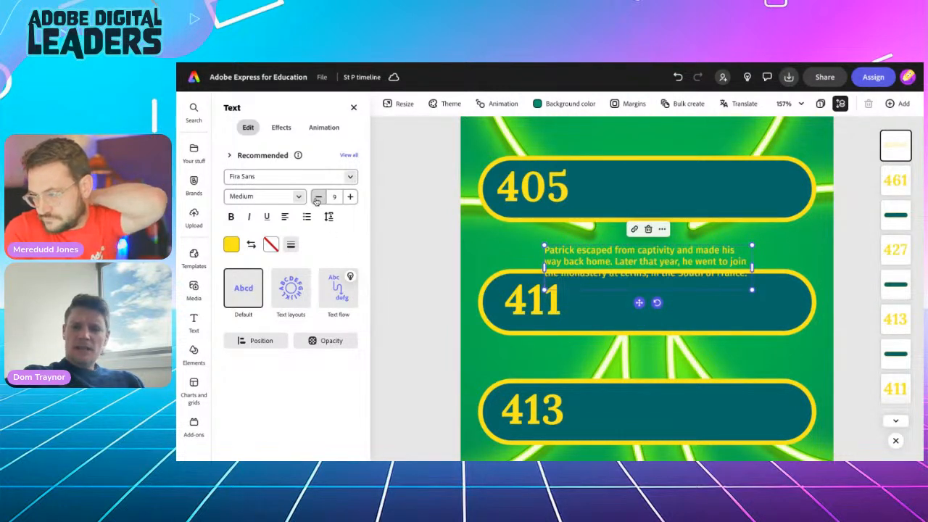
left_click_drag(638, 302, 661, 341)
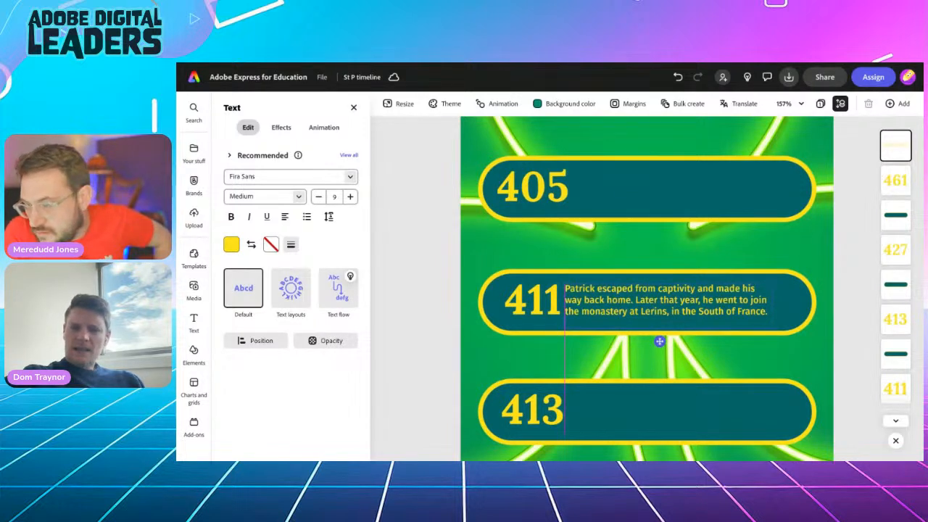
left_click_drag(659, 340, 664, 340)
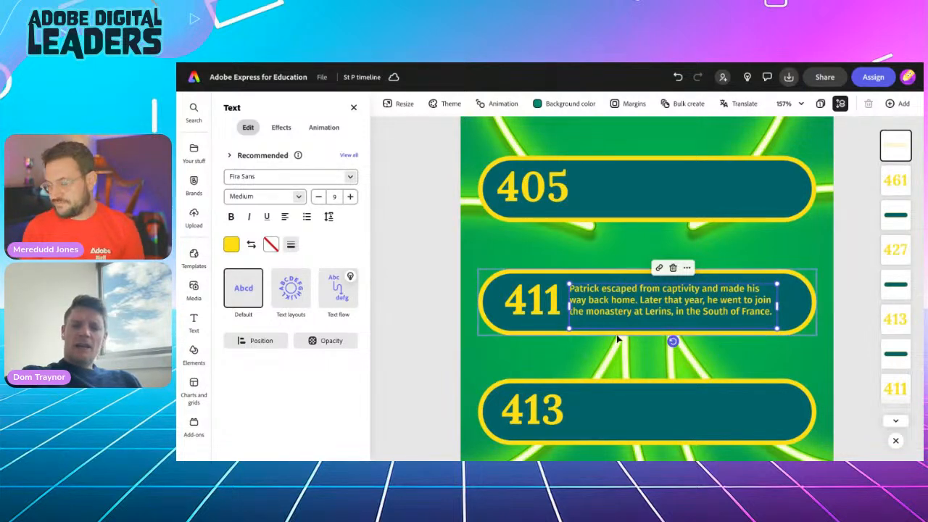
Duplicate the 411 paragraph in the St P timeline and place the copy inside the 389 bar.
scroll(617, 338, "down", 3)
scroll(617, 334, "down", 2)
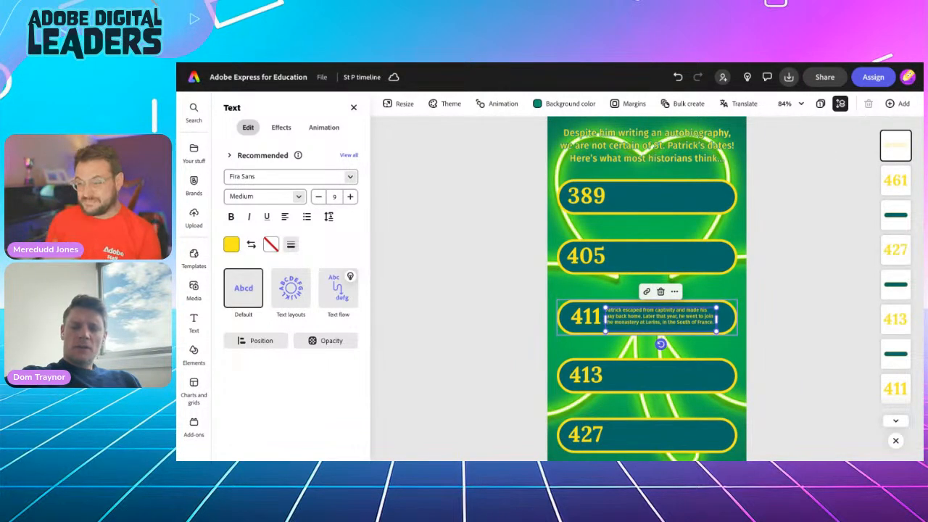
left_click(675, 292)
left_click(691, 145)
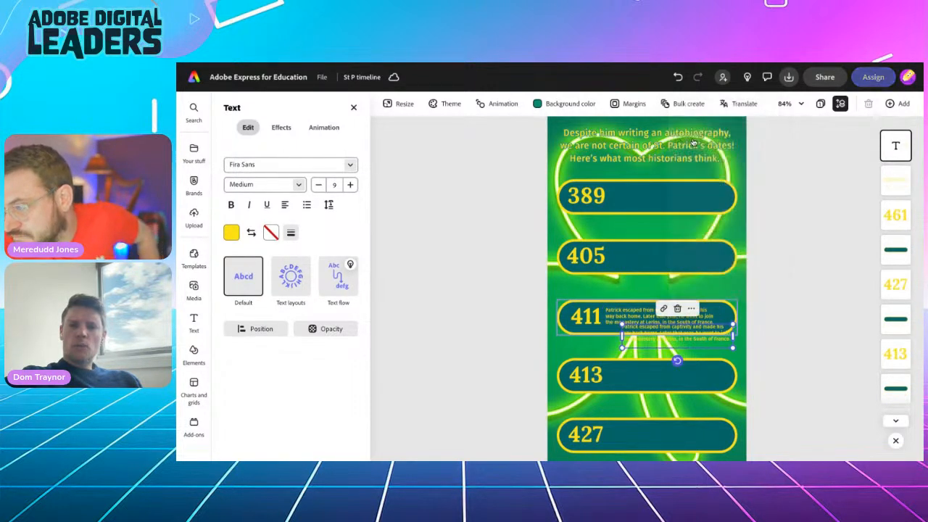
left_click_drag(656, 317, 647, 187)
Duplicate the 389 bar's paragraph and place the copy inside the 405 bar, aligned with the one above.
scroll(662, 225, "up", 5)
left_click(689, 157)
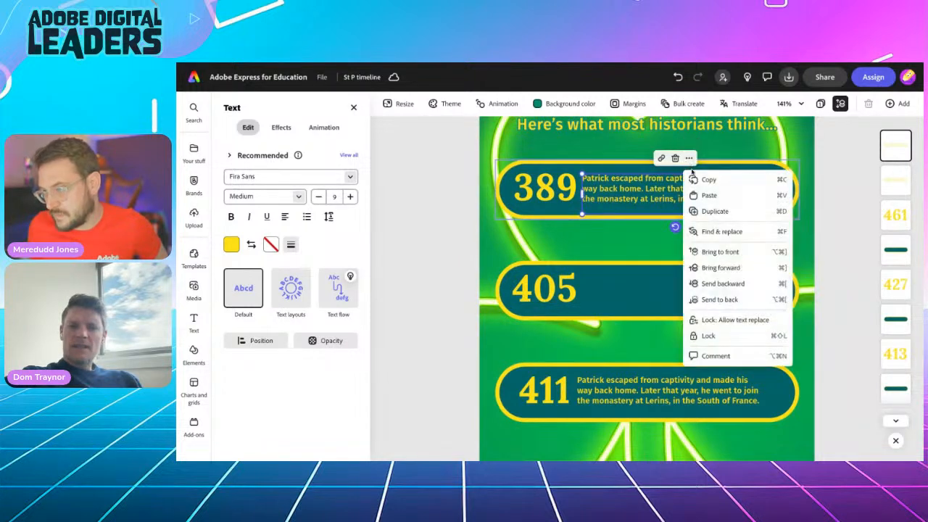
left_click(663, 210)
left_click_drag(663, 211, 633, 281)
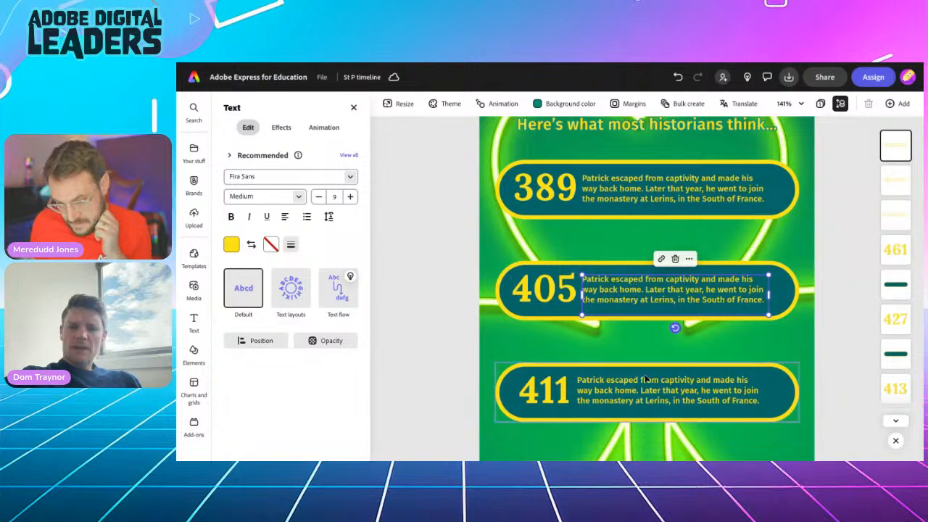
scroll(644, 374, "down", 5)
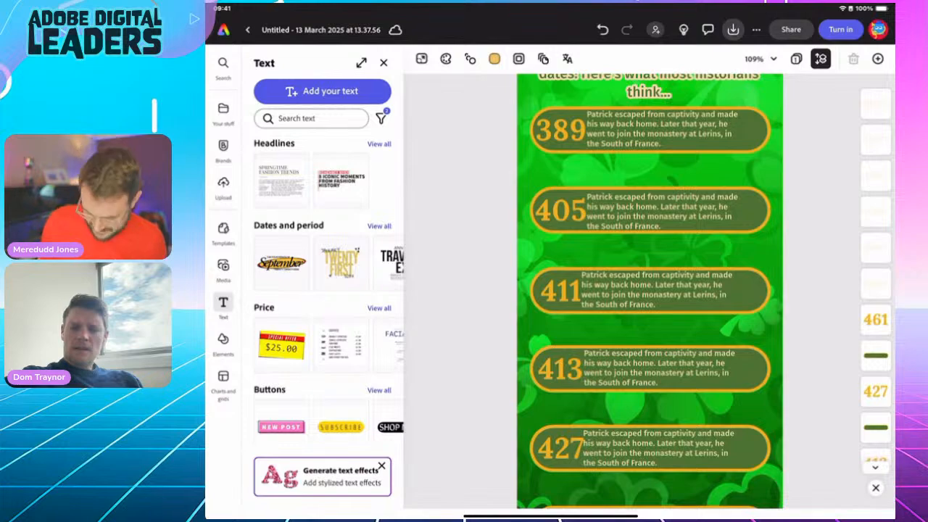
Switch to the St Patrick's Day 2025 document in Chrome and copy the sentence "Approximate year of Saint Patrick's birth.".
left_click_drag(551, 516, 580, 304)
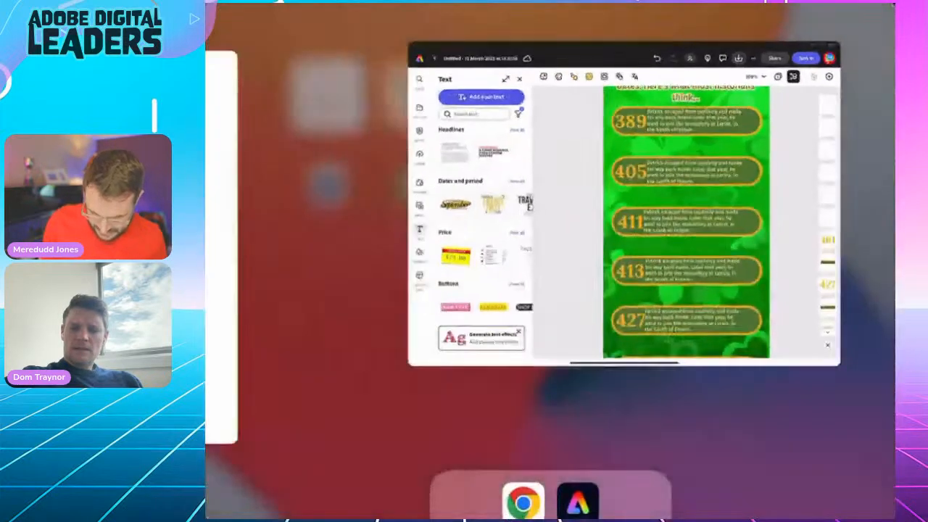
left_click(762, 331)
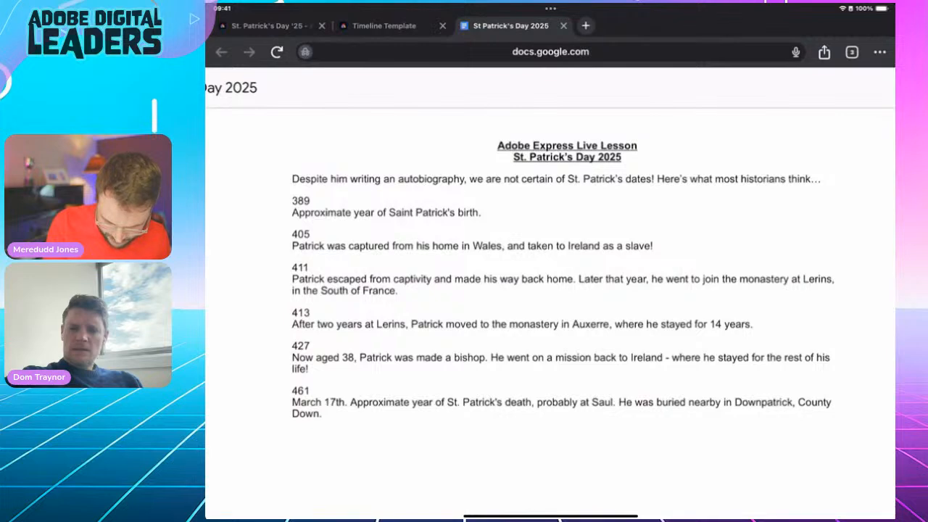
left_click_drag(297, 212, 480, 213)
key("ctrl+c")
left_click(233, 187)
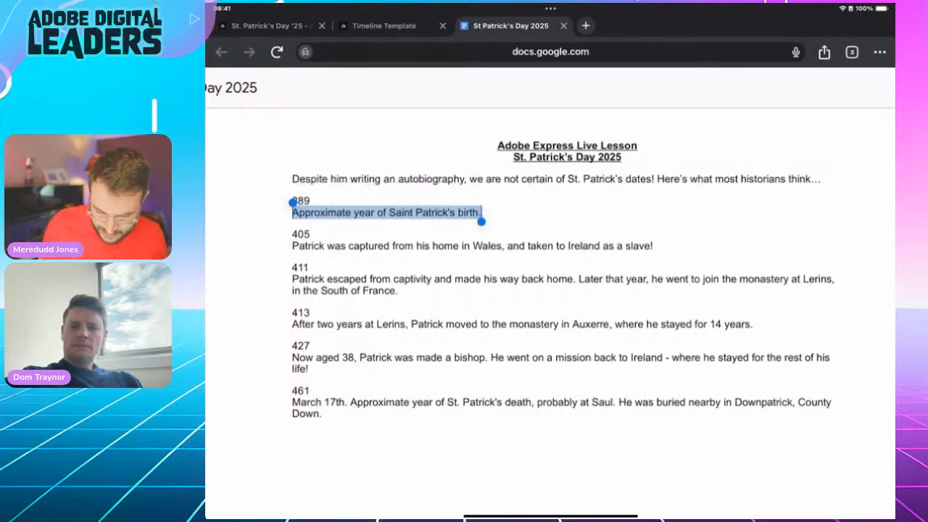
Switch to Adobe Express and replace the 389 bar's paragraph with the copied sentence "Approximate year of Saint Patrick's birth.".
left_click_drag(550, 516, 550, 326)
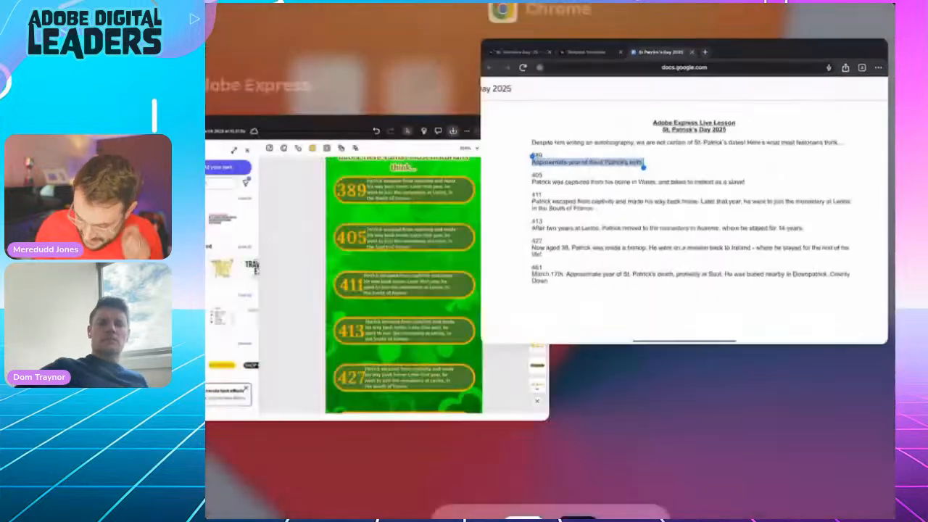
left_click(762, 334)
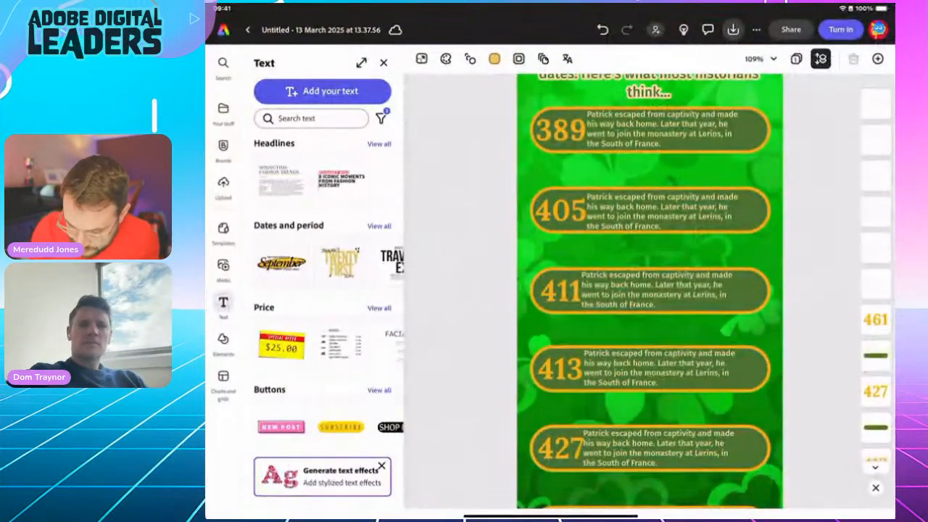
double_click(640, 134)
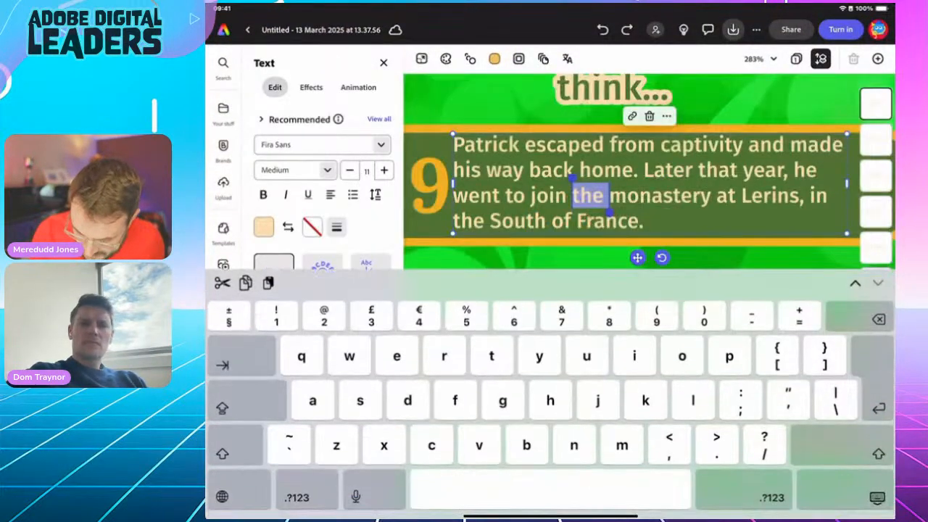
triple_click(588, 195)
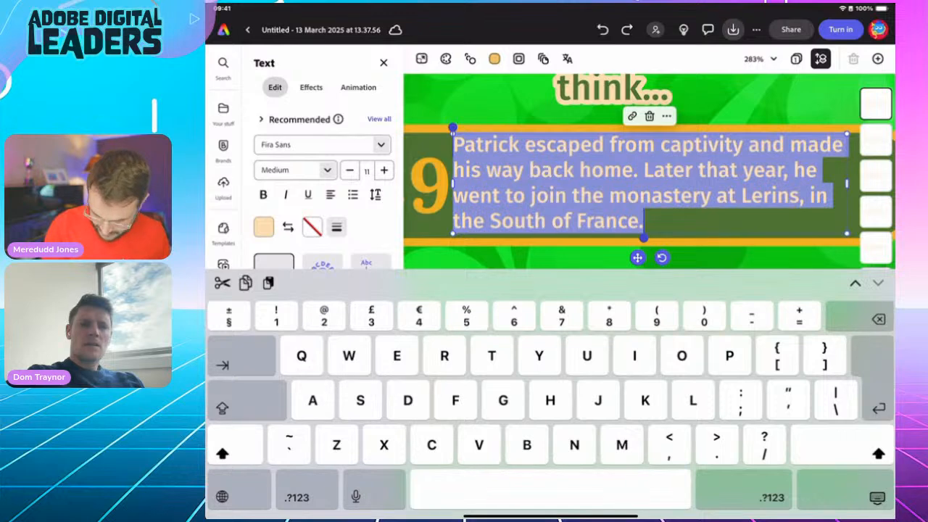
key("ctrl+v")
left_click(877, 497)
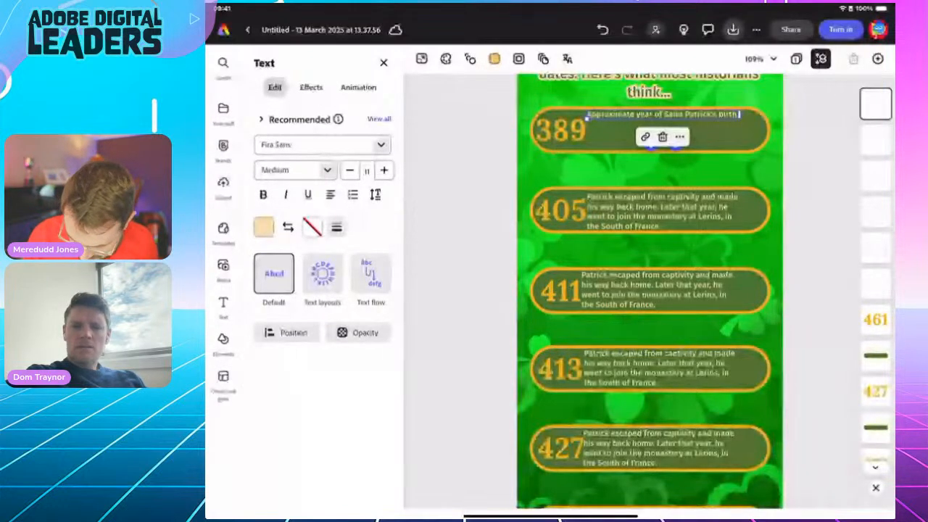
key("Escape")
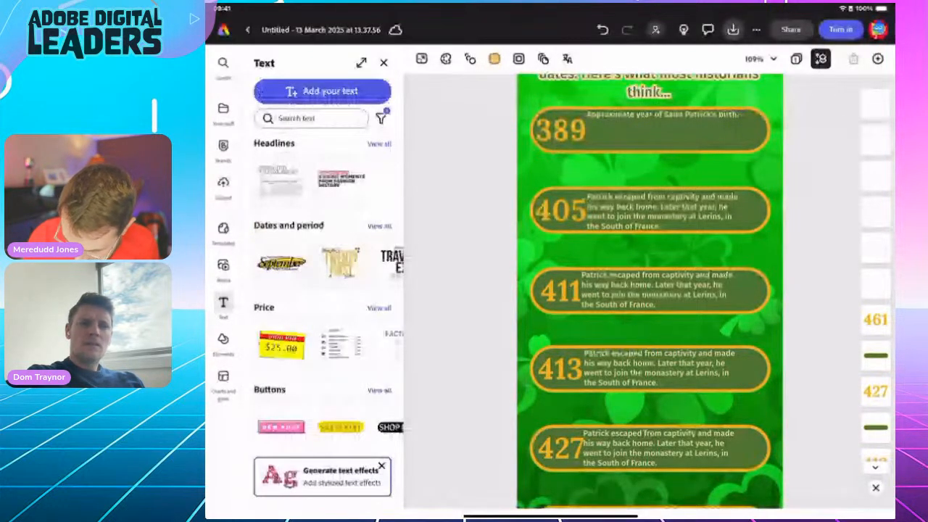
Narrow the 389 bar's text box so the sentence wraps onto two lines, and centre it vertically beside the date.
left_click(662, 116)
left_click_drag(662, 115, 663, 125)
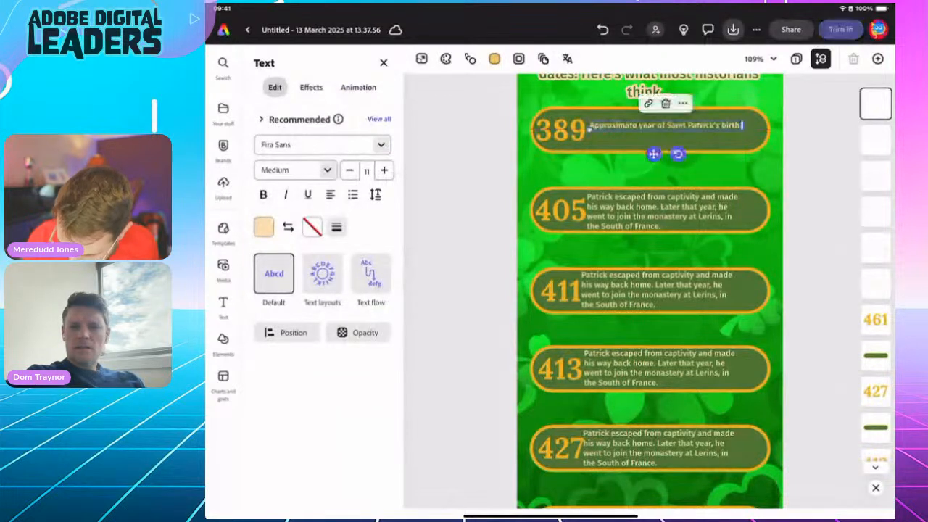
left_click_drag(741, 125, 715, 131)
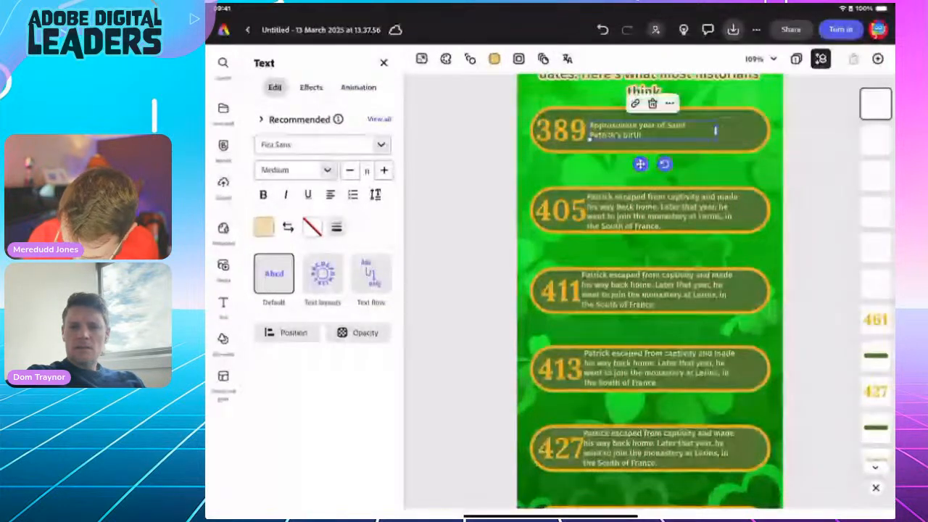
mouse_move(640, 164)
left_mouse_down()
mouse_move(650, 164)
mouse_move(637, 164)
left_mouse_up()
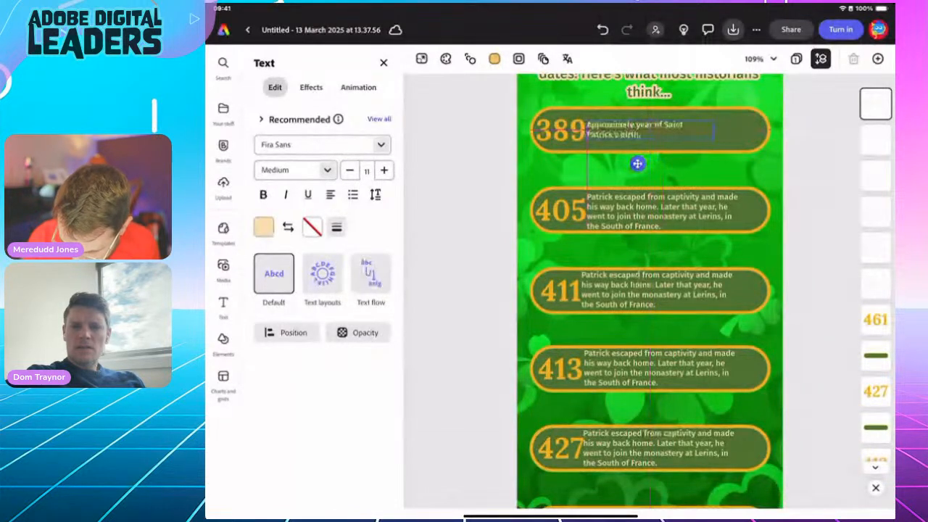
left_click_drag(637, 164, 637, 163)
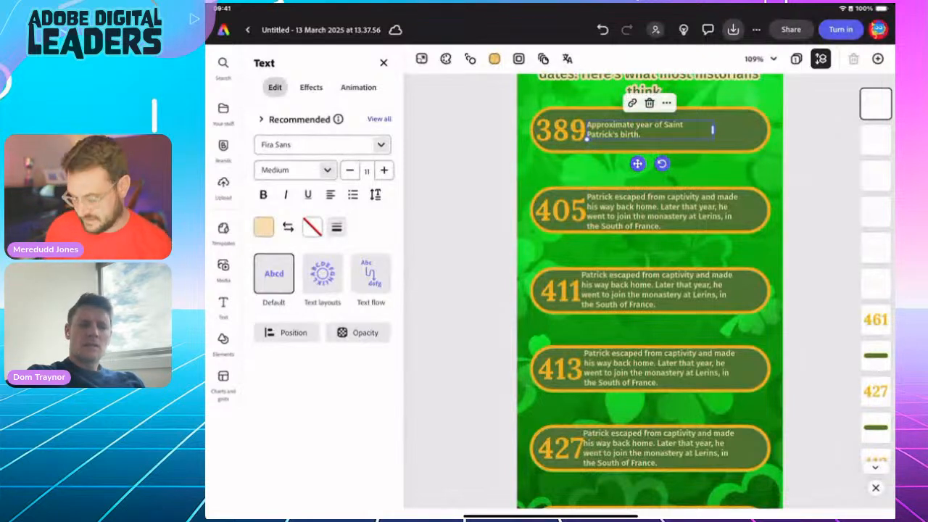
left_click(464, 217)
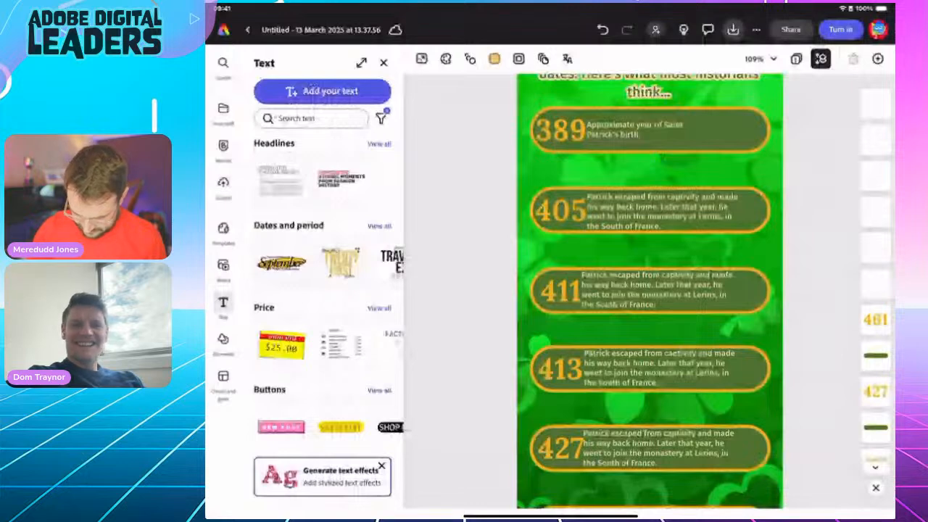
Switch to the document in Chrome and copy the 405 sentence "Patrick was captured from his home in Wales, and taken to Ireland as a slave!".
left_click_drag(551, 516, 551, 305)
left_click(718, 324)
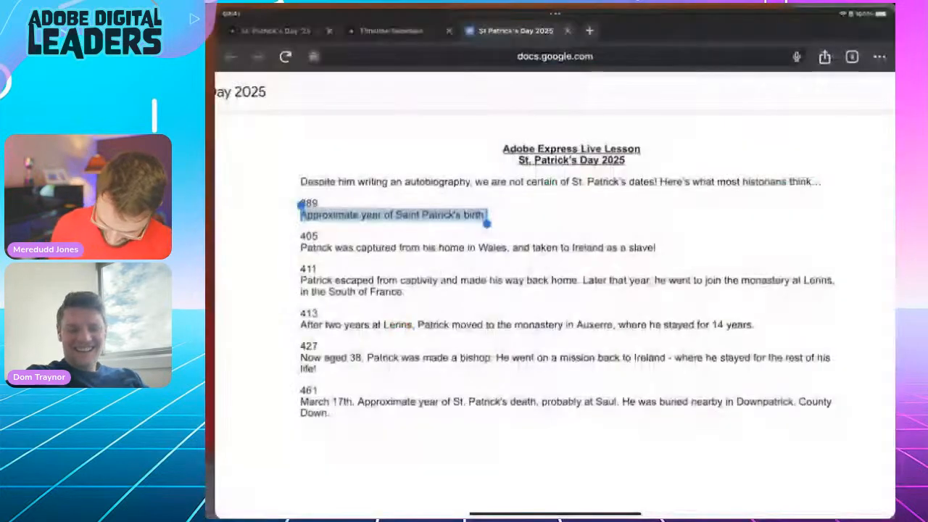
left_click(294, 246)
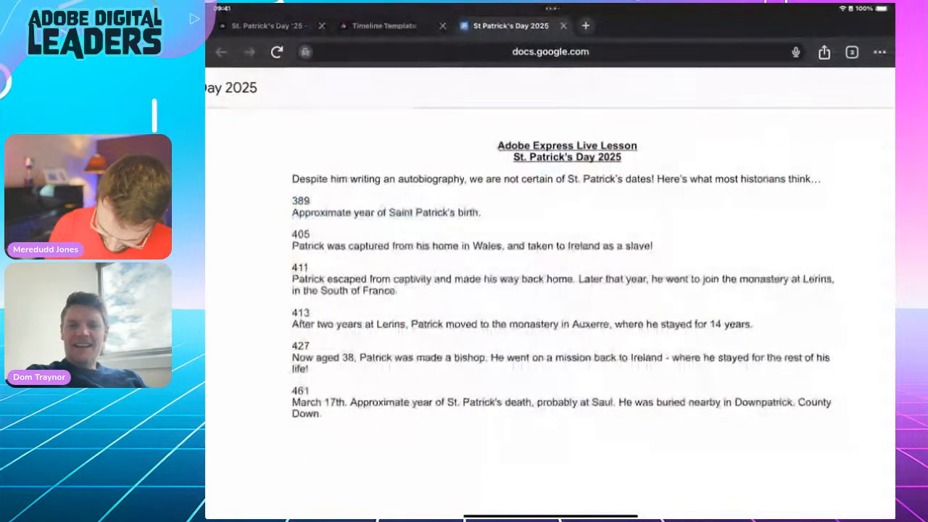
left_click_drag(294, 246, 652, 250)
key("ctrl+c")
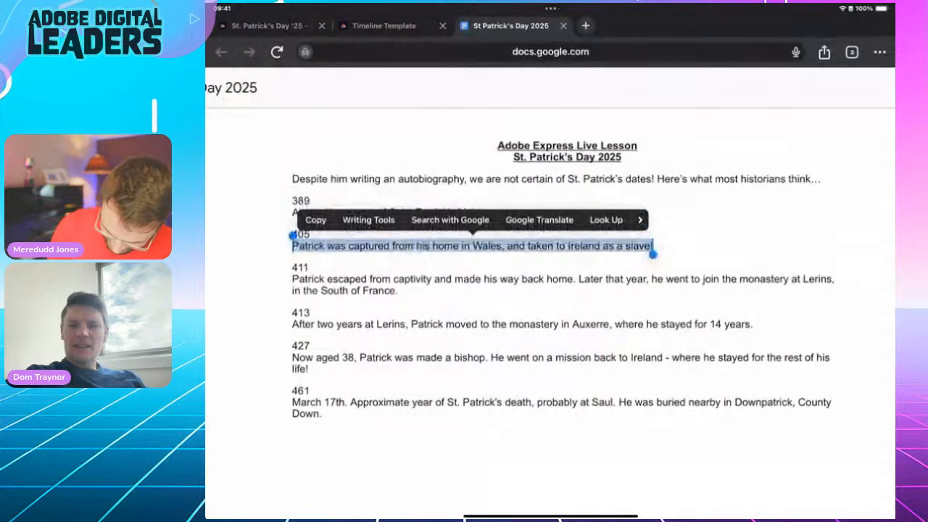
left_click(316, 220)
Switch to Adobe Express and replace the 405 bar's paragraph with the copied sentence about Patrick's capture.
left_click_drag(550, 516, 550, 449)
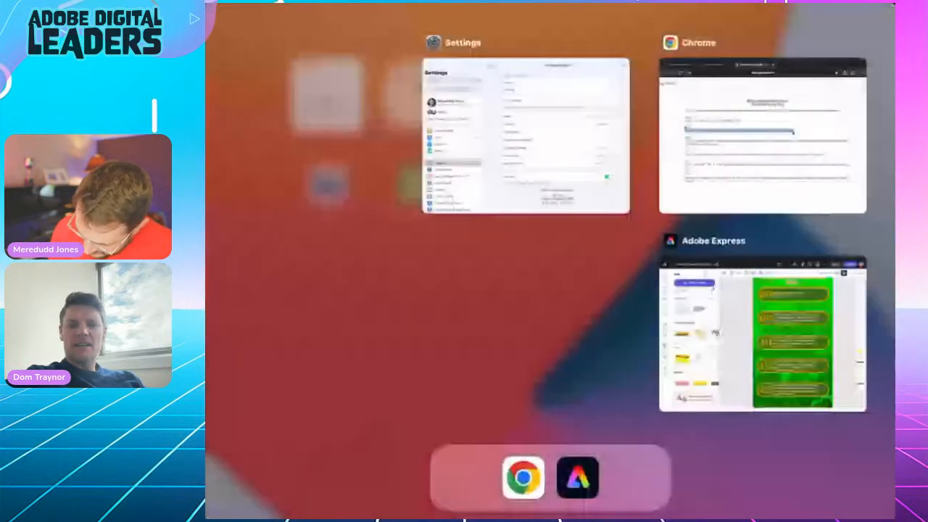
left_click(762, 331)
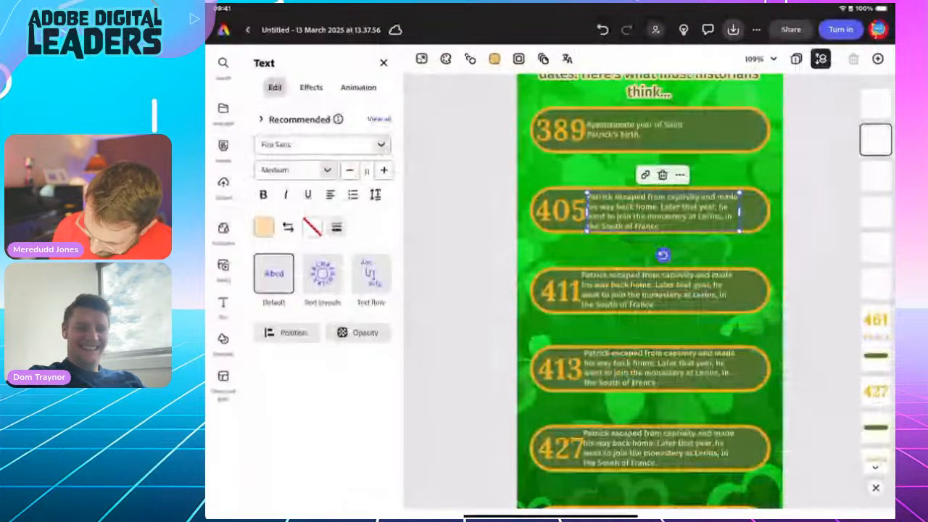
double_click(621, 207)
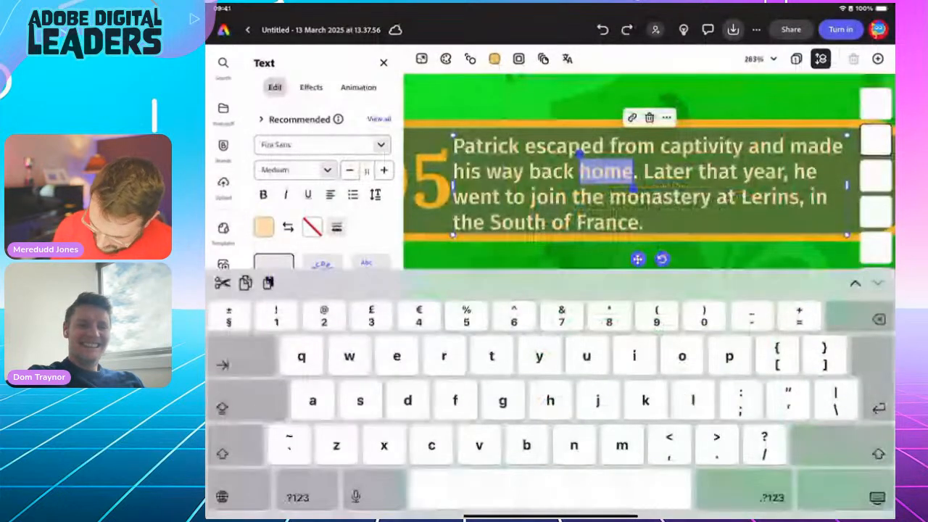
double_click(505, 171)
double_click(552, 171)
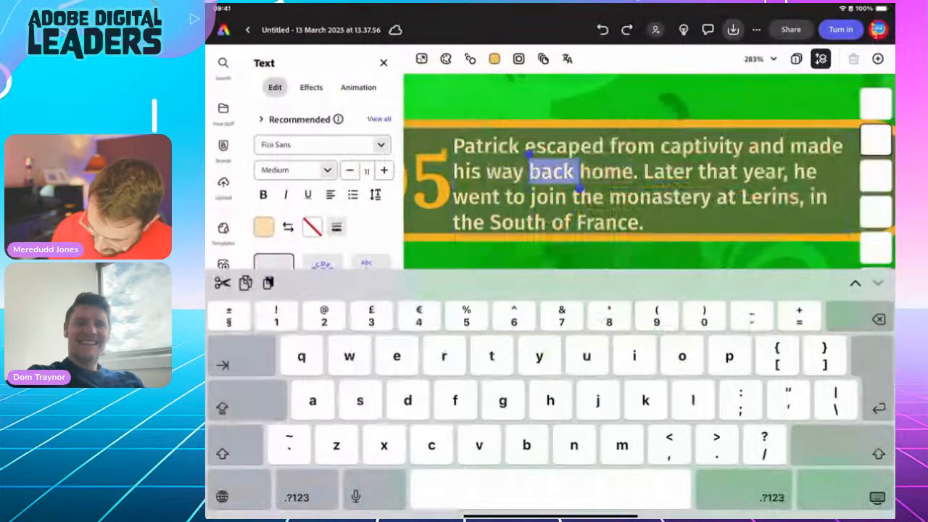
left_click_drag(530, 173, 454, 146)
left_click_drag(578, 173, 643, 225)
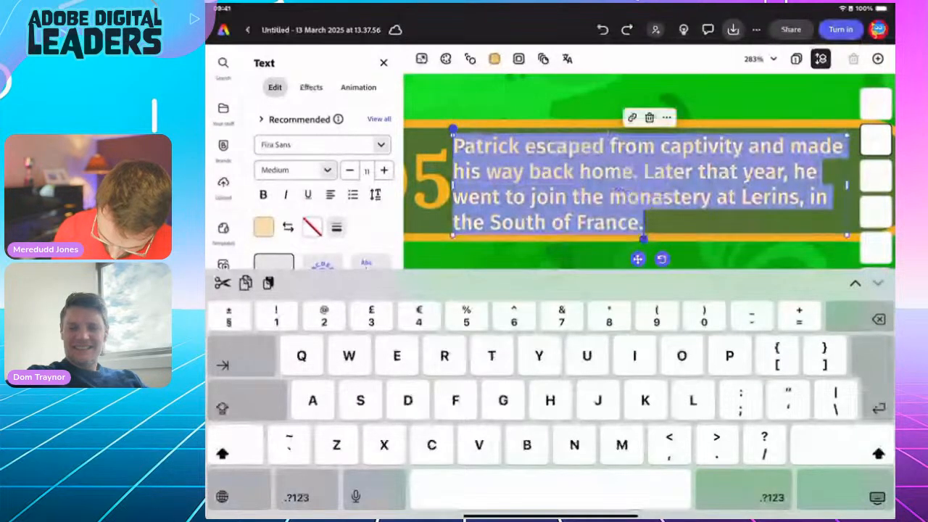
left_click(268, 283)
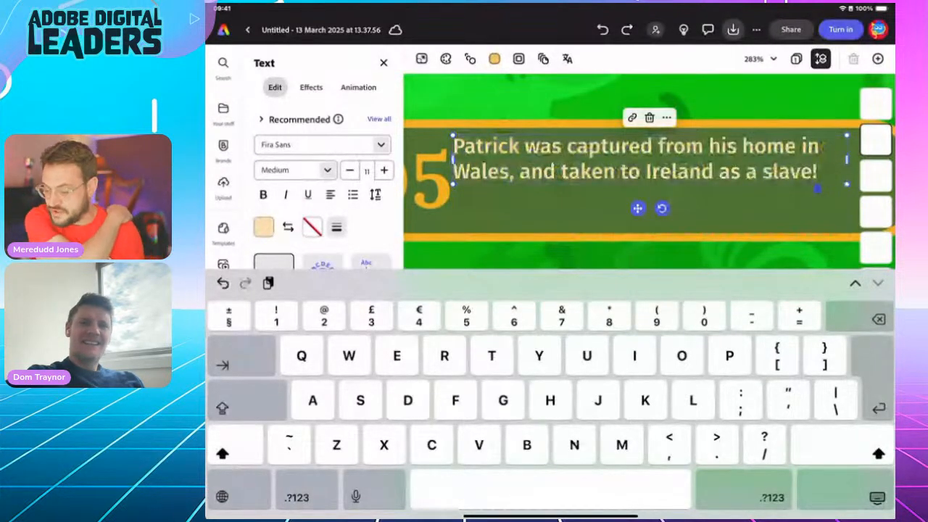
left_click(877, 498)
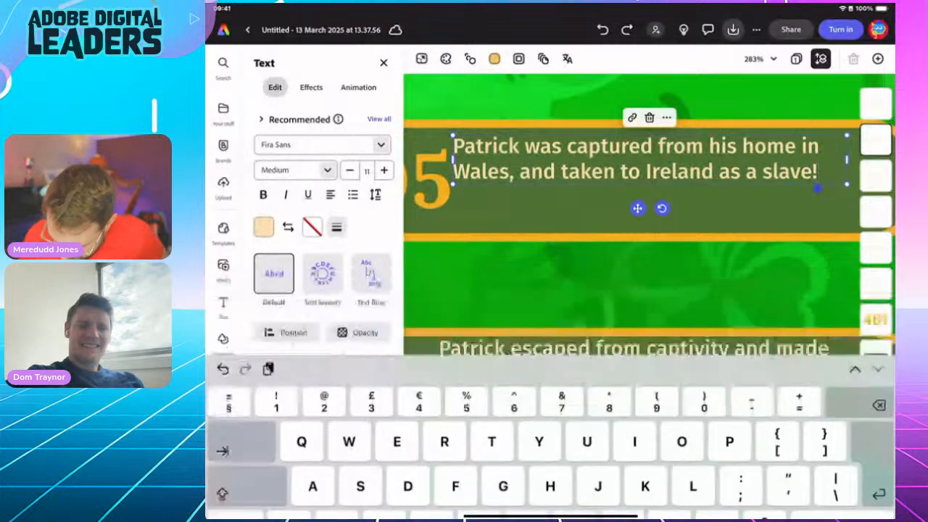
Narrow the 405 bar's text box so its sentence wraps onto three lines, and centre it vertically in the bar.
left_click(721, 206)
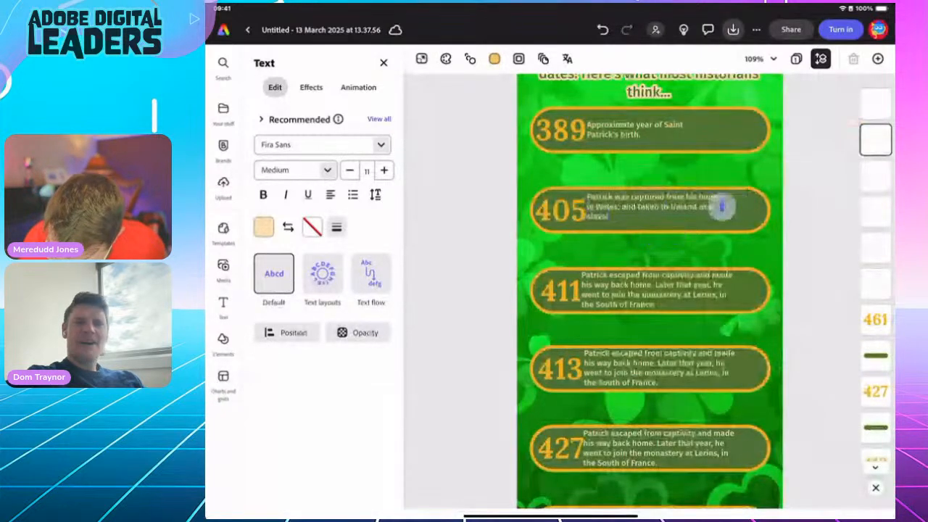
left_click(877, 513)
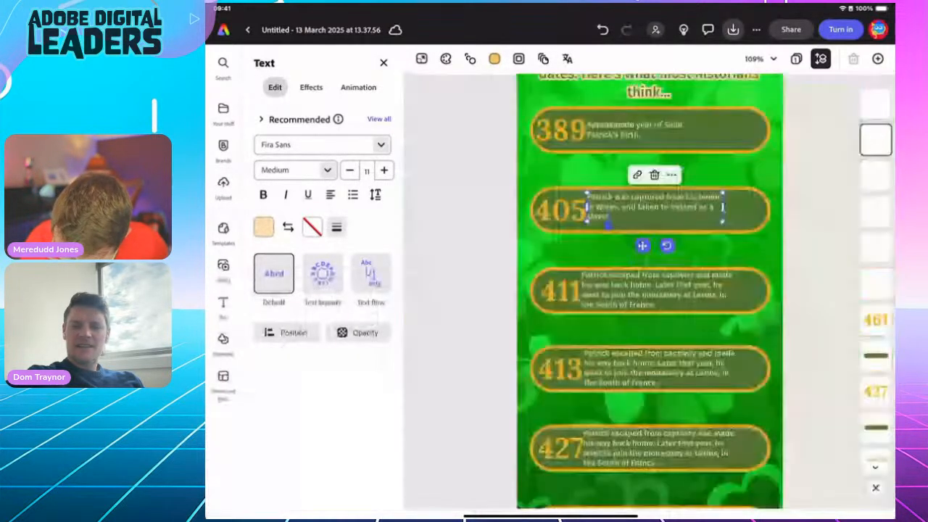
left_click_drag(654, 207, 654, 210)
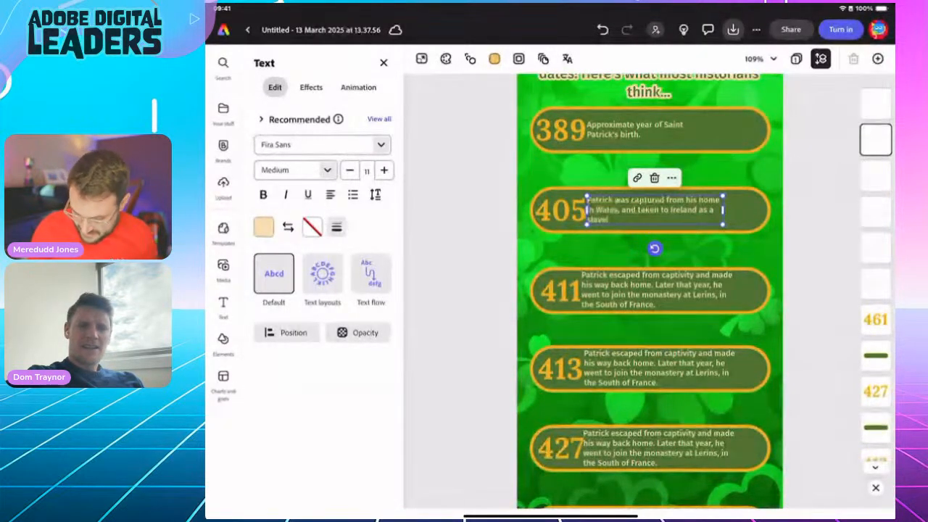
Switch to the document in Chrome and copy the two-sentence 411 paragraph about Patrick escaping captivity and joining the monastery at Lerins.
left_click_drag(551, 516, 551, 464)
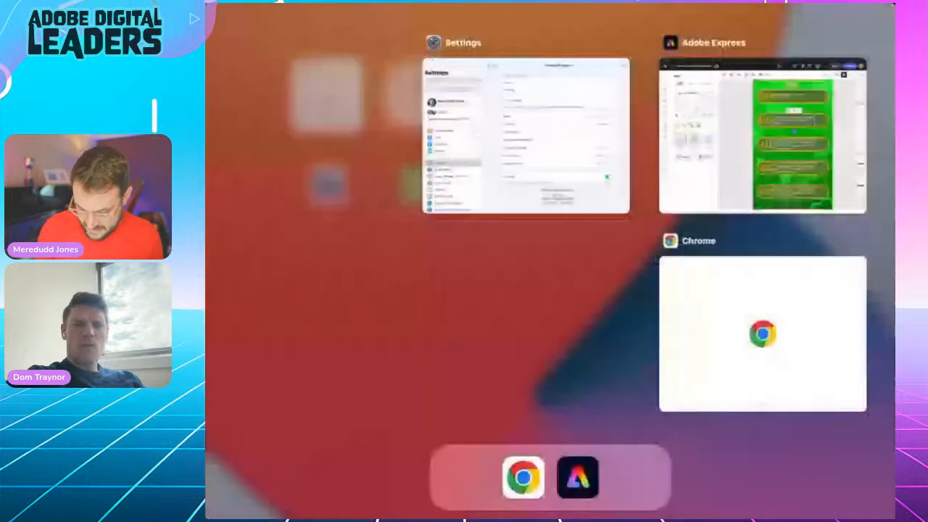
left_click(761, 332)
left_click(551, 457)
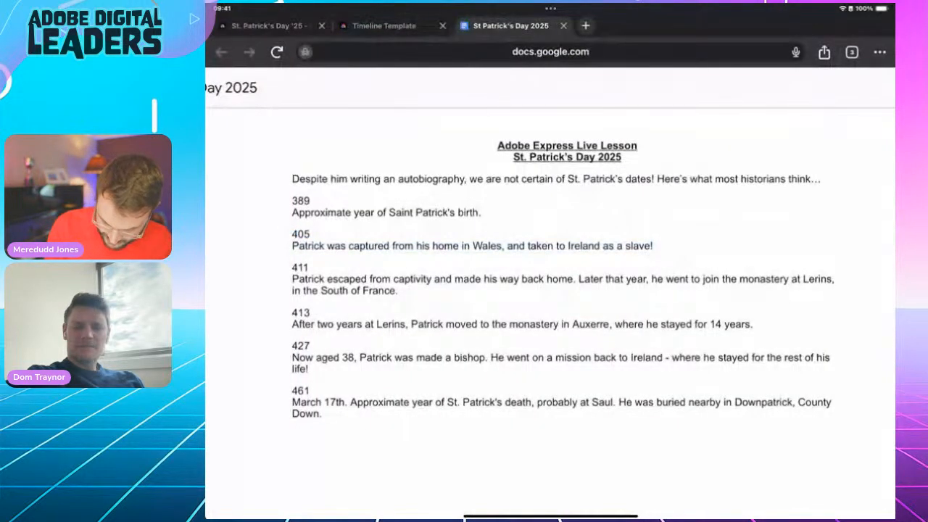
left_click_drag(309, 280, 406, 291)
left_click(551, 456)
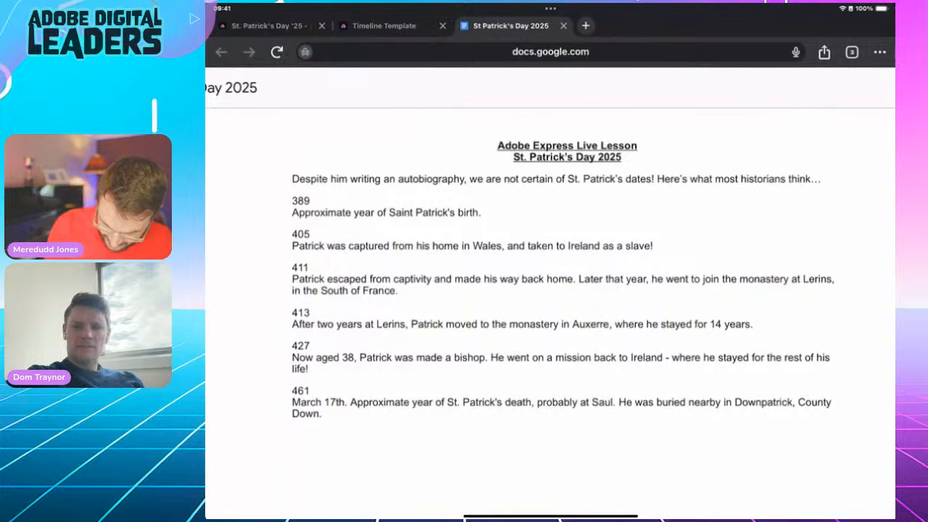
left_click_drag(304, 279, 399, 293)
key("ctrl+c")
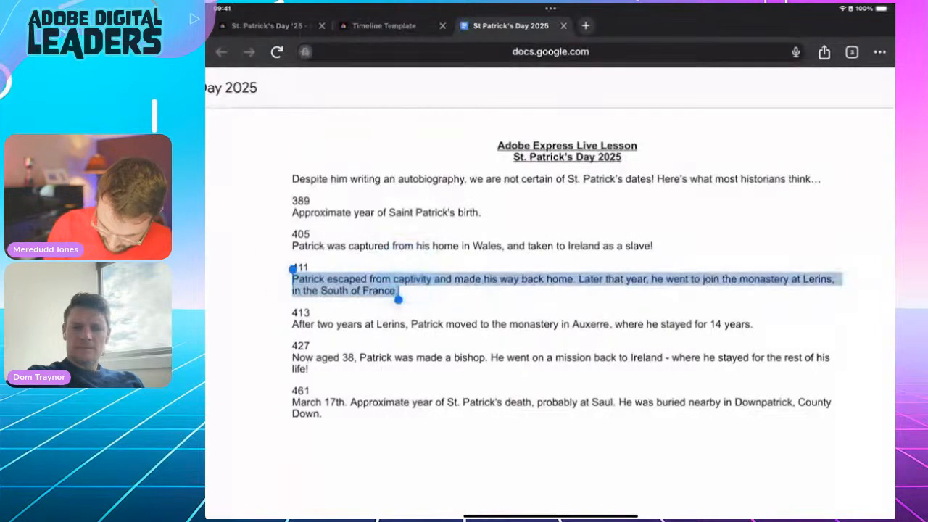
left_click(410, 253)
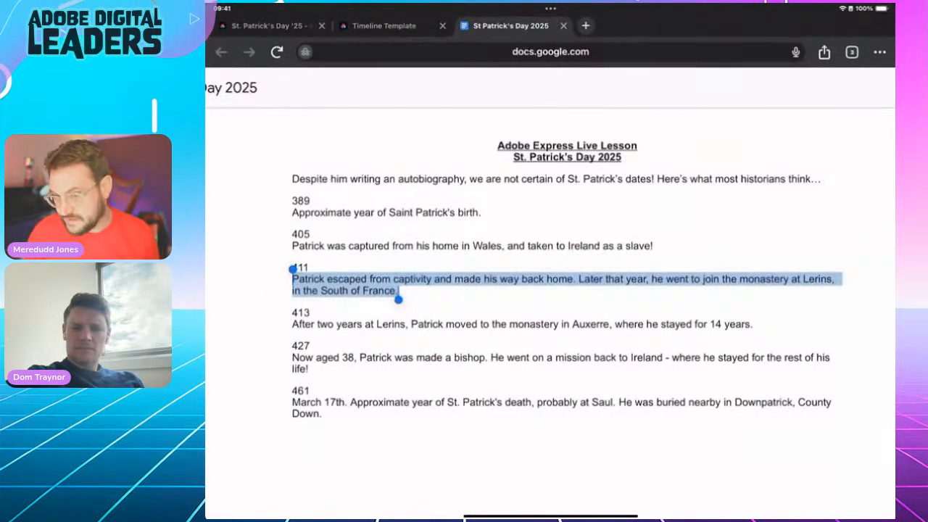
Switch to Adobe Express and replace the 411 bar's paragraph with the copied 411 text.
left_click_drag(551, 516, 609, 435)
left_click(762, 338)
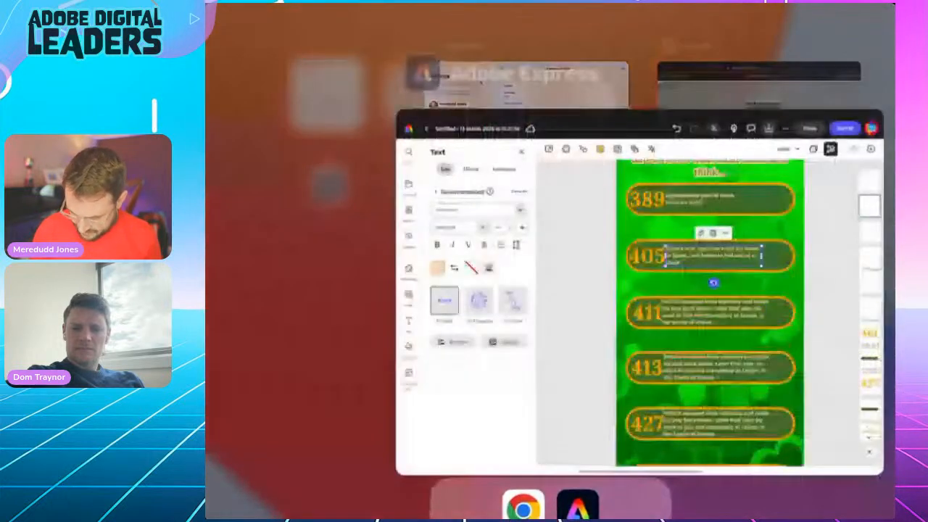
double_click(640, 286)
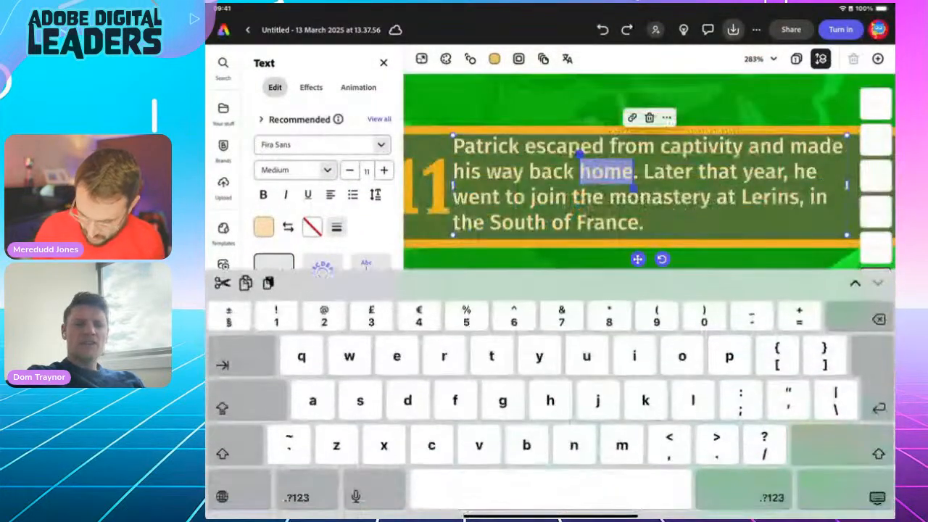
left_click(530, 183)
triple_click(531, 181)
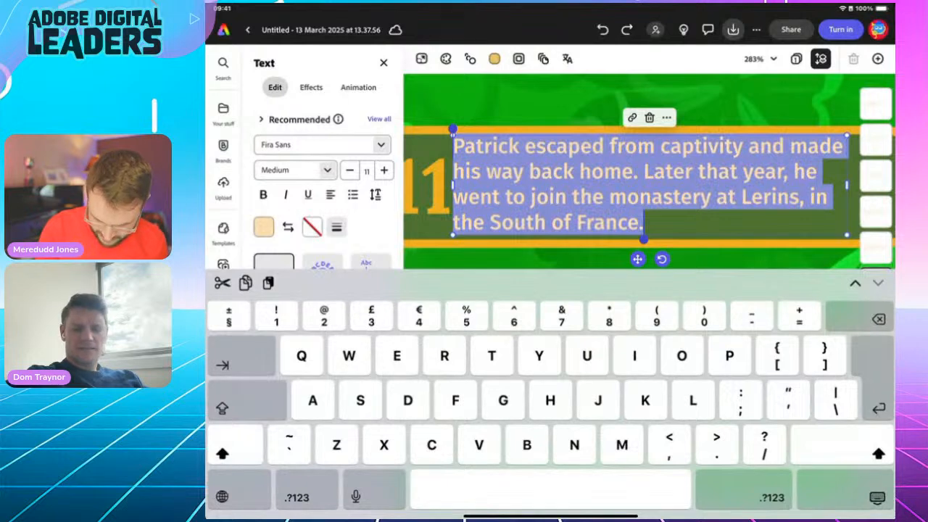
left_click(268, 283)
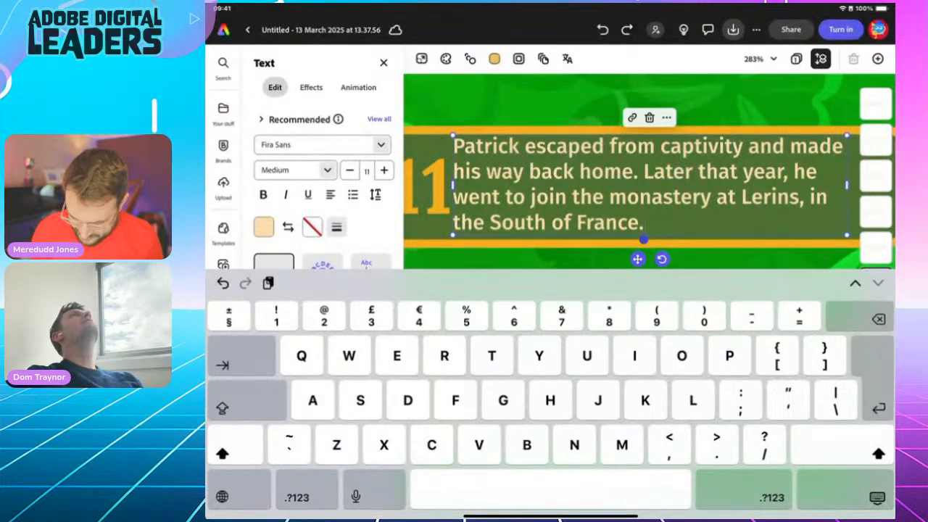
left_click(877, 498)
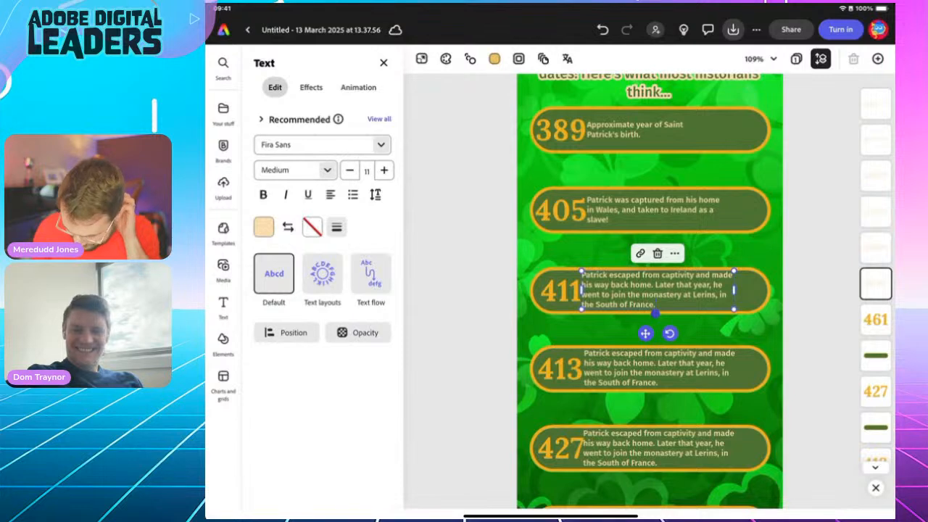
Switch to the document in Chrome and copy the 413 sentence about Patrick moving to the monastery in Auxerre.
left_click_drag(550, 516, 601, 402)
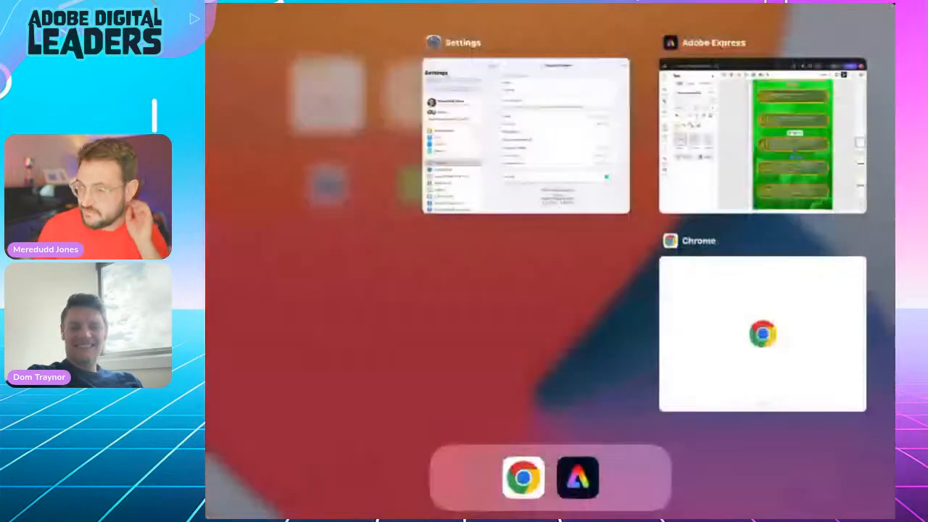
left_click(761, 346)
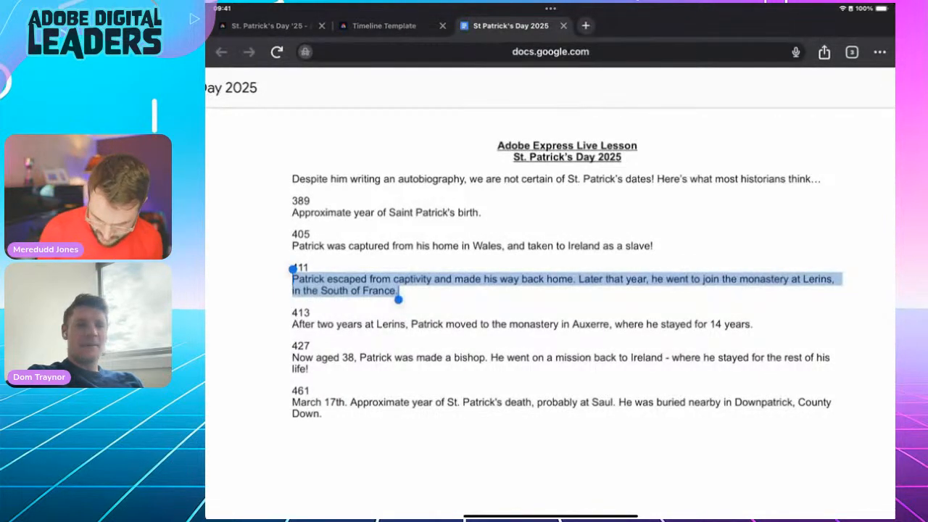
left_click(522, 324)
left_click_drag(294, 324, 754, 326)
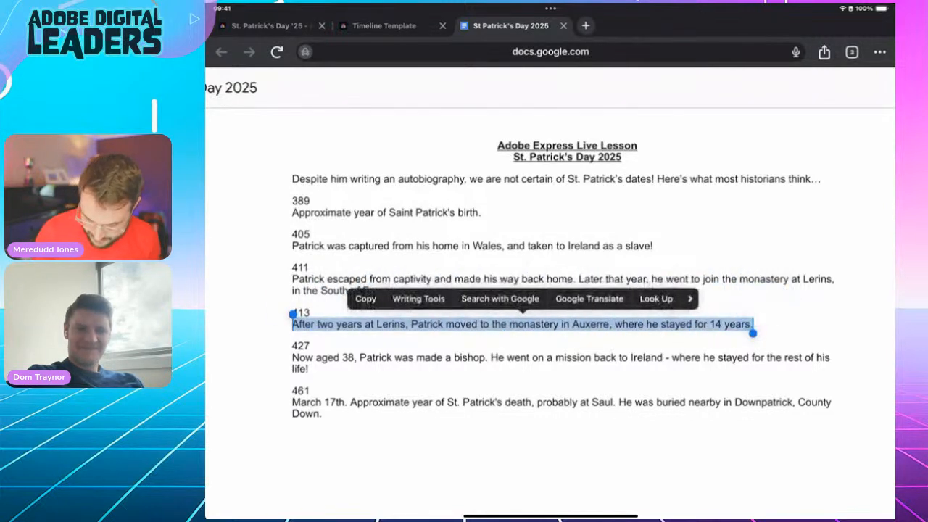
left_click(365, 356)
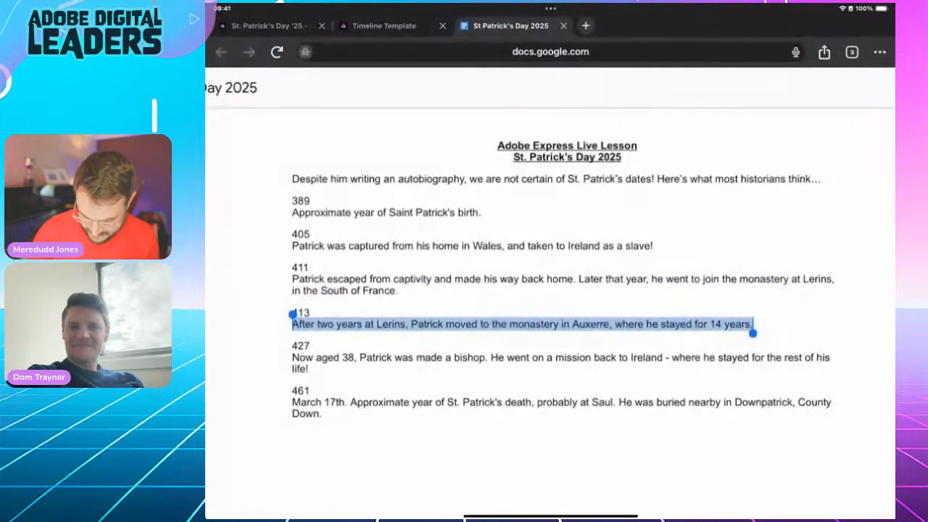
Switch to Adobe Express and replace the 413 bar's paragraph with the copied sentence about the monastery in Auxerre.
left_click_drag(550, 516, 550, 463)
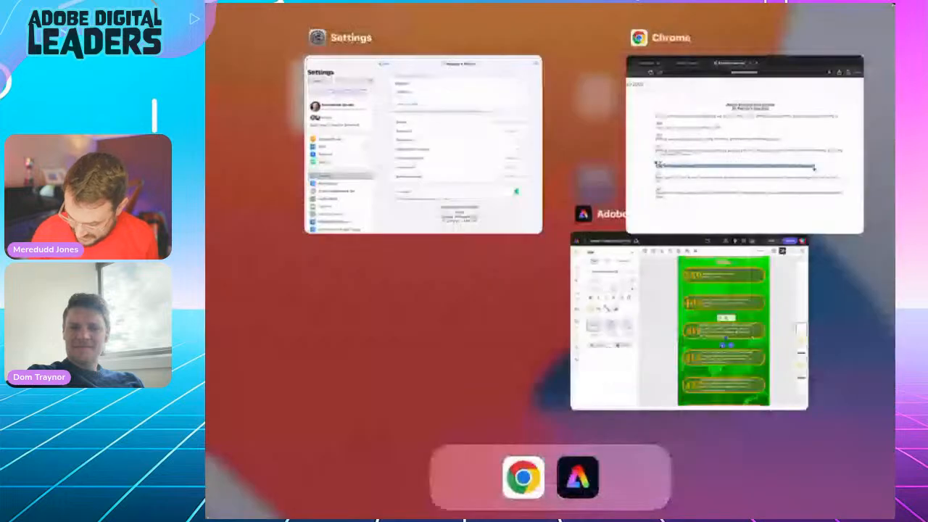
left_click(718, 312)
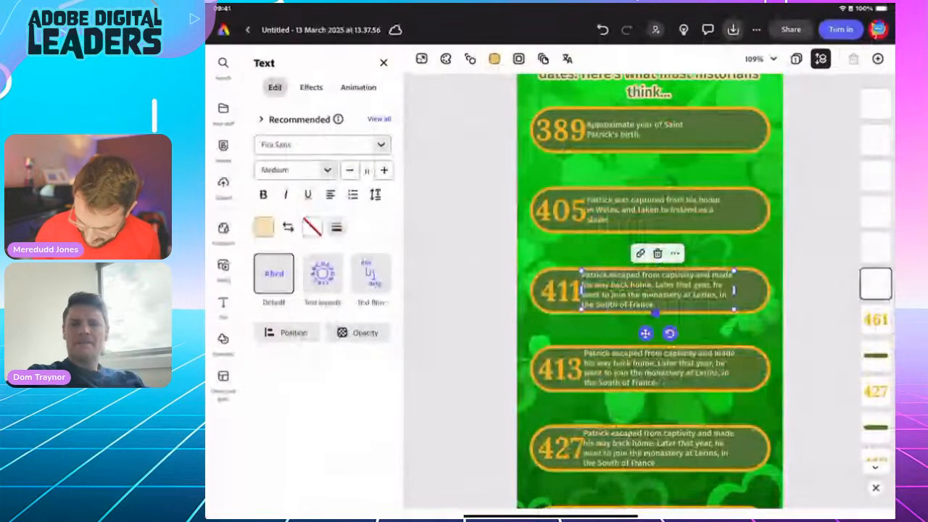
left_click(659, 367)
left_click(629, 354)
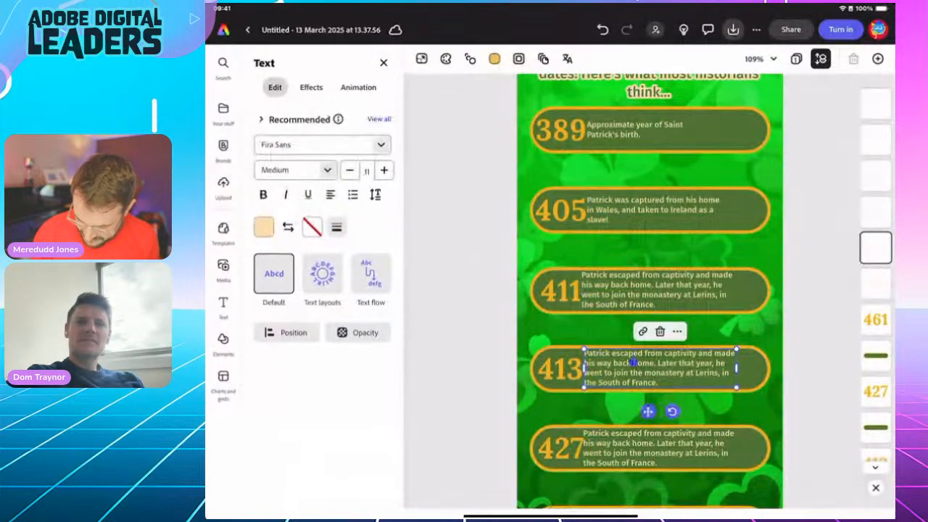
type("i")
triple_click(584, 198)
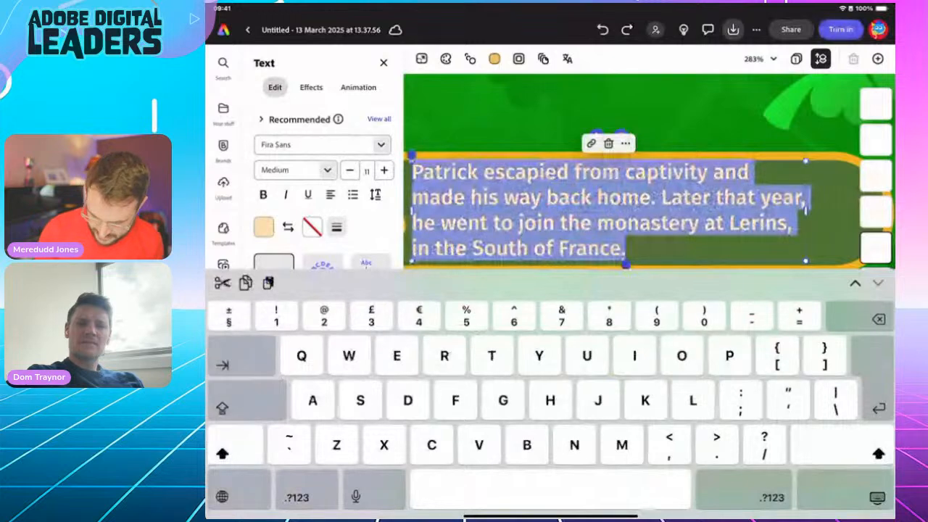
key("ctrl+v")
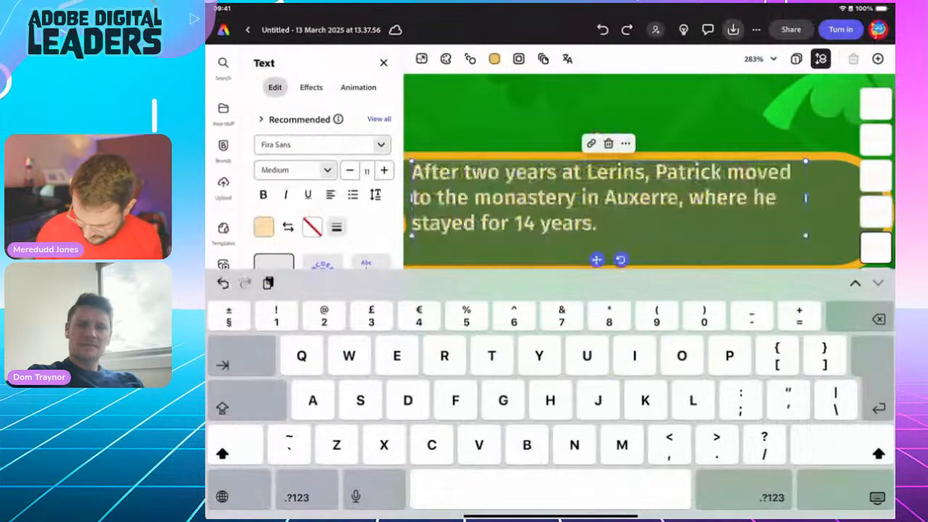
left_click(877, 498)
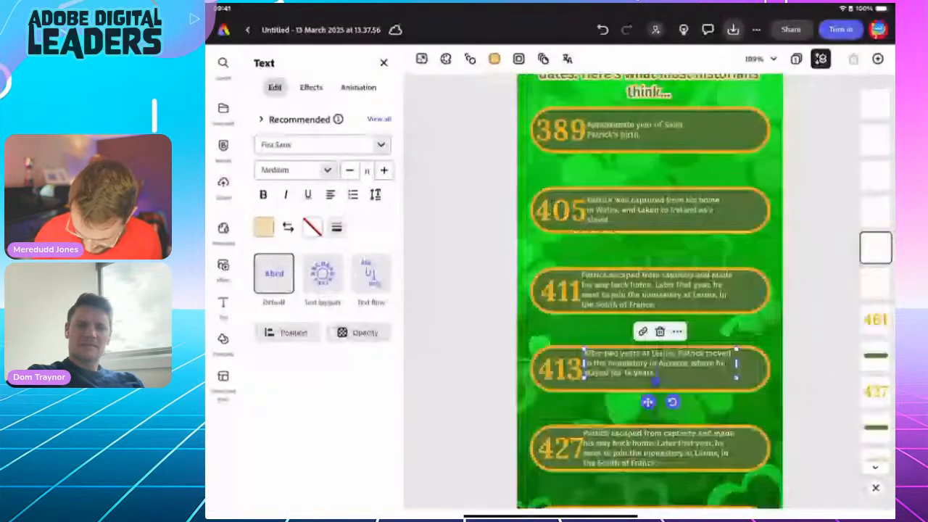
Move the 413 bar's three-line text down slightly so it is vertically centred in the bar, and deselect it.
left_click_drag(647, 402, 648, 407)
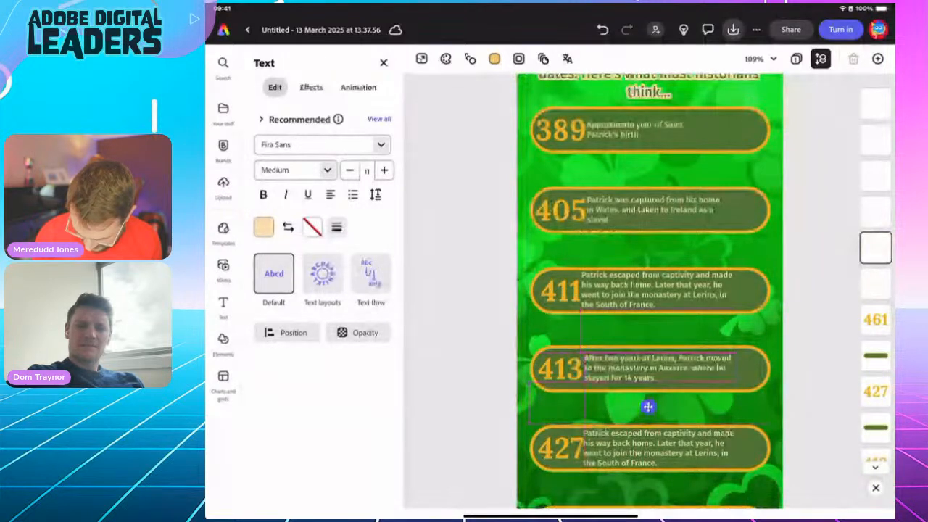
double_click(656, 368)
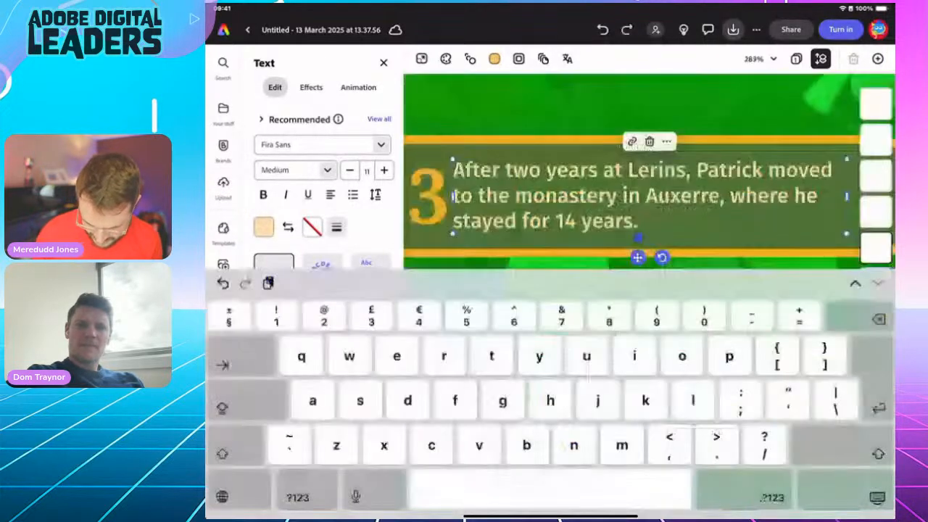
left_click(877, 498)
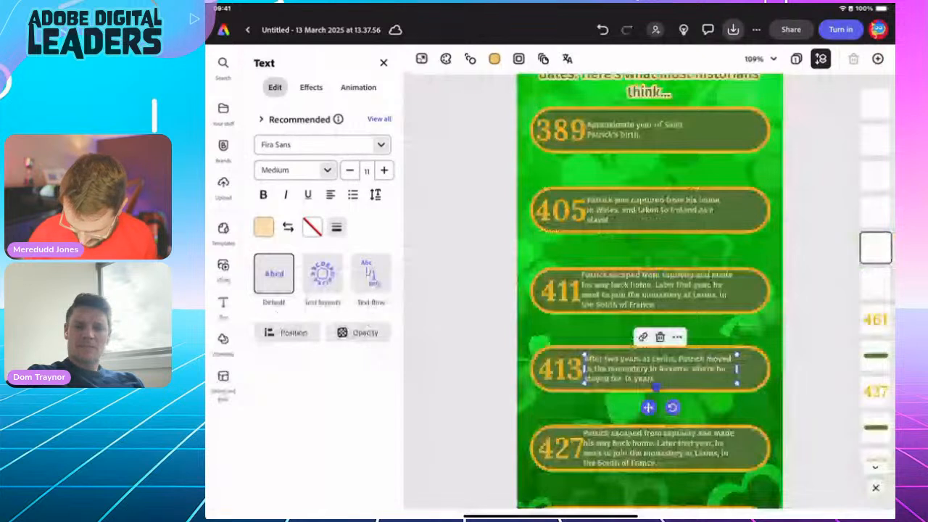
left_click(820, 362)
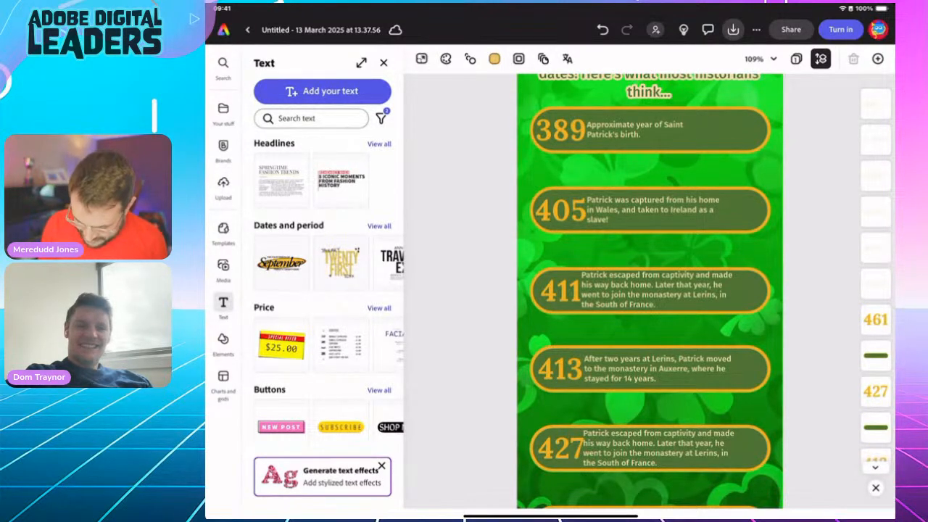
Switch to the document in Chrome and copy the full 427 paragraph about Patrick being made a bishop and his mission to Ireland.
scroll(649, 290, "down", 3)
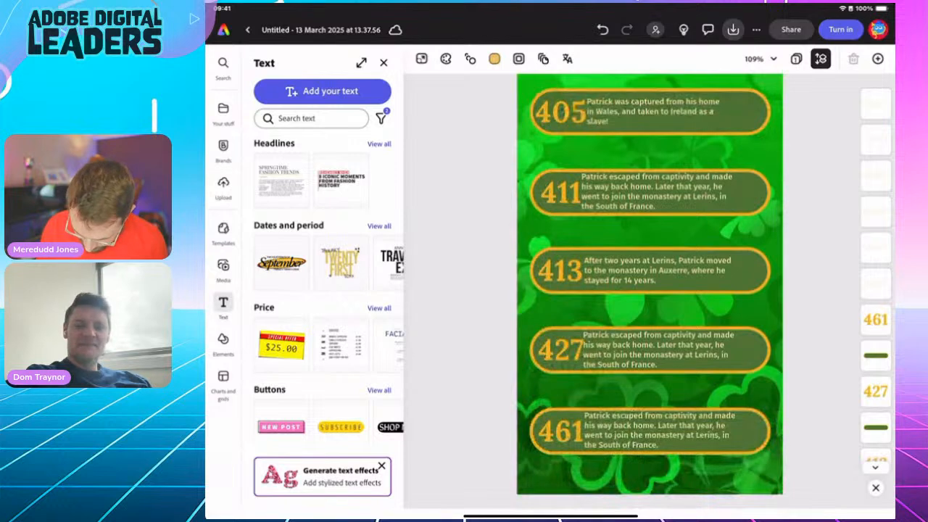
left_click_drag(551, 516, 551, 435)
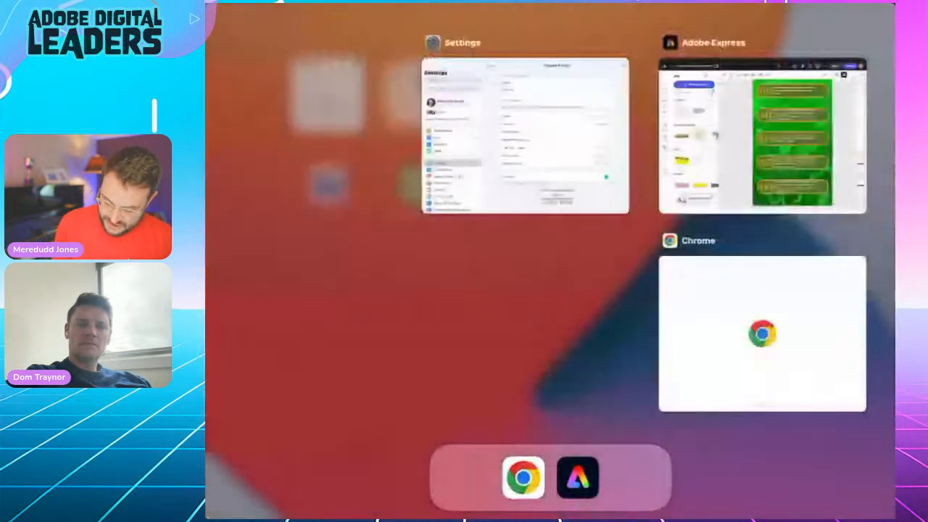
left_click(762, 334)
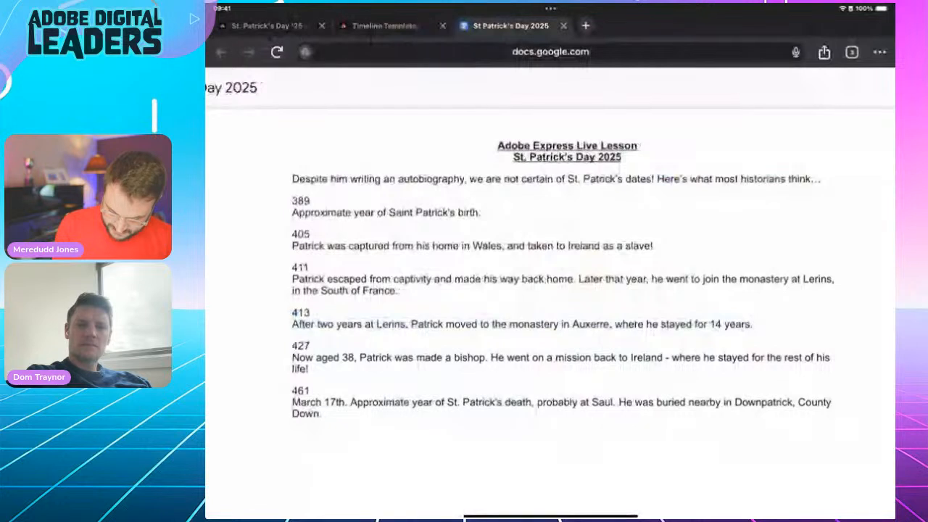
double_click(303, 357)
left_click_drag(292, 352, 308, 376)
key("ctrl+c")
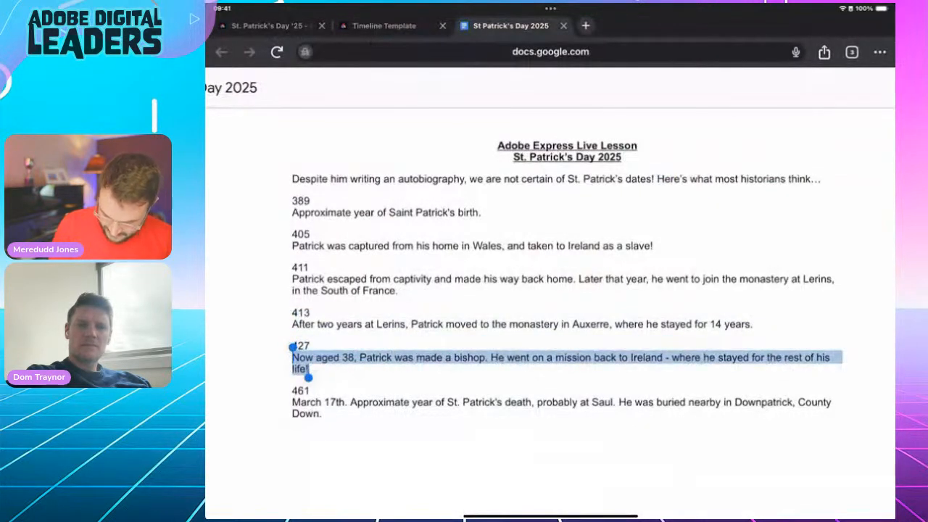
left_click(410, 336)
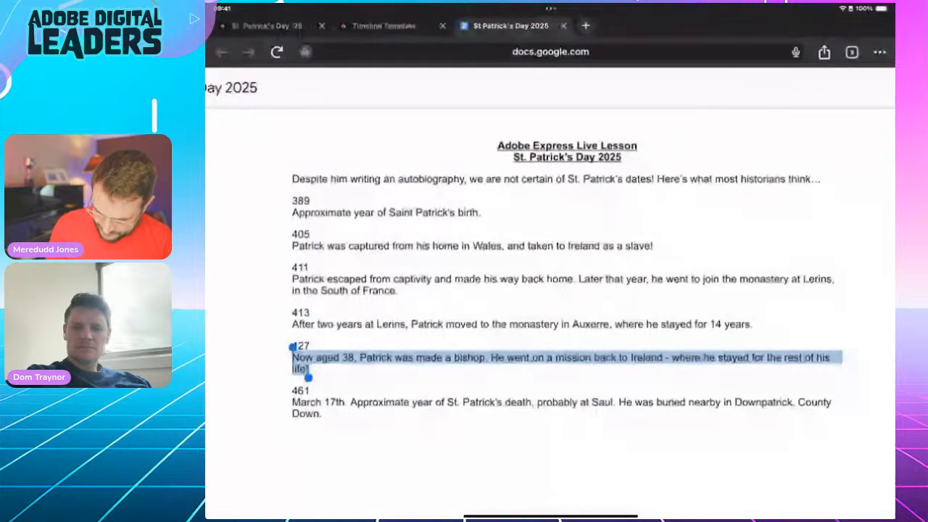
Switch to Adobe Express and replace the 427 bar's paragraph with the copied text about Patrick becoming a bishop.
left_click_drag(550, 517, 550, 304)
left_click(725, 326)
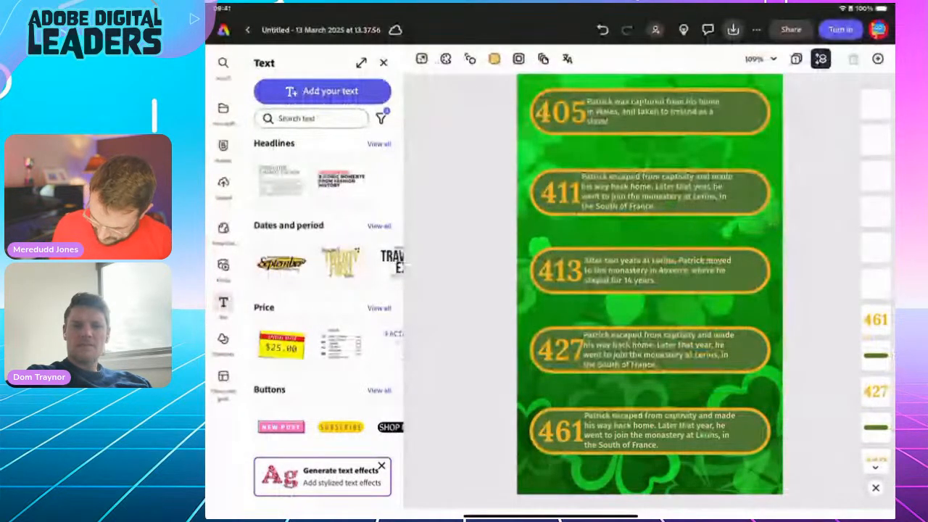
left_click(652, 348)
left_click(627, 345)
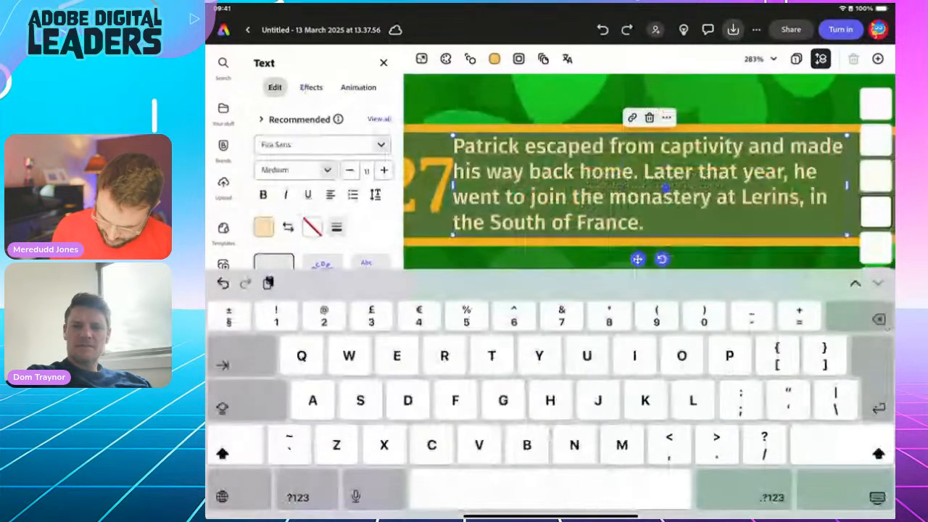
double_click(553, 171)
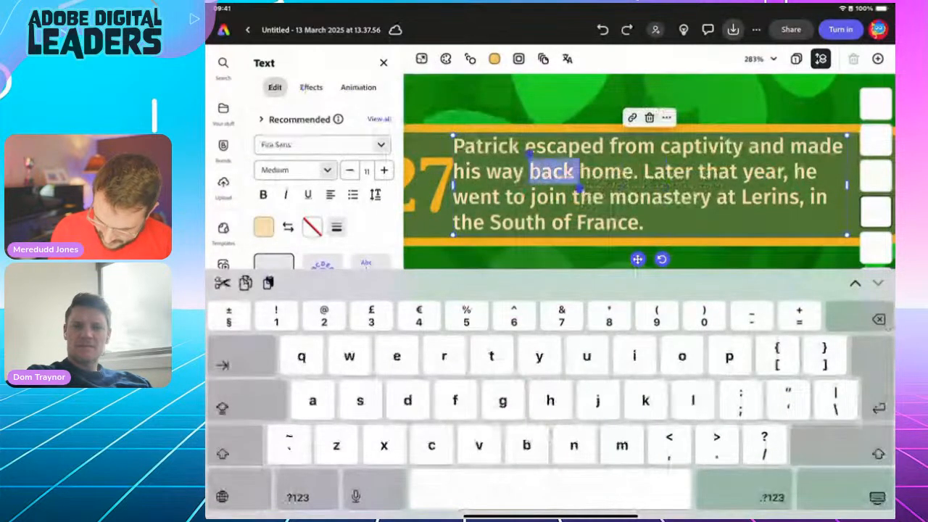
left_click_drag(577, 181, 643, 233)
left_click_drag(529, 154, 453, 132)
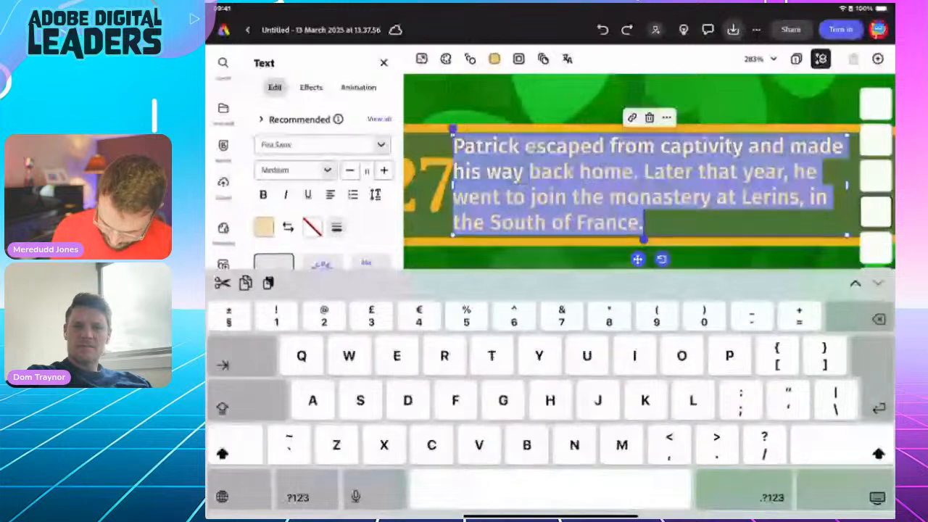
key("ctrl+v")
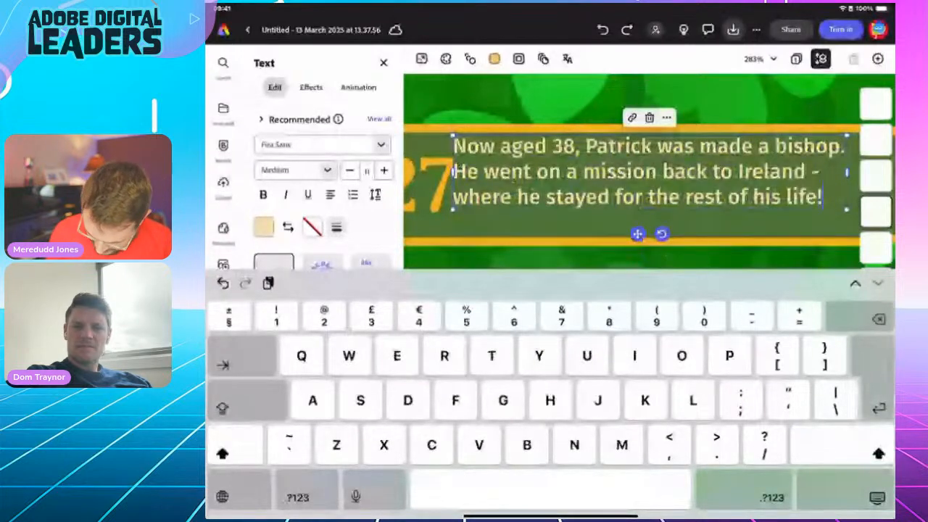
left_click(877, 497)
Move the 427 bar's text down slightly to centre it vertically beside the date, and deselect it.
left_click_drag(646, 383, 647, 388)
double_click(658, 350)
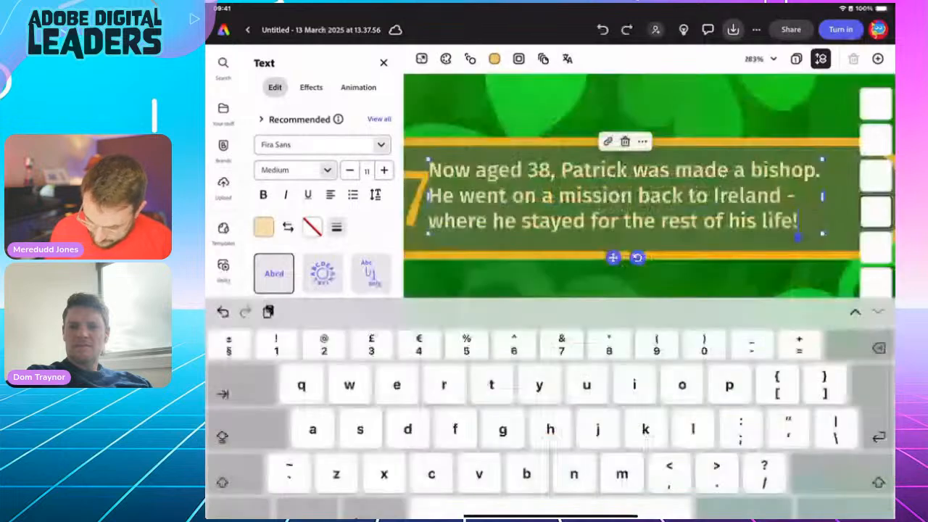
left_click(877, 505)
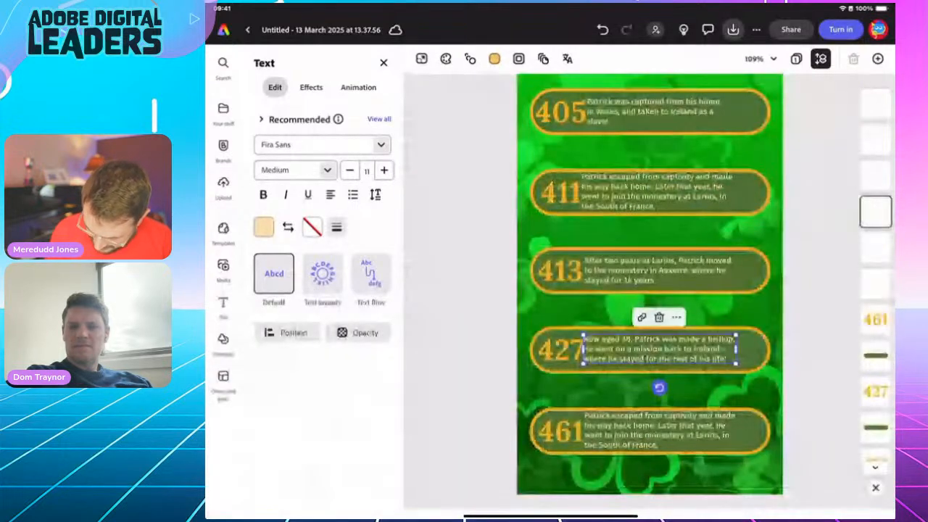
left_click(819, 348)
Switch to the document in Chrome and copy the full 461 paragraph about St. Patrick's death and burial in Downpatrick.
left_click_drag(550, 516, 732, 406)
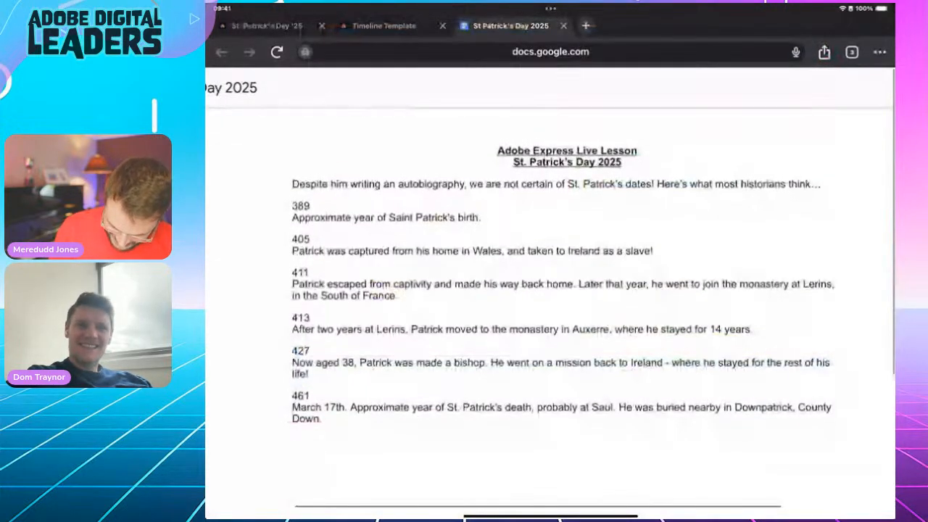
left_click_drag(306, 403, 322, 419)
key("ctrl+c")
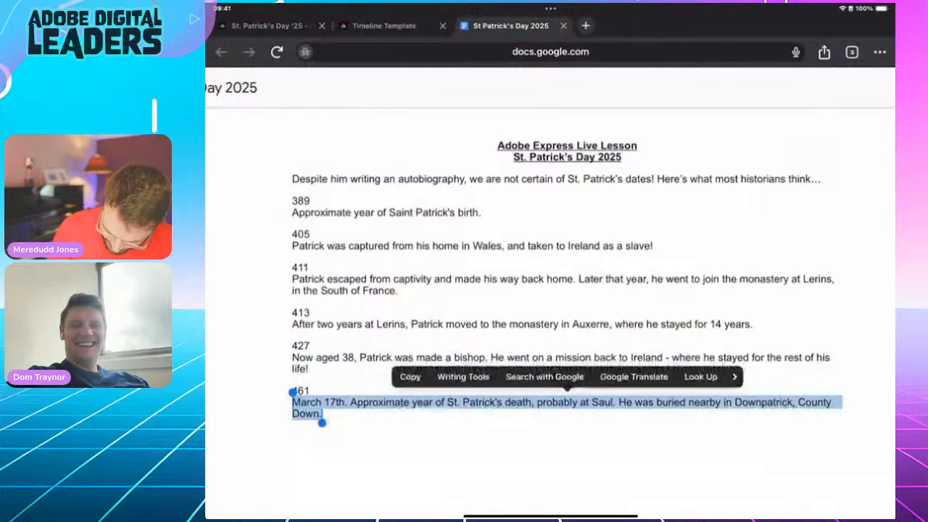
left_click(409, 376)
Switch to Adobe Express and replace the 461 bar's paragraph with the copied text about St. Patrick's death and burial.
left_click_drag(550, 516, 550, 327)
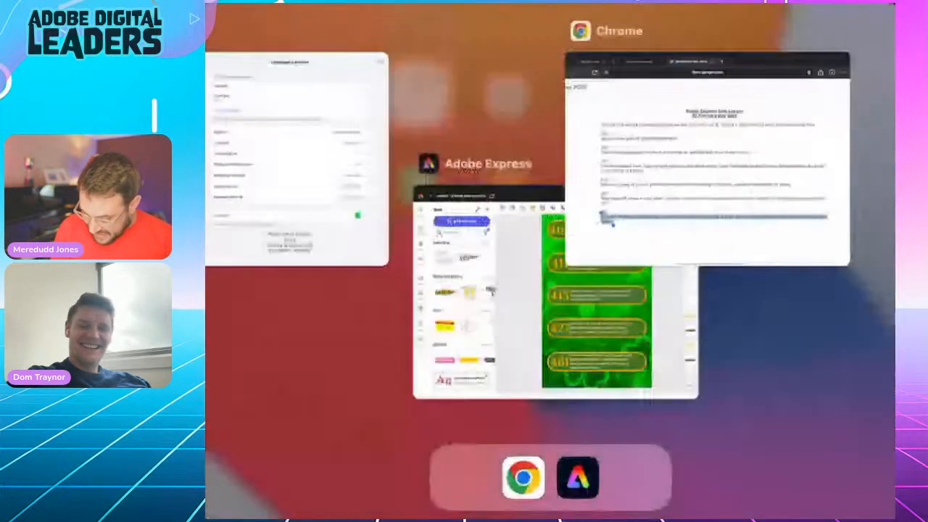
left_click(555, 297)
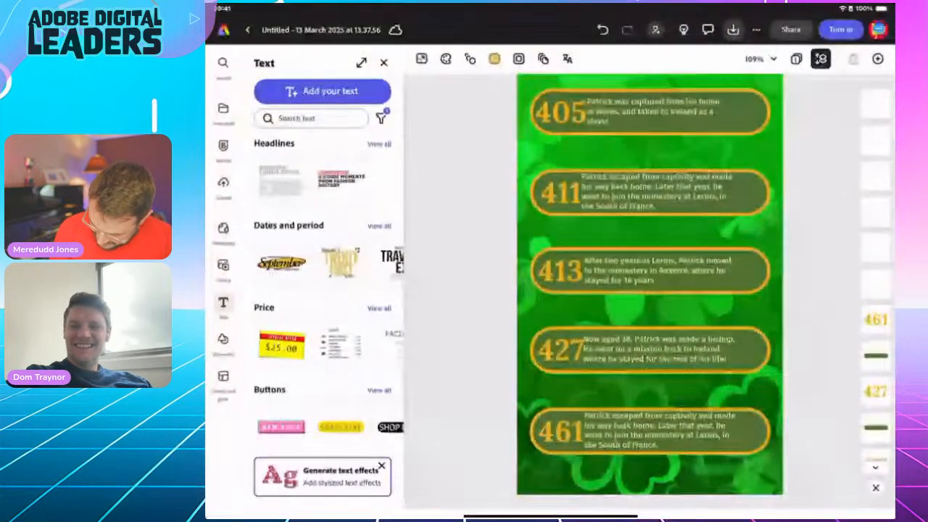
left_click(660, 430)
left_click(644, 427)
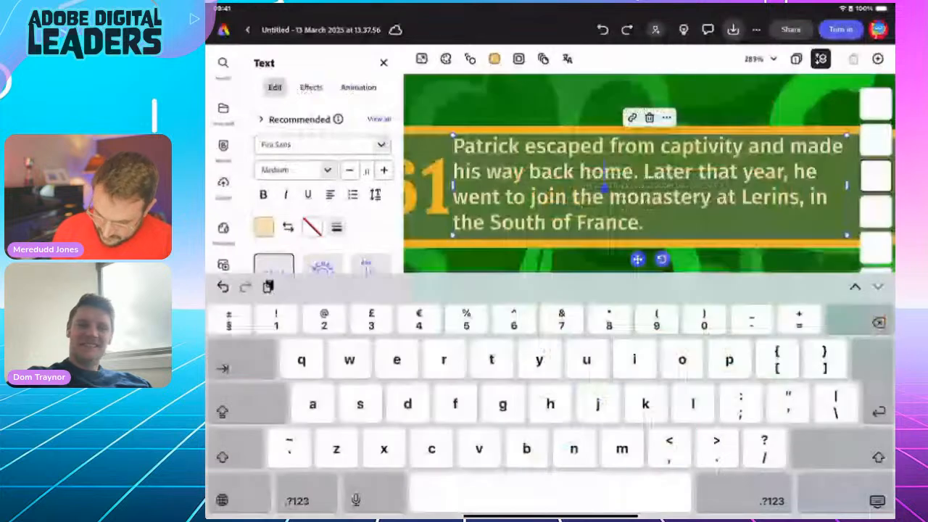
double_click(493, 147)
left_click_drag(549, 149, 643, 225)
left_click(268, 283)
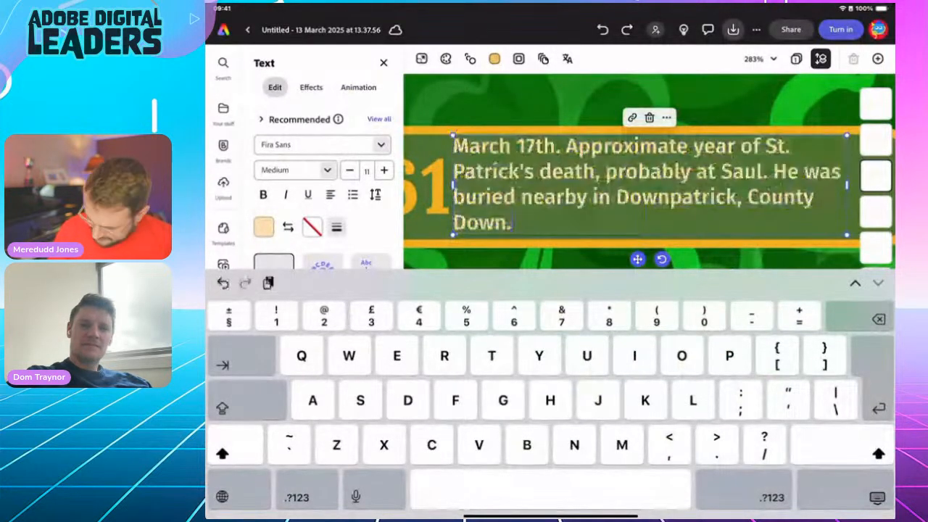
left_click(877, 497)
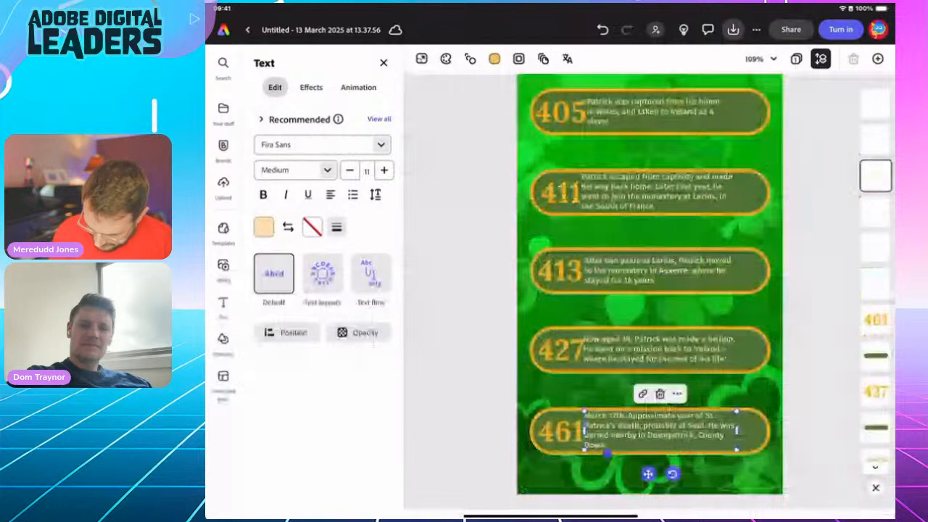
left_click(819, 326)
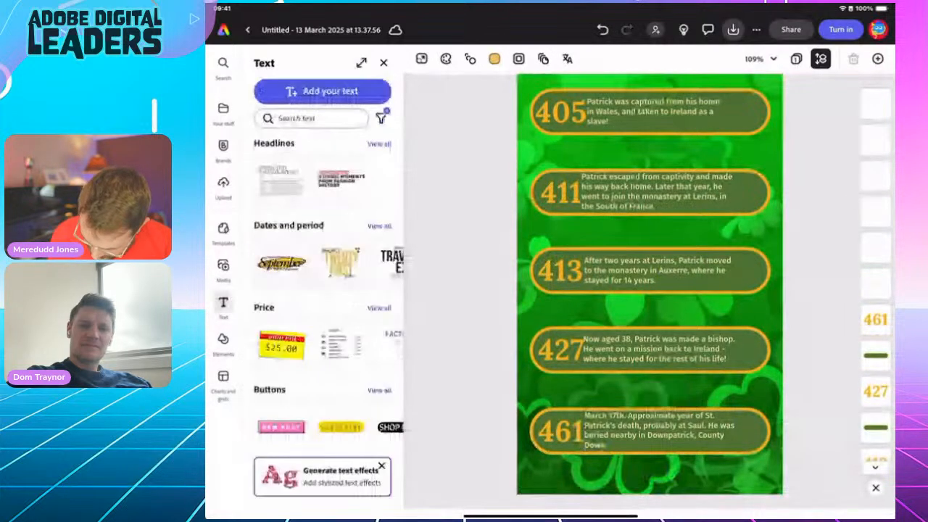
Nudge the 427 bar's text box slightly down and away from the date to fine-tune its alignment.
left_click(659, 350)
left_click_drag(659, 349, 659, 349)
left_click_drag(659, 349, 659, 349)
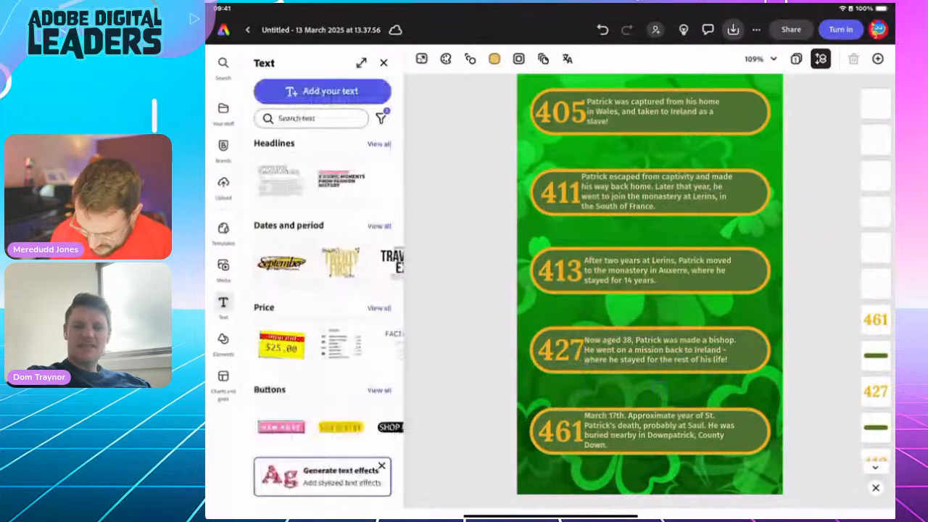
scroll(649, 290, "up", 4)
scroll(649, 290, "down", 3)
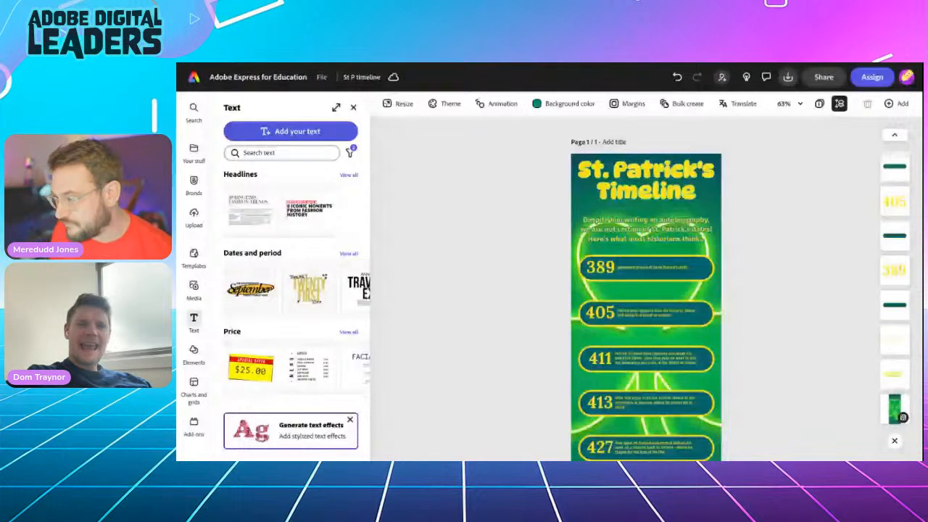
scroll(551, 284, "down", 3)
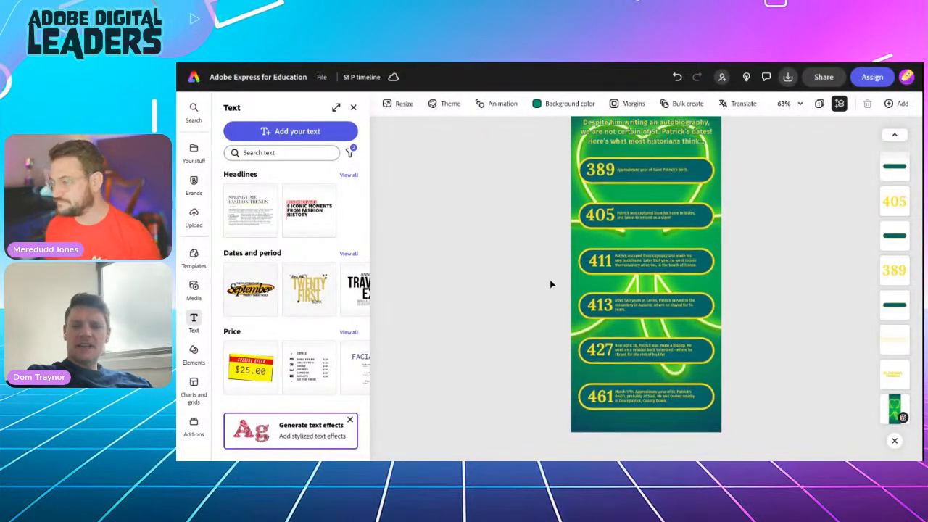
scroll(551, 285, "up", 3)
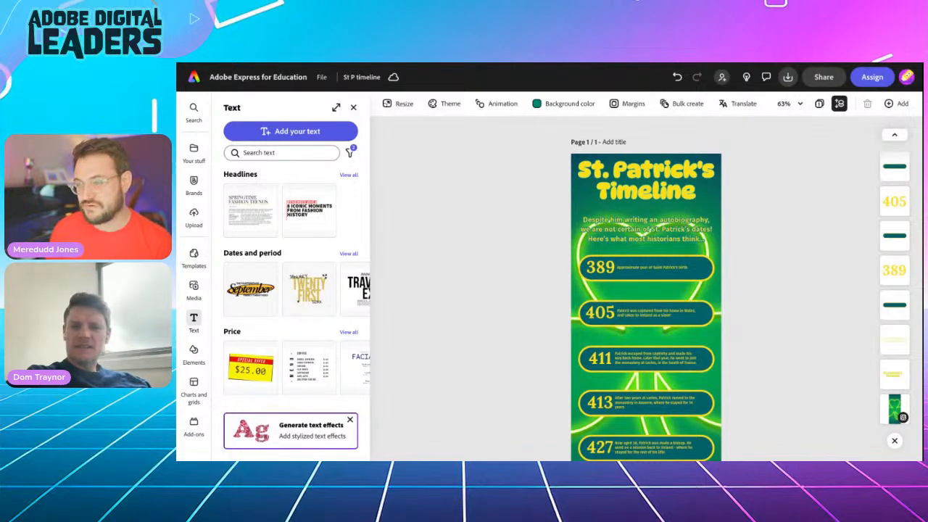
scroll(646, 279, "up", 5)
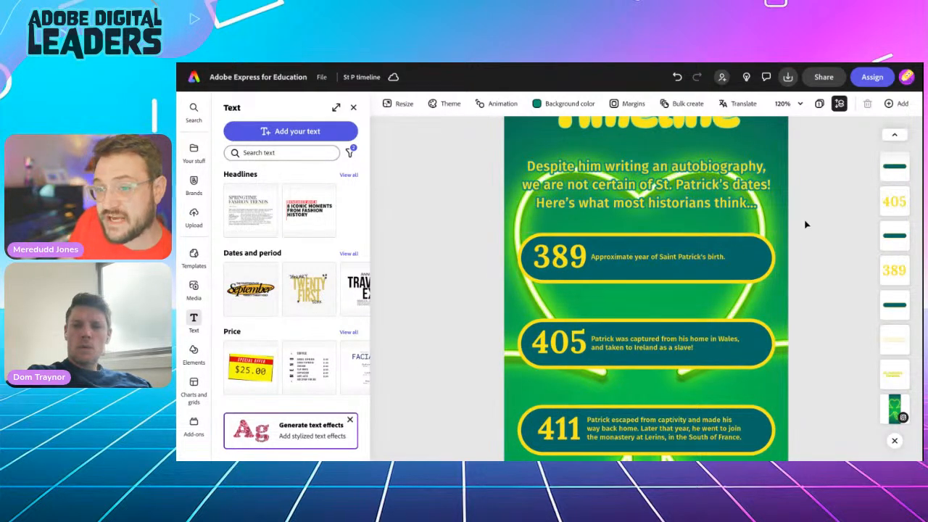
left_click_drag(766, 229, 740, 246)
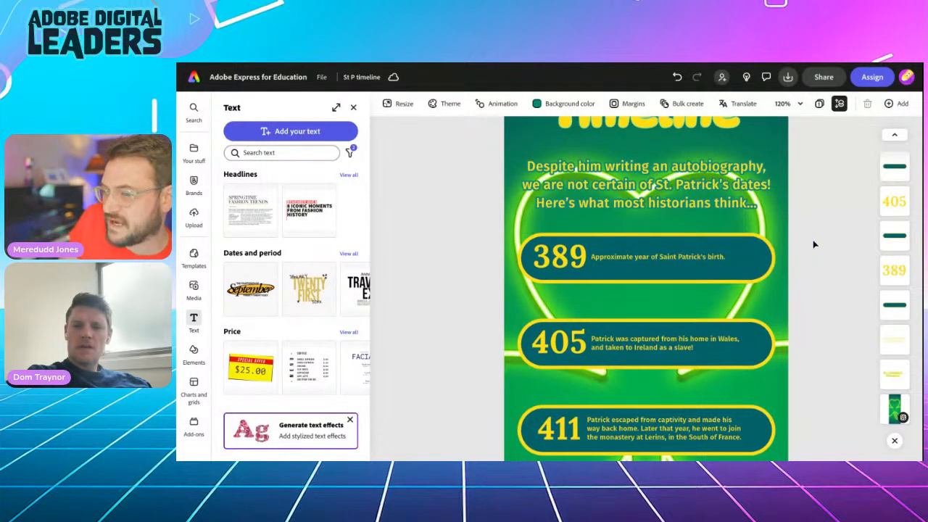
Search the design assets in Elements for "baby".
left_click(193, 352)
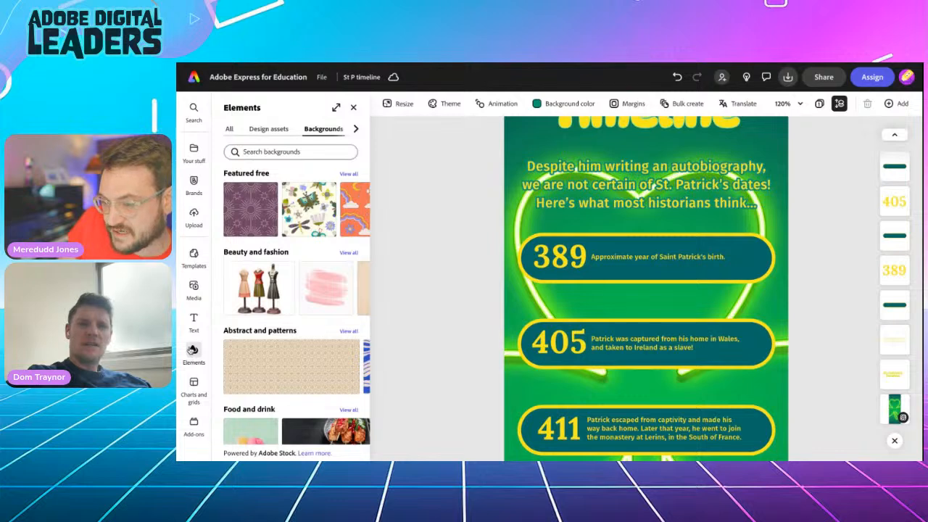
left_click(266, 129)
left_click(262, 149)
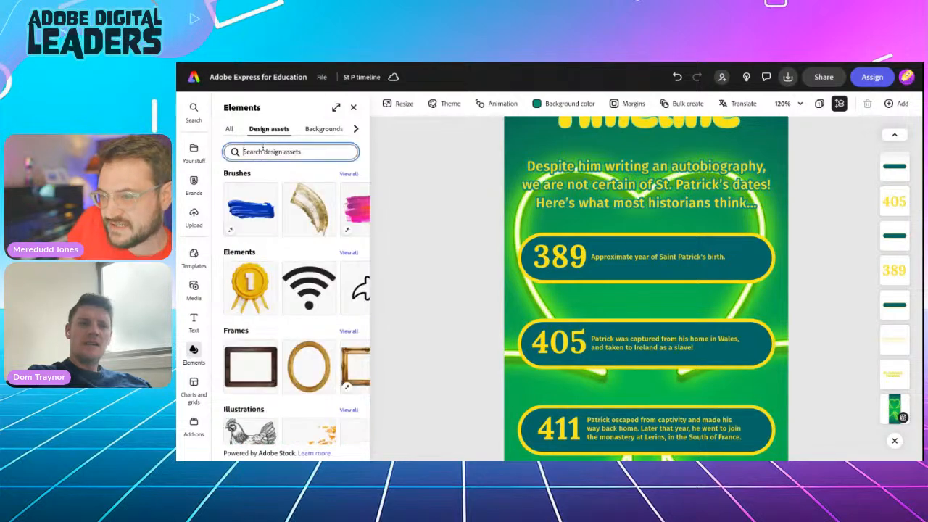
type("baby")
key("Return")
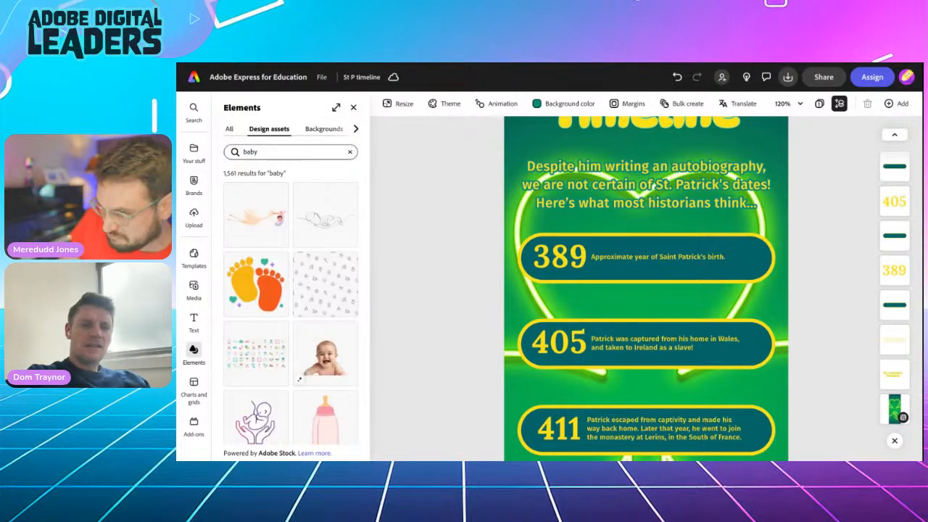
Try the crawling baby illustration in yellow clothes on the page between the 405 and 411 bars, and delete it.
scroll(303, 305, "down", 3)
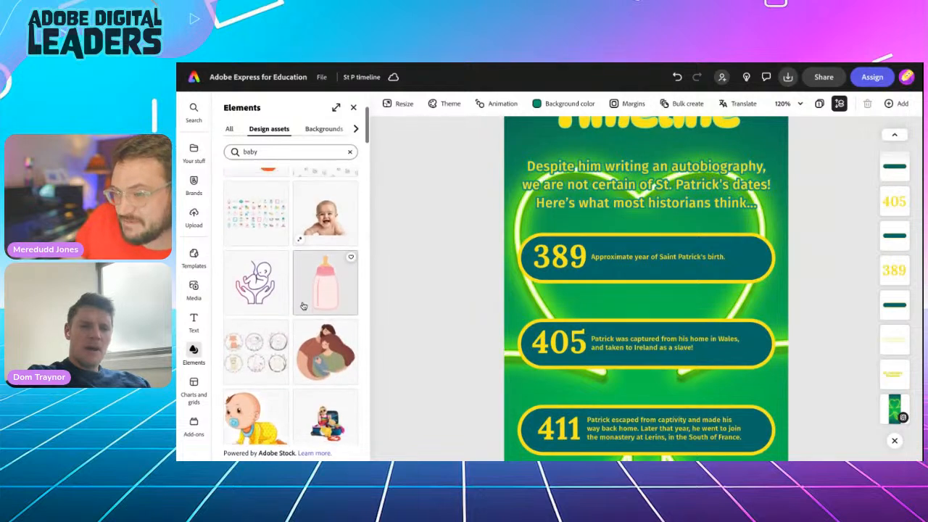
scroll(303, 305, "down", 3)
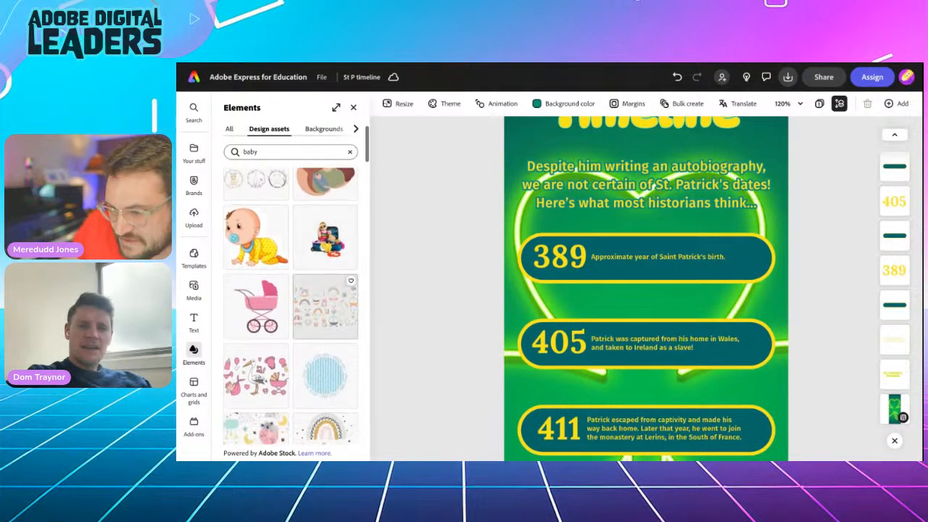
left_click_drag(264, 255, 614, 384)
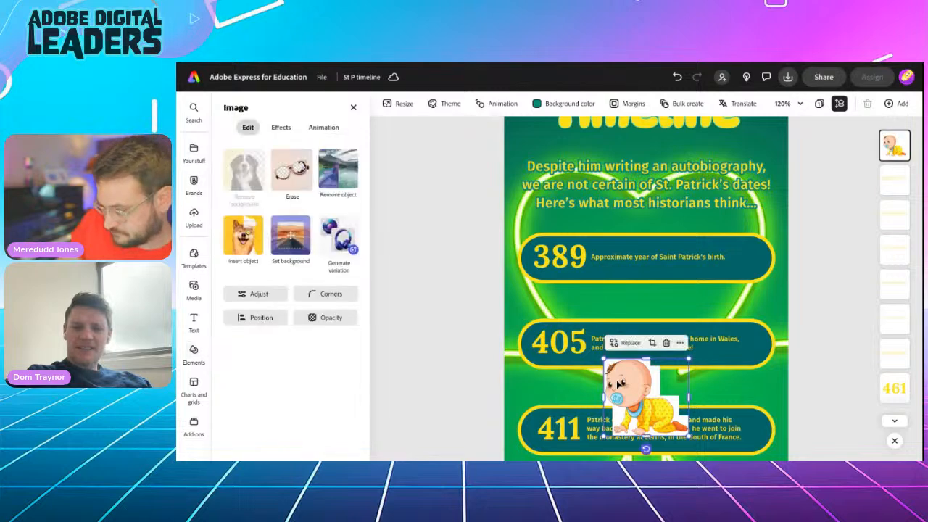
key("Delete")
Add the stork carrying a baby bundle to the 389 bar, placed behind the bar's description text.
scroll(277, 281, "up", 3)
scroll(277, 282, "up", 2)
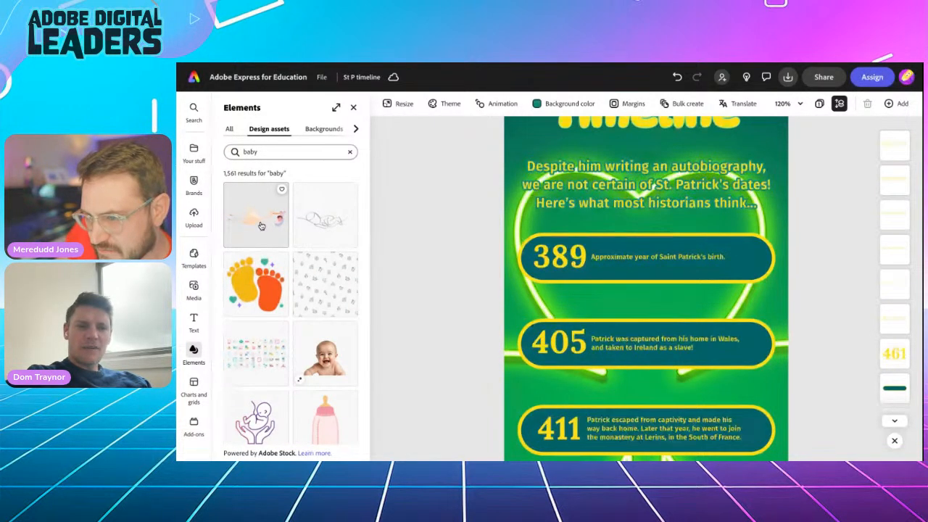
left_click_drag(261, 226, 603, 290)
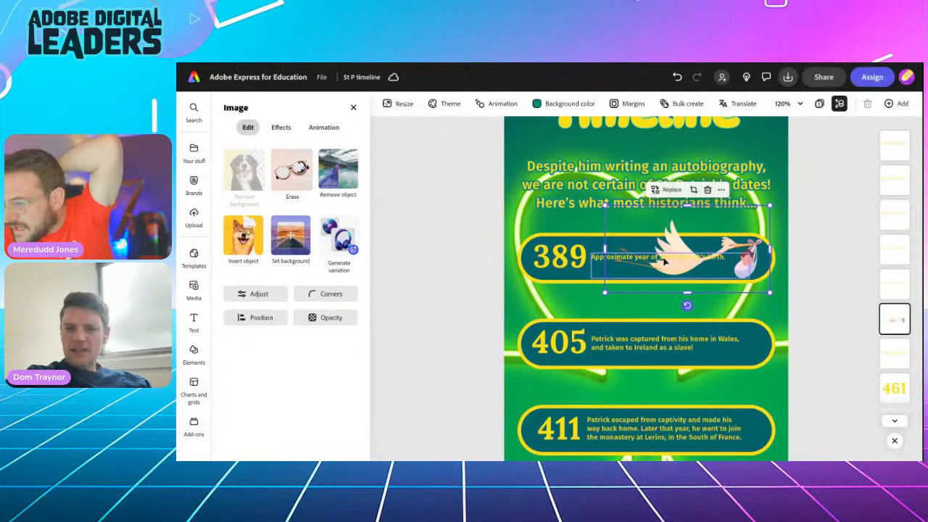
Give the 389 bar's description text a green outline from the page theme with an outline thickness of 60.
left_click(664, 263)
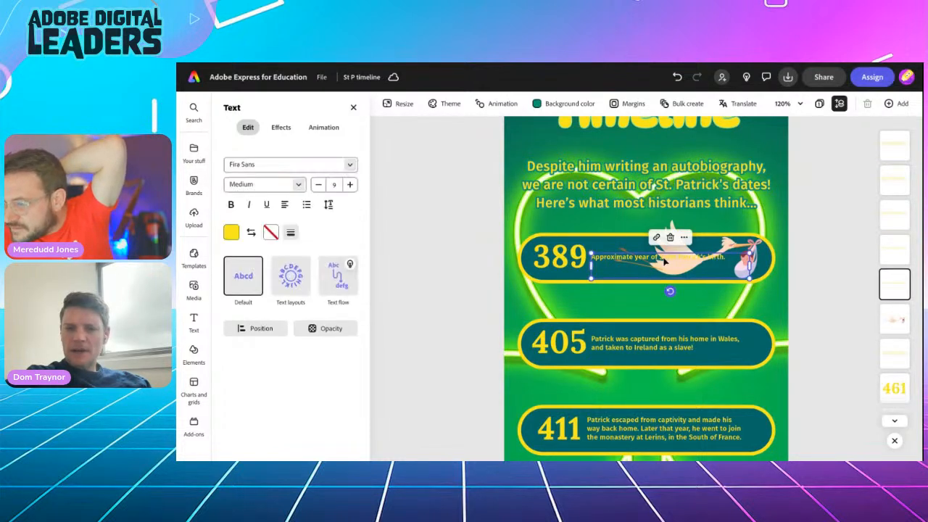
left_click(270, 244)
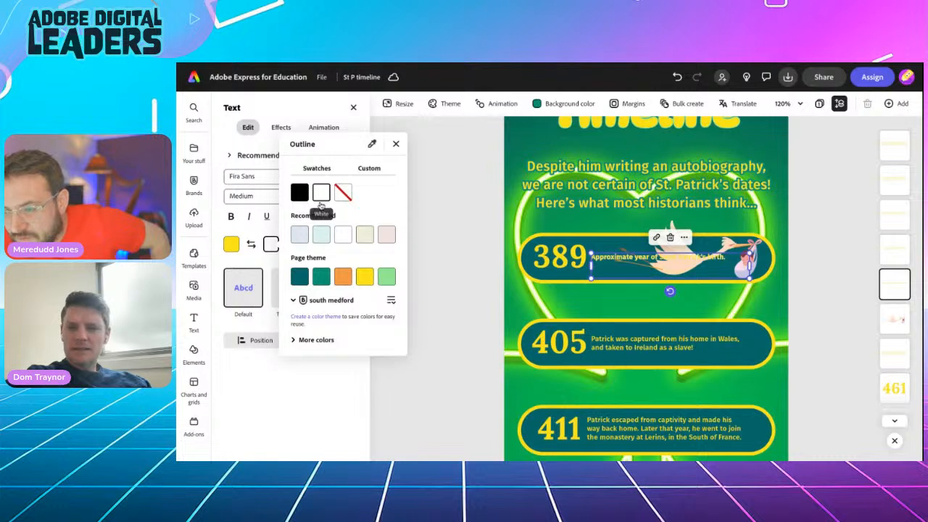
left_click(322, 197)
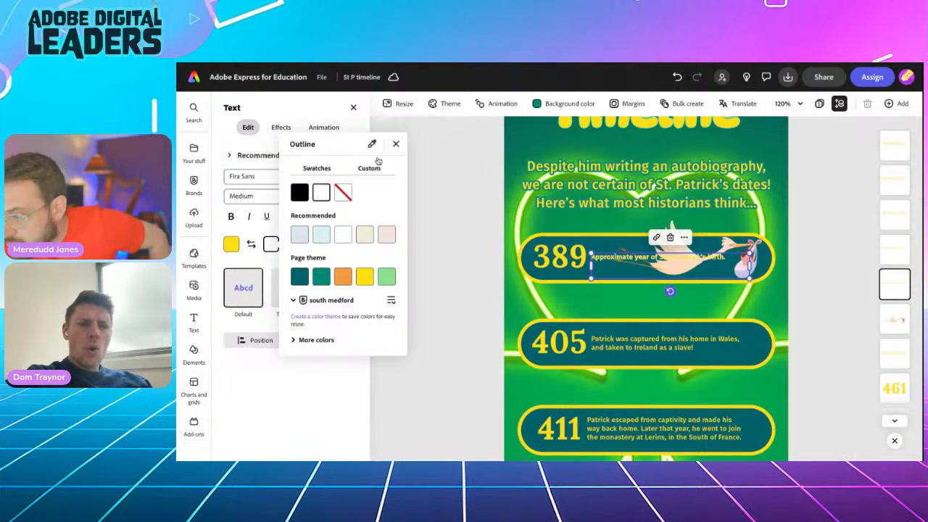
left_click(320, 281)
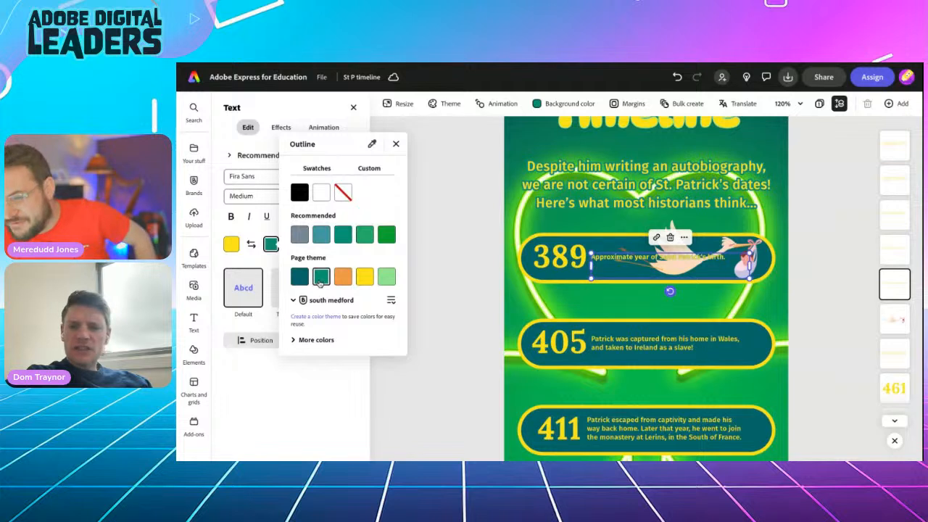
left_click(287, 240)
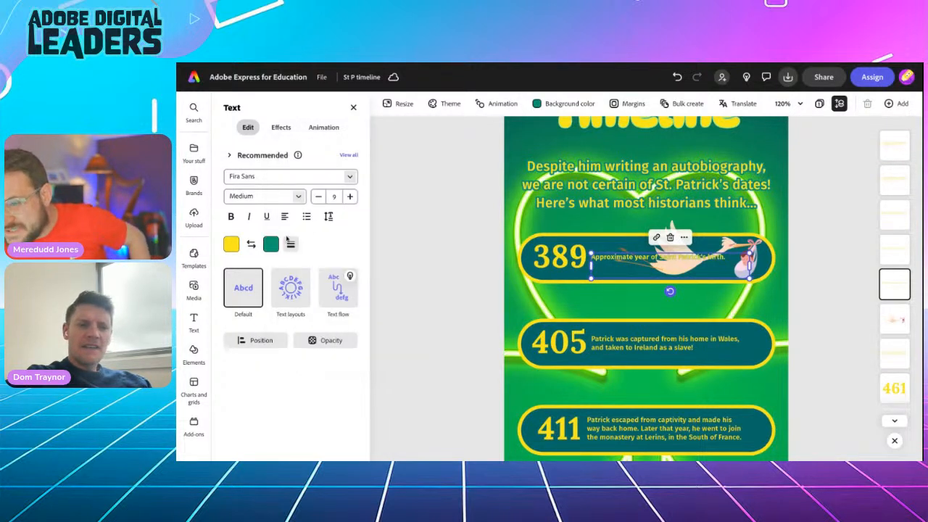
left_click(289, 244)
left_click_drag(246, 290, 286, 290)
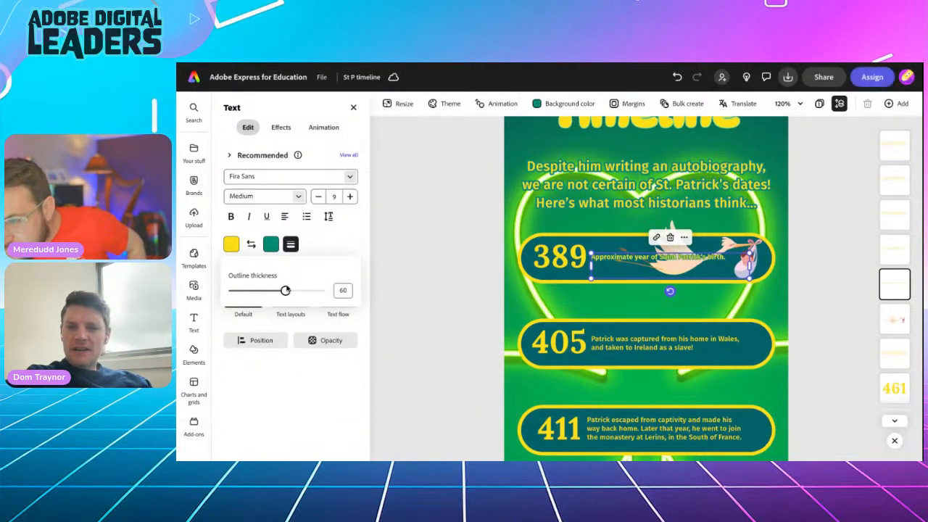
Move the stork image slightly up so it overlaps the upper edge of the 389 bar.
left_click(421, 225)
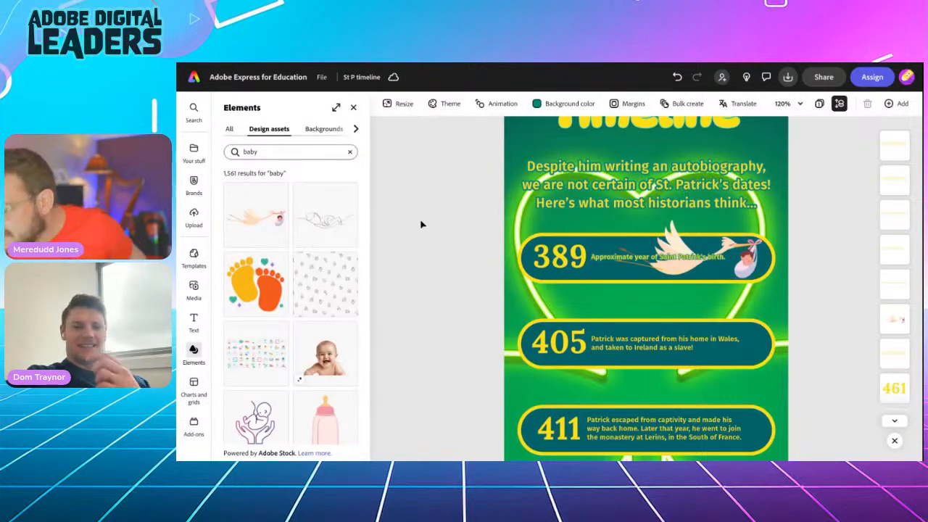
left_click(662, 219)
left_click_drag(677, 238, 679, 230)
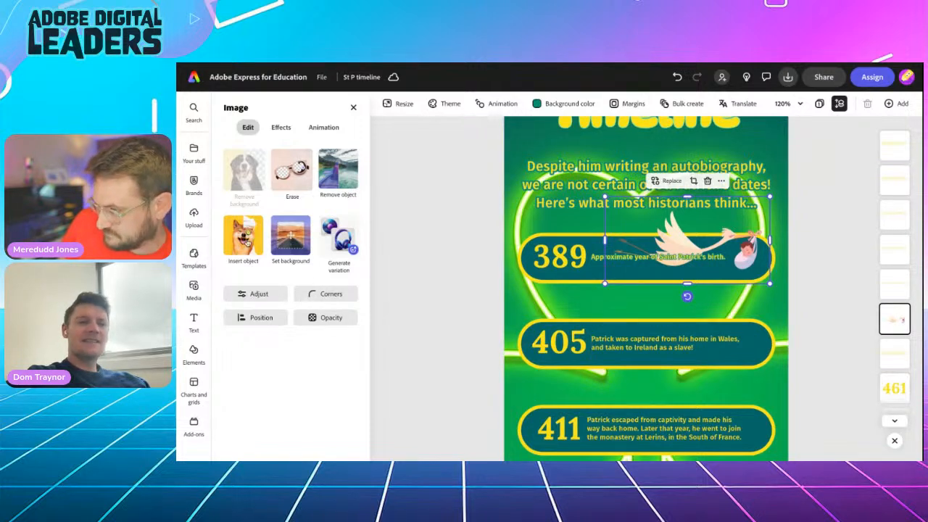
Search the design assets in Elements for "wales".
left_click(193, 350)
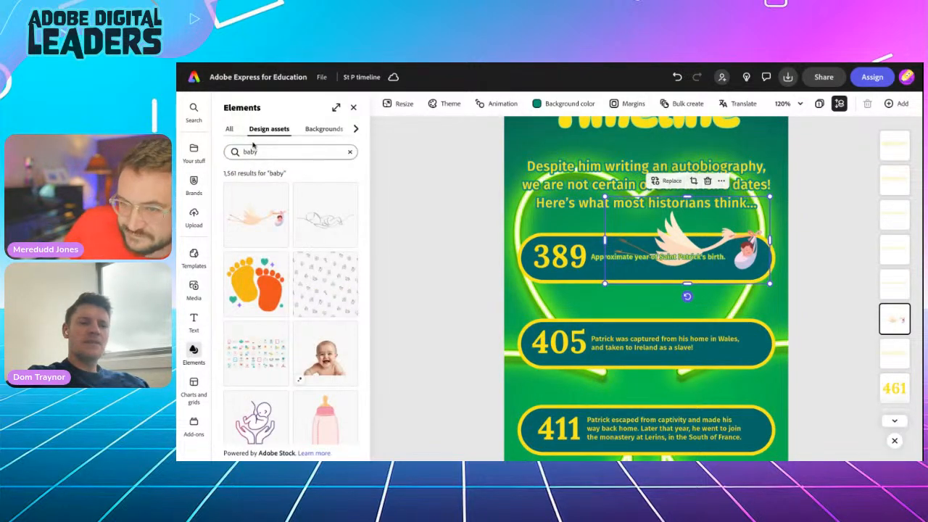
left_click(252, 151)
type("wales")
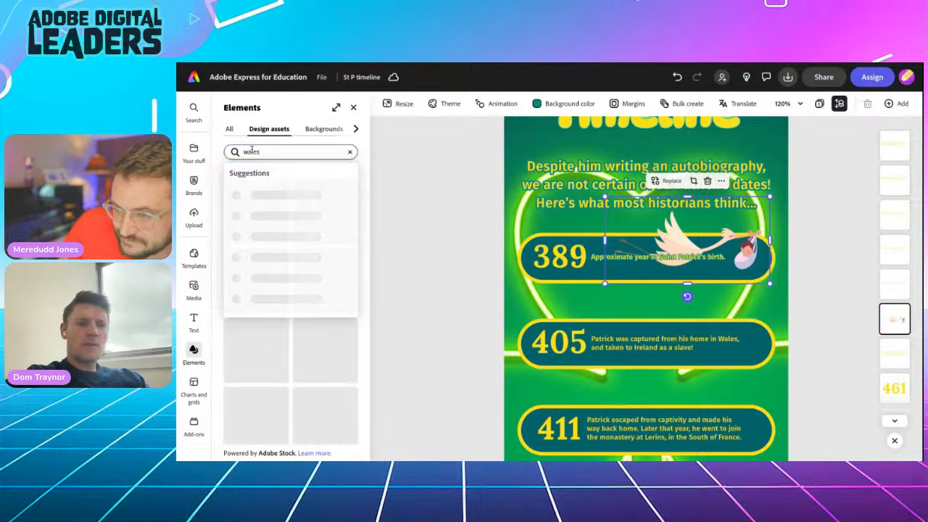
key("Return")
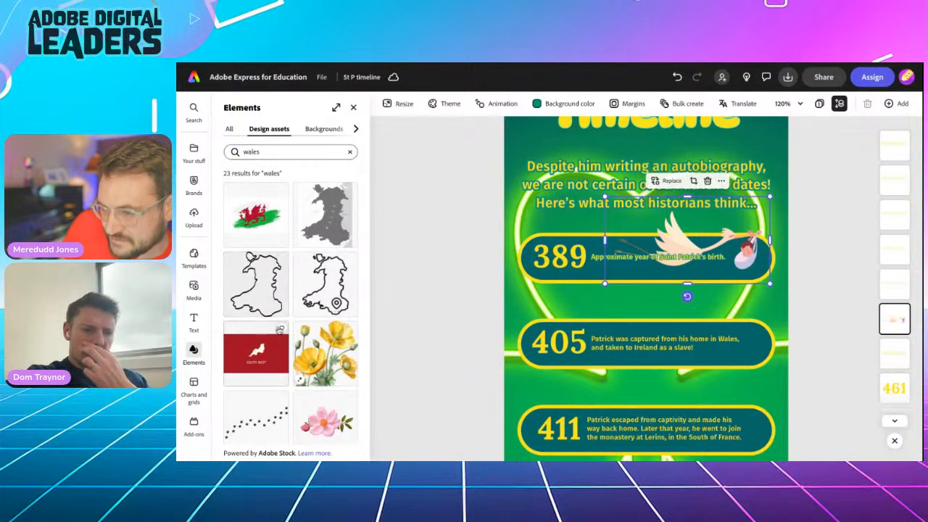
Add the red Welsh dragon flag illustration to the 405 bar, over the far end of its description text.
scroll(278, 344, "down", 5)
scroll(279, 345, "up", 5)
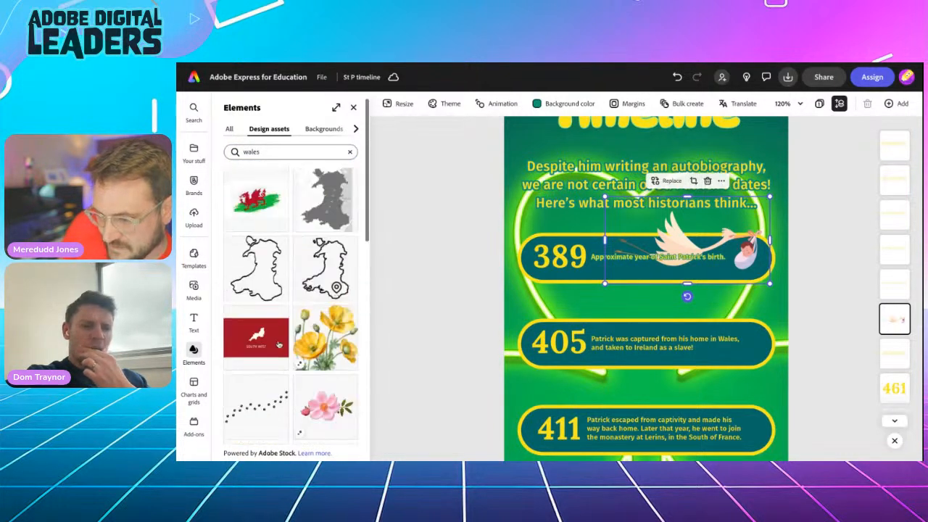
left_click_drag(255, 222, 713, 340)
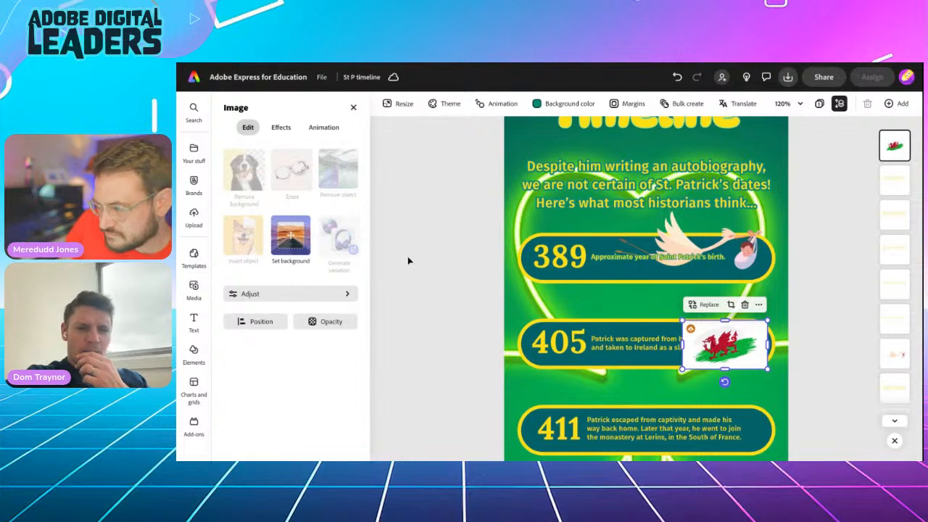
left_click(447, 335)
left_click(733, 348)
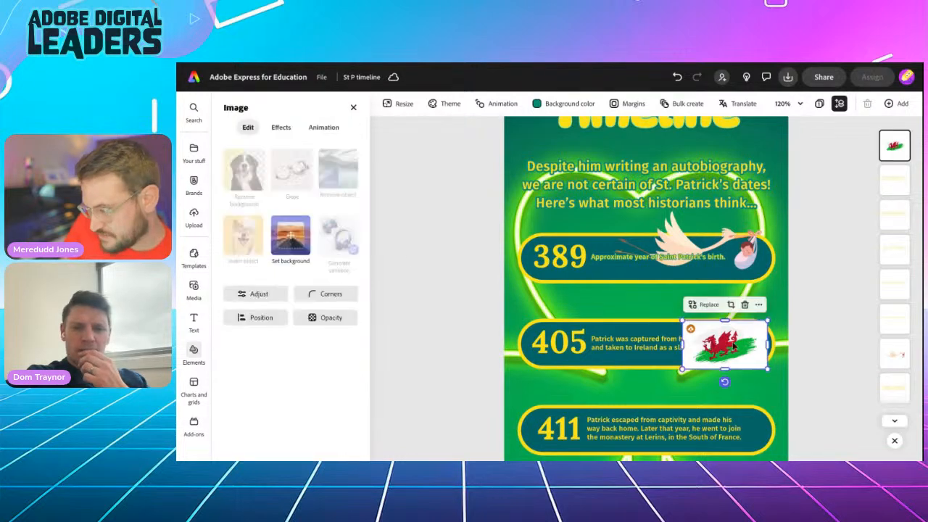
scroll(686, 331, "up", 3)
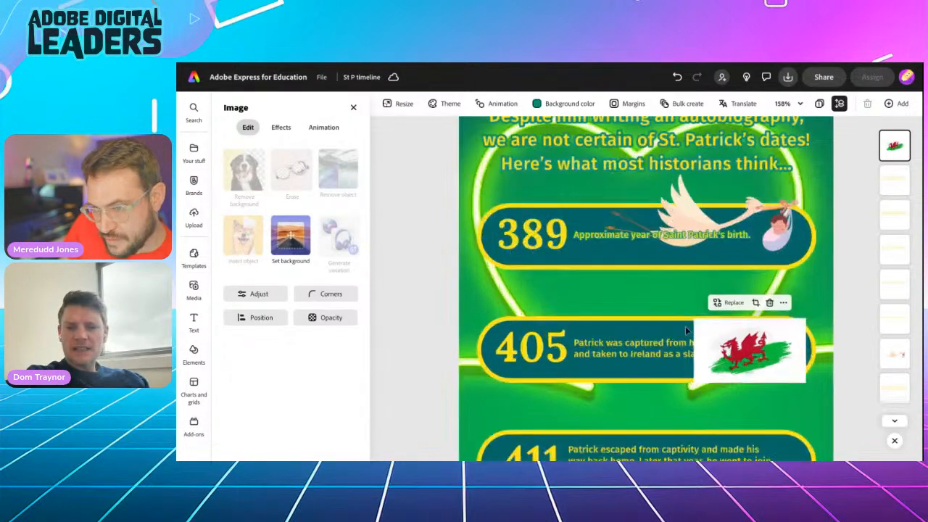
scroll(686, 330, "up", 4)
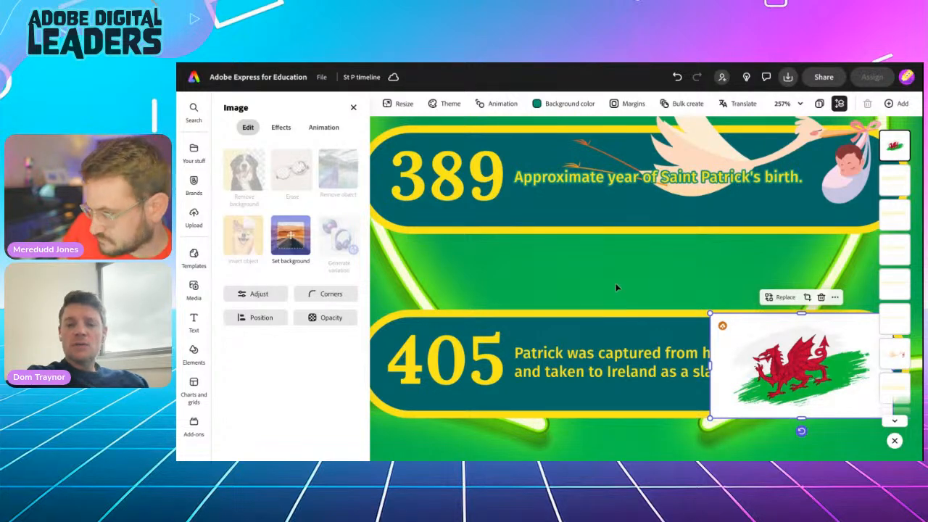
Move the Welsh dragon flag slightly higher over the 405 entry, and delete it from the timeline.
scroll(649, 323, "down", 5)
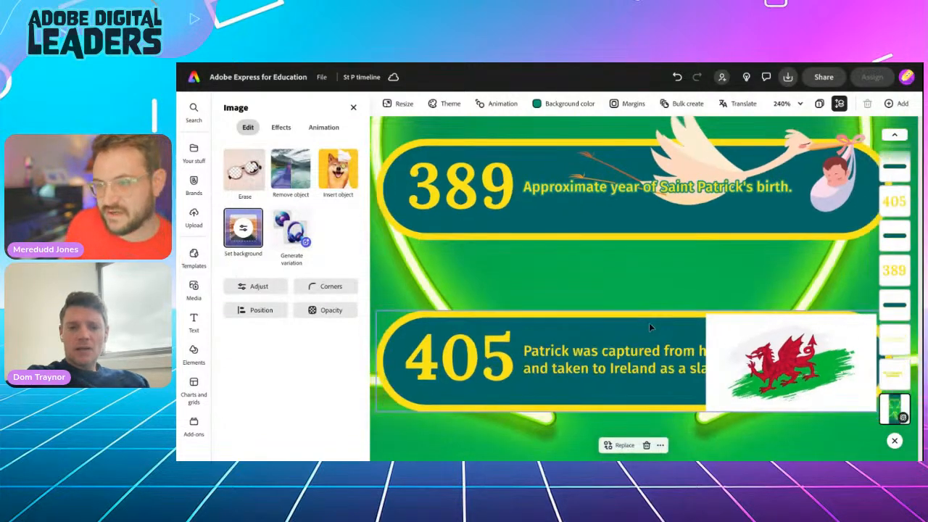
left_click_drag(728, 345, 729, 326)
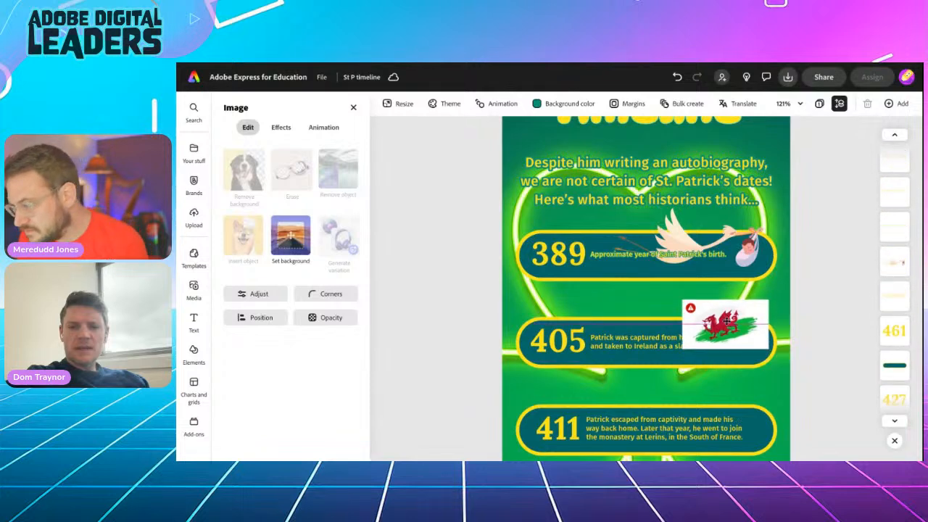
scroll(691, 312, "up", 5)
scroll(691, 312, "down", 5)
left_click(690, 311)
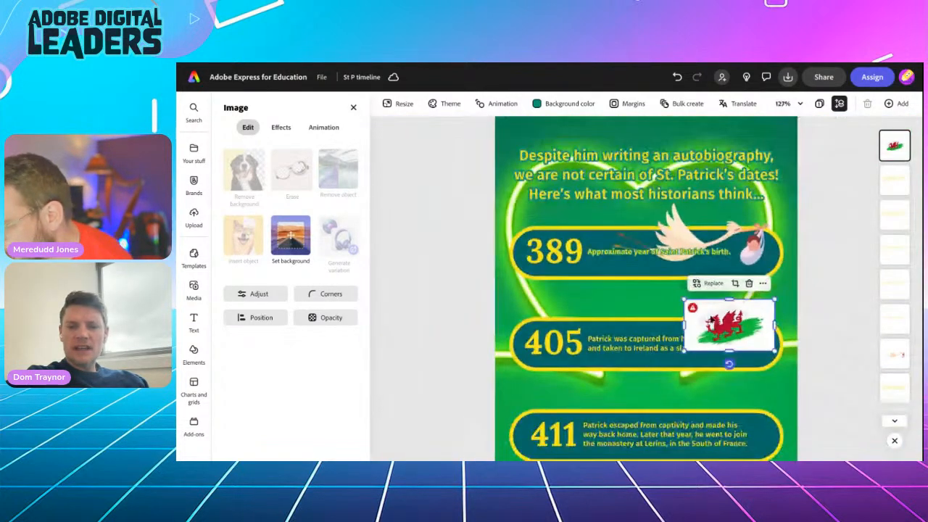
left_click(749, 283)
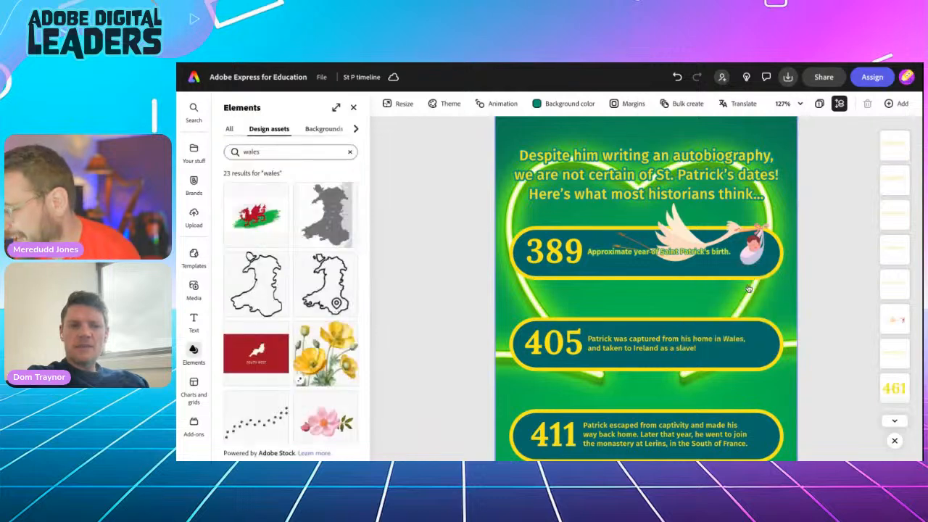
Reinsert the Welsh dragon flag from the "wales" design assets and place it over the right end of the 405 entry.
left_click(256, 214)
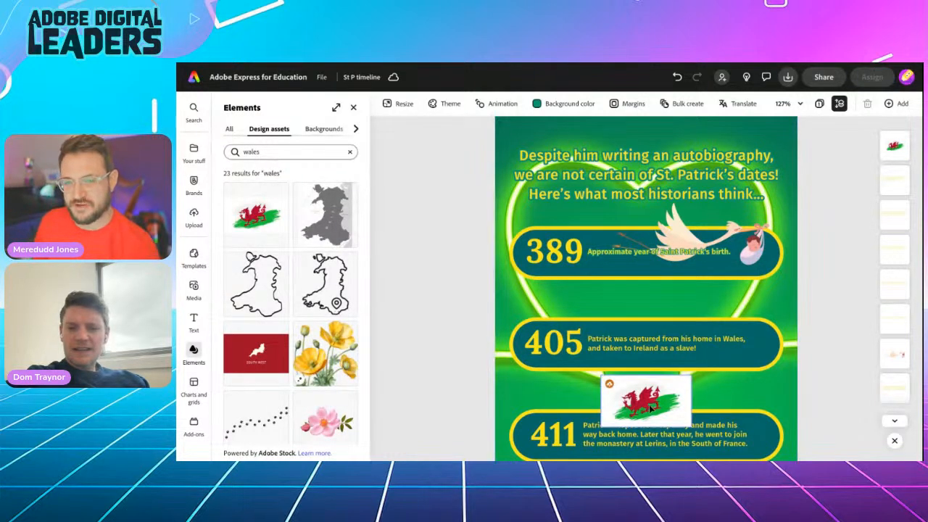
left_click_drag(645, 400, 730, 350)
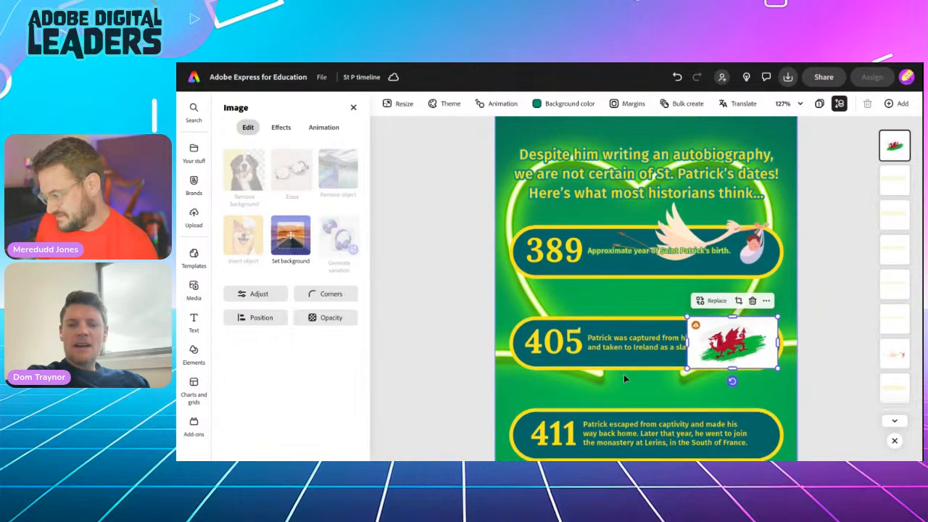
scroll(624, 374, "down", 2)
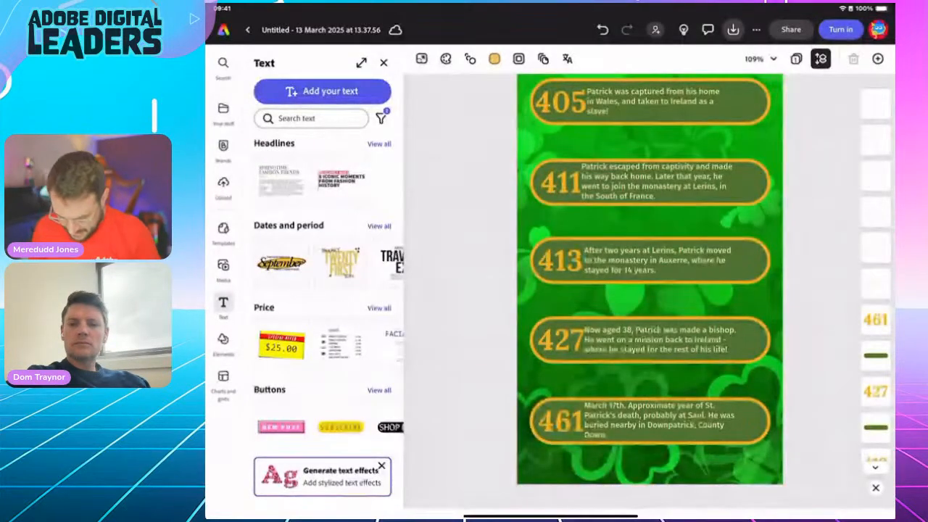
Search the design assets for "Baby" in the clover-background timeline.
left_click(223, 339)
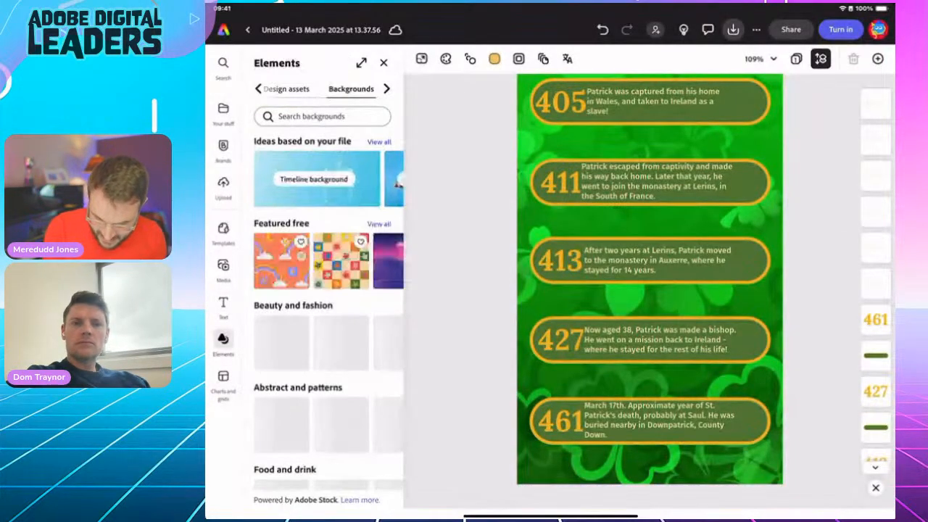
left_click(286, 89)
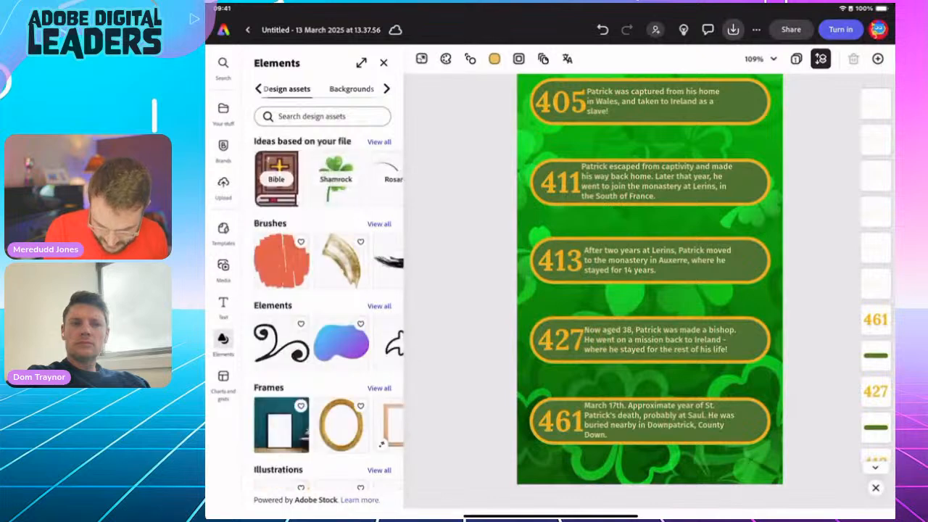
left_click(322, 116)
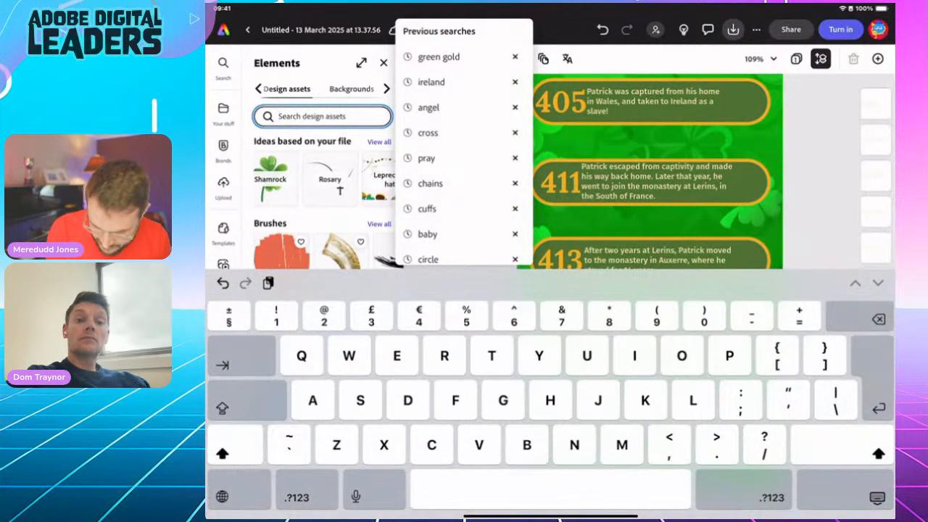
left_click(877, 497)
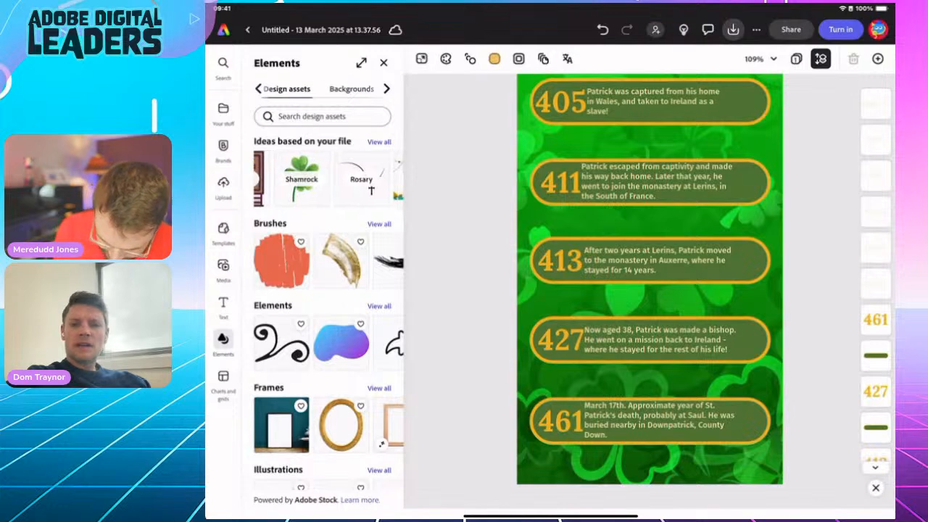
left_click(322, 116)
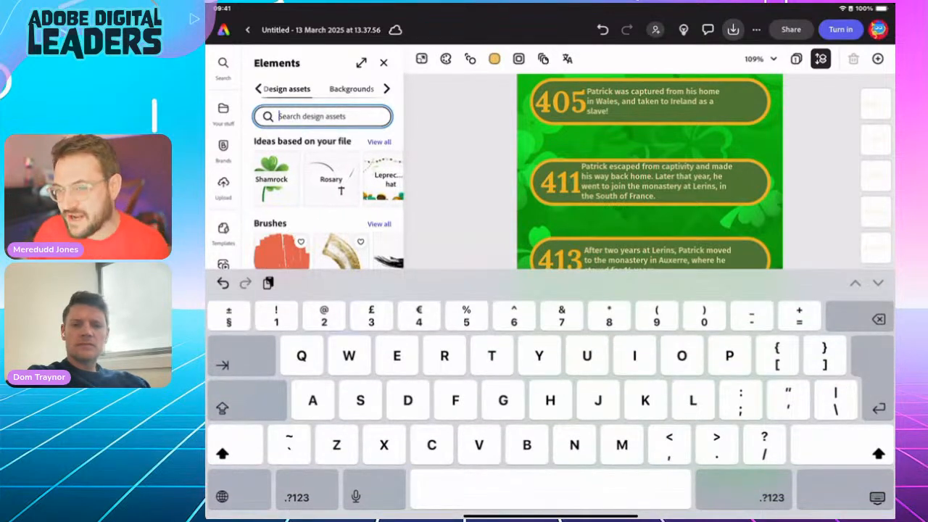
scroll(326, 174, "right", 1)
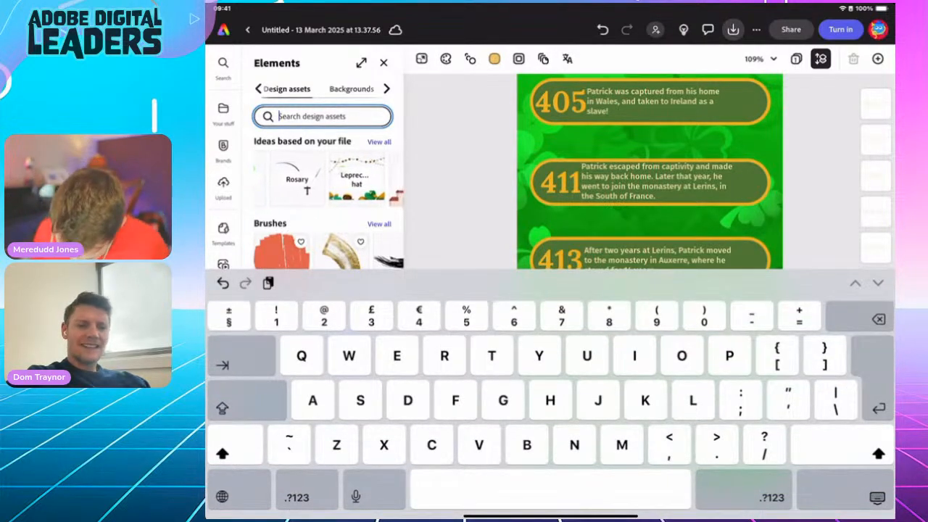
type("Baby")
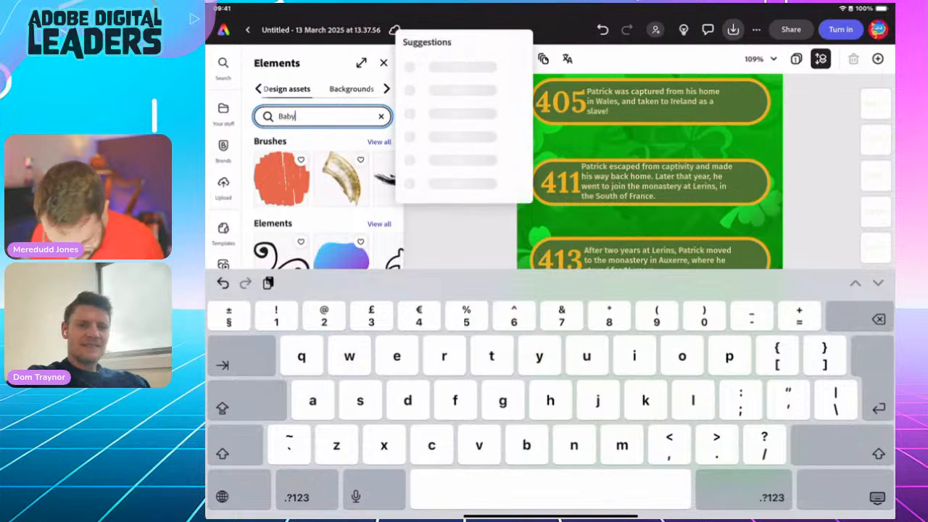
key("Return")
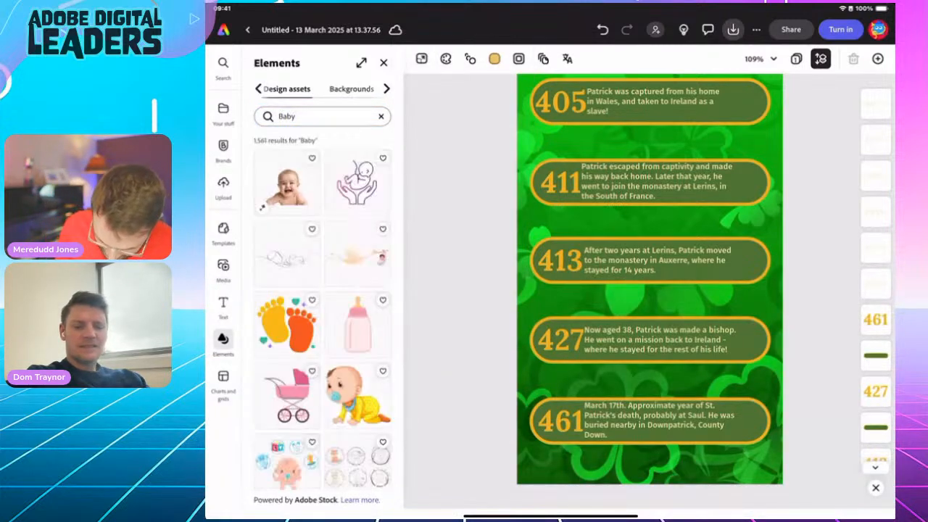
Insert the stork carrying a baby, enlarge it and shift it over the right part of the 411 entry.
scroll(358, 448, "down", 1)
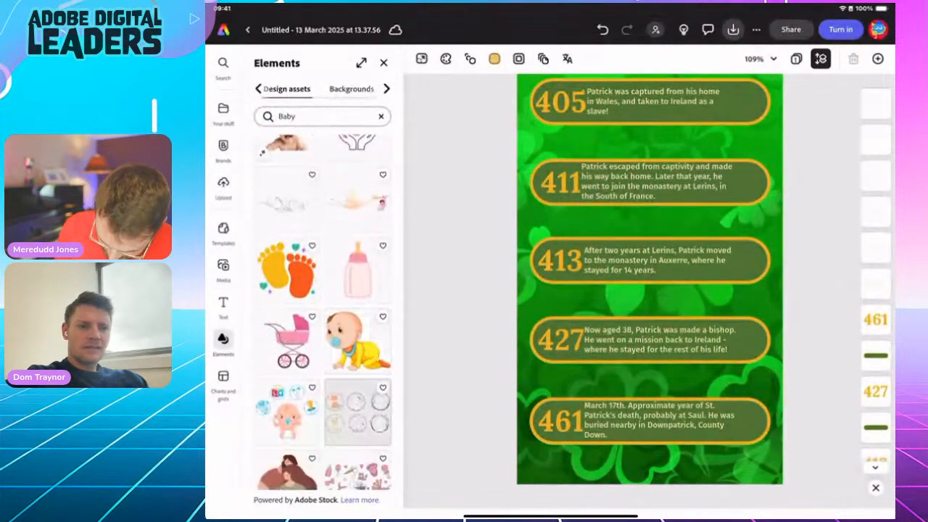
left_click(358, 377)
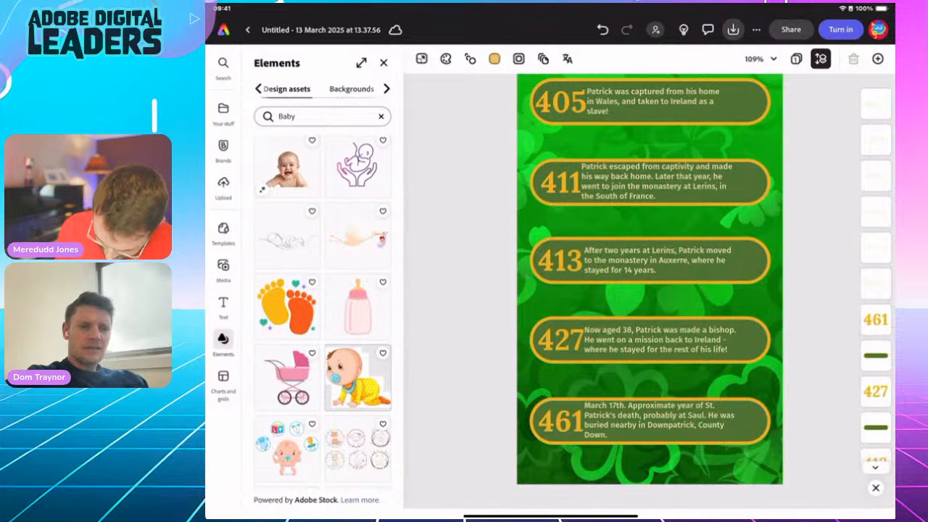
left_click(358, 236)
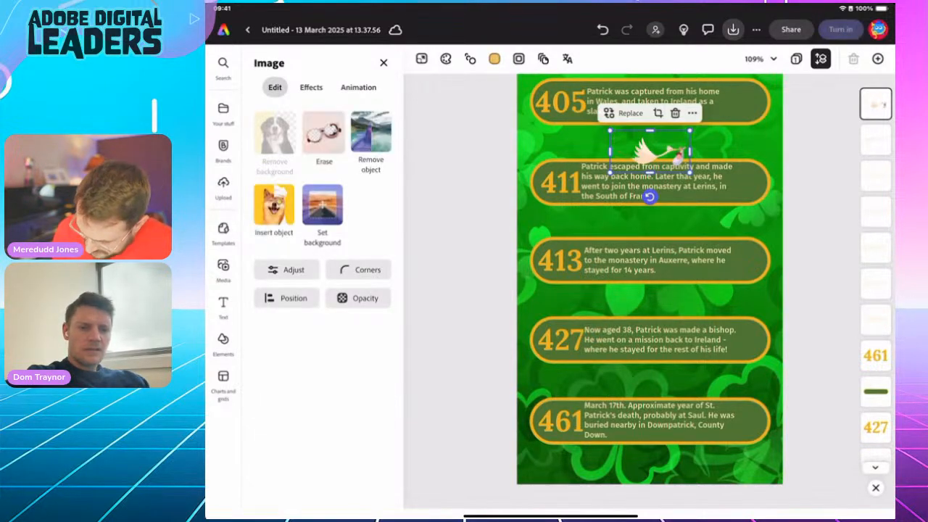
left_click_drag(689, 172, 740, 214)
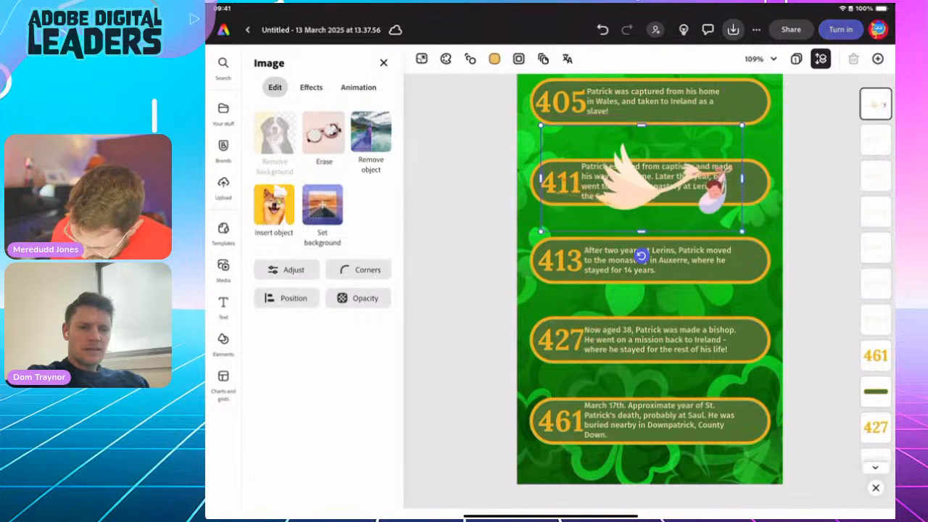
left_click(638, 185)
left_click_drag(637, 185, 673, 178)
Flip the stork horizontally and slide it partly off the page's right edge, leaving the baby over the 411 entry.
left_click(287, 298)
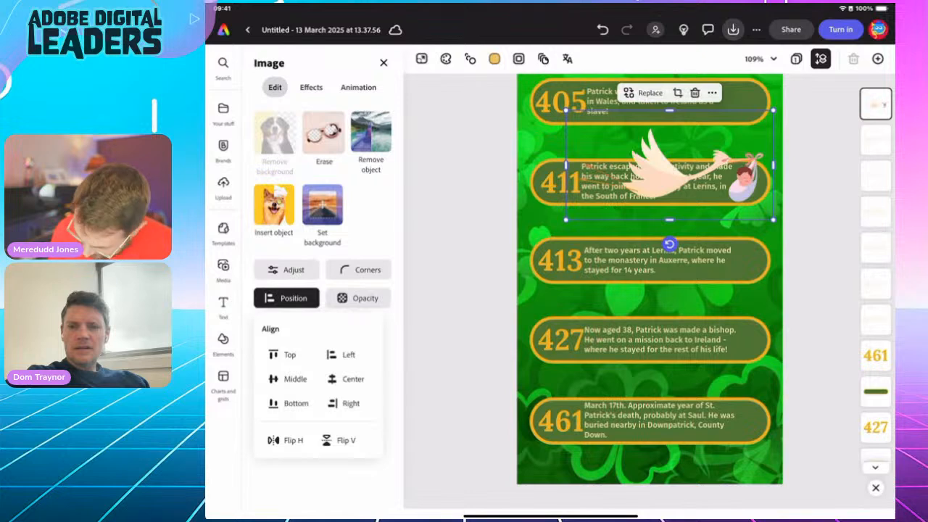
left_click(293, 440)
left_click_drag(669, 173, 809, 165)
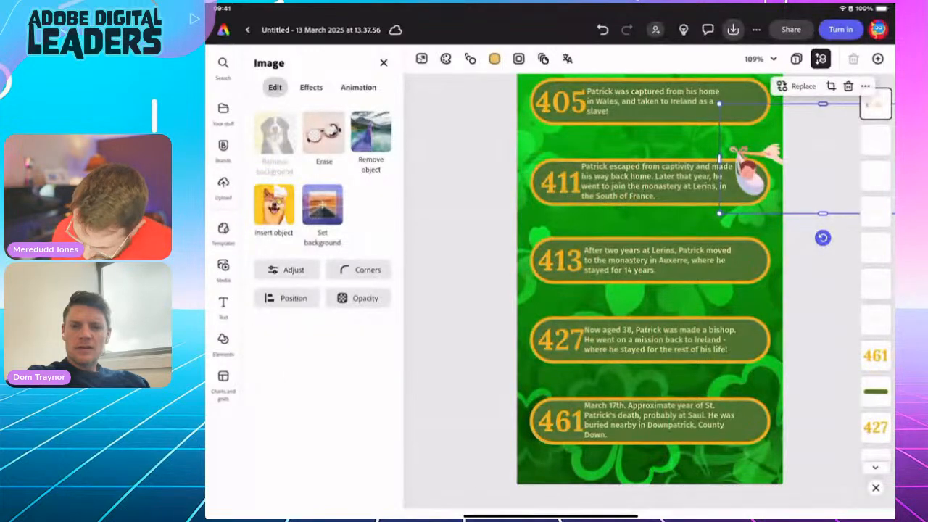
left_click(464, 326)
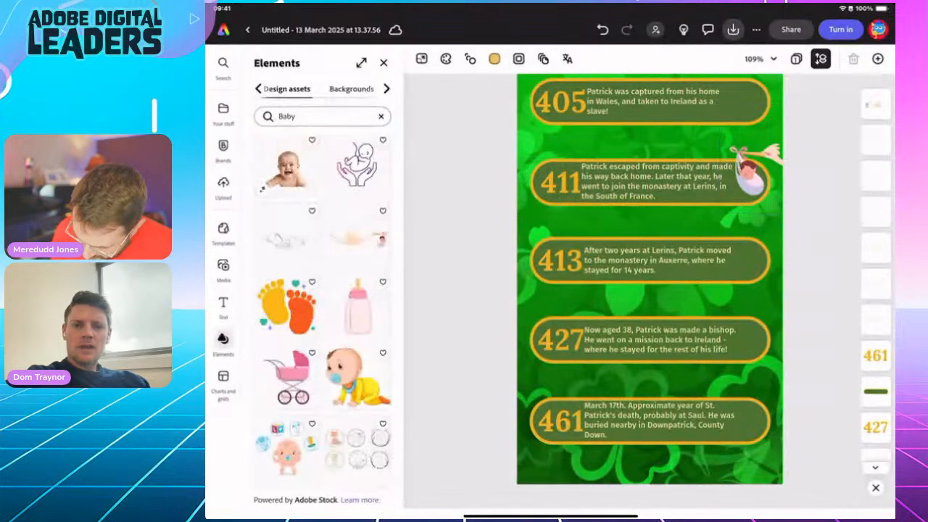
Move the stork up to the 389 entry, enlarge it and position the baby bundle at the entry's right end.
scroll(649, 290, "up", 4)
left_click(754, 319)
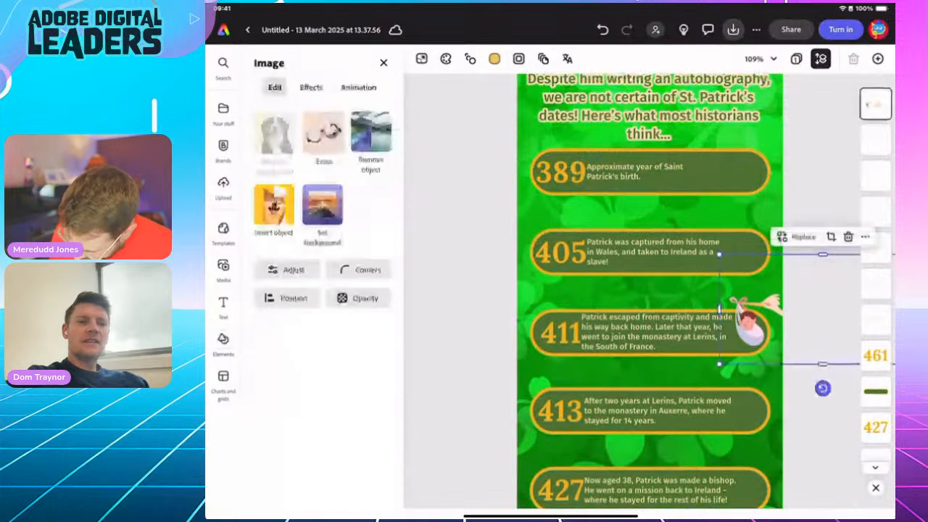
left_click_drag(754, 319, 707, 168)
left_click_drag(674, 212, 625, 237)
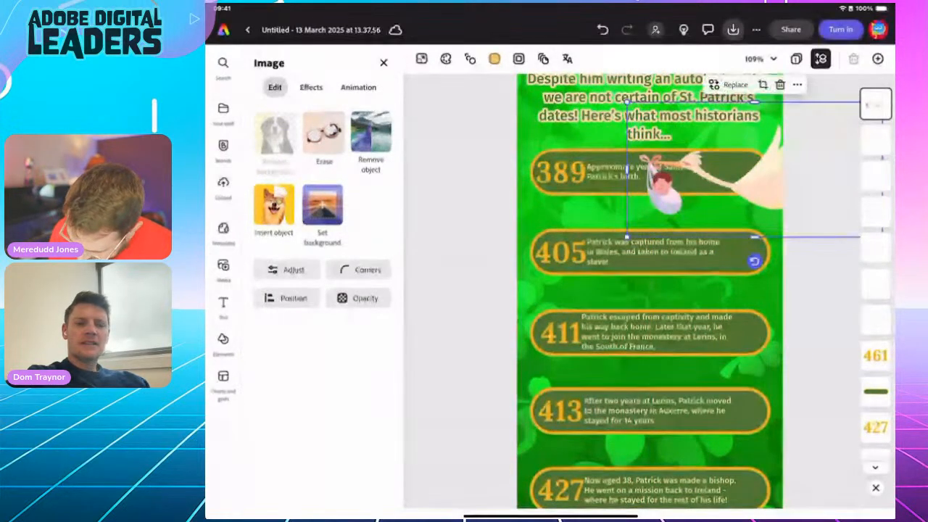
left_click_drag(667, 184, 716, 169)
left_click(461, 276)
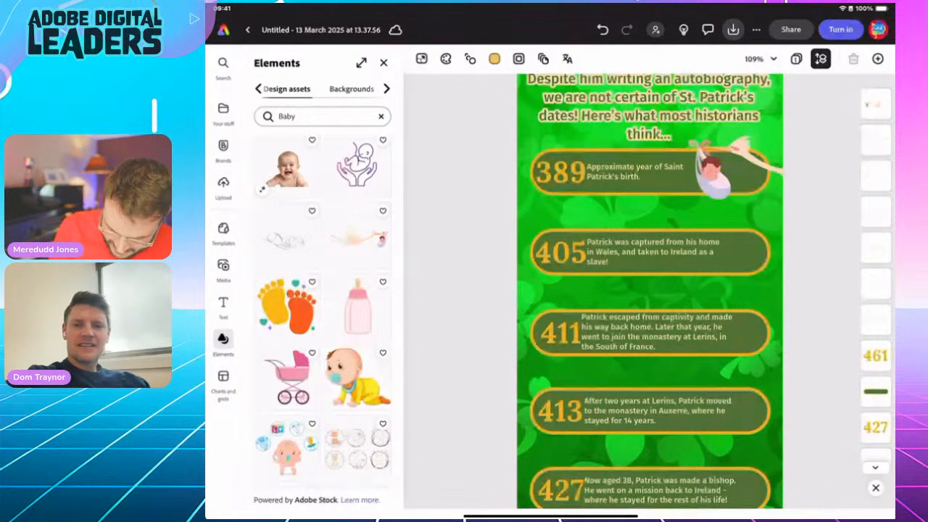
Replace the design asset search with "British isles".
left_click(380, 116)
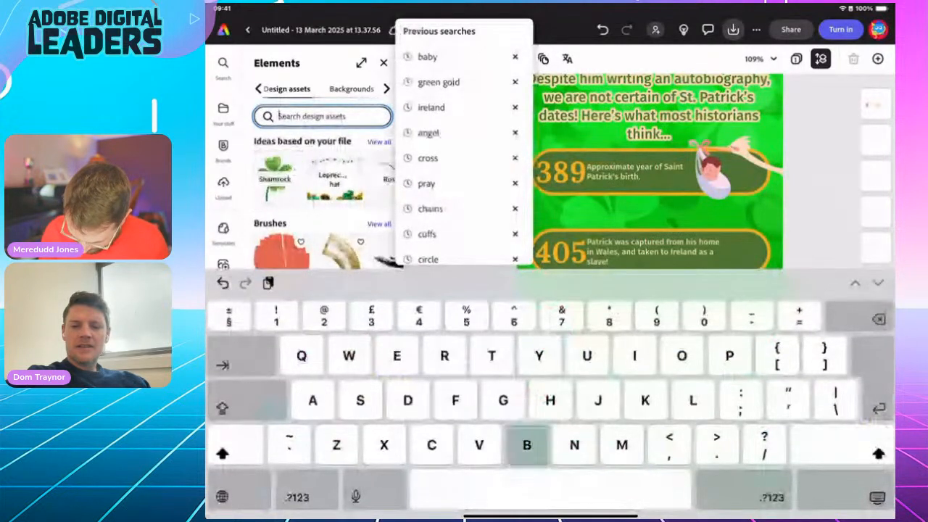
type("British")
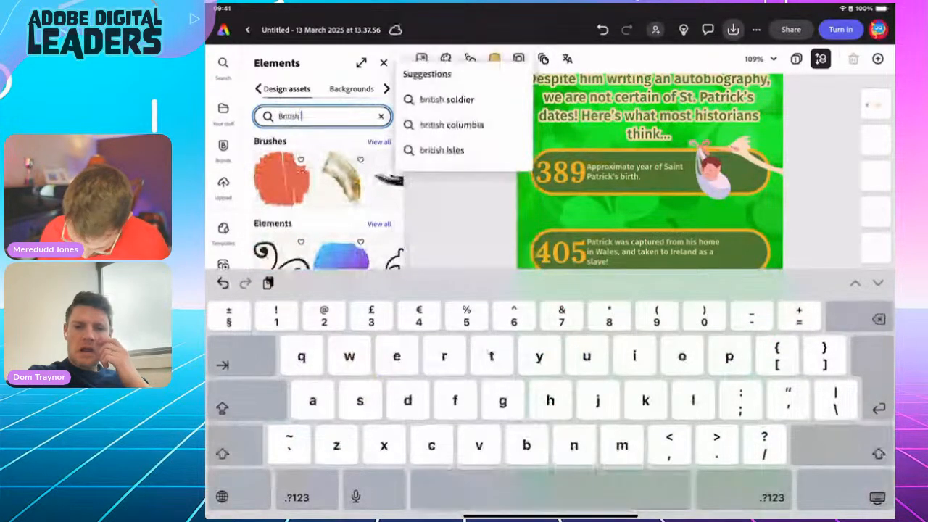
type(" isle")
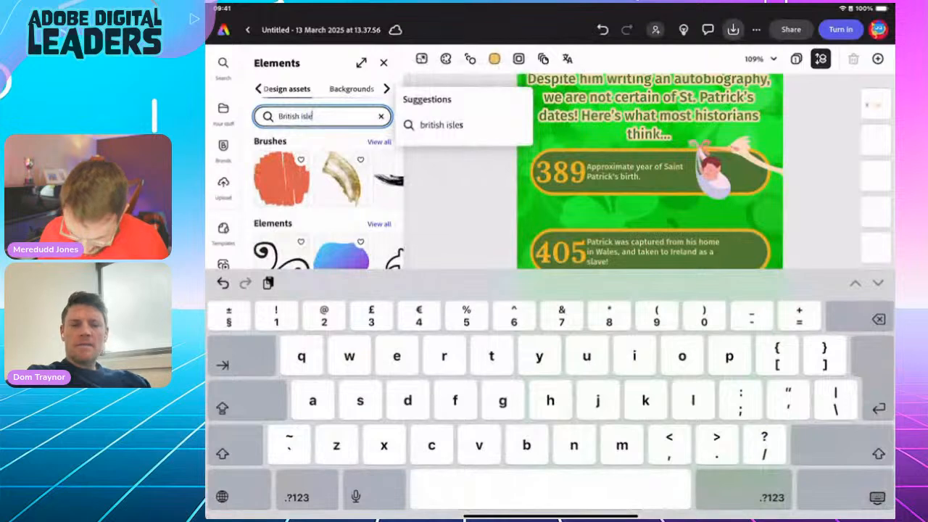
type("s")
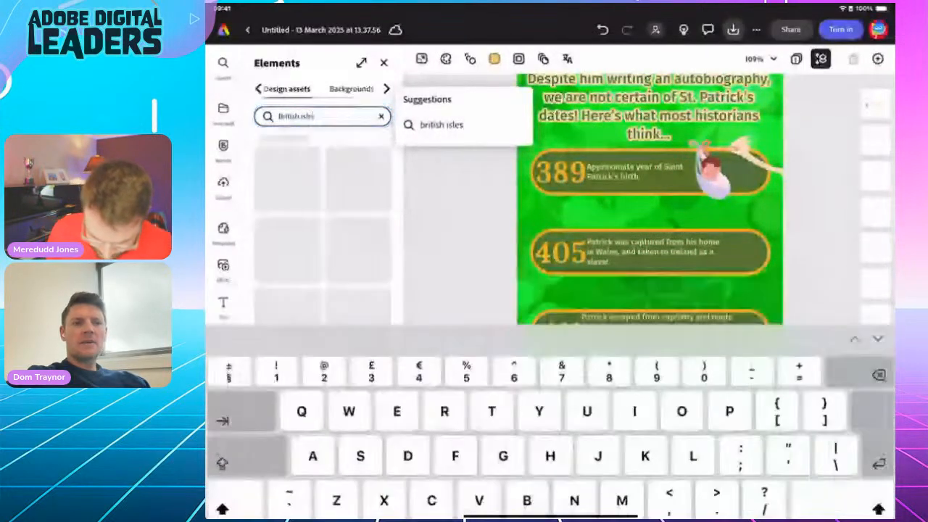
key("Return")
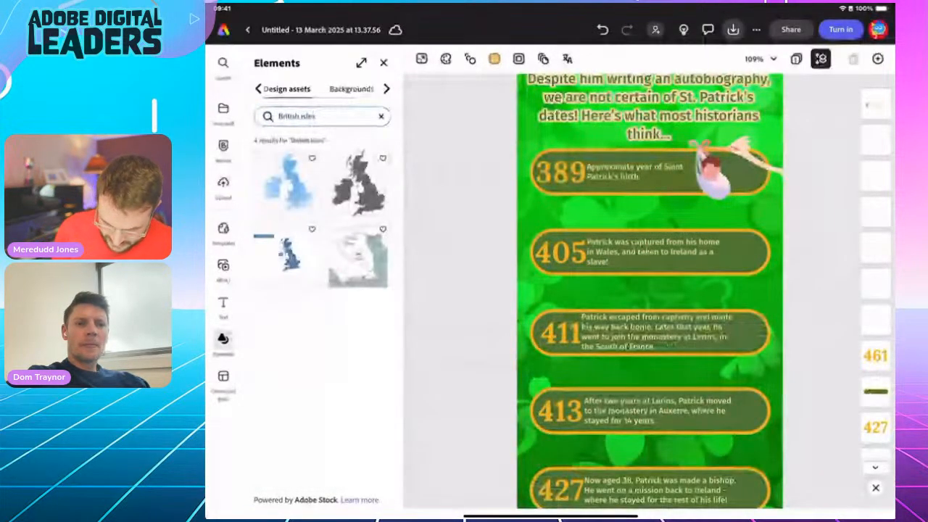
Insert the blue British Isles map, shrink and tilt it, and place Ireland over the right end of the 405 entry.
left_click_drag(286, 181, 662, 308)
left_click_drag(703, 255, 789, 137)
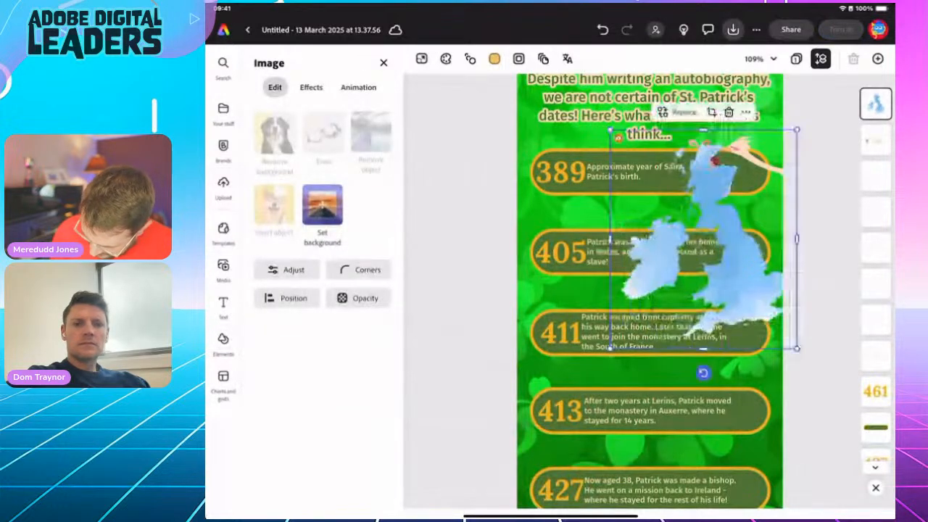
left_click_drag(700, 243, 790, 231)
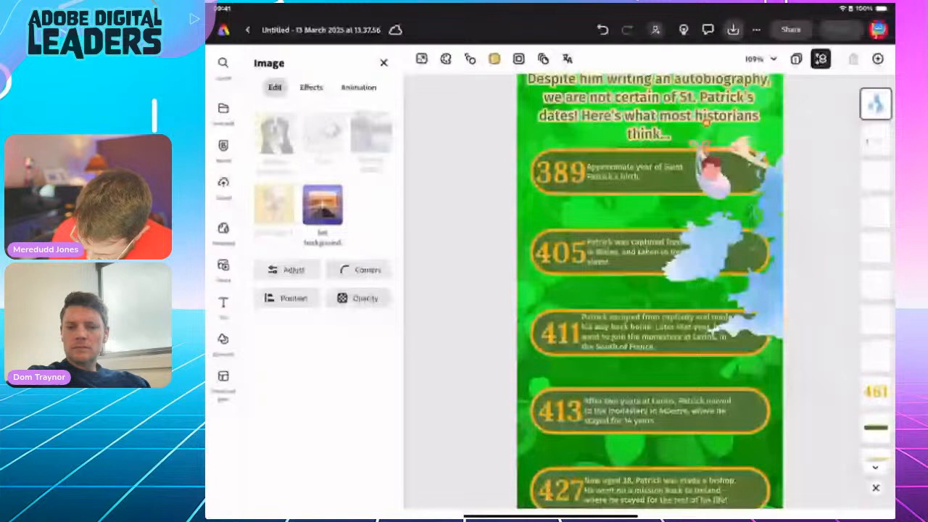
left_click_drag(634, 318, 717, 284)
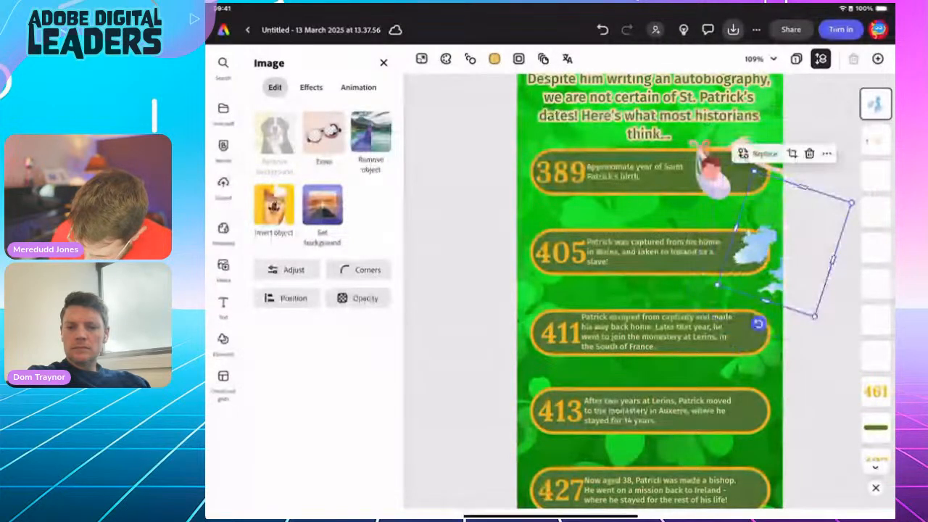
left_click_drag(747, 239, 729, 242)
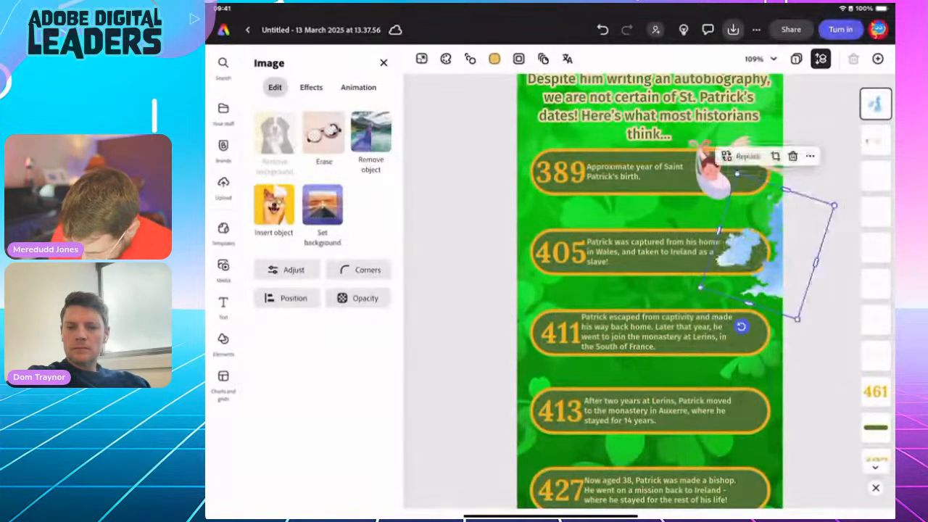
left_click(819, 377)
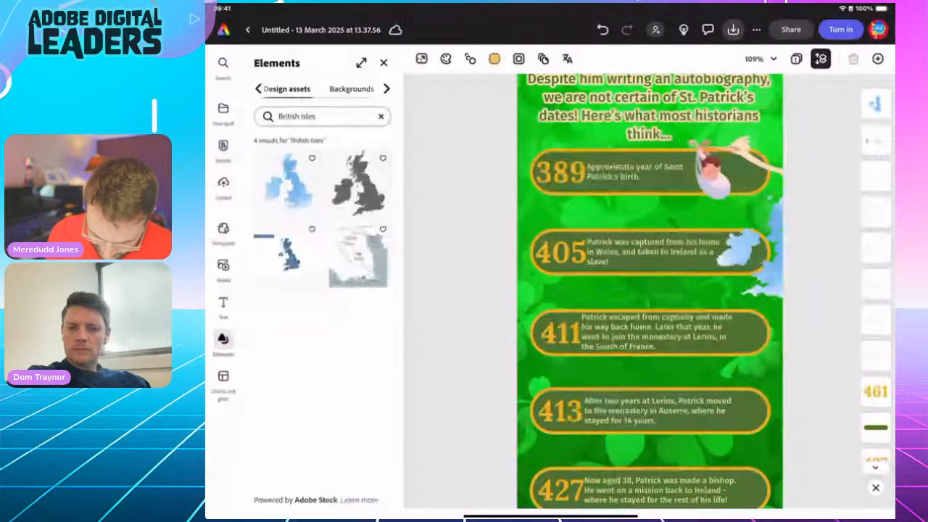
Clear the asset search, insert the purple-draped altar from the Altar ideas, shrink it and place it over the right end of the 411 entry.
left_click(381, 116)
left_click(322, 116)
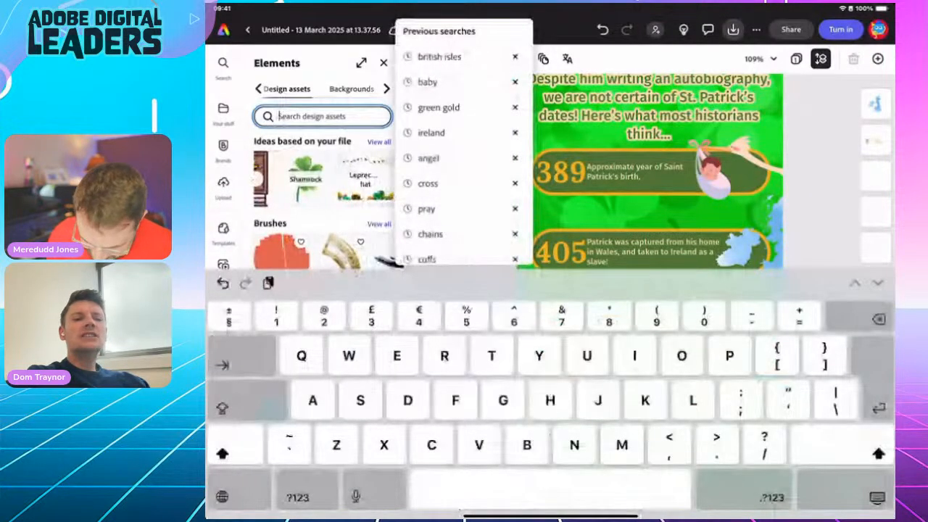
left_click(877, 497)
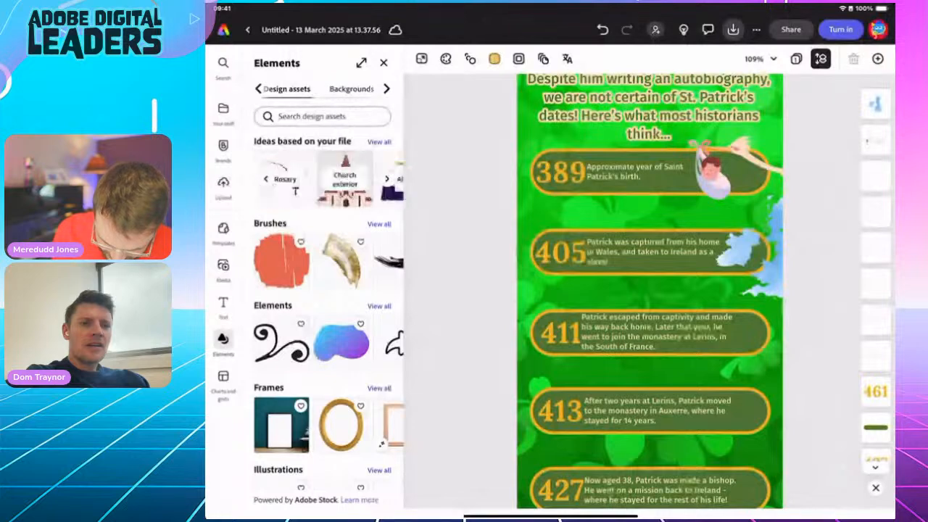
left_click(334, 178)
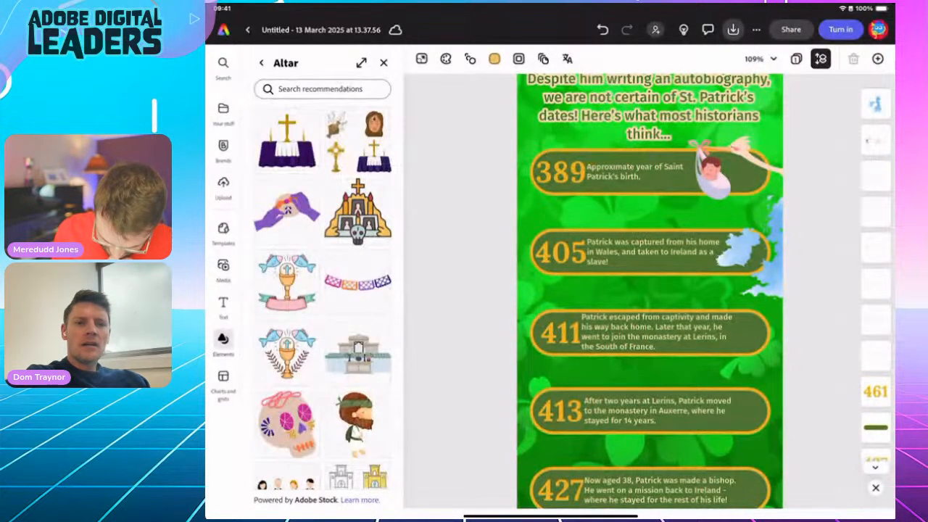
left_click(287, 140)
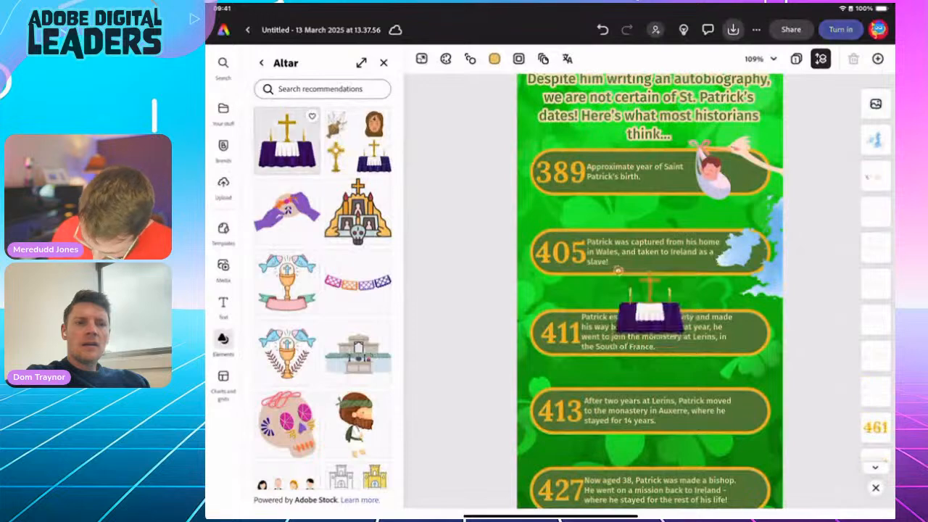
left_click_drag(649, 316, 756, 332)
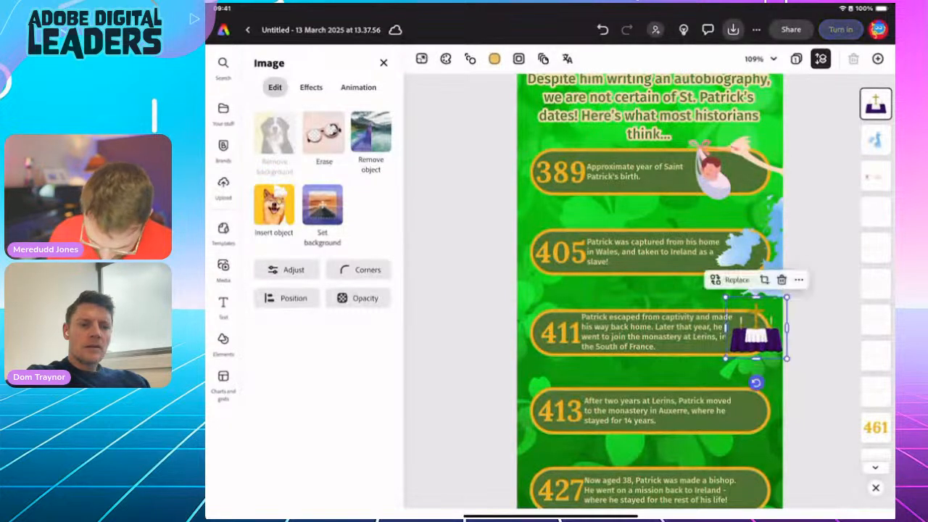
key("Escape")
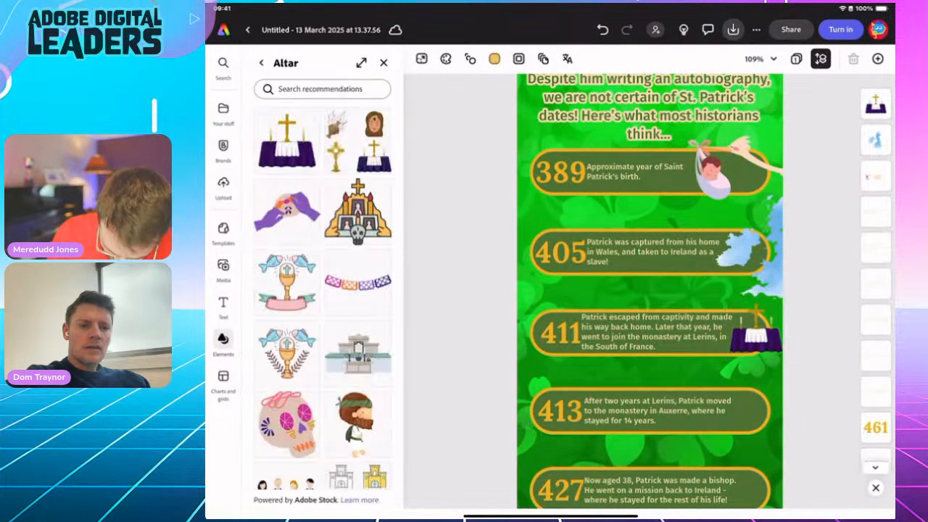
Look through the Altar recommendations and search them for "Pray".
scroll(322, 290, "down", 3)
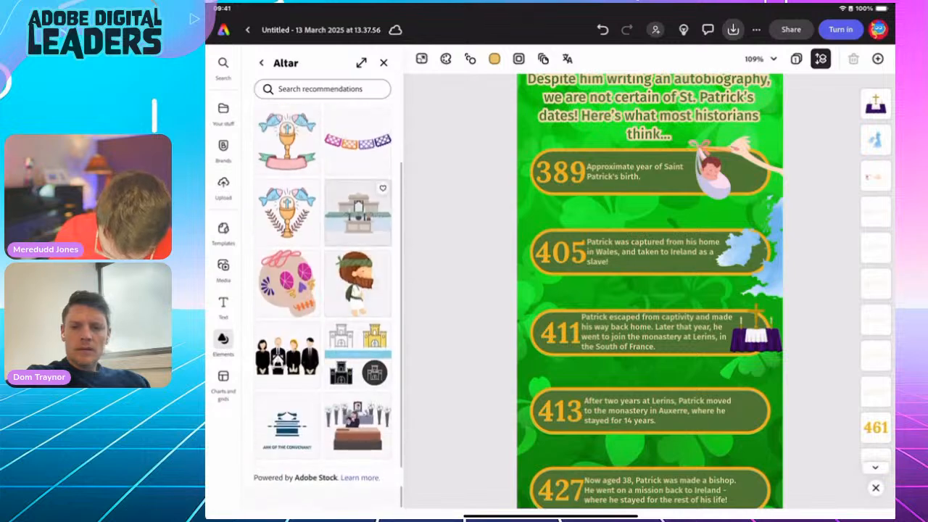
scroll(323, 290, "up", 5)
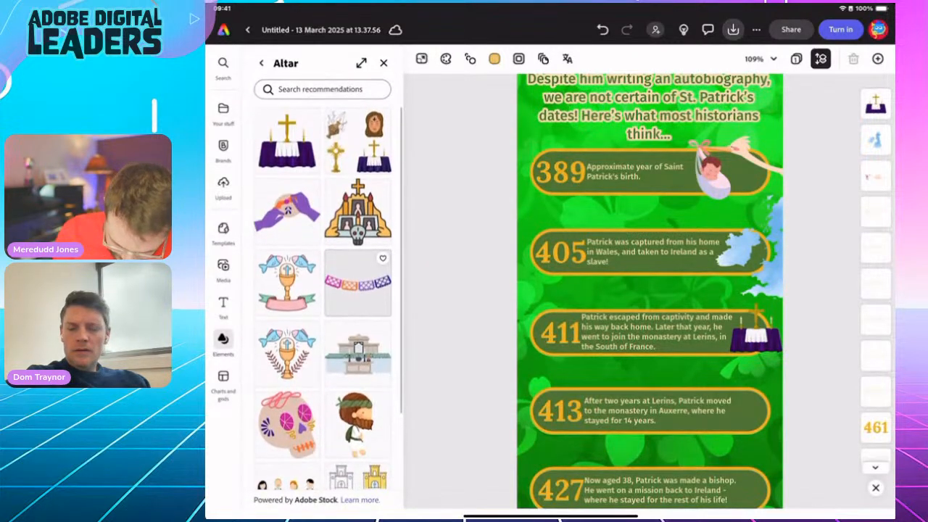
left_click(322, 88)
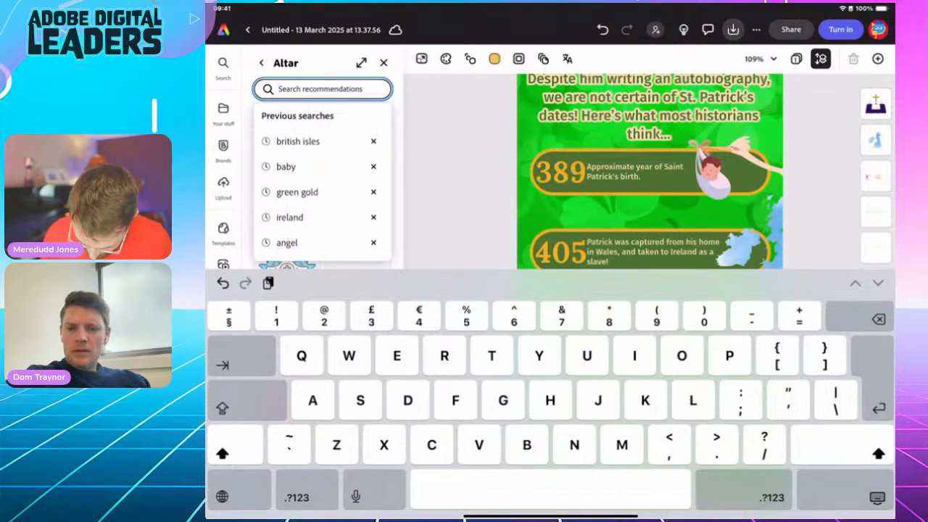
type("Pray")
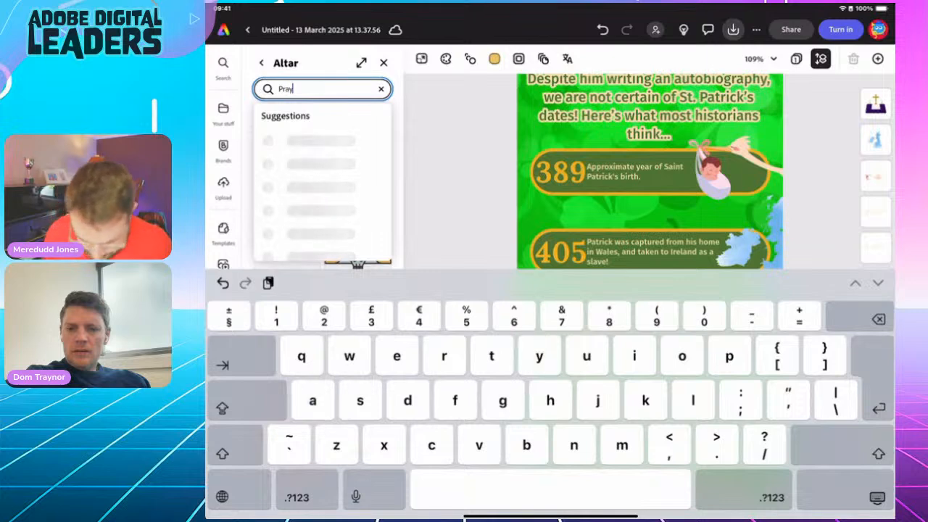
key("Return")
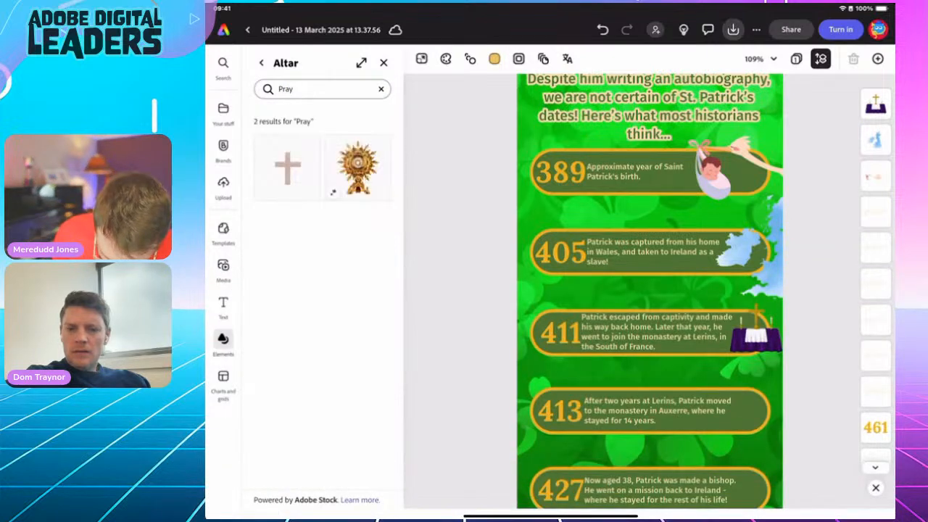
Insert the plain beige cross, enlarge and tilt it, and place it over the right end of the 413 entry.
left_click(287, 168)
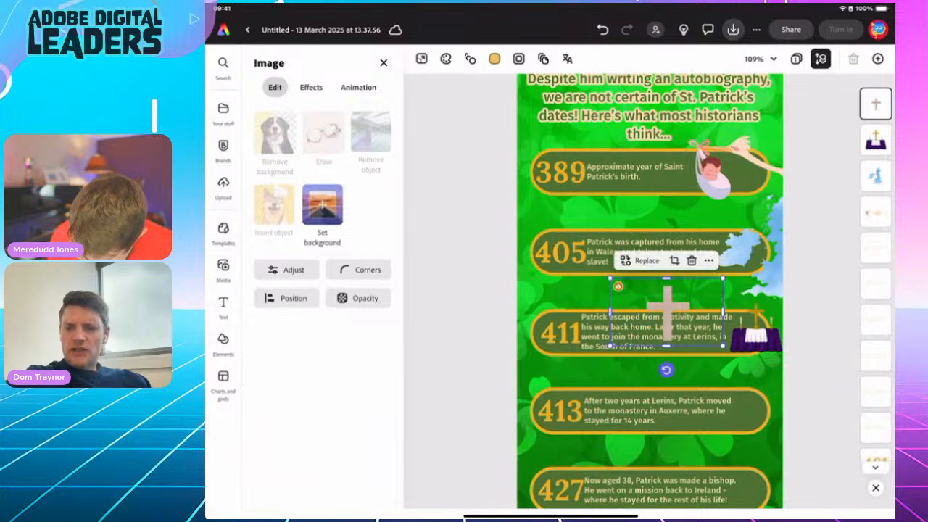
left_click_drag(689, 325, 793, 432)
left_click_drag(696, 373, 669, 356)
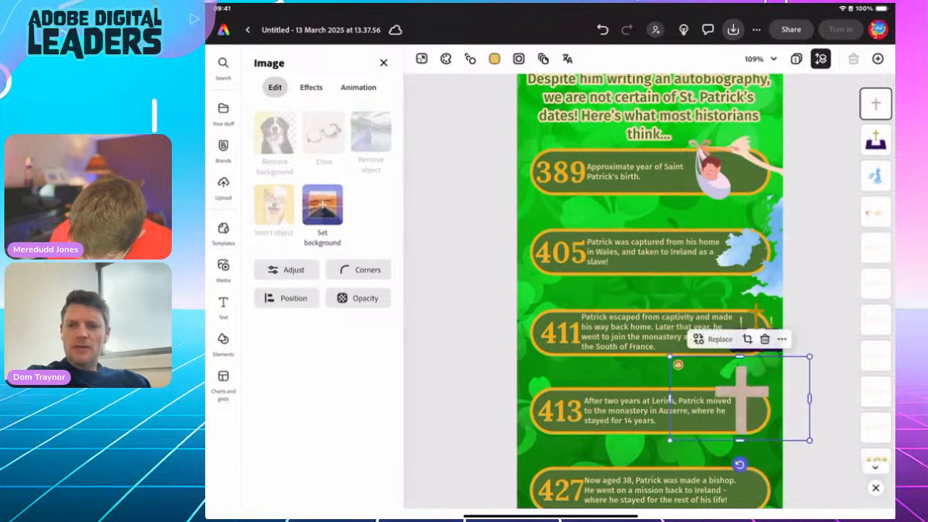
left_click_drag(740, 398, 760, 410)
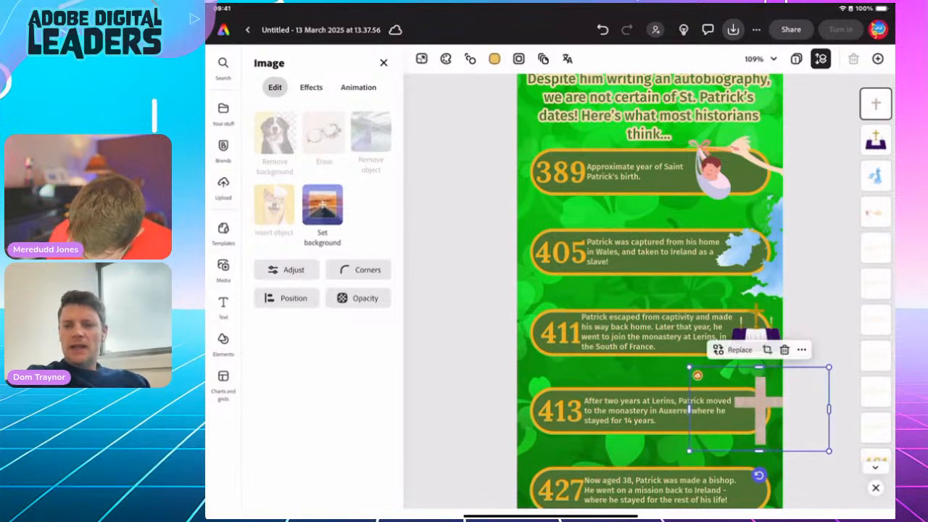
left_click_drag(758, 474, 743, 473)
left_click_drag(759, 409, 759, 409)
left_click(822, 275)
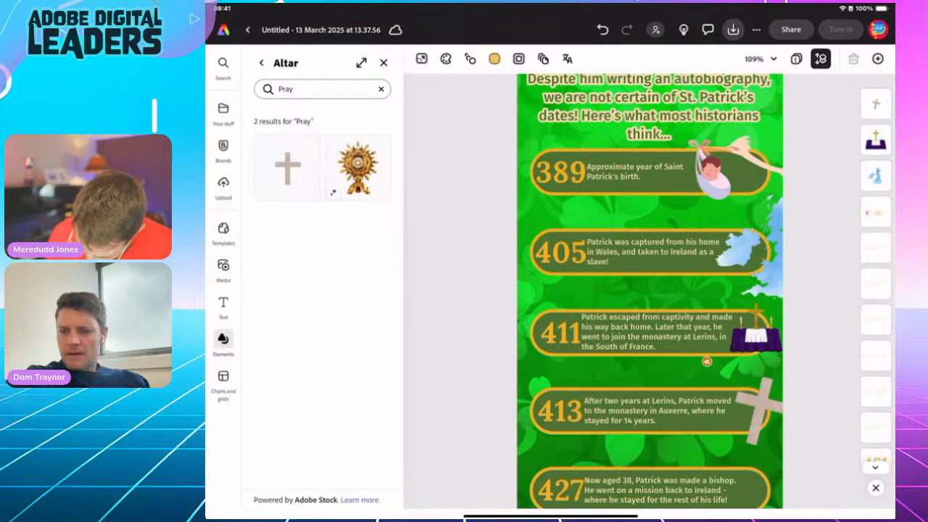
Clear the "Pray" search, return to the main design assets and open the Shamrock ideas.
scroll(649, 290, "down", 4)
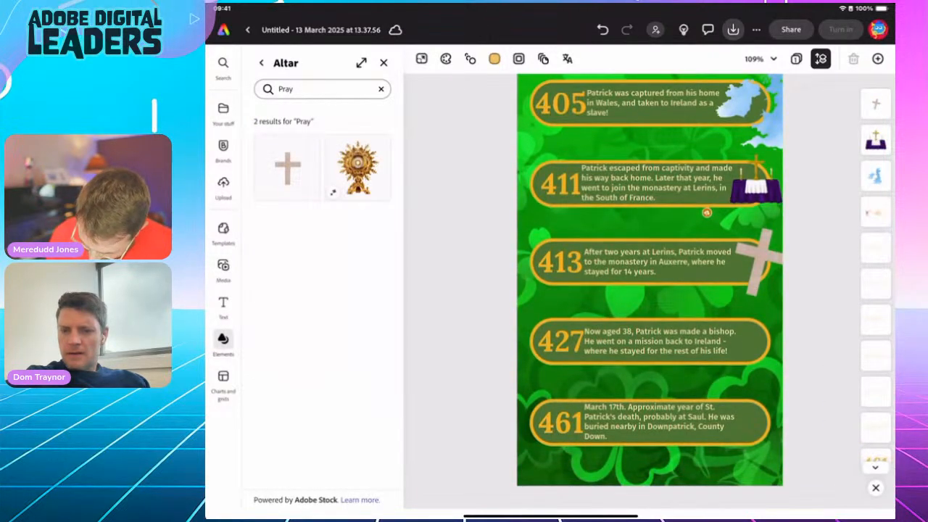
left_click(381, 88)
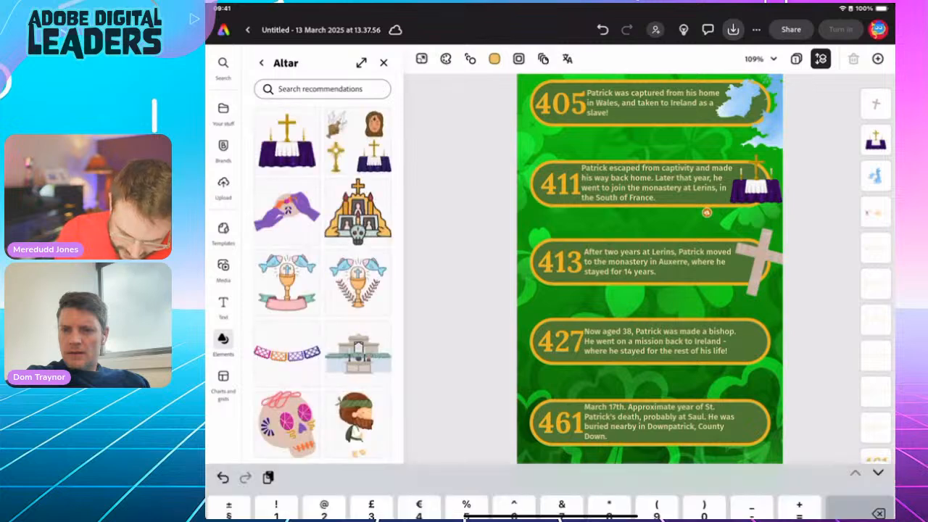
left_click(323, 88)
left_click(261, 63)
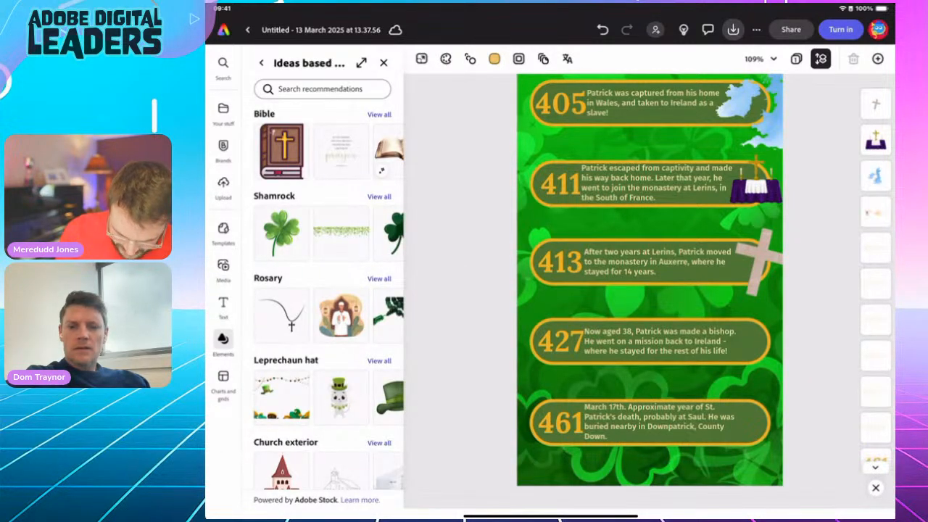
left_click(261, 62)
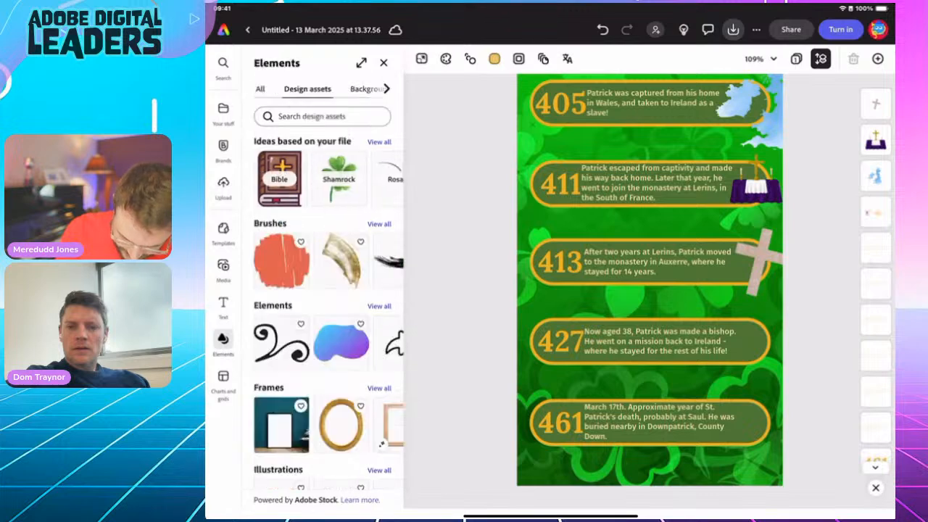
left_click(314, 174)
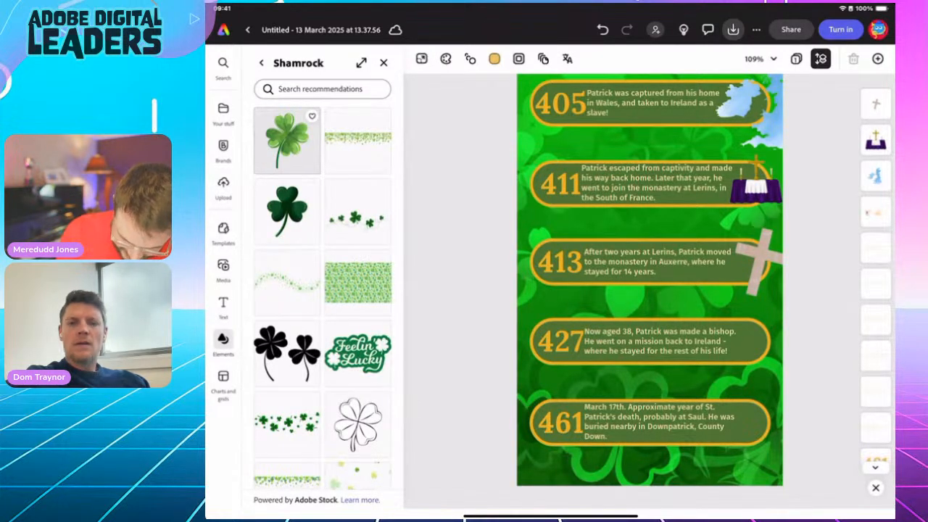
Insert the dark green shamrock, rotate and shrink it, and place its leaves over the right end of the 427 entry.
left_click_drag(287, 210, 758, 355)
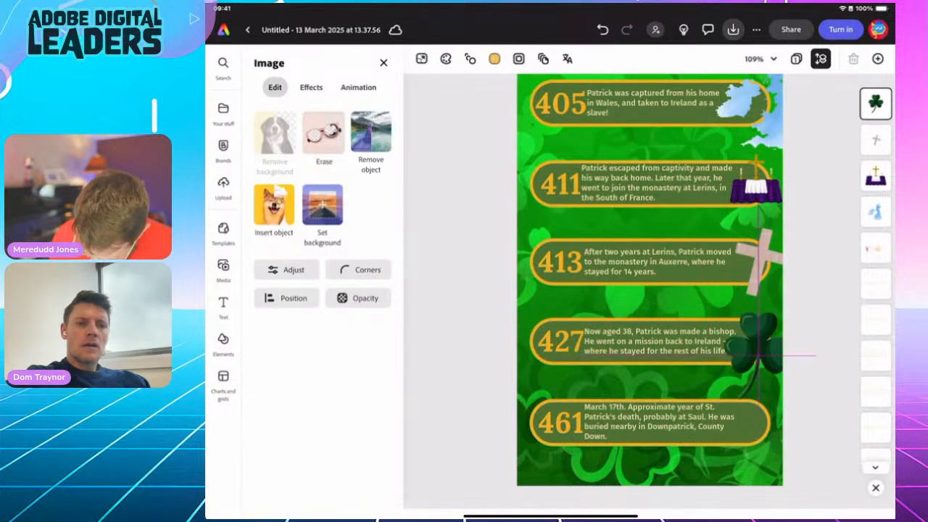
left_click_drag(758, 437, 806, 421)
left_click_drag(678, 343, 703, 346)
left_click_drag(768, 357, 760, 339)
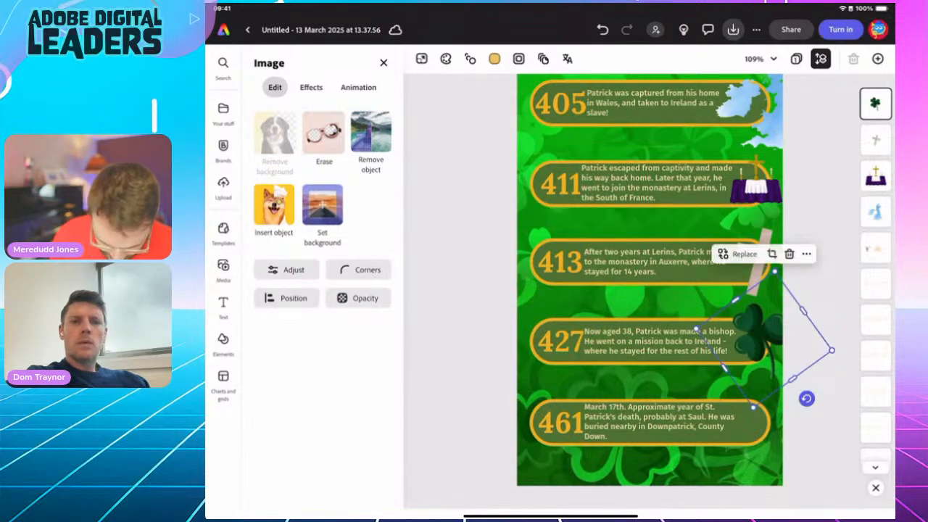
Search for "Angel" and widen the search from the Shamrock recommendations to all design assets.
left_click(223, 340)
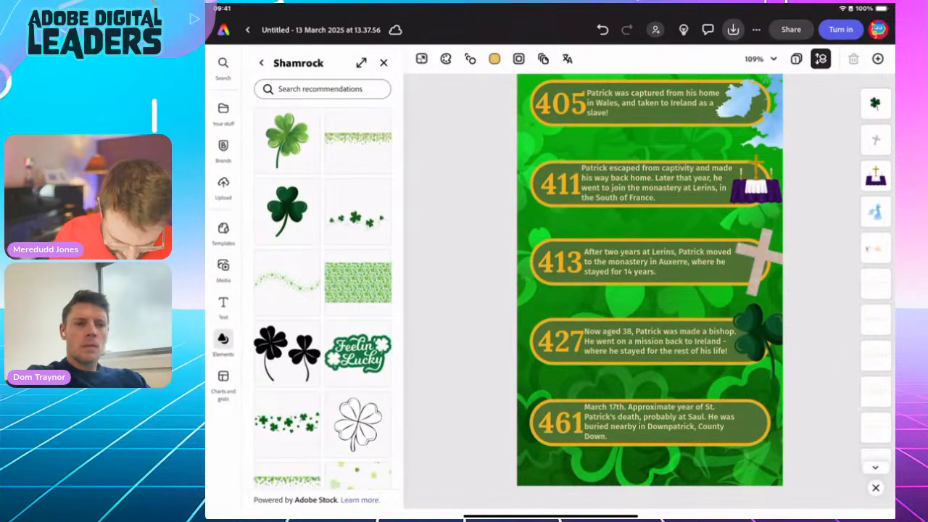
left_click(323, 89)
type("Ang")
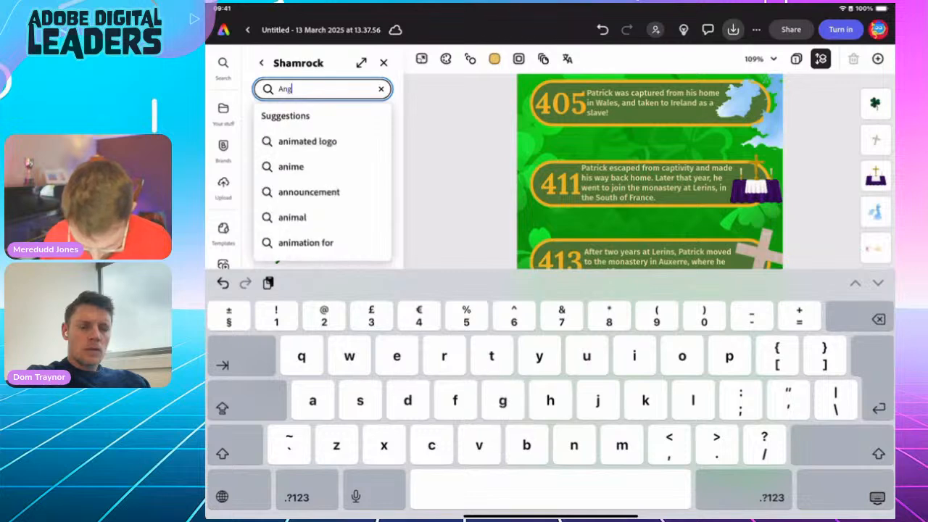
type("el")
key("Return")
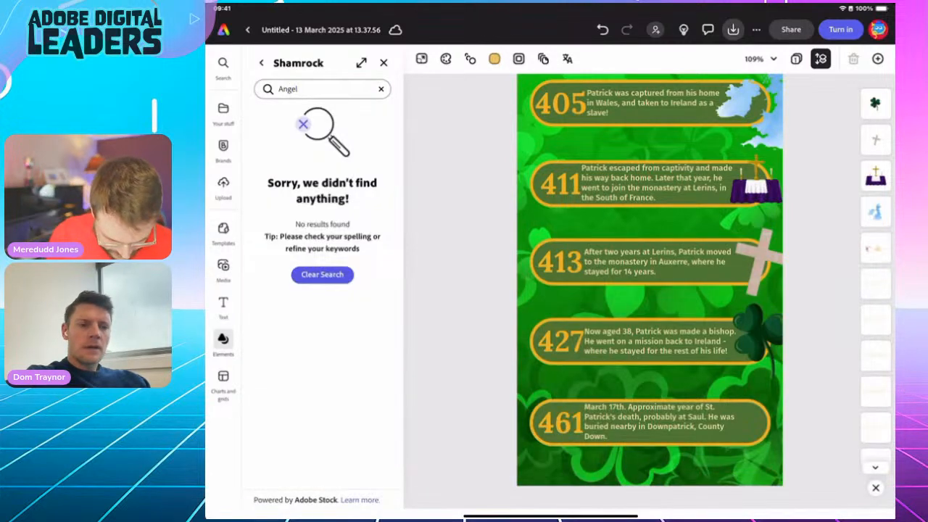
left_click(261, 63)
left_click(262, 63)
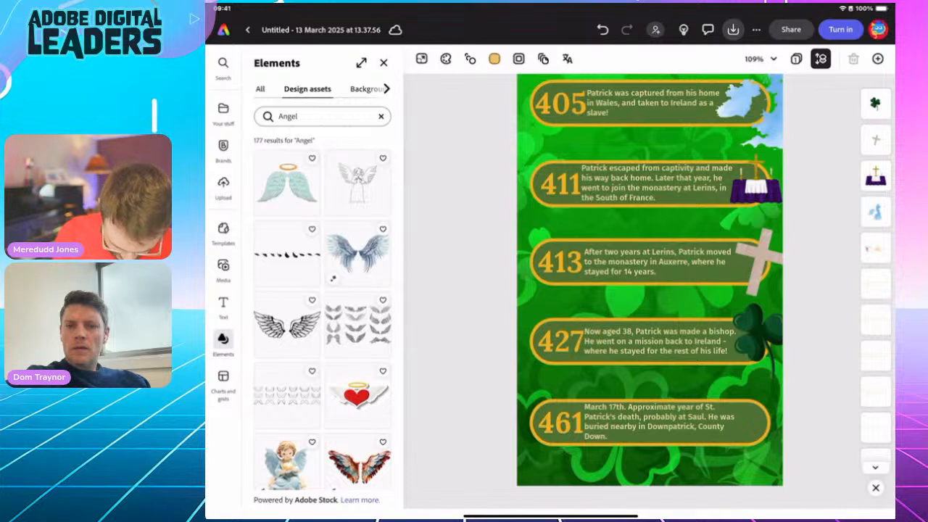
Insert the pale green angel wings with halo and place them, resized, over the right end of the 461 entry.
left_click(287, 182)
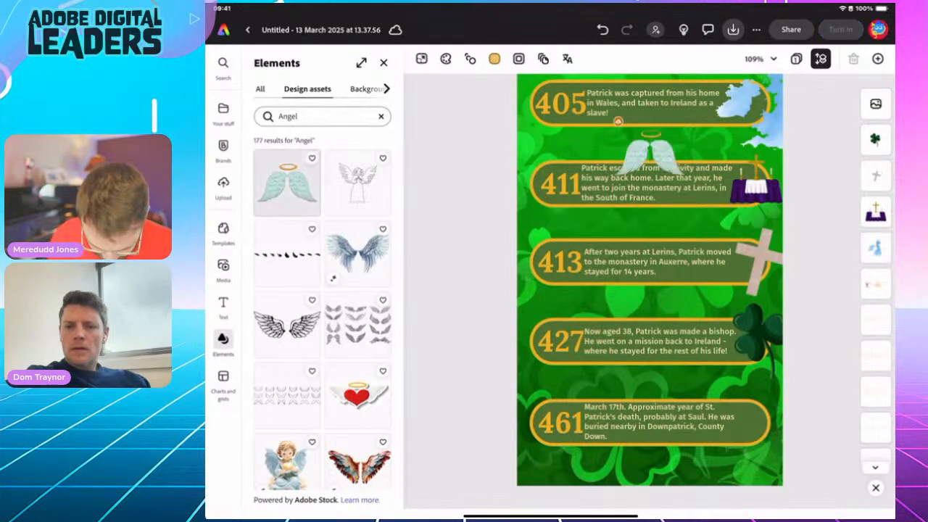
left_click_drag(617, 121, 726, 385)
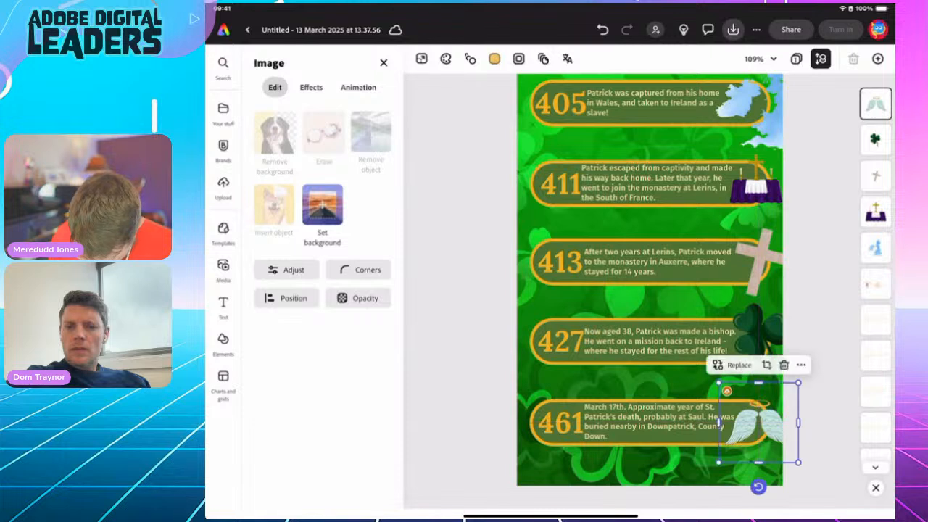
left_click(806, 352)
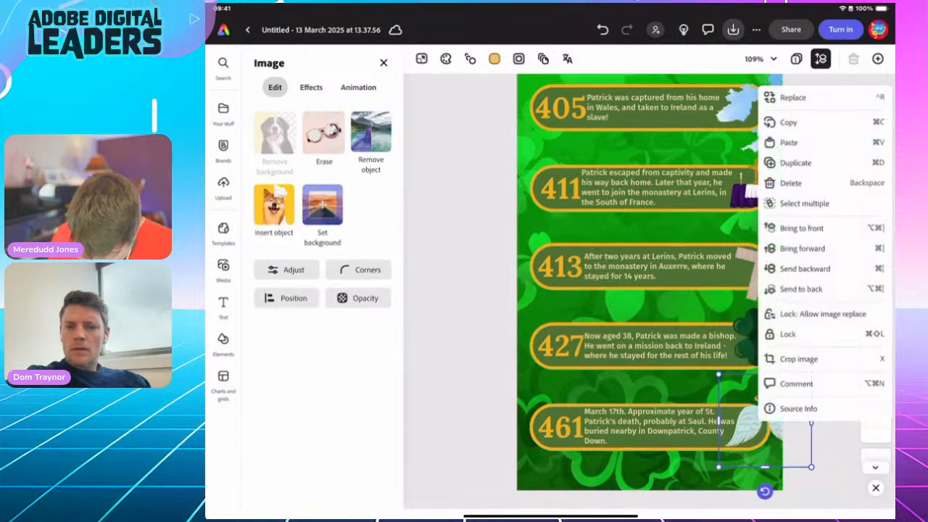
left_click(746, 434)
left_click_drag(750, 429, 746, 436)
left_click(826, 275)
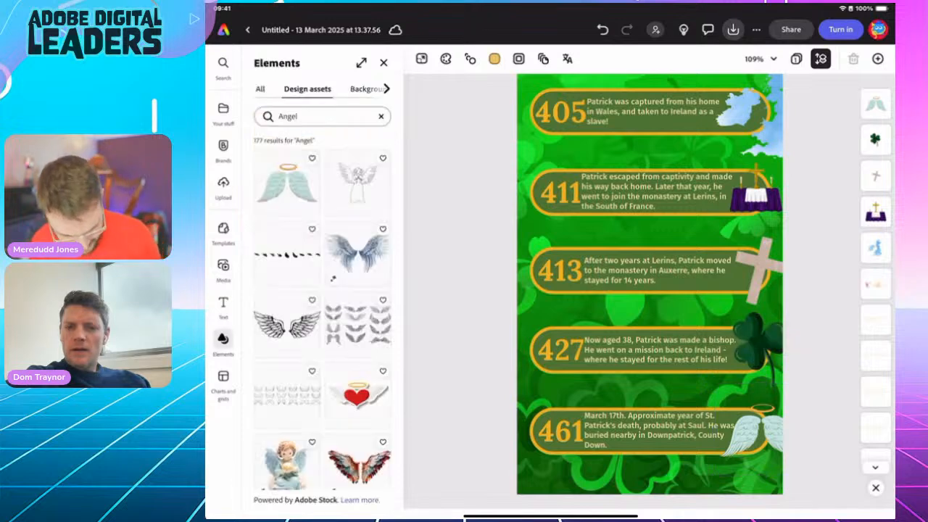
Clear the document's default date-based title.
scroll(649, 283, "down", 5)
scroll(649, 283, "down", 1)
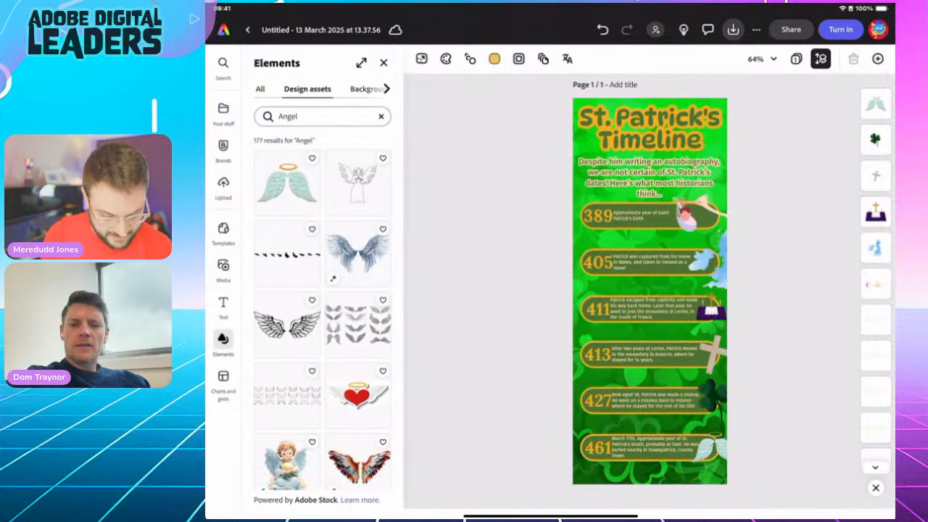
left_click(319, 29)
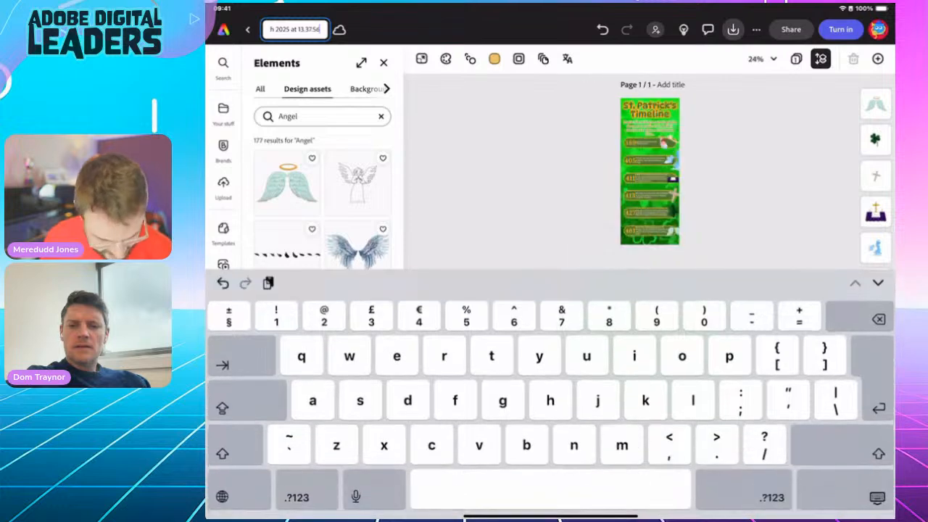
key("BackSpace")
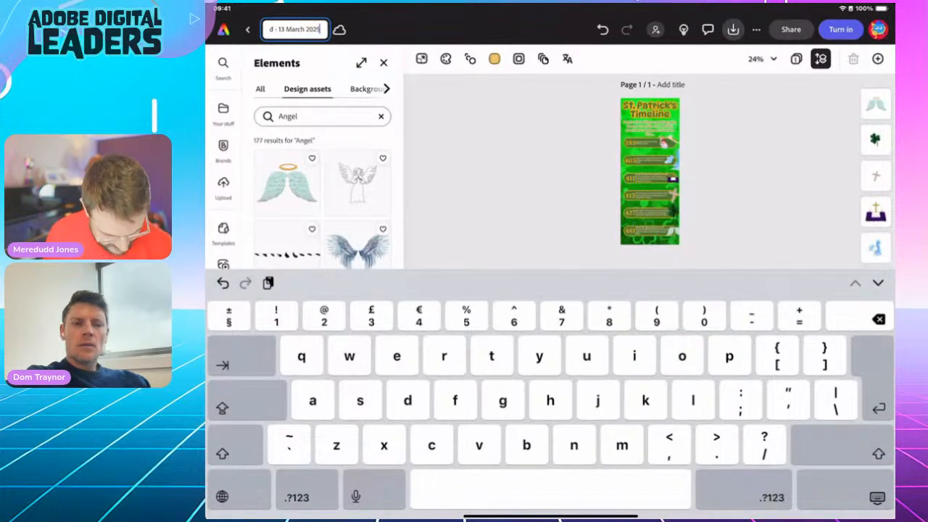
key("BackSpace")
key("BackSpace")
key("BackSpace")
key("BackSpace")
key("BackSpace")
key("BackSpace")
key("BackSpace")
key("BackSpace")
key("BackSpace")
key("BackSpace")
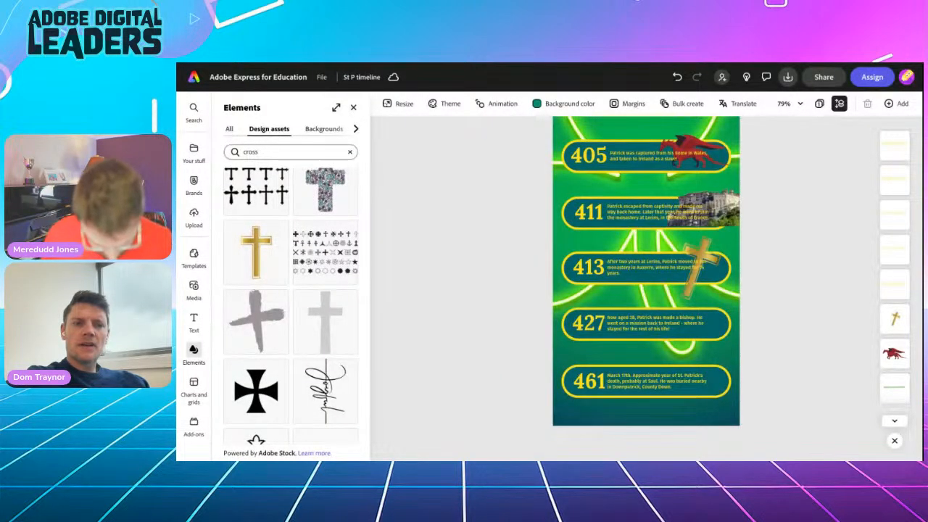
scroll(582, 319, "up", 3)
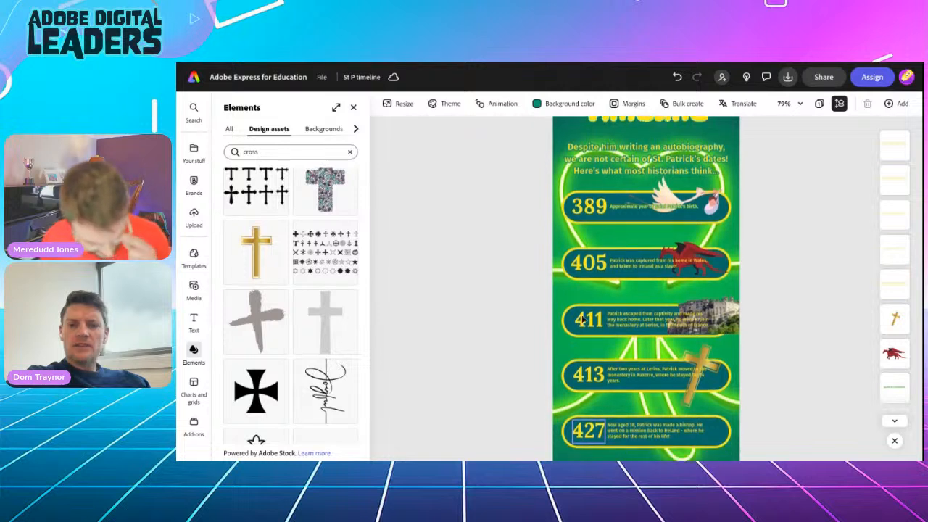
Search the design assets for "bishop" to illustrate the 427 entry.
scroll(637, 283, "down", 1)
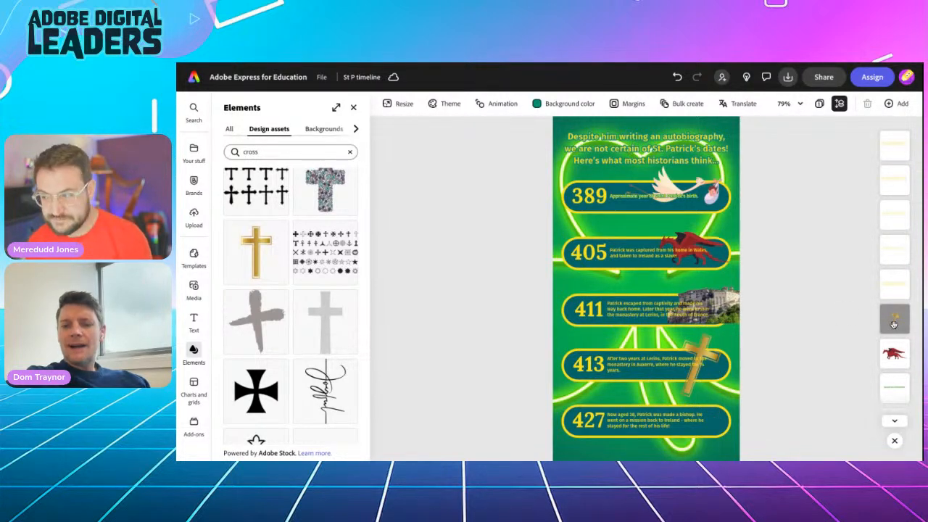
scroll(734, 350, "up", 5)
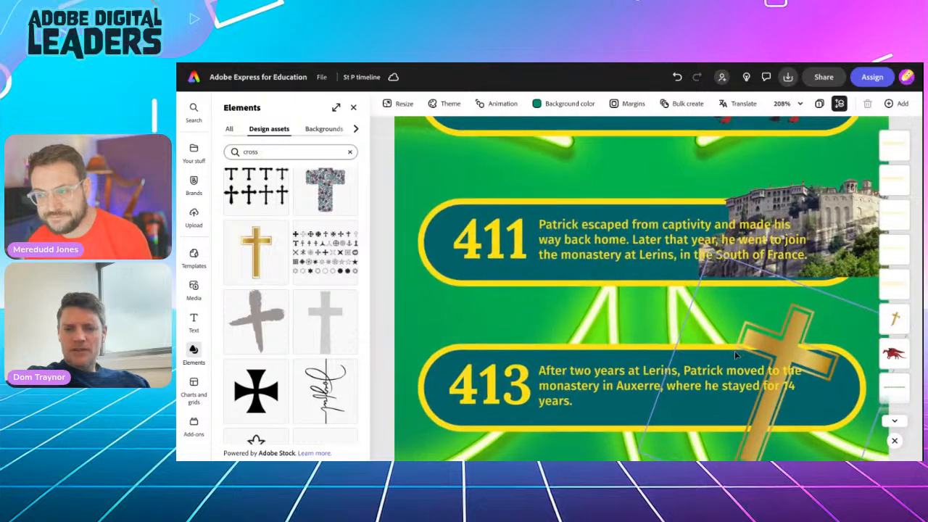
scroll(734, 351, "down", 6)
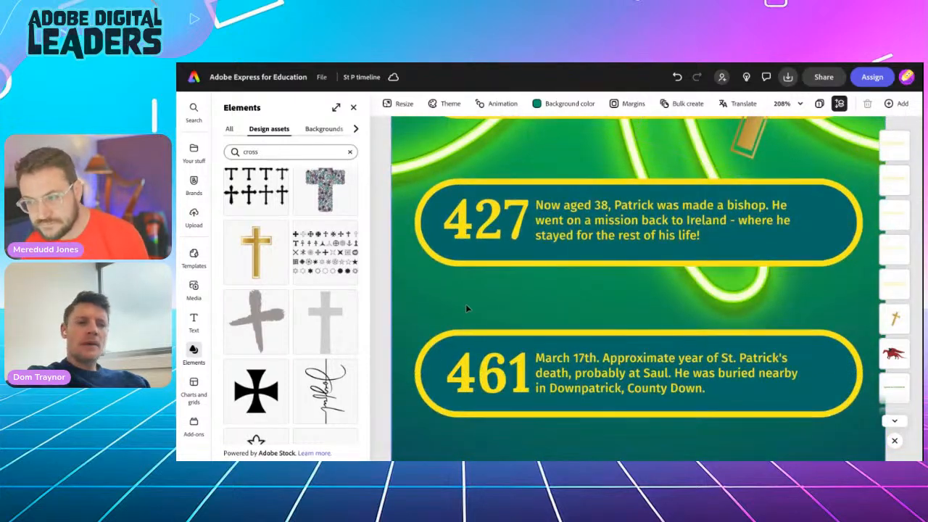
left_click(247, 151)
type("b")
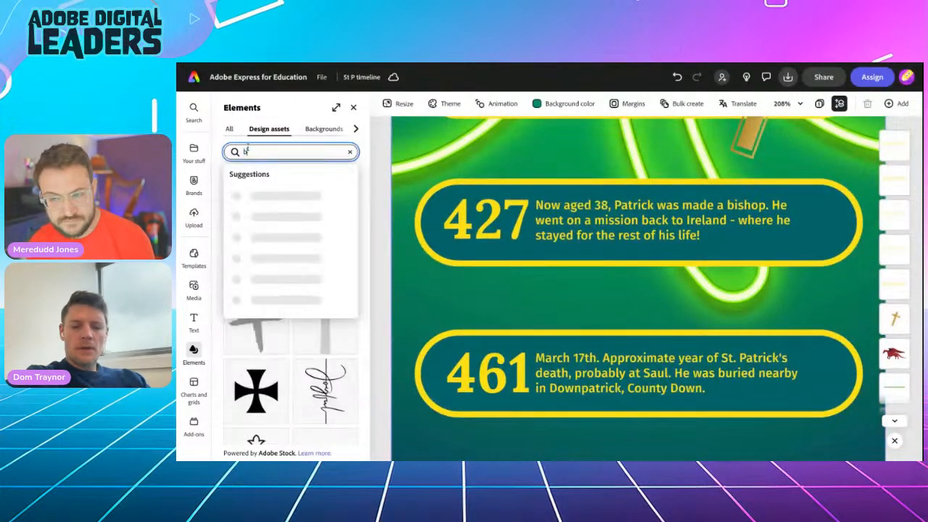
type("ishop")
key("Return")
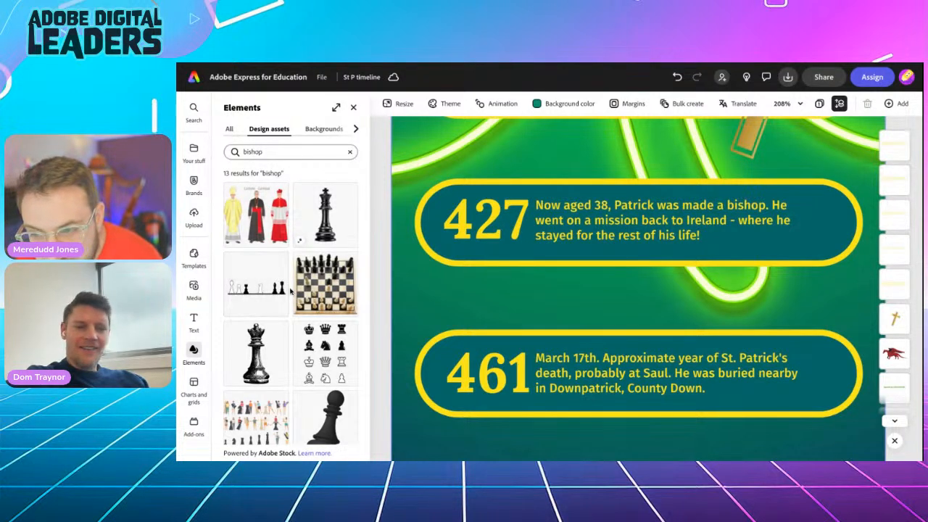
Insert the illustration of three robed clergymen and move it to the right end of the 427 entry.
scroll(271, 349, "down", 1)
scroll(289, 305, "up", 2)
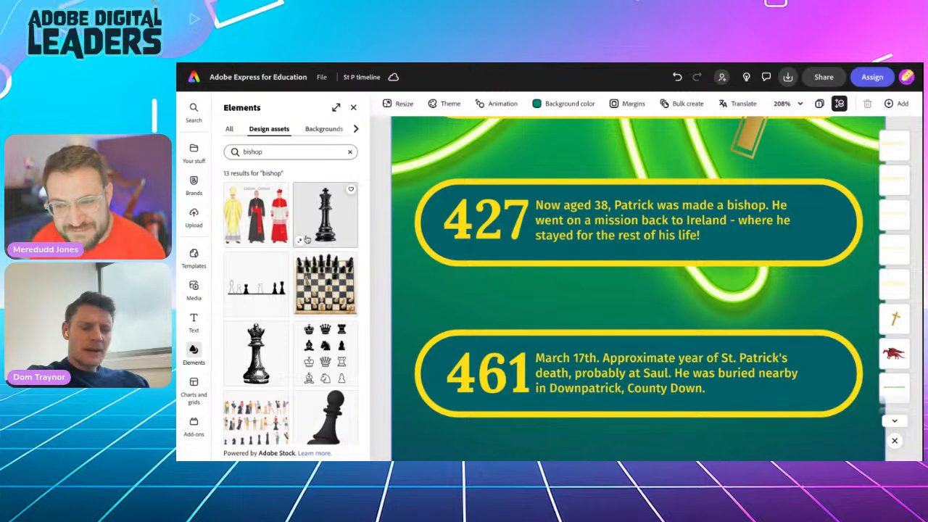
scroll(270, 358, "down", 1)
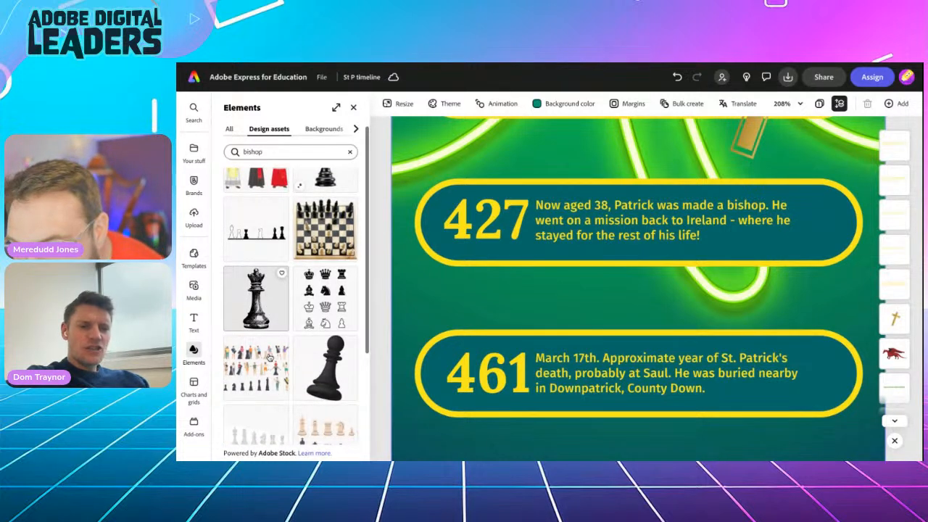
scroll(269, 358, "down", 3)
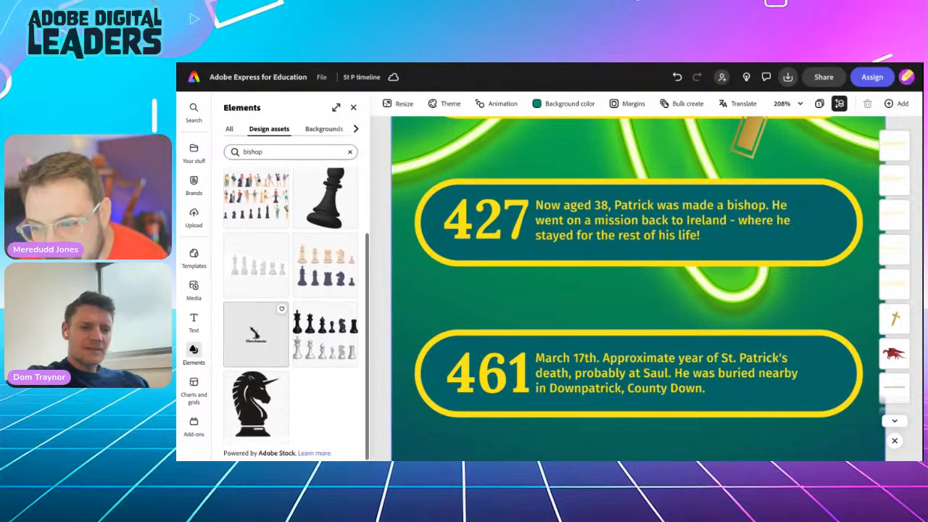
scroll(270, 333, "up", 5)
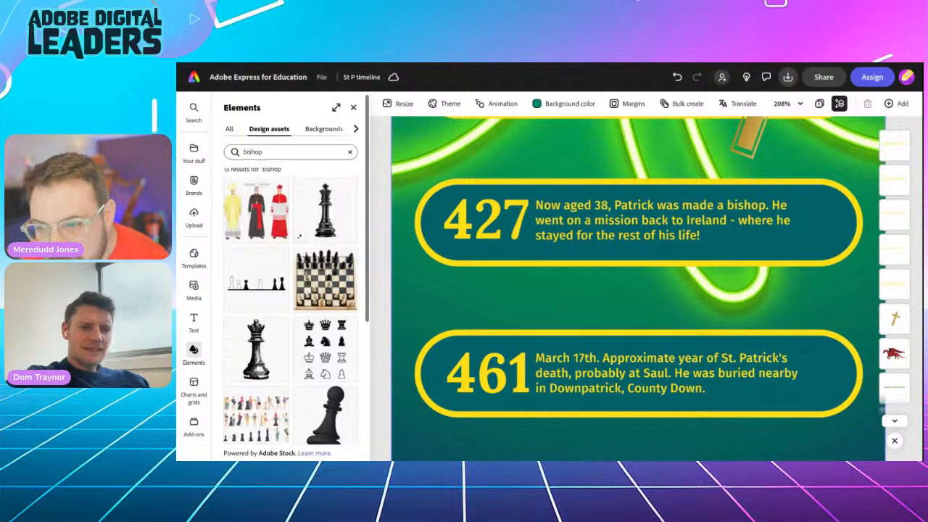
scroll(290, 304, "up", 1)
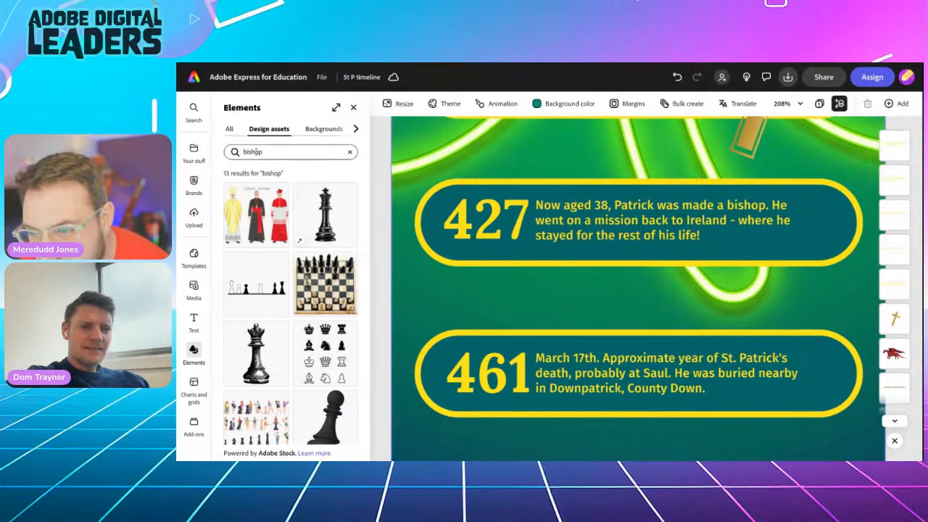
left_click(254, 217)
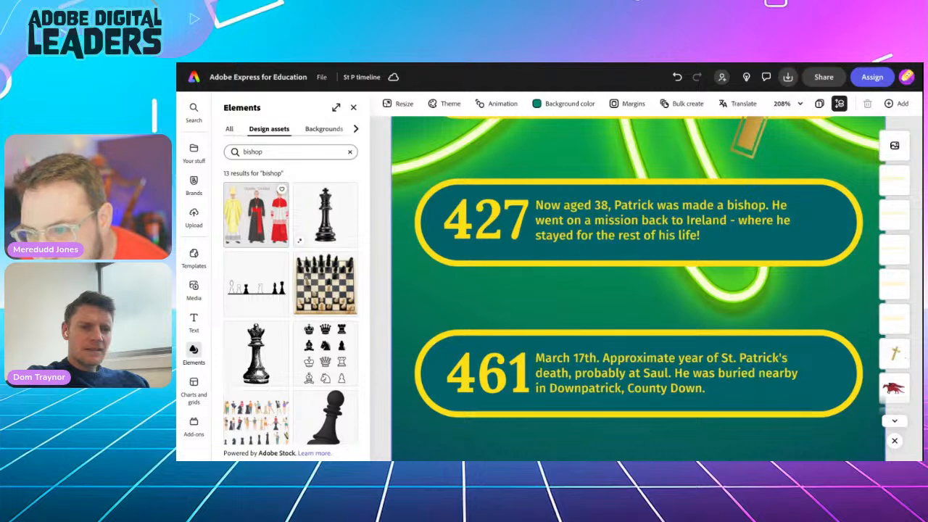
scroll(604, 256, "down", 10)
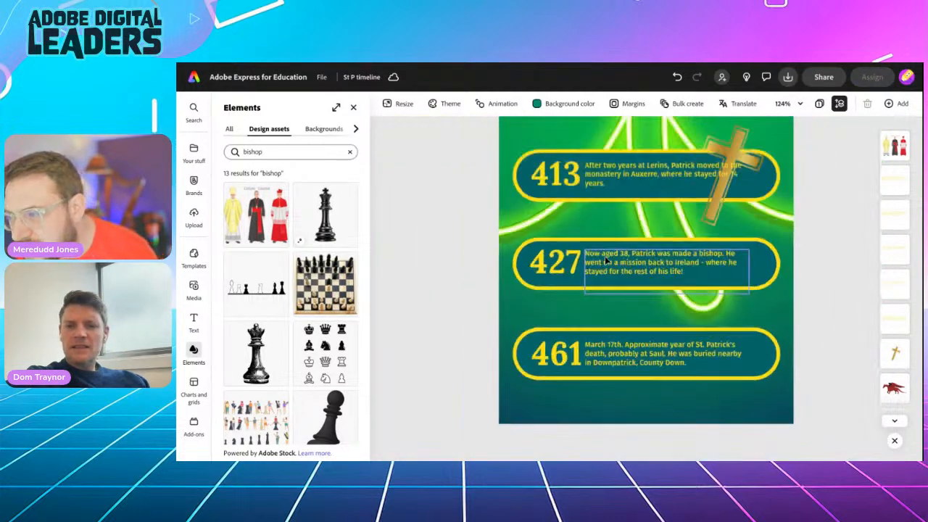
left_click_drag(640, 226, 691, 338)
Crop the clergy illustration to the yellow-robed bishop and position him at the right end of the 427 entry.
scroll(691, 337, "up", 6)
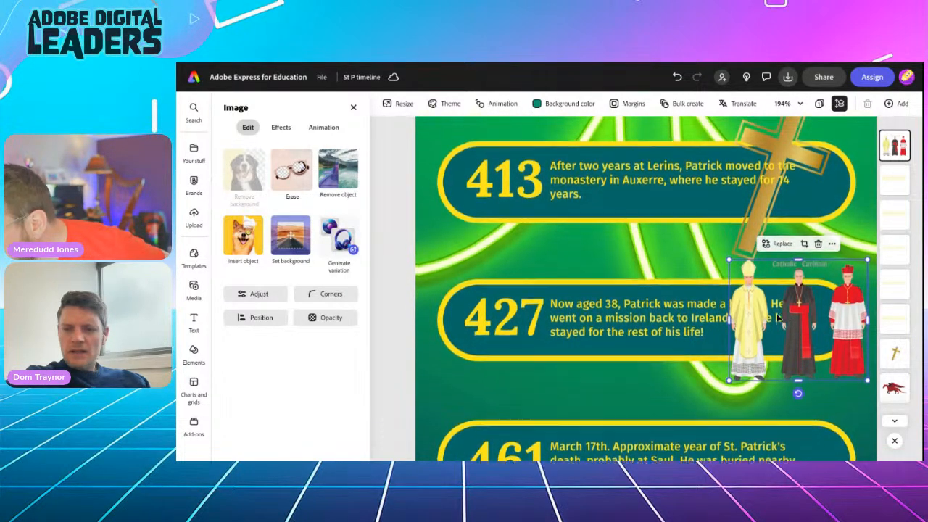
scroll(812, 312, "up", 1)
left_click_drag(811, 315, 759, 320)
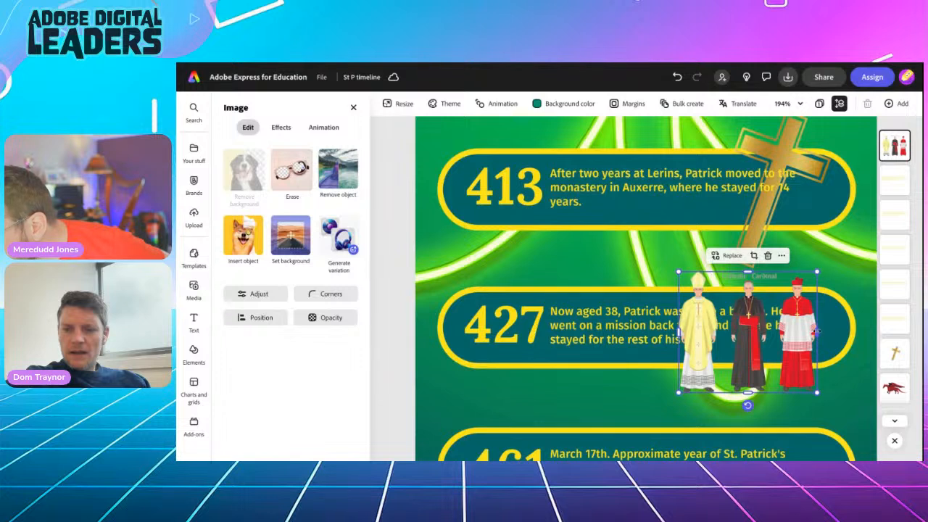
left_click_drag(816, 332, 802, 299)
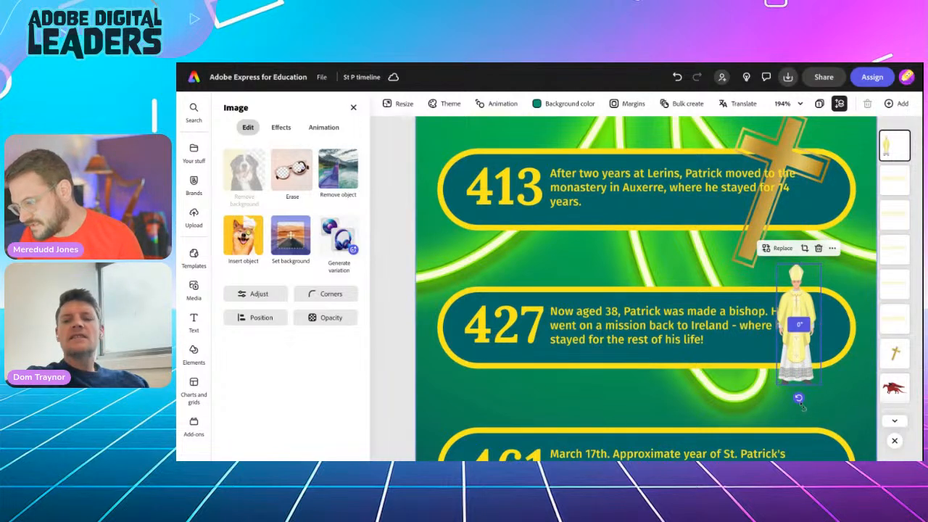
Tilt the bishop slightly clockwise, enlarge him and place him over the right end of the 427 entry.
left_click_drag(802, 408, 794, 410)
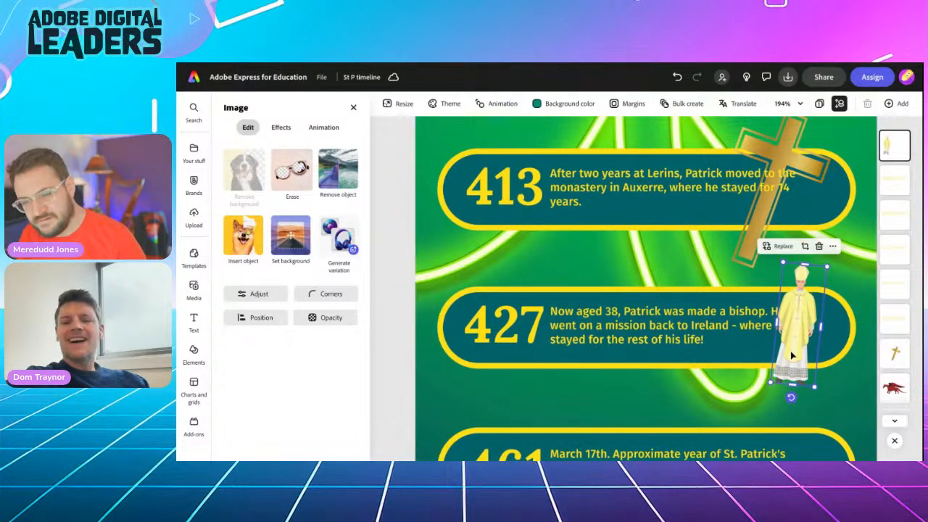
left_click_drag(794, 352, 821, 321)
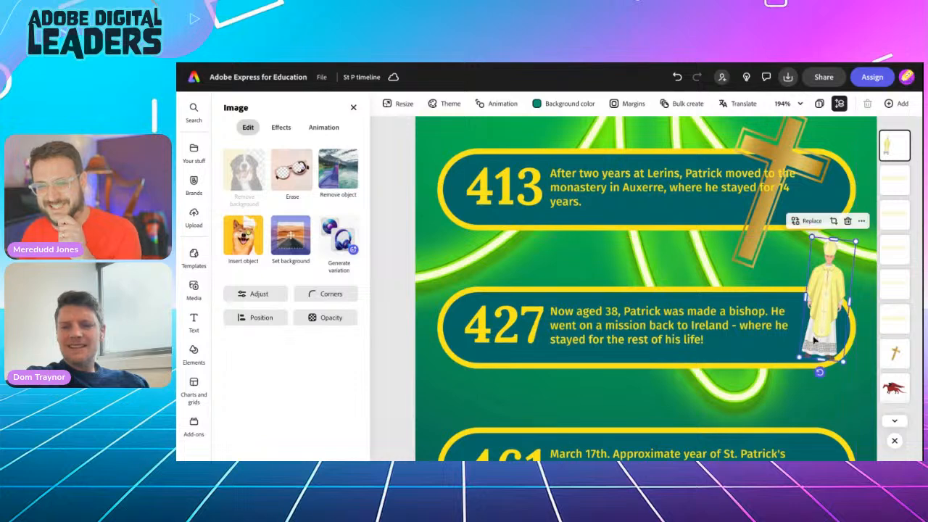
left_click_drag(799, 357, 775, 397)
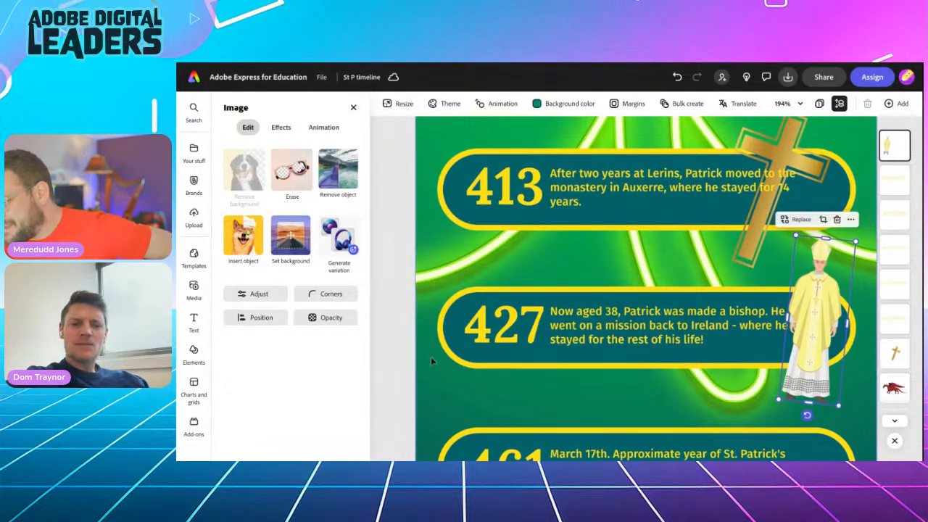
left_click(401, 369)
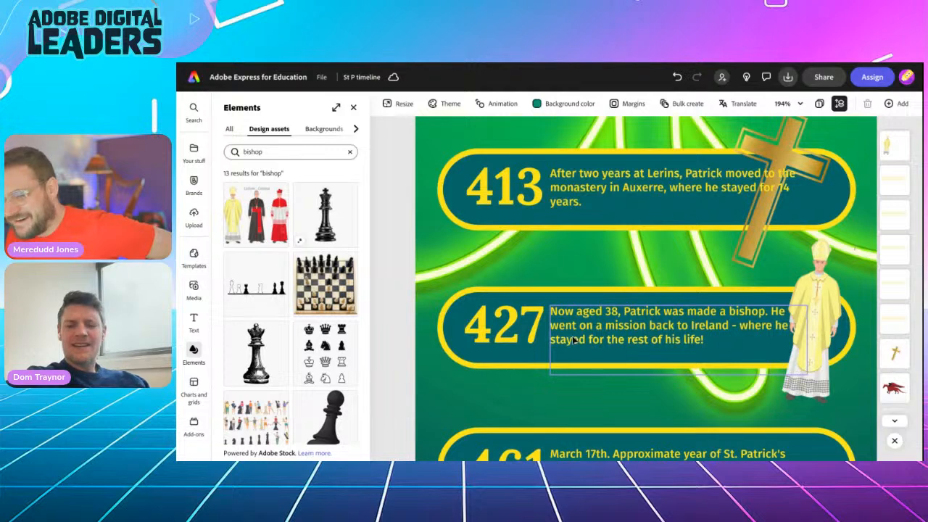
key("ctrl+0")
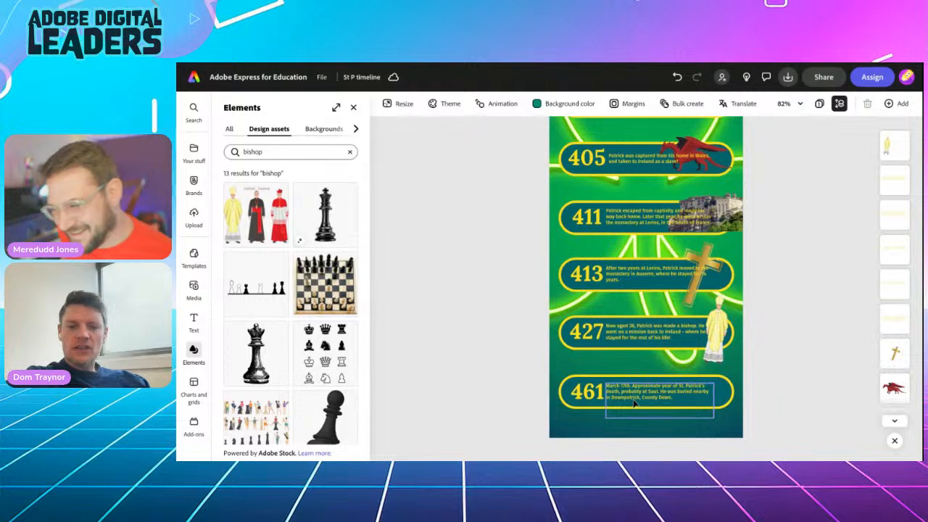
Search the design assets for "grave" and browse the results for a gravestone suited to the 461 entry.
left_click(254, 152)
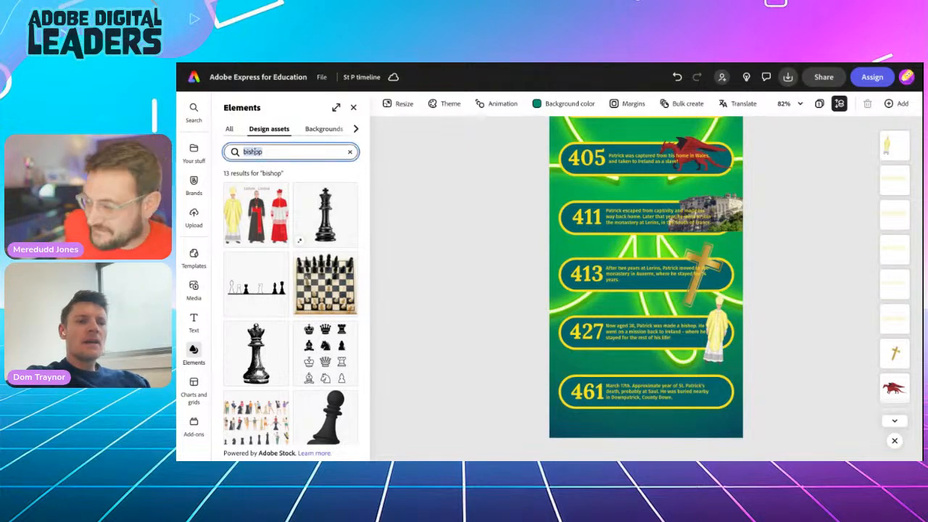
type("grave")
key("Return")
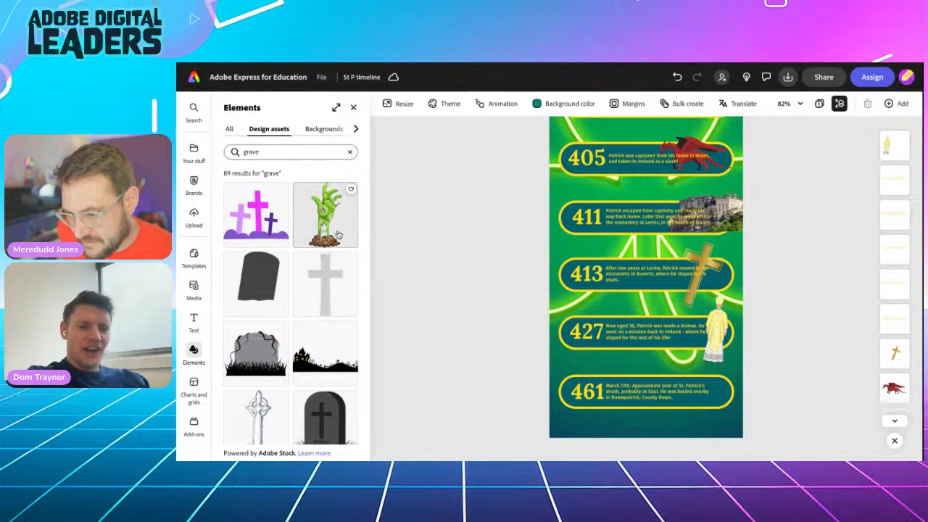
scroll(300, 321, "down", 4)
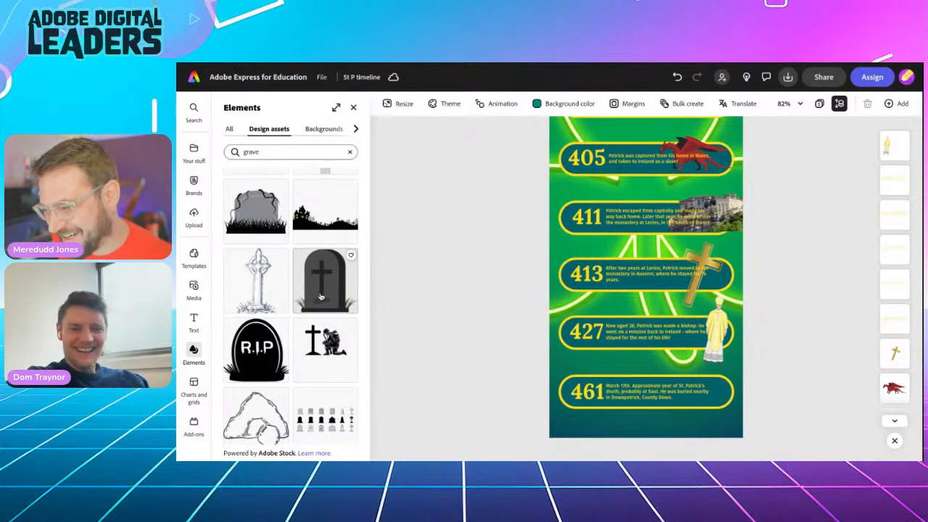
scroll(303, 323, "up", 4)
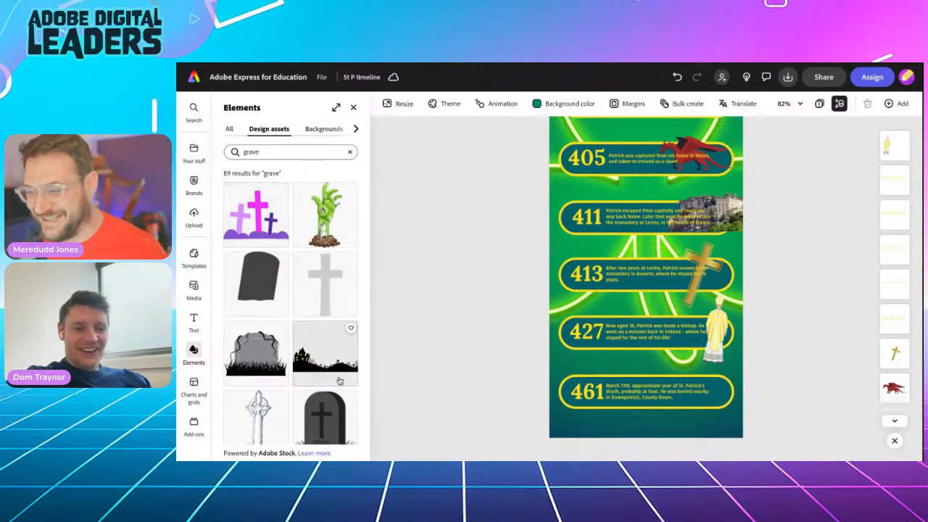
scroll(339, 381, "down", 10)
scroll(340, 381, "down", 7)
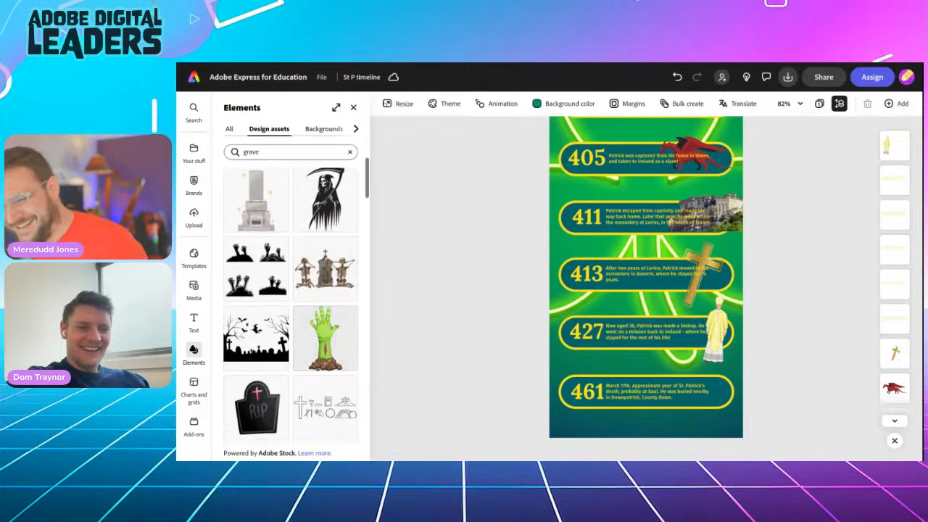
scroll(339, 363, "down", 6)
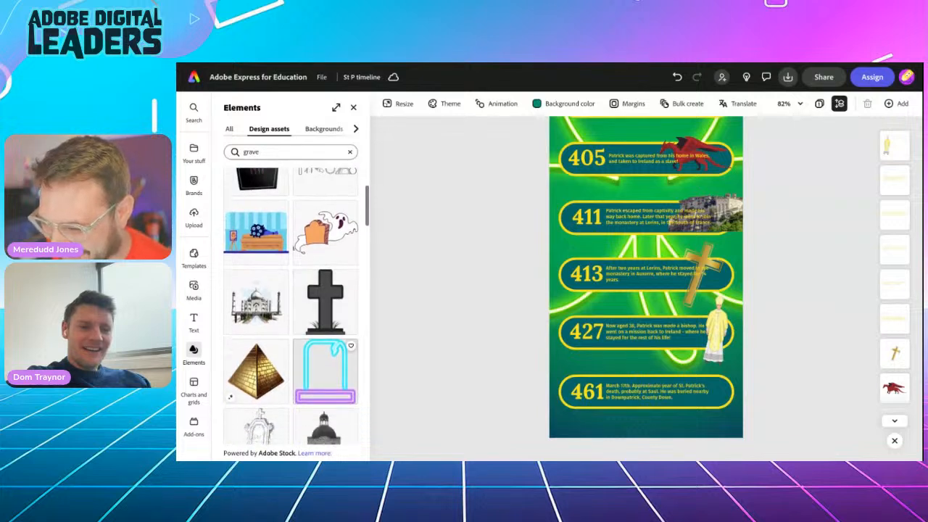
scroll(325, 384, "down", 6)
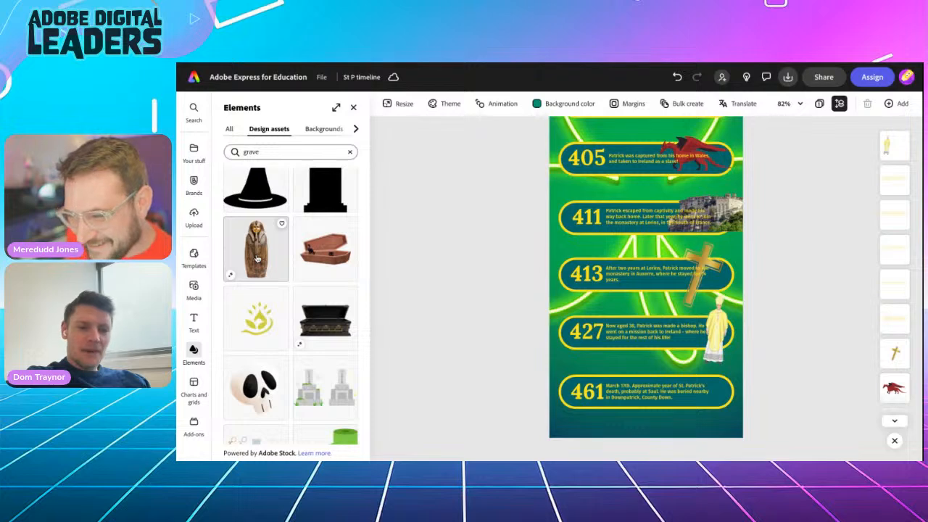
scroll(319, 326, "down", 2)
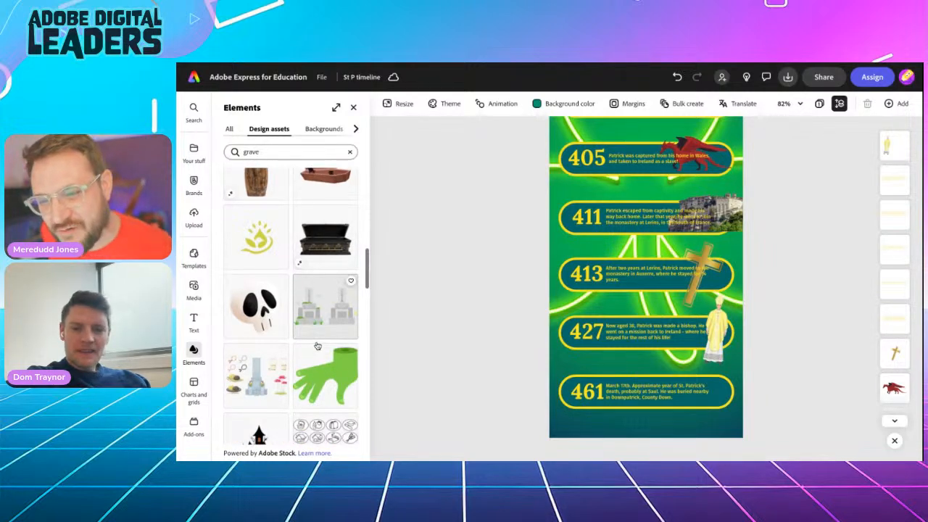
scroll(317, 347, "down", 1)
scroll(316, 347, "up", 2)
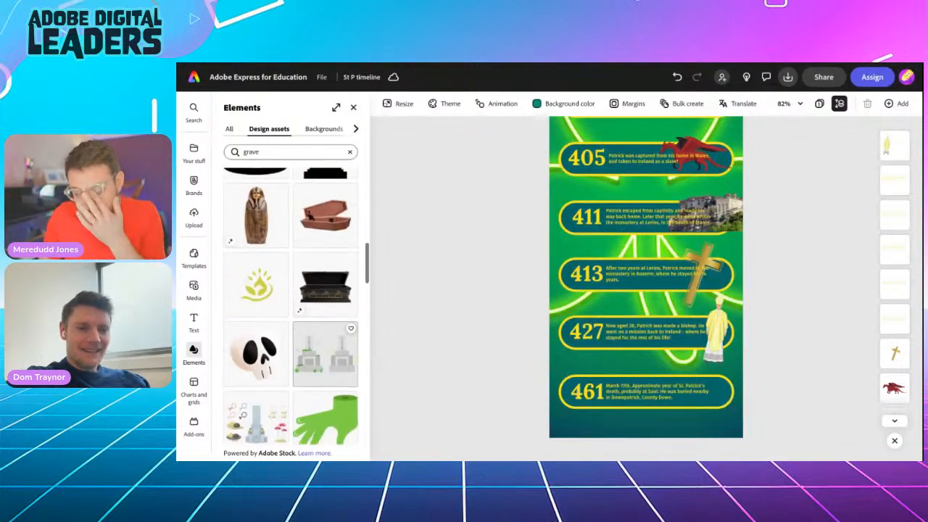
scroll(325, 348, "up", 10)
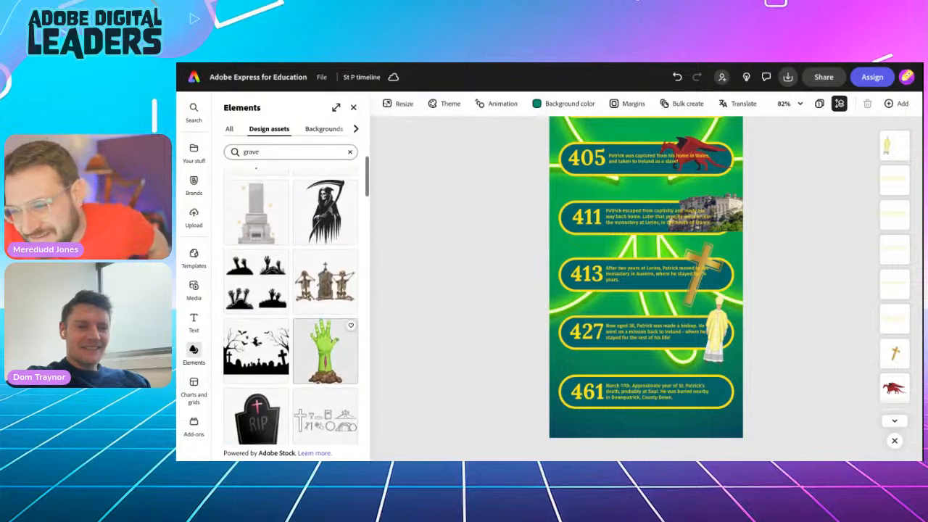
scroll(255, 424, "up", 3)
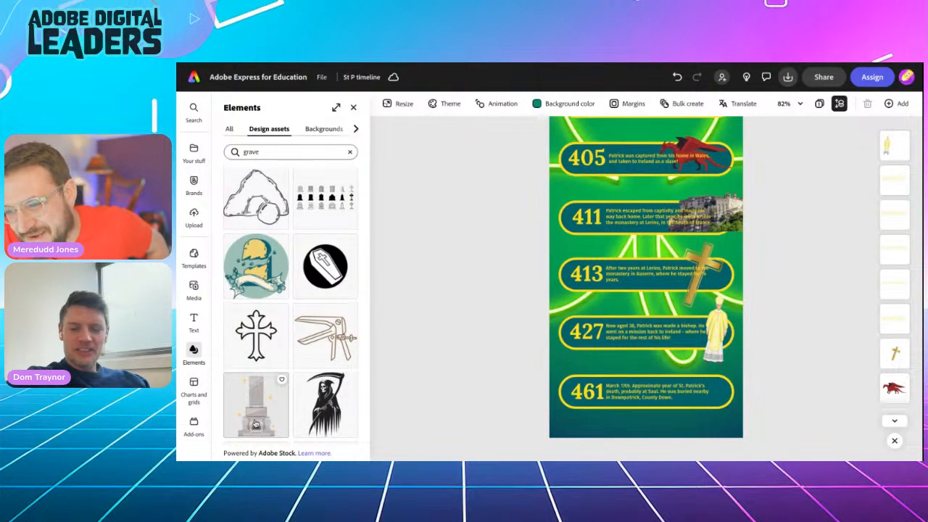
Insert the tall grey stone grave monument, tilted slightly counter-clockwise, over the right end of the 461 entry.
left_click_drag(261, 417, 712, 413)
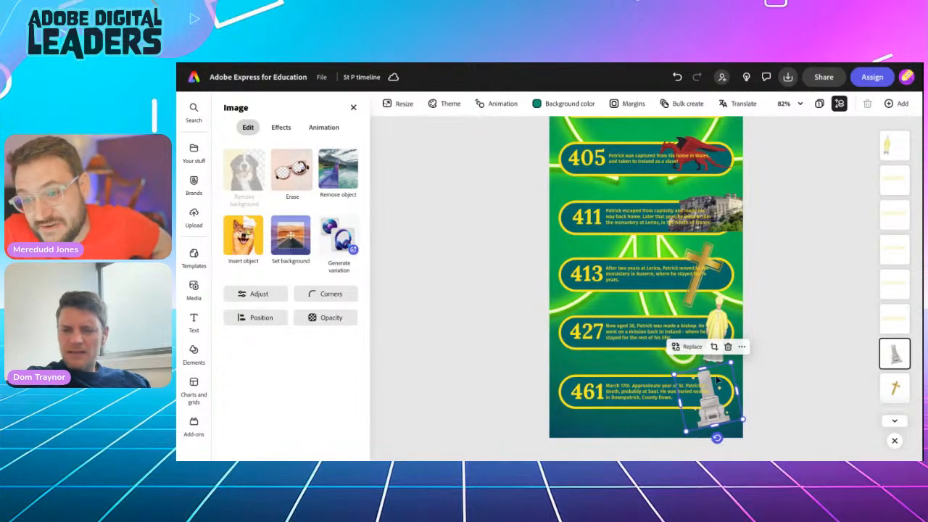
left_click(494, 366)
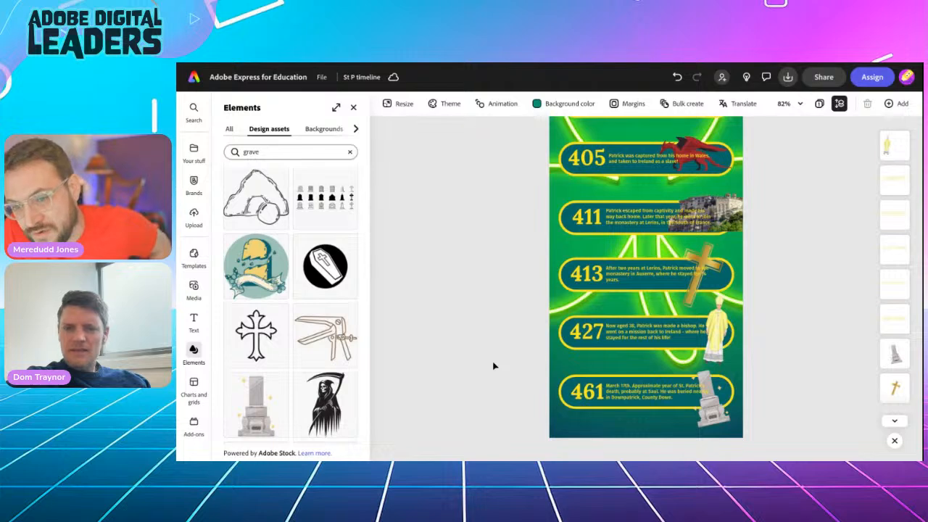
scroll(494, 366, "down", 3)
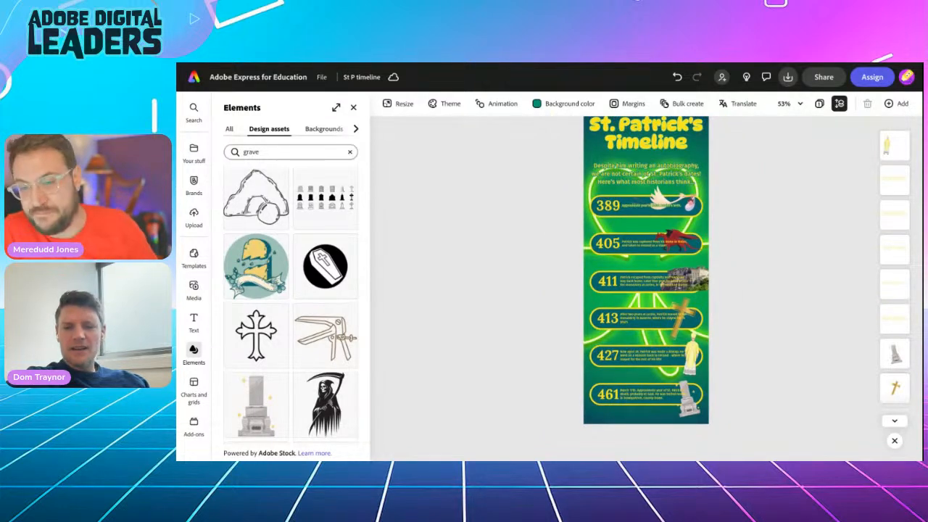
scroll(645, 286, "down", 2)
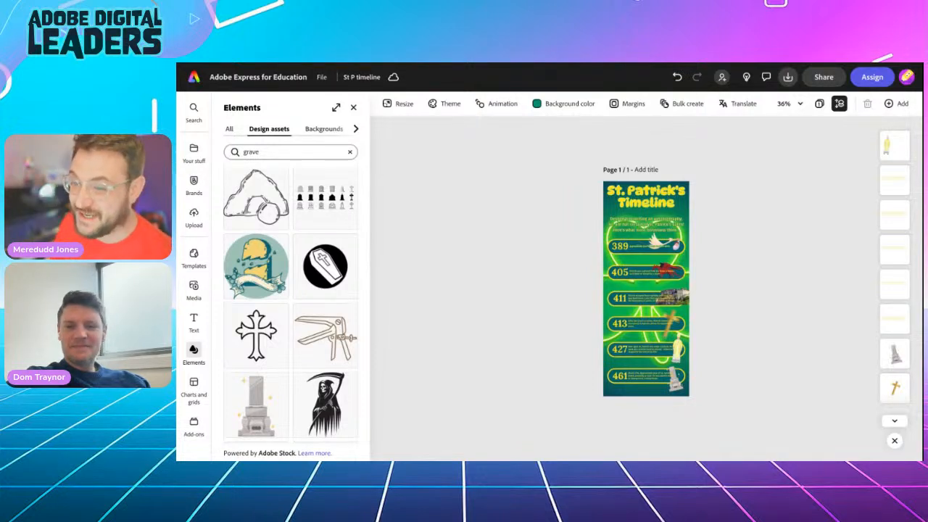
Try to download the St. Patrick's timeline poster as a PDF Print file.
scroll(712, 377, "up", 3)
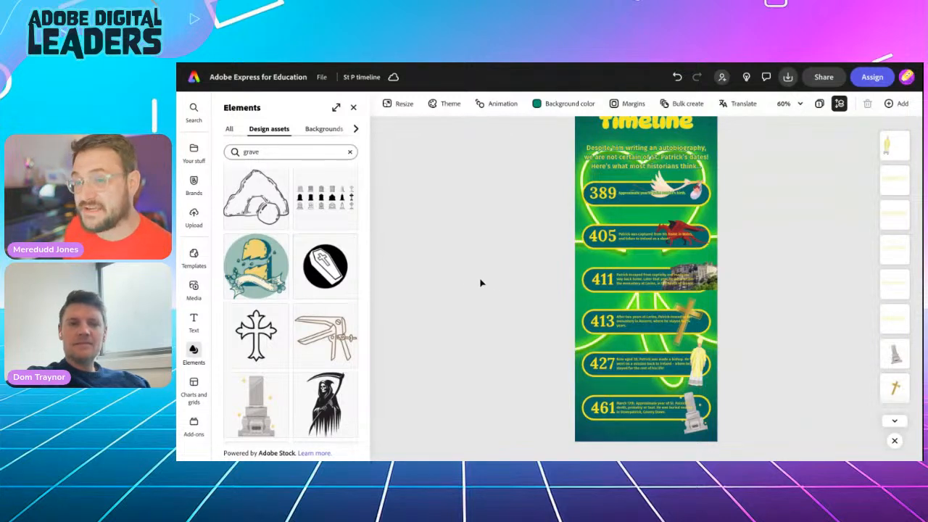
scroll(453, 289, "down", 2)
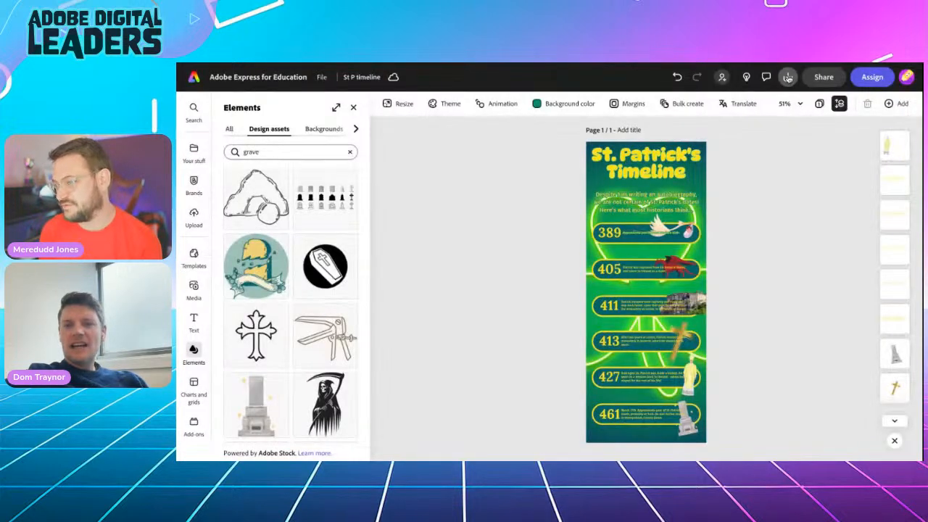
left_click(788, 106)
left_click(792, 153)
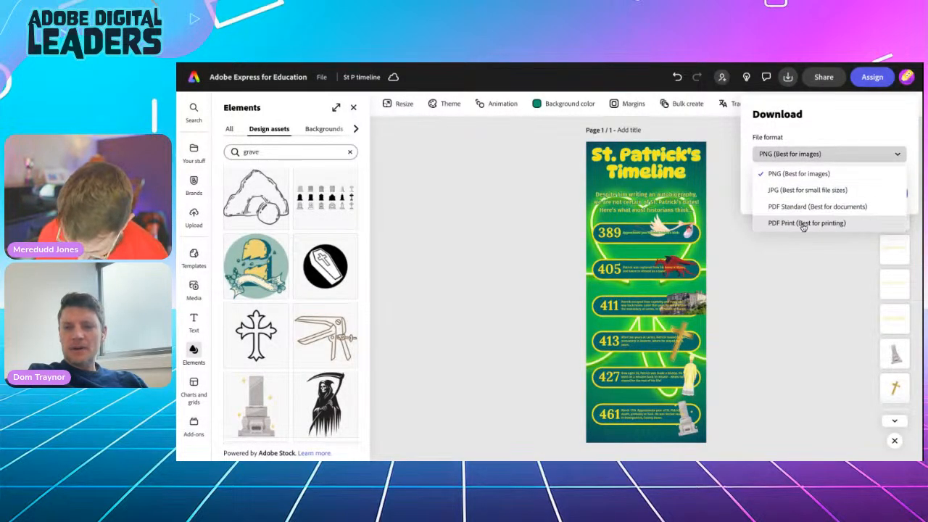
left_click(801, 223)
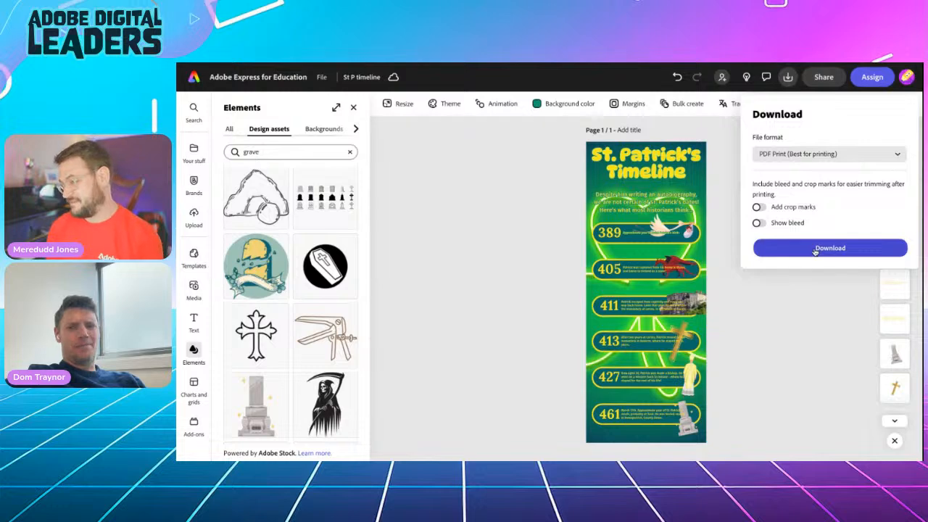
left_click(816, 250)
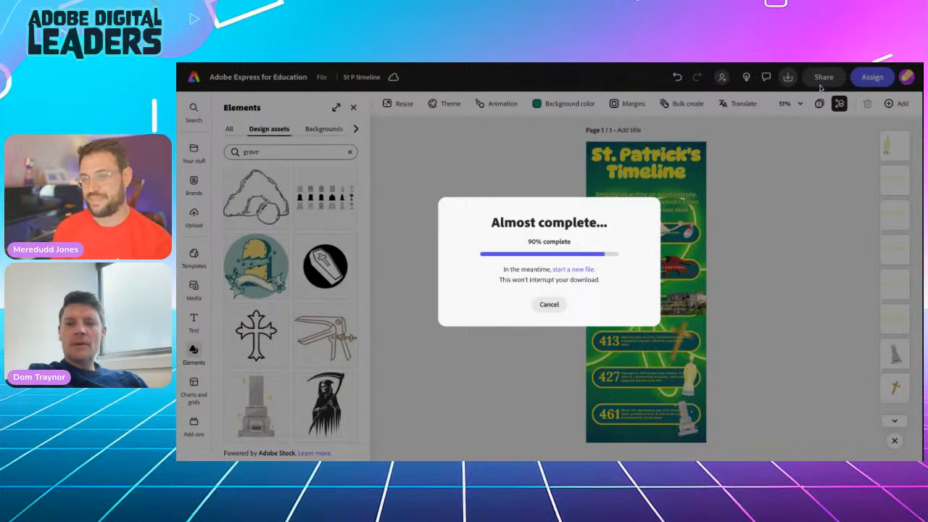
left_click(551, 303)
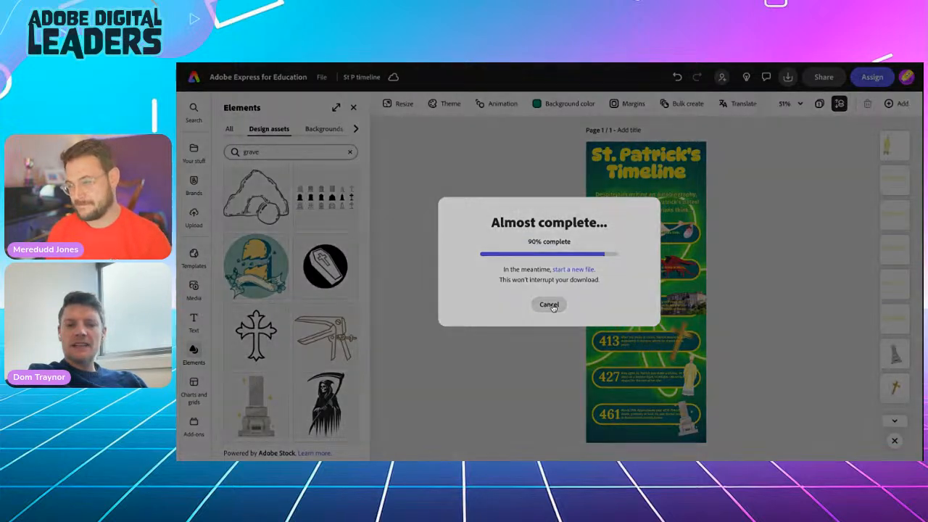
left_click(596, 293)
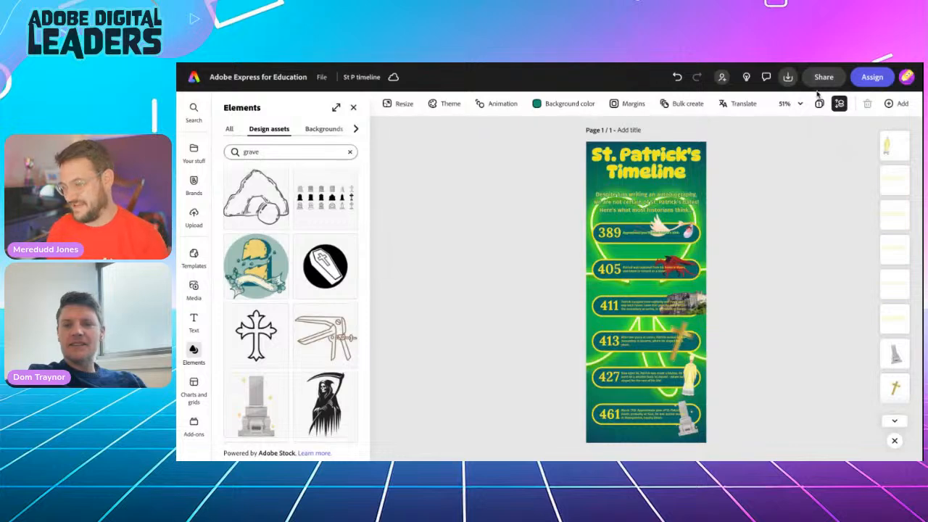
Create a view-only share link for the timeline poster.
left_click(824, 77)
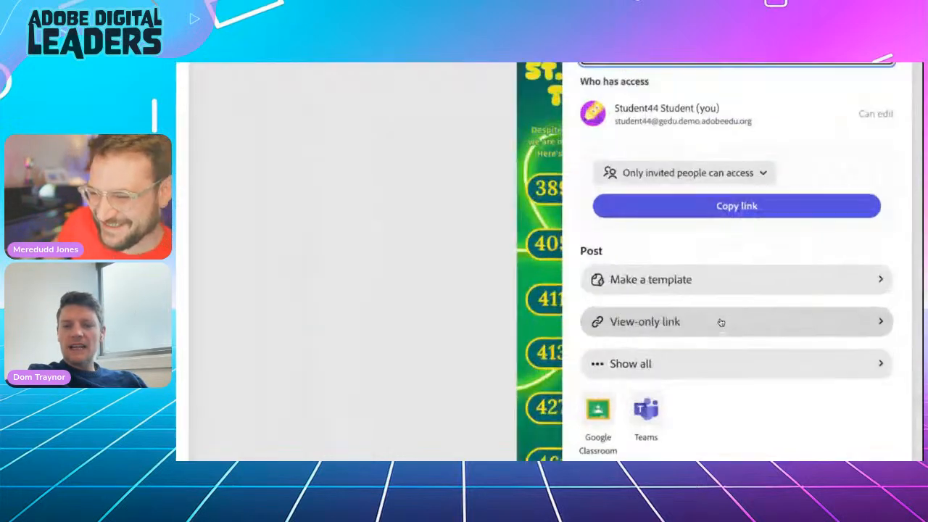
left_click(718, 320)
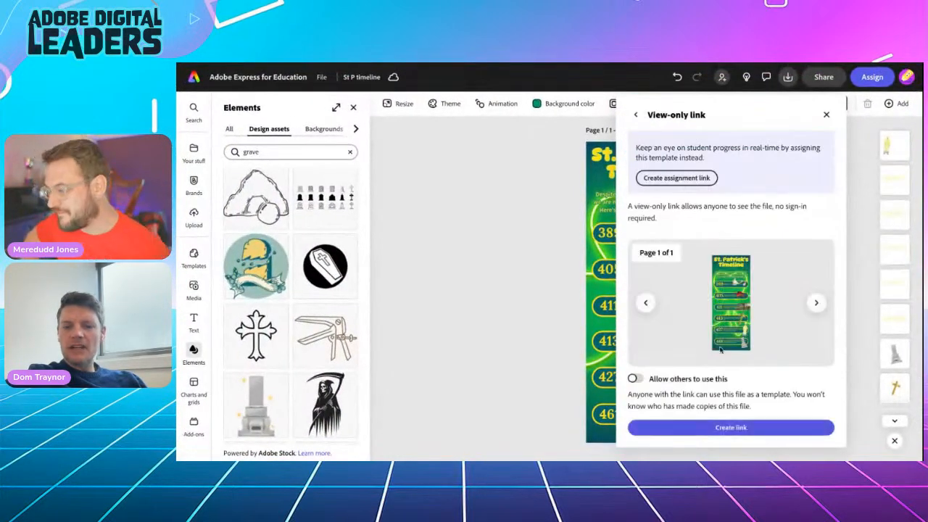
left_click(722, 429)
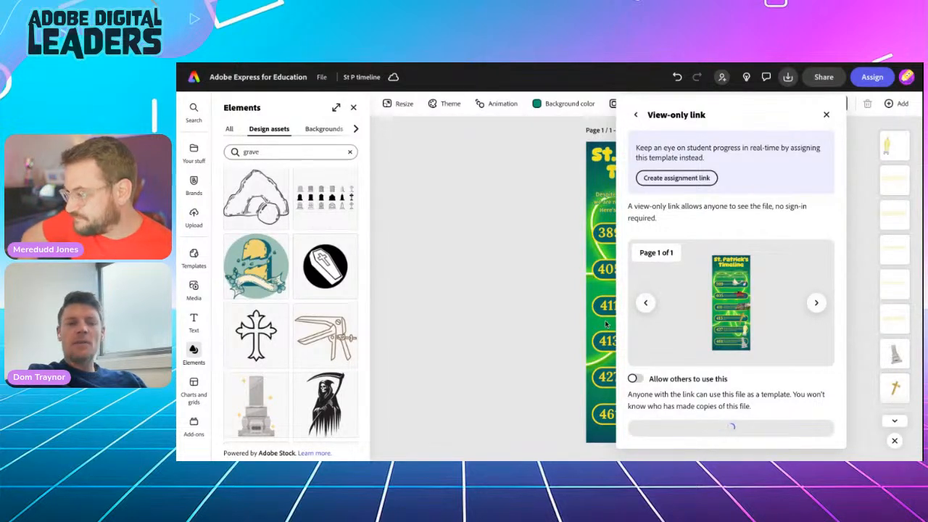
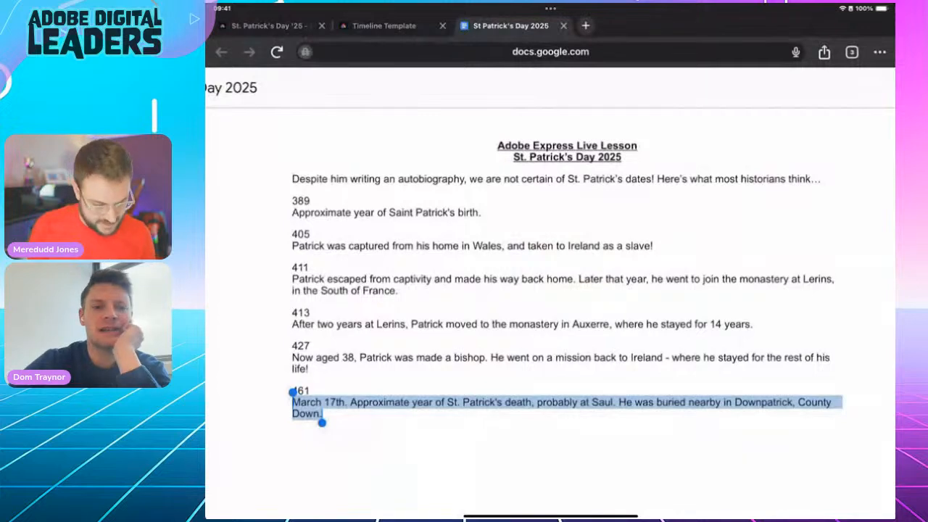
Switch to the St. Patrick's Day '25 lesson page and review the Challenge 1 timeline section with its video and template link.
left_click(384, 26)
left_click(268, 26)
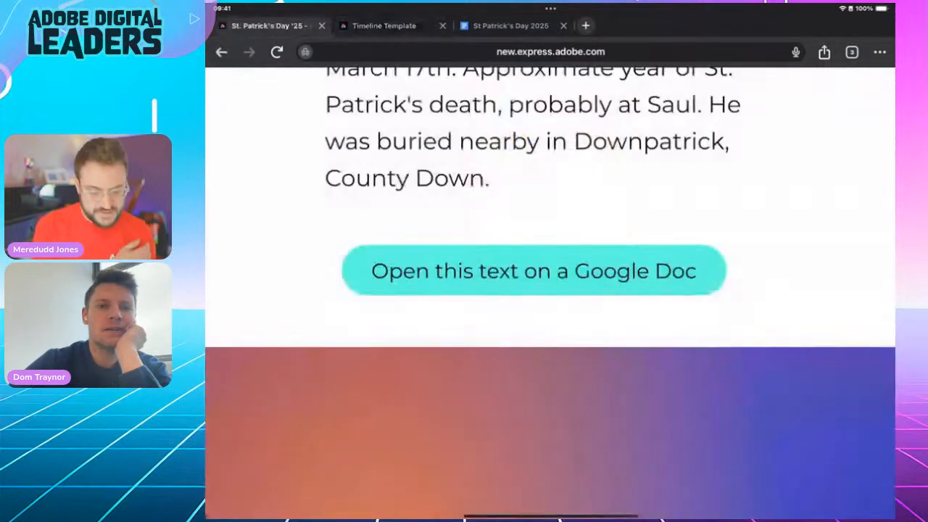
scroll(550, 290, "up", 5)
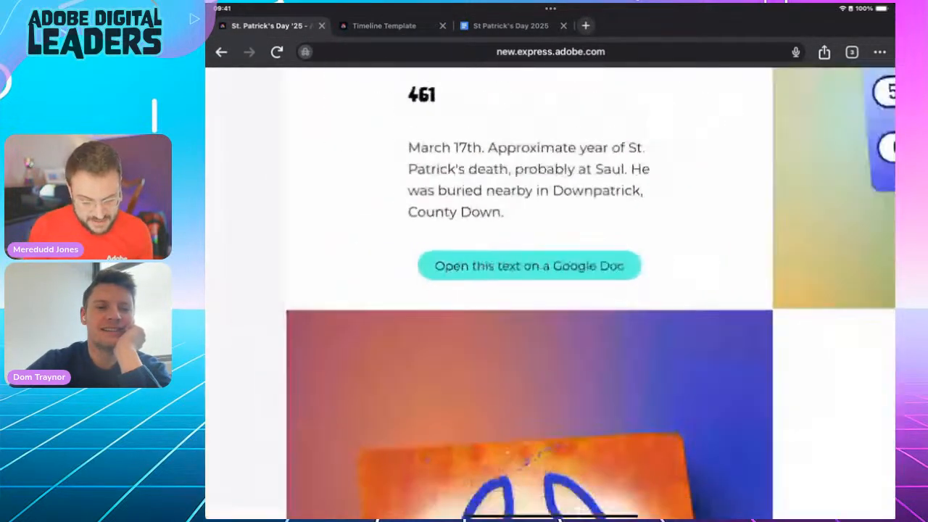
scroll(550, 290, "up", 10)
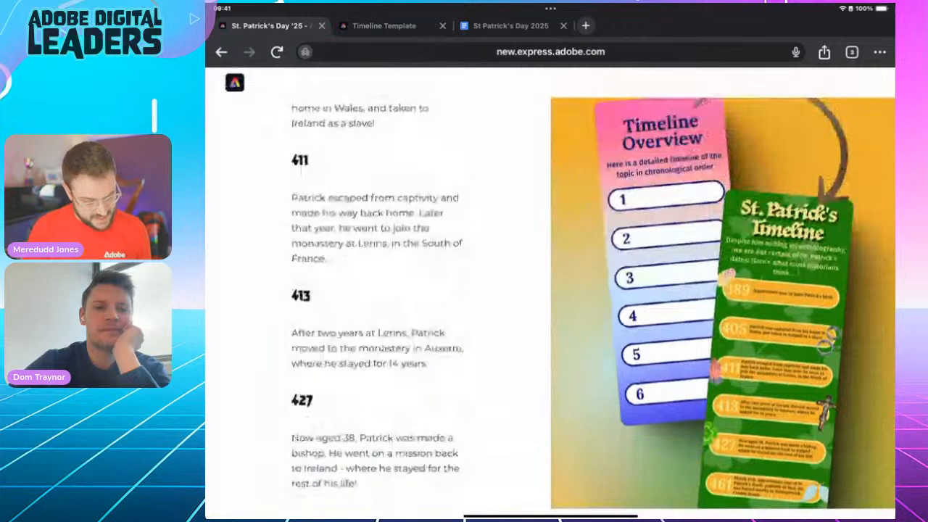
scroll(551, 290, "up", 2)
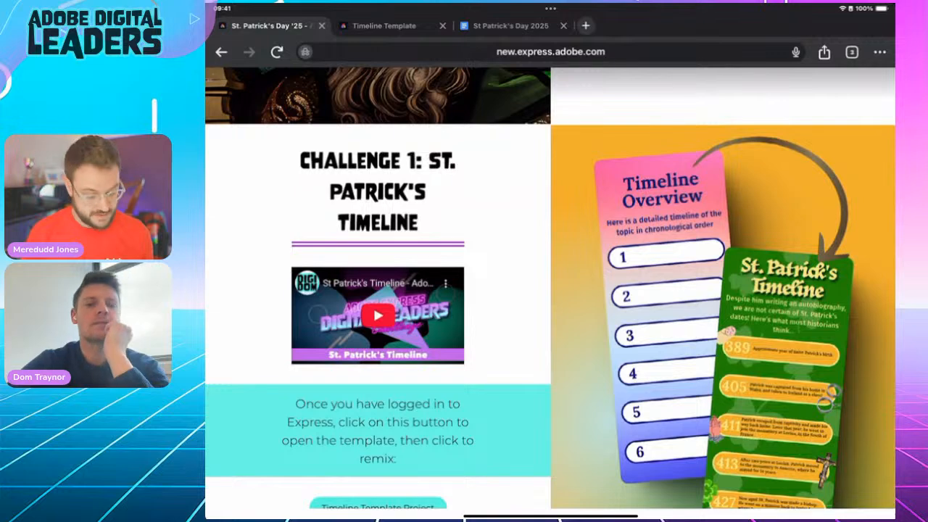
scroll(550, 288, "down", 1)
scroll(550, 290, "down", 1)
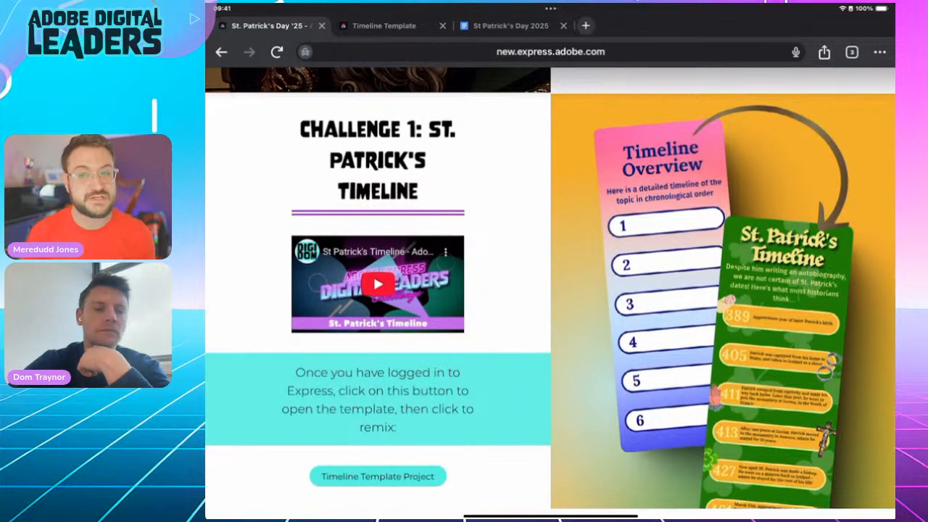
Examine the lesson page's Challenge 2 Celtic knot section, its tutorial video and the Express School Challenge information.
scroll(550, 288, "down", 10)
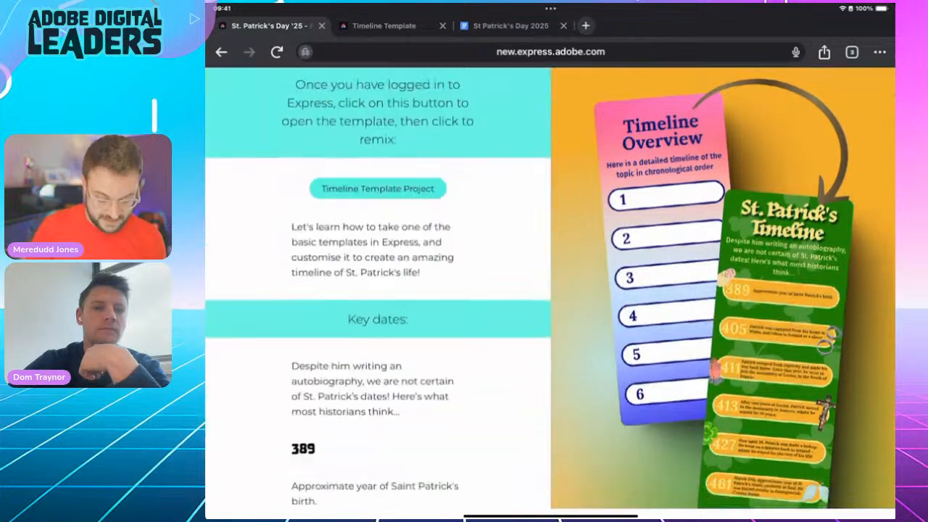
scroll(550, 288, "down", 10)
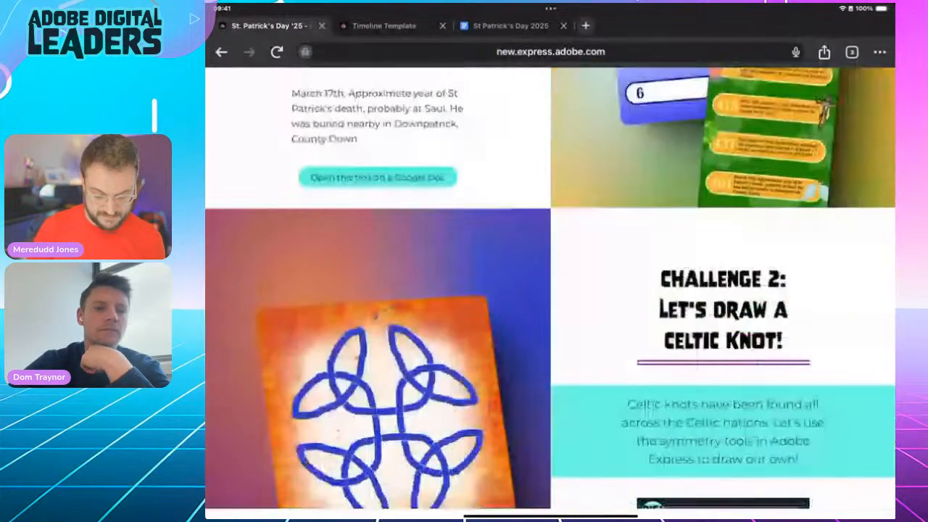
scroll(550, 289, "down", 2)
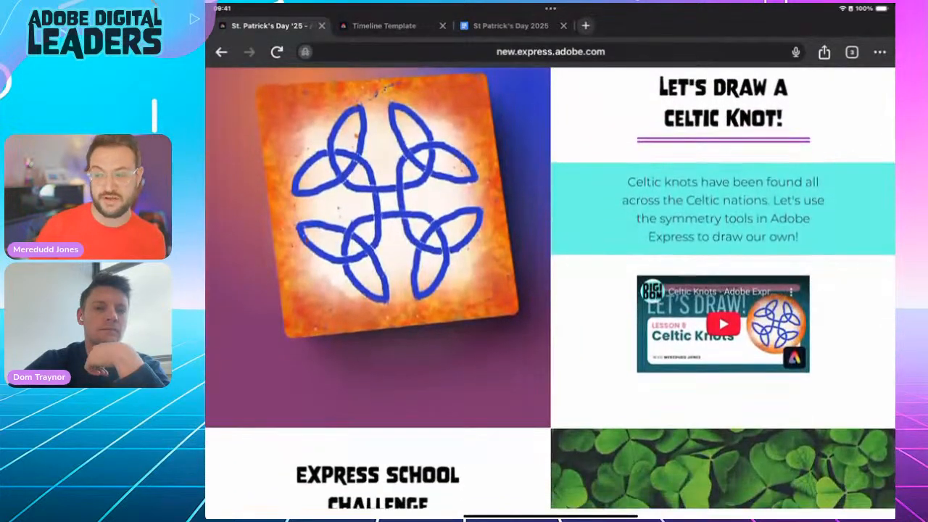
scroll(551, 288, "up", 1)
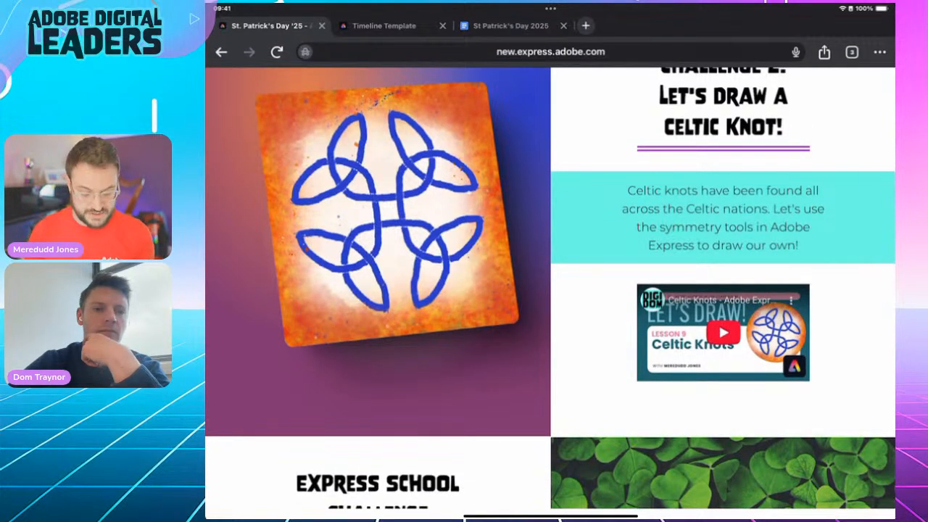
scroll(550, 288, "down", 5)
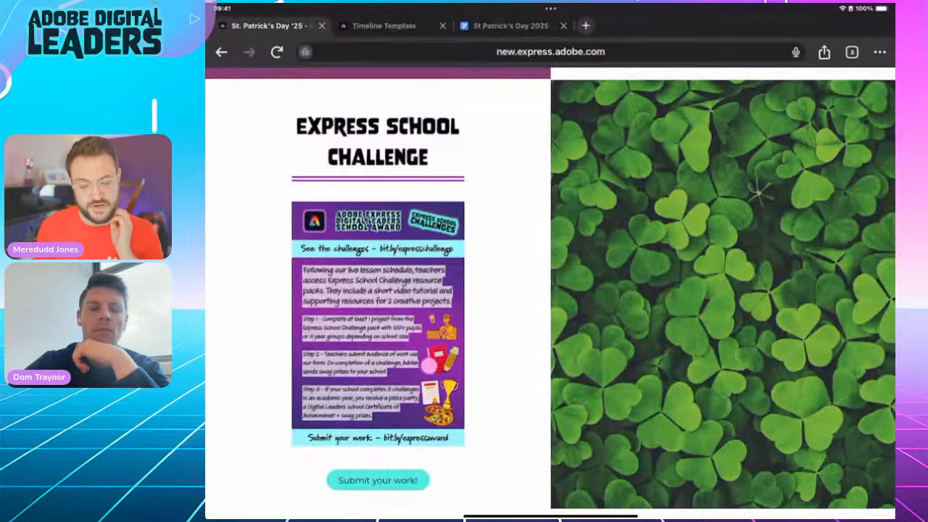
scroll(550, 290, "up", 5)
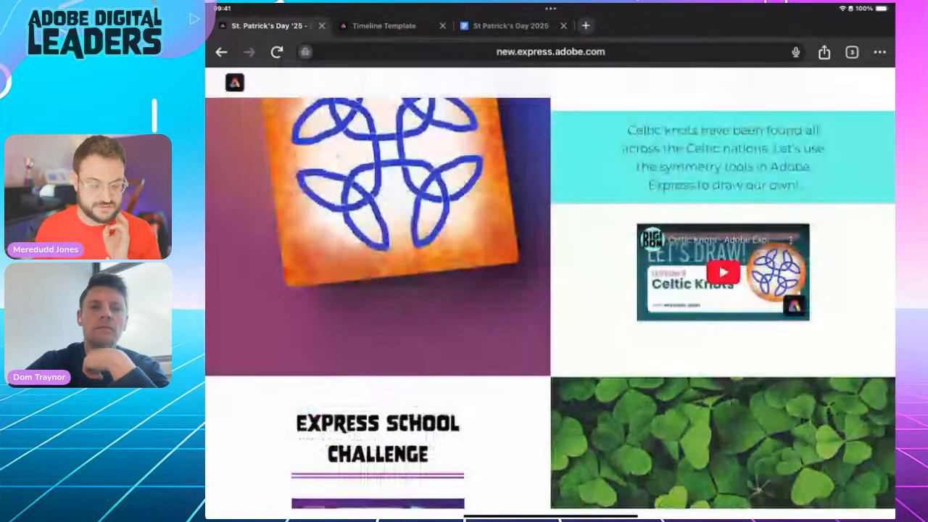
scroll(551, 290, "up", 10)
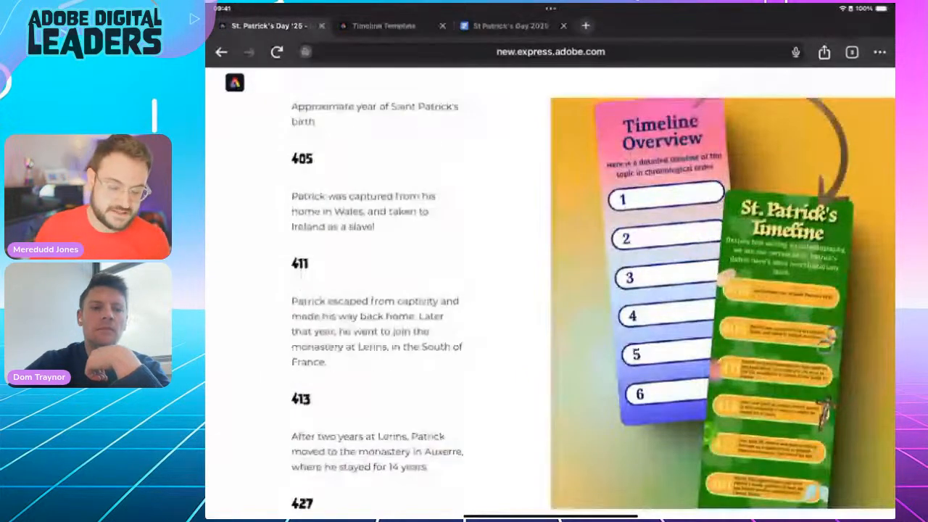
scroll(550, 290, "down", 8)
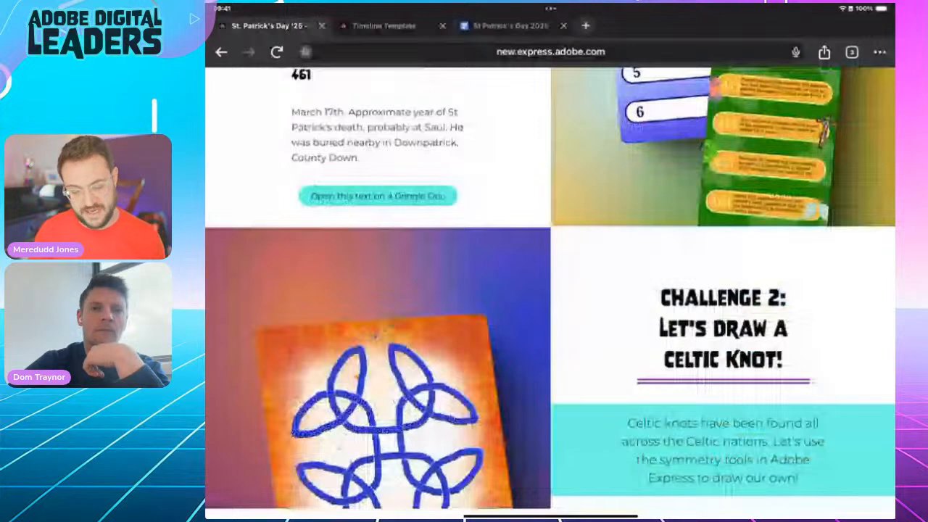
scroll(550, 290, "down", 5)
scroll(551, 290, "up", 4)
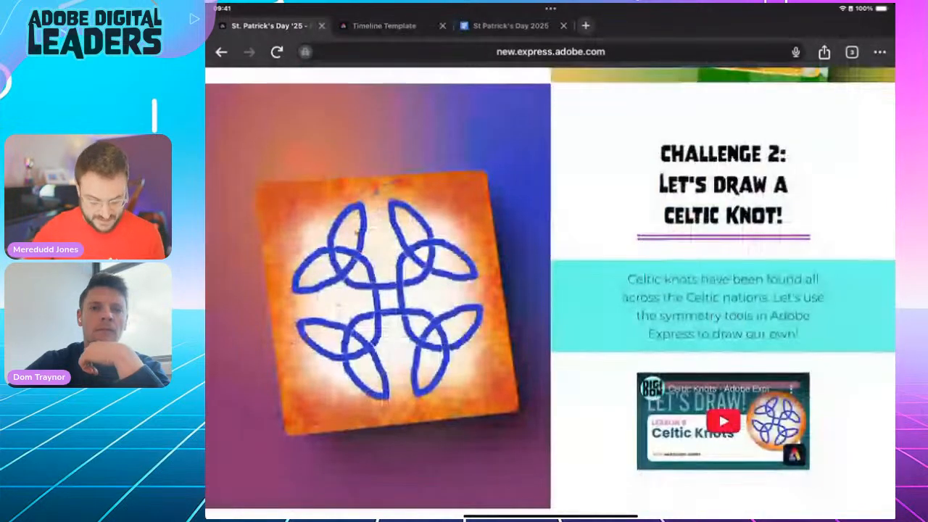
Switch to the Adobe Express app and start a new Drawing from the suggested project types.
left_click_drag(550, 516, 550, 326)
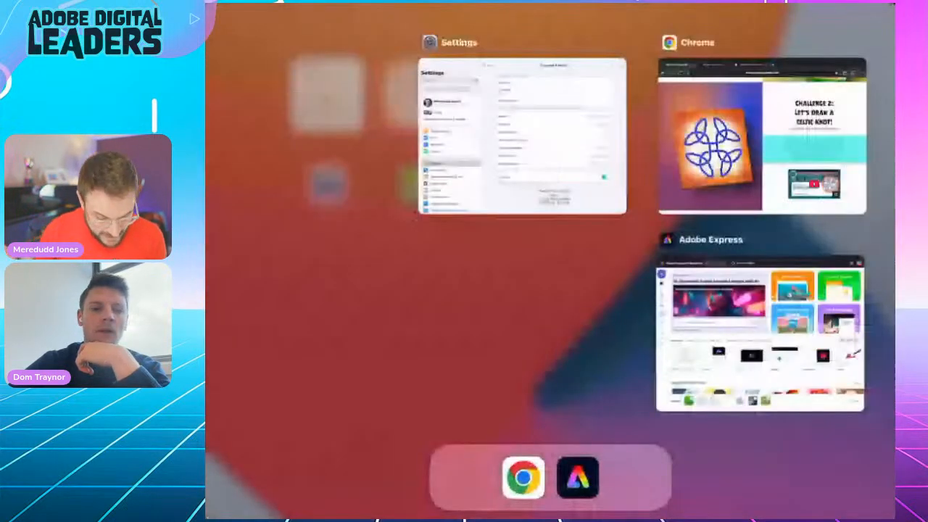
left_click(760, 333)
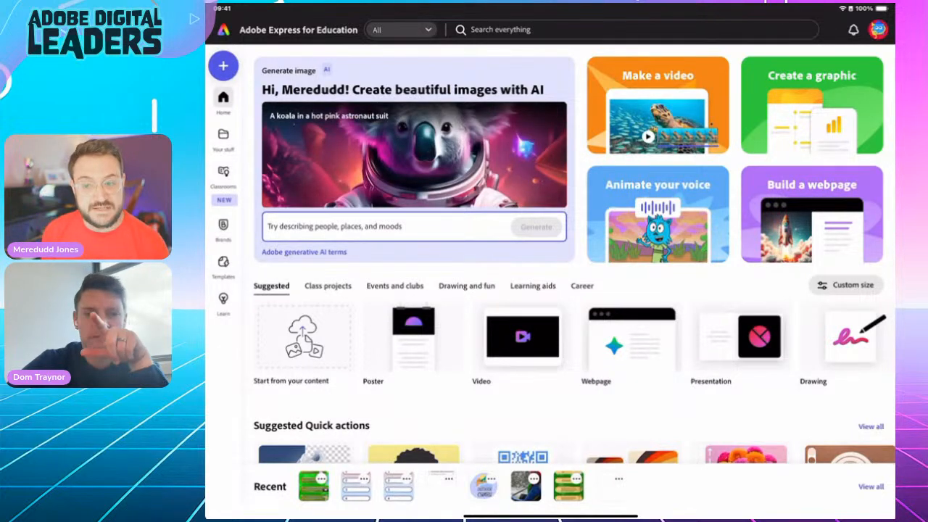
scroll(692, 336, "right", 1)
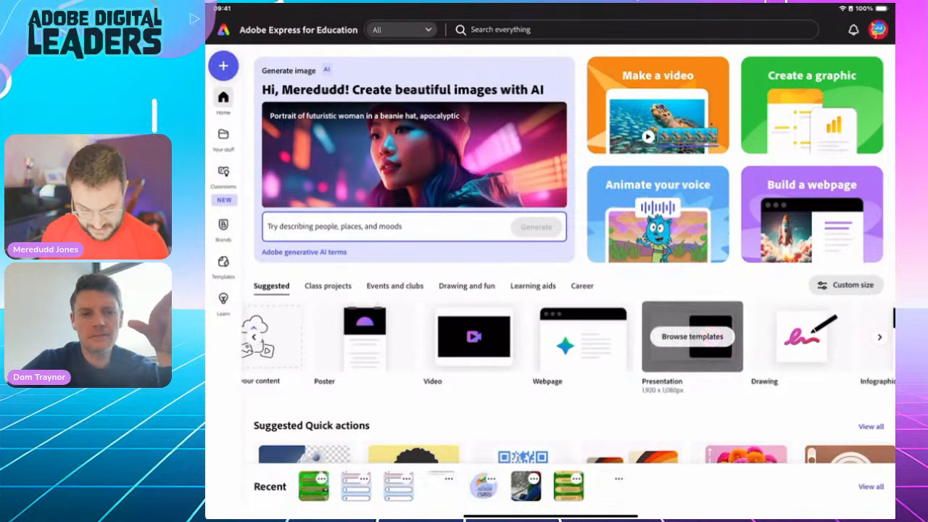
scroll(568, 336, "right", 2)
scroll(568, 336, "left", 2)
scroll(569, 337, "right", 3)
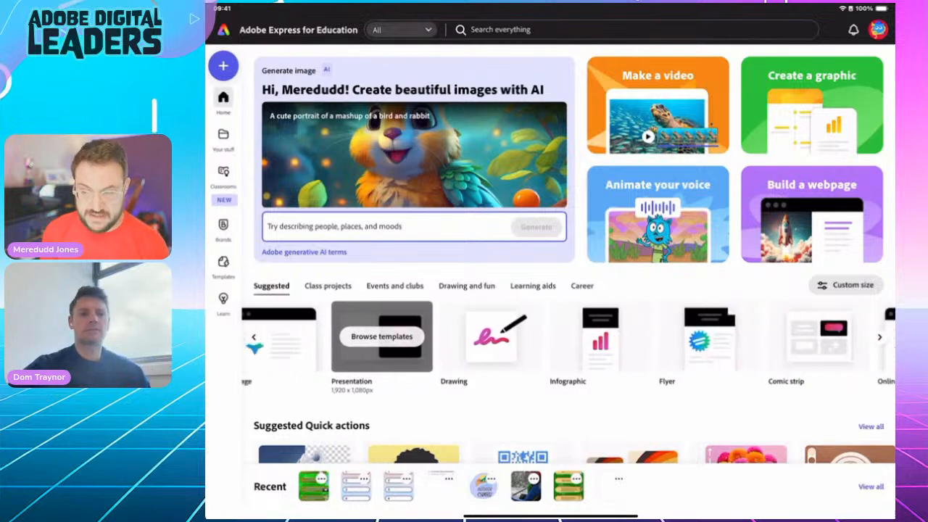
scroll(568, 337, "left", 5)
scroll(568, 337, "right", 5)
scroll(568, 336, "left", 2)
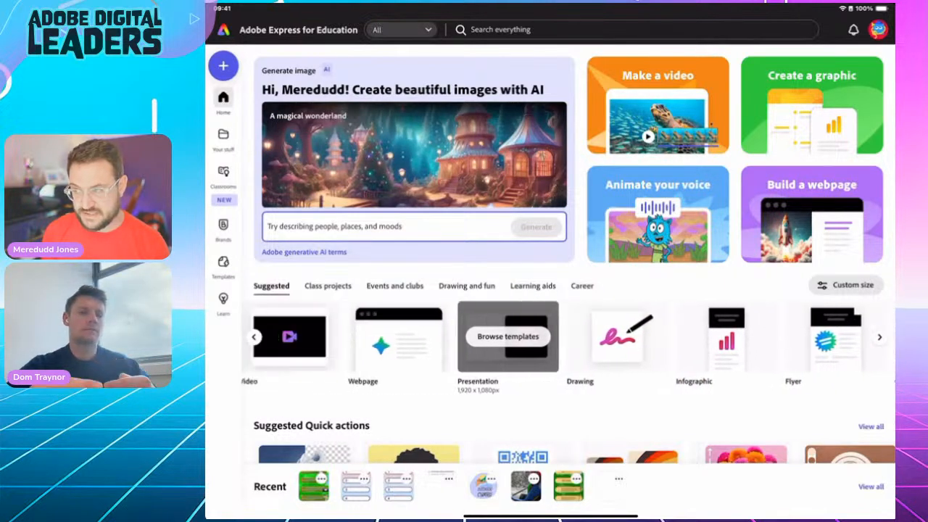
scroll(568, 336, "left", 4)
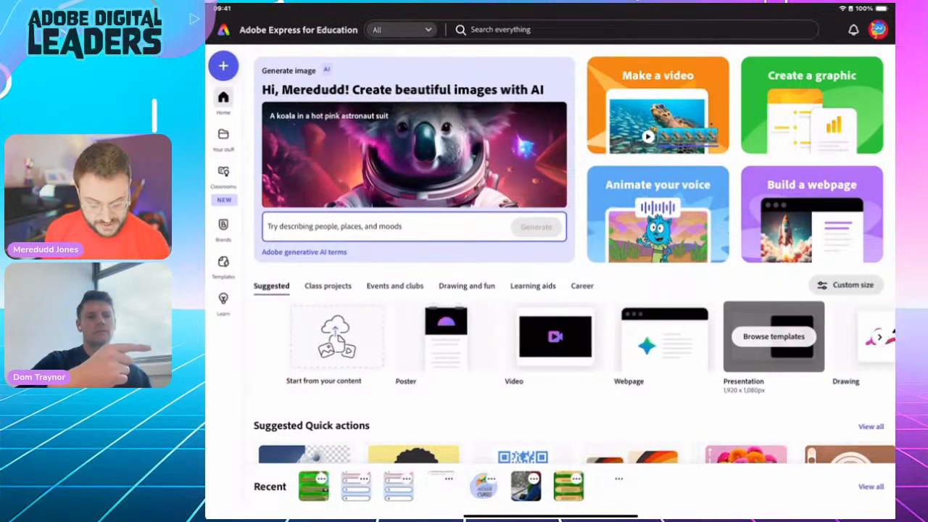
scroll(569, 336, "right", 3)
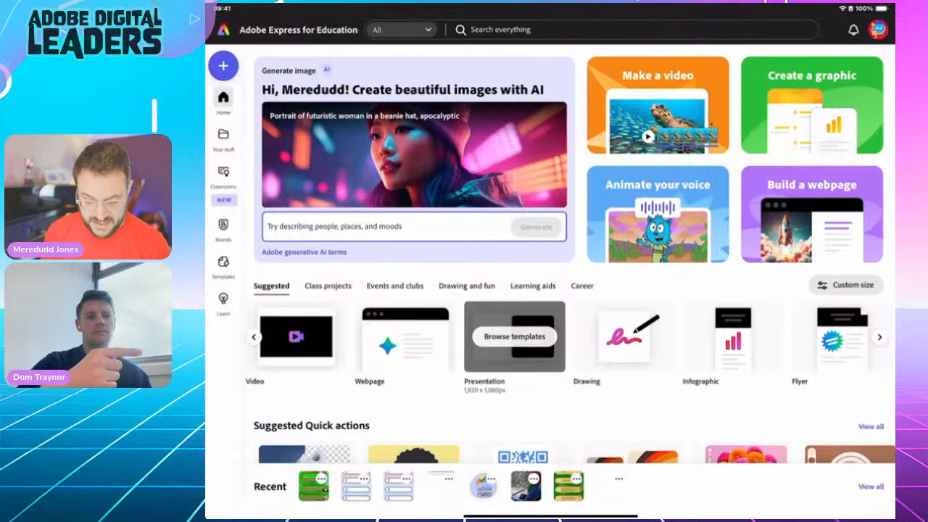
left_click(623, 336)
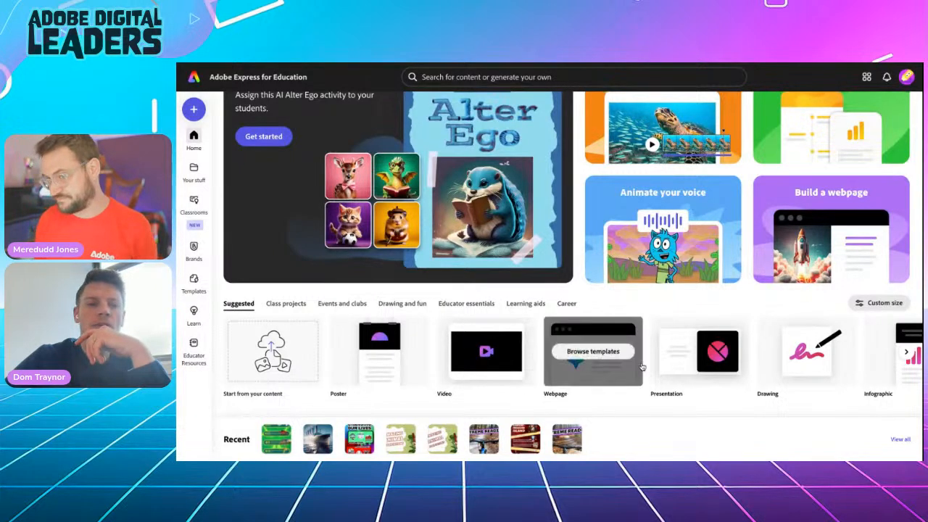
Start a new blank Drawing project from the suggested project types on the home page.
scroll(453, 221, "up", 2)
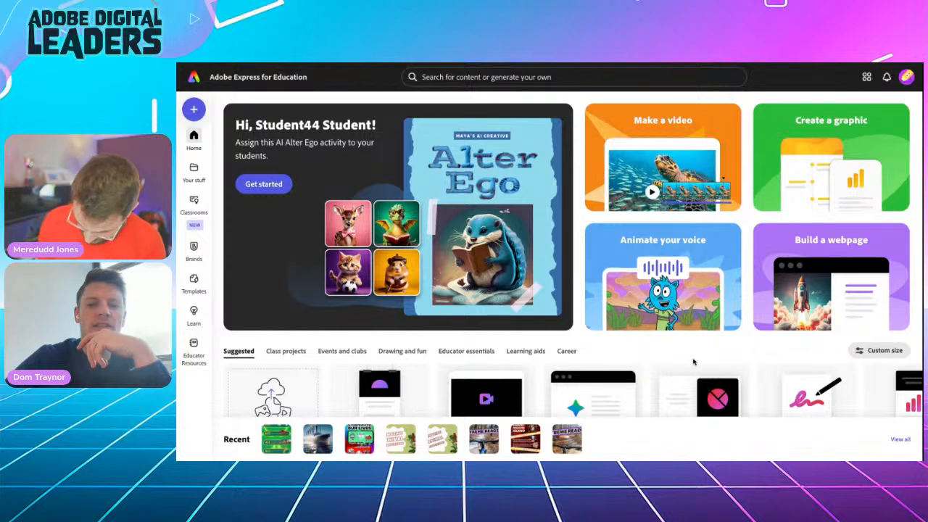
scroll(692, 361, "down", 1)
mouse_move(767, 309)
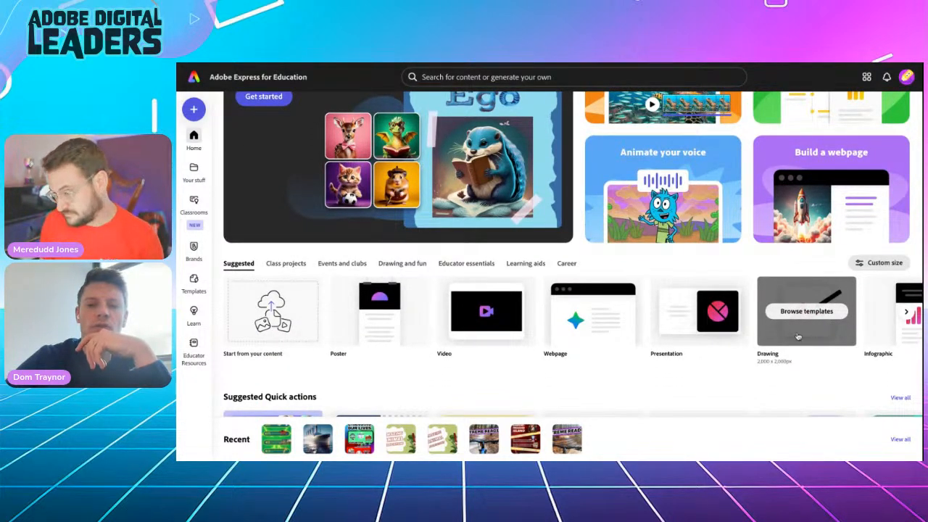
left_click(797, 336)
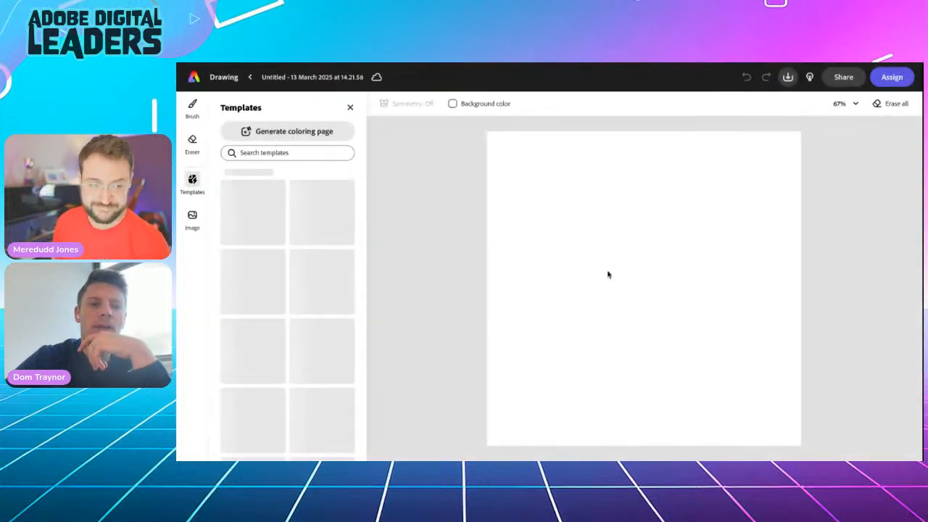
Rename the drawing as Celtic knot and close the template list.
left_click(280, 77)
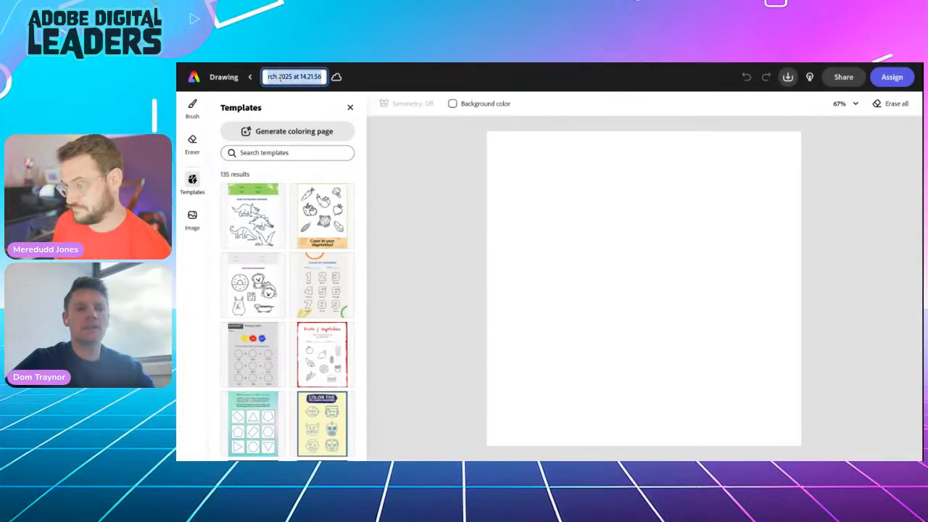
type("Celtic")
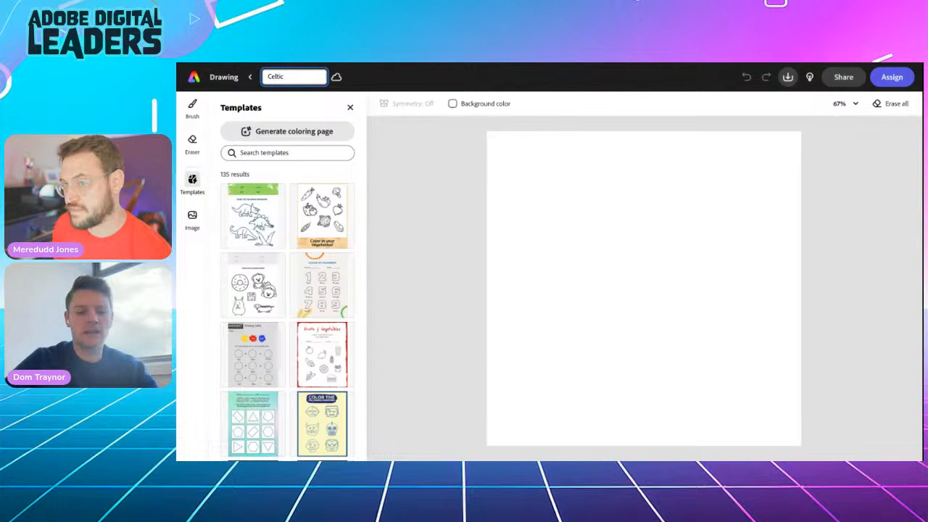
type(" knot")
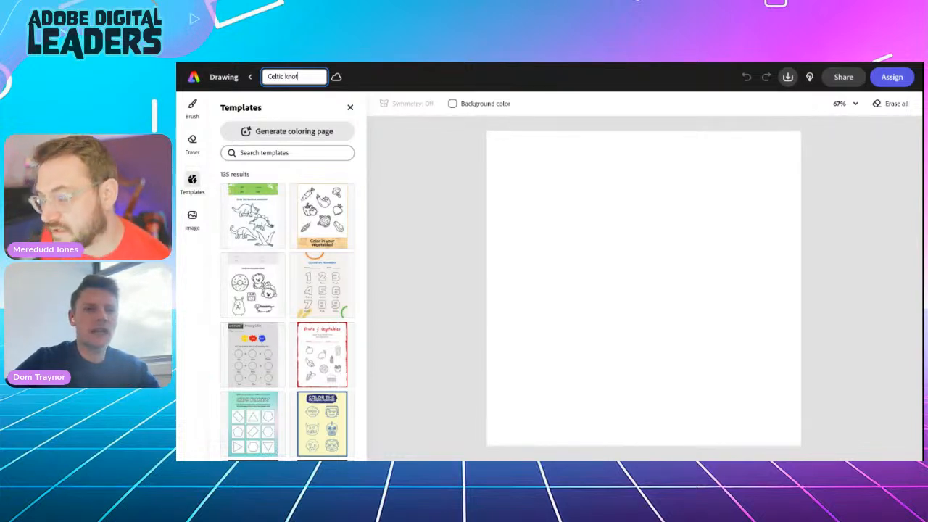
key("Return")
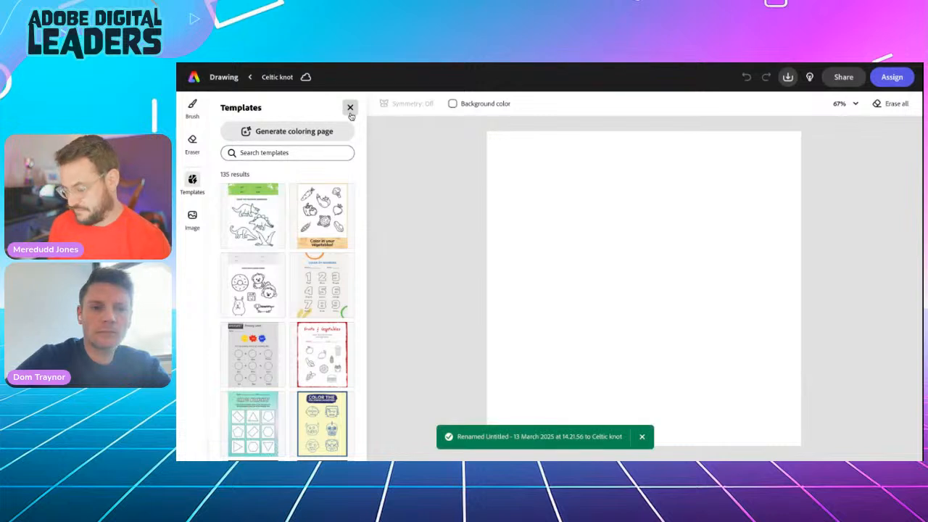
left_click(349, 110)
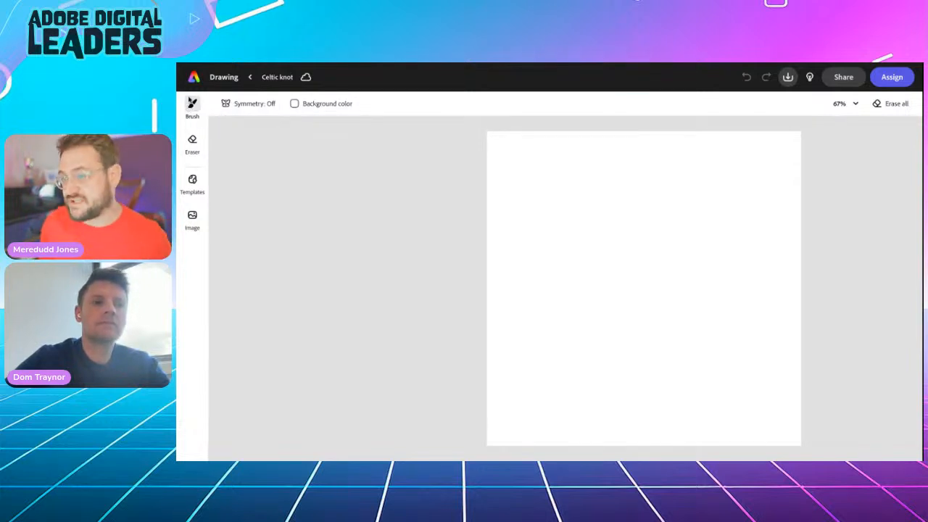
Cover the whole canvas in green #62CC69 with the French impressionist art supplies brush at size 1,000.
left_click(192, 107)
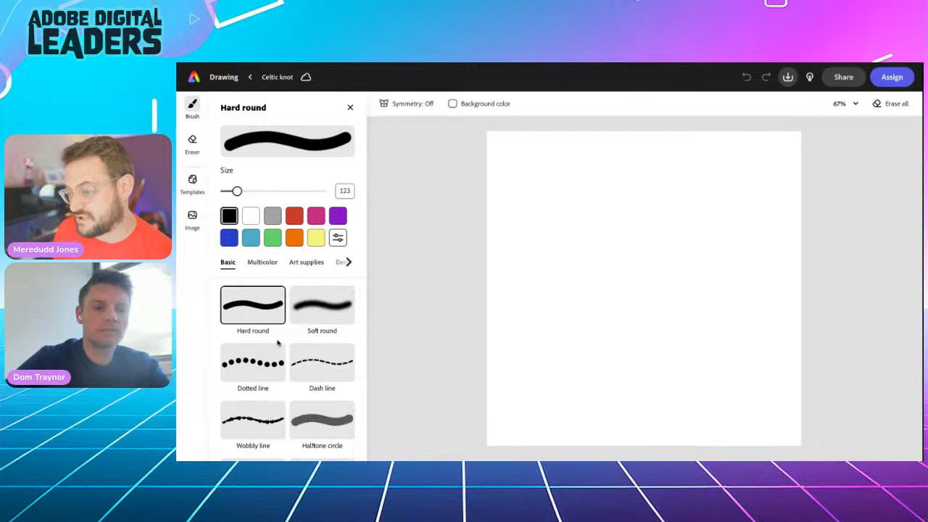
left_click(304, 266)
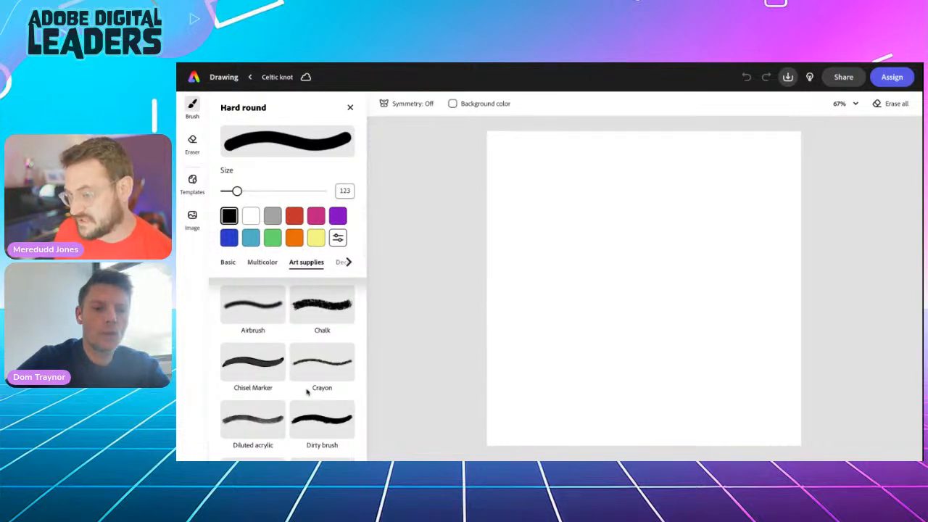
scroll(307, 392, "down", 2)
scroll(306, 395, "down", 3)
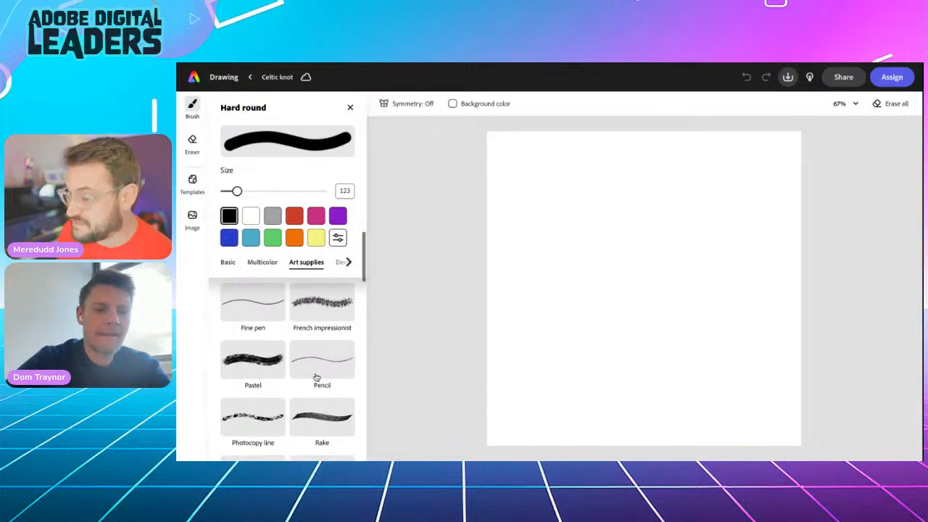
left_click(321, 314)
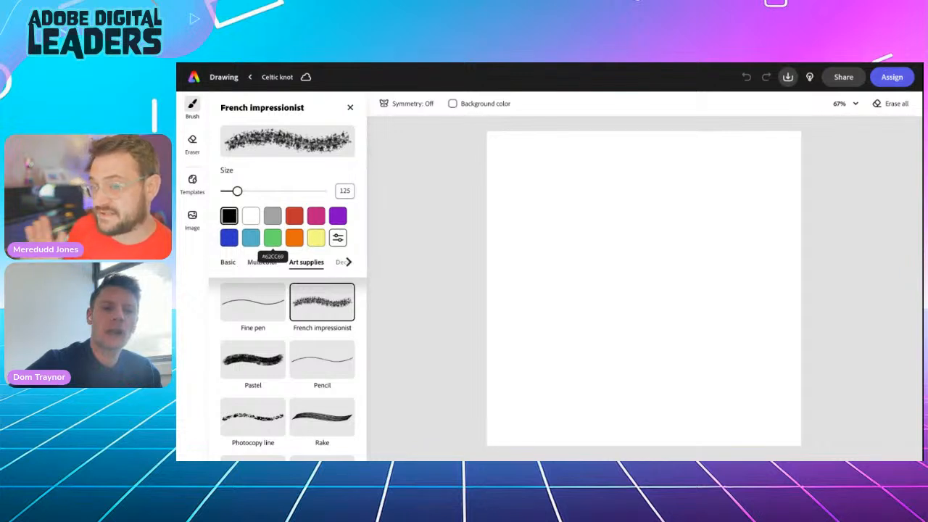
left_click(273, 238)
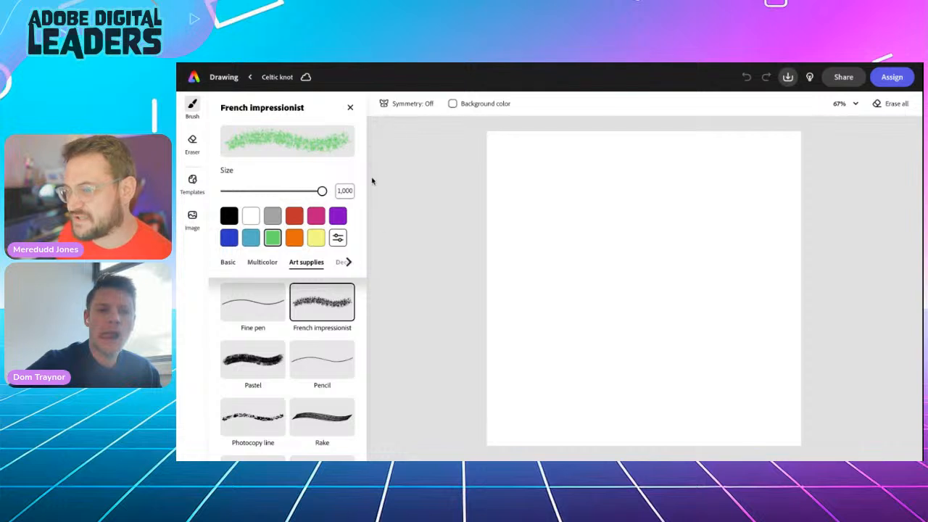
mouse_move(507, 166)
left_mouse_down()
mouse_move(515, 228)
mouse_move(572, 154)
mouse_move(631, 156)
mouse_move(622, 193)
mouse_move(681, 190)
mouse_move(690, 148)
mouse_move(718, 190)
mouse_move(740, 192)
mouse_move(775, 168)
mouse_move(787, 239)
mouse_move(714, 259)
mouse_move(665, 244)
mouse_move(631, 269)
mouse_move(565, 267)
mouse_move(534, 289)
mouse_move(516, 287)
mouse_move(519, 343)
mouse_move(578, 315)
mouse_move(685, 326)
mouse_move(746, 308)
mouse_move(804, 335)
mouse_move(627, 367)
mouse_move(577, 394)
mouse_move(489, 420)
mouse_move(566, 439)
mouse_move(643, 419)
mouse_move(750, 426)
mouse_move(775, 411)
mouse_move(811, 411)
mouse_move(804, 193)
mouse_move(761, 146)
mouse_move(679, 178)
mouse_move(513, 216)
mouse_move(487, 206)
mouse_move(497, 179)
mouse_move(480, 126)
mouse_move(469, 339)
mouse_move(439, 373)
left_mouse_up()
Add pale yellow strokes over the green background with the French impressionist brush at size 370, undoing the diagonal stroke near the centre.
left_click(314, 240)
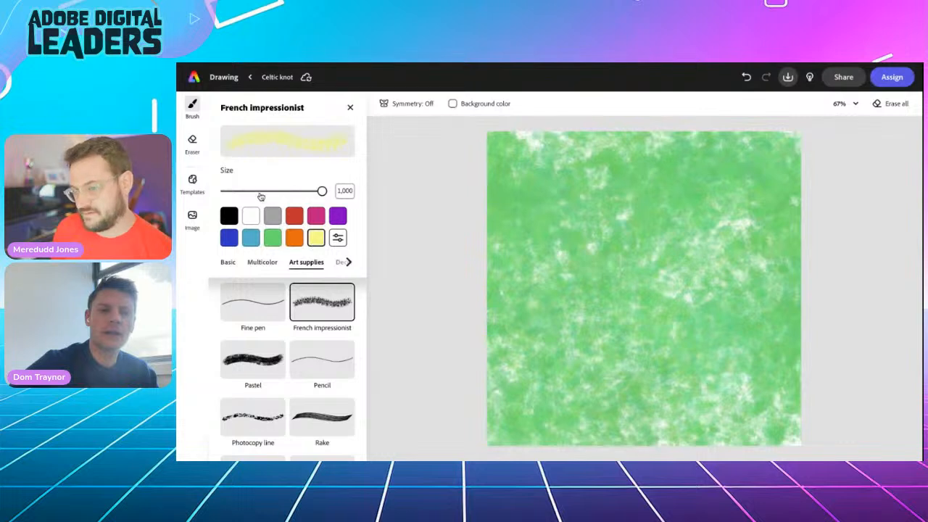
left_click(260, 193)
left_click_drag(511, 162, 559, 150)
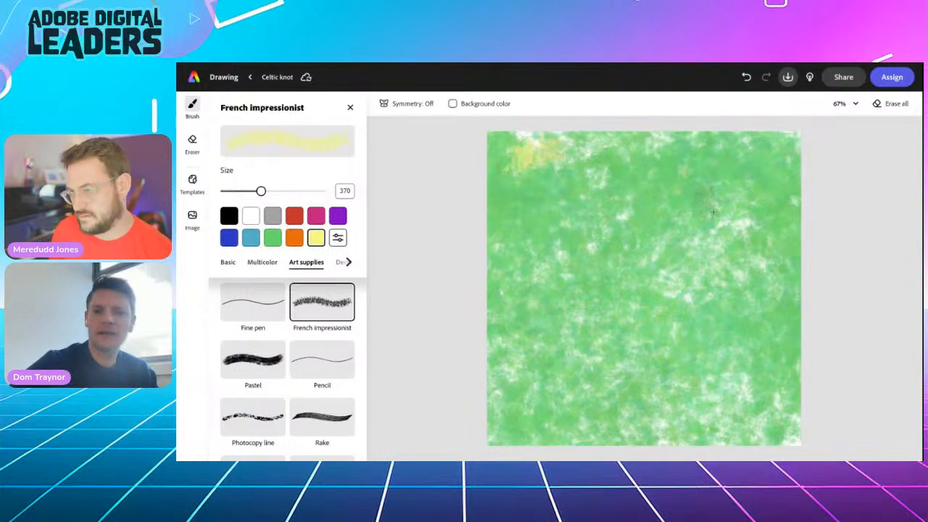
left_click_drag(670, 292, 584, 219)
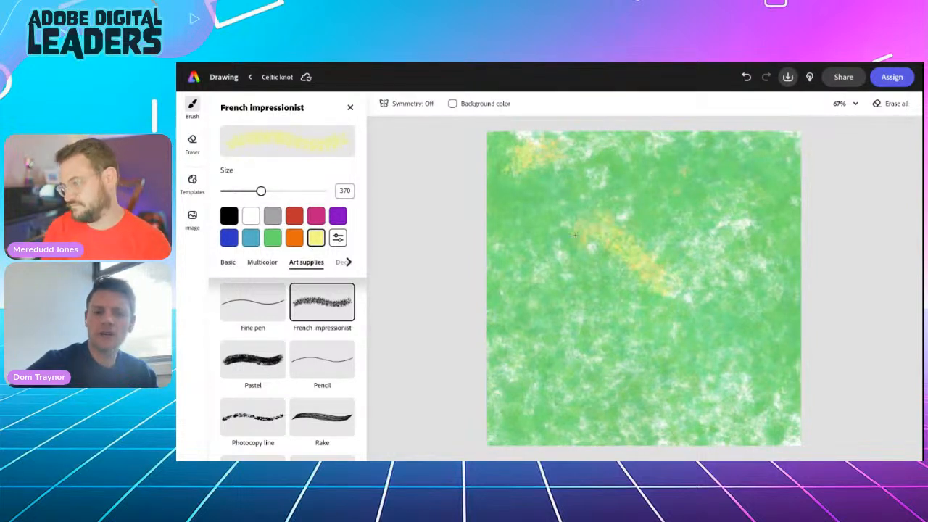
key("ctrl+z")
left_click(525, 216)
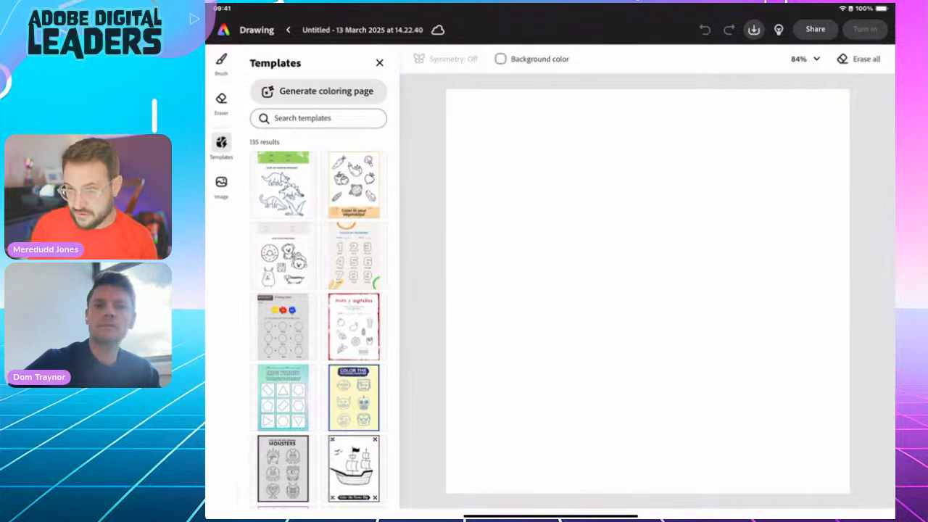
Fill the untitled drawing's canvas with orange #F07105 using the French impressionist brush at size 1,000.
left_click(221, 59)
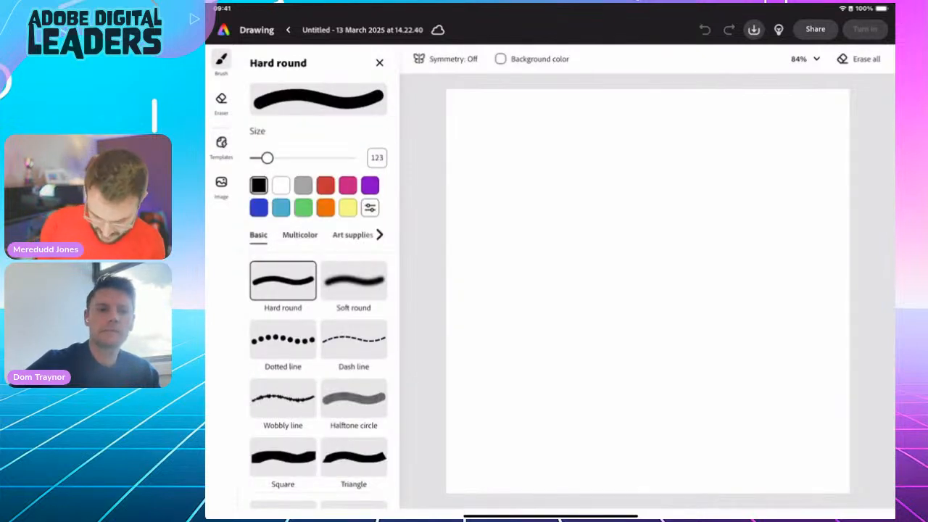
left_click(352, 235)
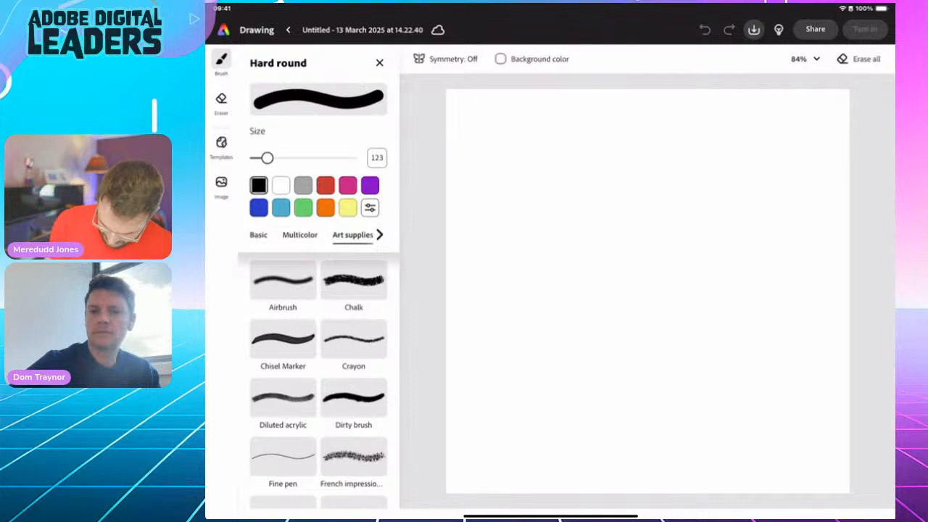
left_click(353, 456)
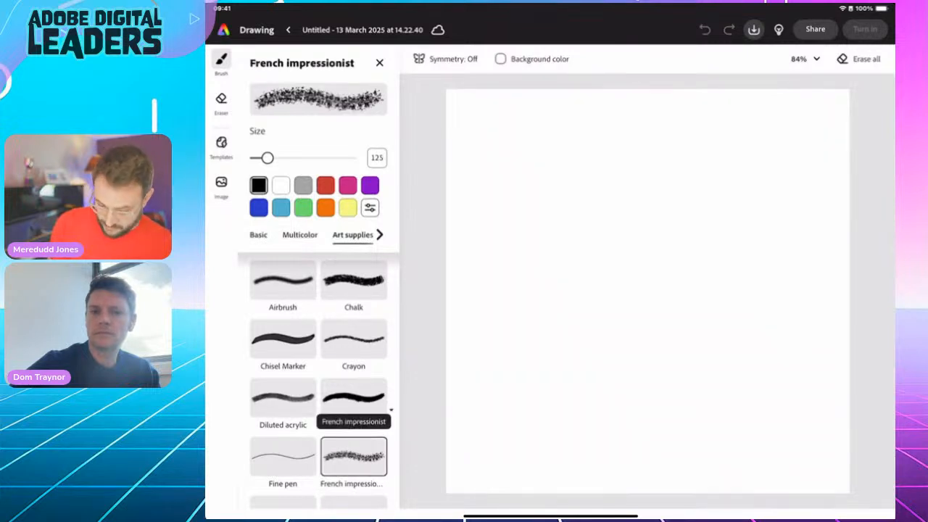
left_click(325, 208)
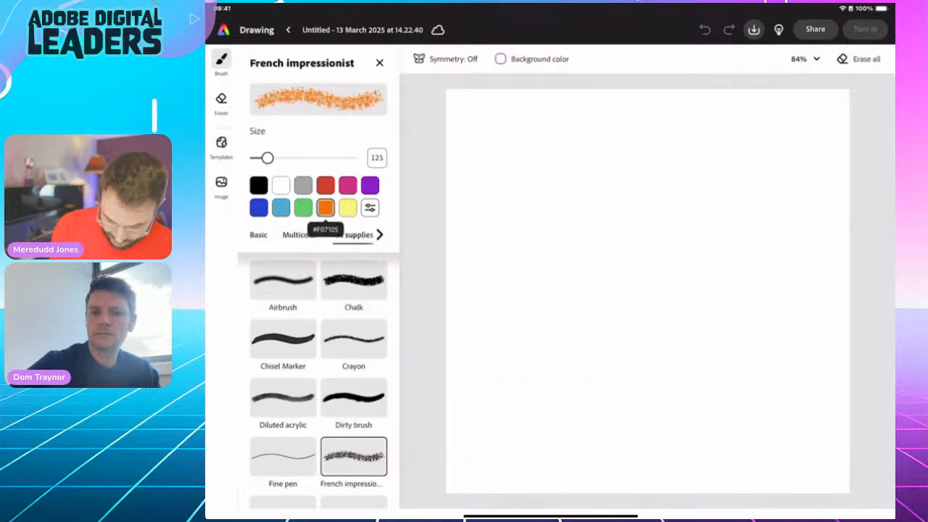
left_click_drag(267, 158, 351, 157)
mouse_move(507, 109)
left_mouse_down()
mouse_move(579, 137)
mouse_move(841, 138)
mouse_move(464, 218)
mouse_move(841, 254)
mouse_move(652, 282)
mouse_move(464, 290)
mouse_move(471, 471)
mouse_move(566, 406)
mouse_move(616, 472)
mouse_move(840, 449)
mouse_move(798, 435)
mouse_move(811, 290)
mouse_move(638, 304)
mouse_move(688, 405)
mouse_move(580, 290)
mouse_move(725, 326)
mouse_move(565, 326)
mouse_move(689, 377)
mouse_move(717, 188)
mouse_move(602, 420)
mouse_move(638, 403)
left_mouse_up()
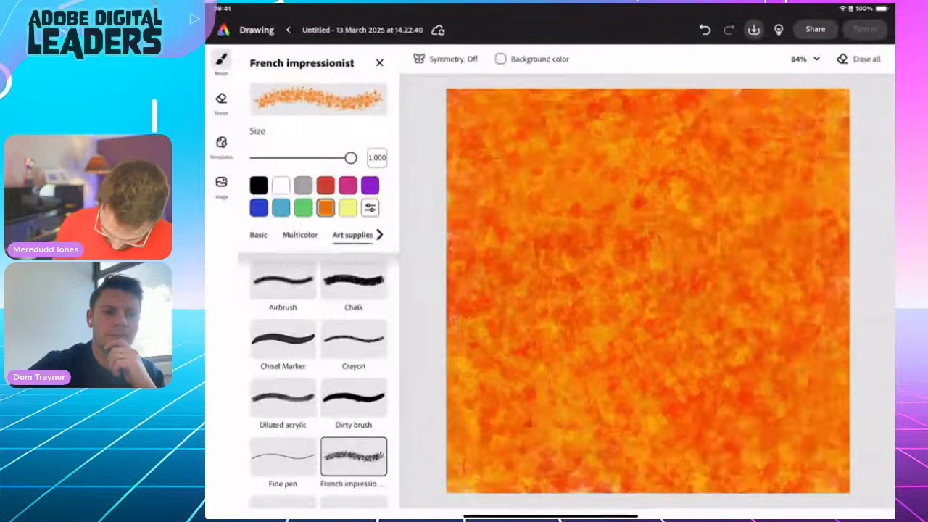
Scatter white and blue paint specks over the orange background with the Spatter brush at size 1,000.
scroll(319, 377, "down", 5)
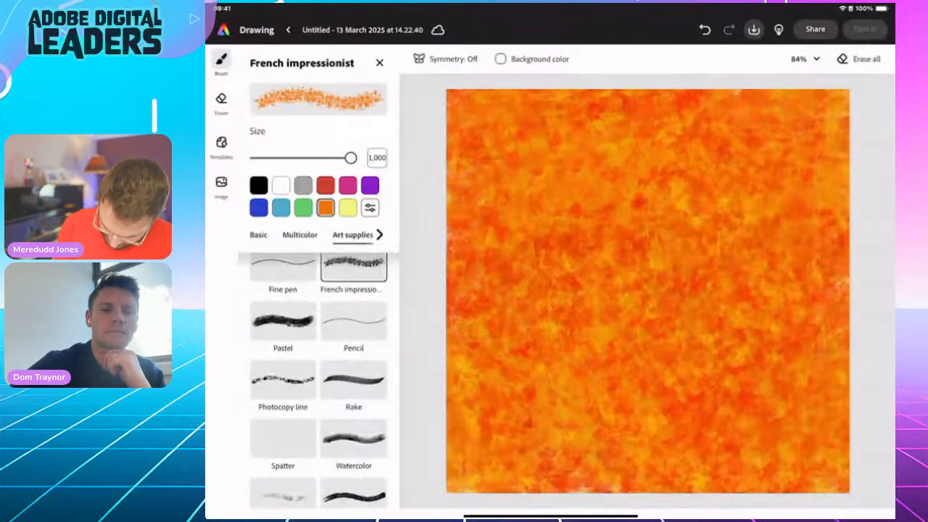
left_click(282, 438)
left_click_drag(303, 157, 351, 157)
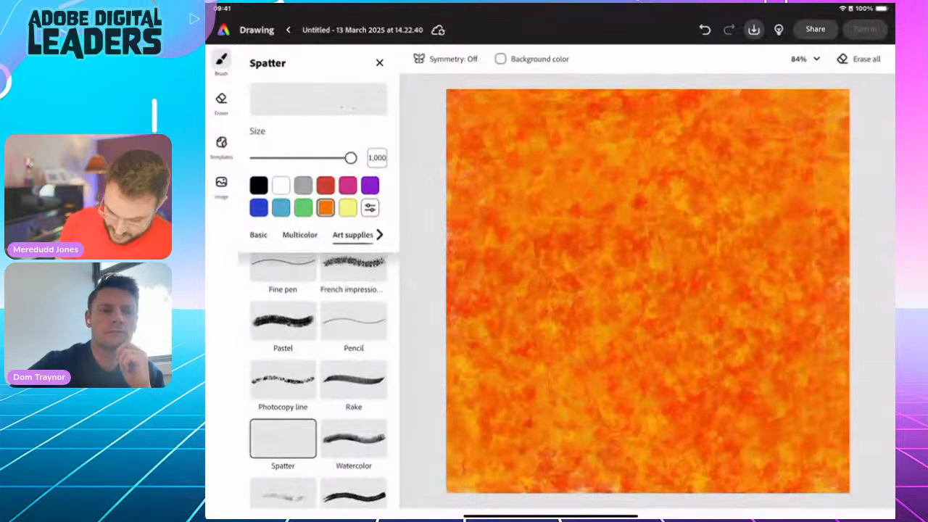
left_click(281, 186)
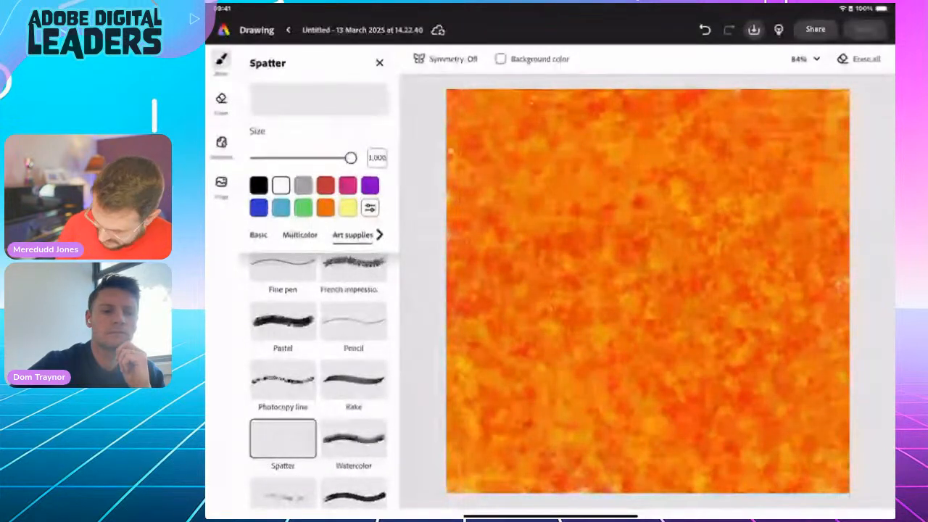
left_click(797, 313)
left_click(660, 399)
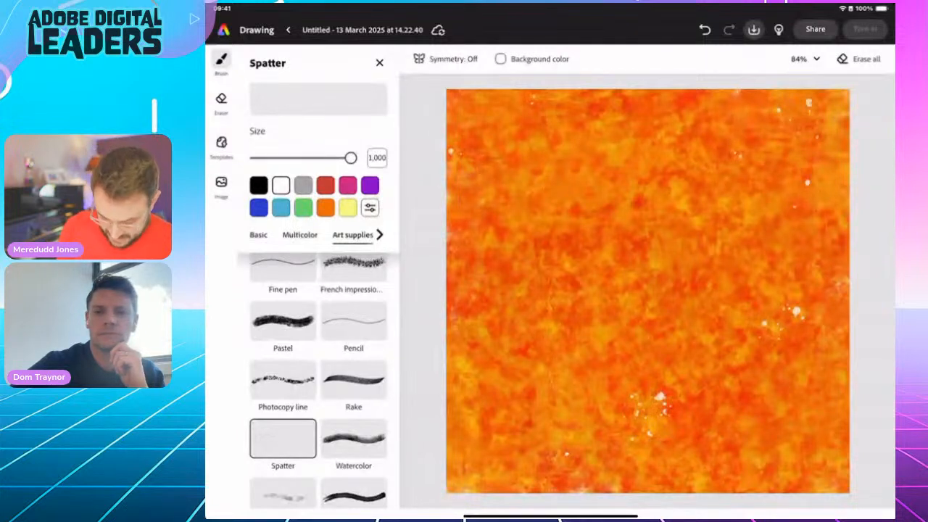
left_click(258, 208)
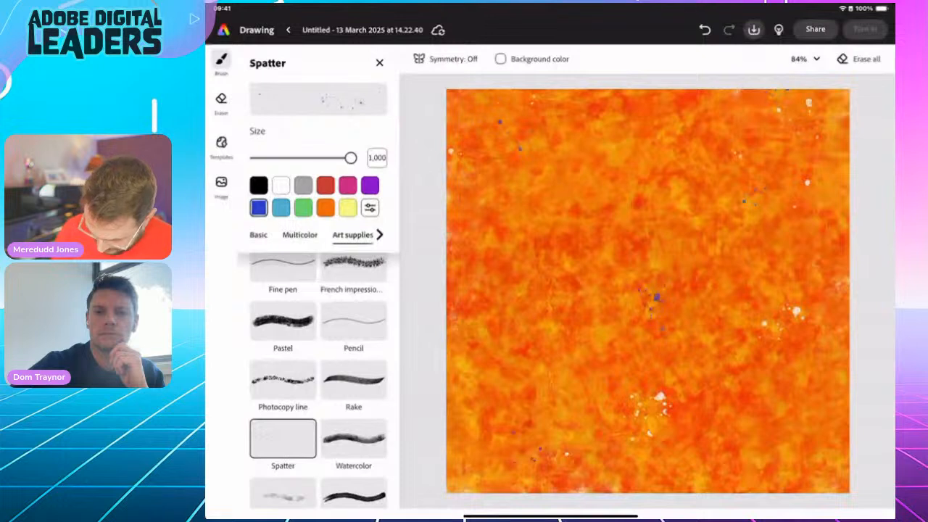
left_click(776, 293)
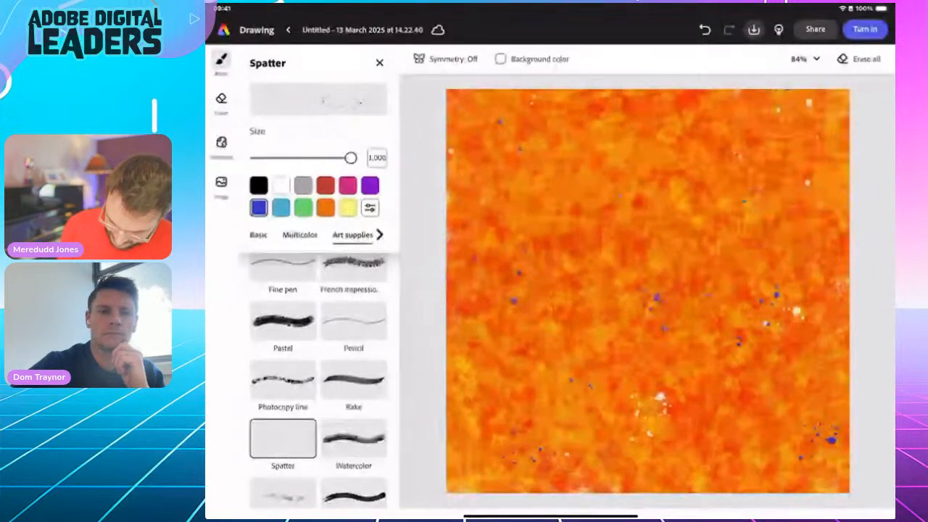
With the Chalk brush at size 1,000, add a blue streak near the canvas's upper-left corner and a white one near its lower-left corner.
scroll(319, 377, "up", 1)
scroll(318, 377, "up", 3)
left_click(300, 234)
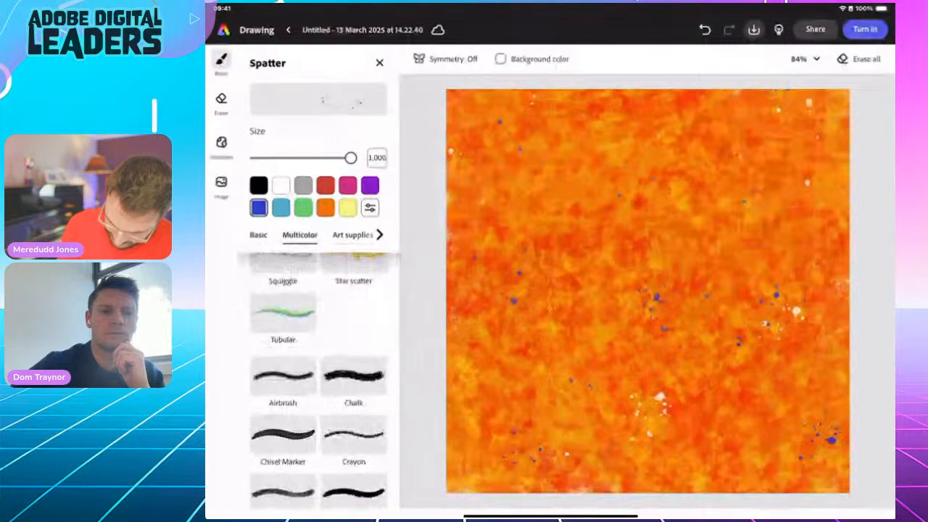
left_click(353, 376)
left_click_drag(268, 157, 351, 157)
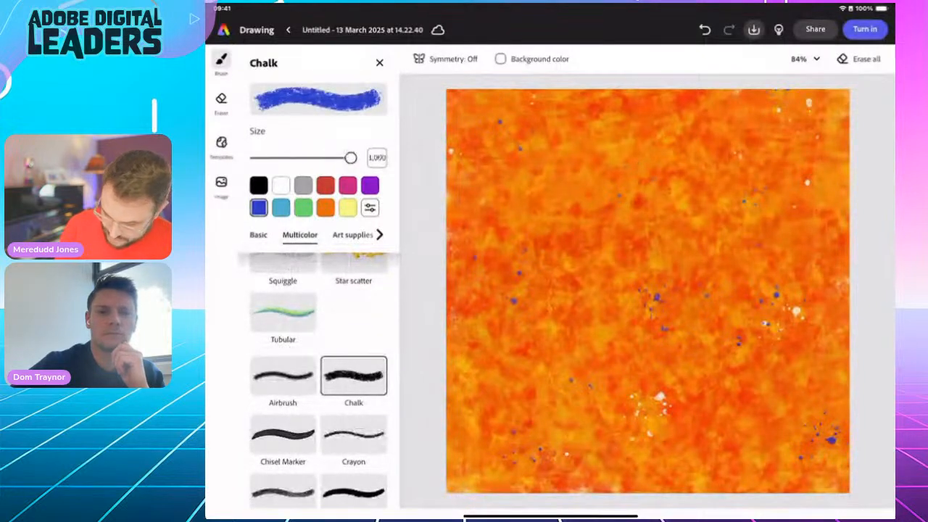
left_click_drag(504, 125, 453, 148)
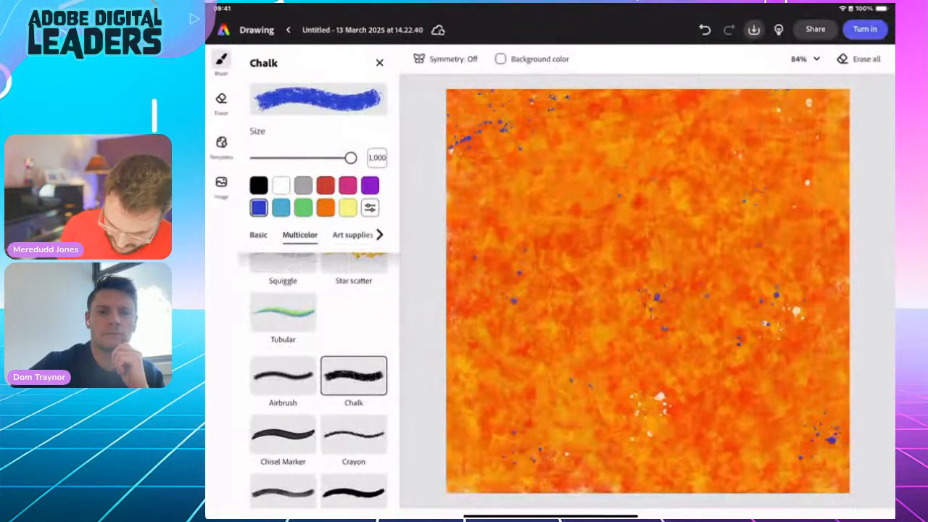
left_click(281, 185)
left_click_drag(549, 420, 479, 437)
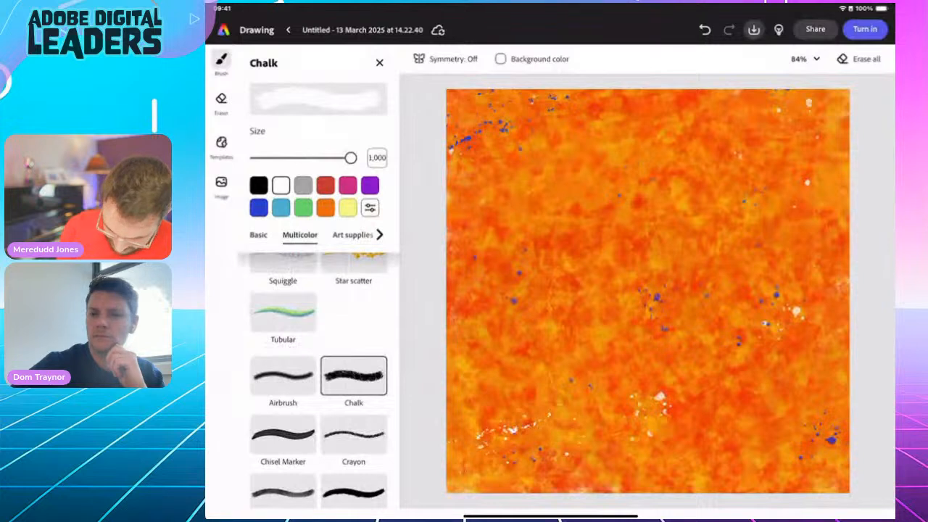
left_click(326, 208)
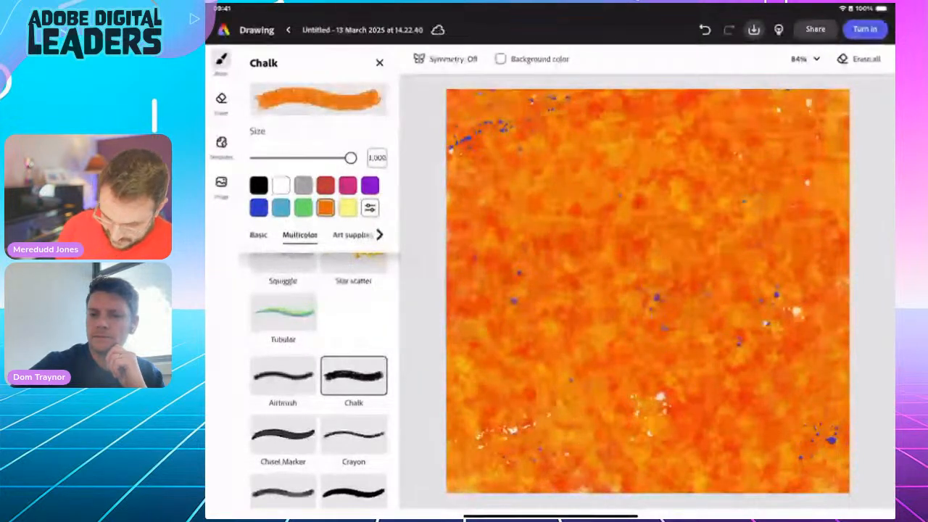
left_click(379, 62)
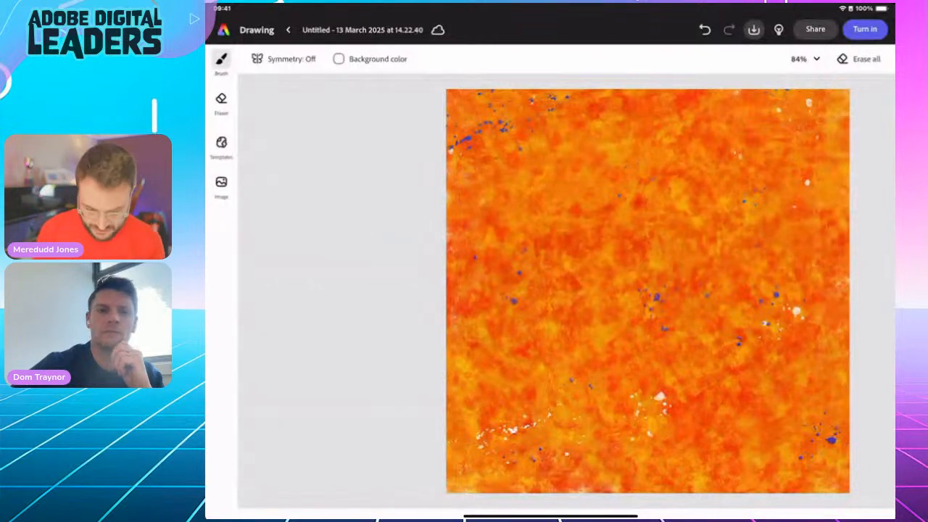
left_click(221, 61)
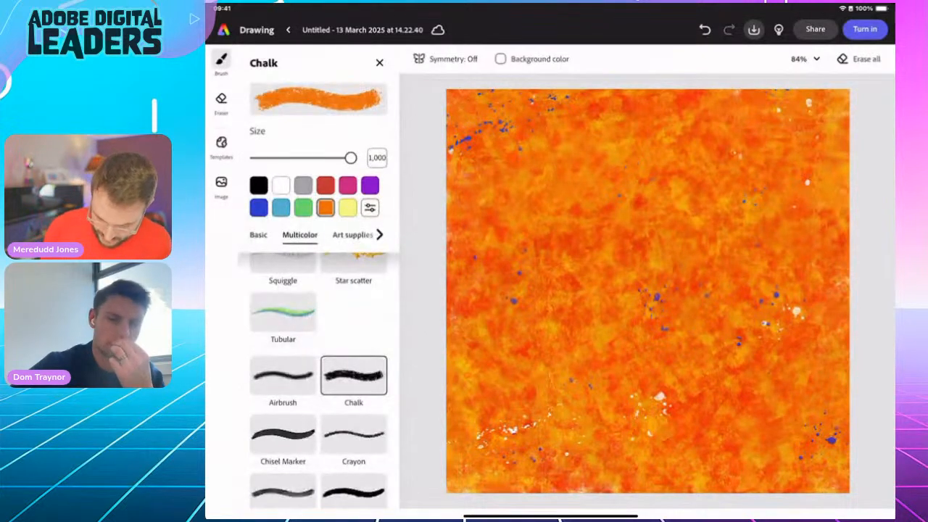
Paint a soft white patch over the middle of the orange canvas with the Watercolor fill brush at size 1,000.
scroll(318, 377, "down", 2)
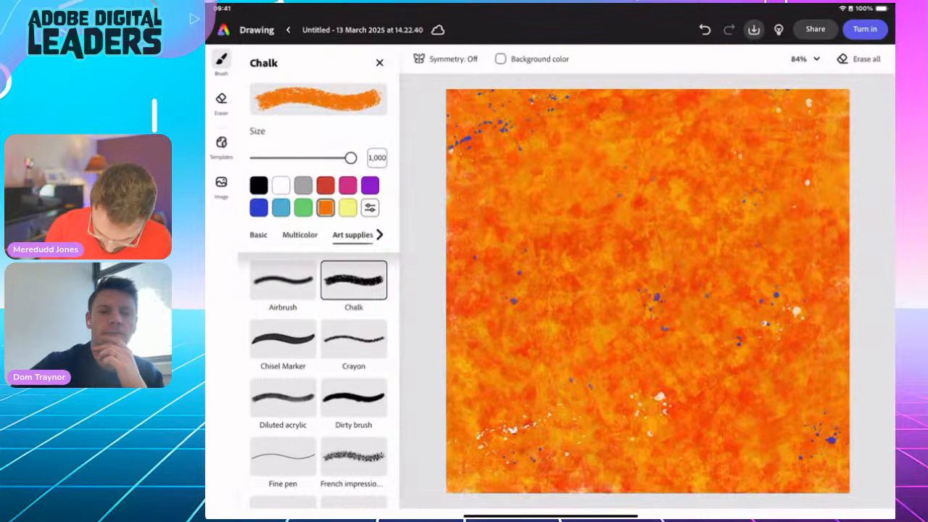
scroll(319, 381, "down", 2)
scroll(319, 381, "down", 3)
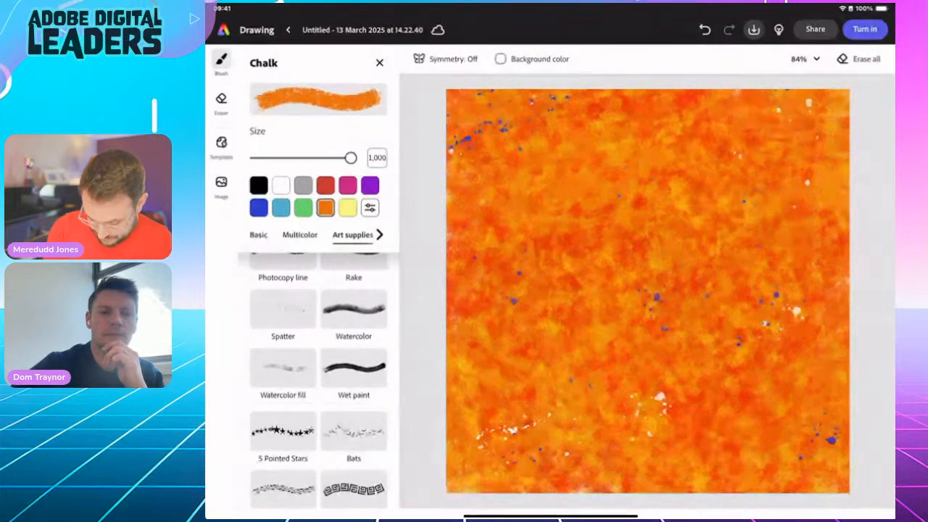
left_click(283, 368)
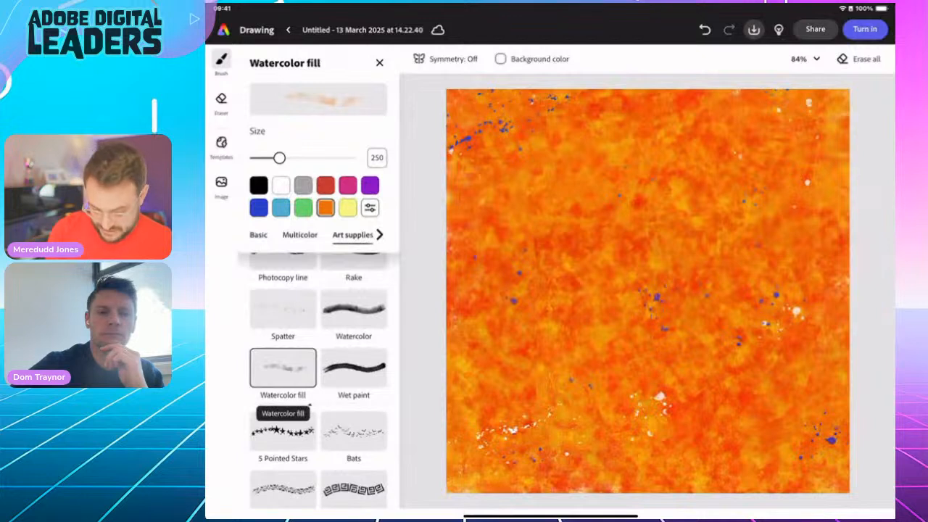
left_click(280, 184)
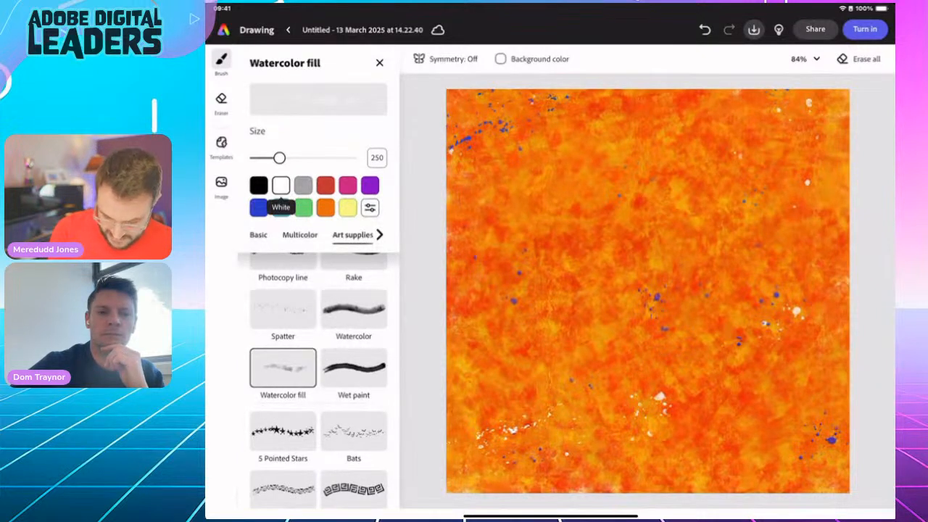
left_click_drag(279, 158, 350, 157)
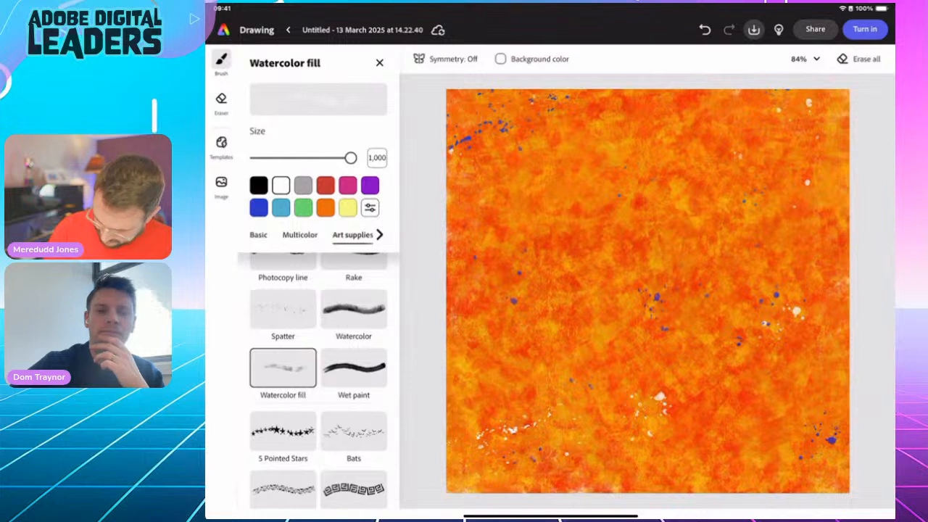
mouse_move(637, 246)
left_mouse_down()
mouse_move(652, 304)
mouse_move(623, 341)
mouse_move(645, 225)
left_mouse_up()
mouse_move(607, 281)
left_mouse_down()
mouse_move(635, 256)
mouse_move(578, 300)
mouse_move(607, 234)
mouse_move(585, 213)
mouse_move(593, 256)
mouse_move(568, 271)
left_mouse_up()
mouse_move(571, 316)
left_mouse_down()
mouse_move(612, 352)
mouse_move(692, 366)
mouse_move(736, 308)
mouse_move(725, 236)
mouse_move(645, 181)
mouse_move(529, 210)
mouse_move(500, 304)
mouse_move(580, 413)
mouse_move(746, 385)
mouse_move(768, 196)
mouse_move(551, 163)
mouse_move(515, 261)
left_mouse_up()
mouse_move(544, 312)
left_mouse_down()
mouse_move(562, 377)
mouse_move(563, 327)
mouse_move(660, 384)
mouse_move(725, 225)
left_mouse_up()
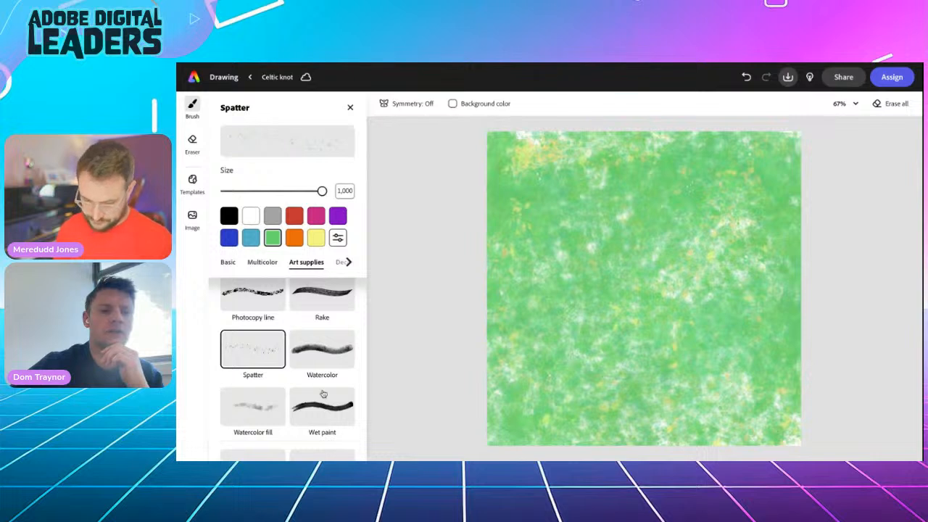
In the Celtic knot drawing, paint a soft white patch over the green canvas's middle with Watercolor fill at size 1,000.
scroll(323, 395, "up", 5)
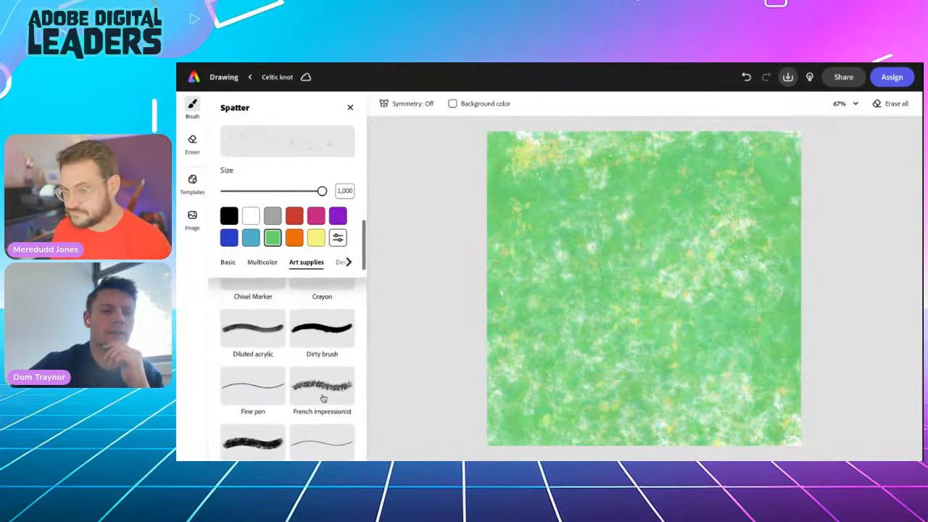
scroll(324, 398, "up", 3)
scroll(323, 399, "down", 3)
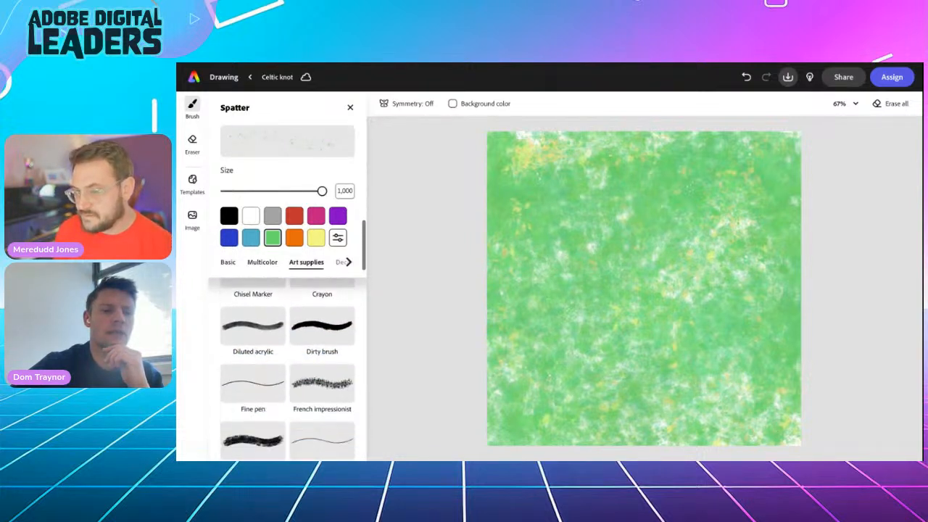
scroll(287, 369, "down", 6)
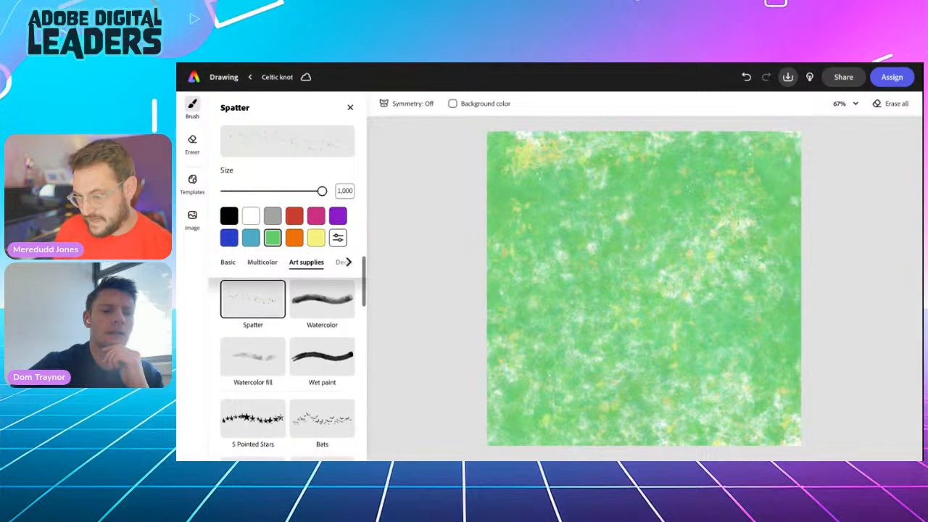
left_click(273, 357)
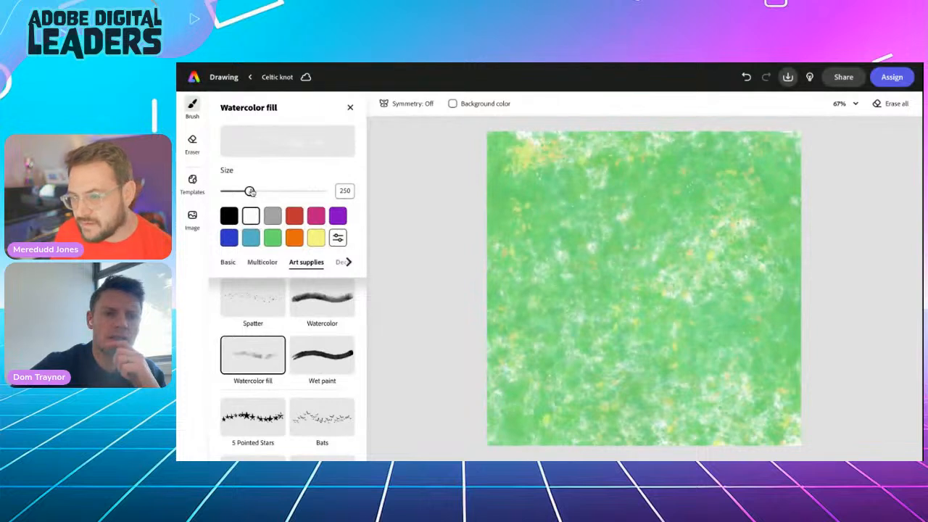
left_click_drag(250, 191, 322, 190)
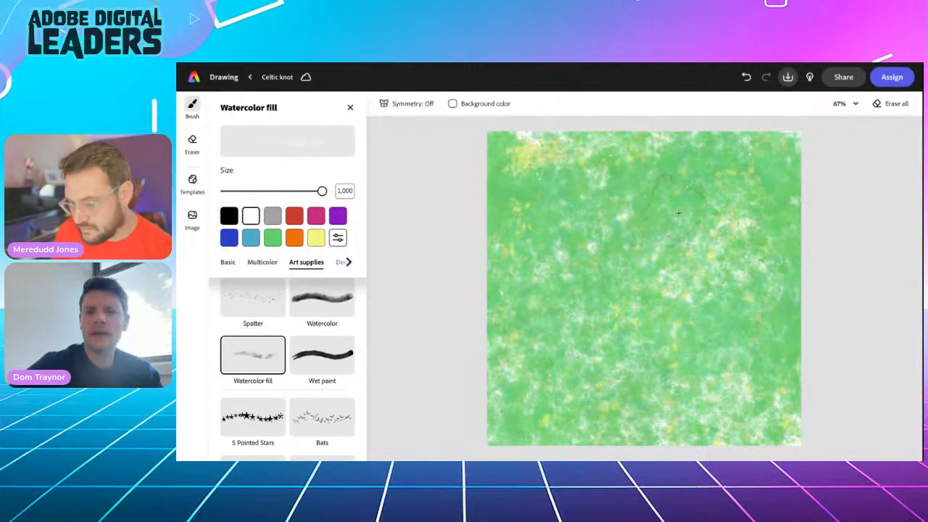
mouse_move(707, 223)
left_mouse_down()
mouse_move(623, 218)
mouse_move(566, 271)
mouse_move(581, 318)
mouse_move(652, 358)
mouse_move(732, 330)
mouse_move(698, 243)
mouse_move(575, 242)
mouse_move(579, 345)
mouse_move(703, 358)
mouse_move(693, 254)
mouse_move(607, 290)
mouse_move(702, 293)
mouse_move(582, 277)
mouse_move(628, 351)
mouse_move(674, 364)
mouse_move(729, 287)
mouse_move(723, 240)
mouse_move(705, 211)
mouse_move(628, 195)
mouse_move(581, 211)
mouse_move(556, 242)
mouse_move(544, 302)
mouse_move(562, 374)
mouse_move(663, 389)
mouse_move(725, 382)
mouse_move(745, 355)
mouse_move(758, 266)
mouse_move(744, 228)
mouse_move(714, 203)
mouse_move(620, 194)
mouse_move(569, 204)
mouse_move(553, 215)
mouse_move(540, 265)
mouse_move(550, 345)
mouse_move(582, 381)
mouse_move(624, 400)
mouse_move(665, 400)
mouse_move(733, 372)
mouse_move(752, 339)
mouse_move(756, 266)
mouse_move(710, 210)
mouse_move(664, 194)
mouse_move(582, 205)
mouse_move(555, 229)
mouse_move(560, 355)
mouse_move(622, 381)
mouse_move(687, 384)
mouse_move(727, 362)
mouse_move(751, 301)
mouse_move(748, 207)
mouse_move(686, 190)
mouse_move(607, 190)
mouse_move(569, 211)
mouse_move(543, 245)
mouse_move(543, 307)
mouse_move(532, 255)
mouse_move(545, 319)
mouse_move(601, 389)
mouse_move(656, 313)
mouse_move(659, 265)
mouse_move(689, 271)
mouse_move(655, 305)
mouse_move(688, 309)
mouse_move(631, 268)
mouse_move(591, 297)
mouse_move(668, 323)
left_mouse_up()
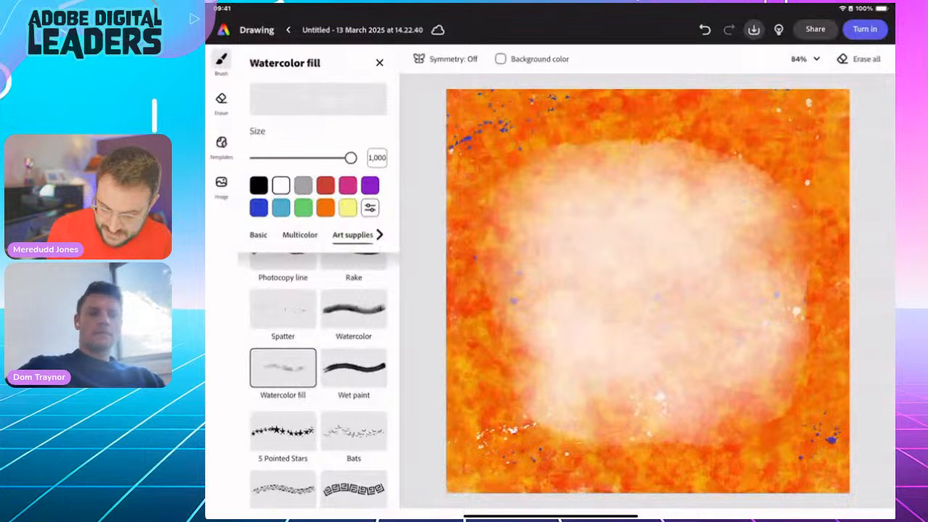
In the orange drawing, turn on reflective symmetry with four axes crossing at the centre and choose the Wet paint brush in blue #2740CC.
left_click(447, 59)
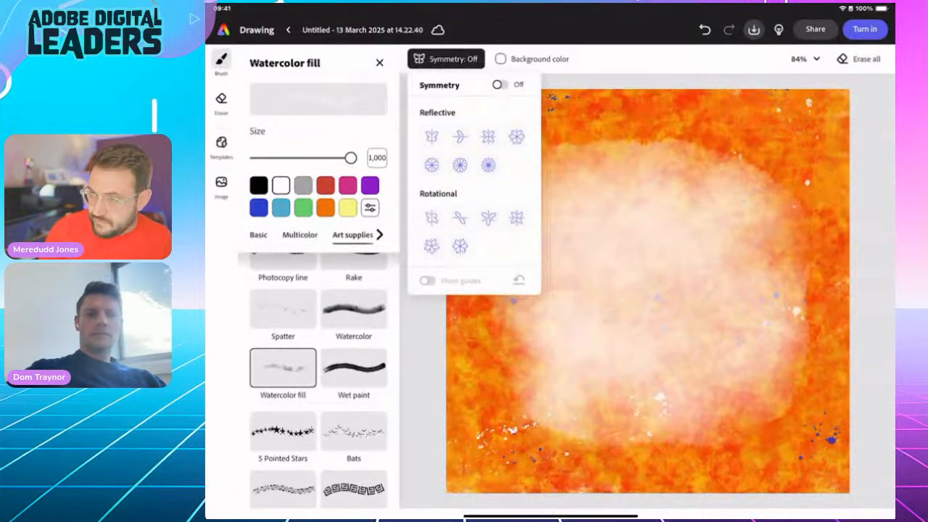
left_click(499, 84)
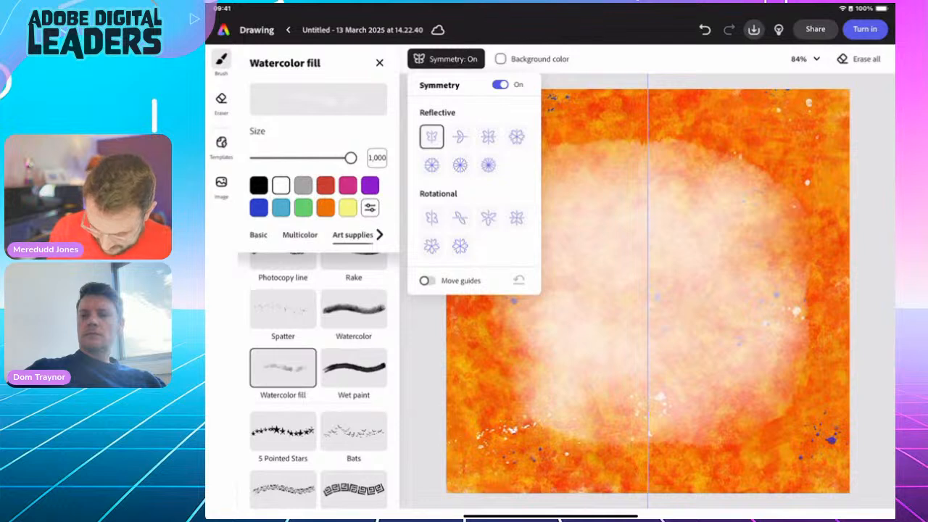
left_click(431, 164)
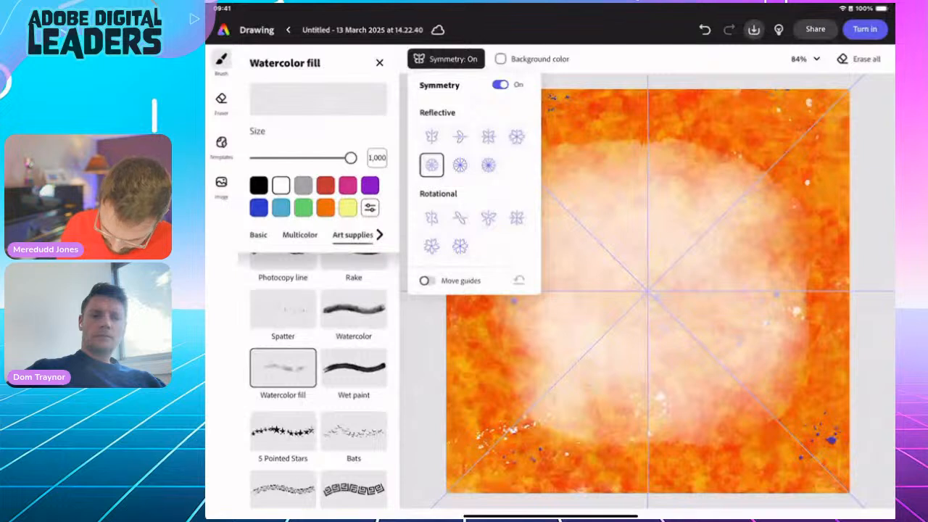
left_click(354, 368)
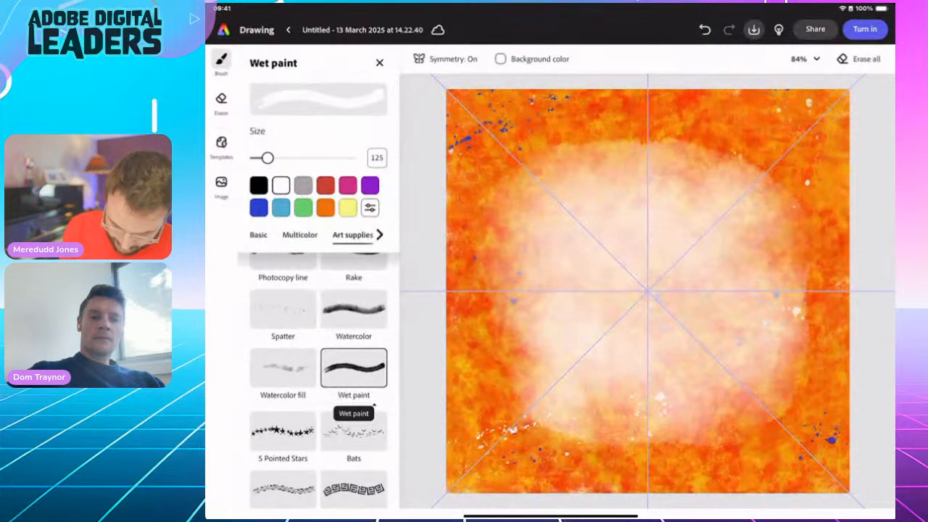
left_click(258, 208)
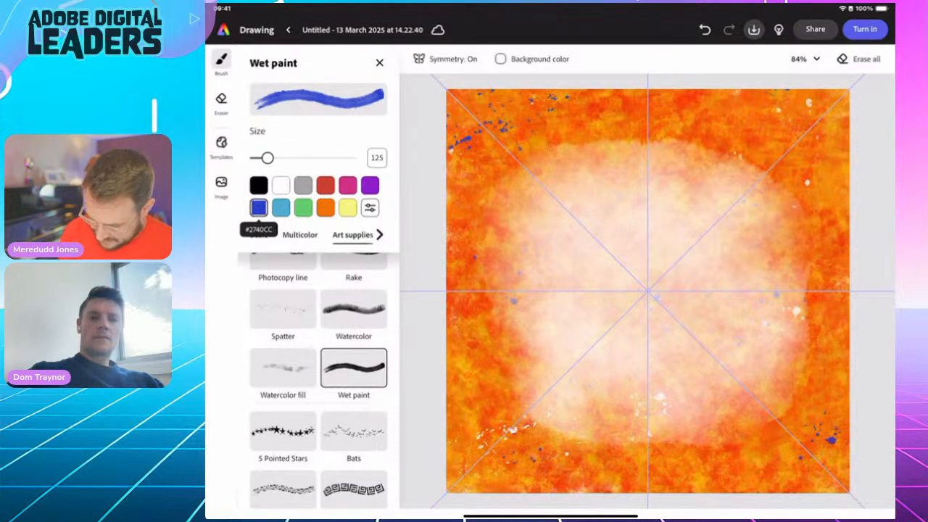
Try curved blue Wet paint strokes at size 125 for a mirrored knot around the pale centre, undoing each attempt.
left_click_drag(516, 241, 521, 257)
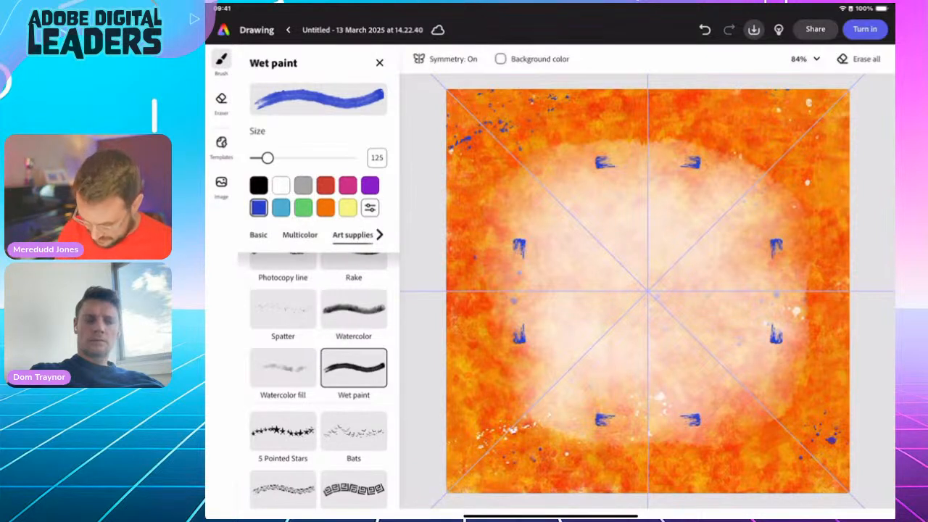
mouse_move(603, 164)
left_mouse_down()
mouse_move(582, 208)
mouse_move(585, 226)
mouse_move(647, 266)
left_mouse_up()
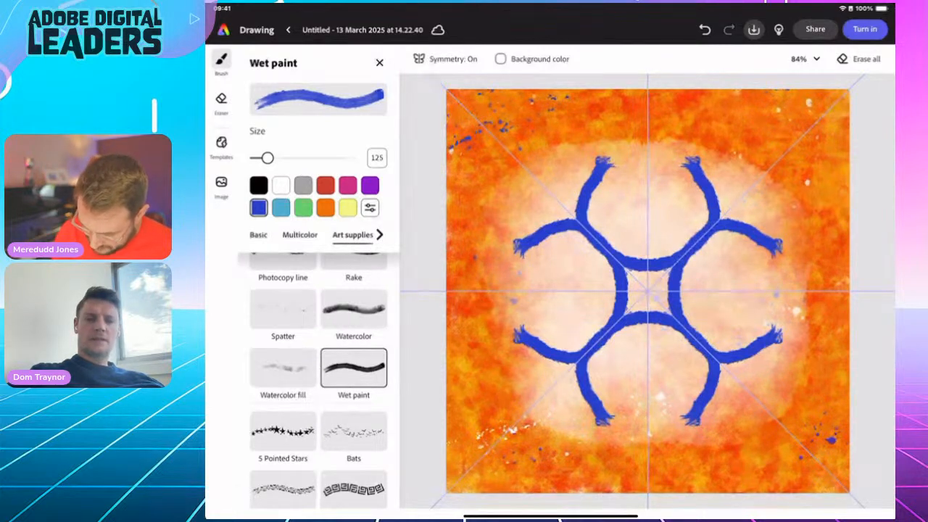
left_click(704, 29)
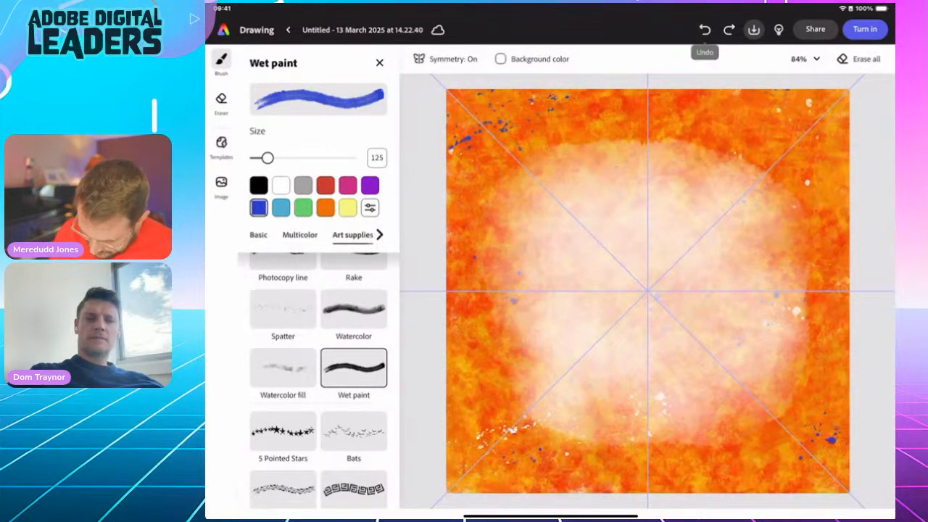
mouse_move(617, 165)
left_mouse_down()
mouse_move(524, 257)
mouse_move(580, 217)
mouse_move(647, 284)
mouse_move(649, 274)
left_mouse_up()
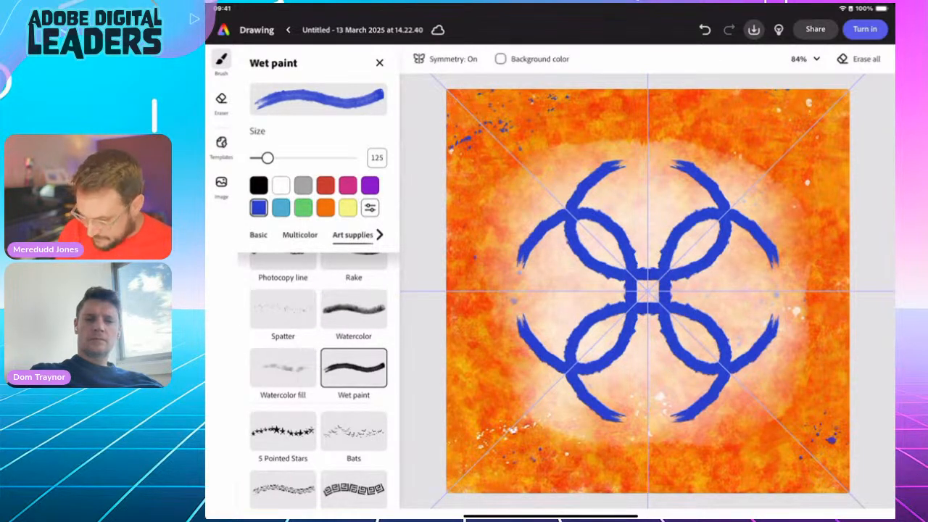
key("ctrl+z")
mouse_move(781, 261)
left_mouse_down()
mouse_move(770, 194)
mouse_move(747, 250)
mouse_move(652, 279)
mouse_move(635, 269)
left_mouse_up()
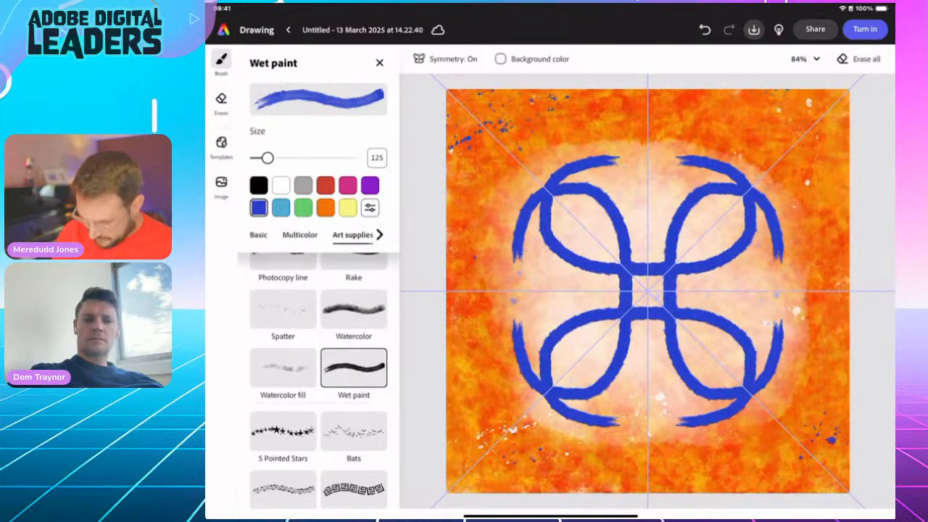
key("ctrl+z")
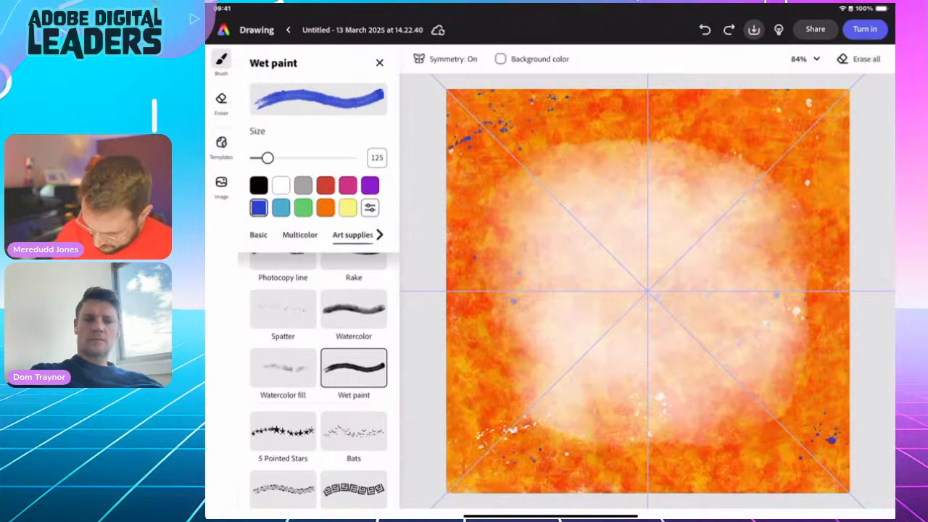
mouse_move(677, 144)
left_mouse_down()
mouse_move(682, 181)
mouse_move(714, 217)
mouse_move(707, 246)
mouse_move(674, 276)
mouse_move(672, 264)
left_mouse_up()
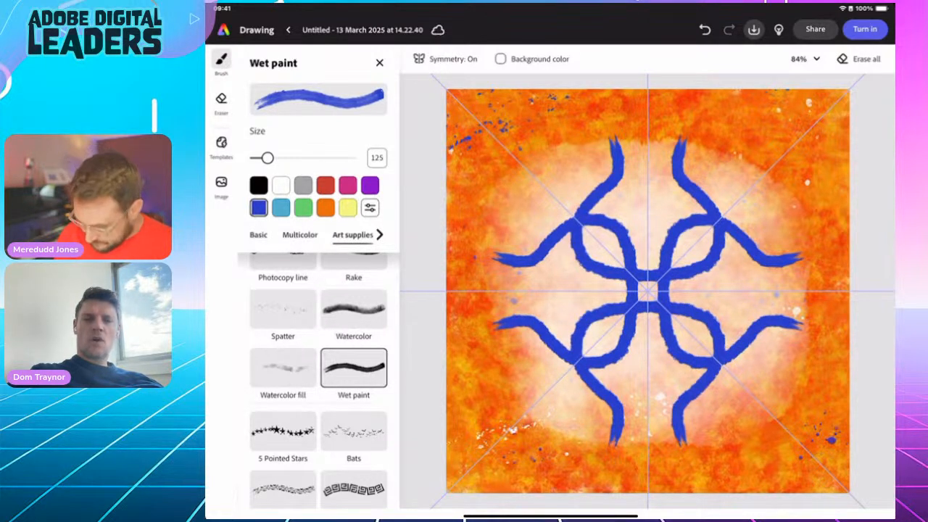
key("ctrl+z")
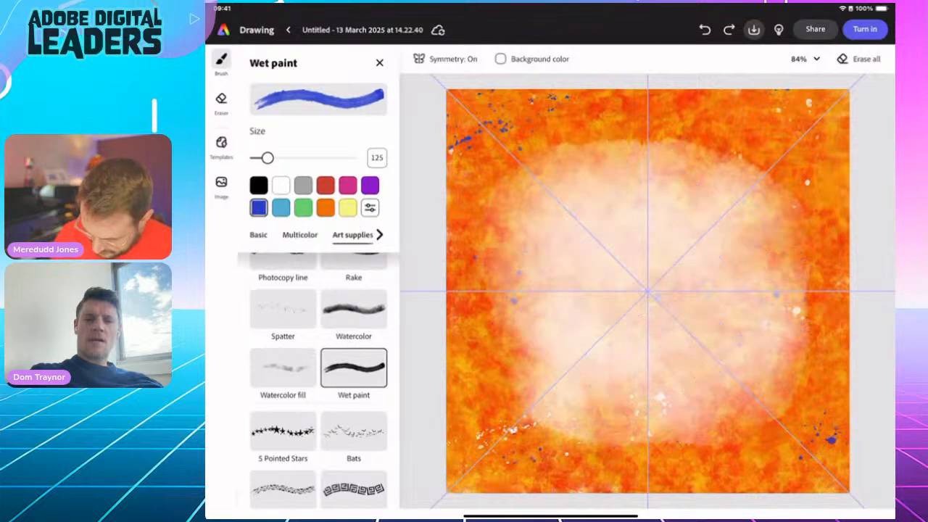
mouse_move(609, 149)
left_mouse_down()
mouse_move(575, 218)
mouse_move(597, 260)
mouse_move(627, 257)
mouse_move(647, 290)
left_mouse_up()
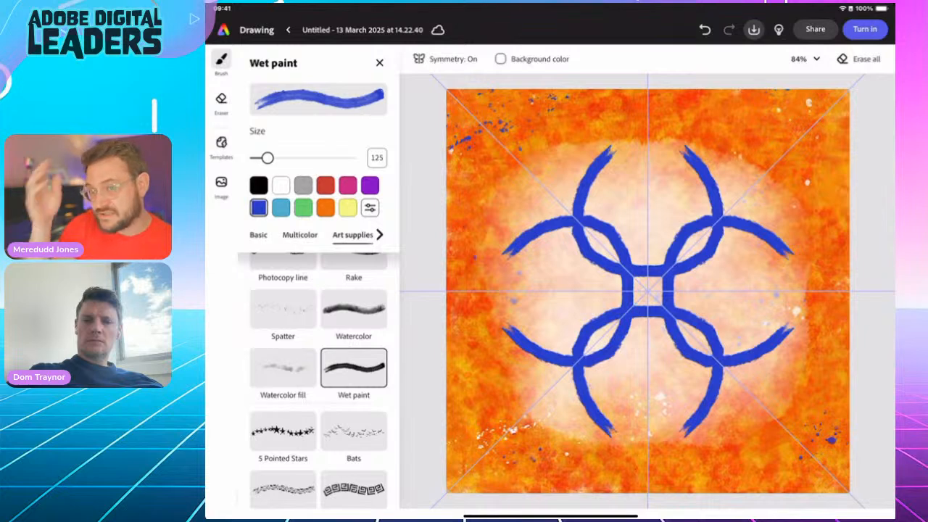
key("ctrl+z")
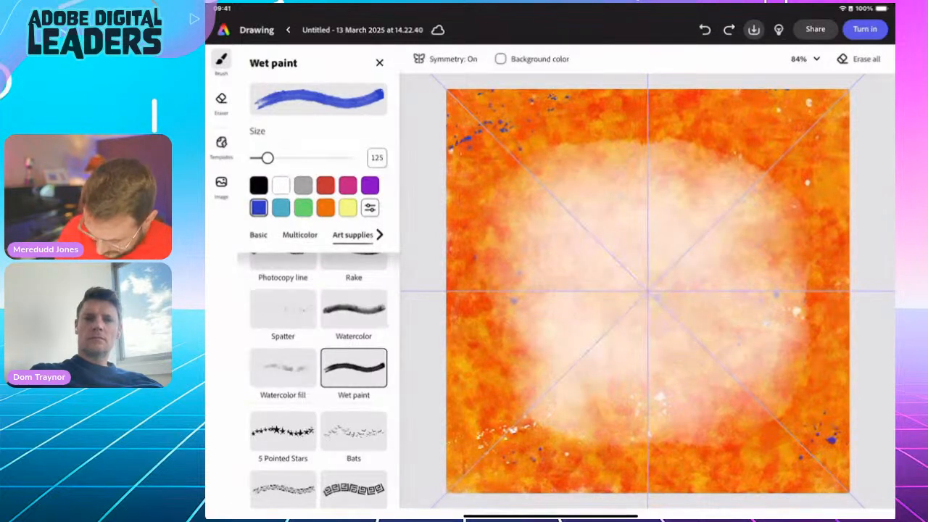
mouse_move(619, 153)
left_mouse_down()
mouse_move(588, 171)
mouse_move(568, 226)
mouse_move(598, 268)
mouse_move(635, 270)
mouse_move(641, 286)
left_mouse_up()
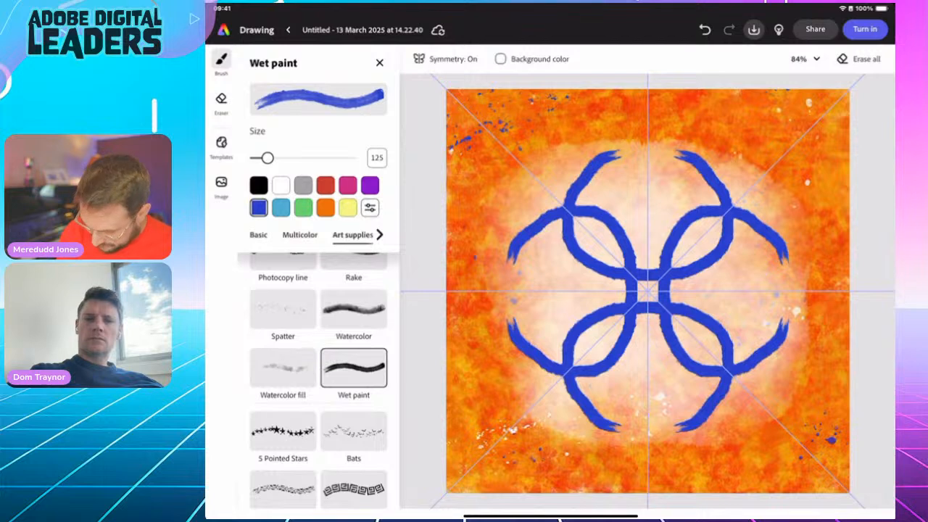
key("ctrl+z")
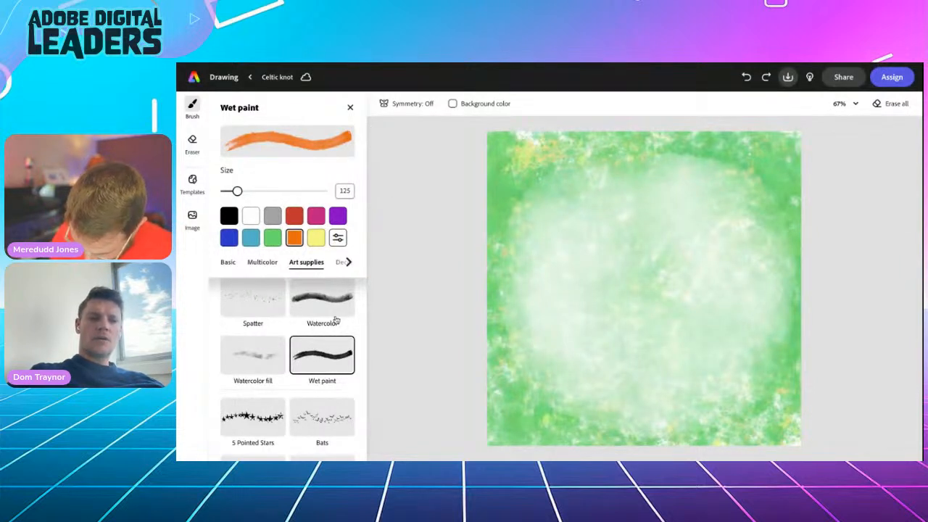
In the green Celtic knot drawing, turn on reflective symmetry with four axes crossing at the centre, keeping the orange Wet paint brush.
scroll(312, 304, "up", 10)
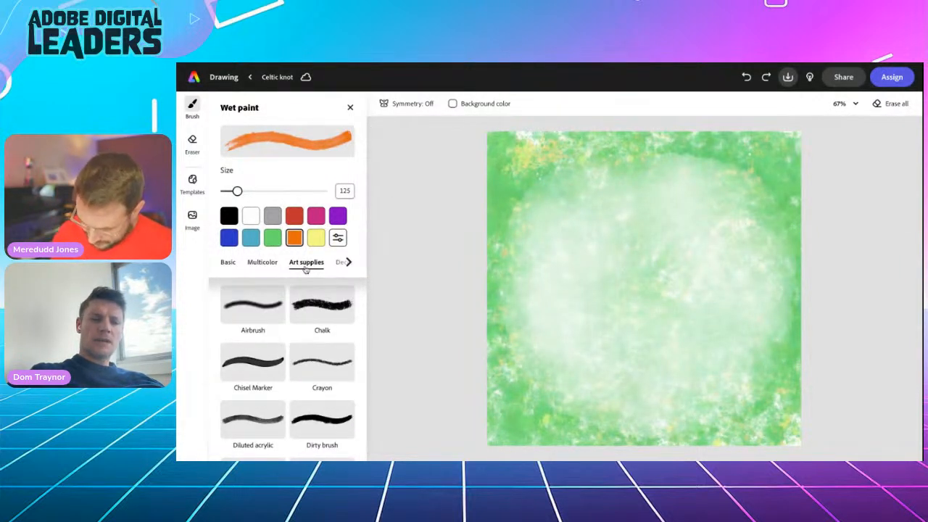
scroll(314, 384, "down", 10)
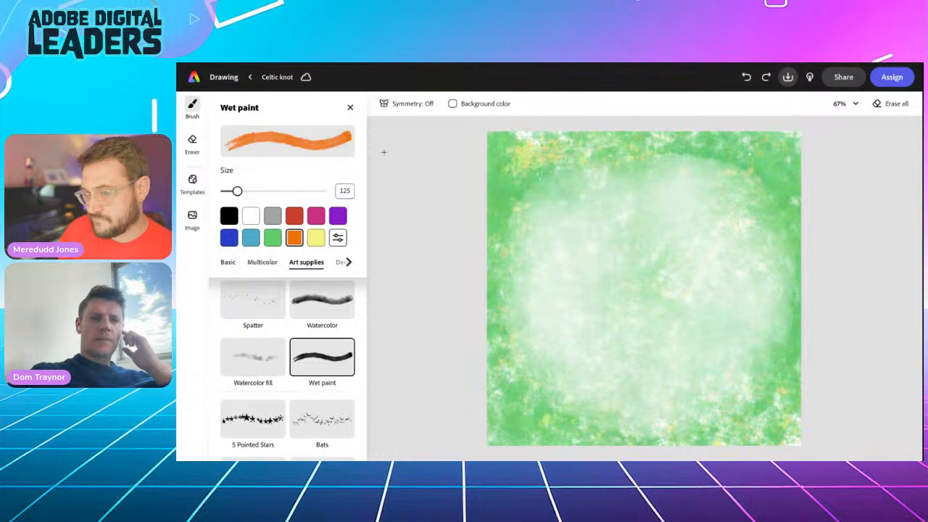
left_click(407, 105)
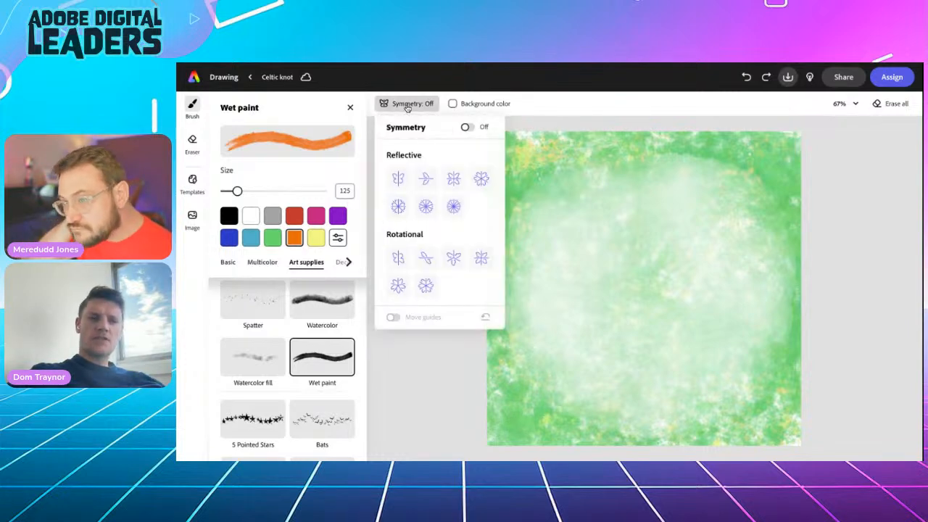
left_click(398, 209)
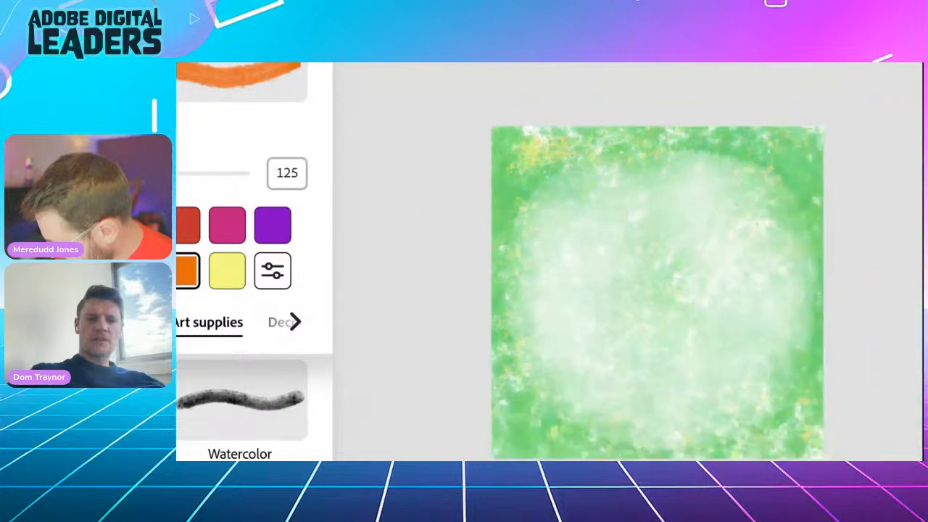
left_click(395, 107)
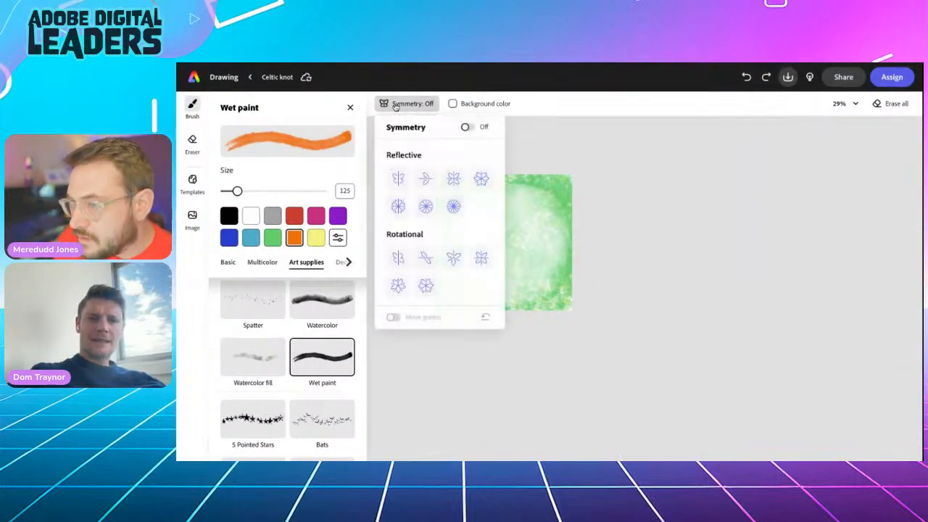
left_click(398, 207)
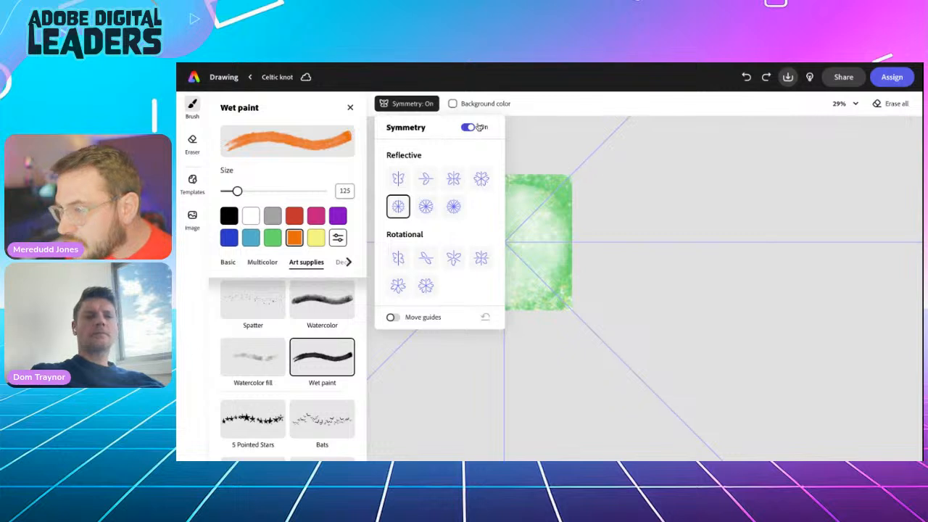
scroll(521, 235, "up", 5)
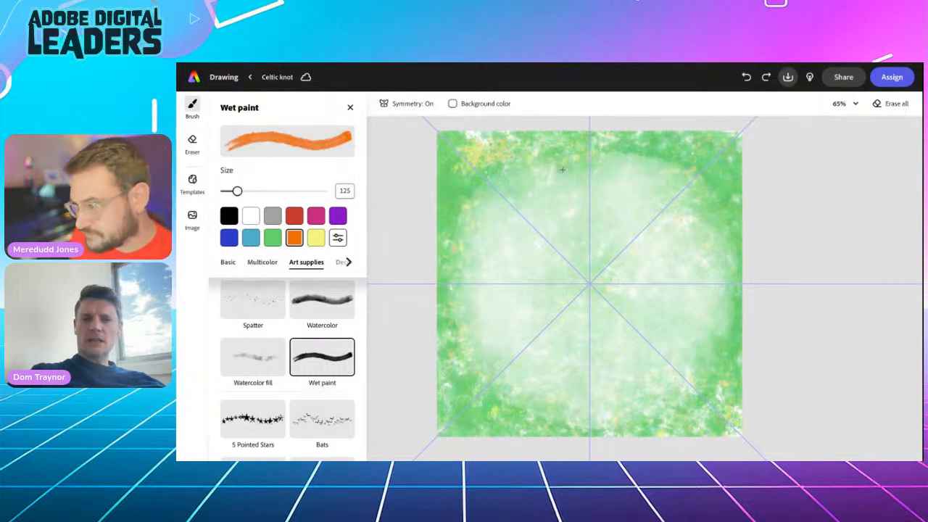
Try curved orange Wet paint strokes at size 125 for a mirrored knot over the pale centre, undoing each attempt.
mouse_move(562, 170)
left_mouse_down()
mouse_move(540, 183)
mouse_move(532, 228)
mouse_move(545, 257)
mouse_move(592, 270)
left_mouse_up()
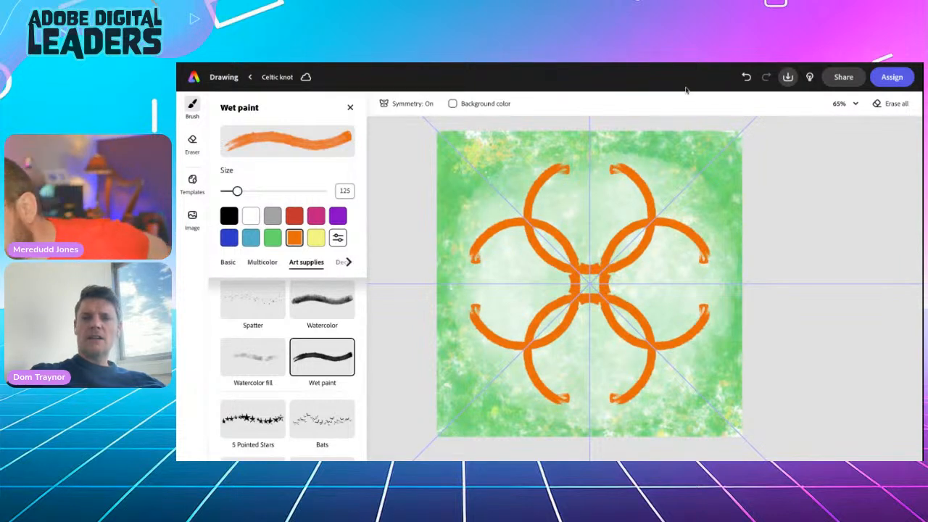
left_click(746, 77)
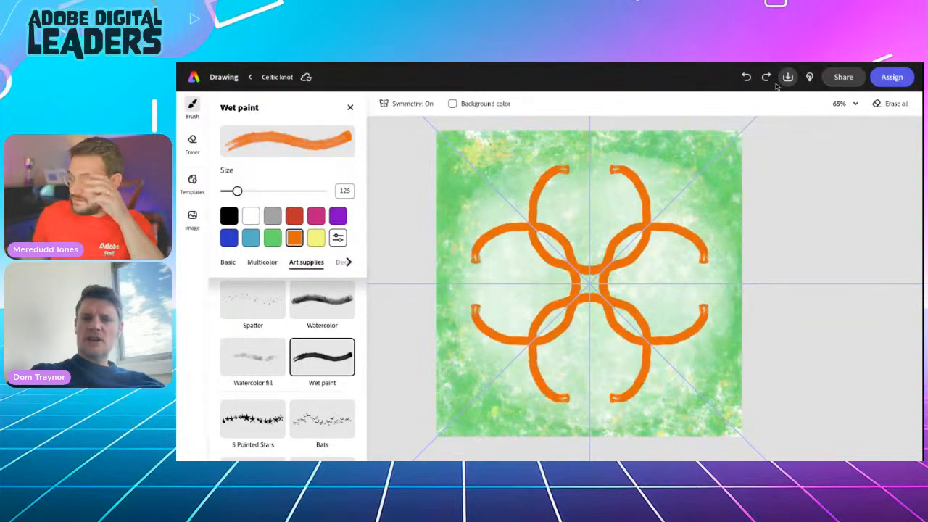
left_click(746, 77)
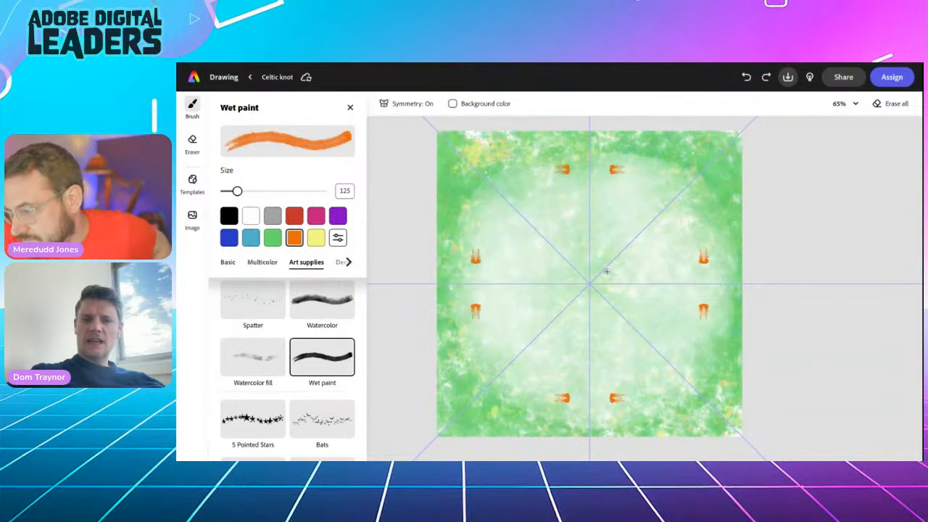
mouse_move(562, 168)
left_mouse_down()
mouse_move(514, 185)
mouse_move(512, 226)
mouse_move(536, 264)
mouse_move(591, 268)
left_mouse_up()
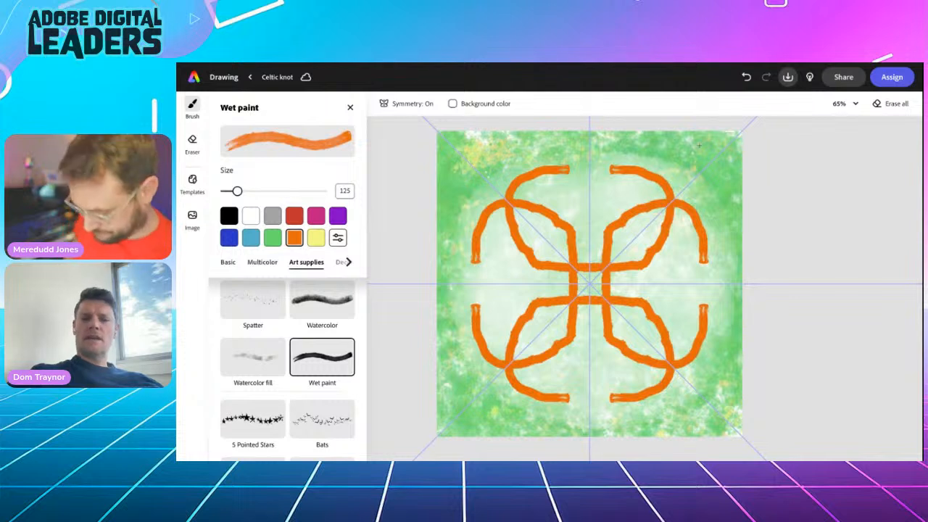
left_click(746, 77)
left_click(746, 77)
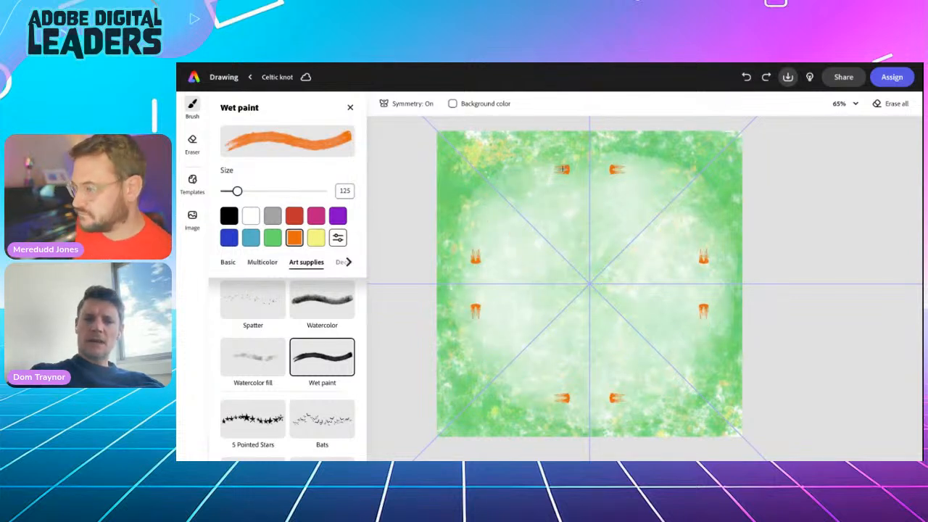
mouse_move(562, 169)
left_mouse_down()
mouse_move(516, 196)
mouse_move(521, 228)
mouse_move(541, 246)
mouse_move(620, 269)
mouse_move(602, 241)
mouse_move(603, 268)
mouse_move(588, 271)
mouse_move(585, 255)
mouse_move(585, 273)
mouse_move(571, 273)
mouse_move(612, 270)
left_mouse_up()
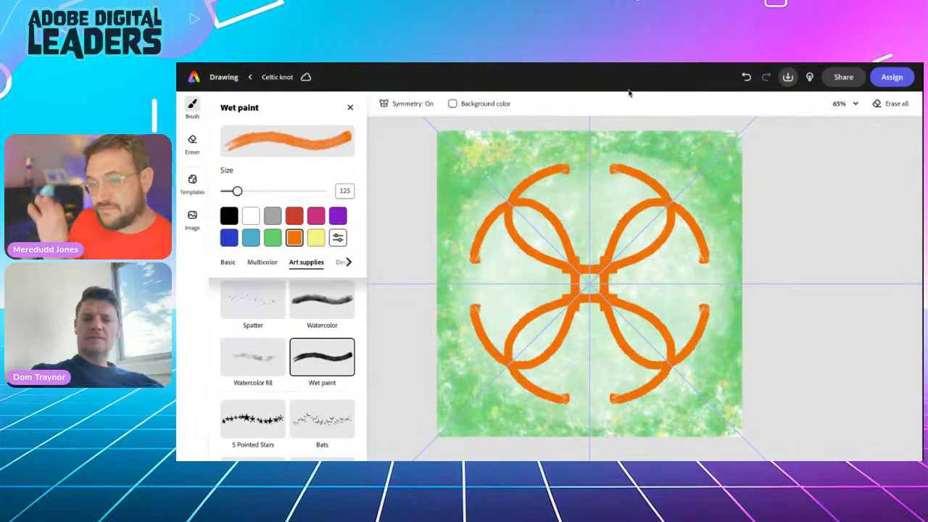
left_click(745, 77)
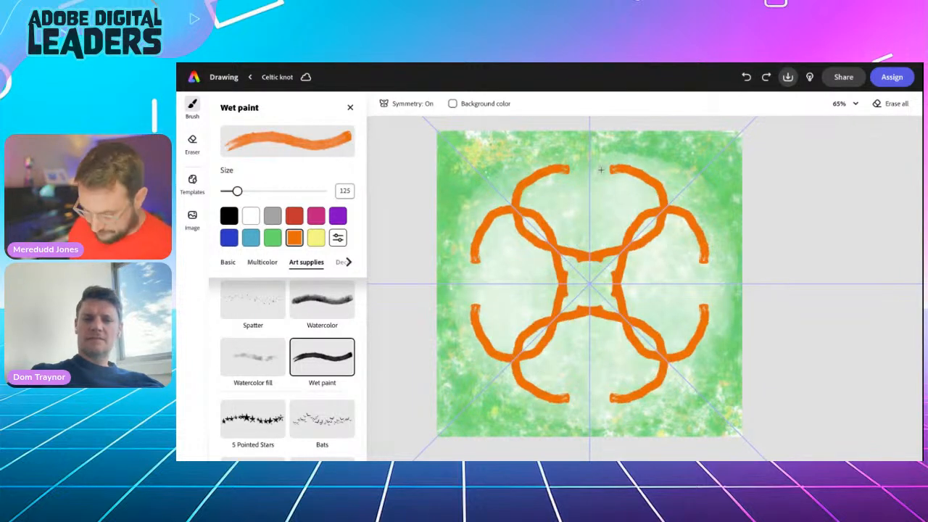
left_click(746, 78)
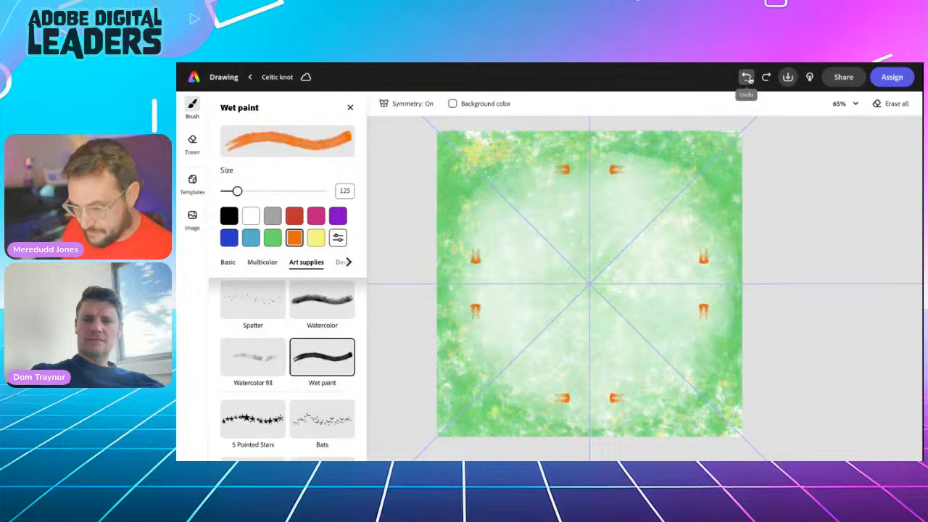
left_click(747, 78)
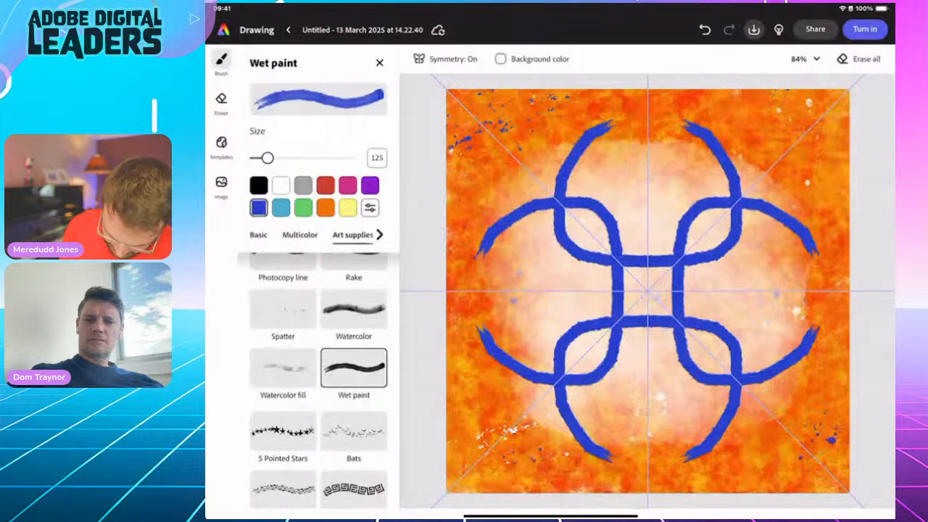
In the orange drawing, turn symmetry off and try guide marks in yellow #F5F37F from the blue knot's outer ends towards its centre.
left_click(348, 207)
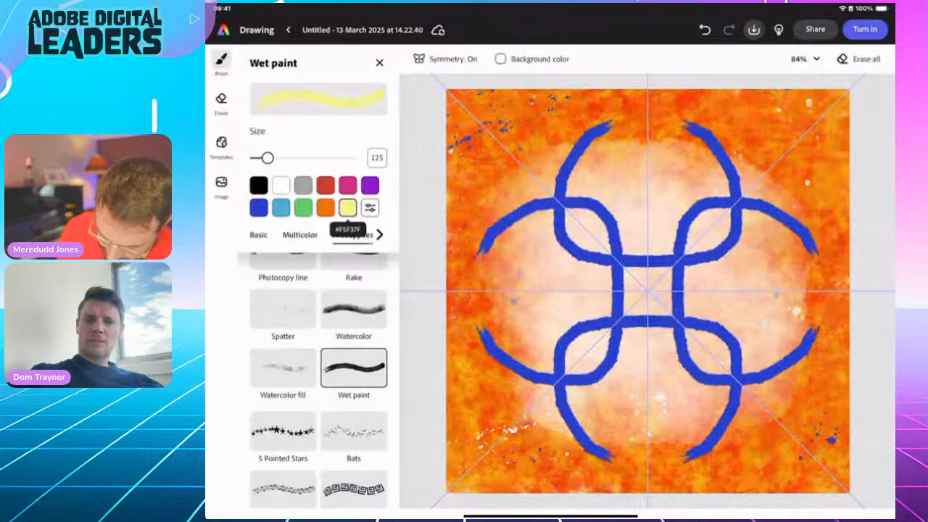
left_click(445, 59)
left_click(500, 85)
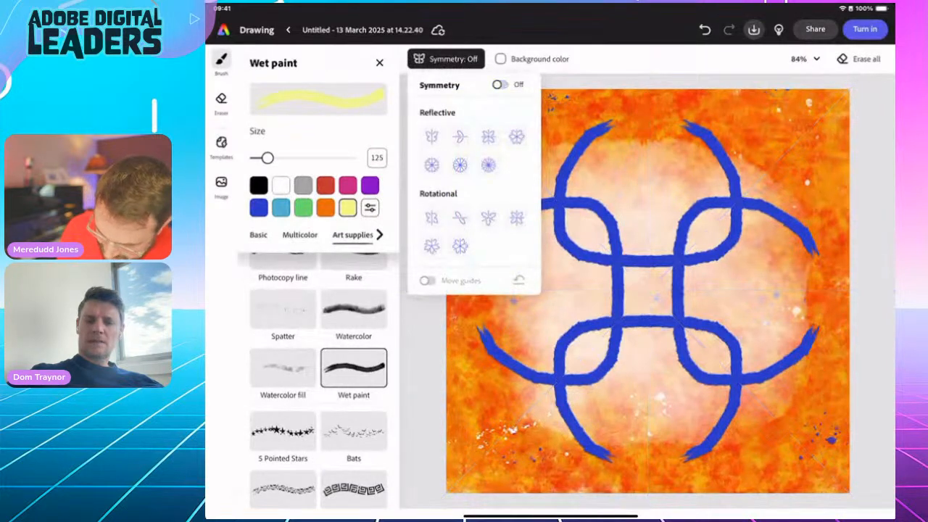
left_click(446, 59)
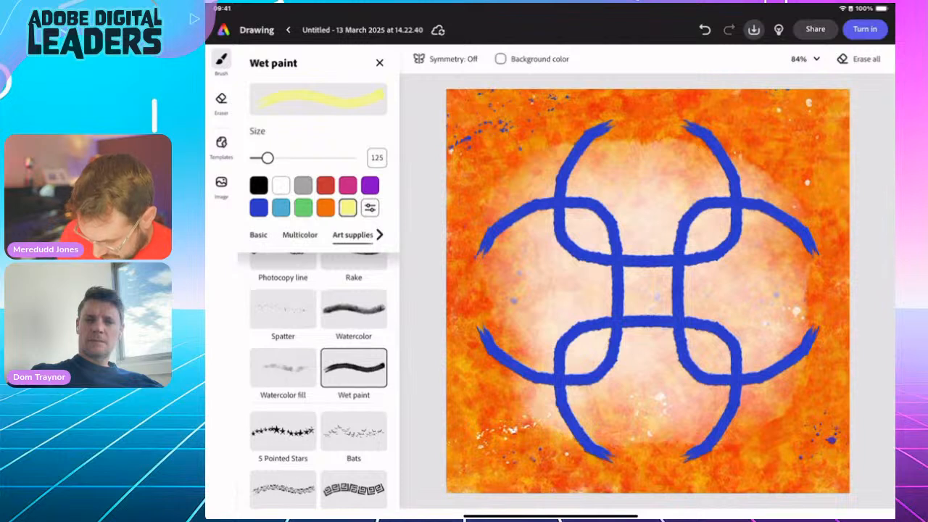
left_click_drag(685, 125, 693, 136)
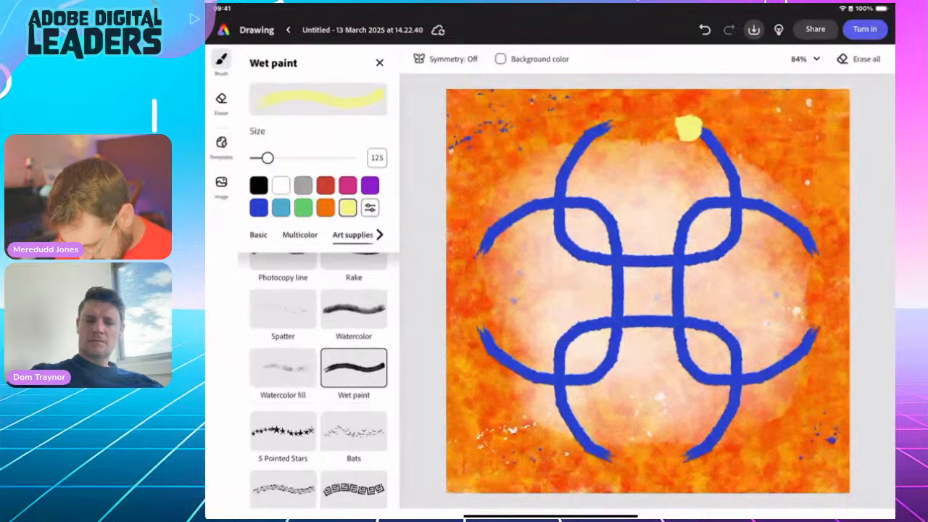
left_click_drag(679, 138, 656, 166)
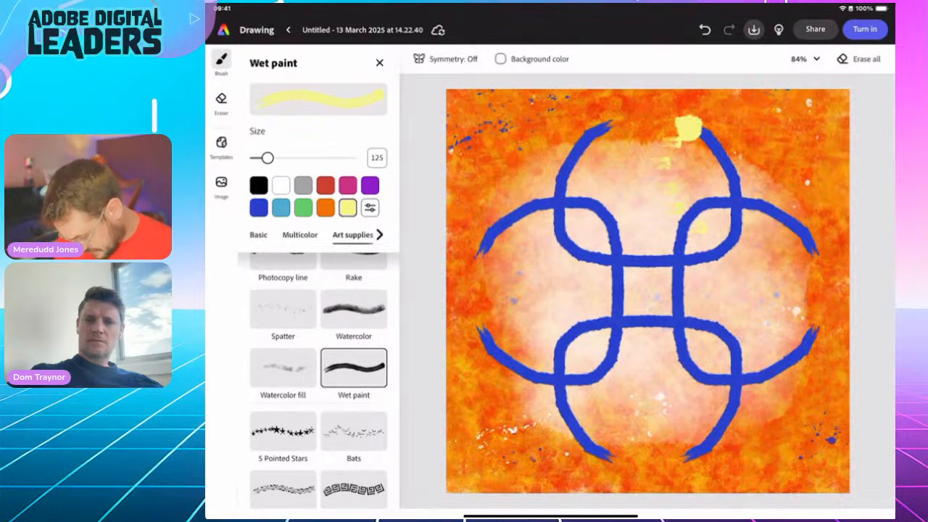
mouse_move(820, 263)
left_mouse_down()
mouse_move(789, 270)
mouse_move(729, 261)
left_mouse_up()
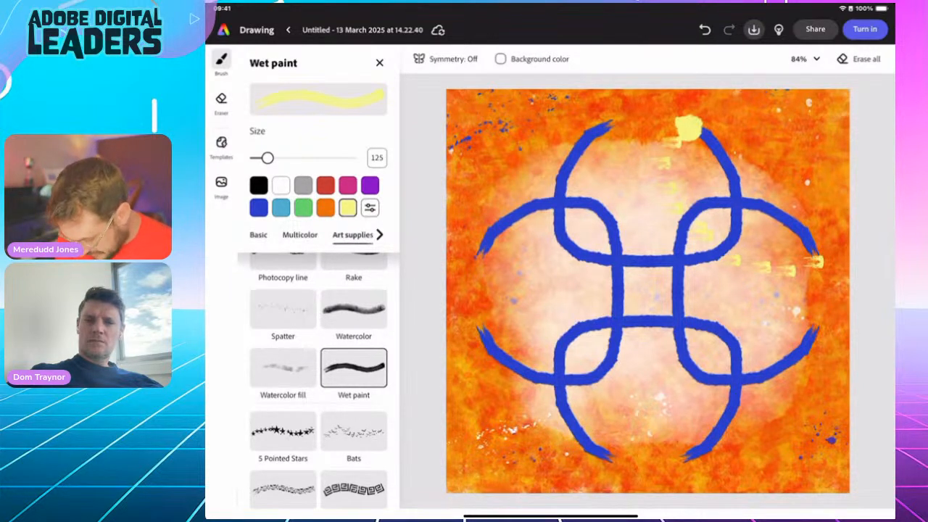
mouse_move(687, 129)
left_mouse_down()
mouse_move(659, 173)
mouse_move(667, 210)
mouse_move(702, 240)
left_mouse_up()
Undo all the yellow marks painted over the blue knot.
left_click(705, 29)
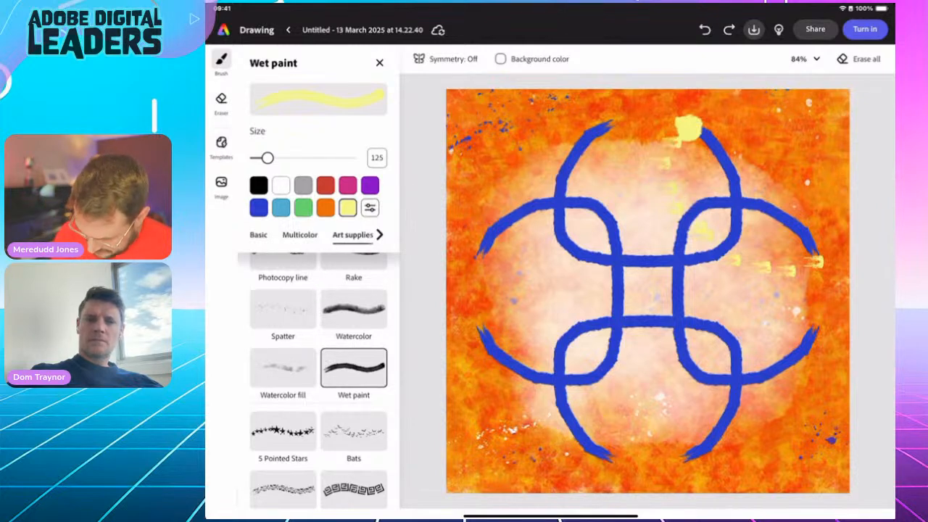
left_click(704, 29)
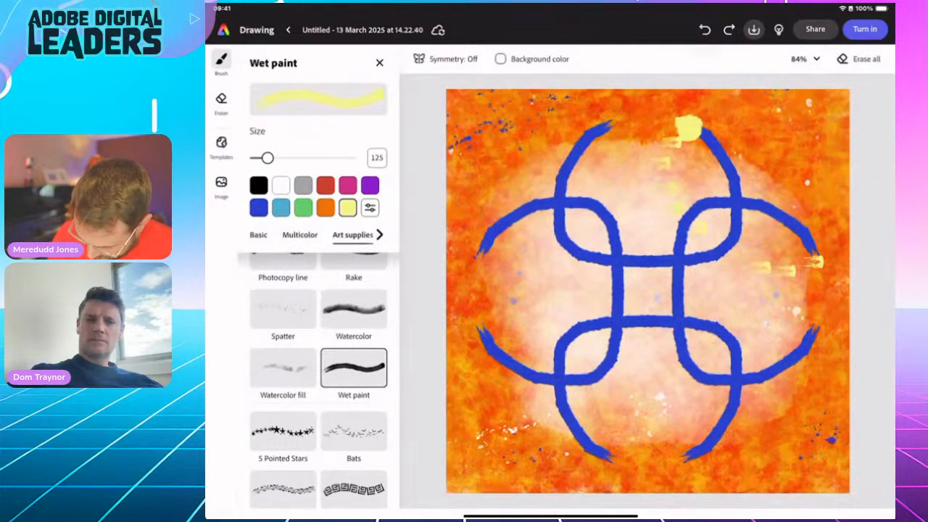
left_click(704, 29)
left_click(704, 29)
left_click(705, 29)
left_click(705, 29)
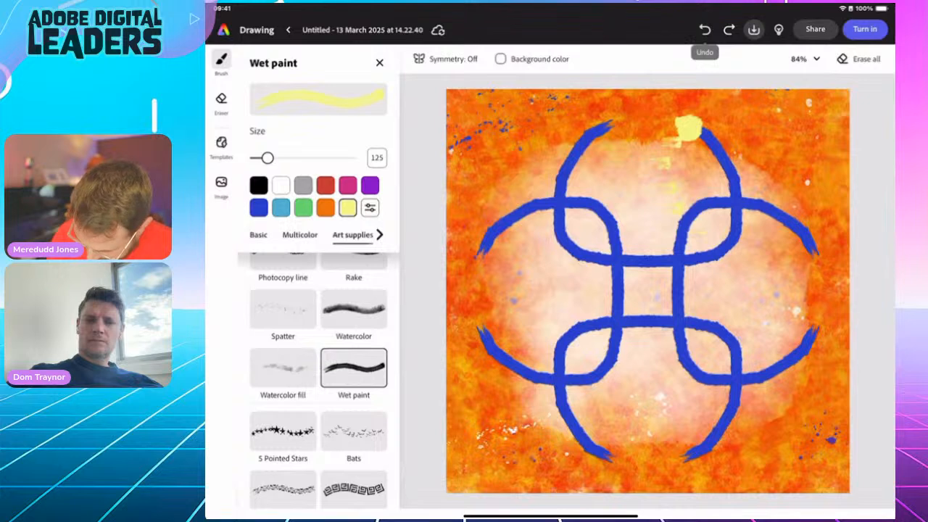
left_click(704, 29)
left_click(705, 29)
left_click(704, 29)
left_click(704, 29)
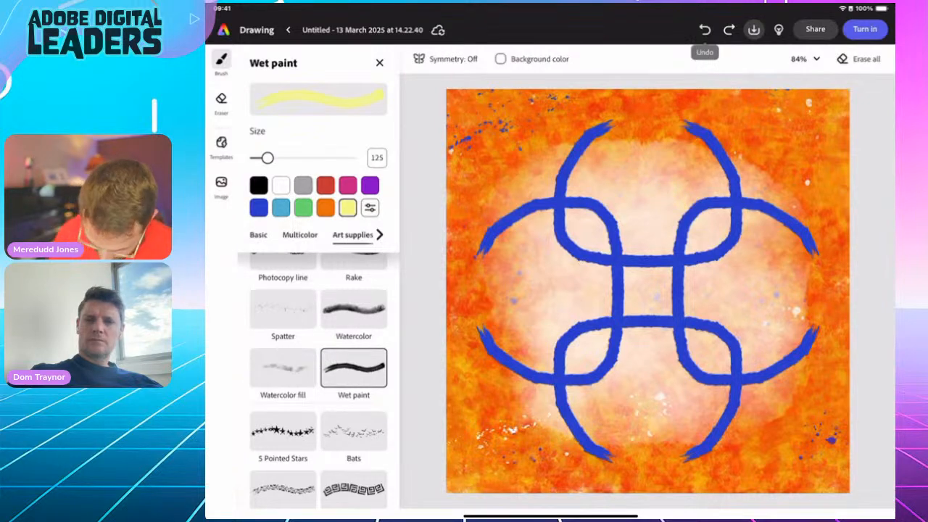
Turn four-axis reflective symmetry back on and paint mirrored strokes in blue #2740CC from the knot's open outer ends back towards its inner crossings.
left_click(446, 59)
left_click(432, 164)
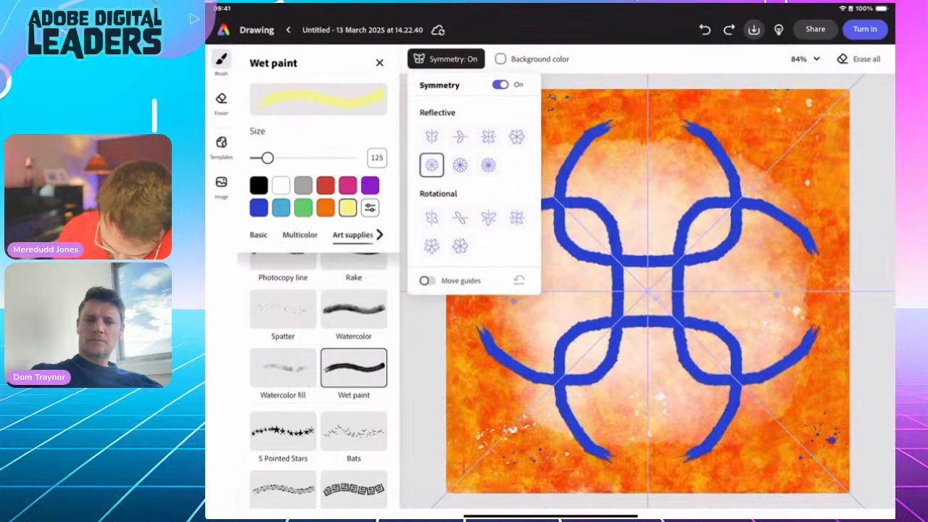
left_click(259, 208)
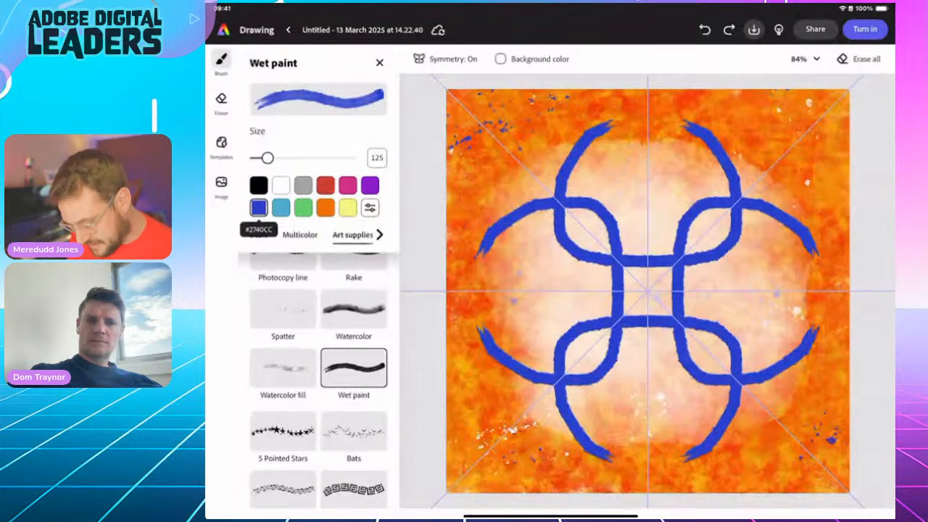
mouse_move(685, 123)
left_mouse_down()
mouse_move(669, 166)
mouse_move(702, 236)
left_mouse_up()
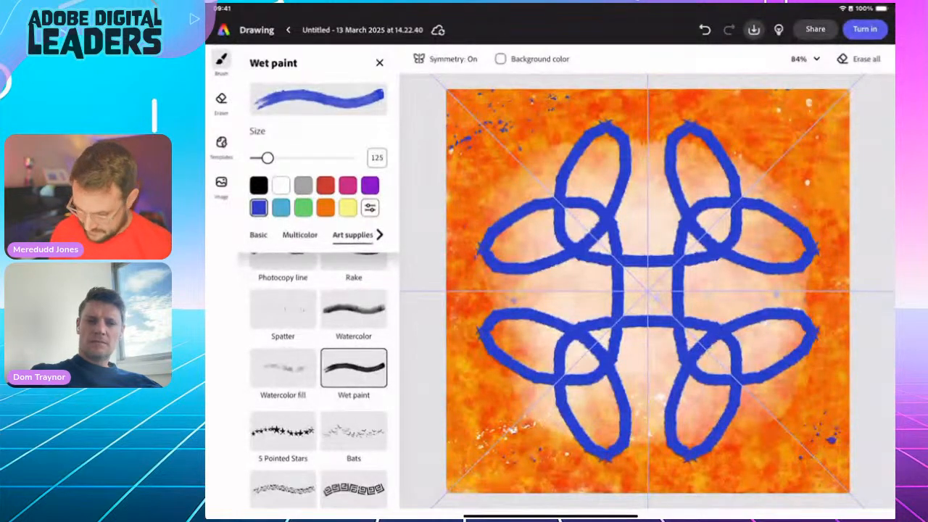
key("ctrl+z")
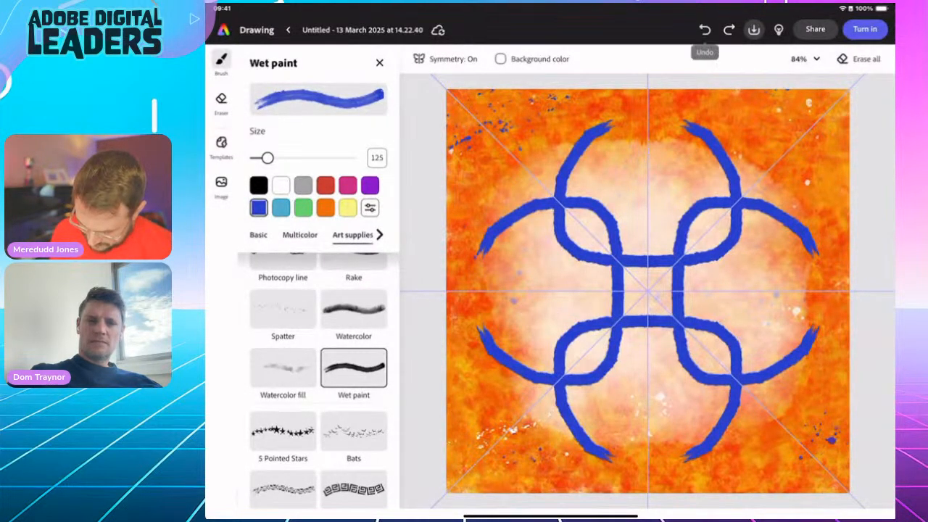
mouse_move(689, 125)
left_mouse_down()
mouse_move(684, 199)
mouse_move(720, 241)
left_mouse_up()
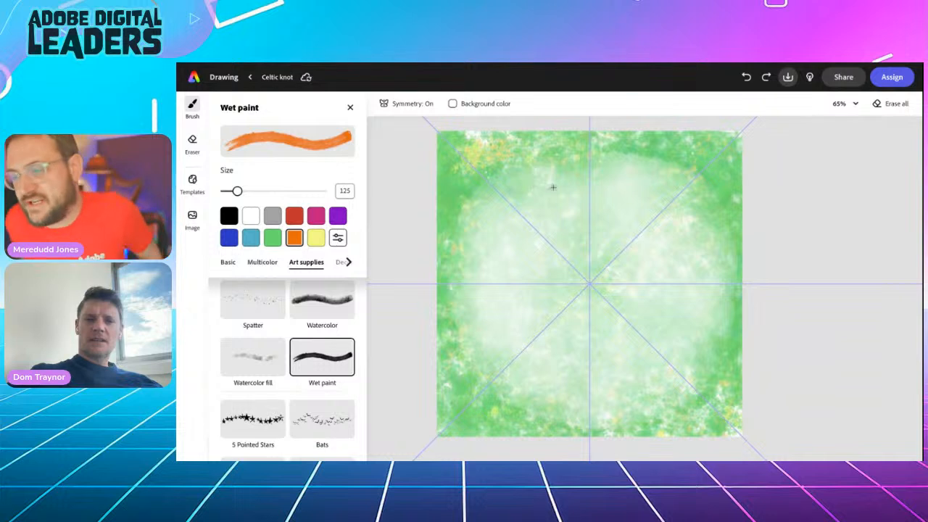
In the green drawing, paint mirrored orange Wet paint strokes at size 125, forming a central knot with paired loops along each diagonal.
mouse_move(551, 187)
left_mouse_down()
mouse_move(525, 186)
mouse_move(518, 200)
mouse_move(578, 274)
mouse_move(597, 265)
left_mouse_up()
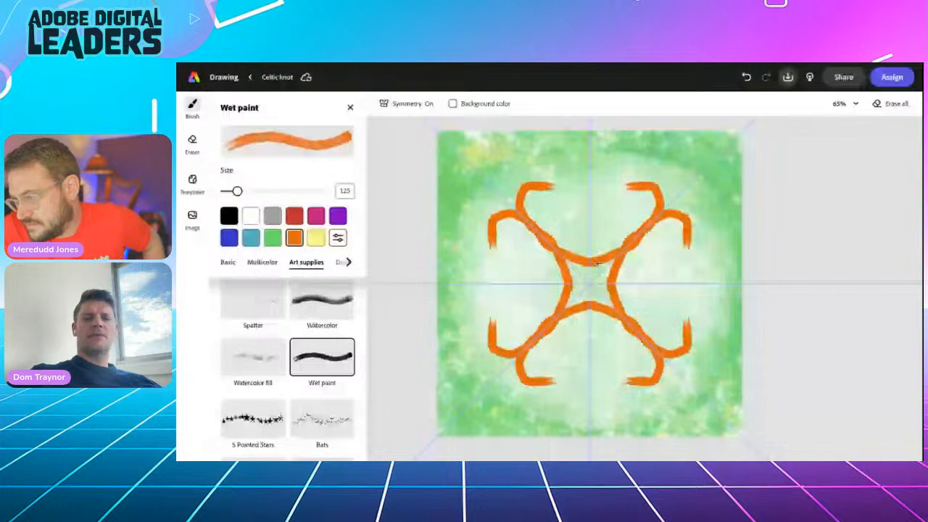
left_click_drag(558, 236, 576, 270)
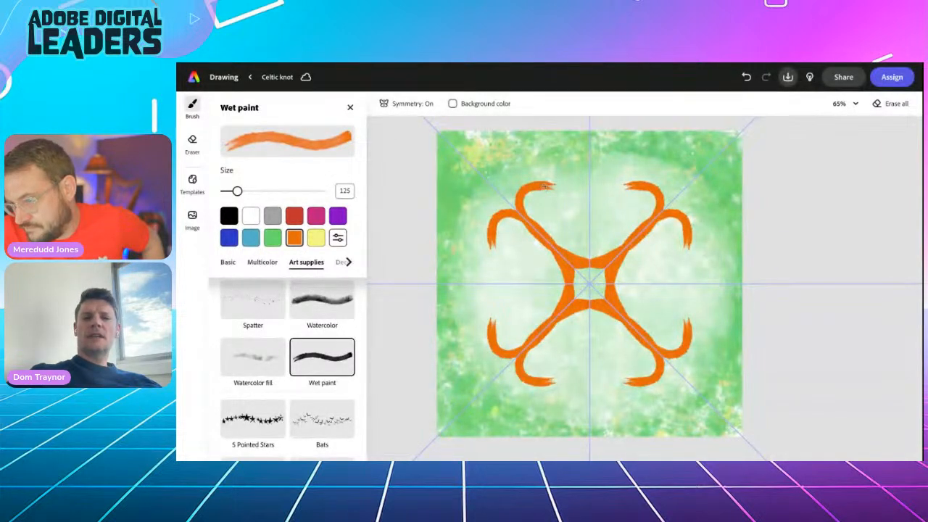
mouse_move(545, 187)
left_mouse_down()
mouse_move(559, 206)
mouse_move(542, 243)
left_mouse_up()
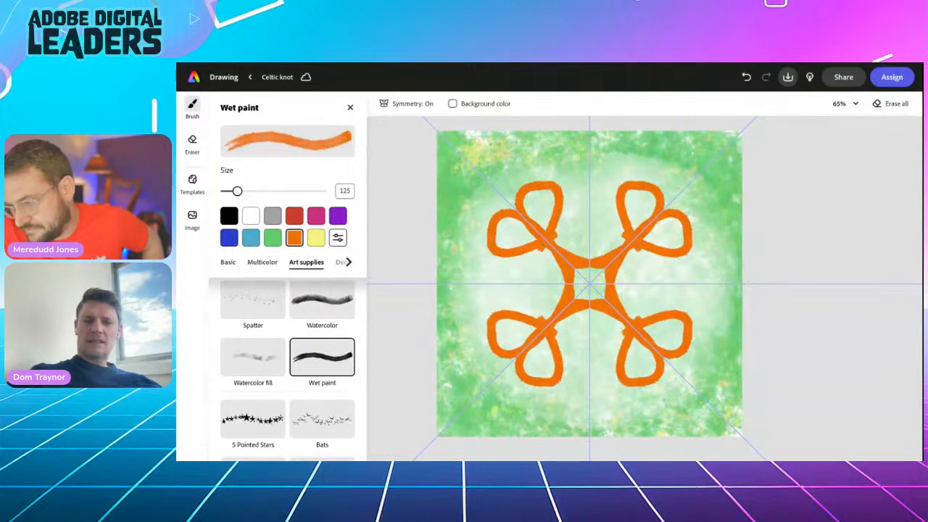
key("ctrl+z")
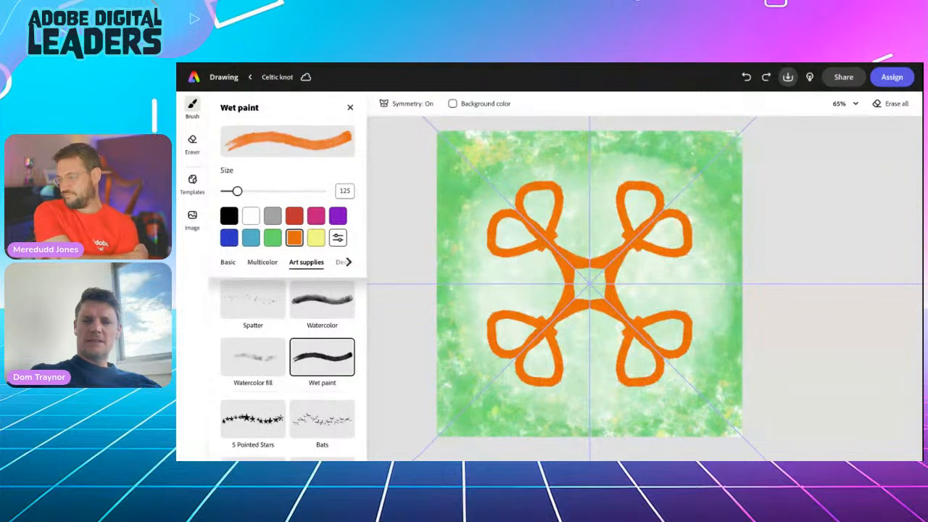
Undo the orange knot strokes painted over the green background.
key("ctrl+z")
key("ctrl+z")
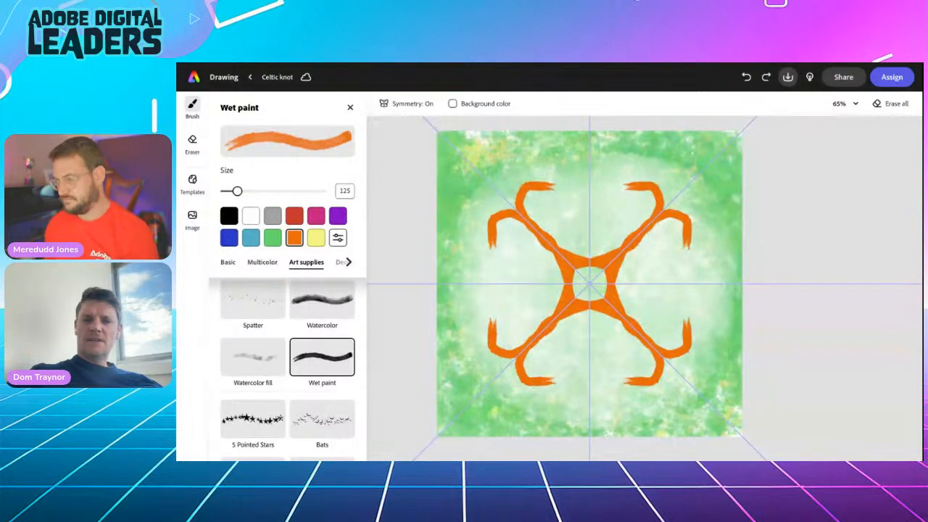
key("ctrl+z")
key("ctrl+z")
key("ctrl+z")
Repaint the mirrored orange Wet paint knot at size 125 with crossing loops along each diagonal, joining the open outer ends.
mouse_move(554, 180)
left_mouse_down()
mouse_move(509, 189)
mouse_move(505, 226)
mouse_move(535, 250)
mouse_move(597, 258)
left_mouse_up()
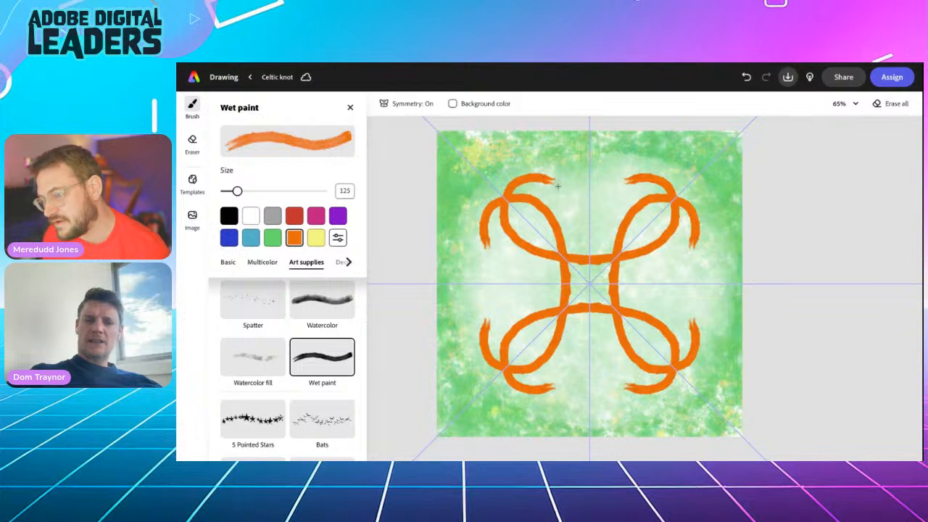
scroll(553, 191, "up", 3)
scroll(553, 191, "up", 2)
scroll(507, 275, "left", 5)
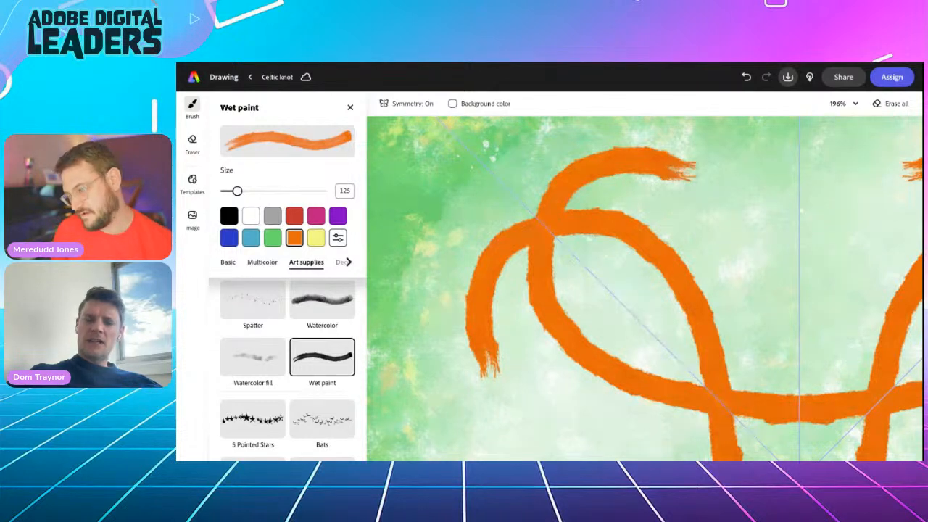
scroll(690, 174, "left", 3)
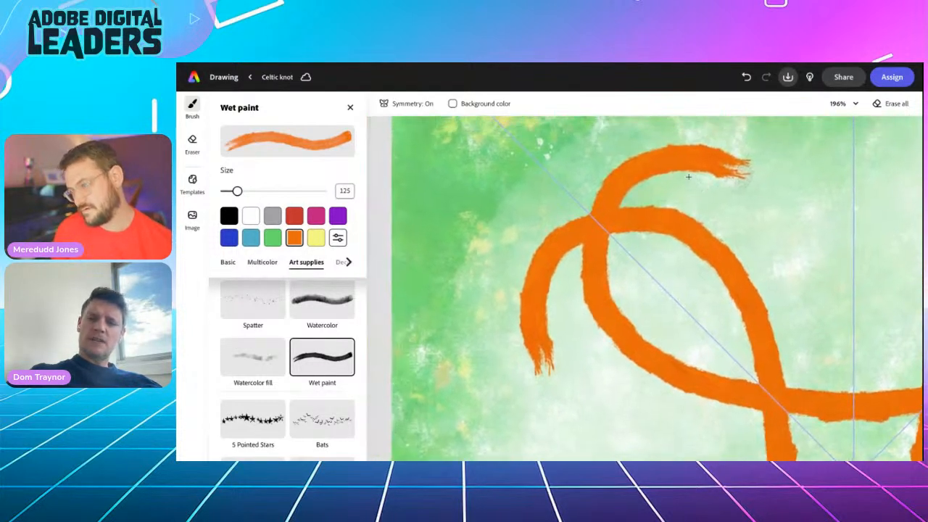
mouse_move(736, 174)
left_mouse_down()
mouse_move(750, 208)
mouse_move(746, 274)
mouse_move(732, 273)
mouse_move(684, 316)
mouse_move(692, 310)
left_mouse_up()
key("ctrl+0")
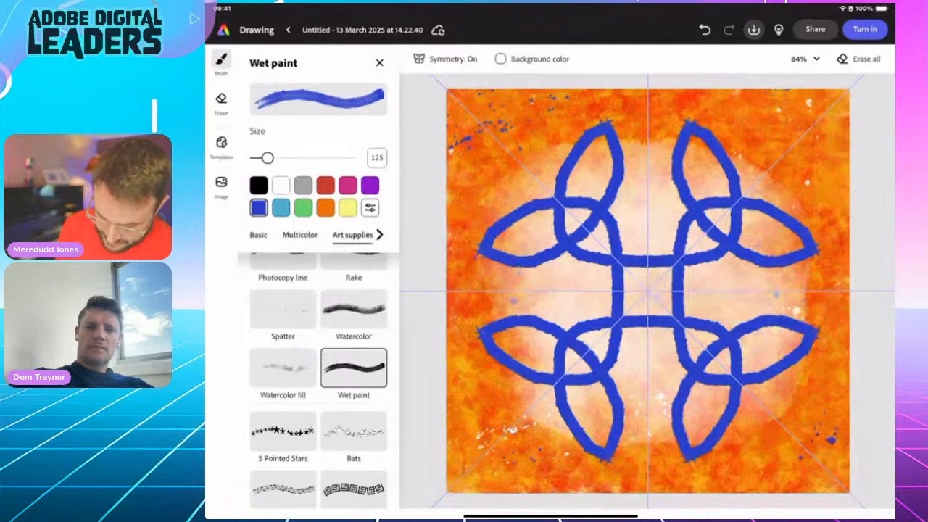
In the orange drawing, switch the symmetry from reflective to four-way rotational.
left_click(445, 59)
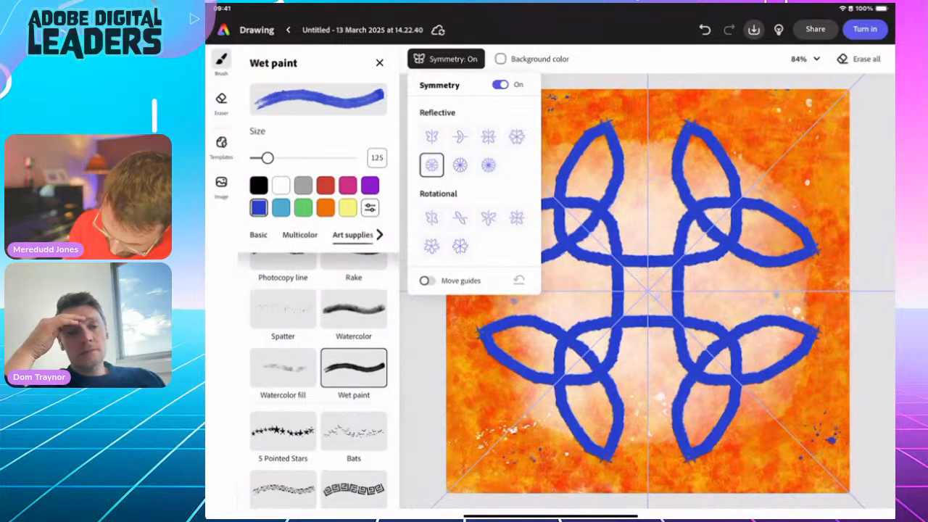
left_click(516, 218)
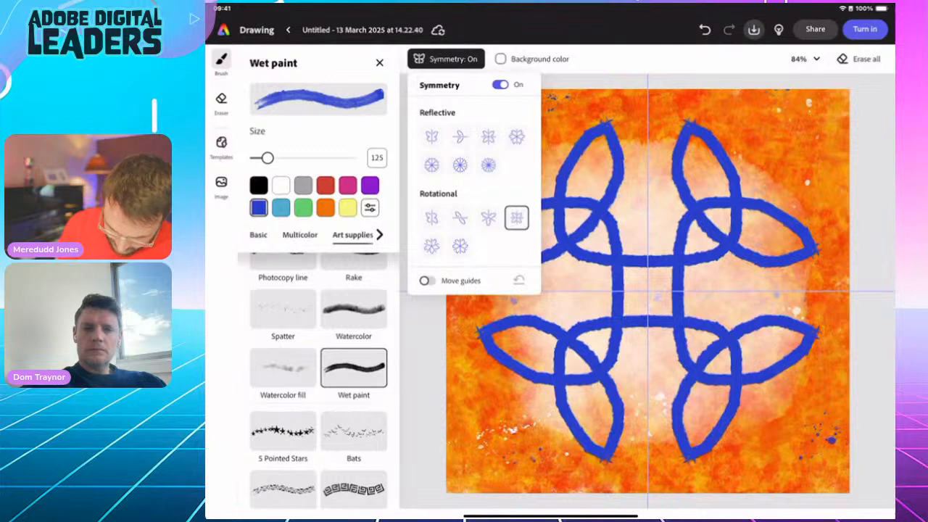
left_click(446, 59)
Choose white as the brush colour and pick the Pencil brush from the art supplies at size 9.
left_click(281, 186)
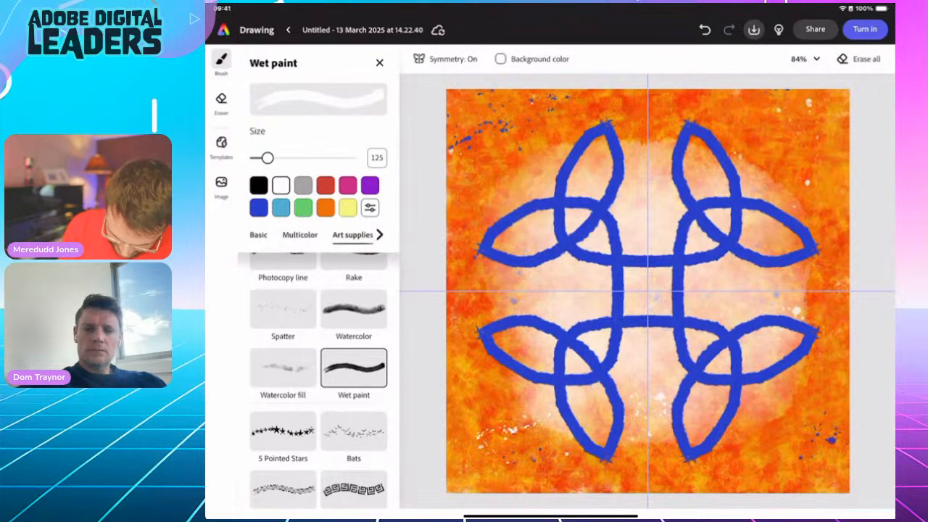
scroll(319, 375, "up", 3)
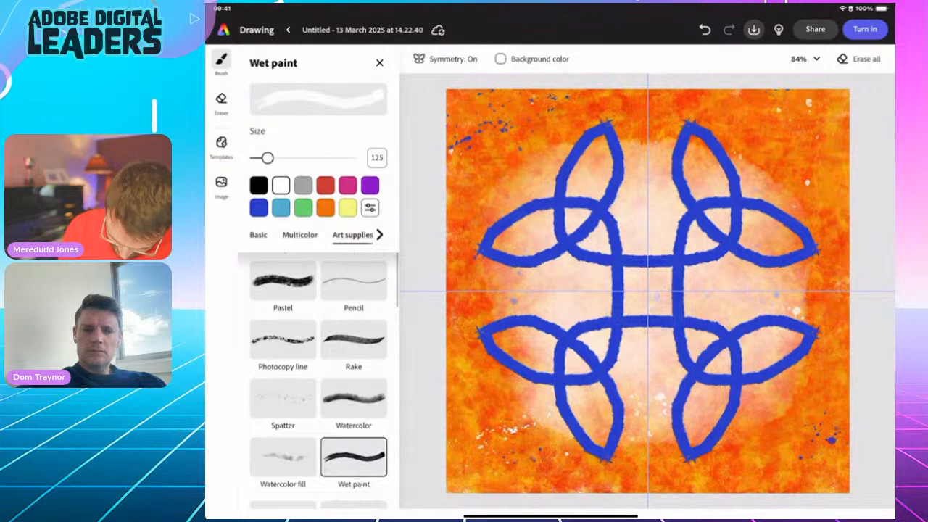
scroll(319, 381, "up", 2)
scroll(319, 380, "up", 2)
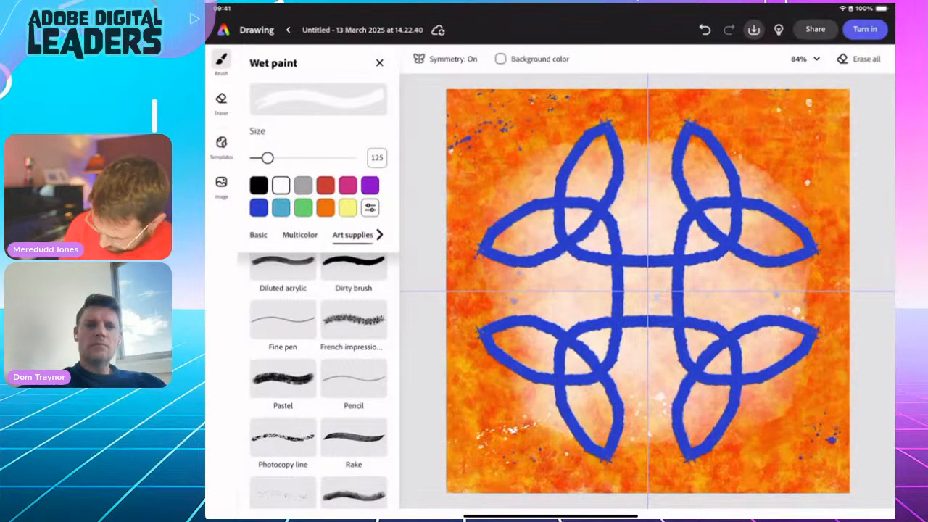
left_click(354, 377)
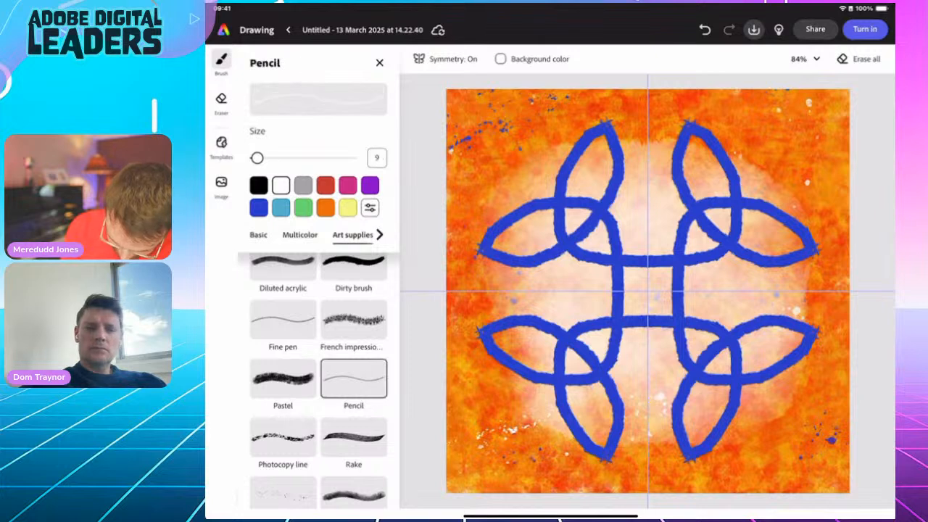
left_click(283, 319)
scroll(319, 380, "up", 3)
scroll(319, 380, "down", 3)
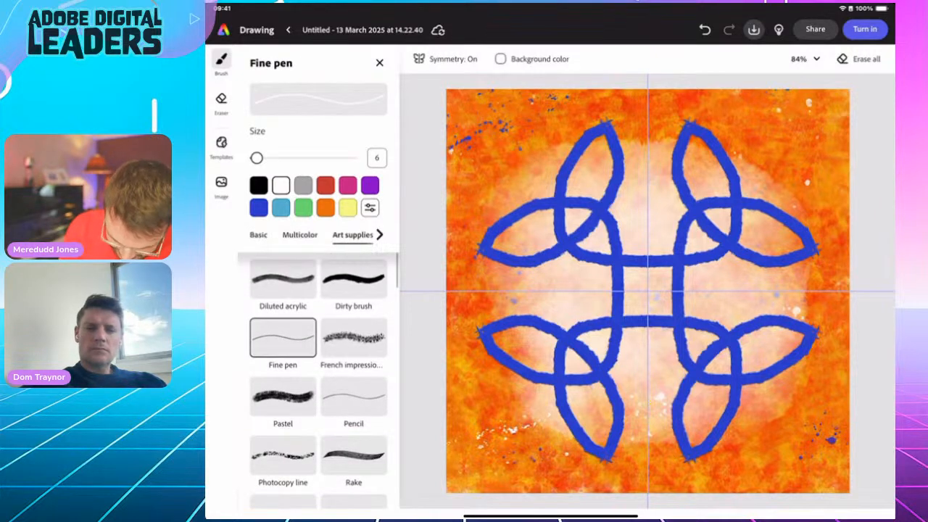
left_click(353, 396)
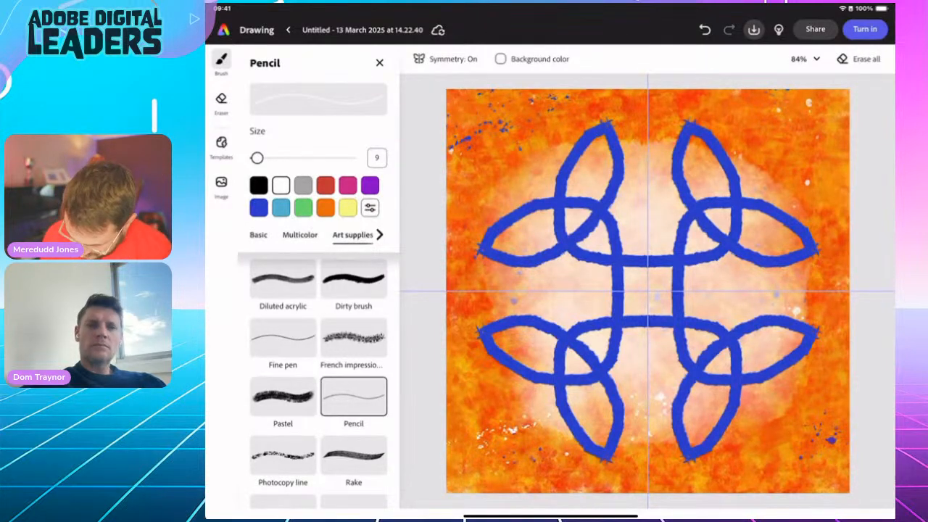
scroll(680, 285, "up", 10)
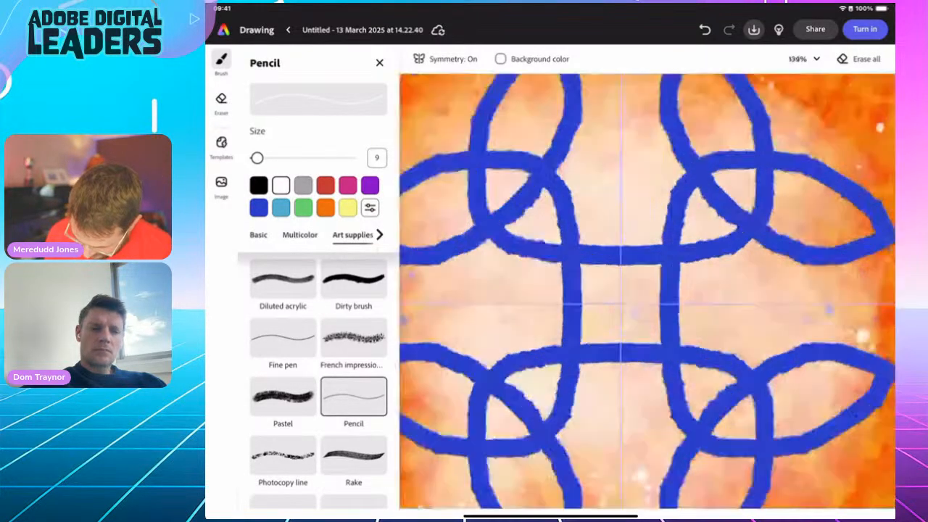
scroll(646, 290, "up", 1)
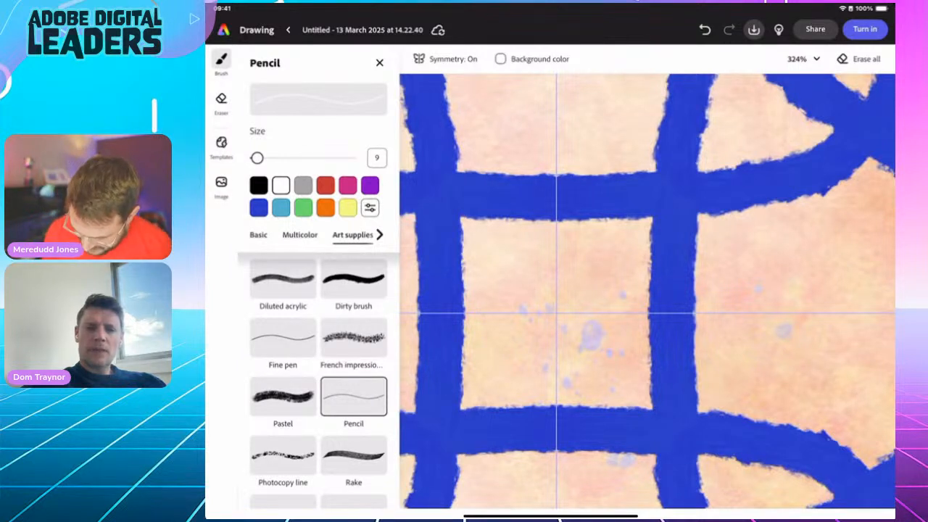
left_click_drag(756, 241, 712, 271)
left_click_drag(622, 465, 593, 499)
key("ctrl+z")
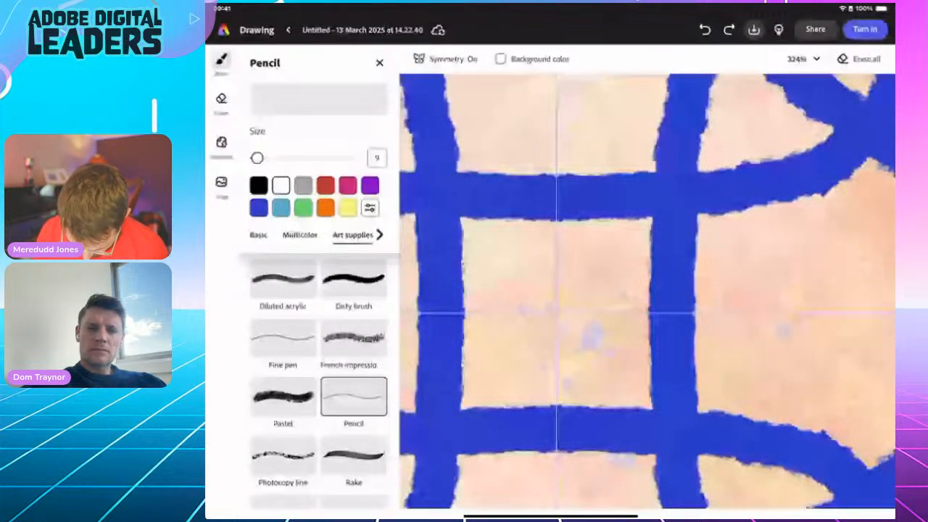
Draw white pencil lines along both edges of the over-passing strand at the central square's corner crossing and the neighbouring diagonal crossing.
scroll(646, 290, "down", 3)
scroll(646, 290, "up", 3)
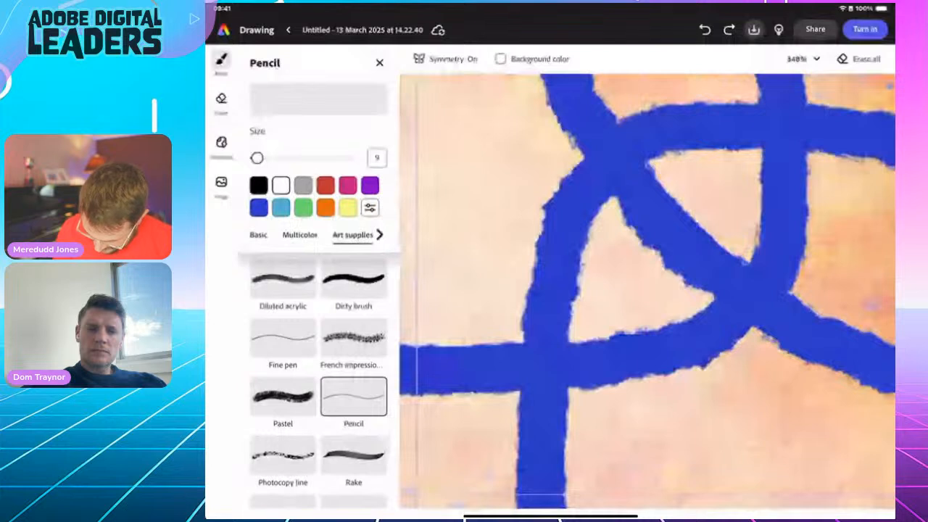
left_click_drag(516, 390, 567, 390)
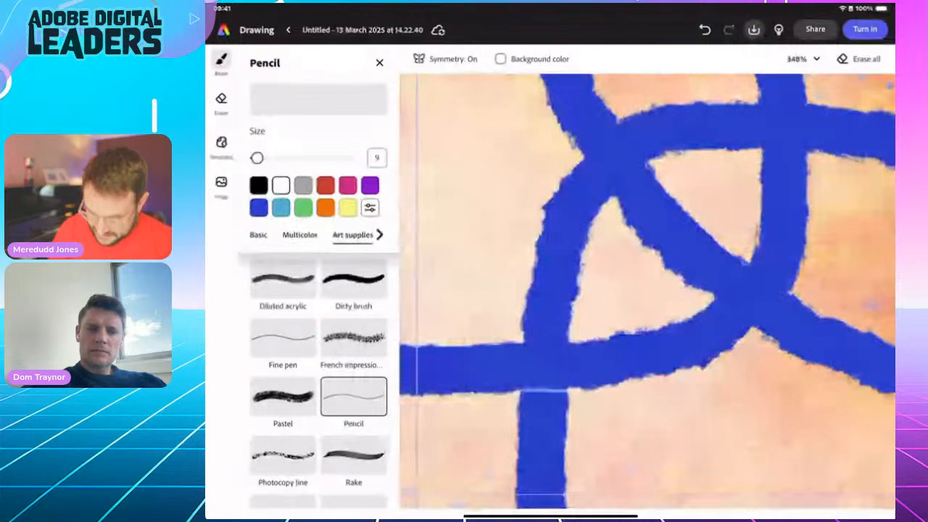
left_click_drag(522, 338, 572, 338)
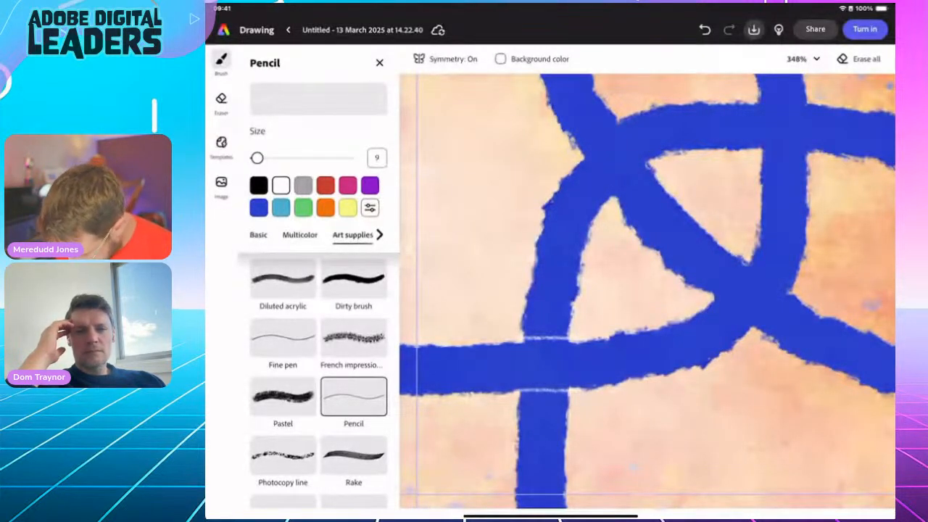
left_click_drag(711, 293, 757, 333)
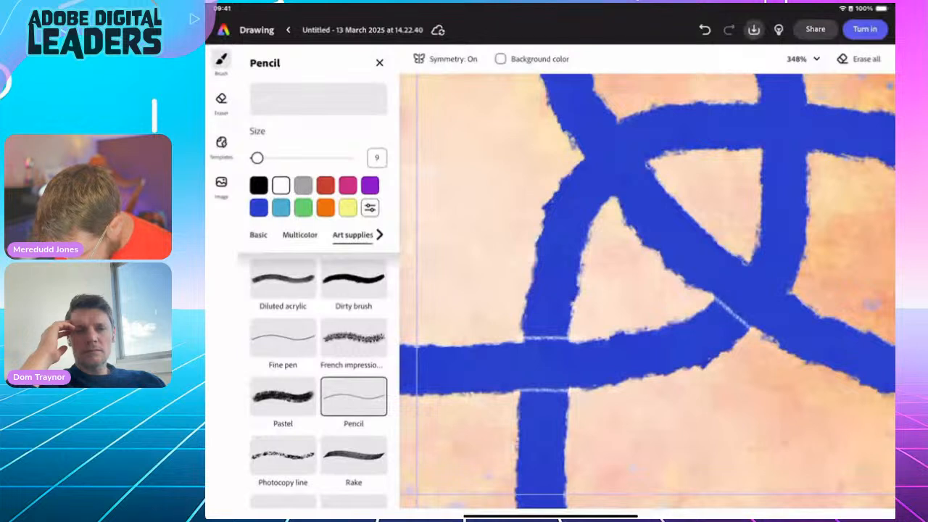
left_click_drag(746, 259, 797, 294)
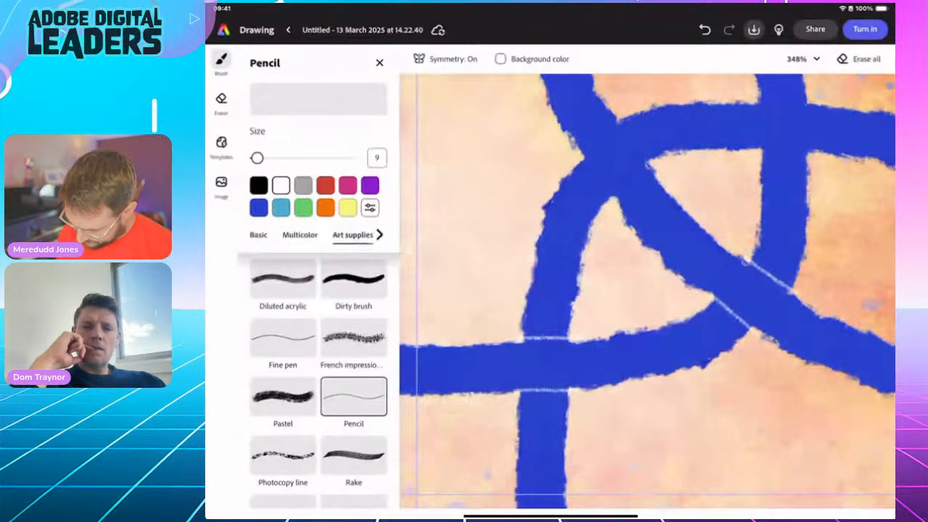
Draw white pencil lines along both sides of the upright strand where it passes over the horizontal loop at the outer crossing.
scroll(647, 290, "down", 2)
scroll(647, 290, "up", 2)
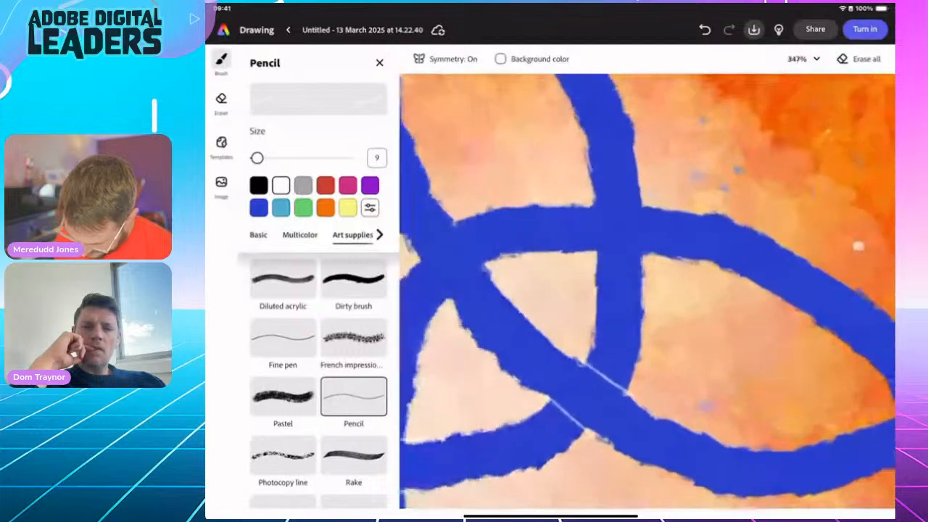
scroll(647, 290, "down", 1)
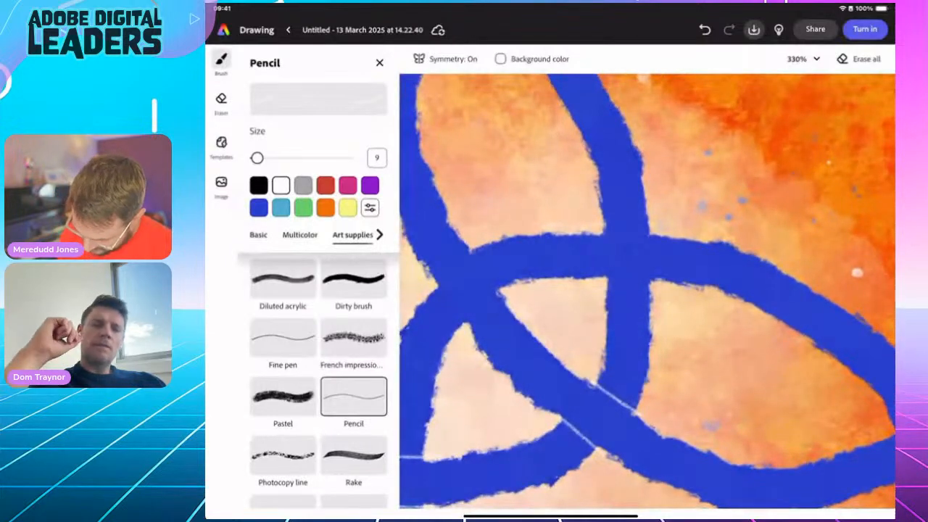
left_click_drag(652, 230, 659, 280)
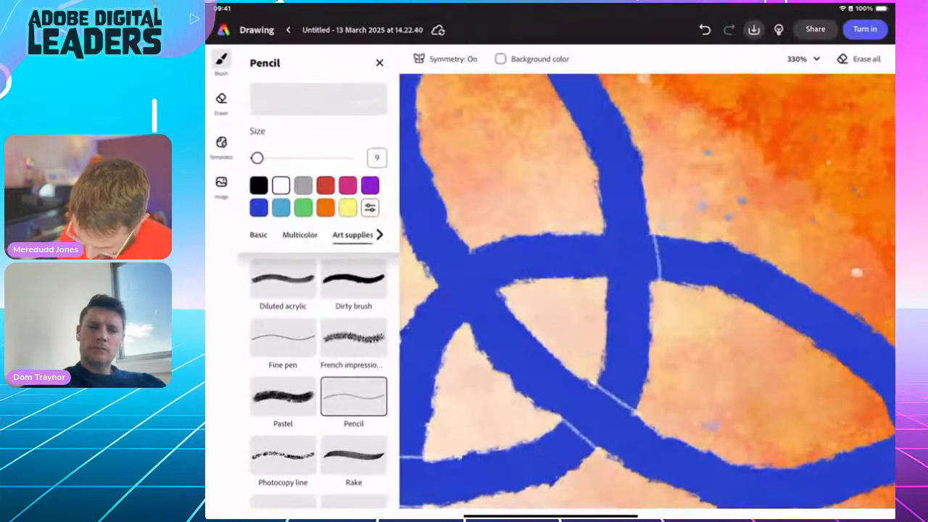
left_click(705, 29)
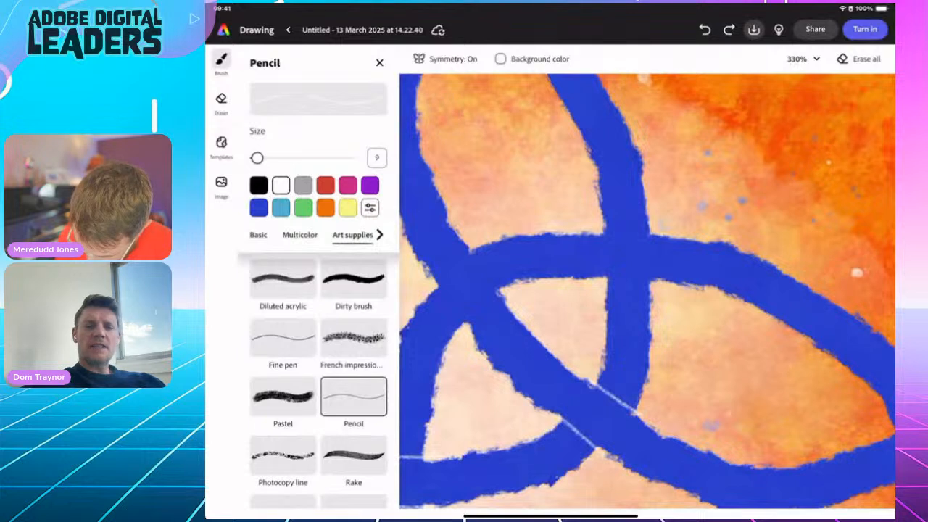
left_click_drag(650, 226, 654, 284)
left_click_drag(601, 220, 605, 290)
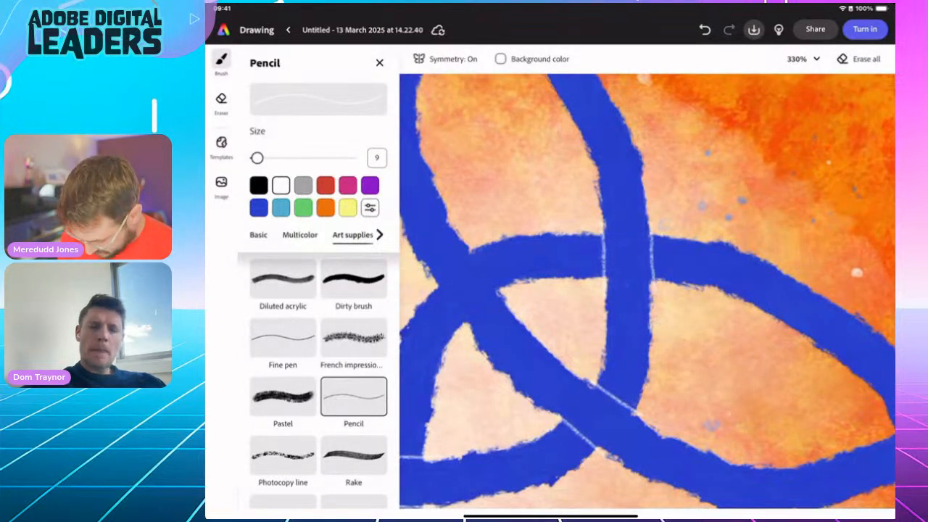
Draw white pencil lines along both edges of the curved strand where it passes over the upper loop's diagonal strand.
scroll(647, 291, "down", 5)
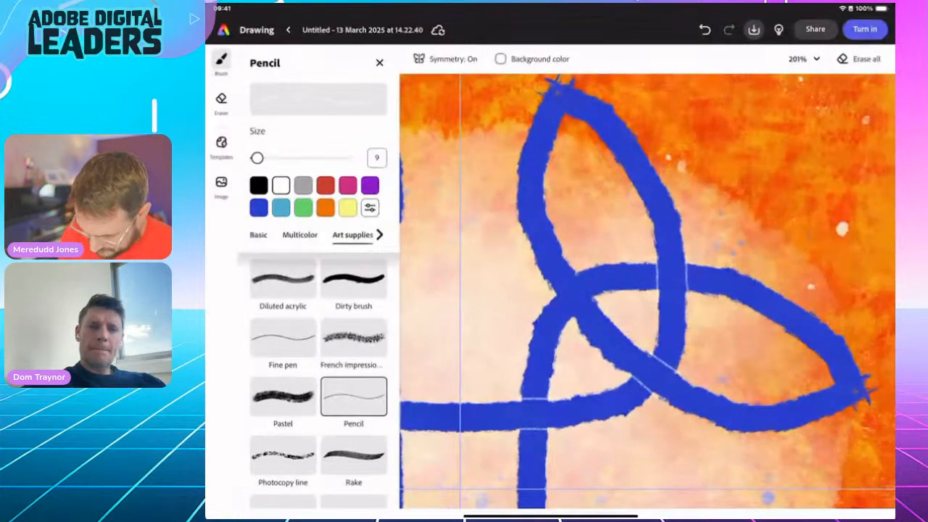
scroll(647, 291, "up", 4)
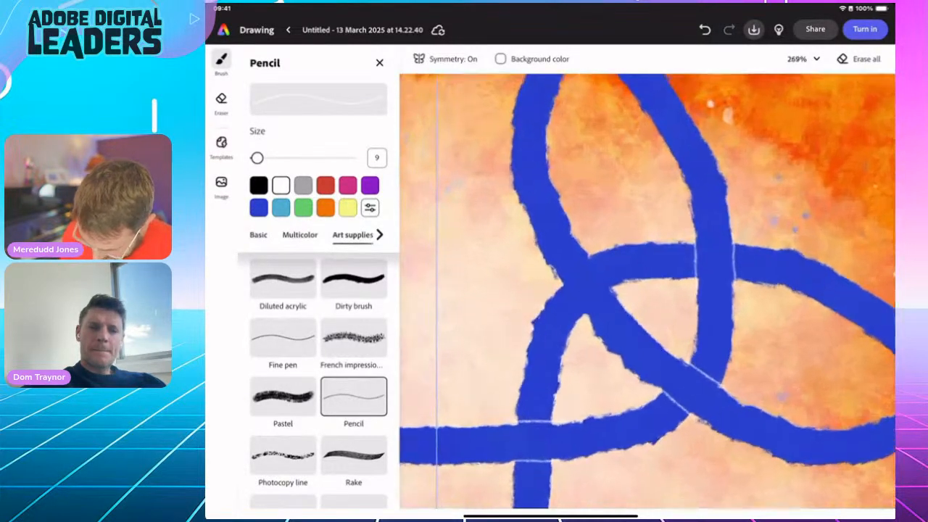
scroll(647, 291, "up", 1)
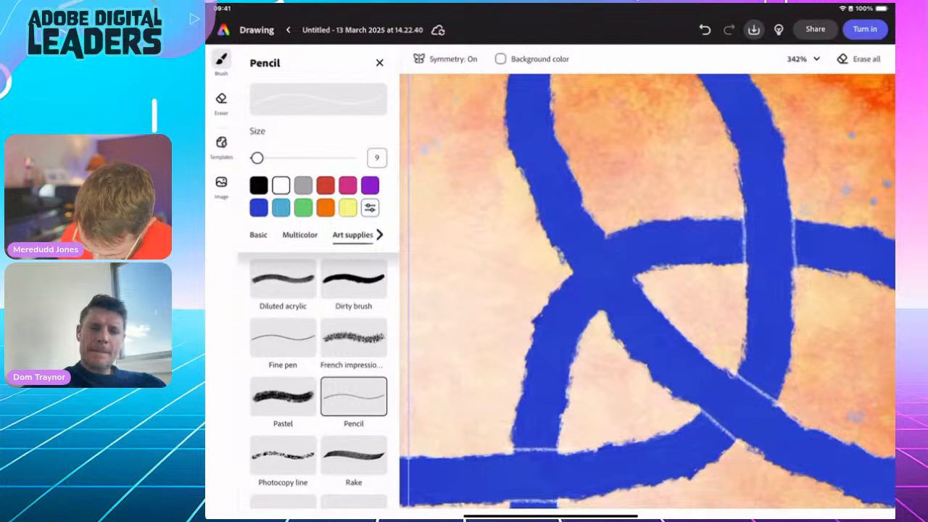
left_click_drag(612, 230, 566, 284)
left_click_drag(637, 277, 596, 313)
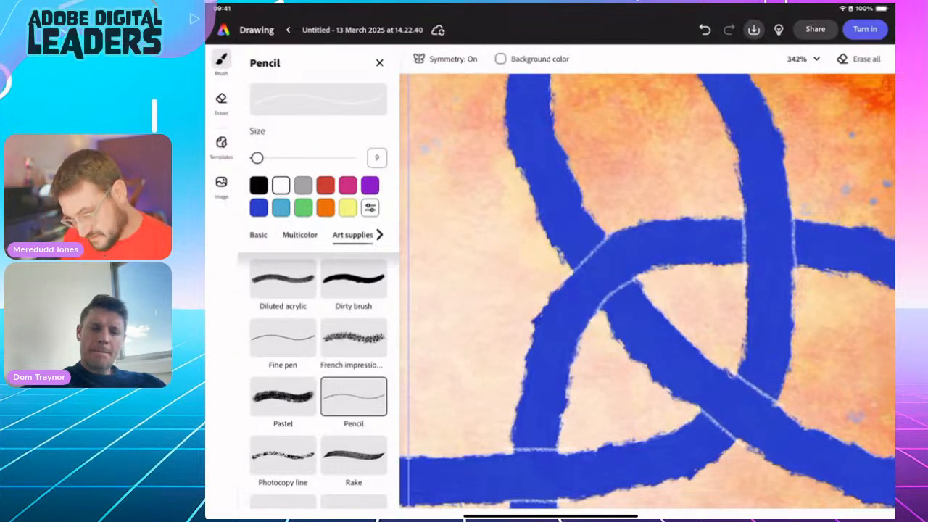
scroll(647, 291, "down", 3)
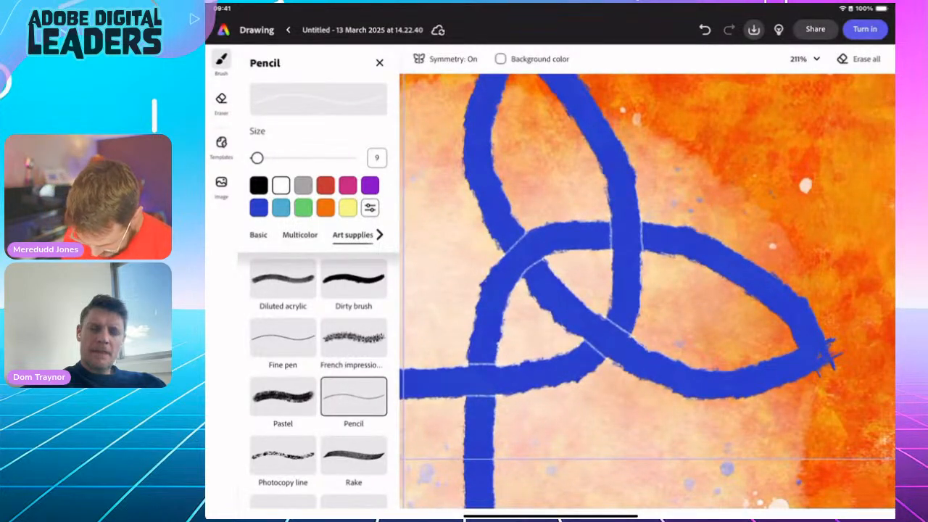
scroll(647, 291, "down", 5)
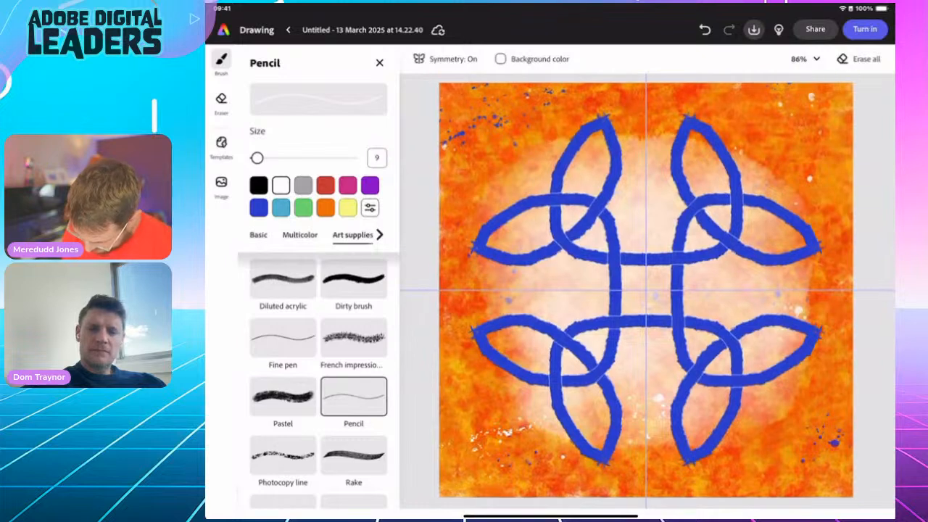
scroll(646, 290, "down", 1)
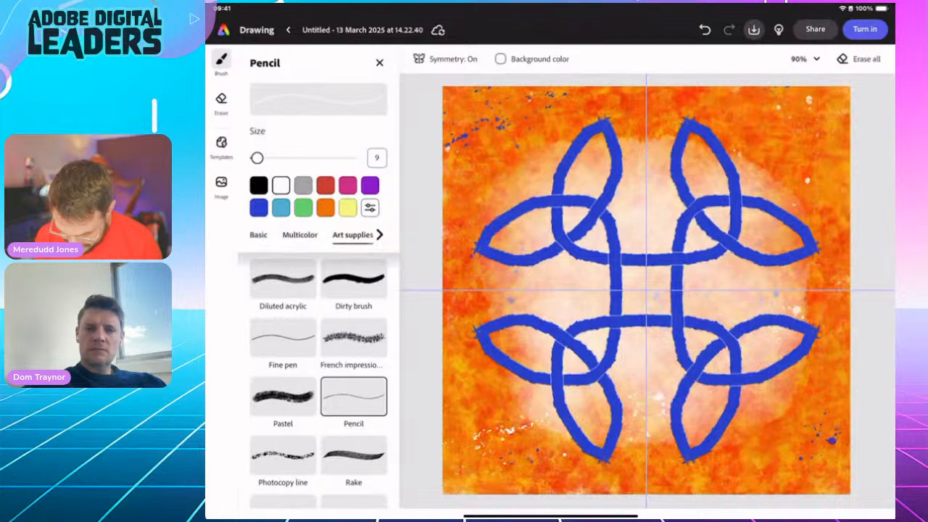
scroll(817, 272, "up", 5)
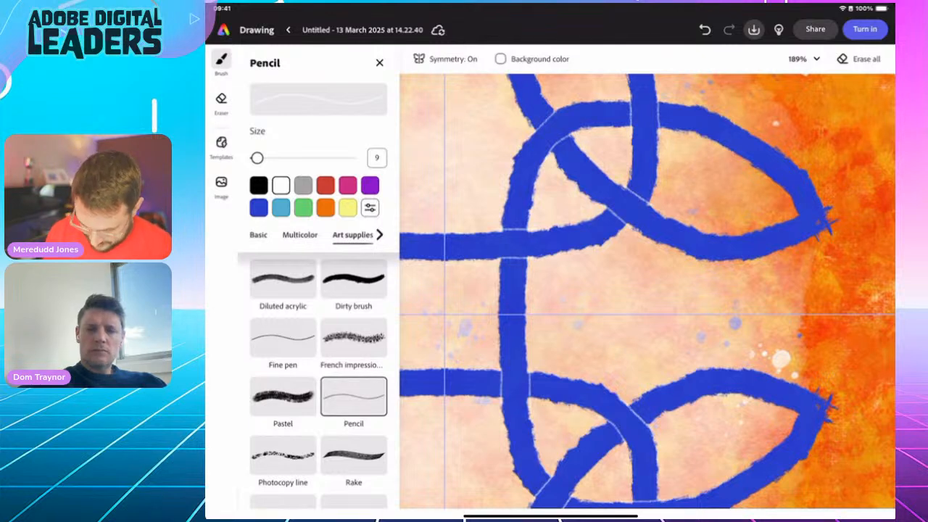
scroll(630, 290, "down", 5)
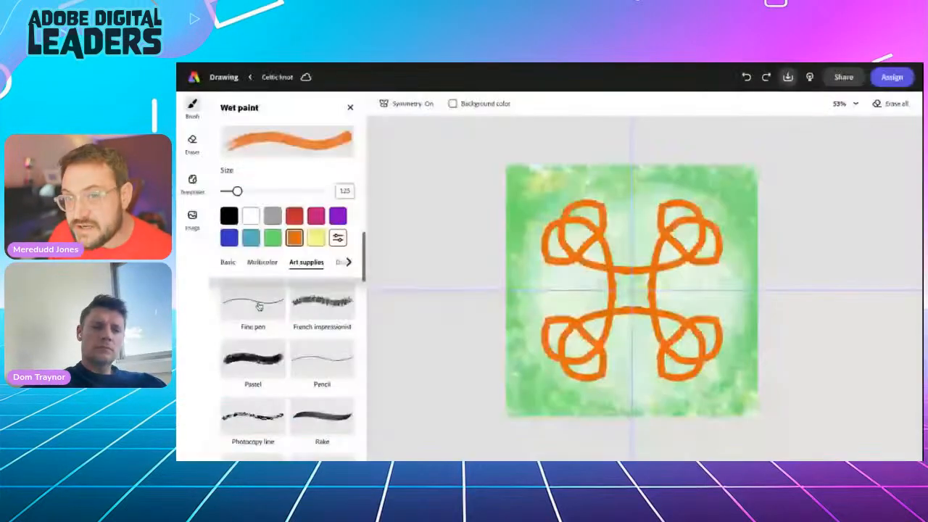
Pick the Pencil brush from the art supplies, colour it white and set its size to 1.
scroll(259, 308, "up", 1)
scroll(258, 308, "down", 2)
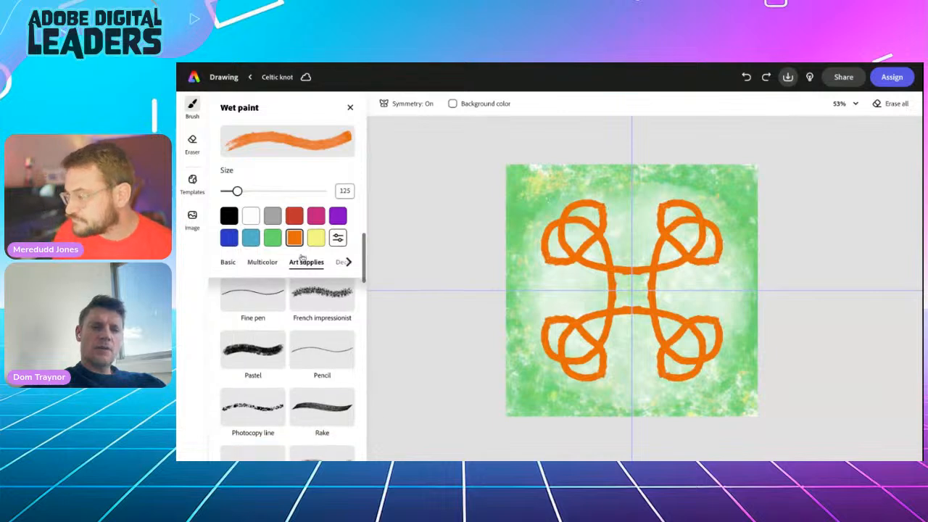
scroll(319, 348, "up", 3)
scroll(326, 358, "down", 3)
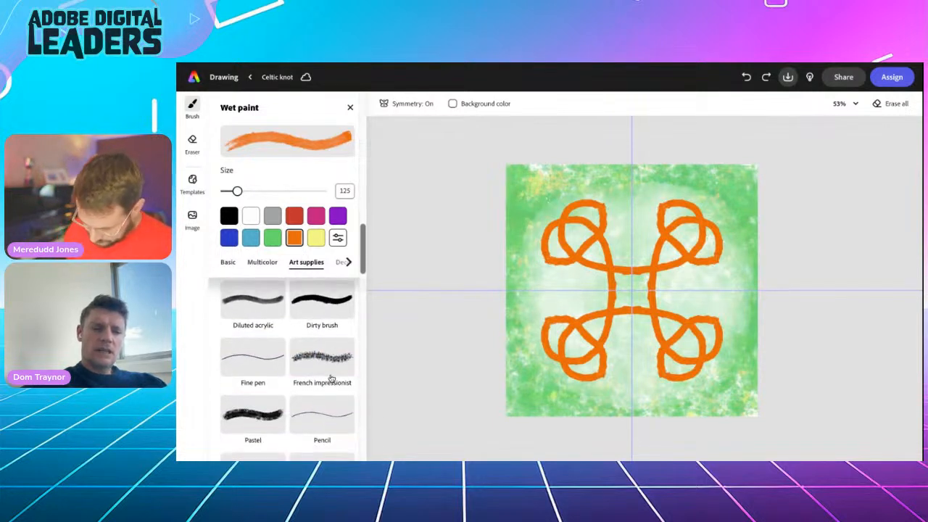
left_click(330, 379)
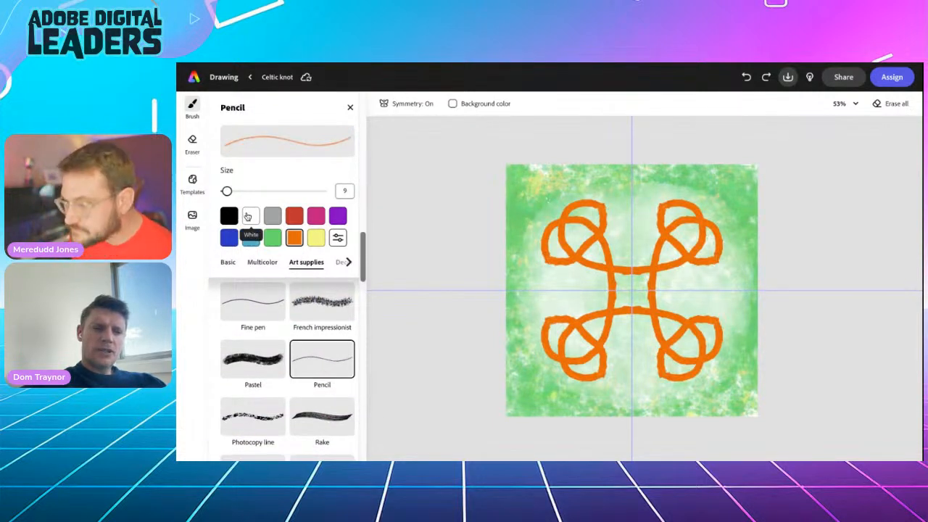
left_click(248, 217)
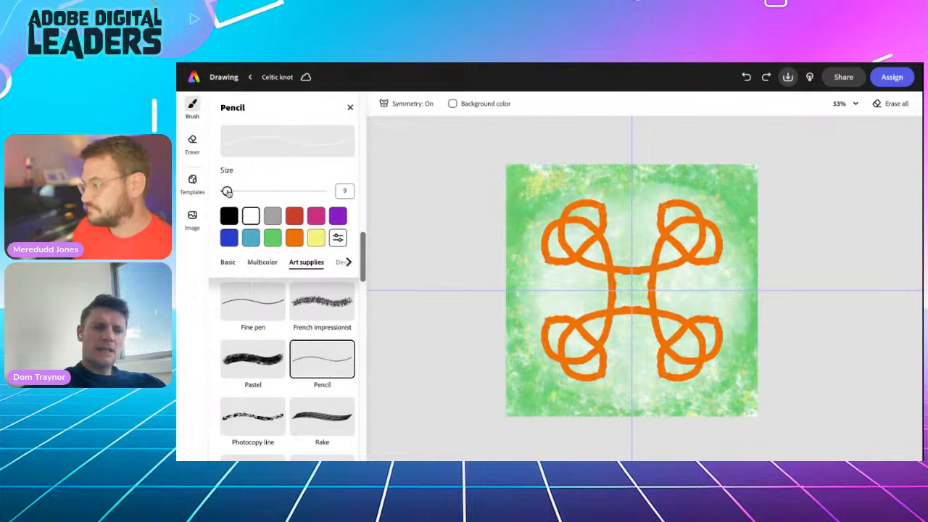
left_click_drag(226, 190, 224, 191)
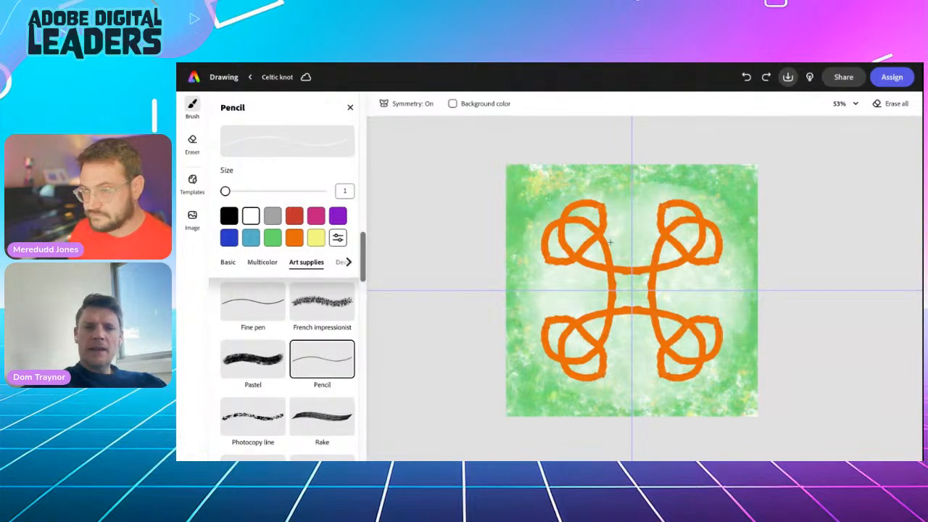
left_click(419, 109)
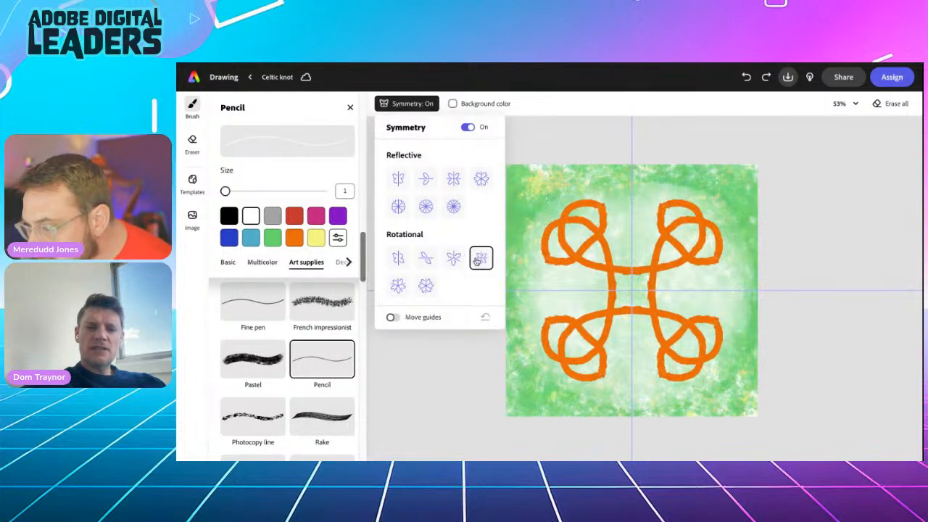
scroll(477, 262, "up", 3)
scroll(476, 262, "down", 3)
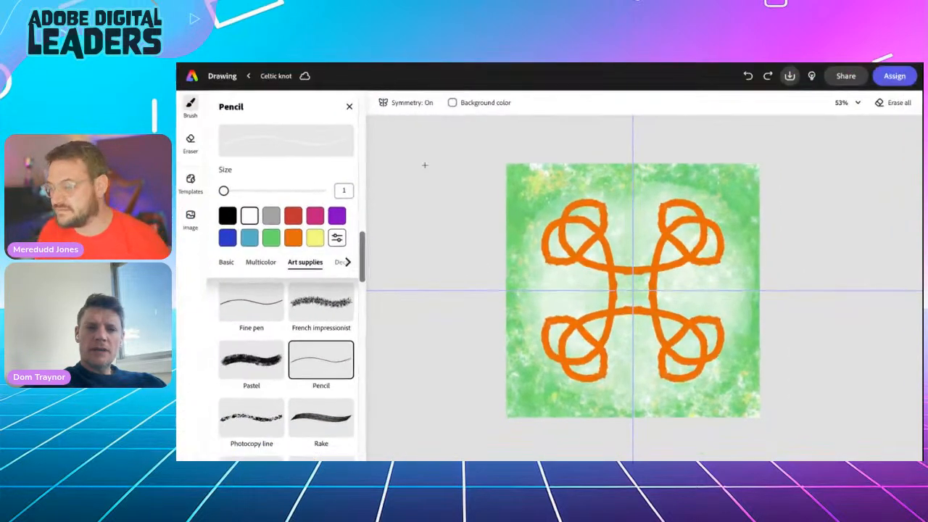
left_click(407, 102)
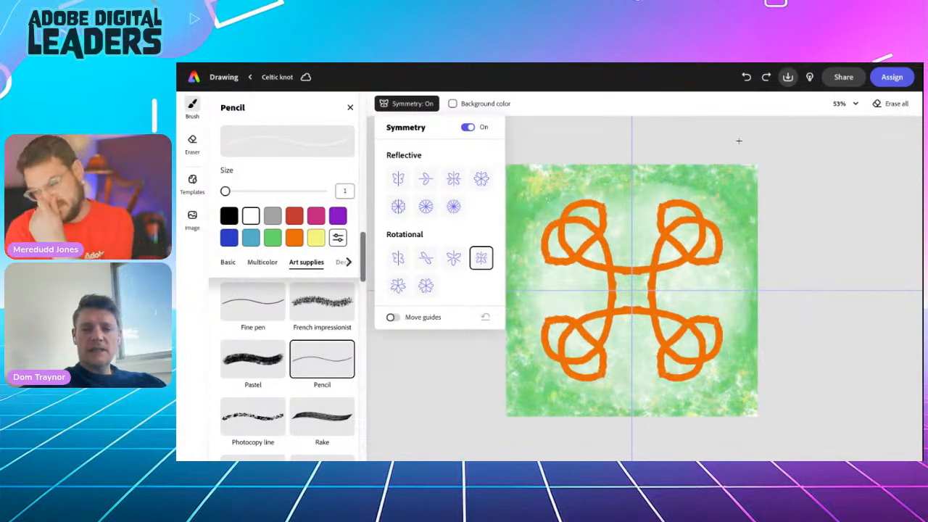
left_click(530, 105)
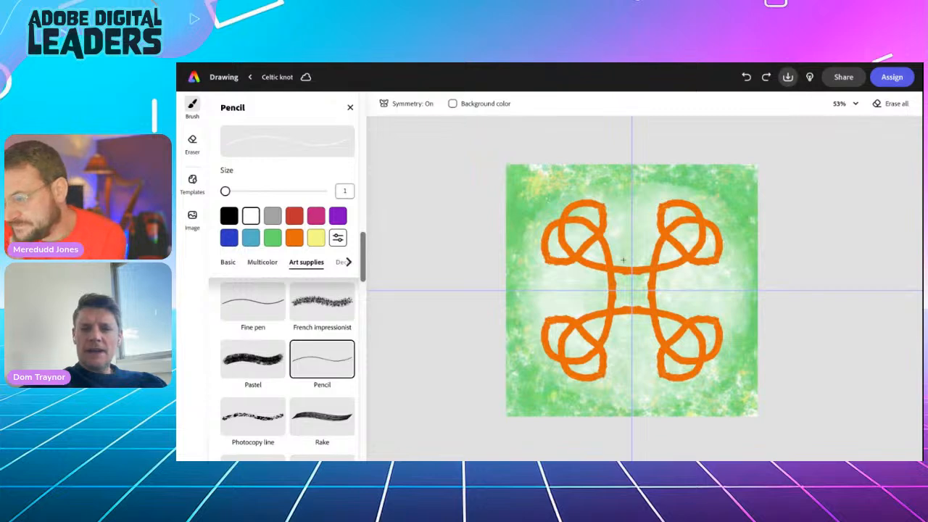
Set the pencil size to 16 and draw white lines along both edges of the over-passing strand at each crossing of the orange knot.
scroll(712, 284, "up", 5)
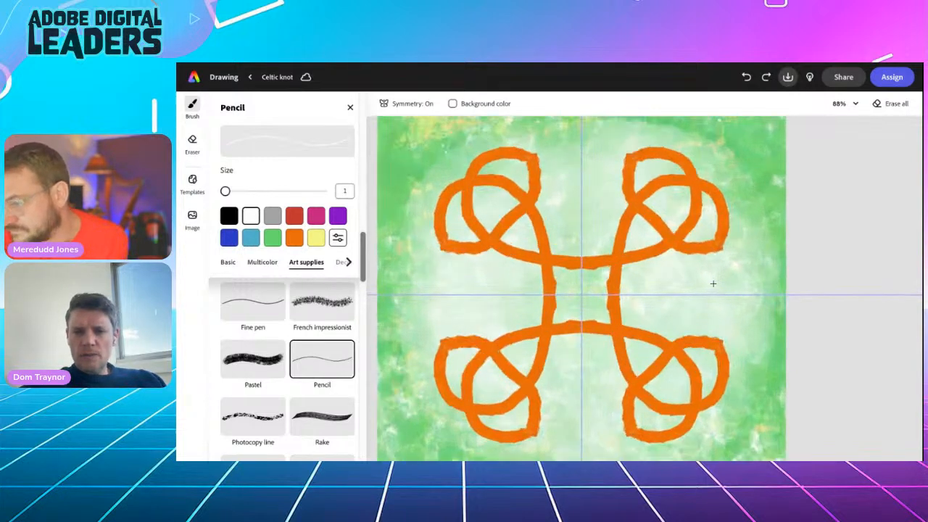
scroll(712, 283, "up", 4)
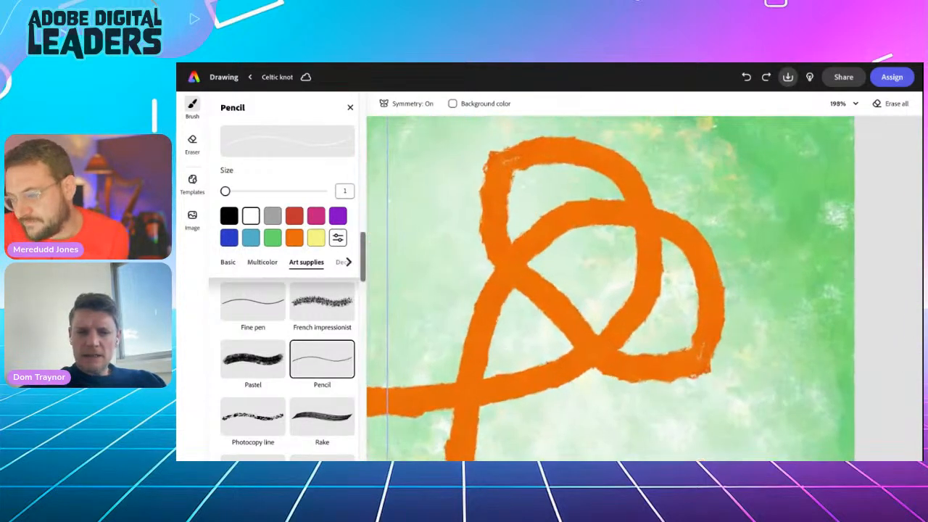
scroll(713, 284, "up", 1)
scroll(713, 283, "down", 1)
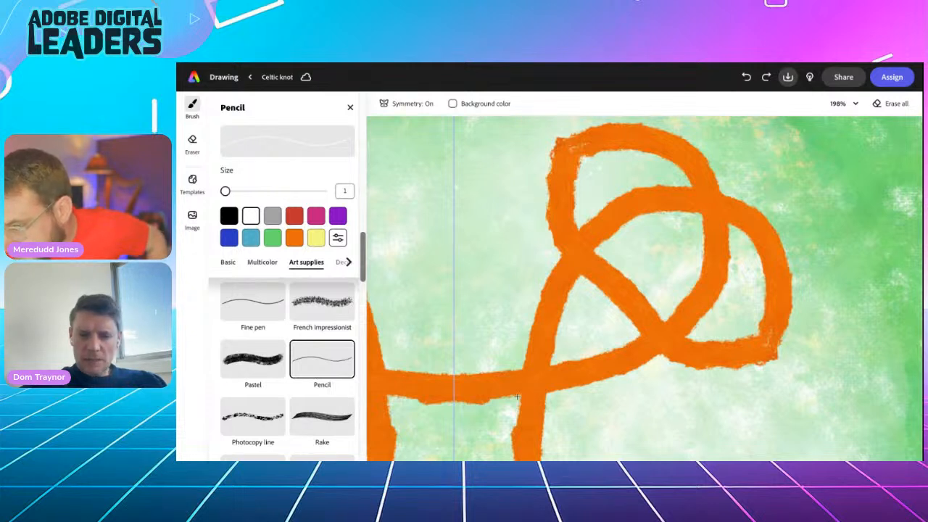
left_click(517, 396)
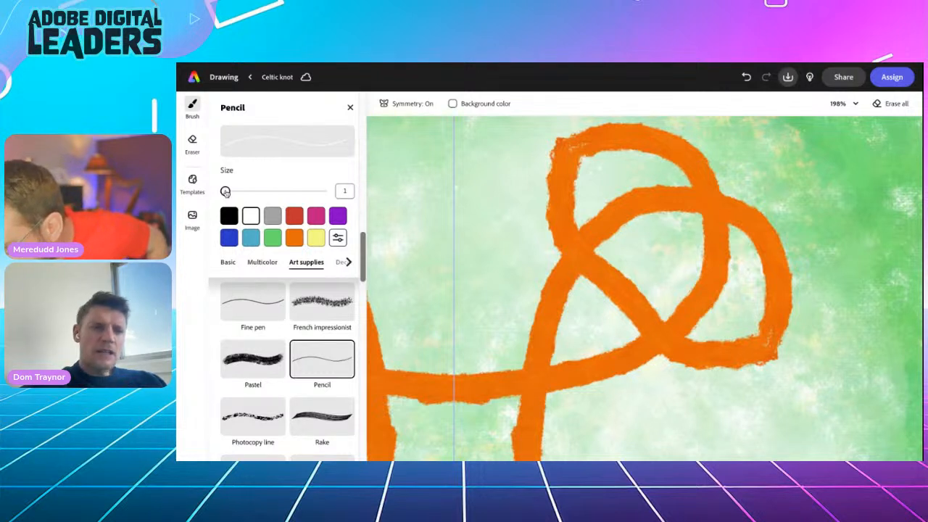
left_click_drag(225, 191, 227, 191)
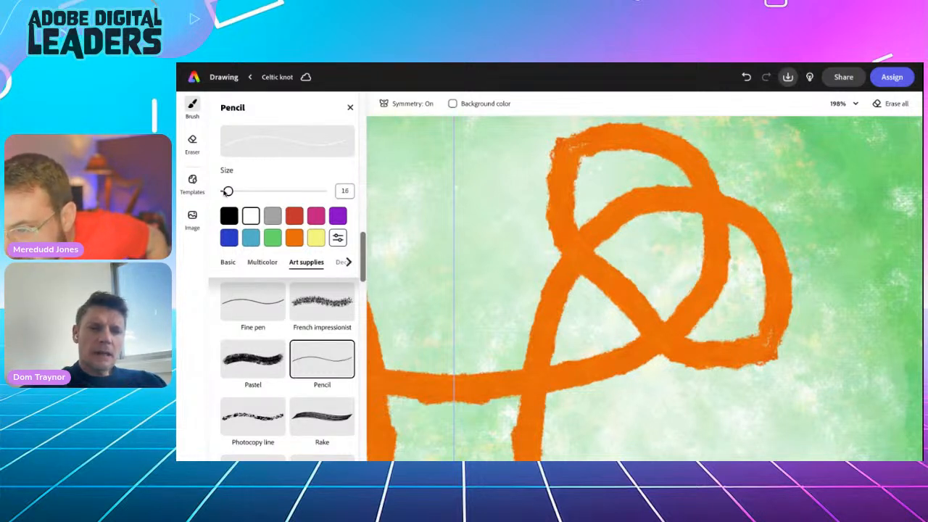
left_click_drag(519, 397, 549, 393)
key("ctrl+z")
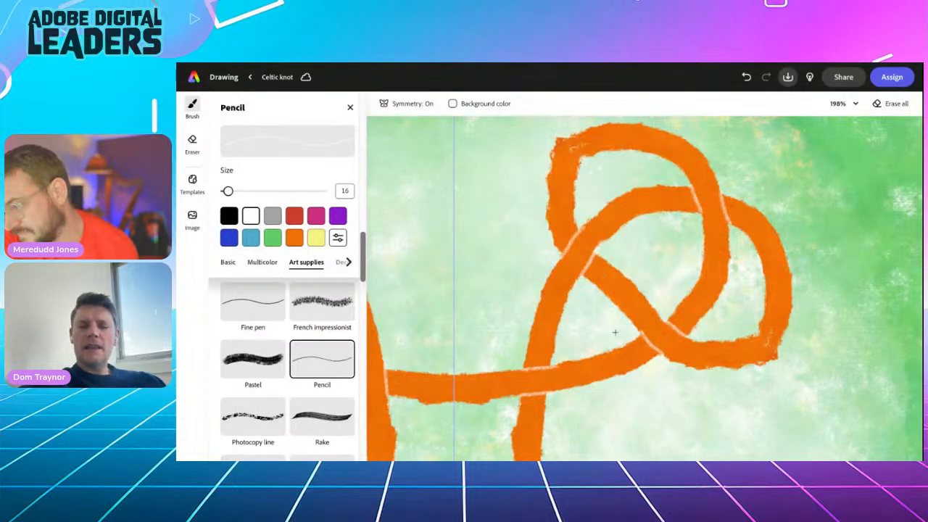
scroll(615, 333, "down", 5)
scroll(614, 332, "down", 3)
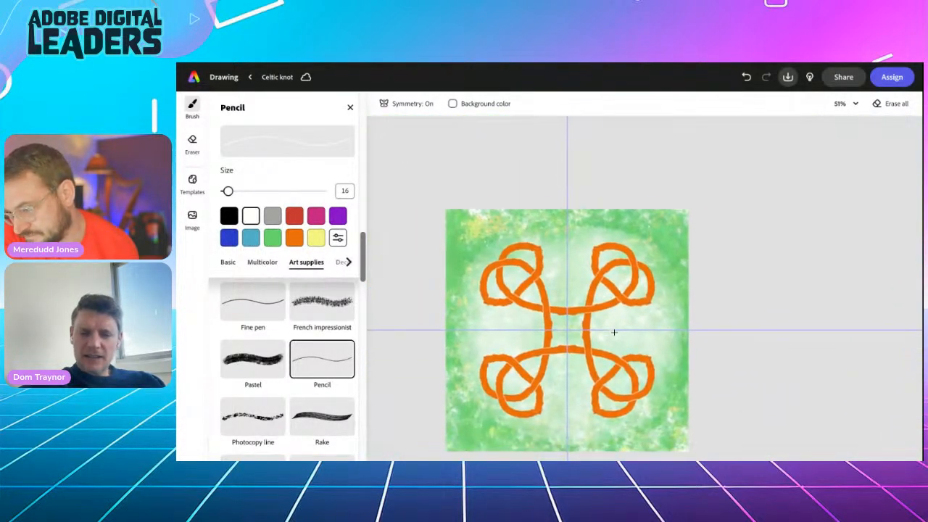
Choose the Wet paint brush from the art supplies in orange.
scroll(614, 333, "up", 3)
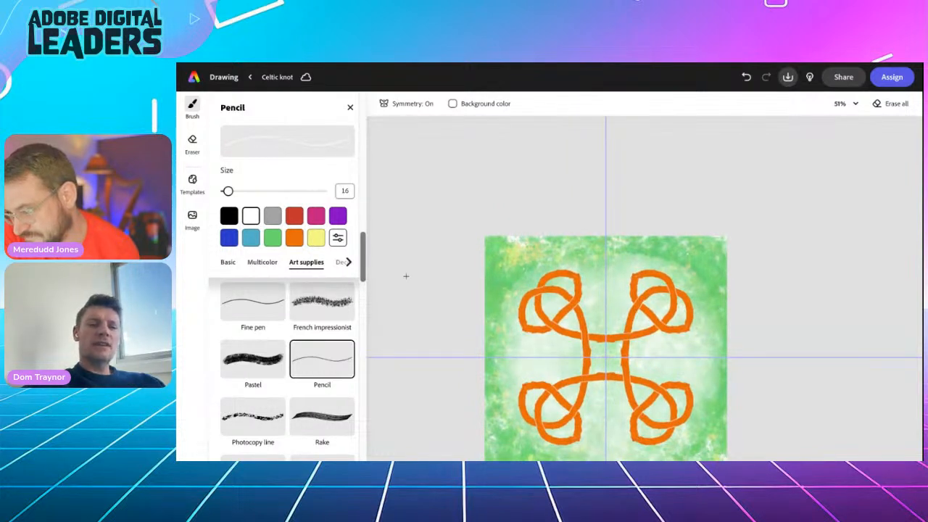
scroll(309, 371, "down", 3)
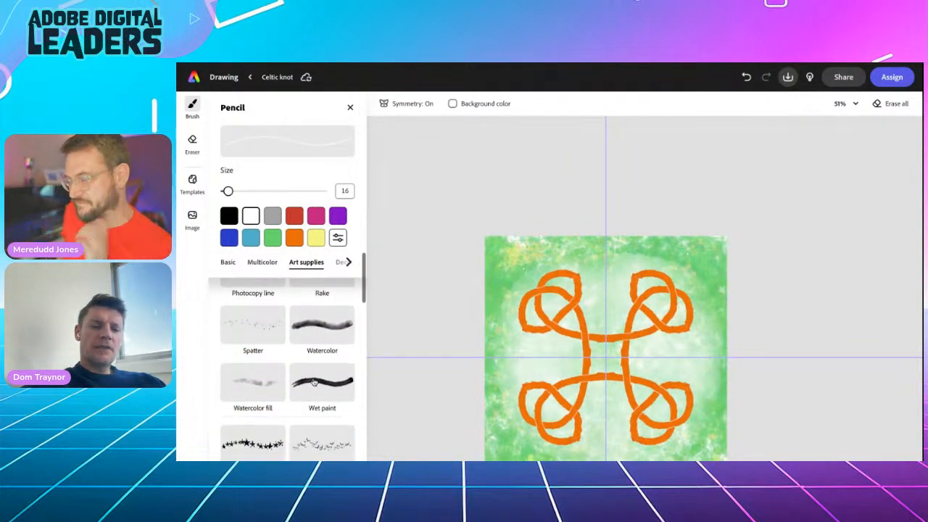
left_click(308, 371)
left_click(293, 237)
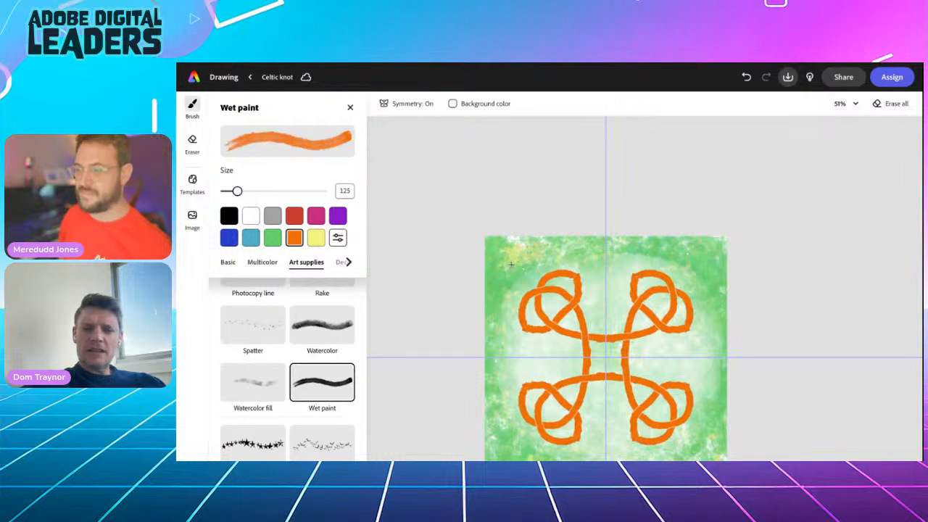
Try painting large orange outer strands around the four corner knots with rotational symmetry, running through the centre, and undo them.
mouse_move(506, 354)
left_mouse_down()
mouse_move(510, 295)
mouse_move(561, 256)
mouse_move(579, 259)
mouse_move(599, 292)
mouse_move(604, 353)
left_mouse_up()
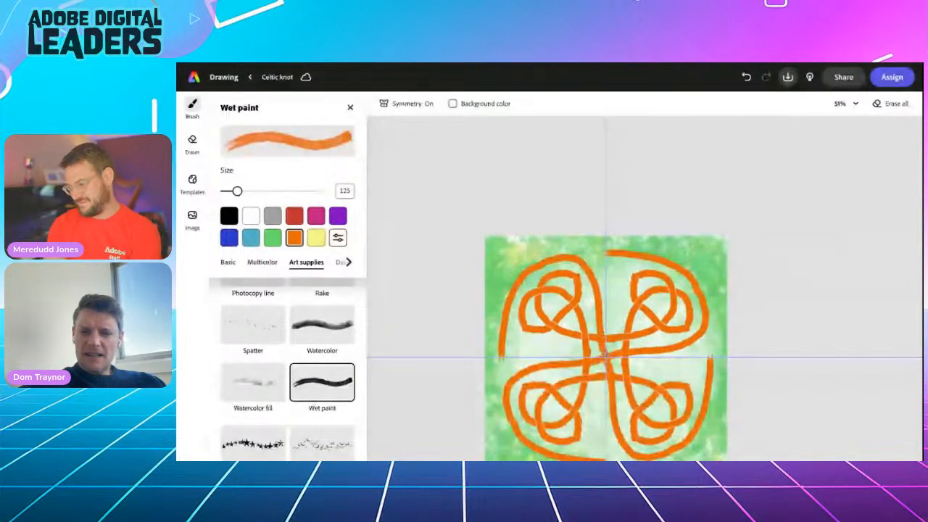
scroll(636, 337, "down", 3)
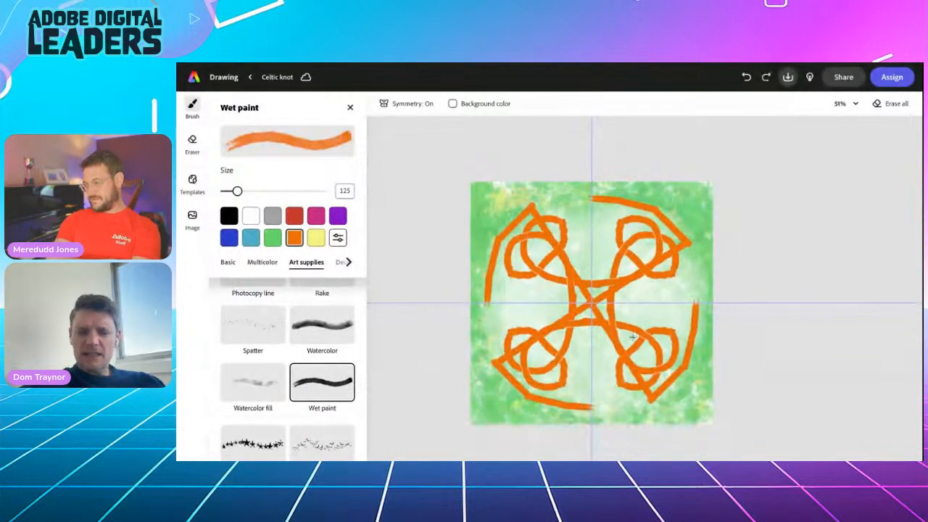
key("ctrl+z")
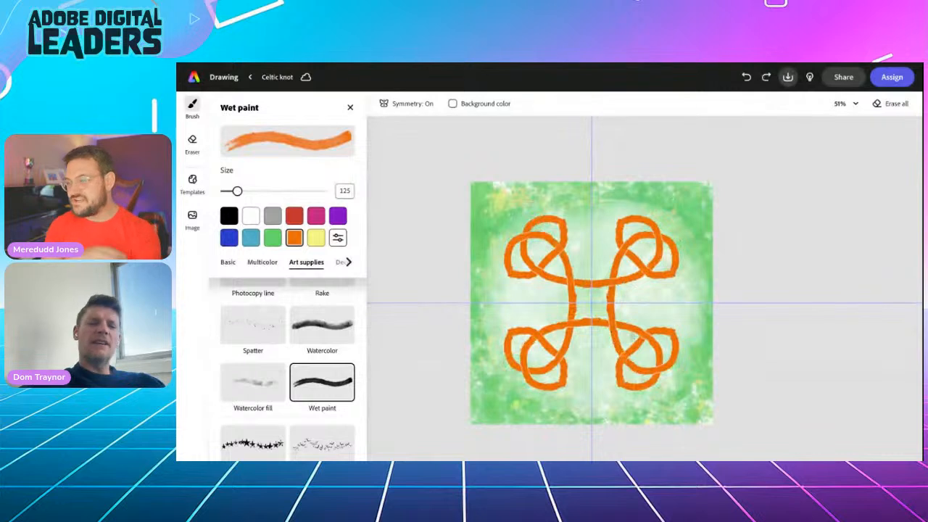
Switch the drawing symmetry to the reflective mode with eight segments.
left_click(406, 104)
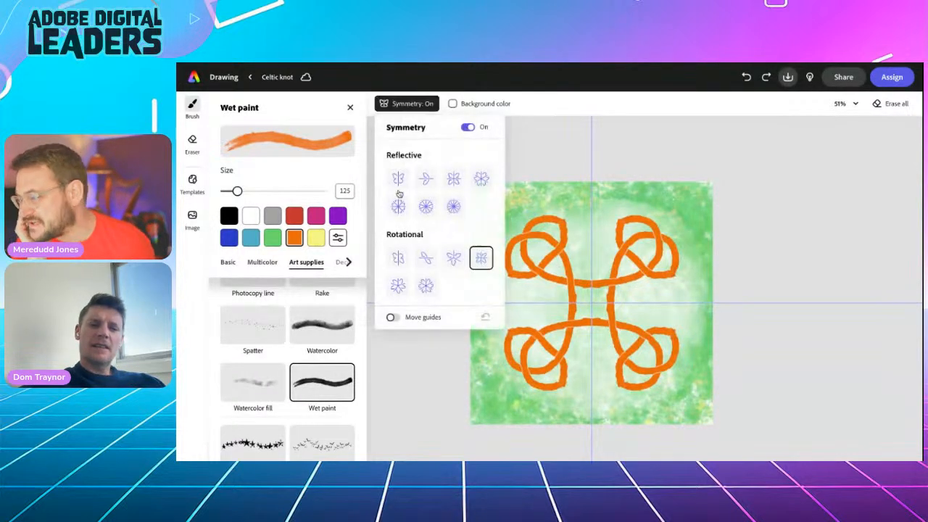
left_click(398, 207)
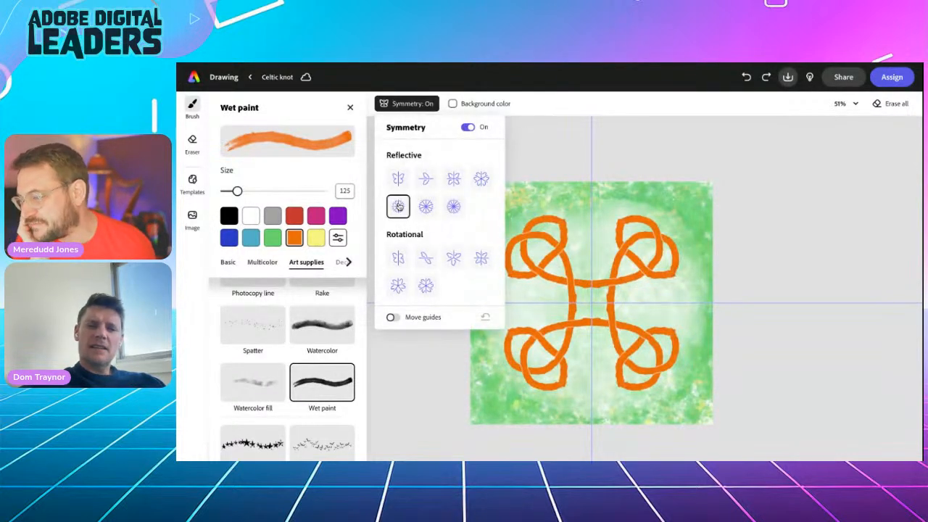
left_click(529, 154)
Try painting mirrored orange outer loops around the four corner knots, meeting at the centre, and undo them.
mouse_move(495, 208)
left_mouse_down()
mouse_move(523, 191)
mouse_move(562, 193)
mouse_move(582, 222)
mouse_move(591, 303)
left_mouse_up()
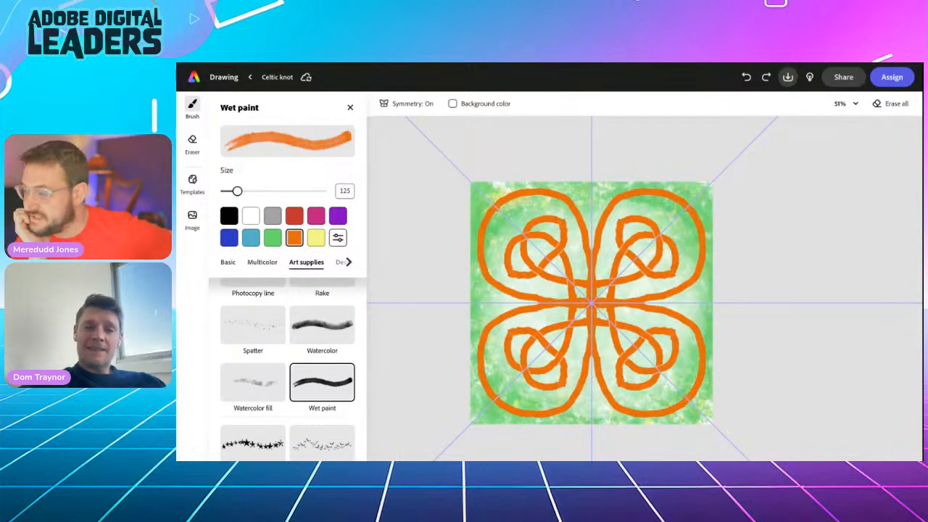
key("ctrl+z")
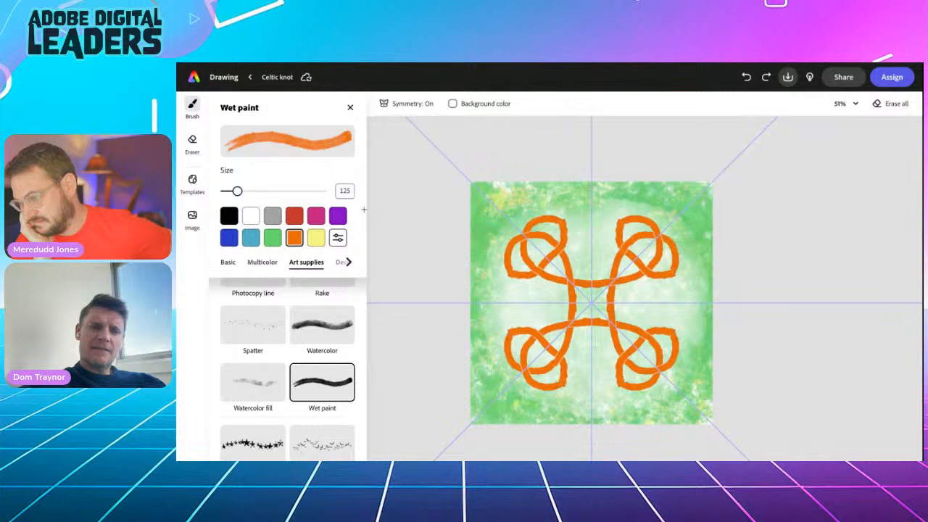
Mix a custom golden-yellow brush colour and paint mirrored outer loops around the four corner knots, meeting at the centre.
left_click(337, 237)
left_click(439, 266)
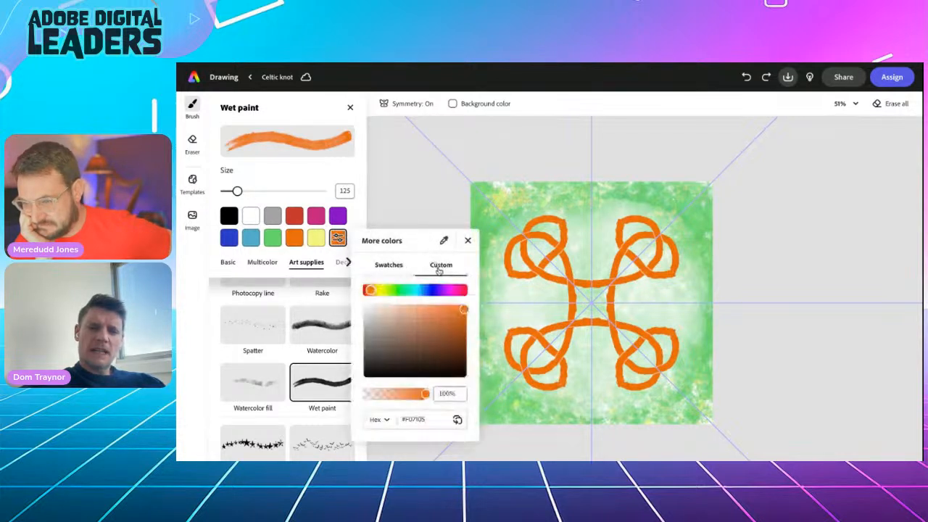
left_click(378, 290)
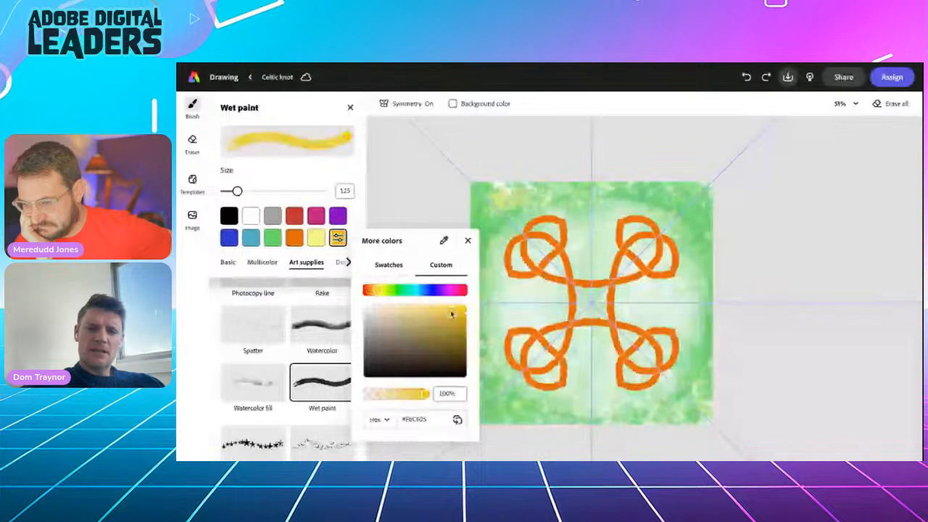
left_click(457, 317)
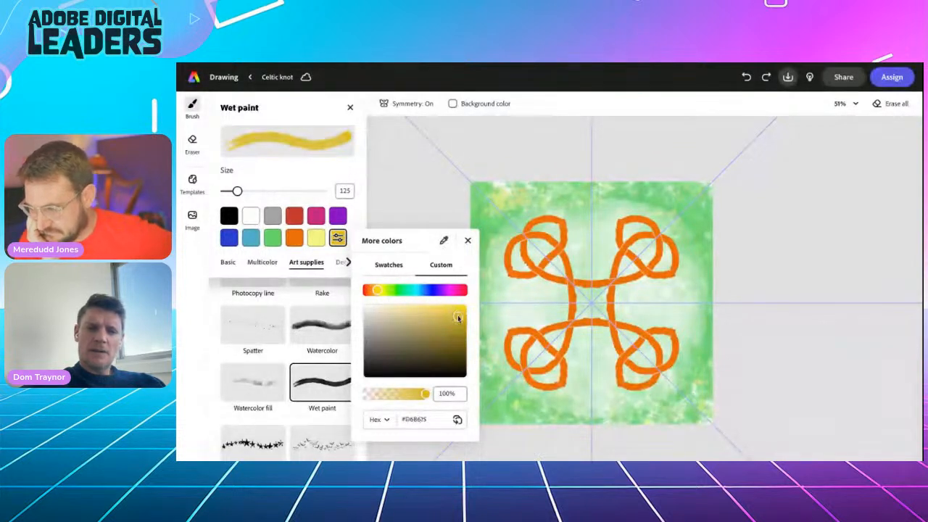
left_click(406, 207)
mouse_move(490, 202)
left_mouse_down()
mouse_move(534, 192)
mouse_move(569, 204)
mouse_move(592, 300)
left_mouse_up()
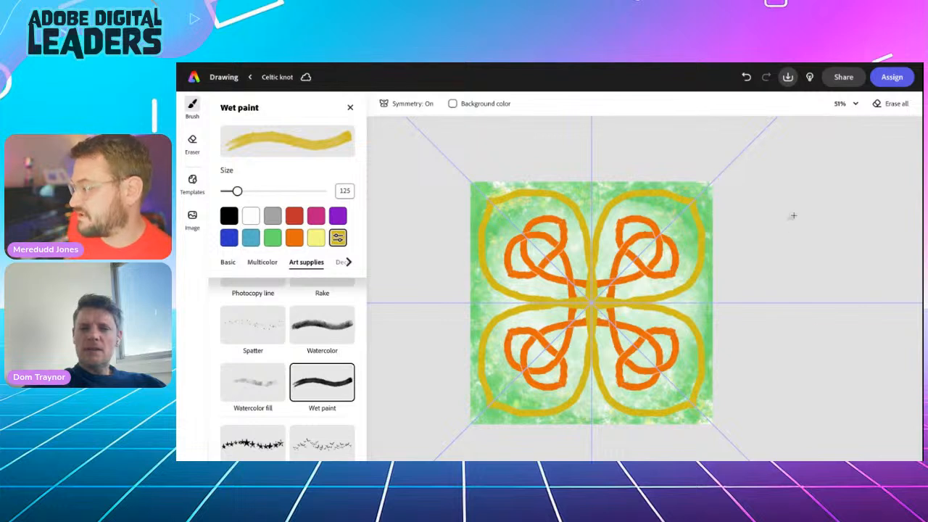
left_click(786, 79)
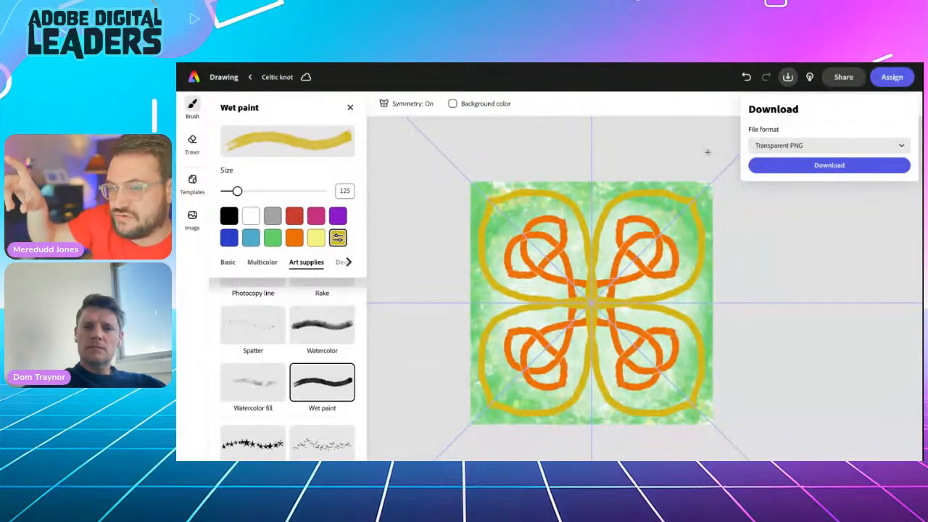
left_click(695, 93)
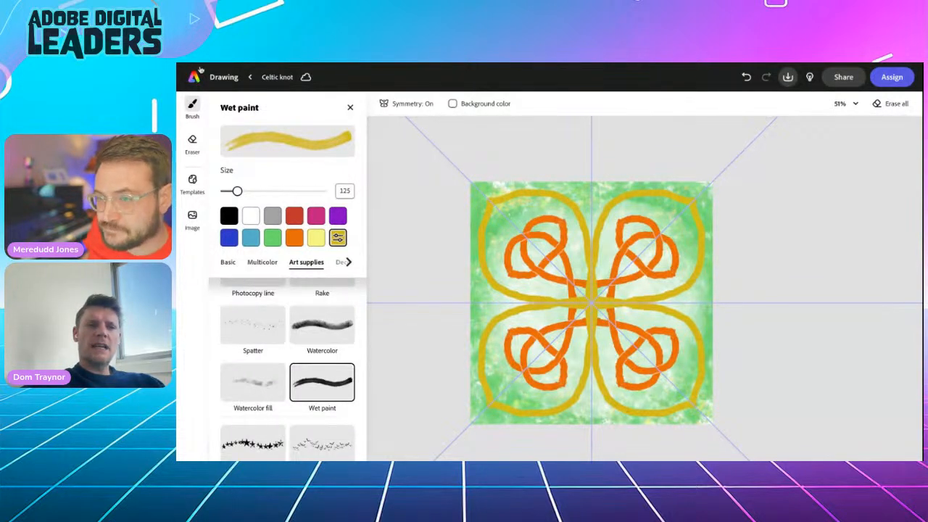
Return to the home page and create a new square 1:1 project.
left_click(193, 79)
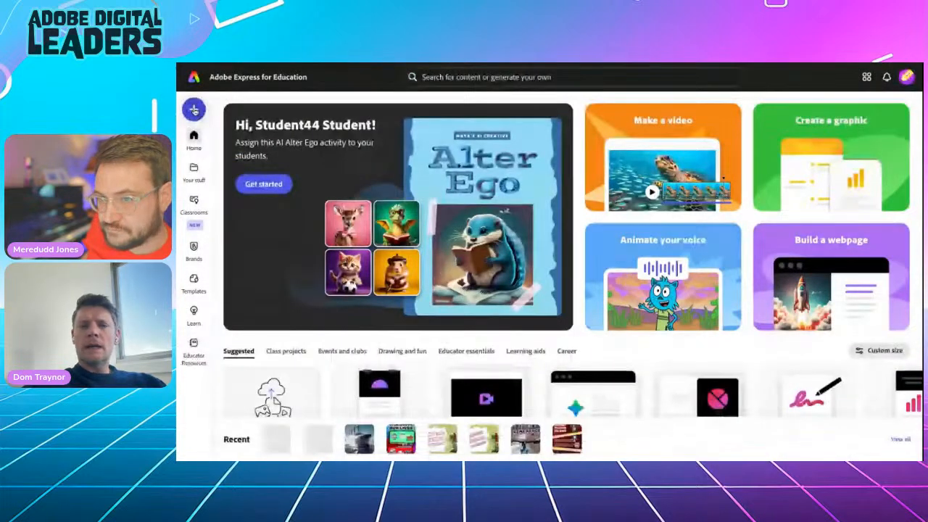
left_click(194, 109)
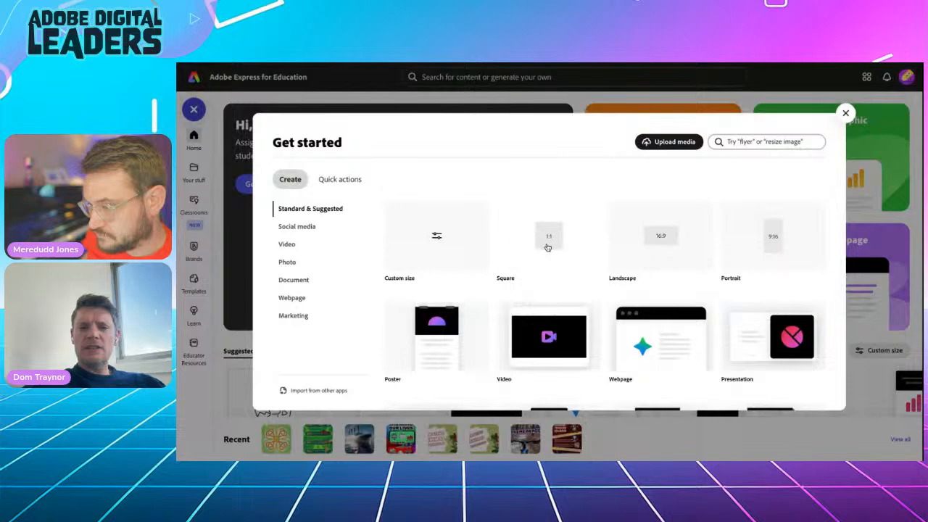
left_click(547, 248)
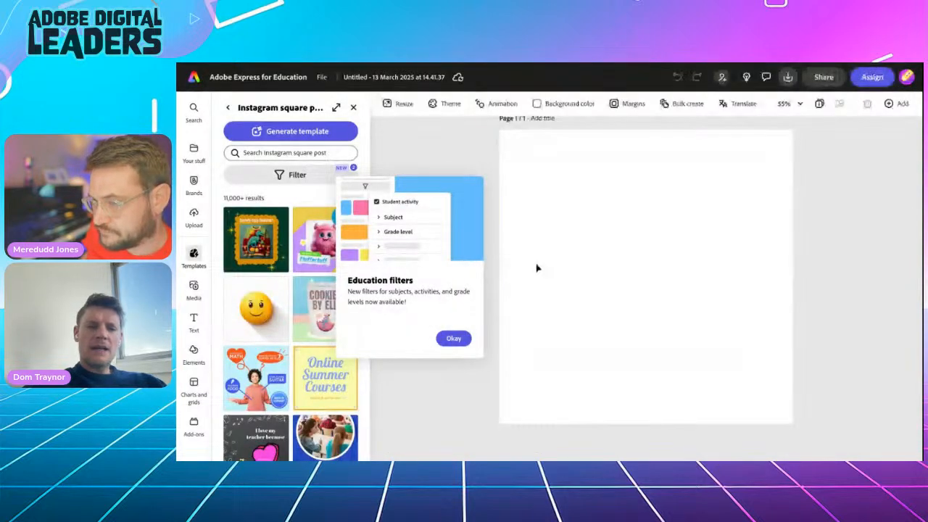
Insert the saved Celtic knot drawing from your own files and enlarge it to fill the whole square page.
left_click(353, 108)
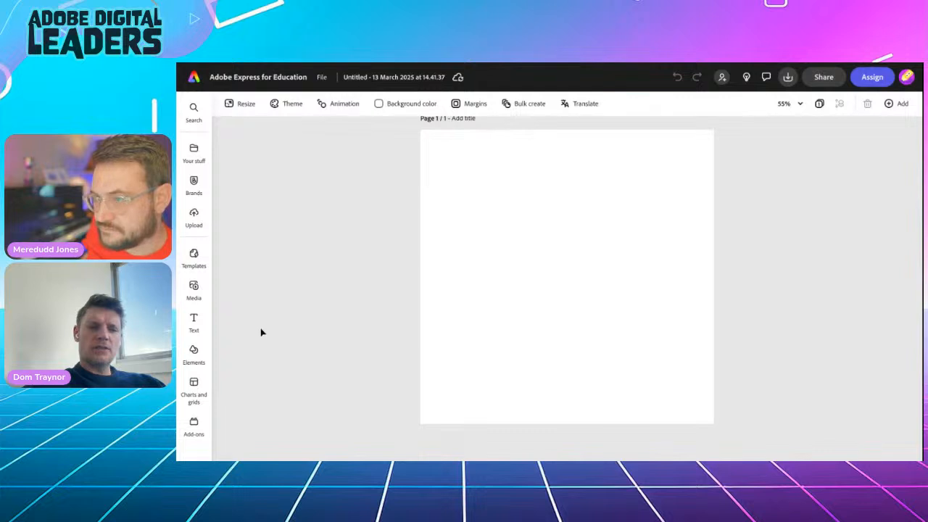
left_click(194, 150)
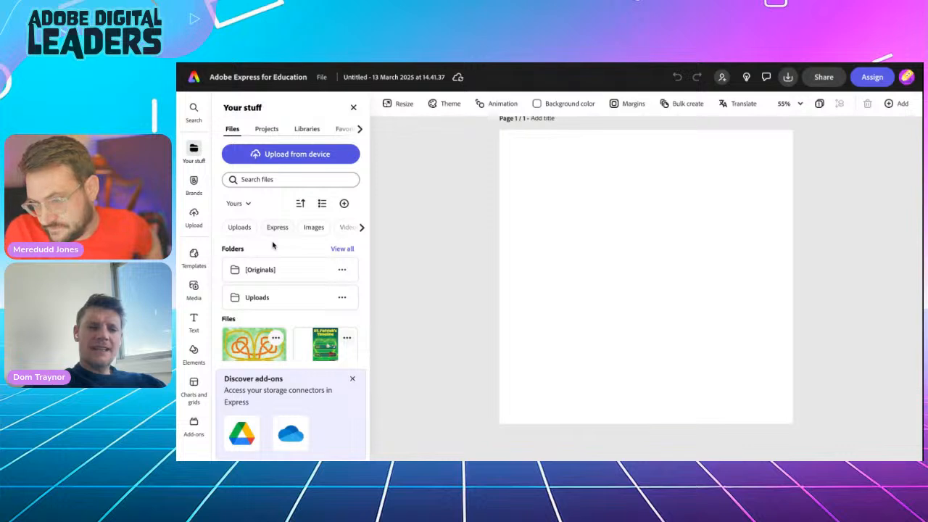
left_click(352, 378)
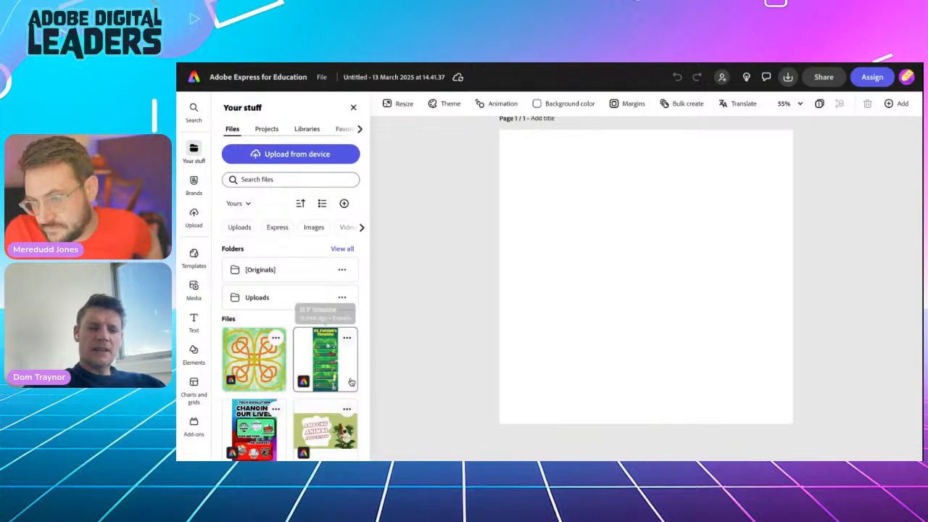
left_click(249, 364)
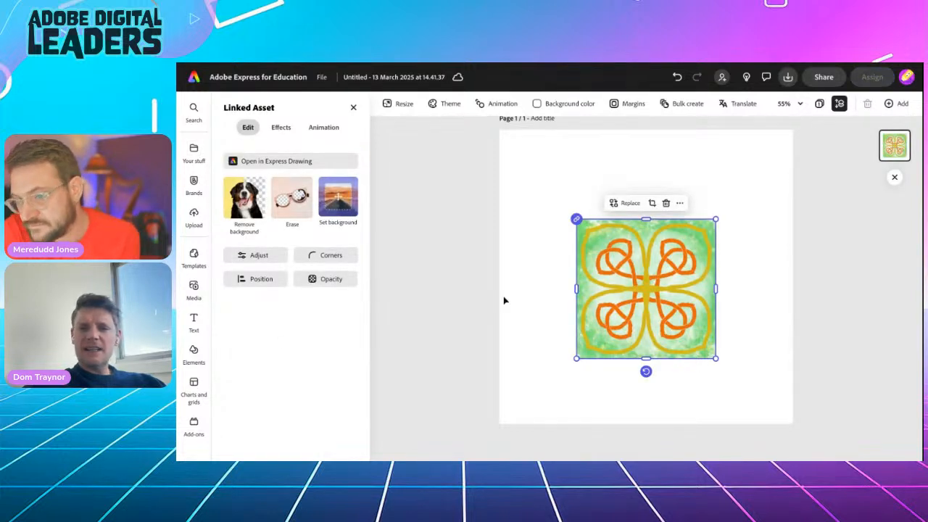
left_click_drag(577, 358, 504, 419)
left_click_drag(718, 217, 792, 141)
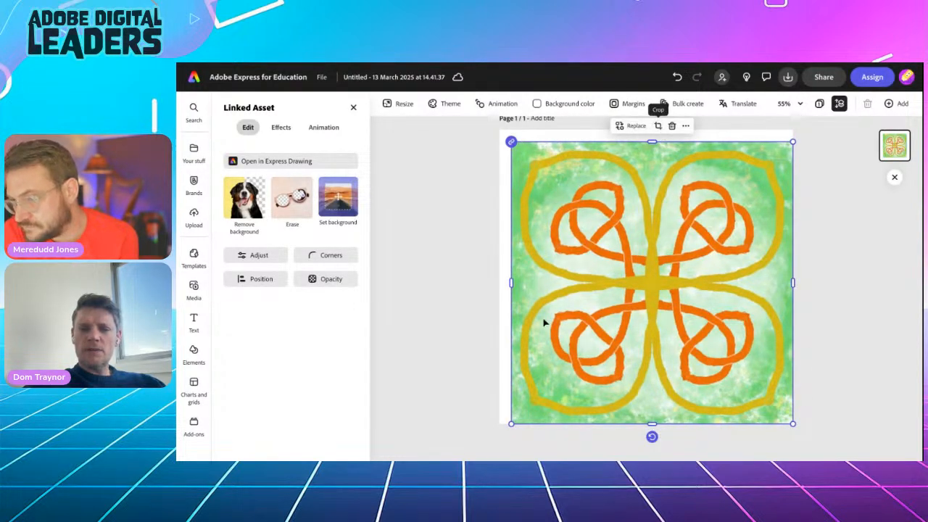
left_click_drag(512, 142, 499, 131)
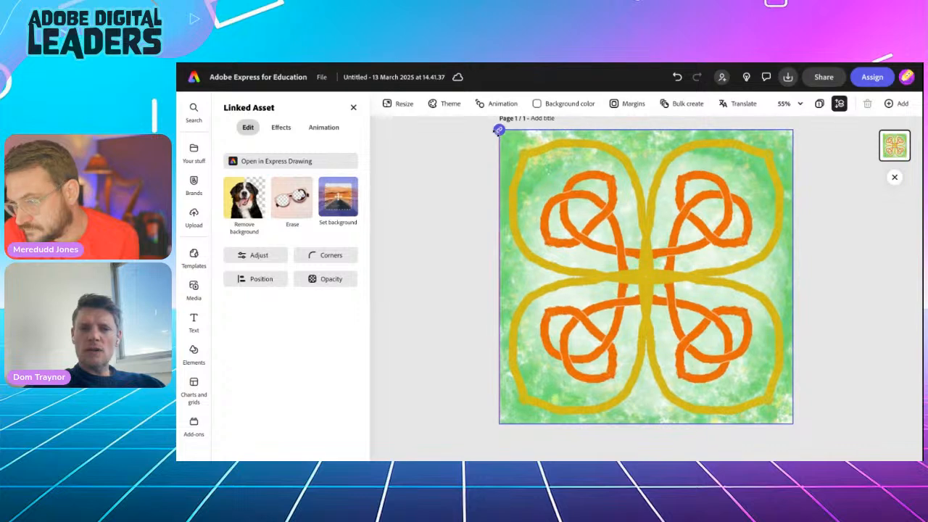
left_click(431, 216)
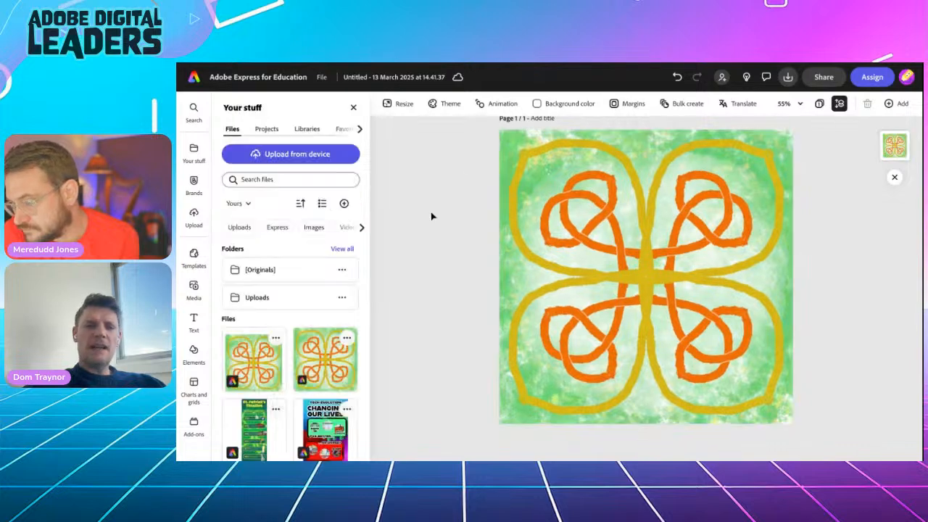
Add a text box reading "Happy St Patrick's Day" over the Celtic knot drawing.
left_click(194, 322)
left_click(262, 130)
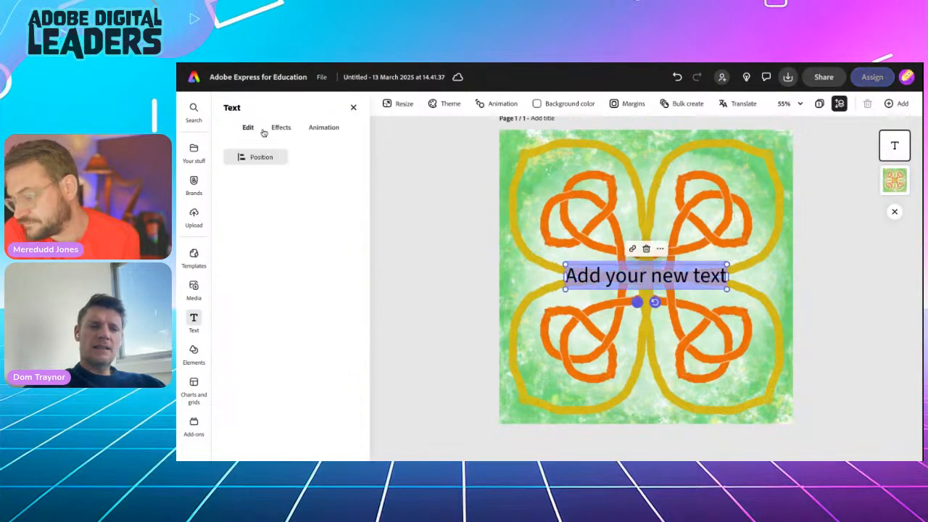
type("Happy")
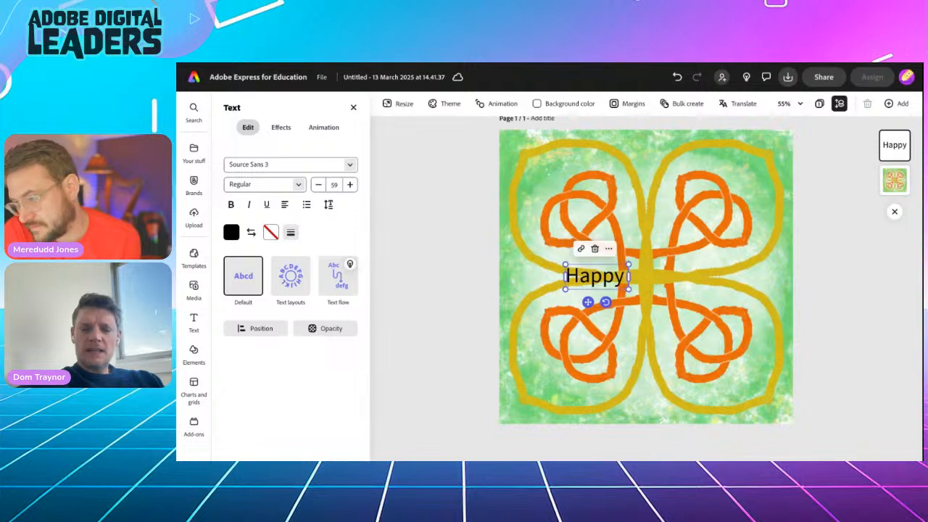
type(" St Patri")
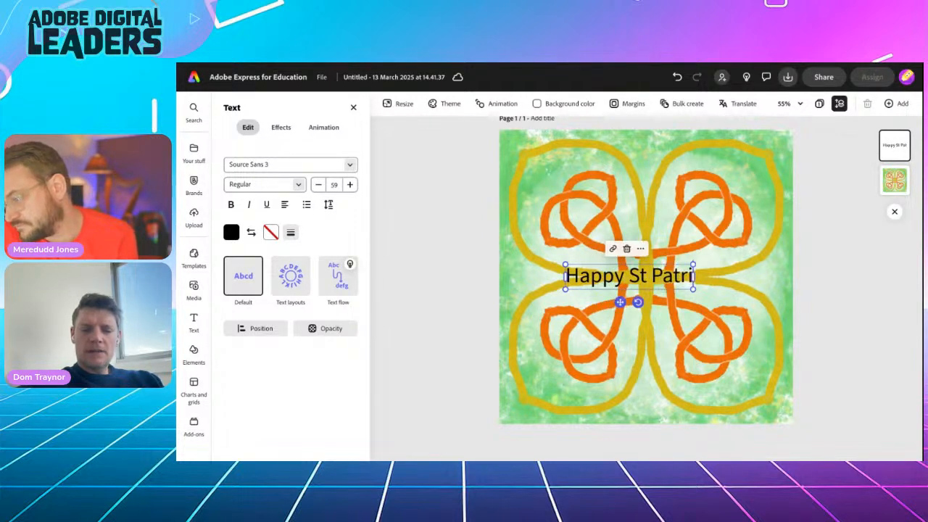
type("ck's Day")
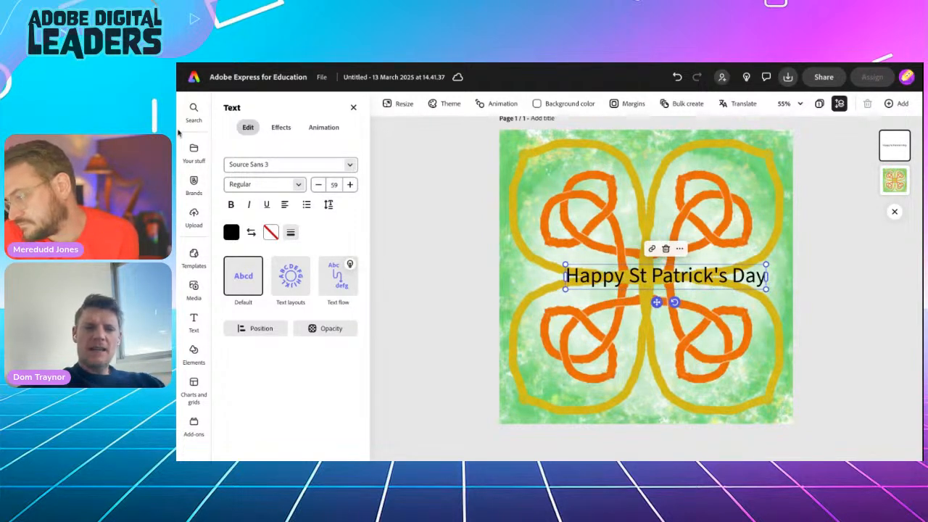
Apply the Dynamic text layout to the greeting, then enlarge and centre it across most of the page.
left_click(290, 275)
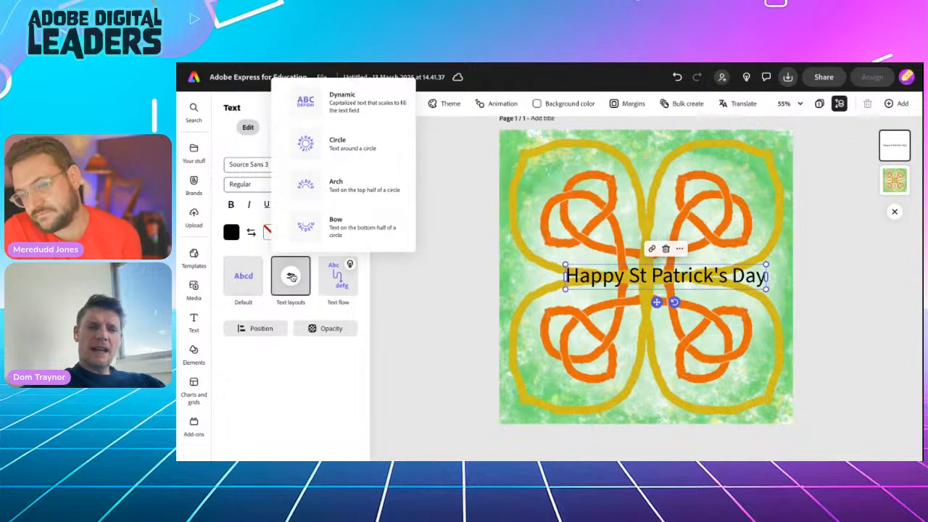
left_click(301, 118)
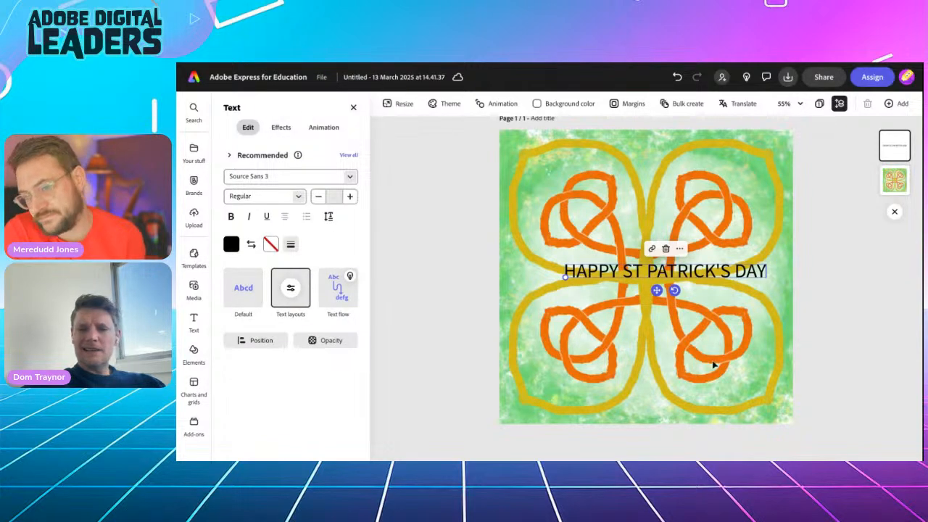
left_click_drag(564, 278, 539, 406)
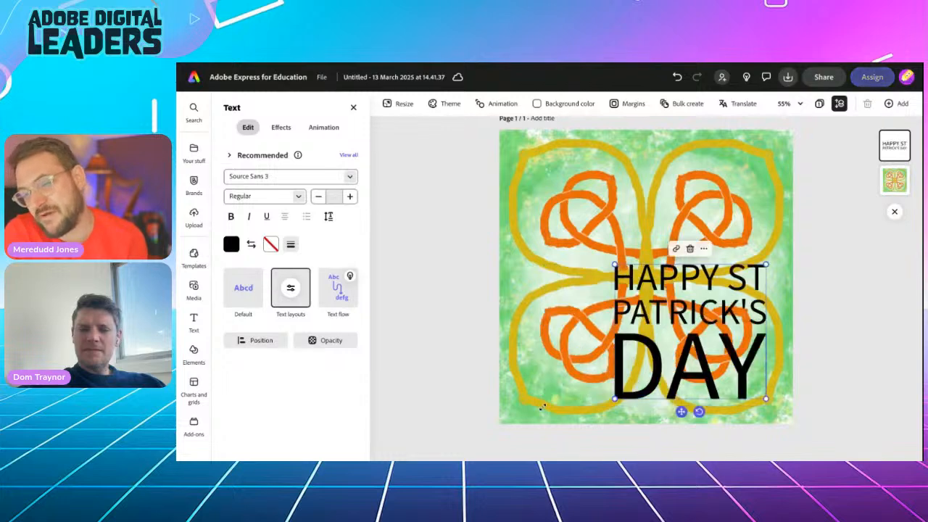
left_click_drag(680, 410, 636, 357)
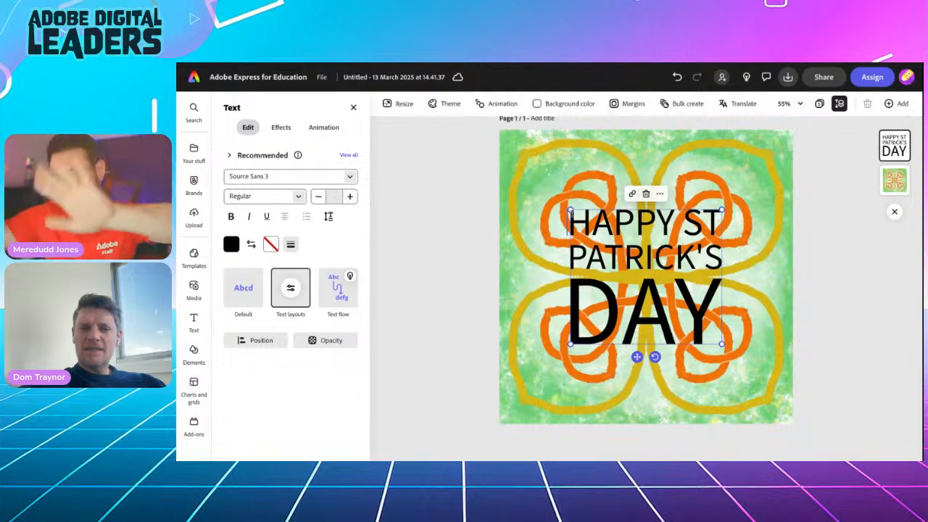
left_click_drag(570, 210, 533, 178)
left_click_drag(520, 166, 533, 167)
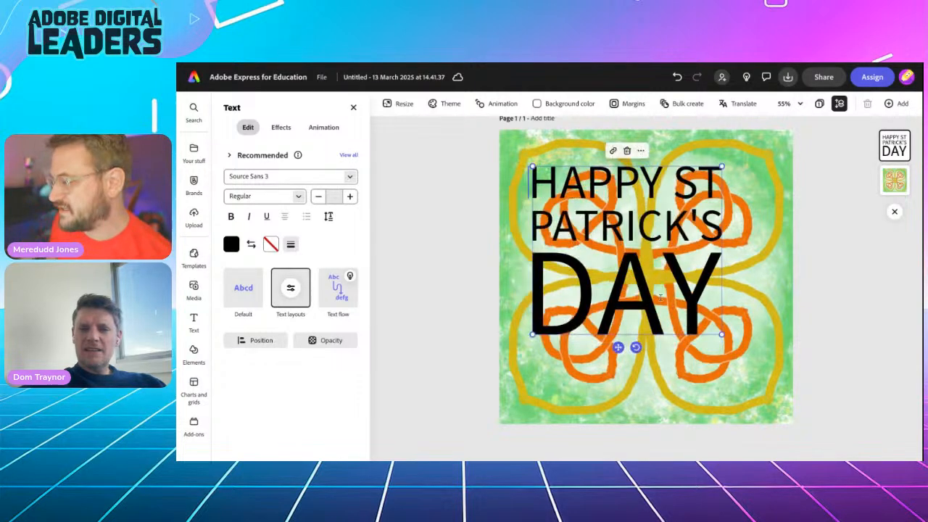
left_click_drag(720, 333, 770, 386)
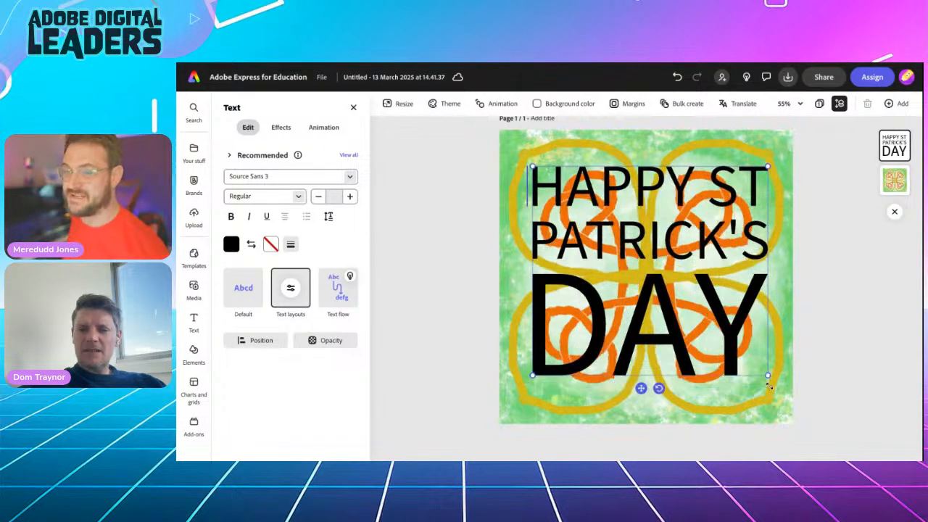
left_click_drag(641, 388, 637, 395)
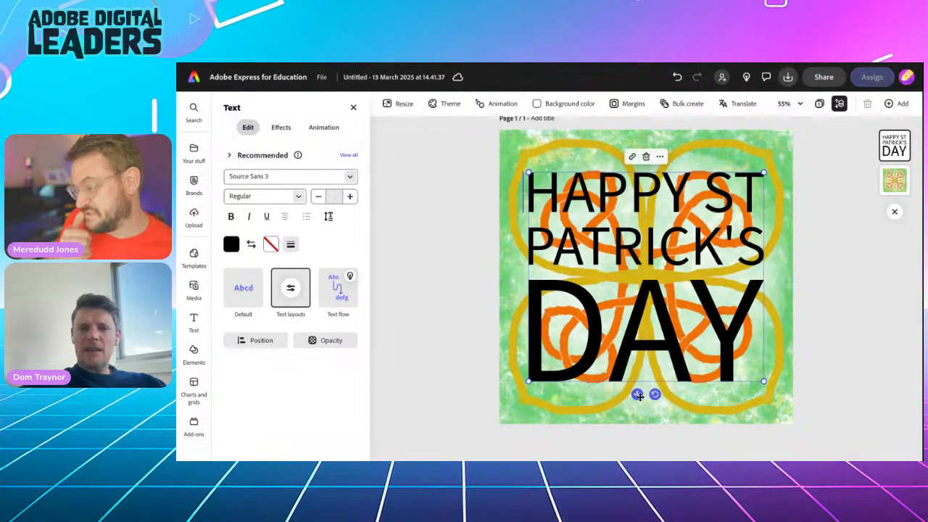
Break the greeting into the lines HAPPY, ST PATRICK'S and DAY, and resize it to a smaller block at the page's centre.
left_click(346, 156)
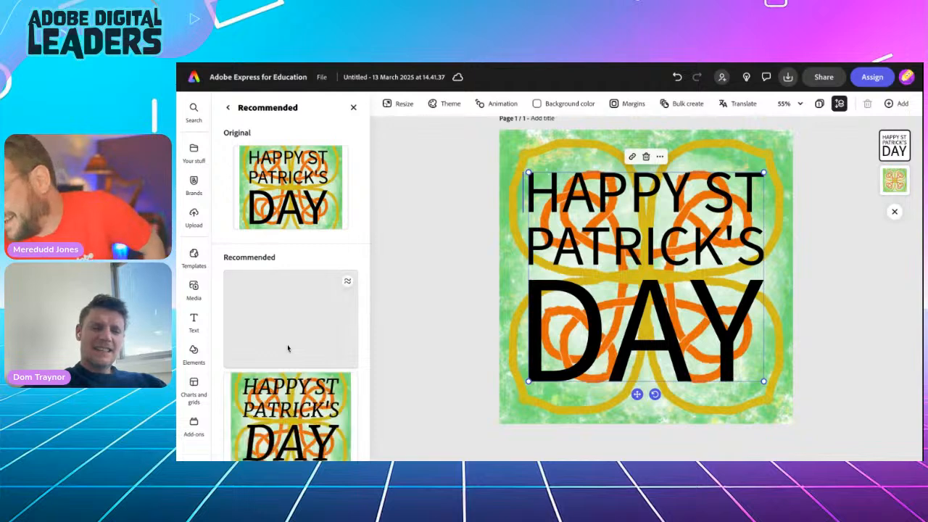
scroll(287, 348, "down", 3)
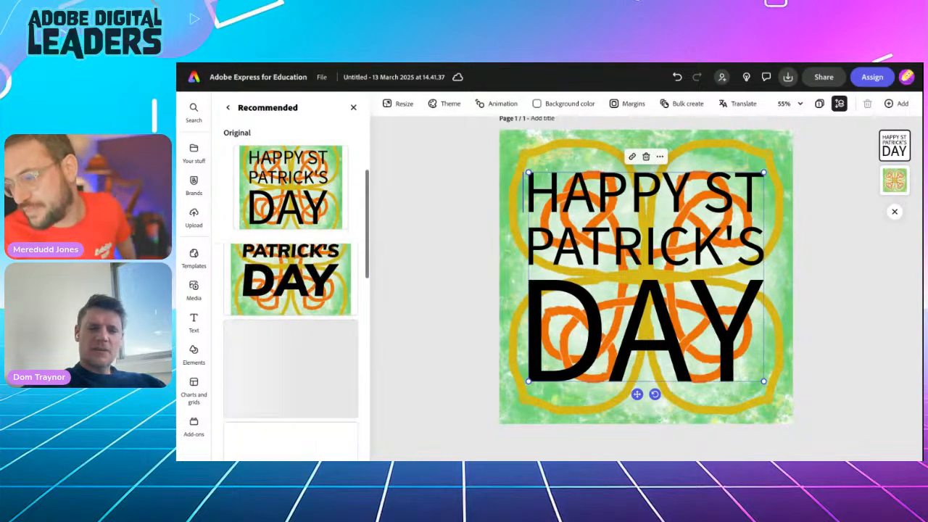
left_click_drag(528, 172, 578, 295)
left_click(720, 335)
key("Return")
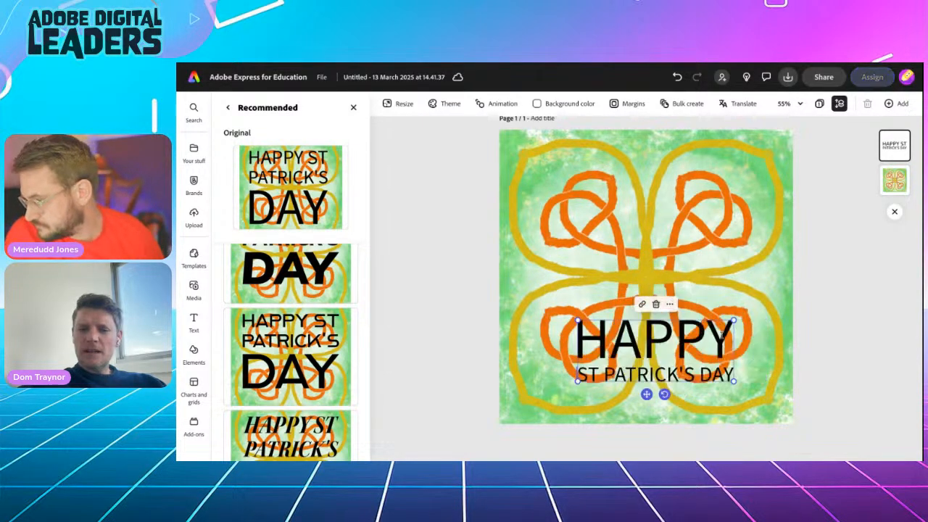
left_click(701, 373)
key("Return")
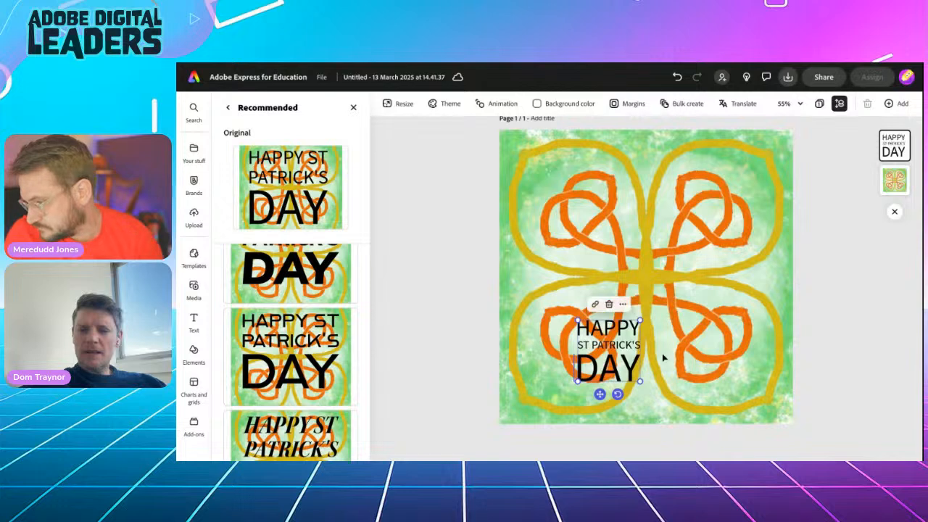
left_click_drag(640, 320, 689, 271)
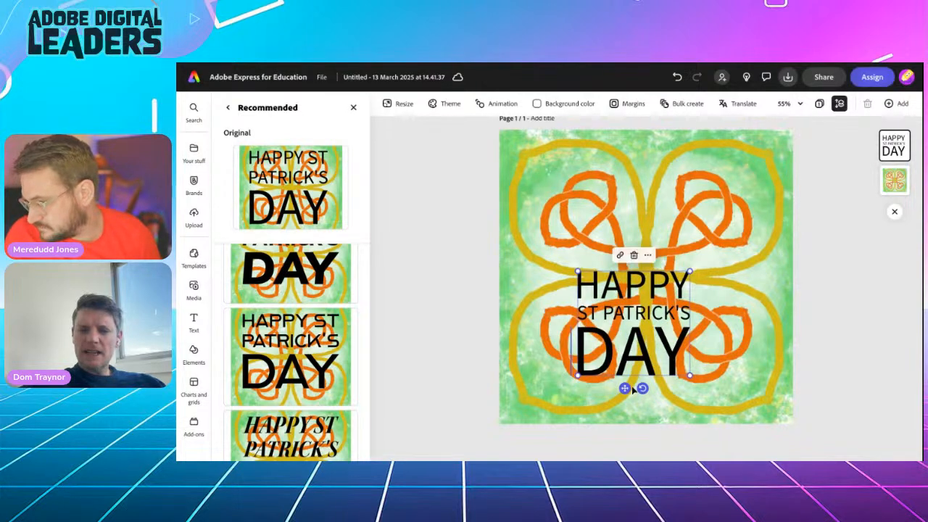
left_click_drag(624, 388, 637, 342)
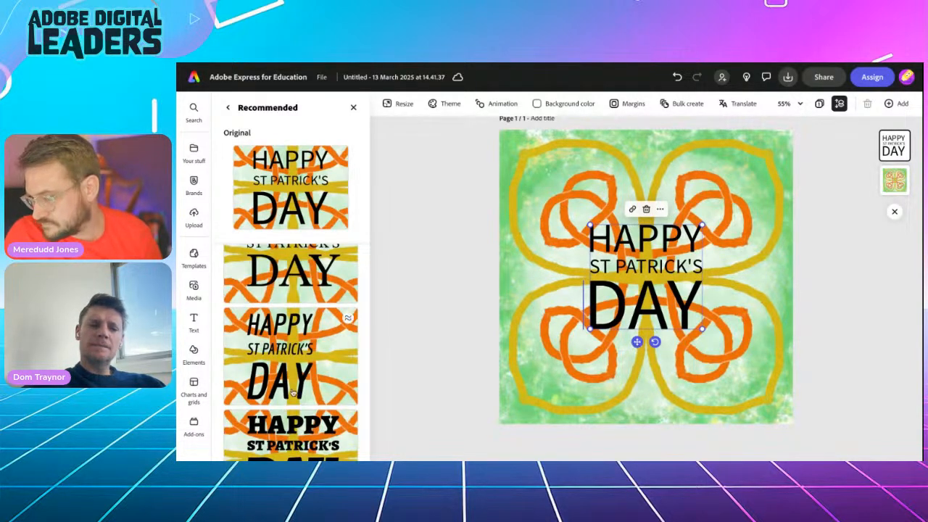
Try the recommended Economica Bold Italic style on the greeting and recentre it on the page.
left_click(282, 368)
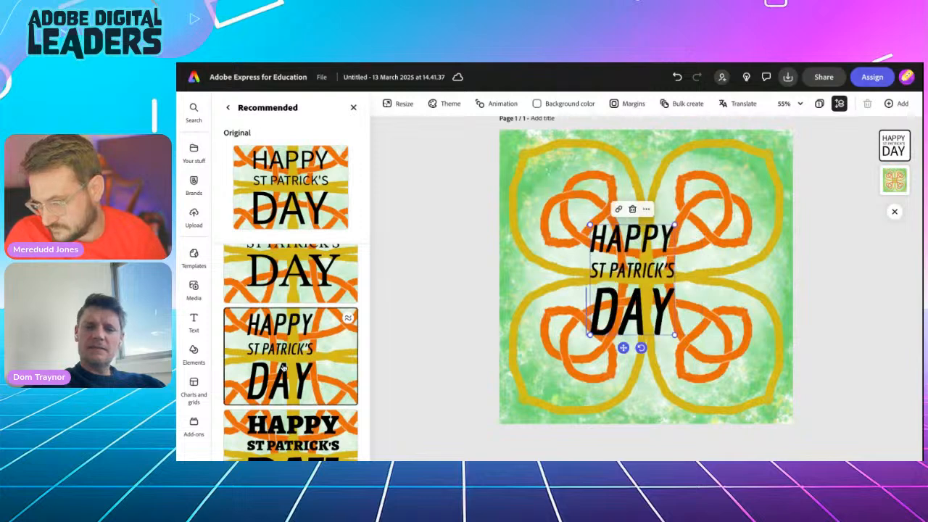
left_click_drag(623, 348, 635, 346)
left_click(226, 109)
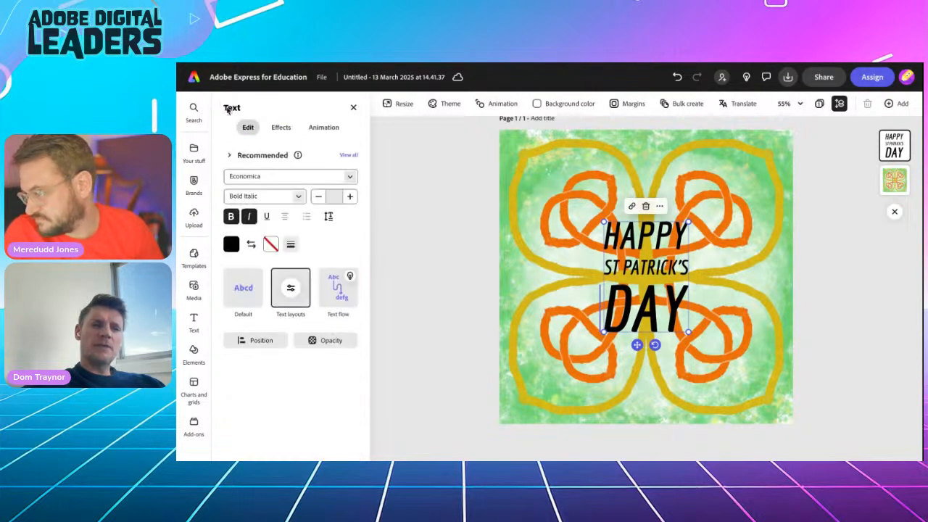
Set the greeting's font to DynaPuff Bold, enlarge the text slightly and recentre it on the knot.
type("d")
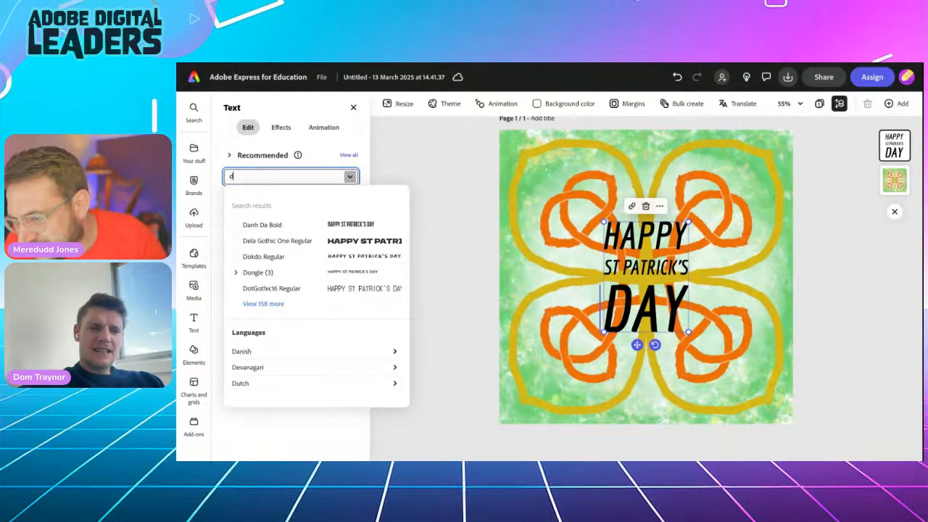
type("ap")
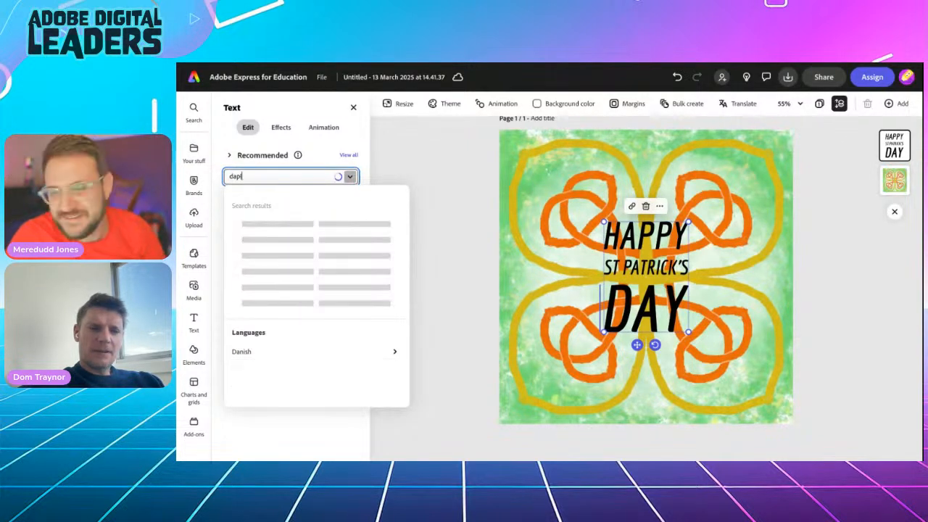
key("BackSpace")
key("BackSpace")
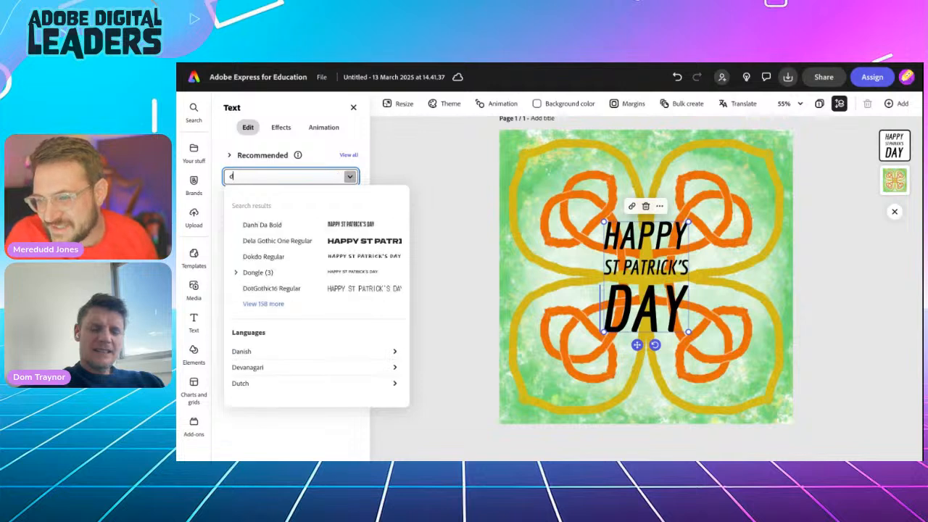
key("BackSpace")
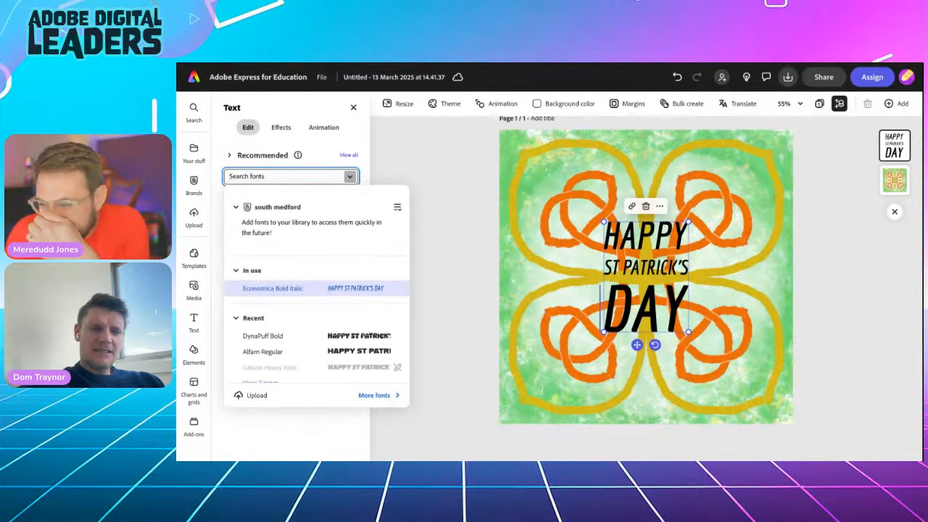
left_click(274, 336)
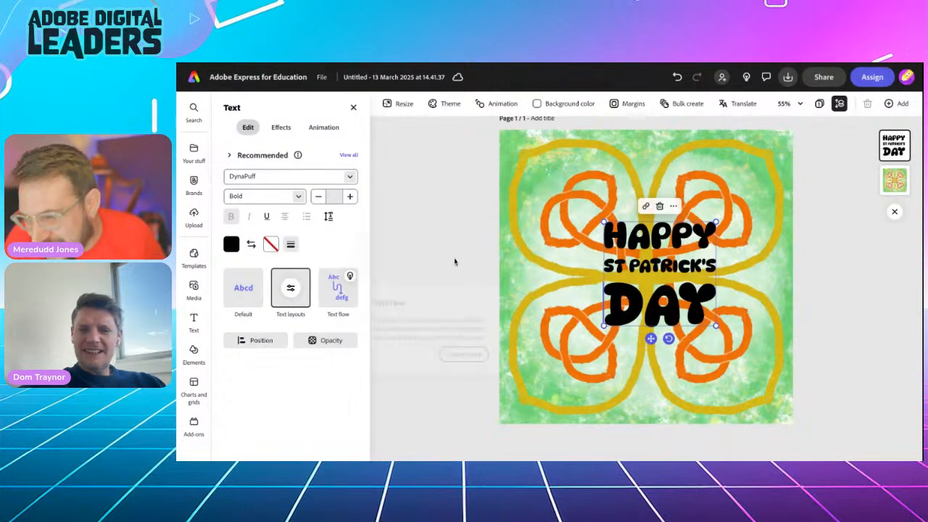
left_click_drag(602, 327, 593, 330)
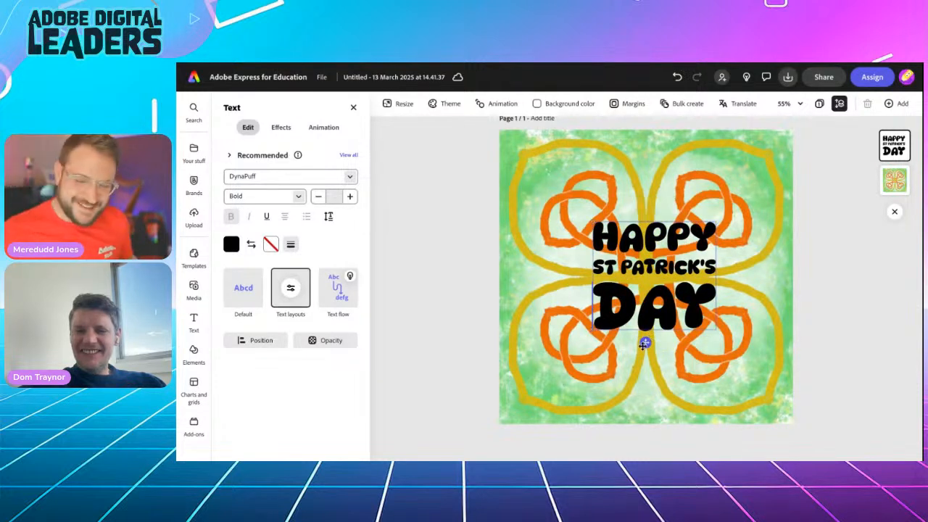
left_click_drag(643, 345, 635, 347)
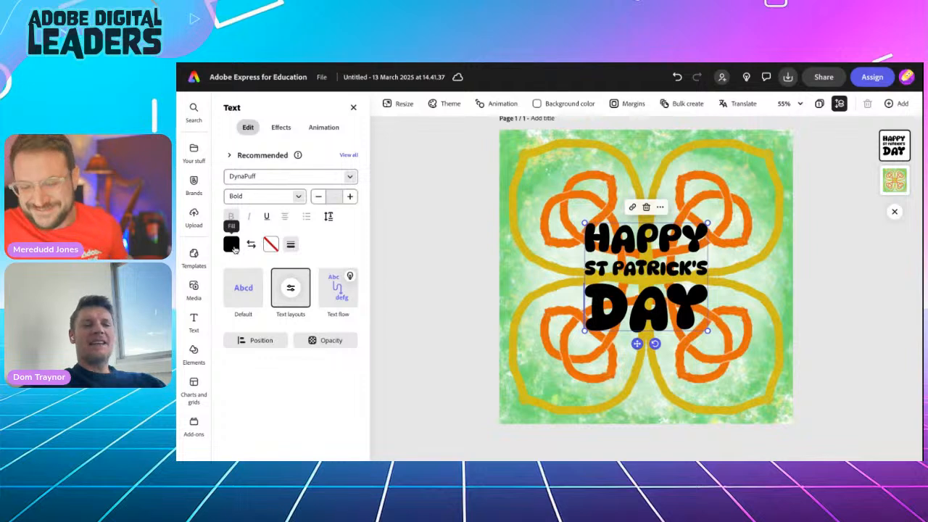
Search the colour themes for "green gold orange".
left_click(233, 246)
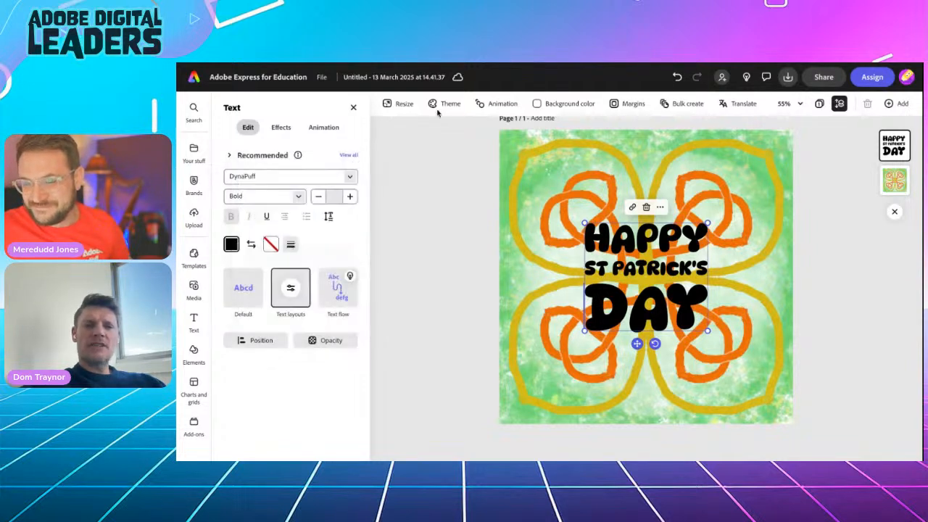
left_click(441, 104)
left_click(265, 189)
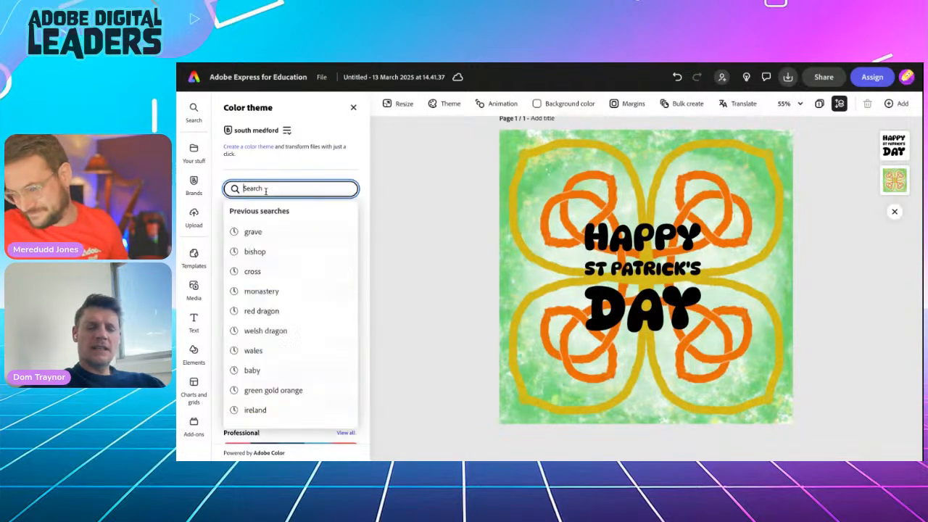
type("gren")
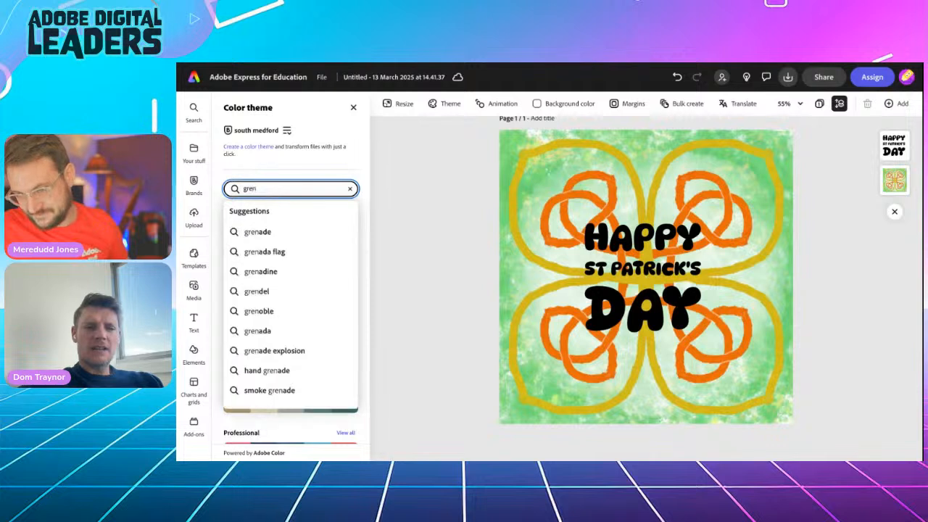
type("n f")
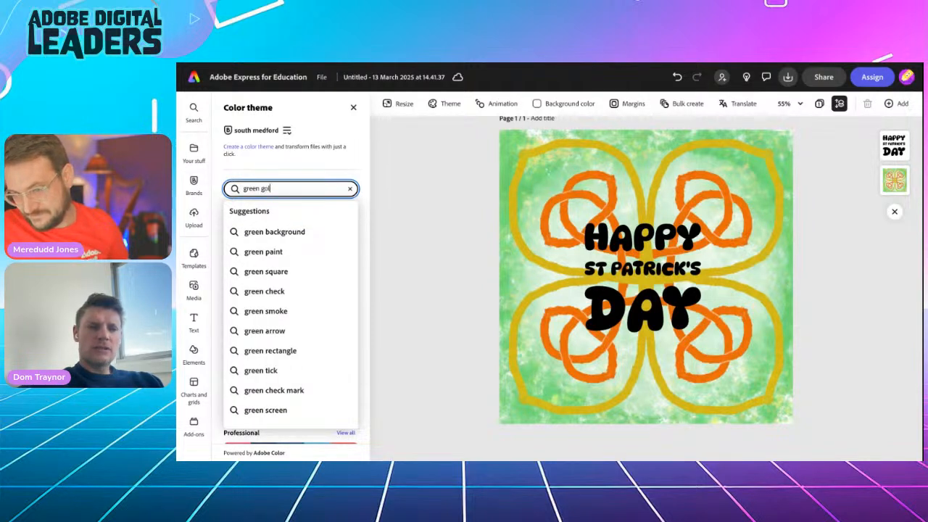
type(" ora")
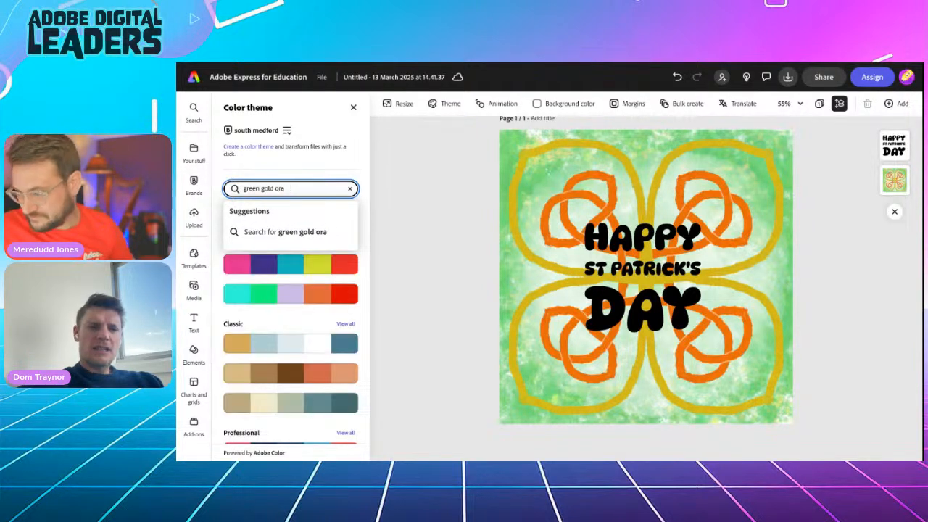
type("gnenge")
key("Return")
Apply the teal, green, orange, yellow and light green theme to the page, and shuffle its colours until the greeting is yellow.
scroll(259, 365, "down", 4)
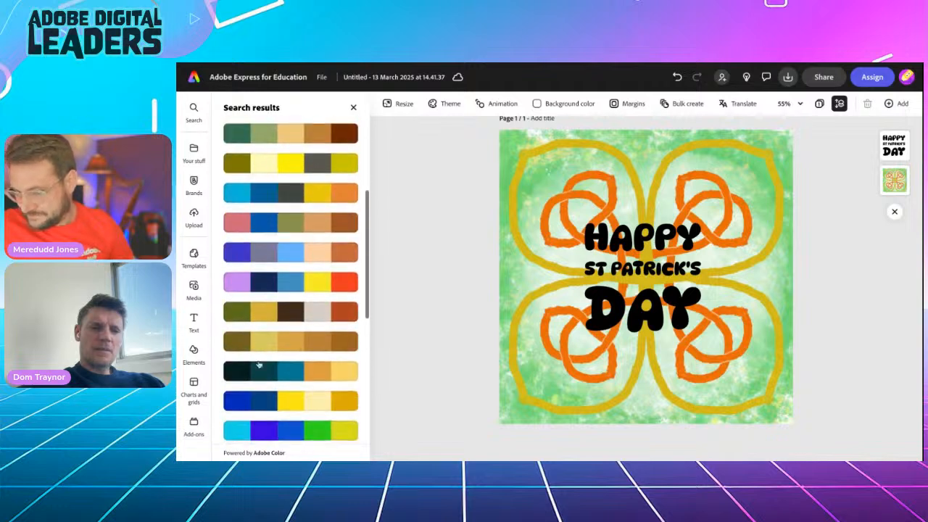
scroll(259, 365, "down", 10)
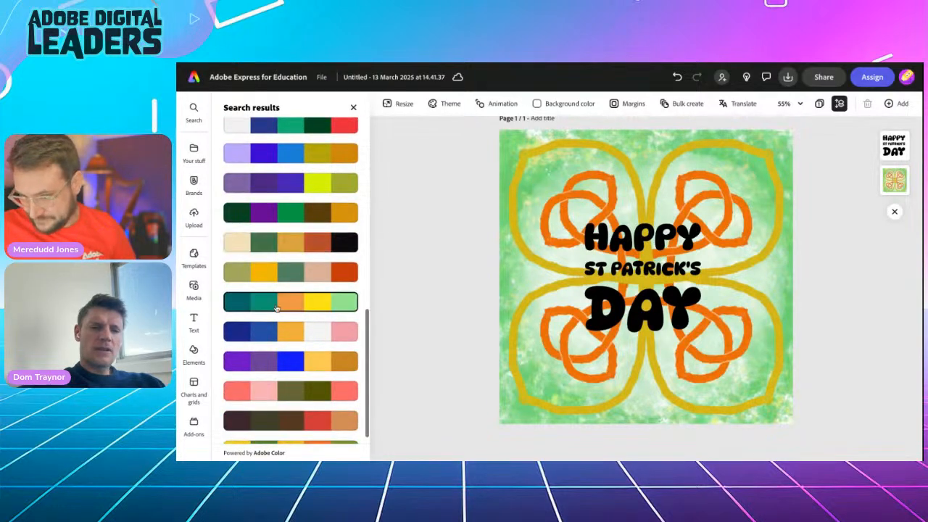
left_click(275, 308)
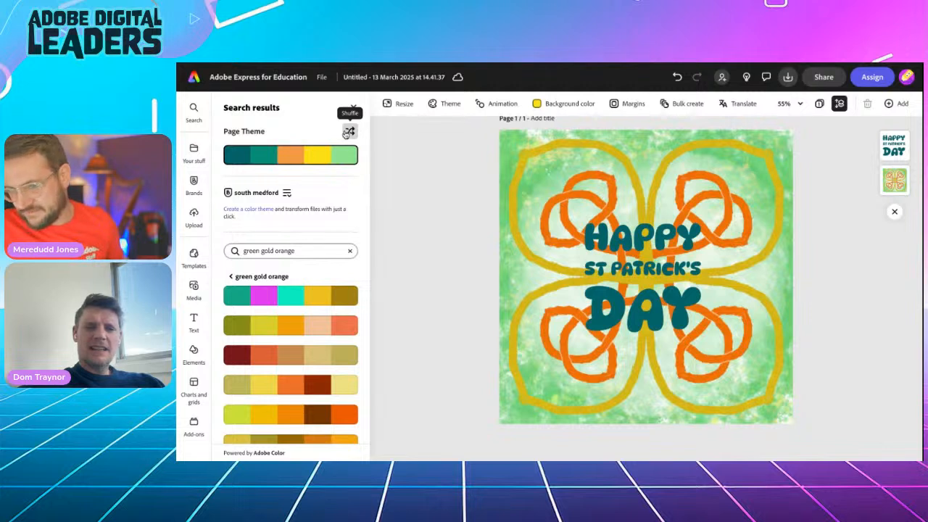
left_click(347, 133)
left_click(346, 132)
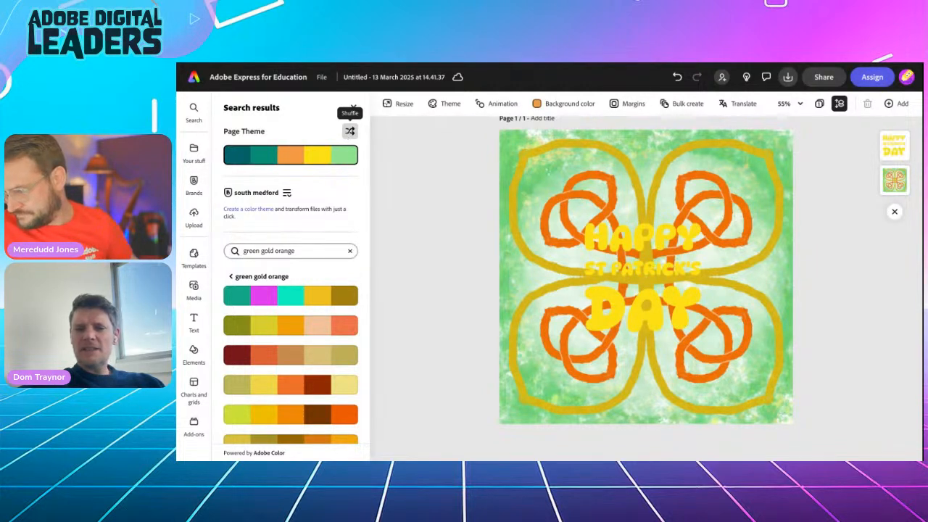
left_click(347, 132)
left_click(349, 132)
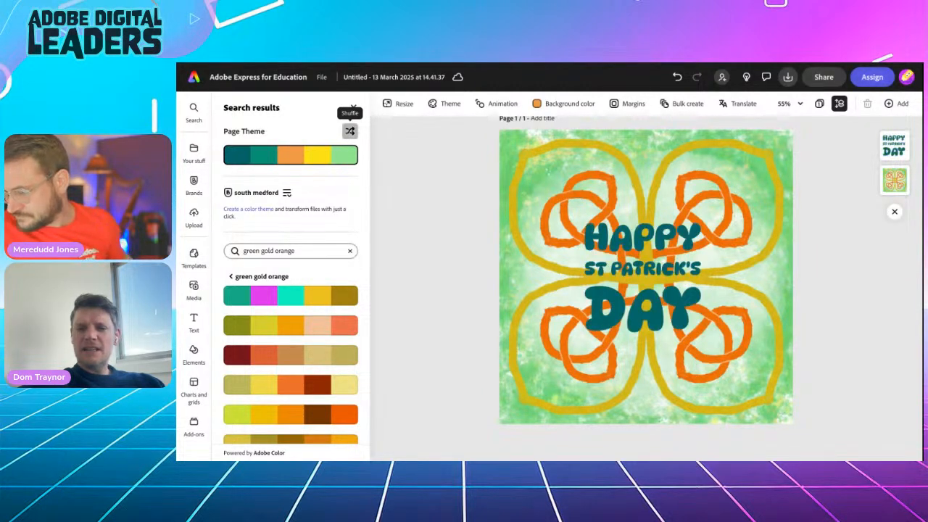
left_click(349, 130)
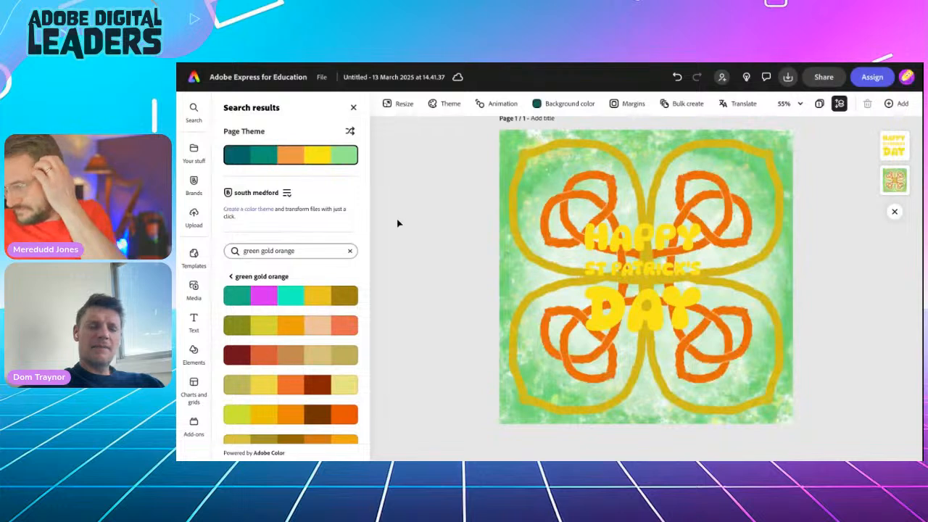
left_click(354, 107)
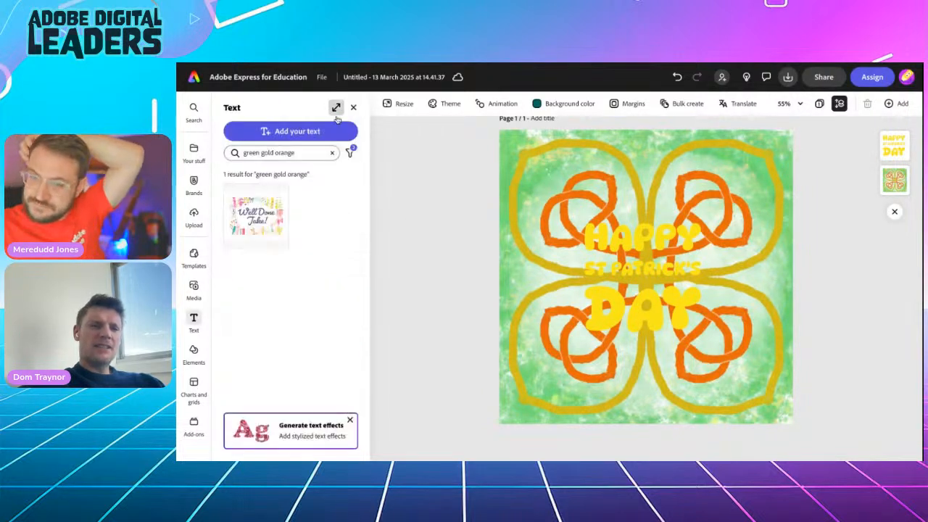
Outline the greeting in the page theme's second green and set the outline thickness to 69.
left_click(642, 275)
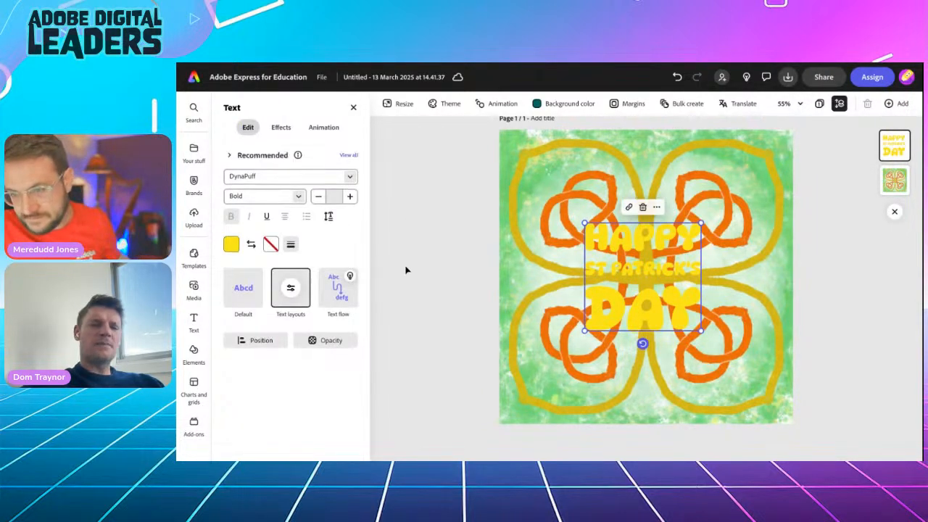
left_click(270, 244)
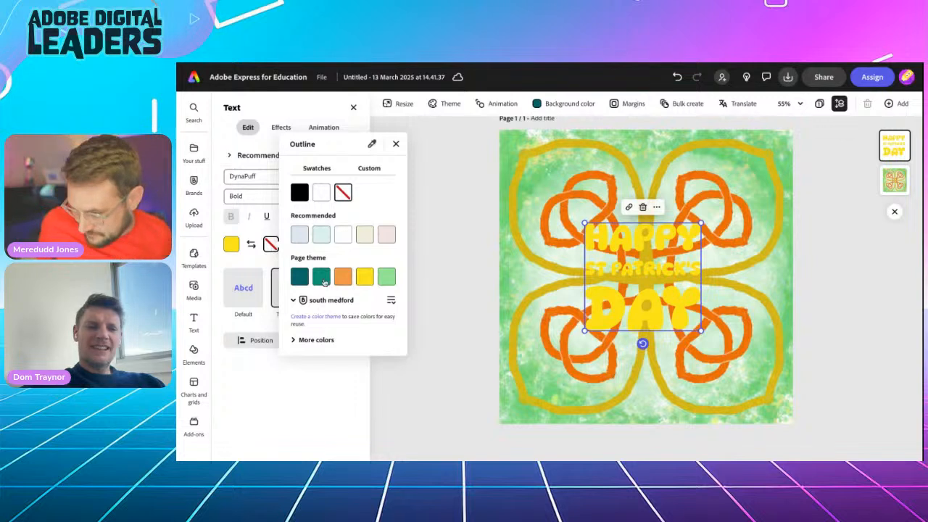
left_click(321, 277)
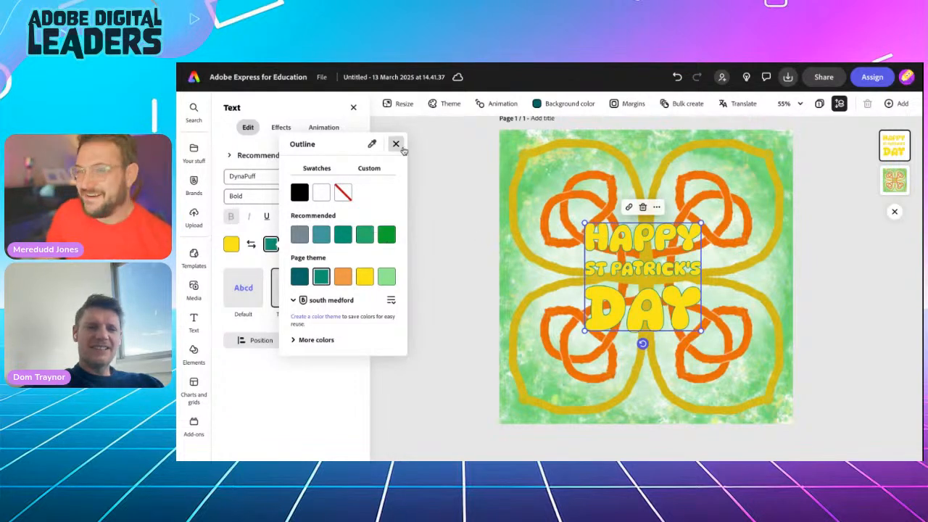
left_click(396, 144)
left_click(290, 244)
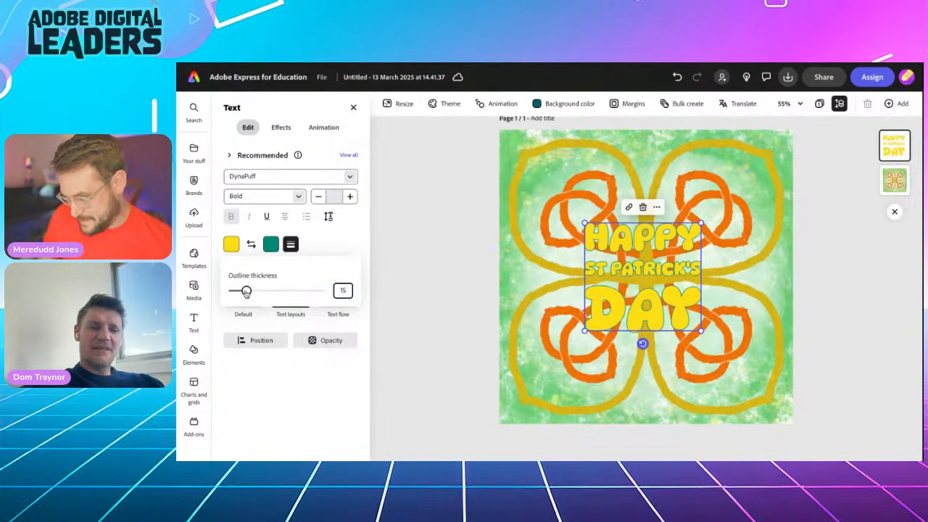
left_click_drag(245, 292, 269, 292)
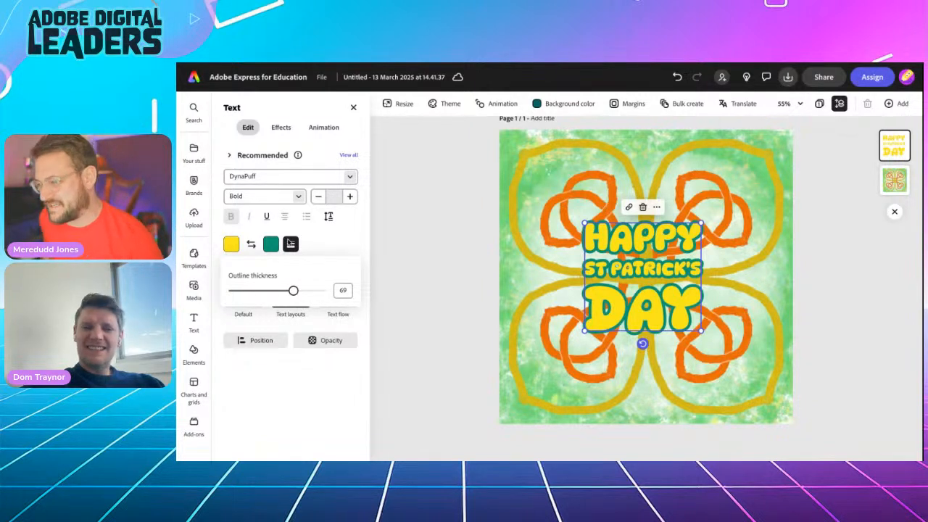
Try the theme's orange and light green on the greeting's outline, and return it to the theme's second green.
left_click(269, 247)
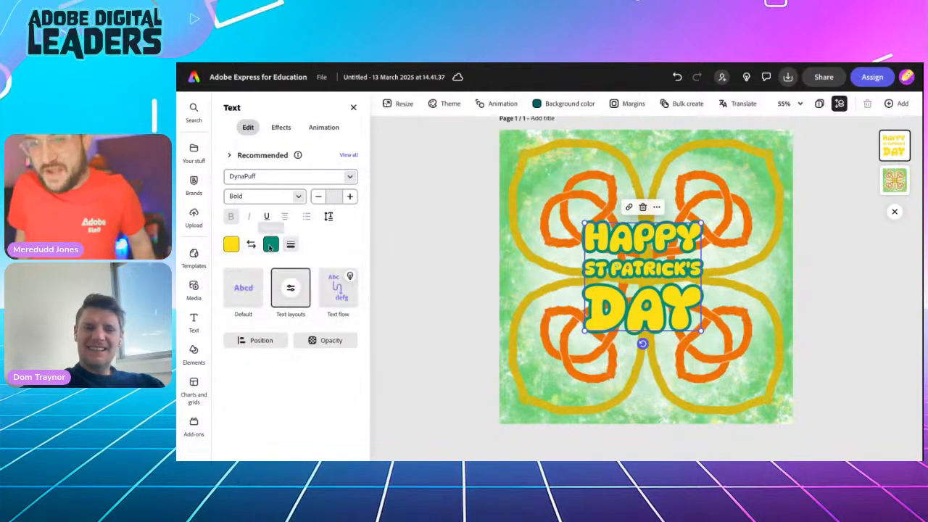
left_click(270, 245)
left_click(339, 279)
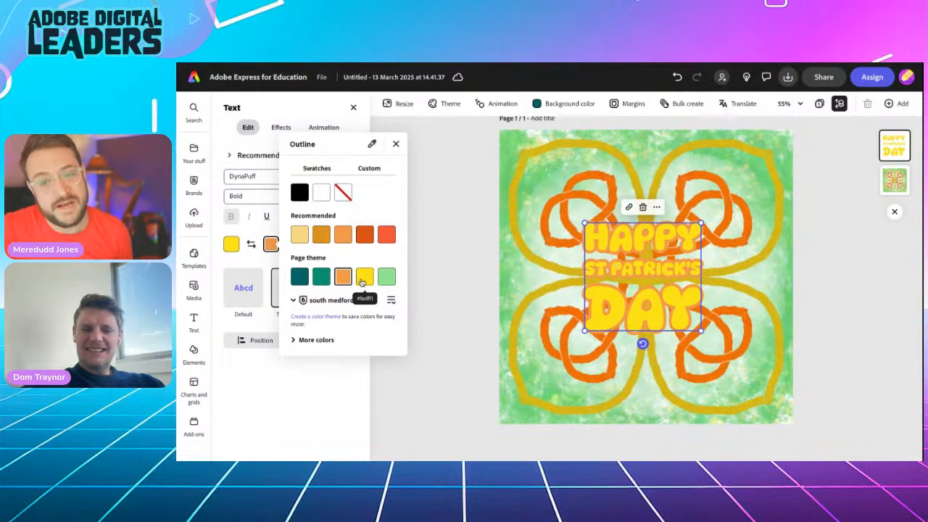
left_click(385, 278)
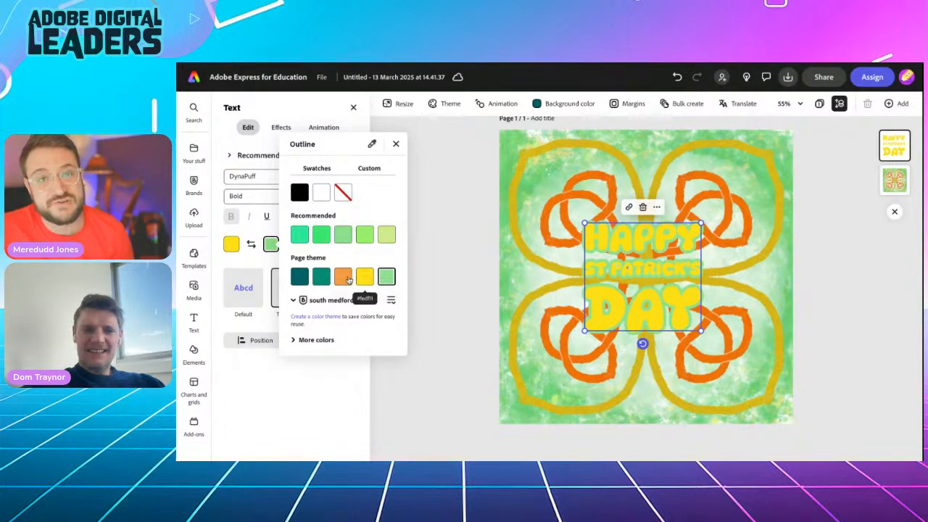
left_click(321, 277)
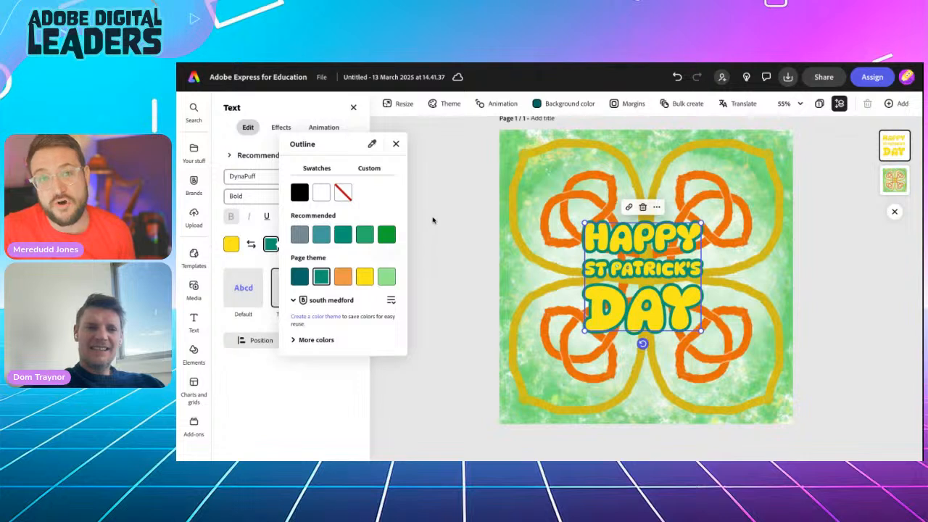
key("Escape")
Add a Glow shadow to the greeting and set the shadow colour to white.
left_click(279, 129)
scroll(331, 280, "down", 3)
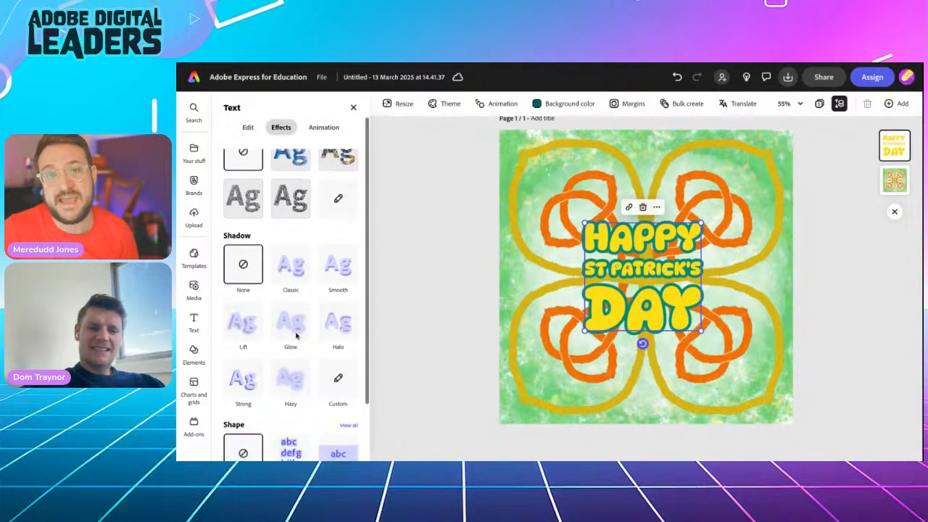
left_click(290, 275)
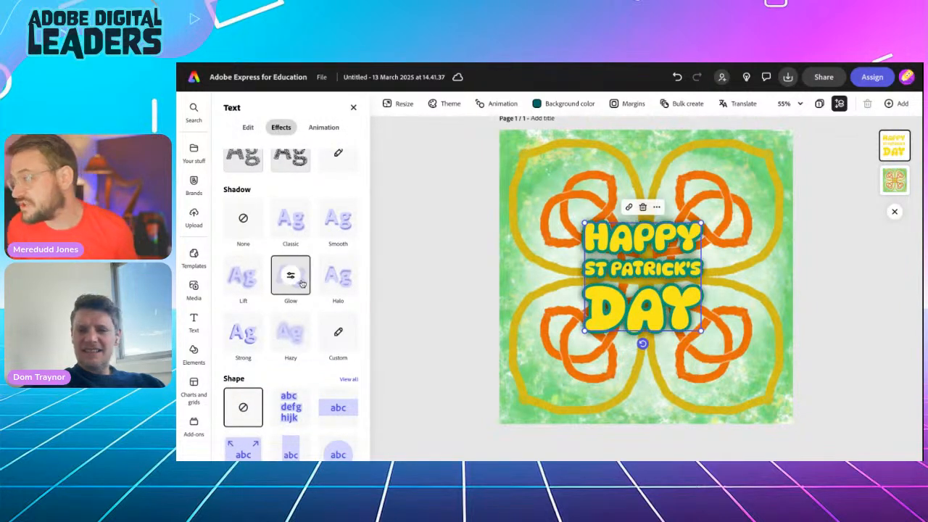
left_click(289, 276)
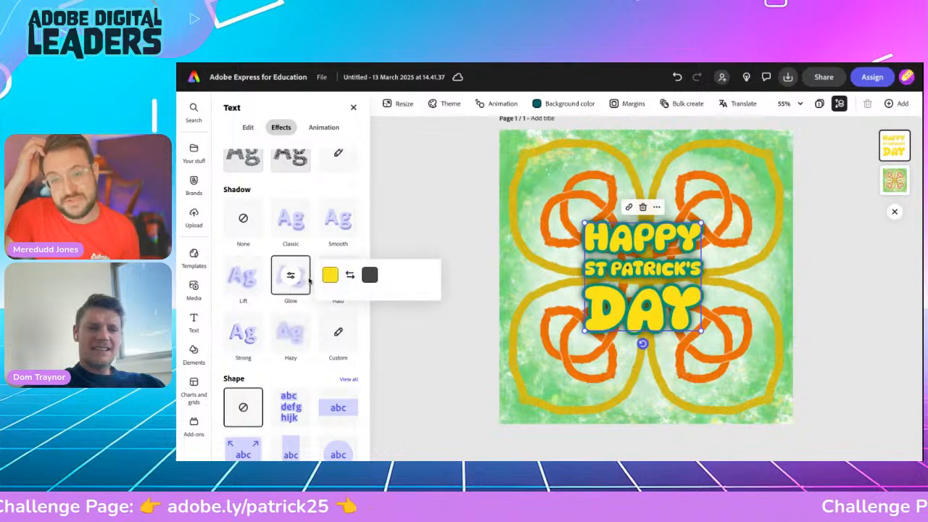
left_click(371, 275)
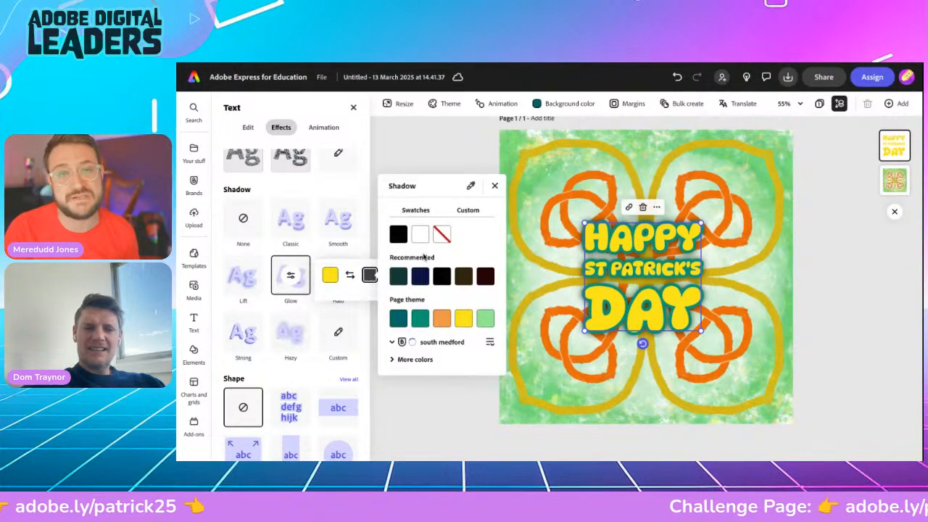
left_click(419, 226)
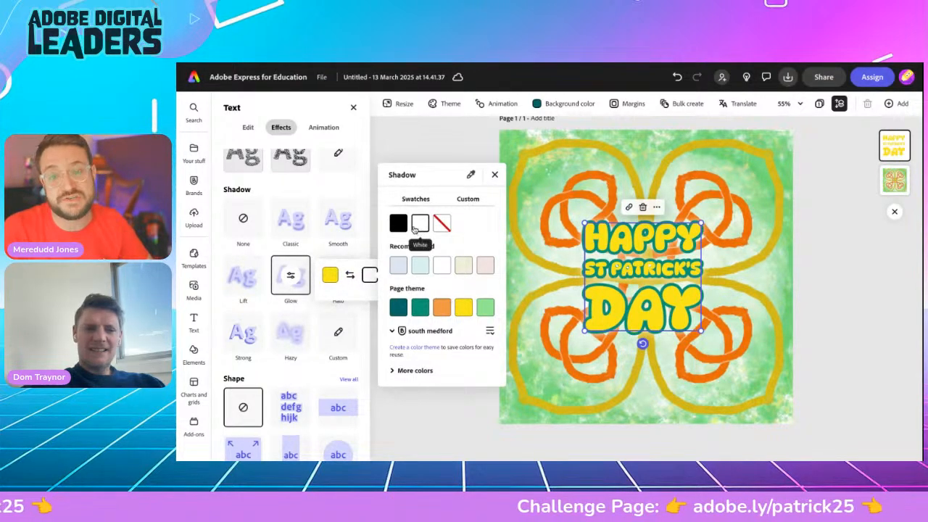
left_click(494, 177)
left_click(471, 353)
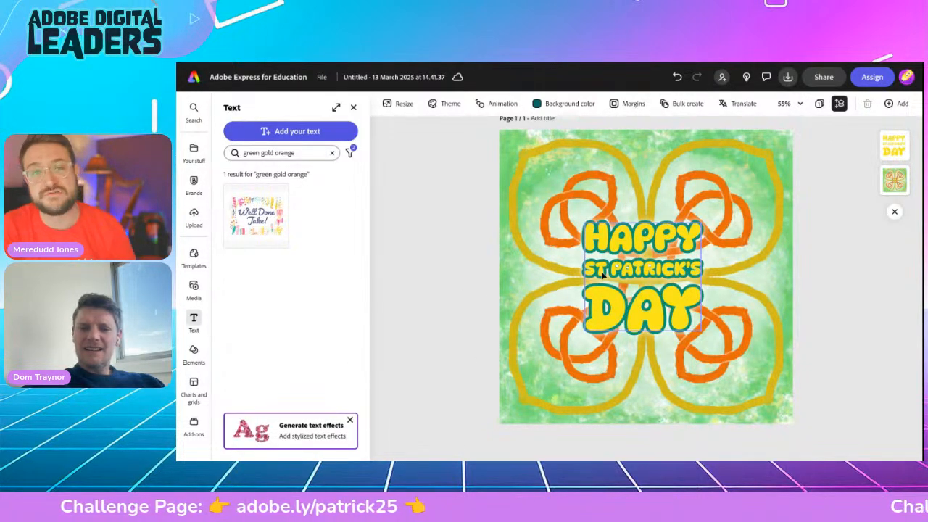
Search the design assets for "st patrick" and add the green buckled hat to the page.
left_click(193, 353)
left_click(259, 153)
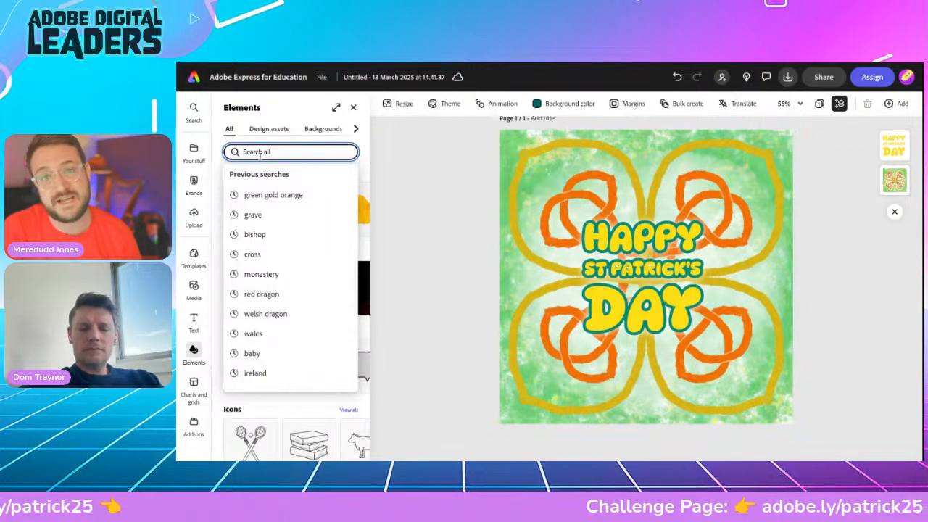
type("st patric")
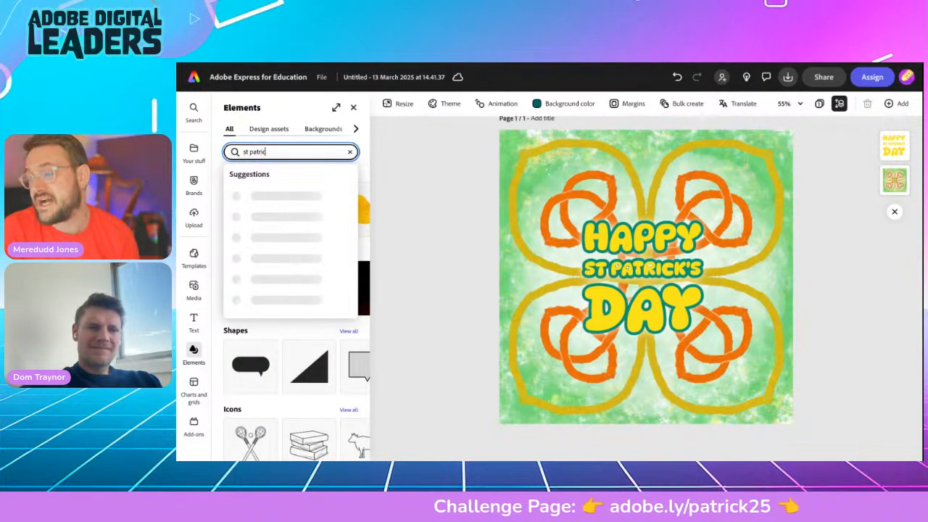
type("k")
key("Return")
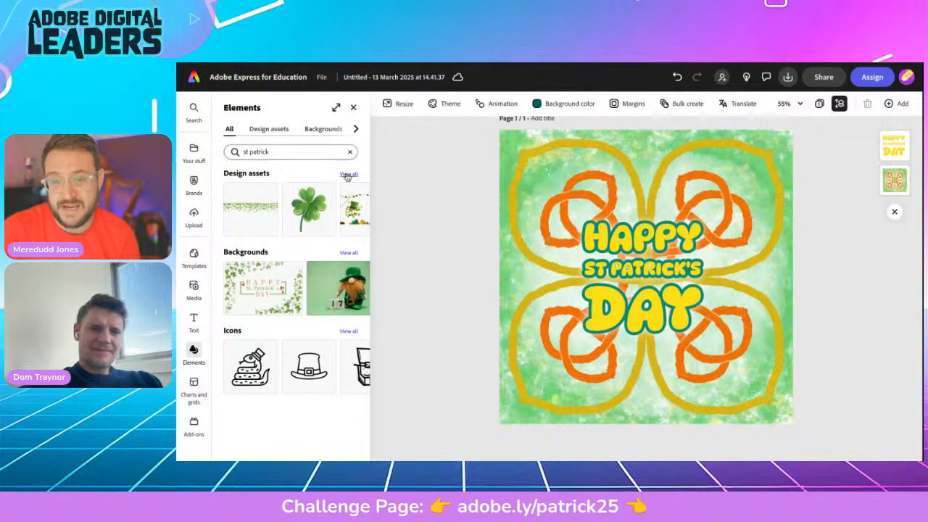
left_click(347, 176)
scroll(312, 374, "down", 2)
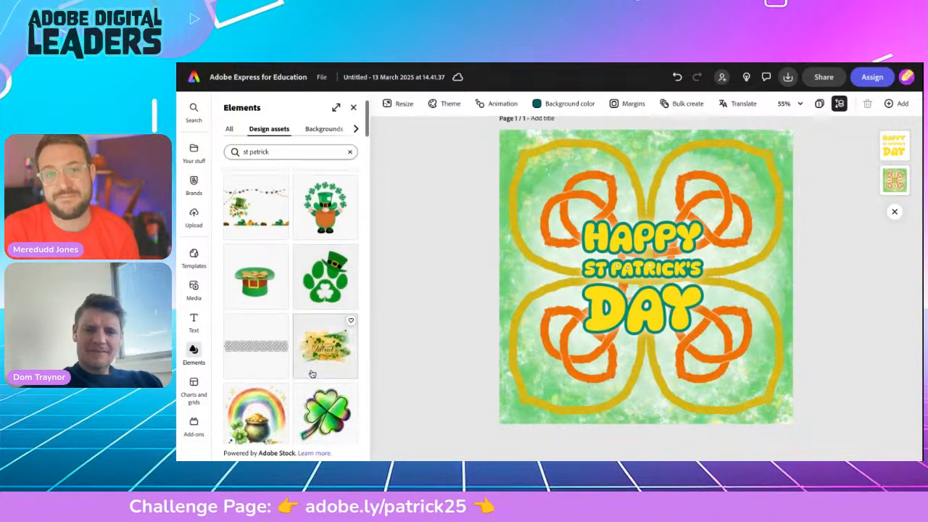
scroll(282, 393, "down", 3)
left_click(255, 329)
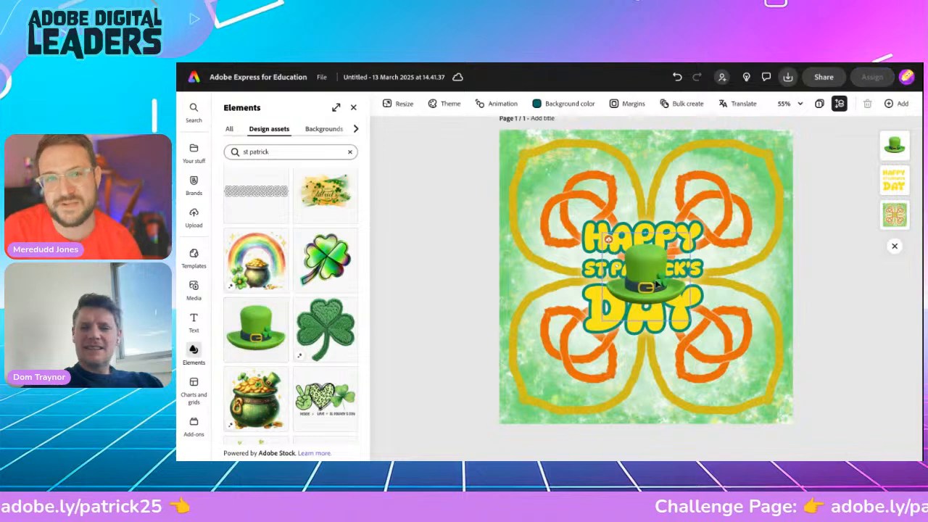
Shrink and tilt the green hat, and place it on the upper corner of the Y in HAPPY.
left_click(649, 281)
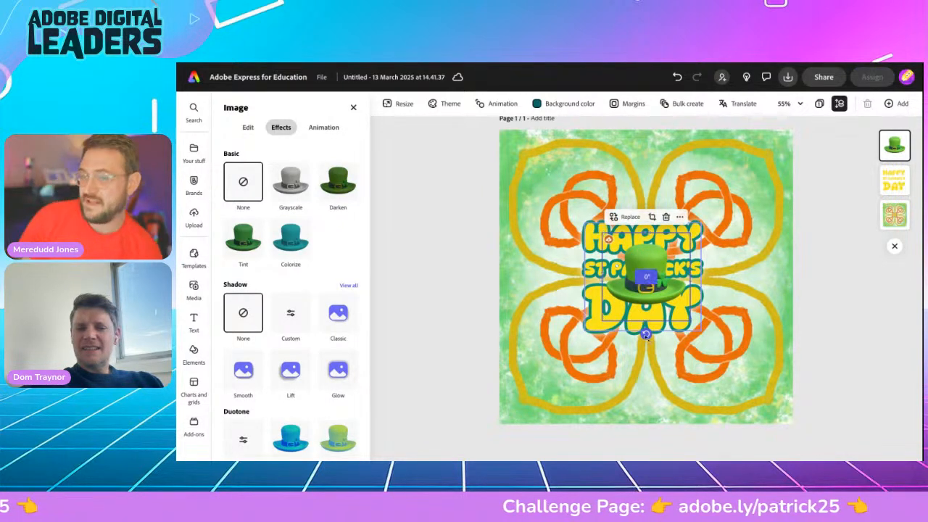
left_click_drag(641, 279, 701, 211)
left_click_drag(758, 174, 705, 219)
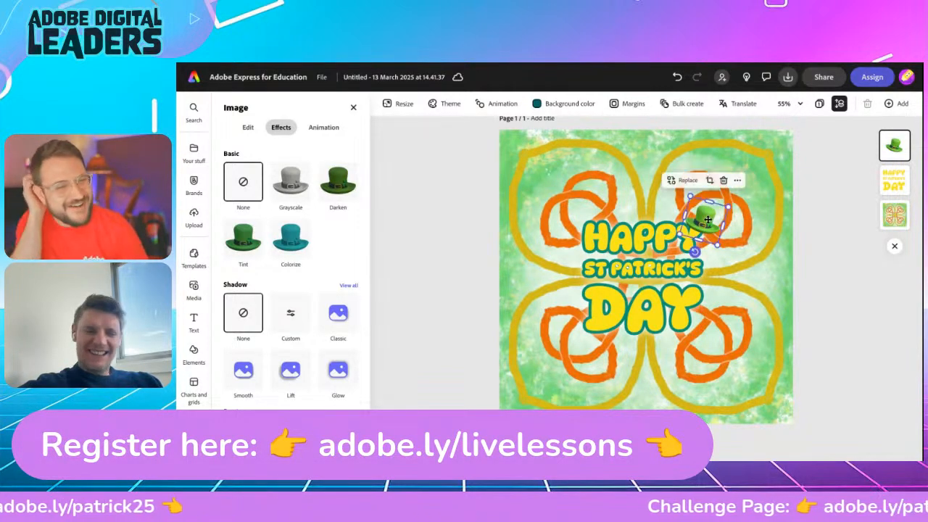
left_click(353, 108)
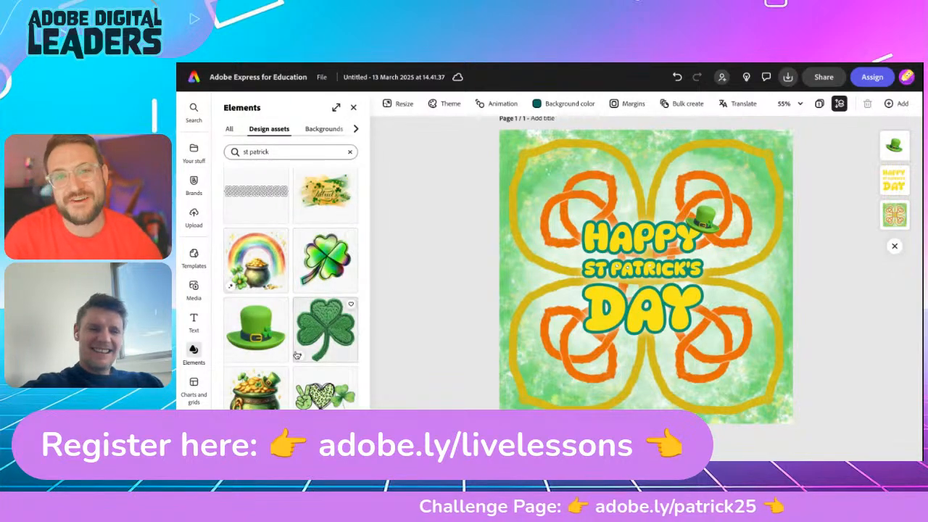
Add the pot of gold from the design assets, shrink it and place it in the page's lower-left corner.
left_click(255, 389)
left_click_drag(638, 289, 540, 377)
left_click_drag(585, 344, 559, 360)
left_click(449, 346)
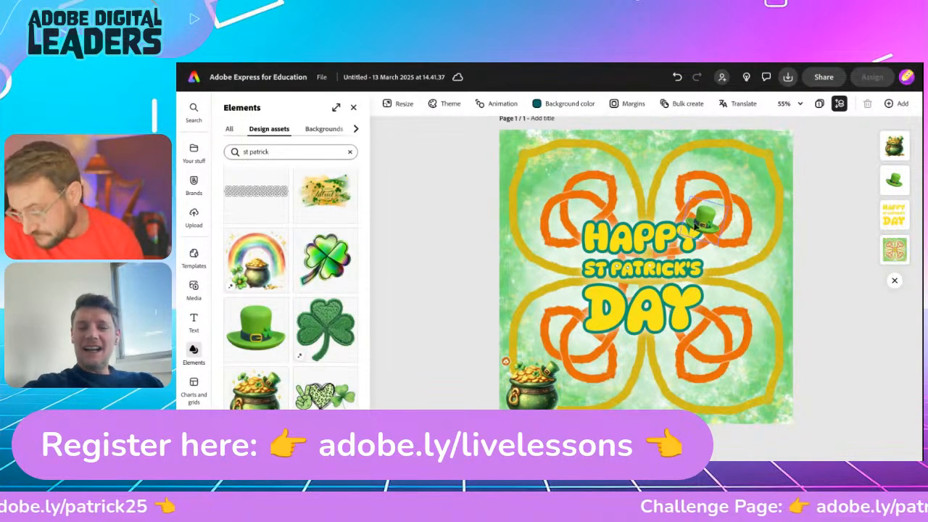
Move the green hat onto the upper right tip of the Y in DAY.
left_click(702, 217)
left_click_drag(702, 217, 699, 286)
left_click(437, 255)
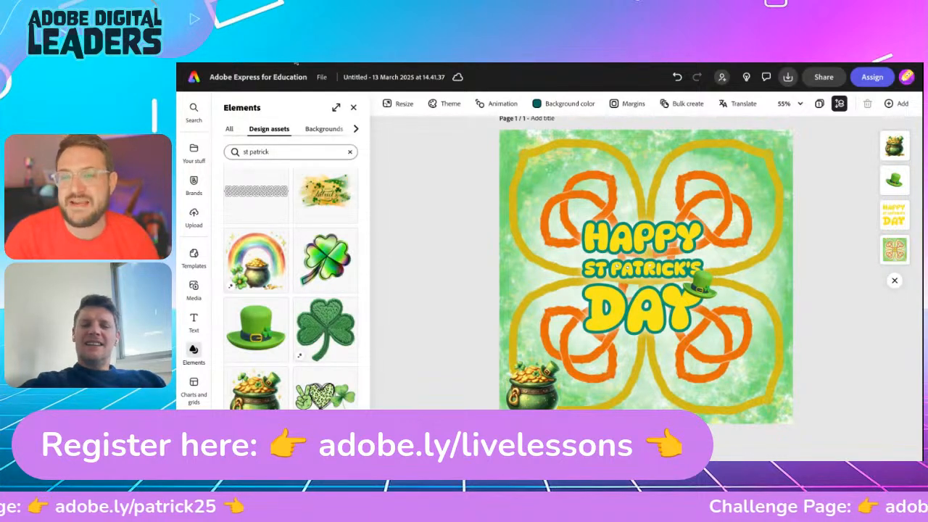
Check the greeting's outline thickness and spread its three lines far apart by raising the line spacing.
left_click(638, 240)
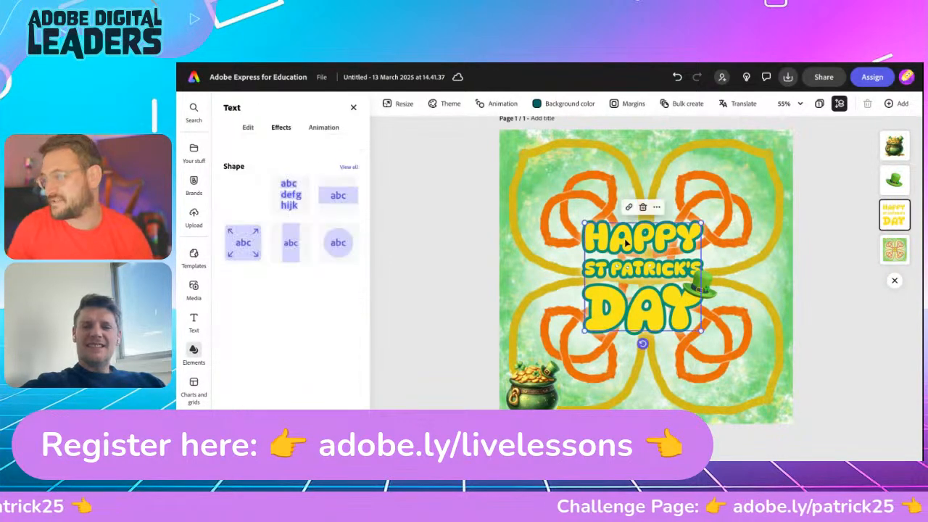
left_click(248, 127)
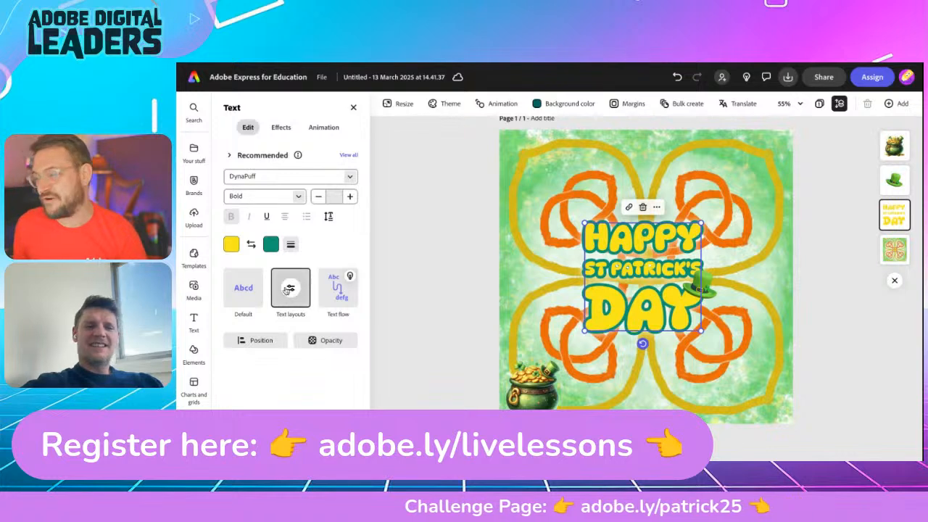
left_click(290, 244)
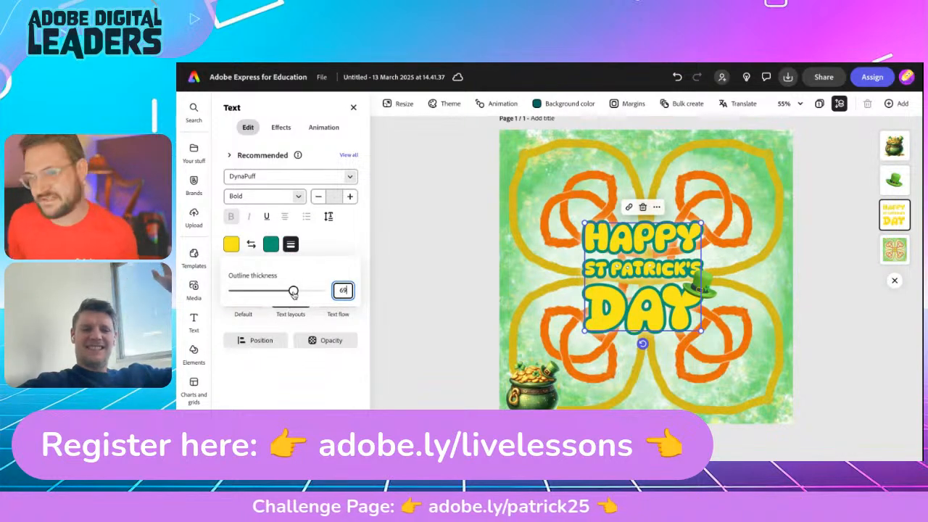
left_click(291, 249)
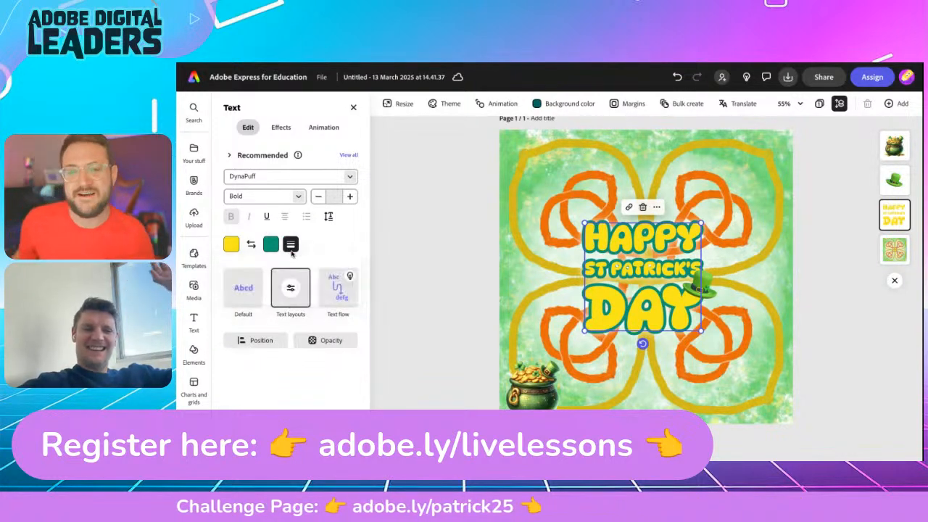
left_click(328, 218)
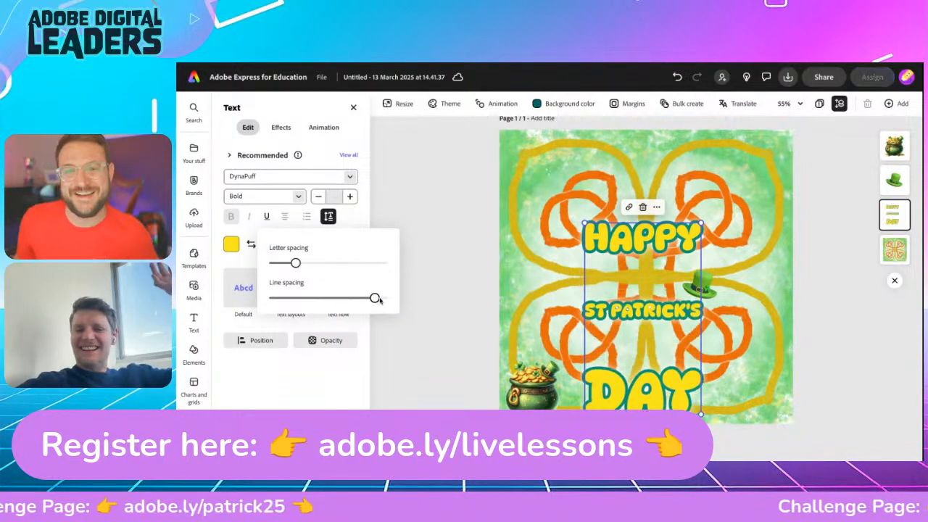